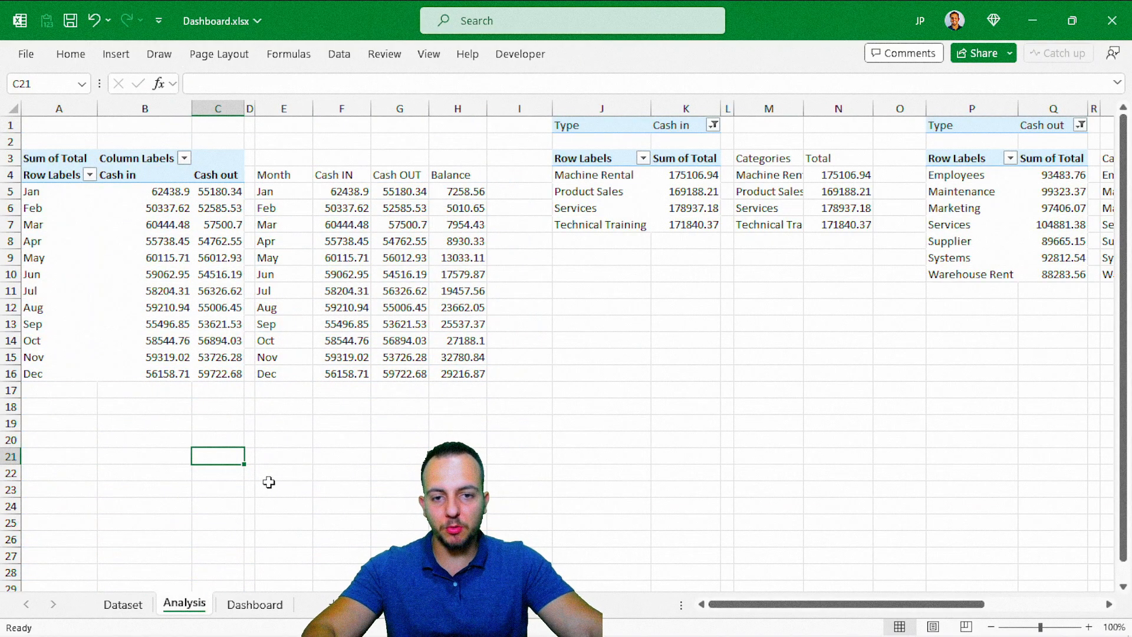
# View the finished example's Dashboard sheet and filter its charts by different years, including 2025, 2024 and 2026
pyautogui.hscroll(10, 269, 482)
pyautogui.hscroll(-10, 270, 478)
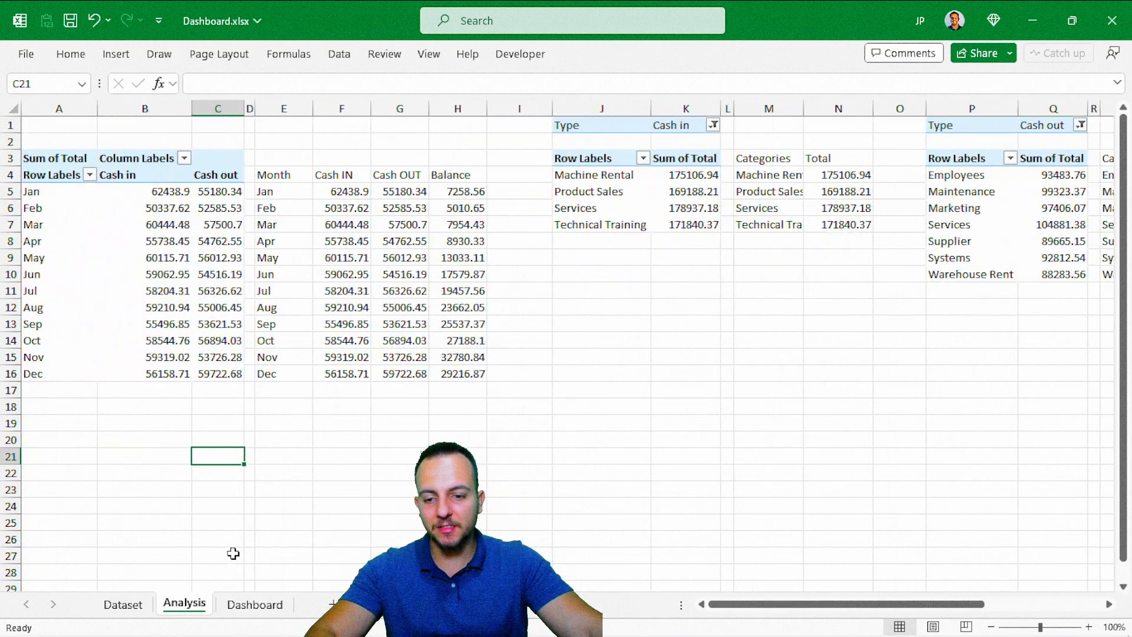
pyautogui.click(247, 606)
pyautogui.click(101, 252)
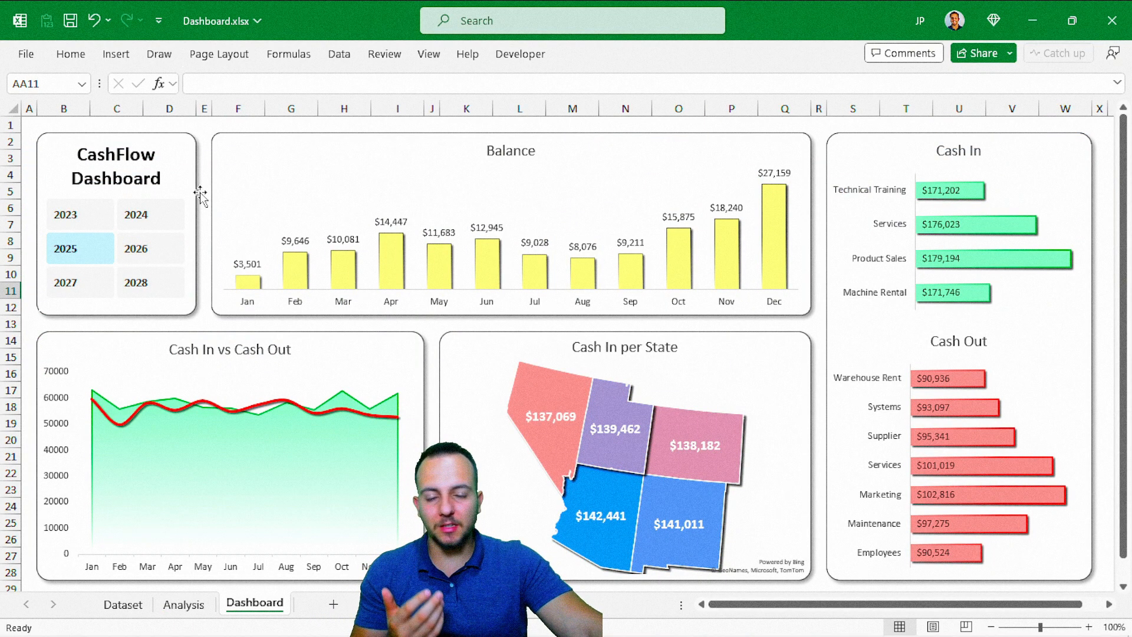
pyautogui.click(168, 215)
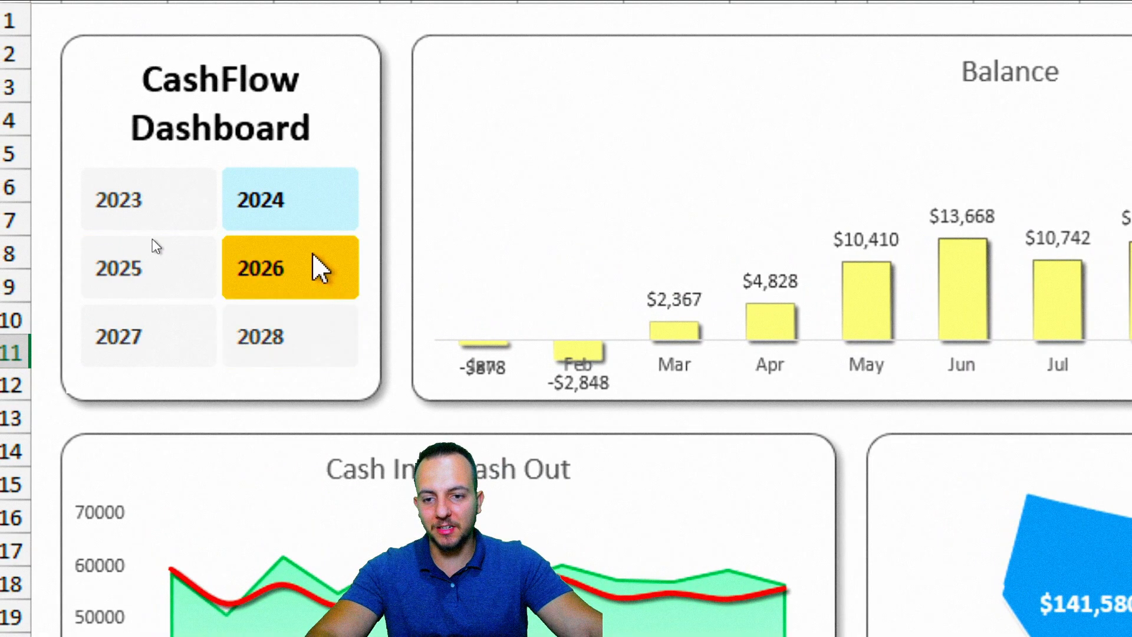
pyautogui.click(270, 276)
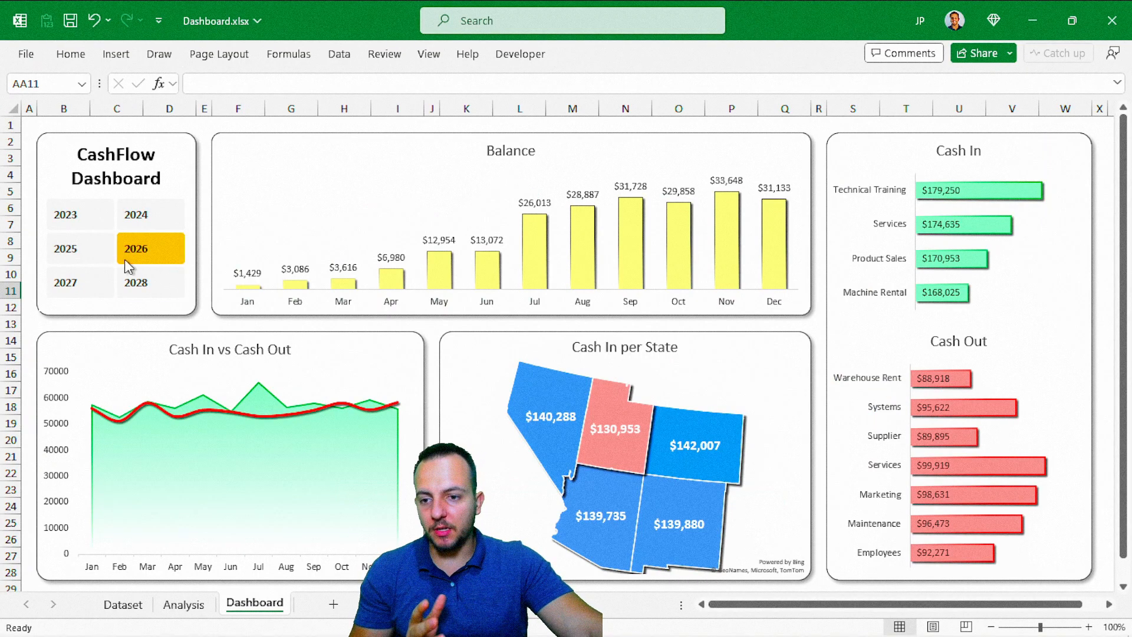
pyautogui.click(152, 248)
pyautogui.click(151, 215)
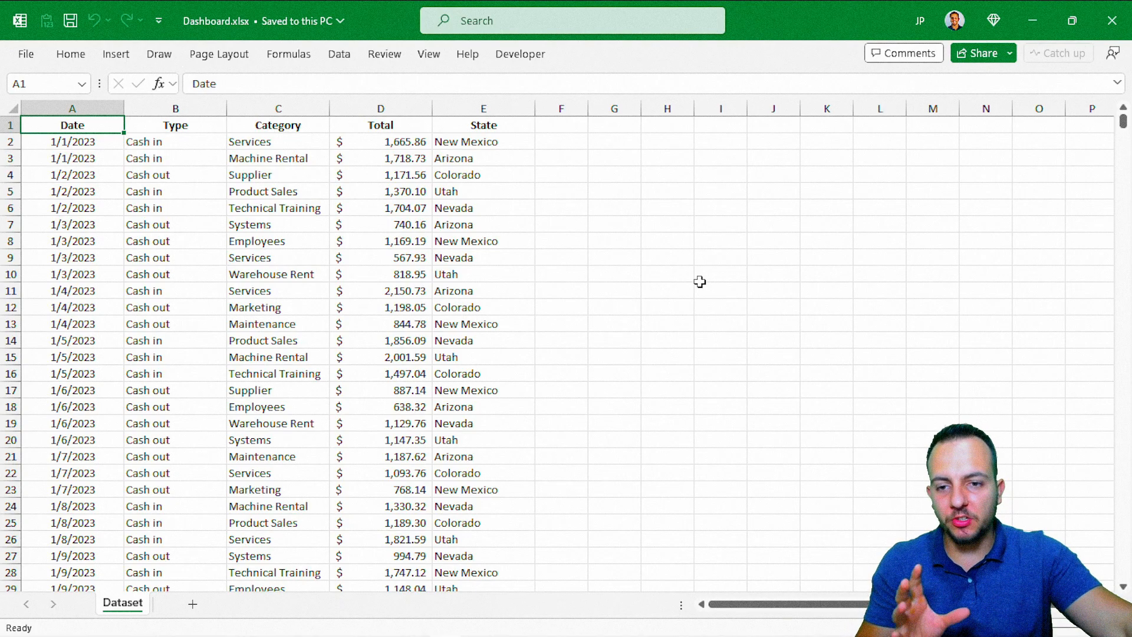
# Look through the raw cash flow records on the Dataset sheet from the first rows down into February 2023
pyautogui.scroll(-20, 525, 357)
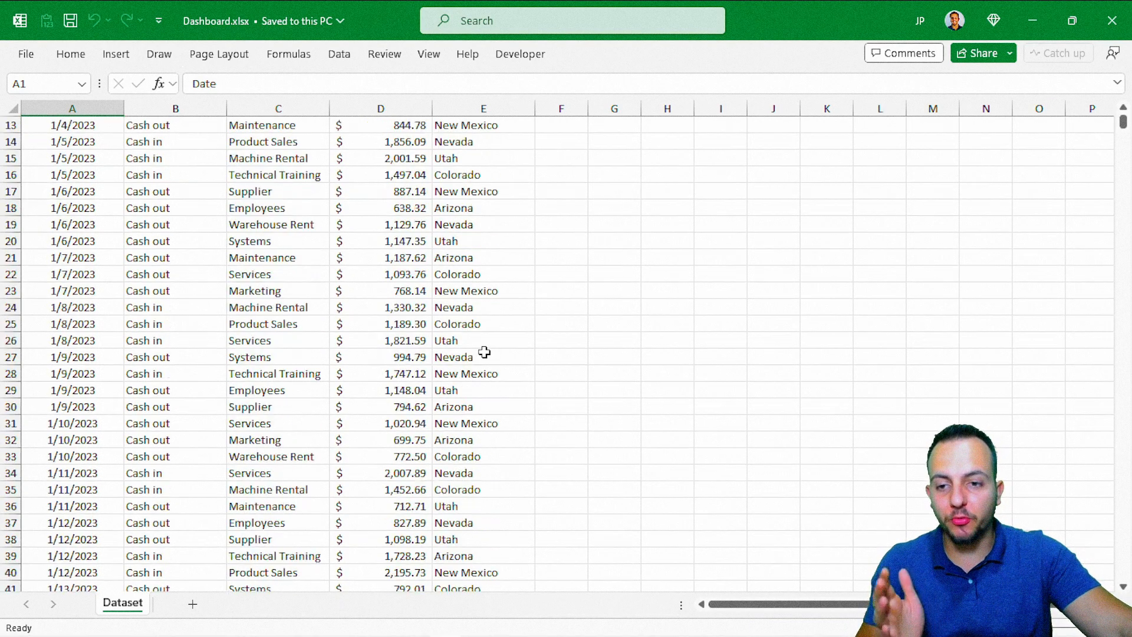
pyautogui.scroll(-20, 494, 390)
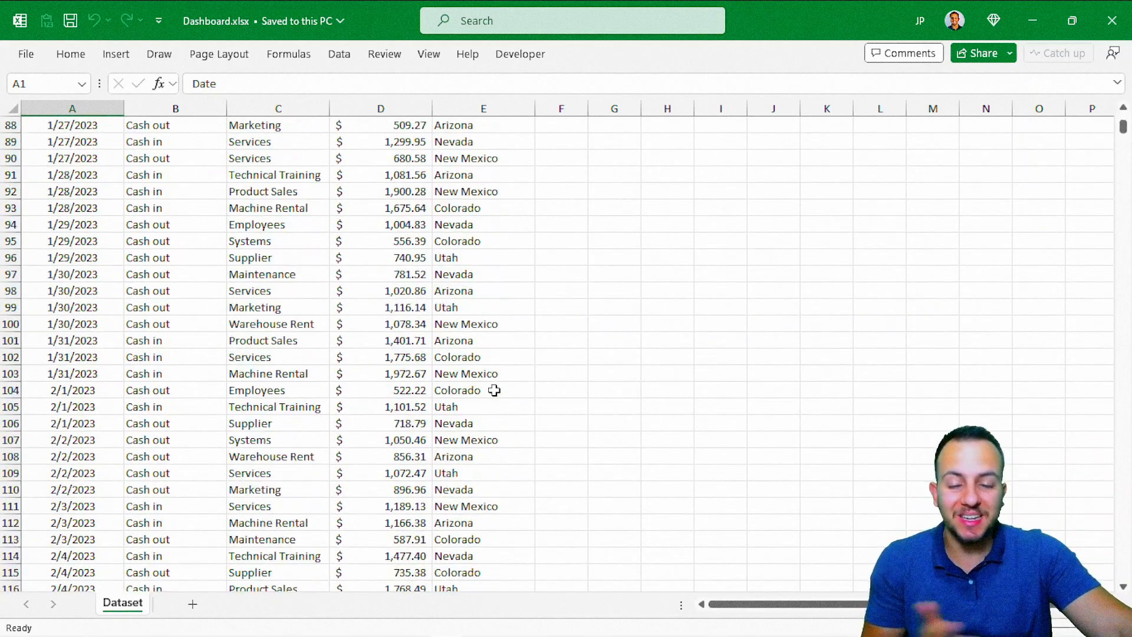
pyautogui.scroll(20, 427, 389)
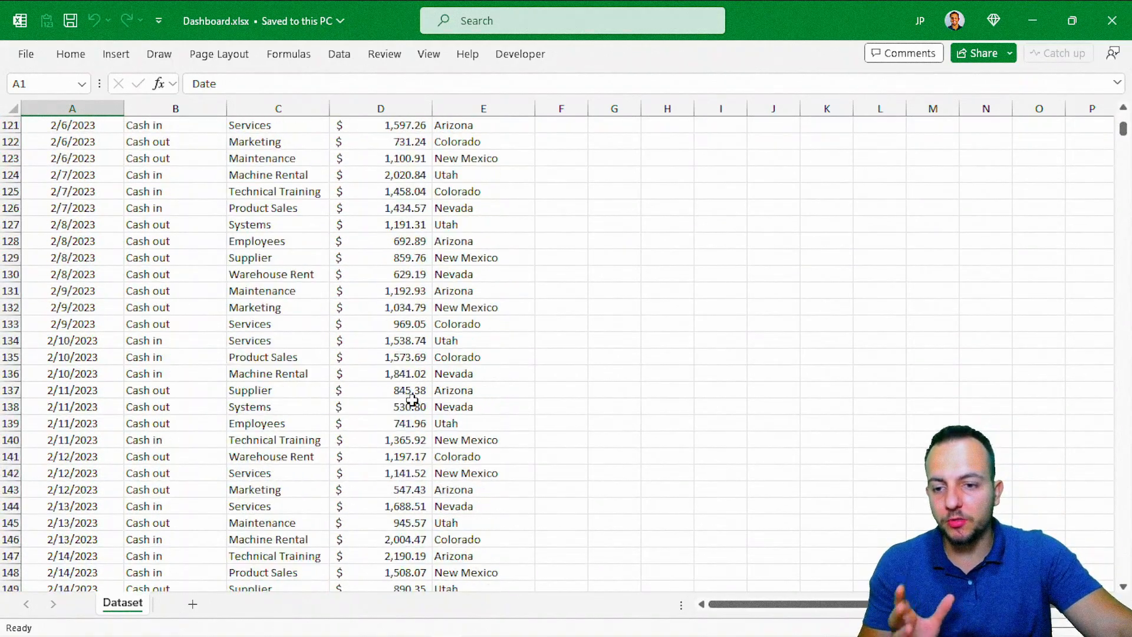
pyautogui.scroll(7, 411, 400)
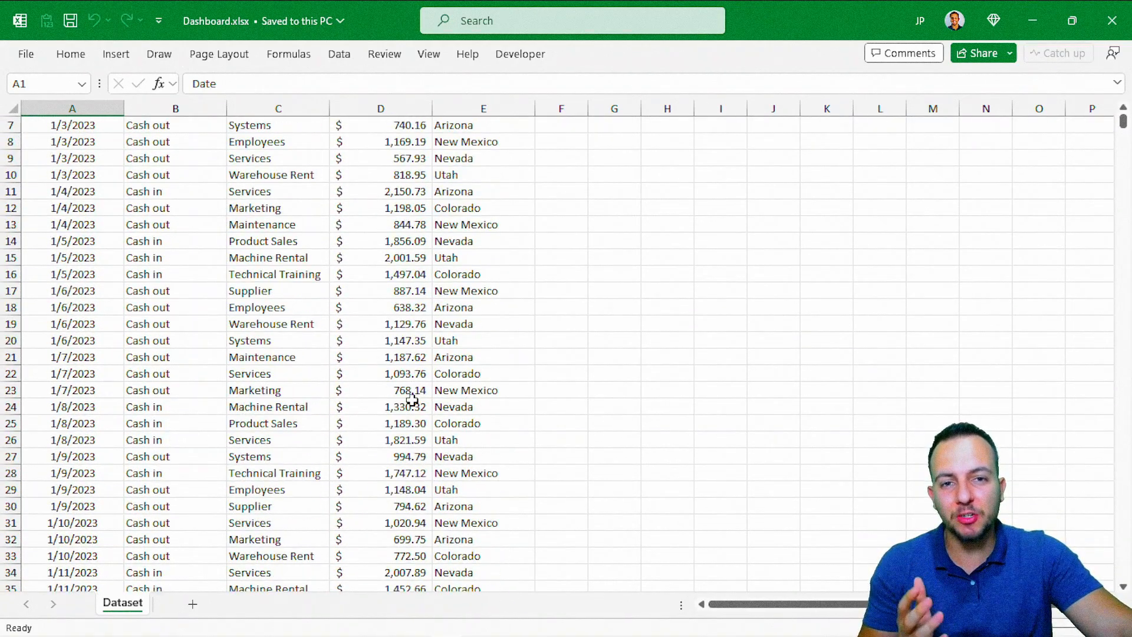
pyautogui.scroll(-18, 411, 400)
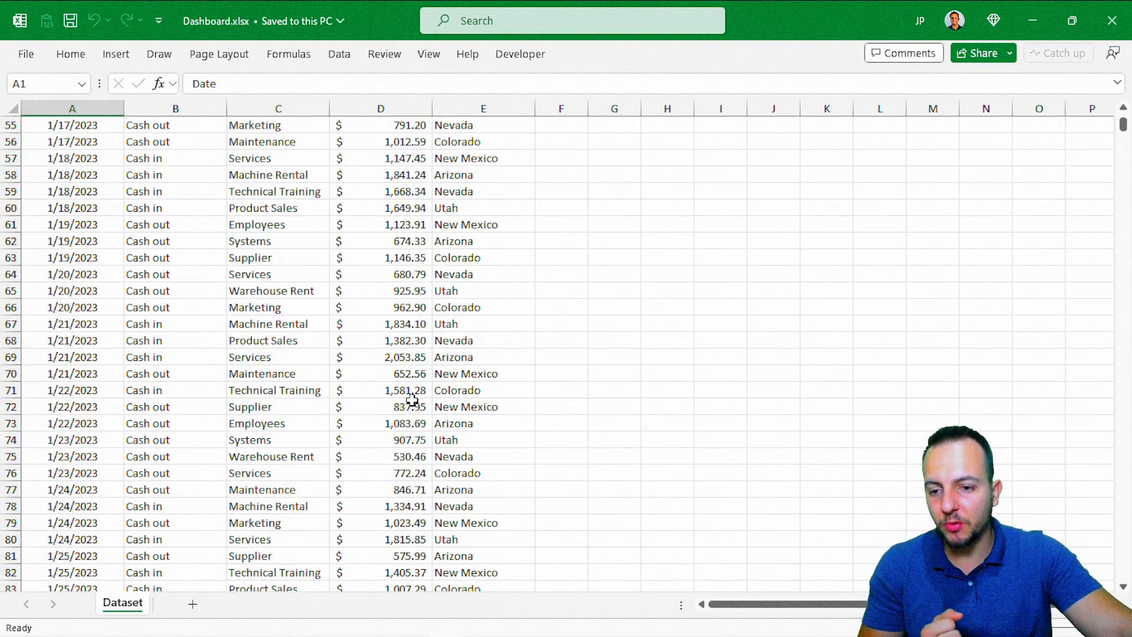
pyautogui.scroll(16, 411, 400)
pyautogui.scroll(2, 411, 400)
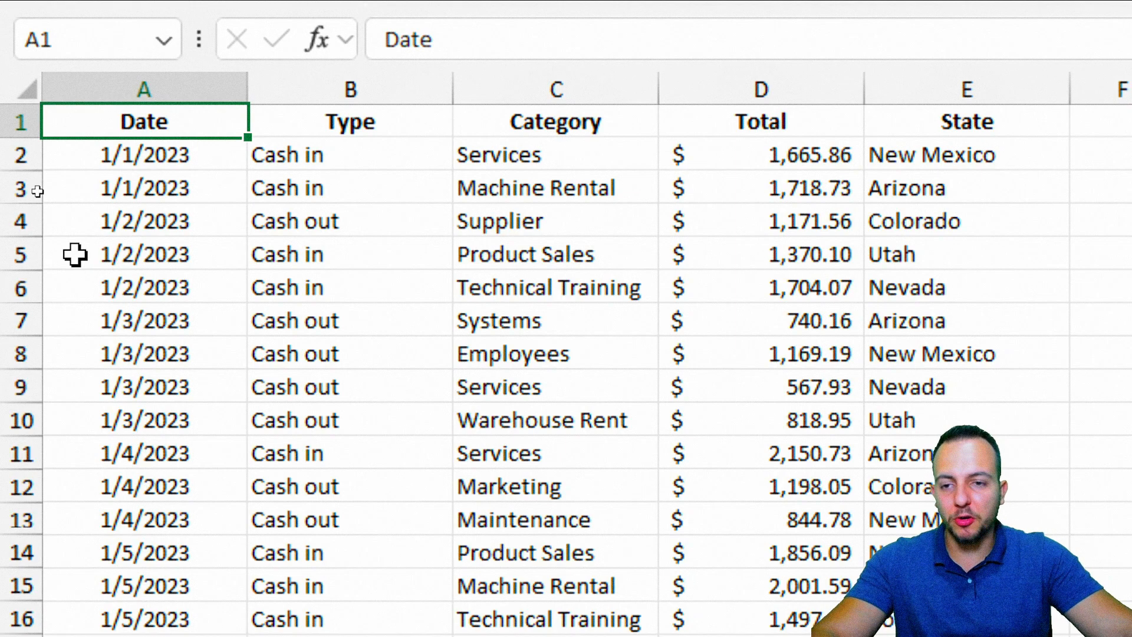
# Examine the Date, Type, Category, Total and State columns, a cash in and a cash out row, and the records further down
pyautogui.click(207, 86)
pyautogui.click(316, 85)
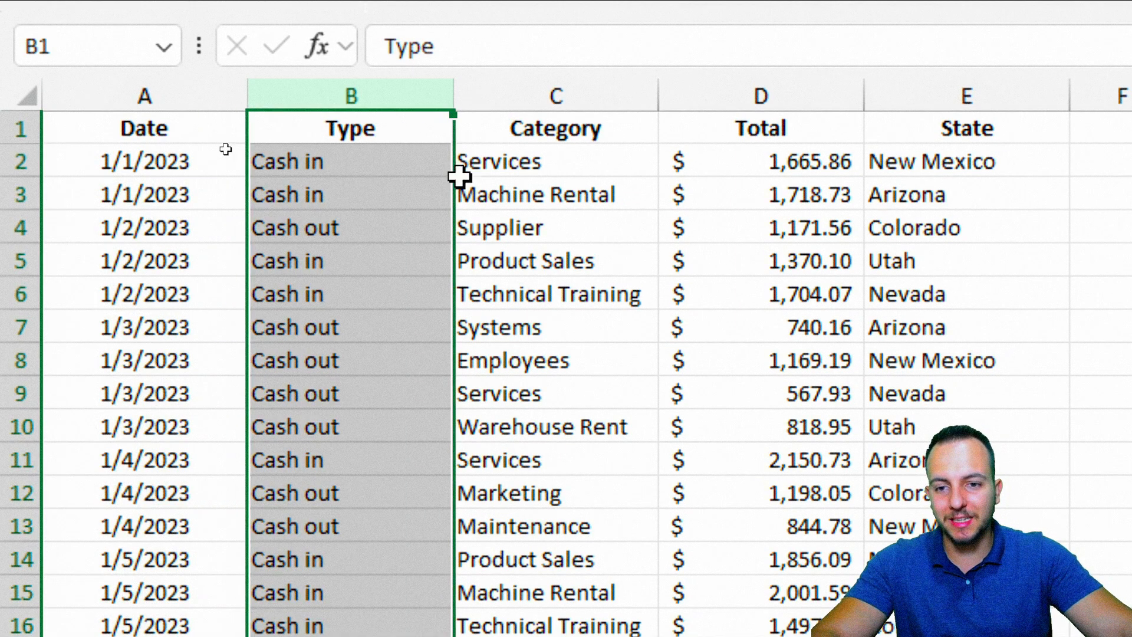
pyautogui.click(359, 177)
pyautogui.hotkey('shift', 'space')
pyautogui.click(349, 220)
pyautogui.hotkey('shift', 'space')
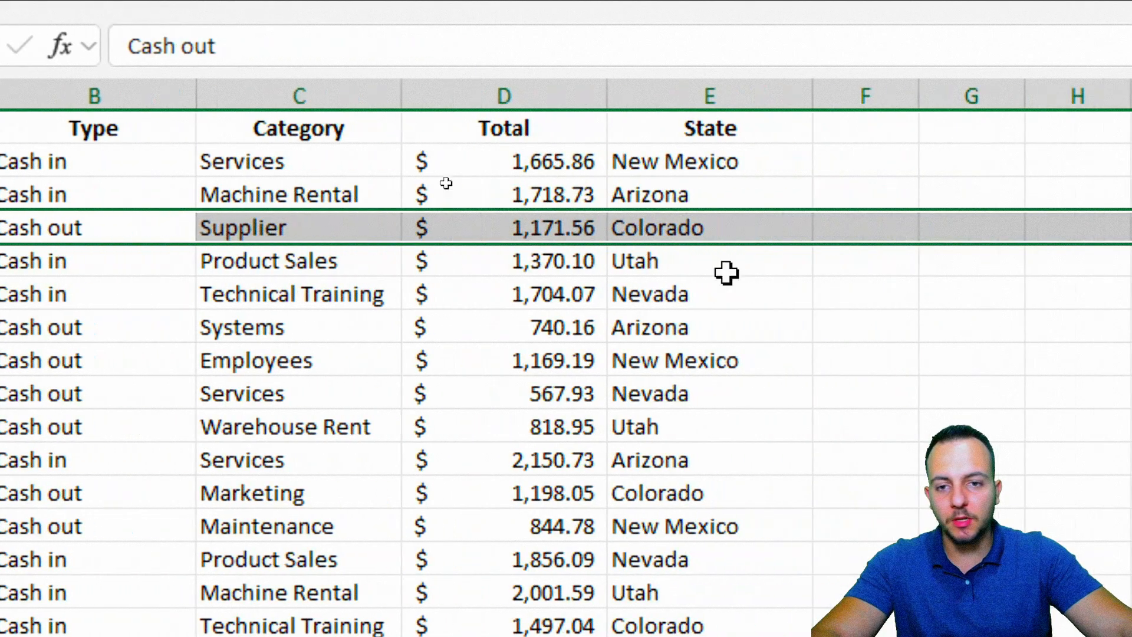
pyautogui.click(254, 103)
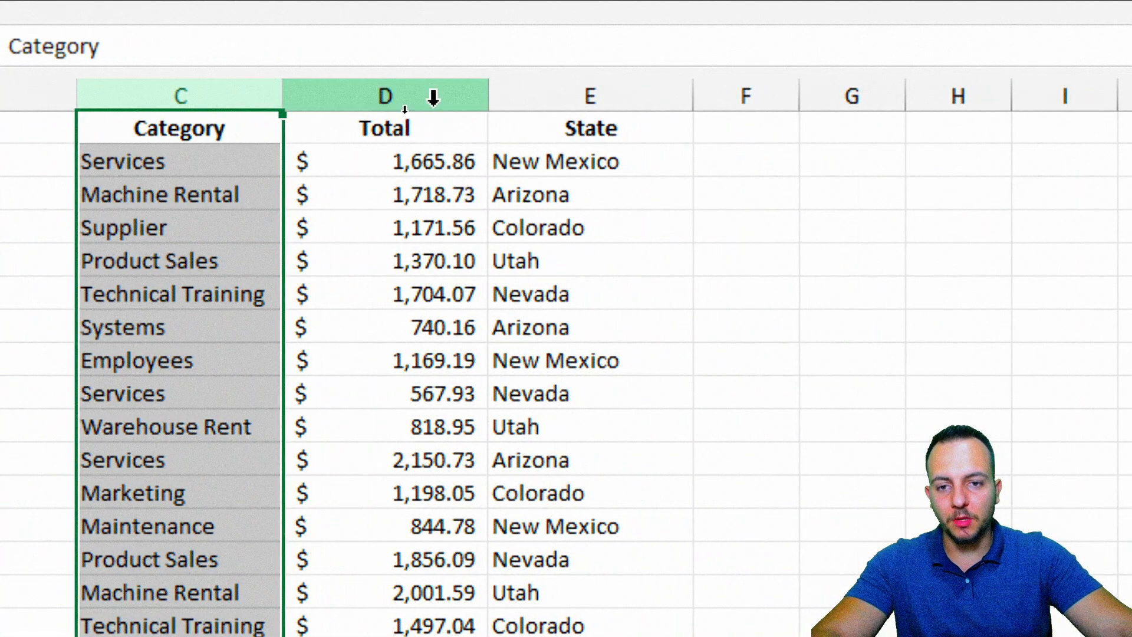
pyautogui.click(551, 96)
pyautogui.click(529, 96)
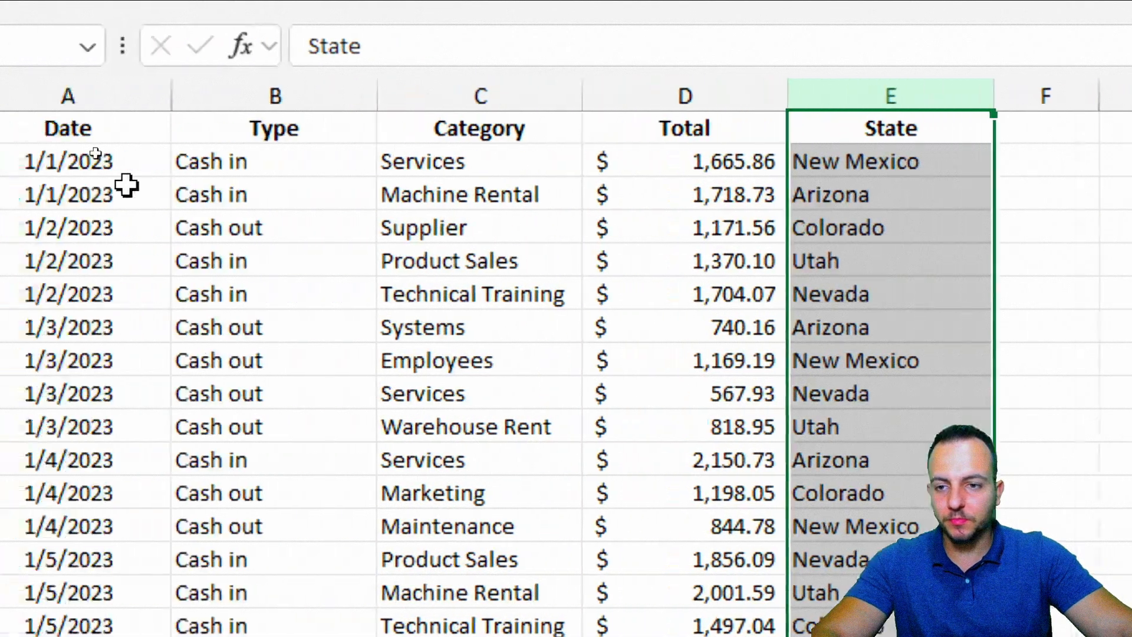
pyautogui.click(101, 133)
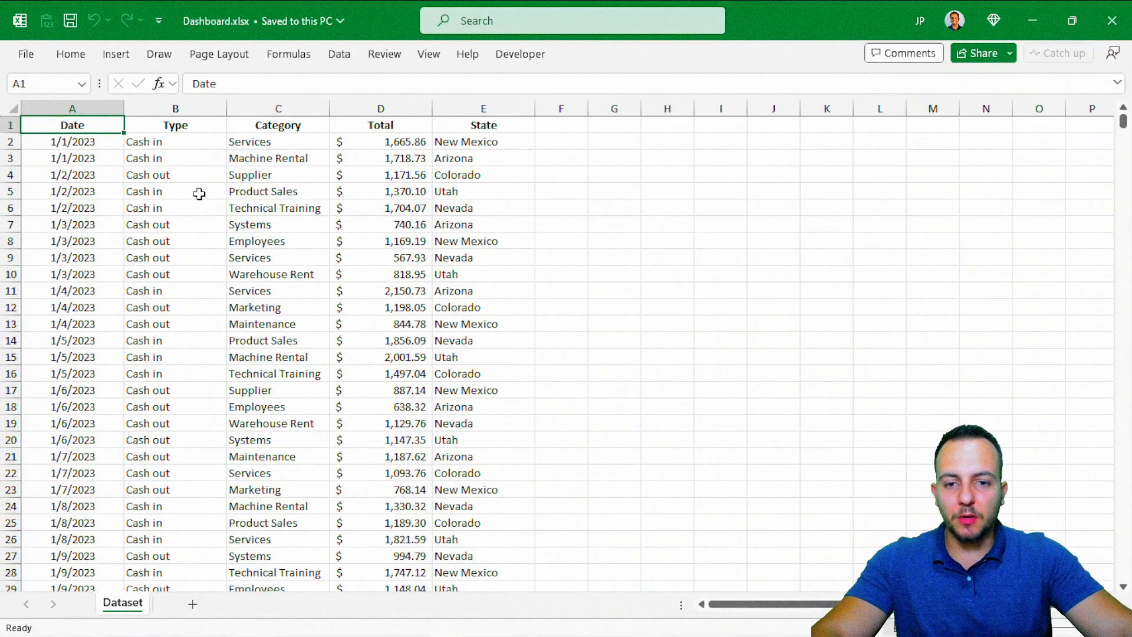
pyautogui.scroll(-20, 199, 193)
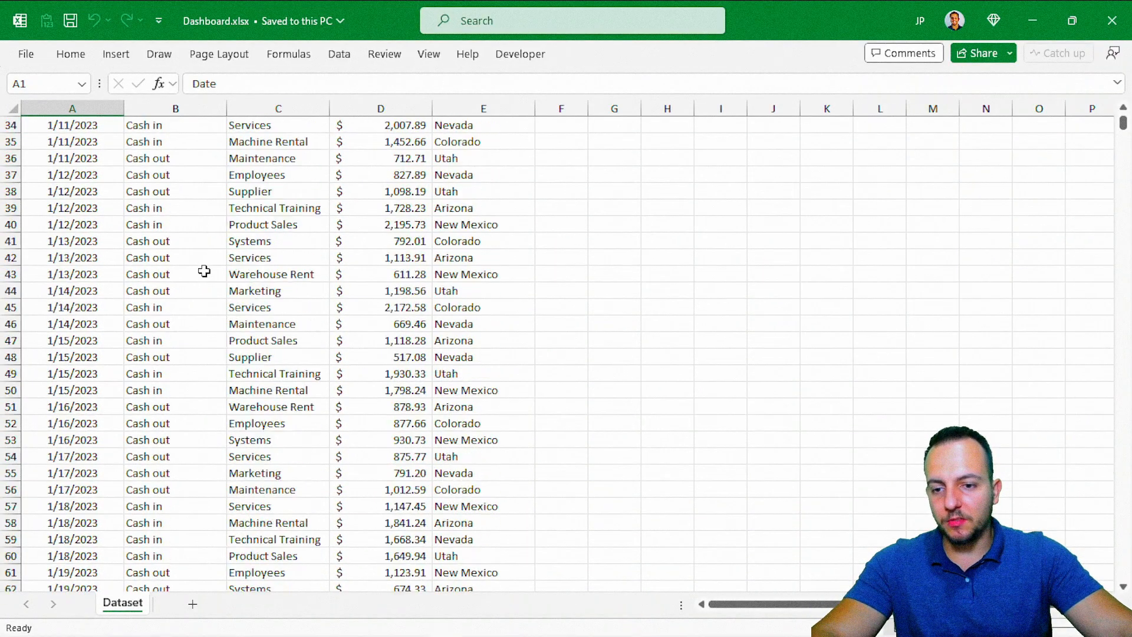
pyautogui.scroll(-20, 196, 325)
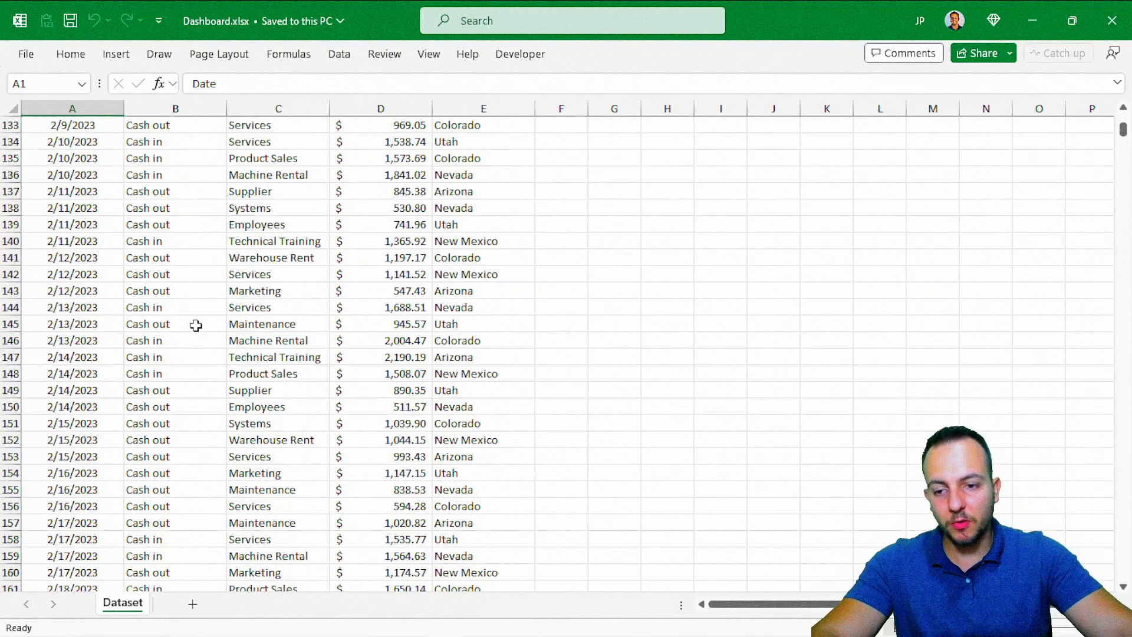
pyautogui.scroll(20, 196, 325)
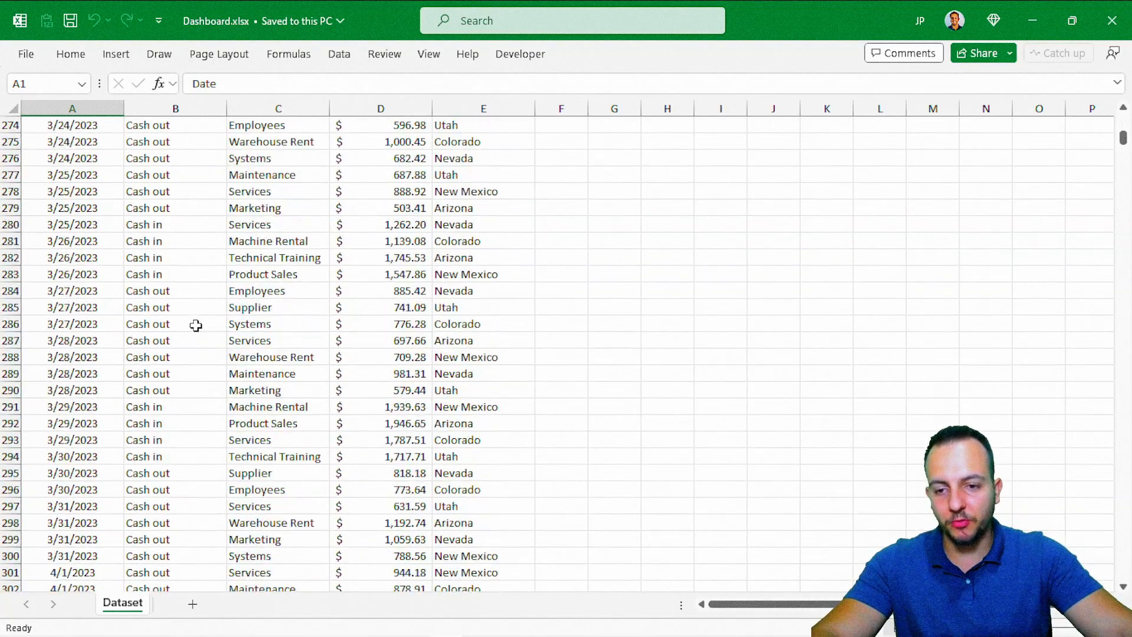
pyautogui.scroll(20, 196, 325)
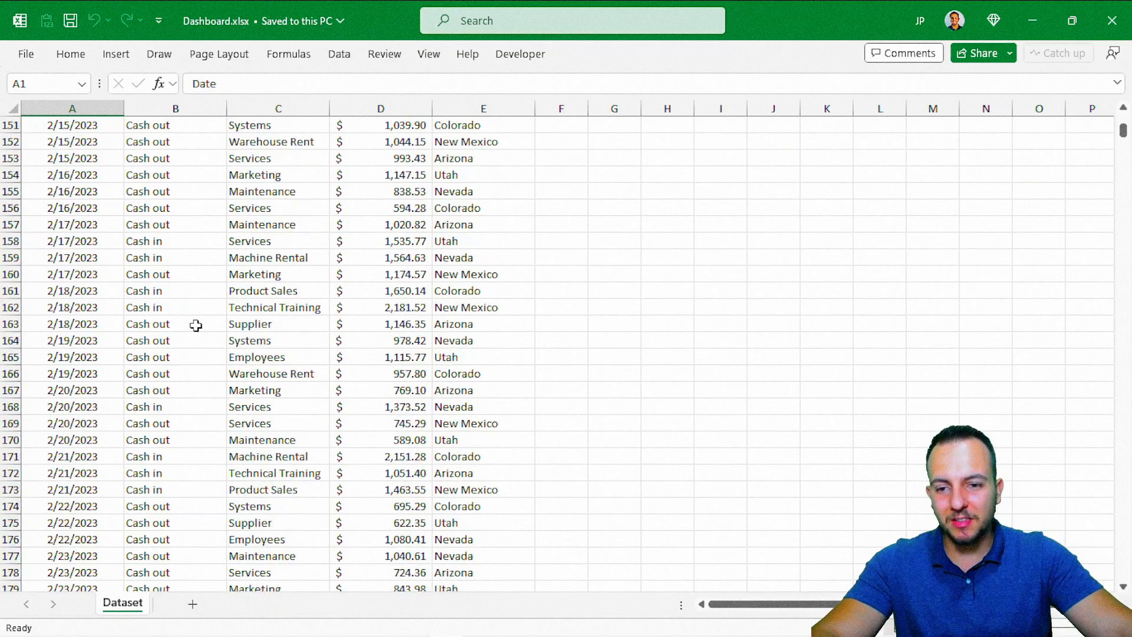
pyautogui.scroll(20, 196, 326)
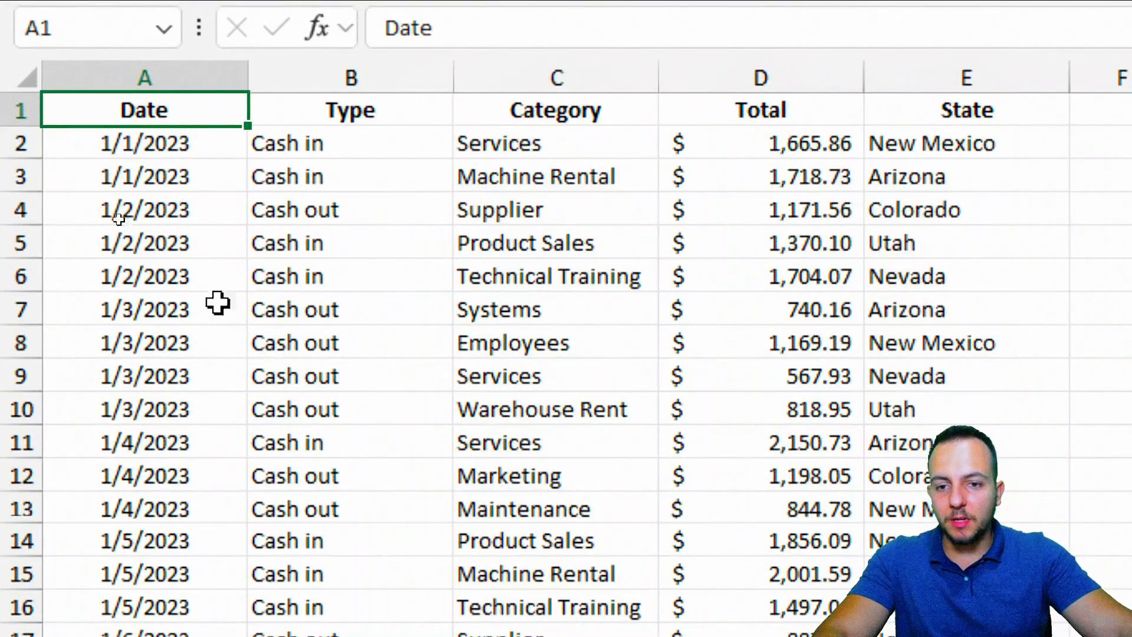
# Convert the dataset range A1:E7308 into an Excel table, with its first row used as headers
pyautogui.click(72, 220)
pyautogui.click(273, 175)
pyautogui.click(192, 330)
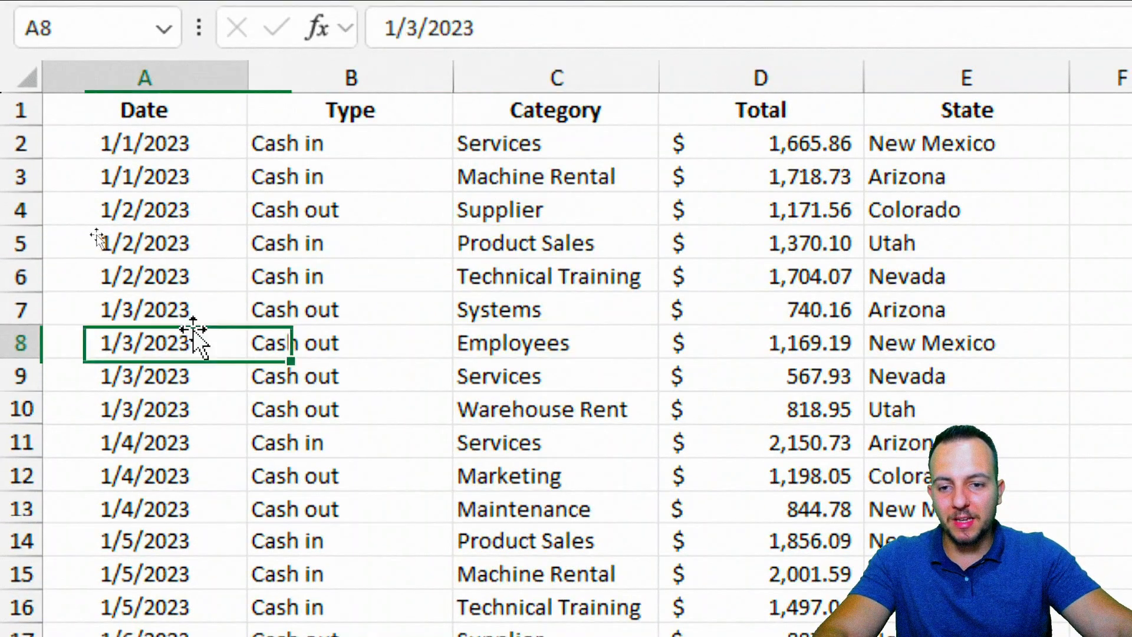
pyautogui.click(277, 243)
pyautogui.click(366, 372)
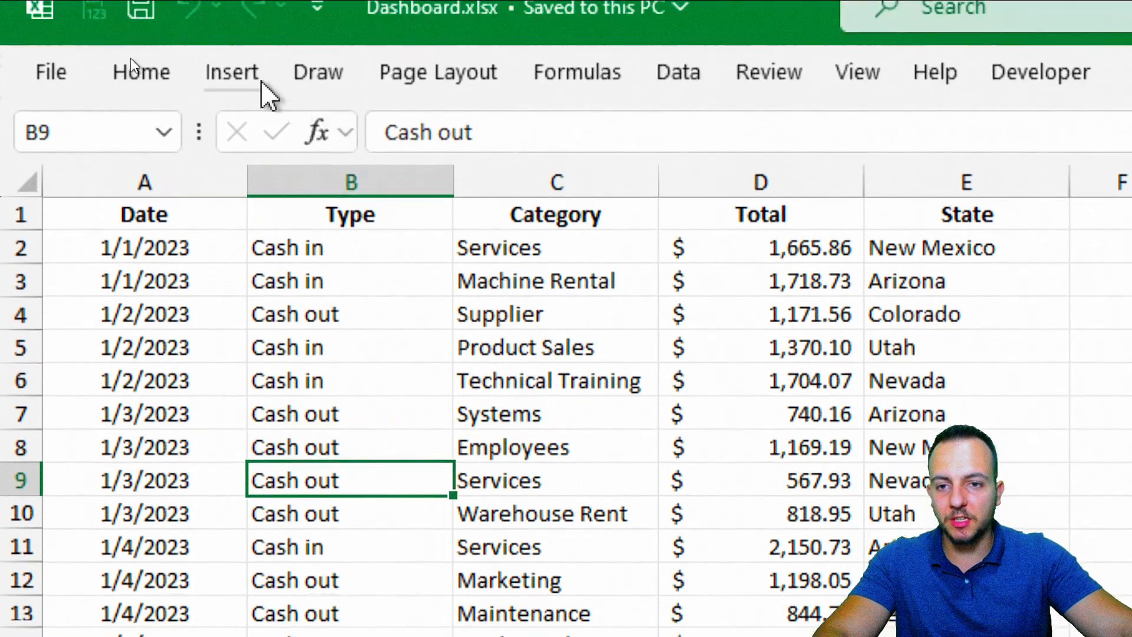
pyautogui.click(247, 89)
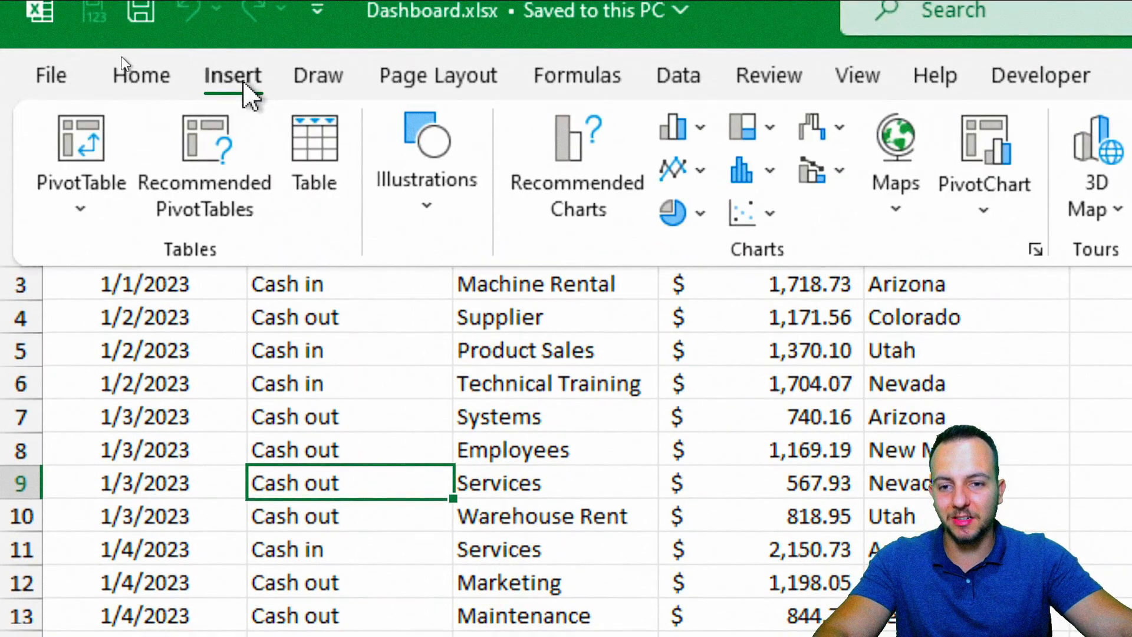
pyautogui.click(312, 147)
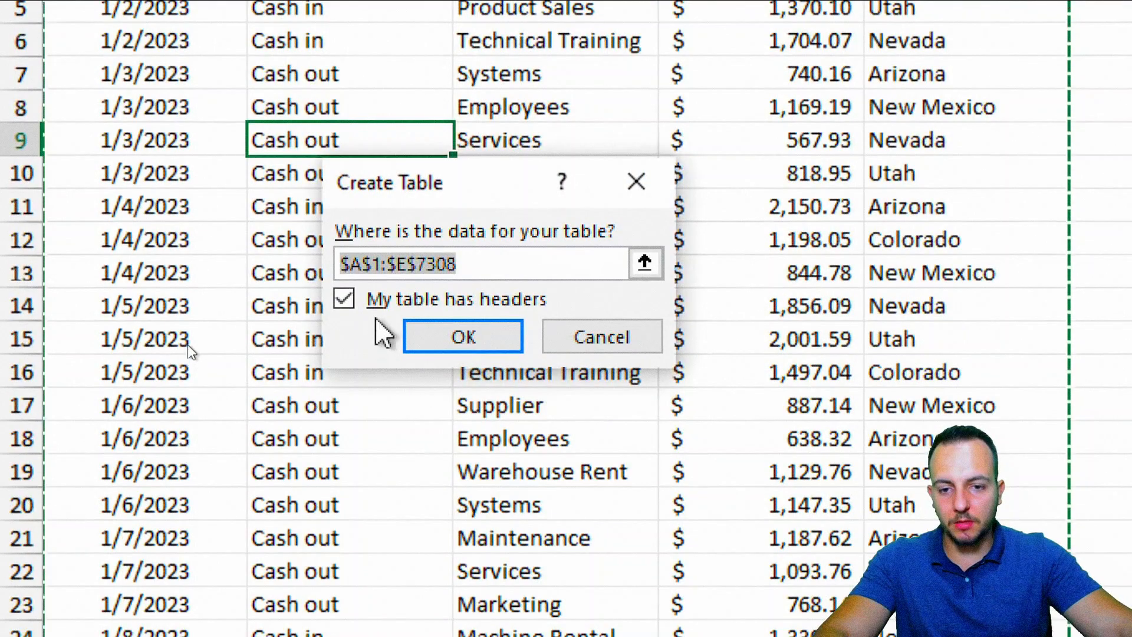
pyautogui.click(402, 305)
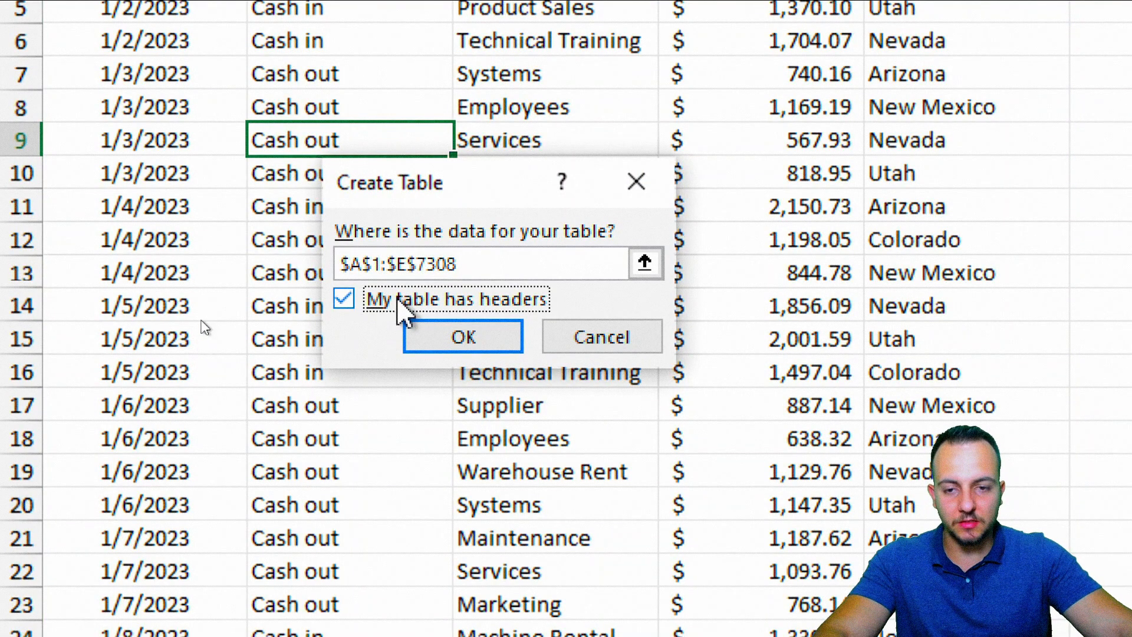
pyautogui.moveTo(373, 197); pyautogui.dragTo(227, 107)
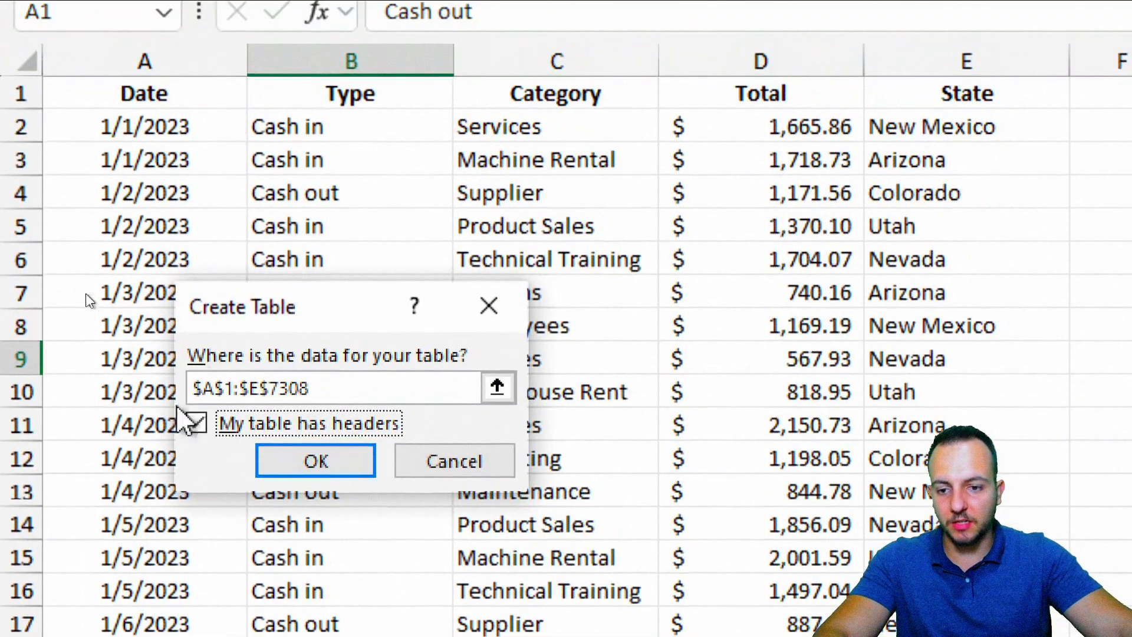
pyautogui.click(197, 424)
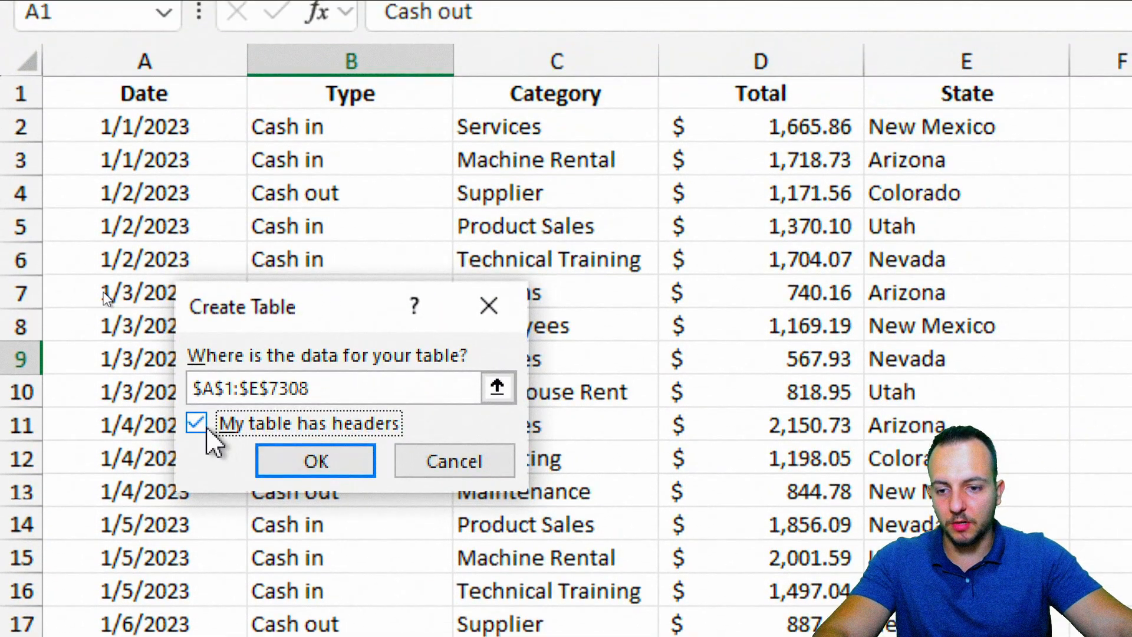
pyautogui.click(291, 463)
pyautogui.click(157, 133)
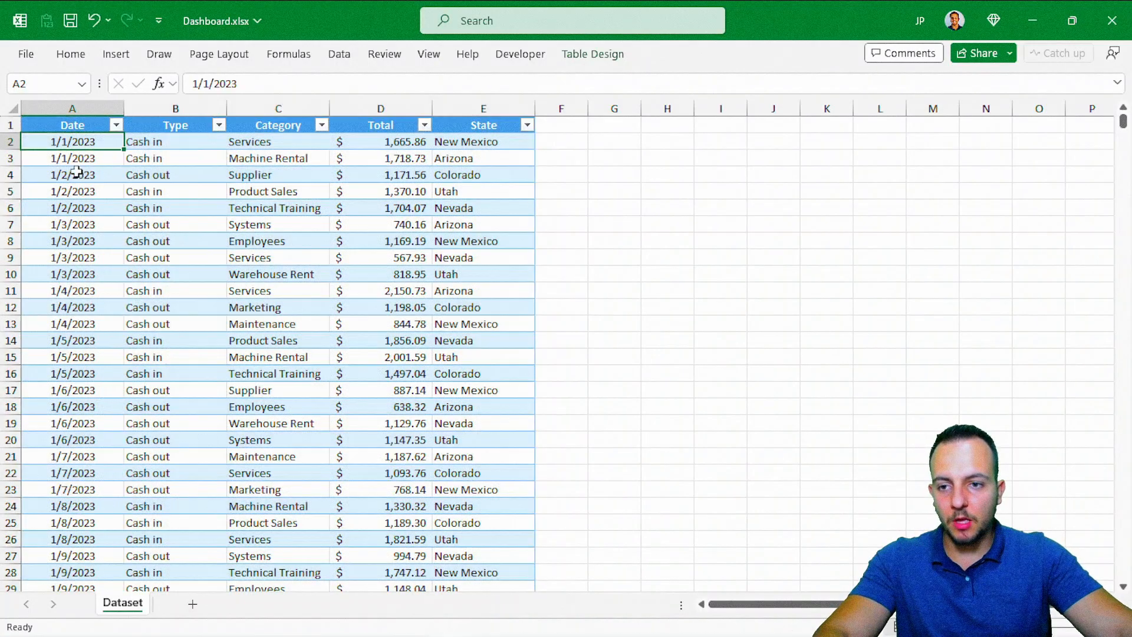
pyautogui.click(90, 127)
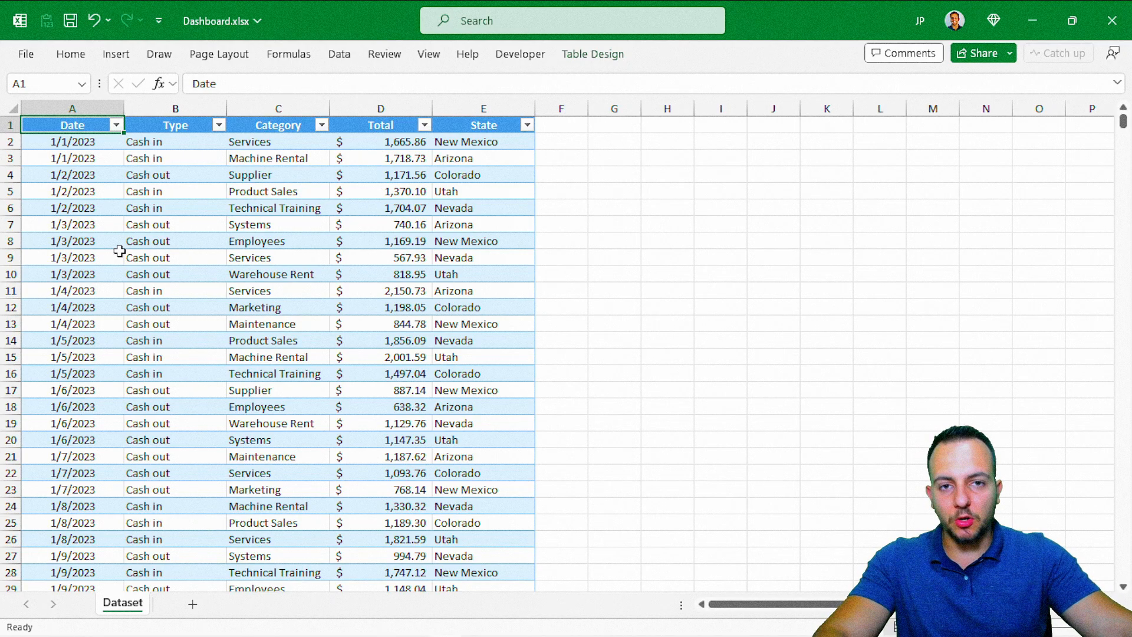
# Preview the available table styles on the dataset table, including a yellow Medium style, without applying one
pyautogui.scroll(-4, 210, 309)
pyautogui.scroll(4, 211, 308)
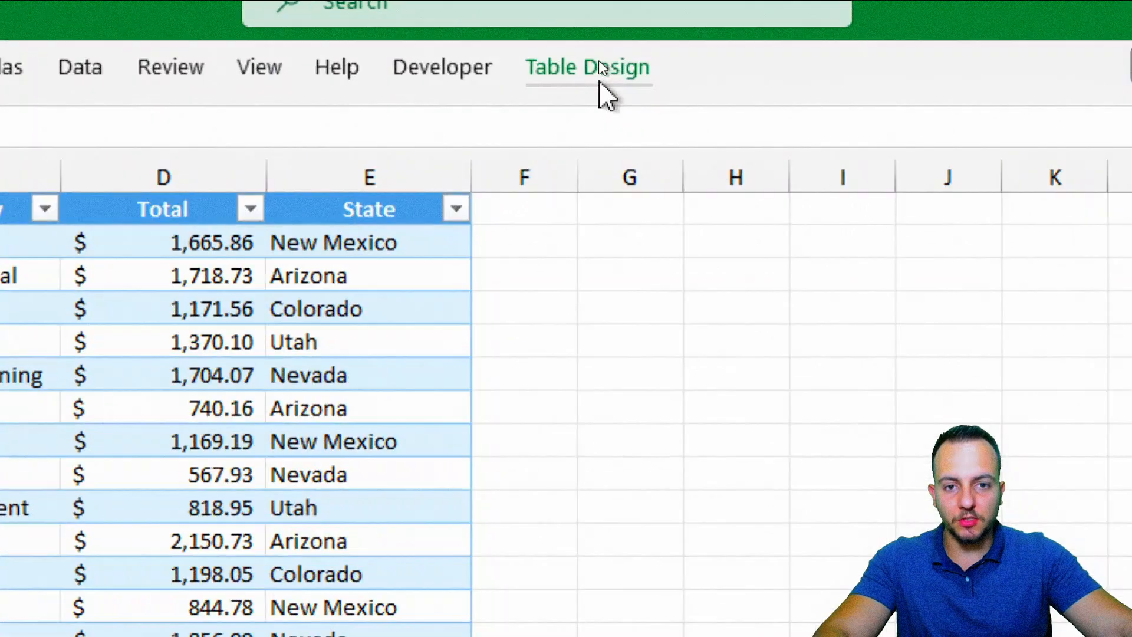
pyautogui.click(600, 58)
pyautogui.click(991, 194)
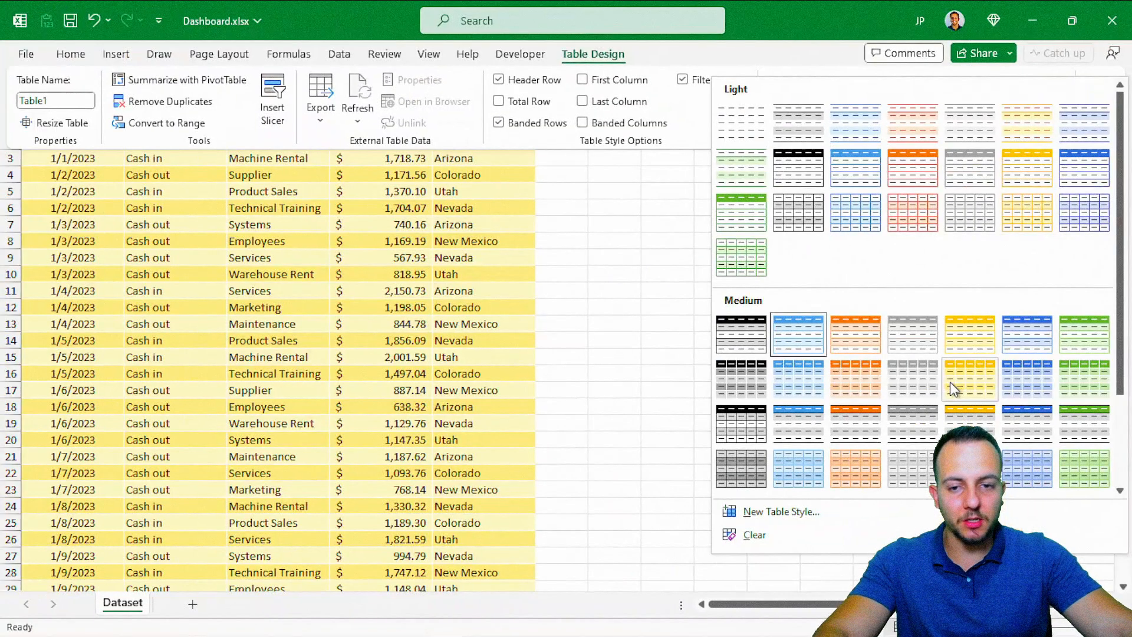
pyautogui.click(435, 301)
pyautogui.click(434, 302)
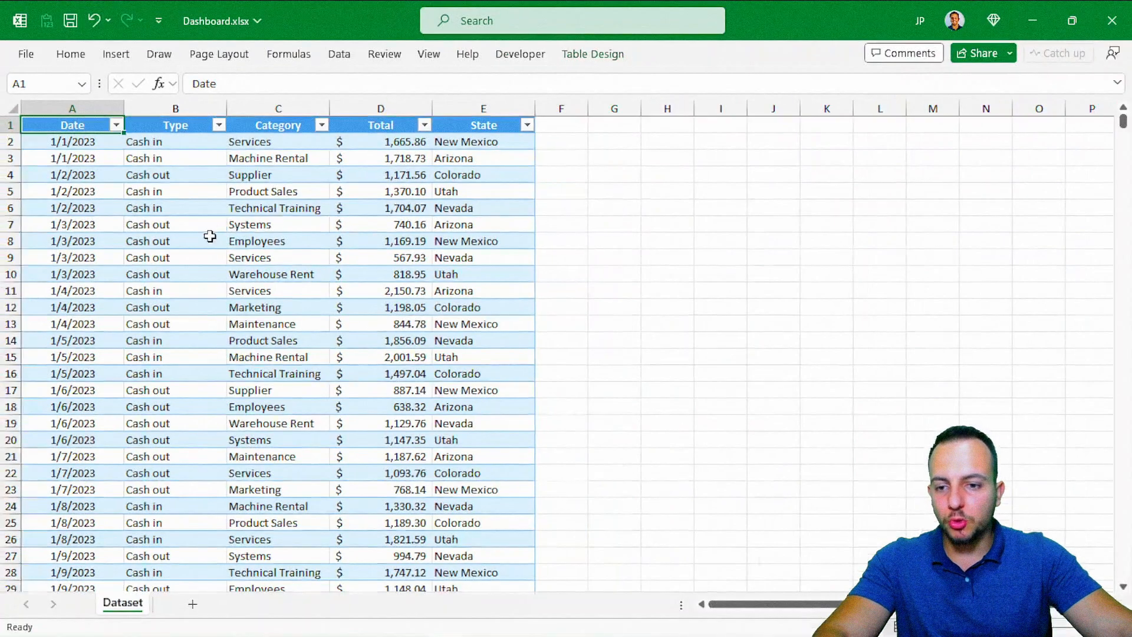
pyautogui.scroll(-20, 423, 382)
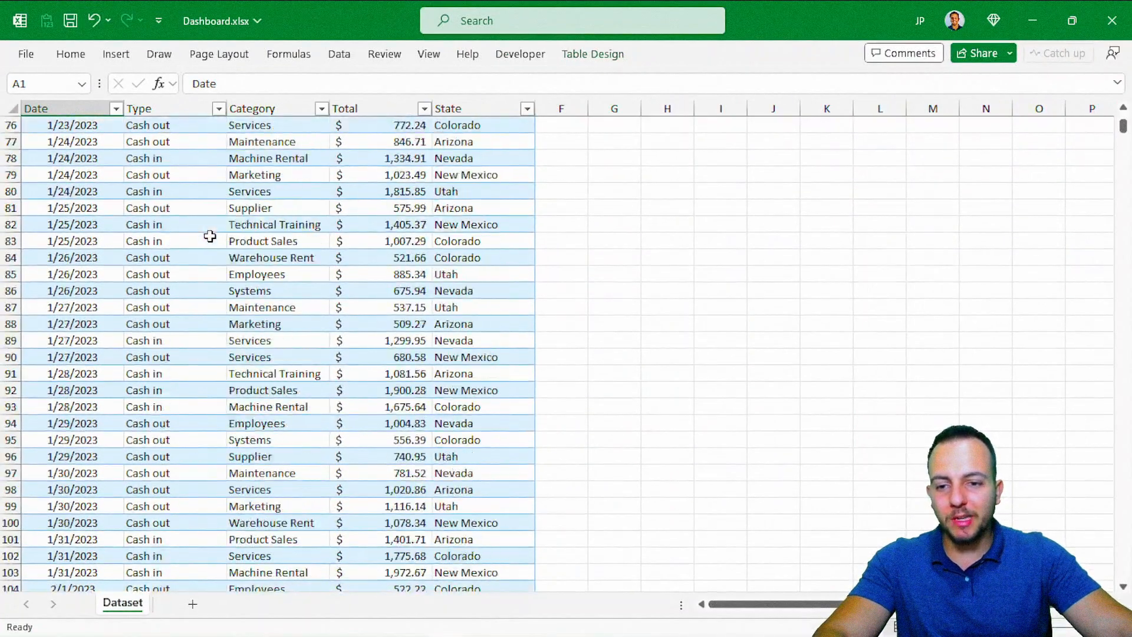
pyautogui.scroll(20, 210, 237)
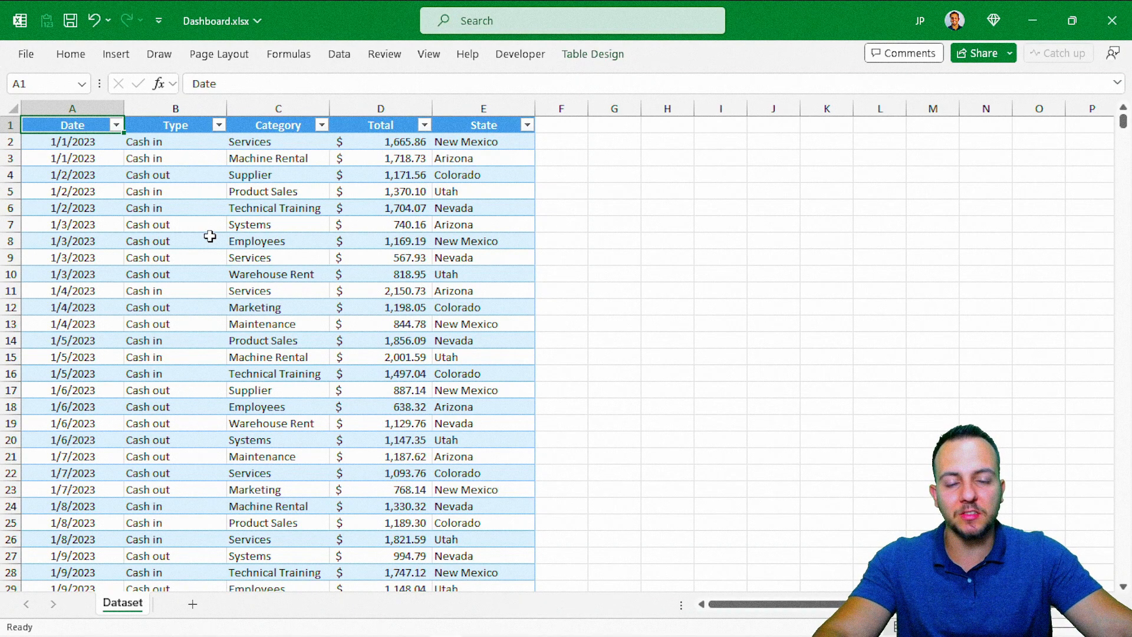
# Look through the formatted table's records and examine its Total, Type, Category and State columns
pyautogui.scroll(-14, 210, 235)
pyautogui.scroll(-20, 210, 236)
pyautogui.scroll(-13, 210, 235)
pyautogui.scroll(20, 210, 236)
pyautogui.scroll(20, 210, 236)
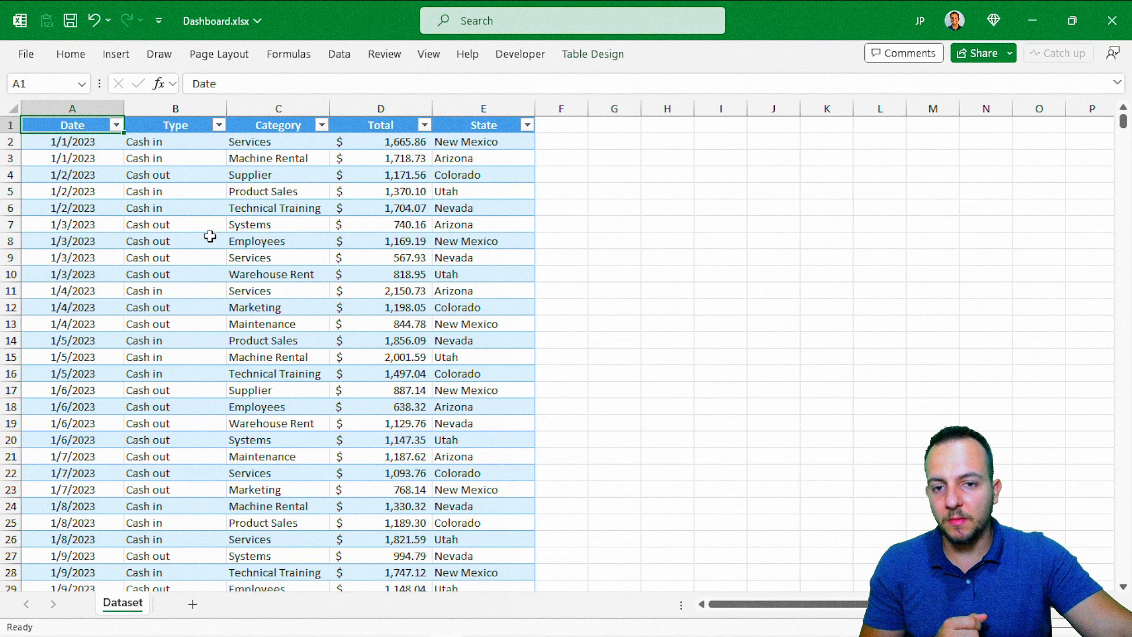
pyautogui.click(379, 108)
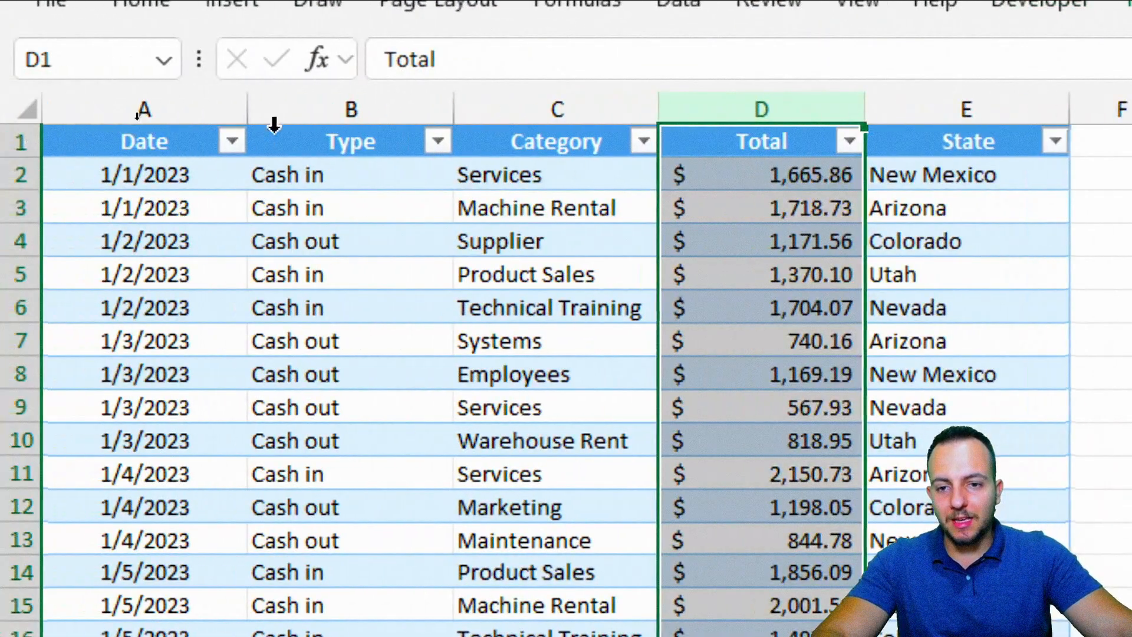
pyautogui.keyDown('ctrl'); pyautogui.click(77, 109); pyautogui.keyUp('ctrl')
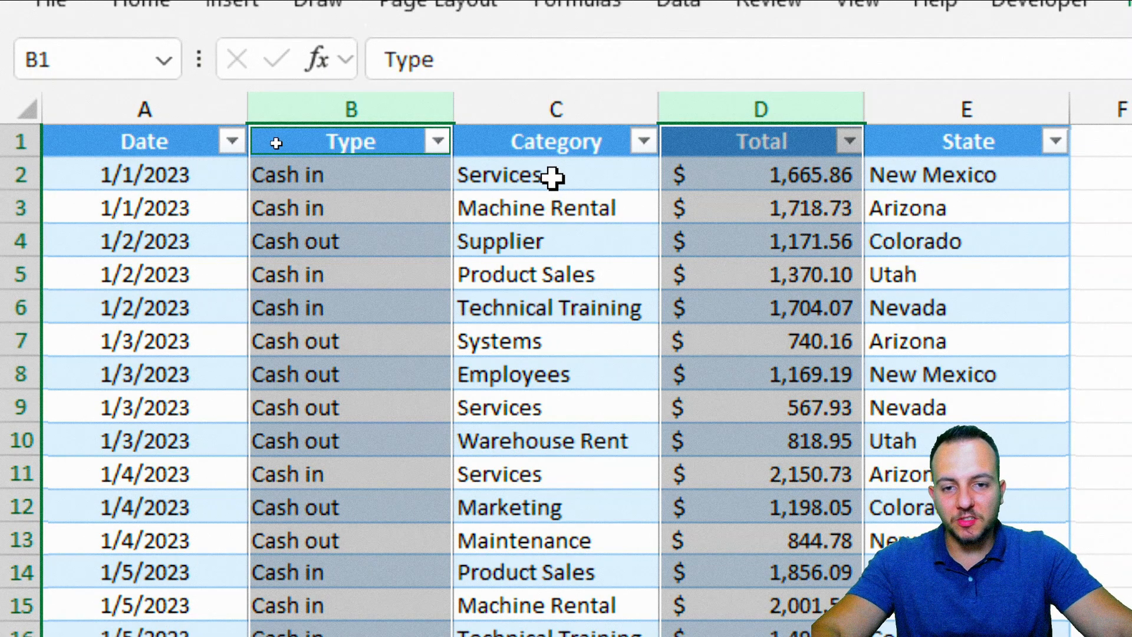
pyautogui.keyDown('ctrl'); pyautogui.click(549, 177); pyautogui.keyUp('ctrl')
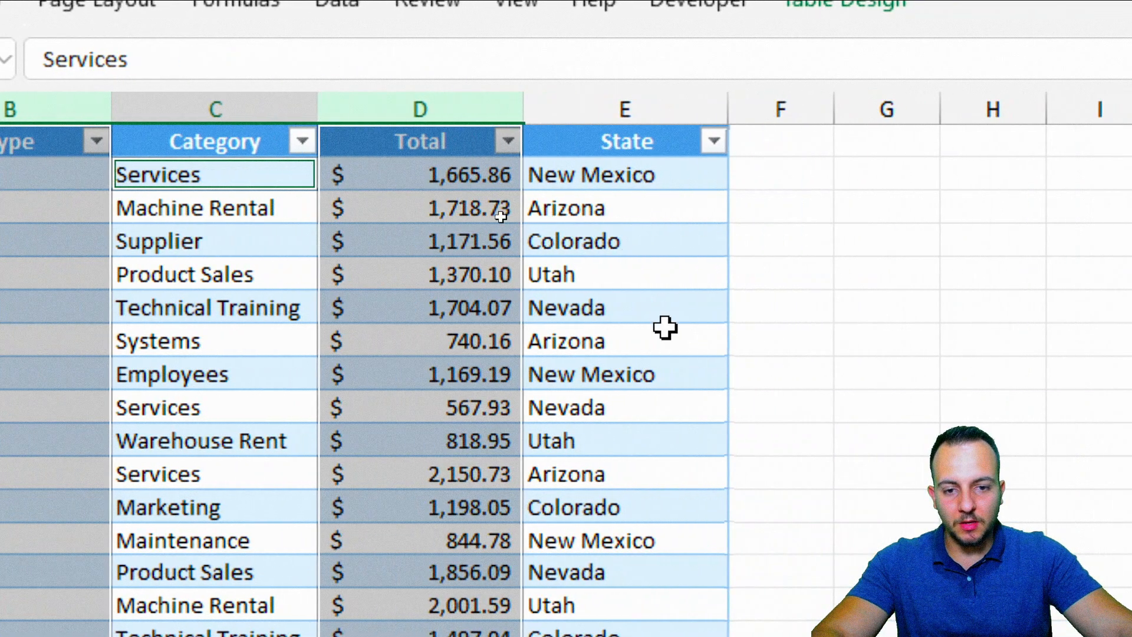
pyautogui.keyDown('ctrl'); pyautogui.click(988, 307); pyautogui.keyUp('ctrl')
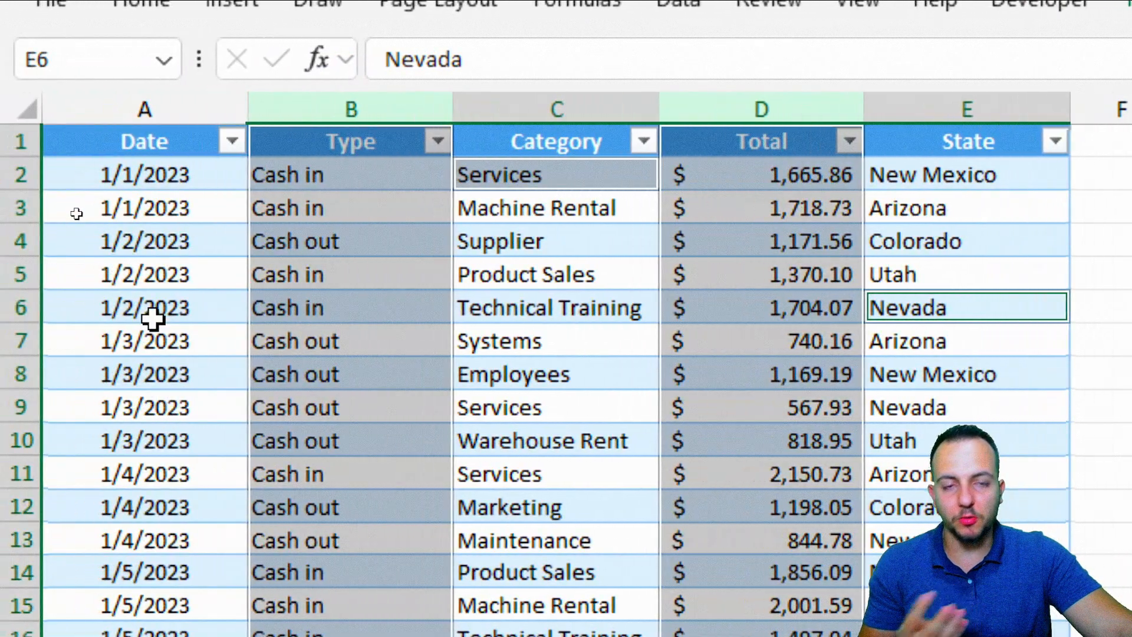
# Insert a PivotTable based on Table1, placed on a new worksheet
pyautogui.click(96, 144)
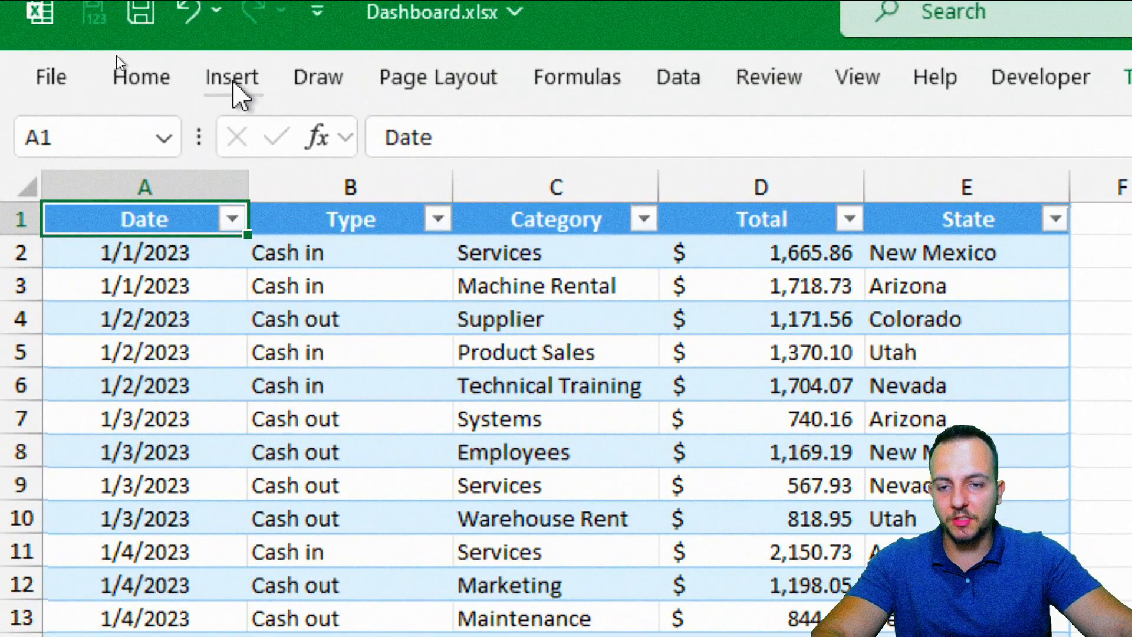
pyautogui.click(232, 81)
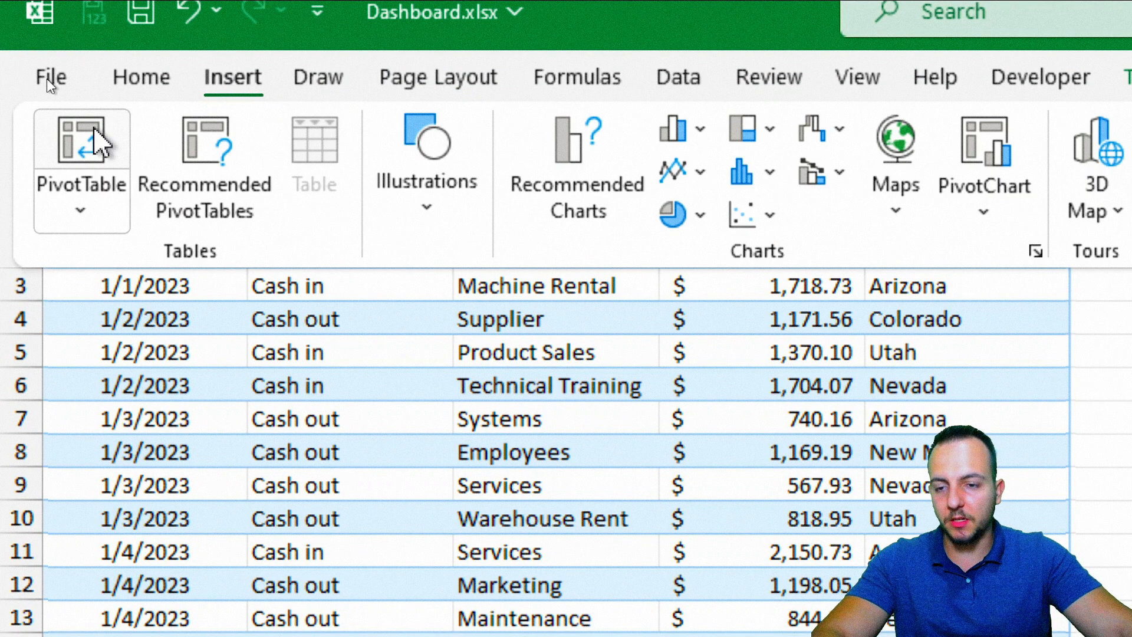
pyautogui.click(94, 135)
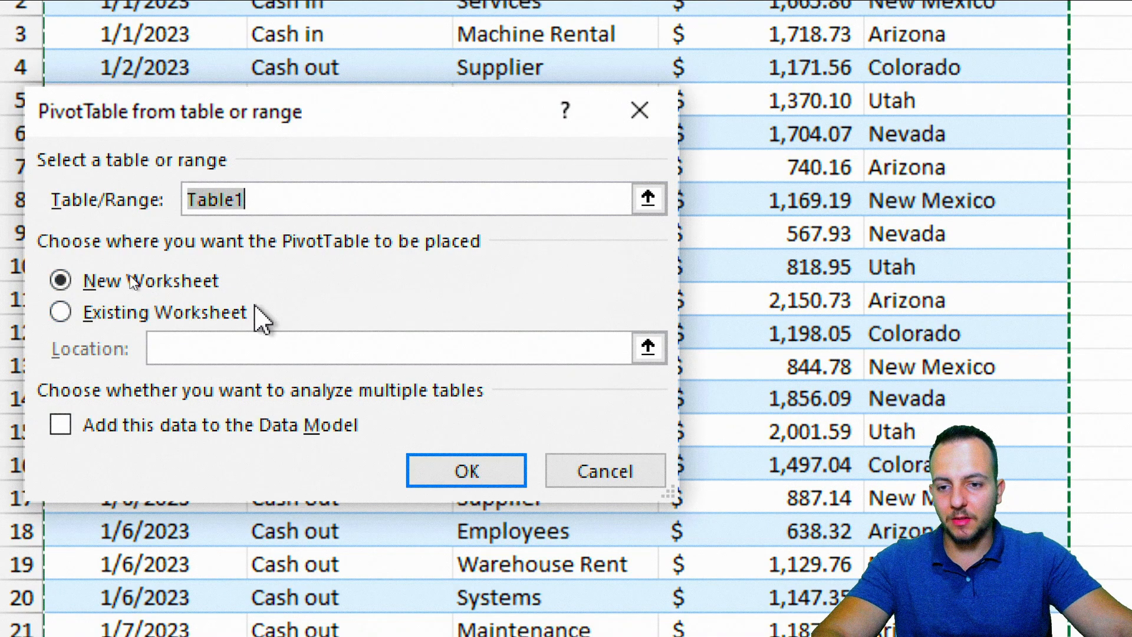
pyautogui.click(142, 283)
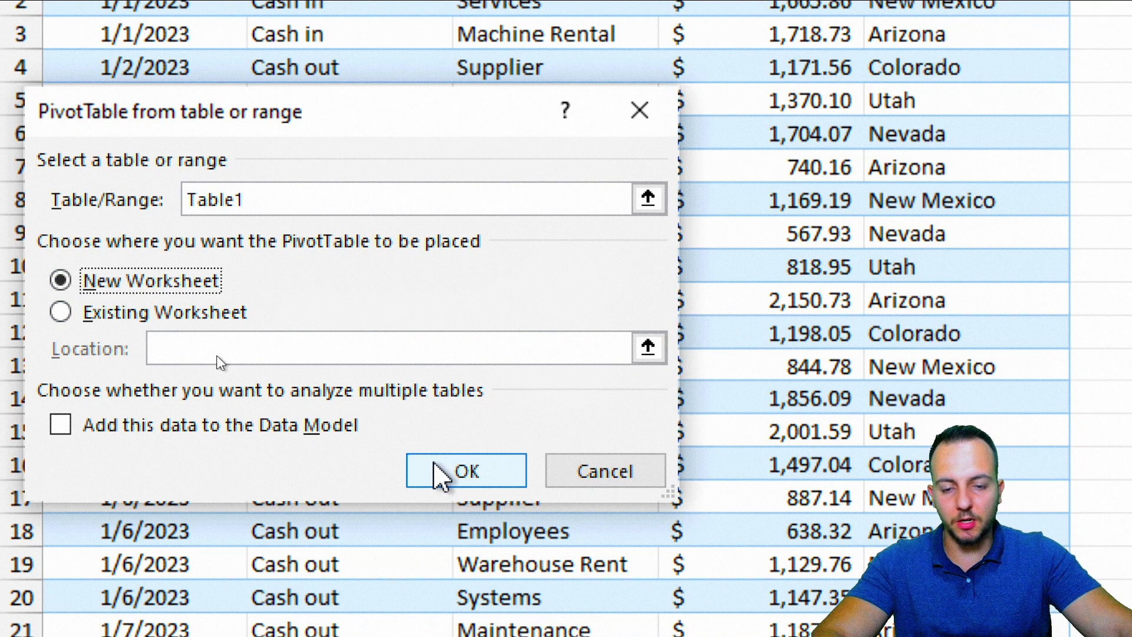
pyautogui.click(448, 471)
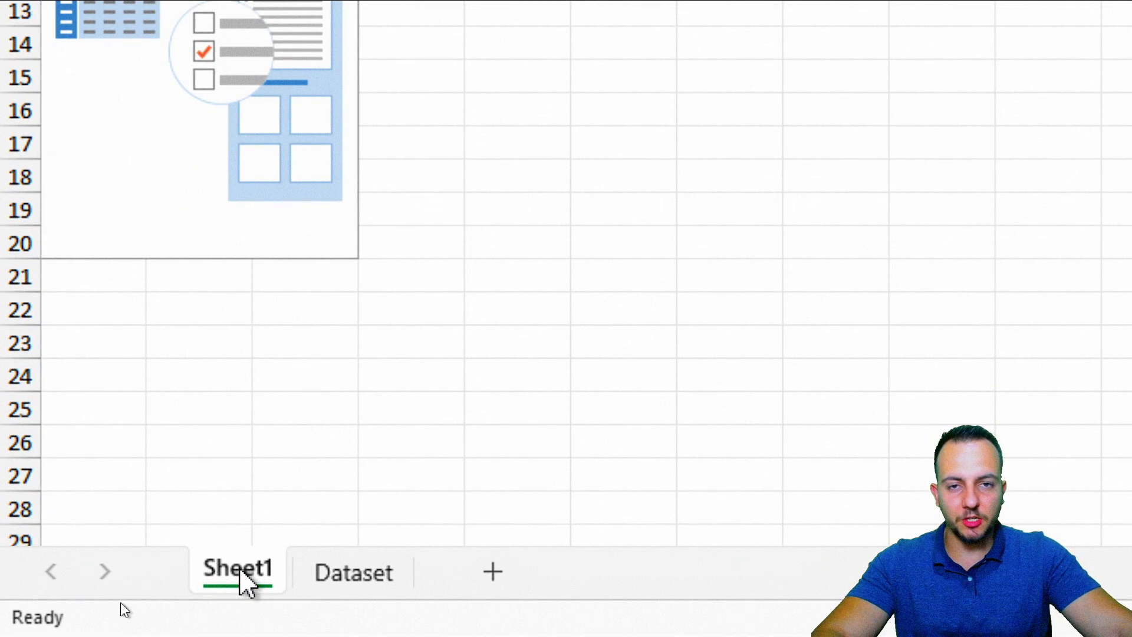
# Move the new PivotTable sheet after the Dataset sheet and rename it Analysis
pyautogui.moveTo(242, 584); pyautogui.dragTo(437, 596)
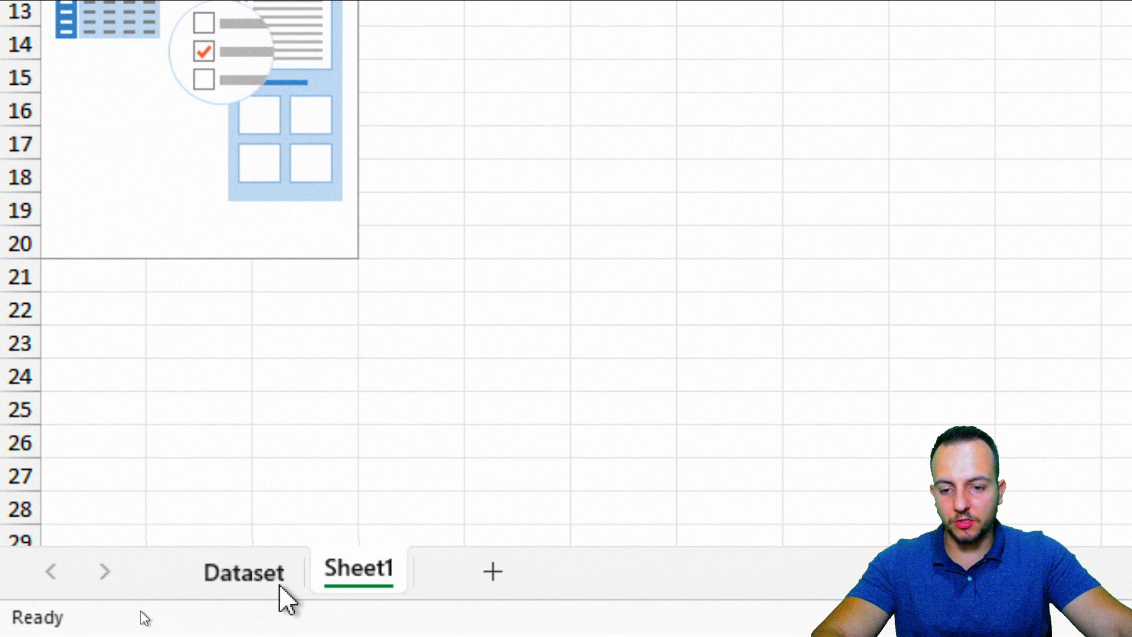
pyautogui.rightClick(384, 569)
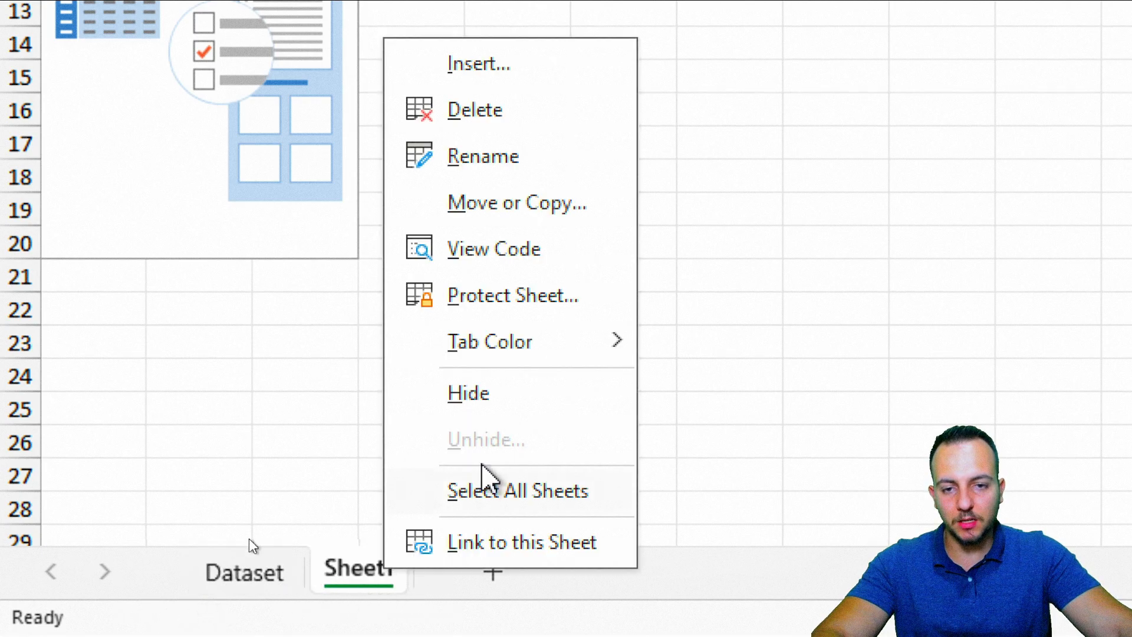
pyautogui.click(537, 168)
pyautogui.write('Anlys')
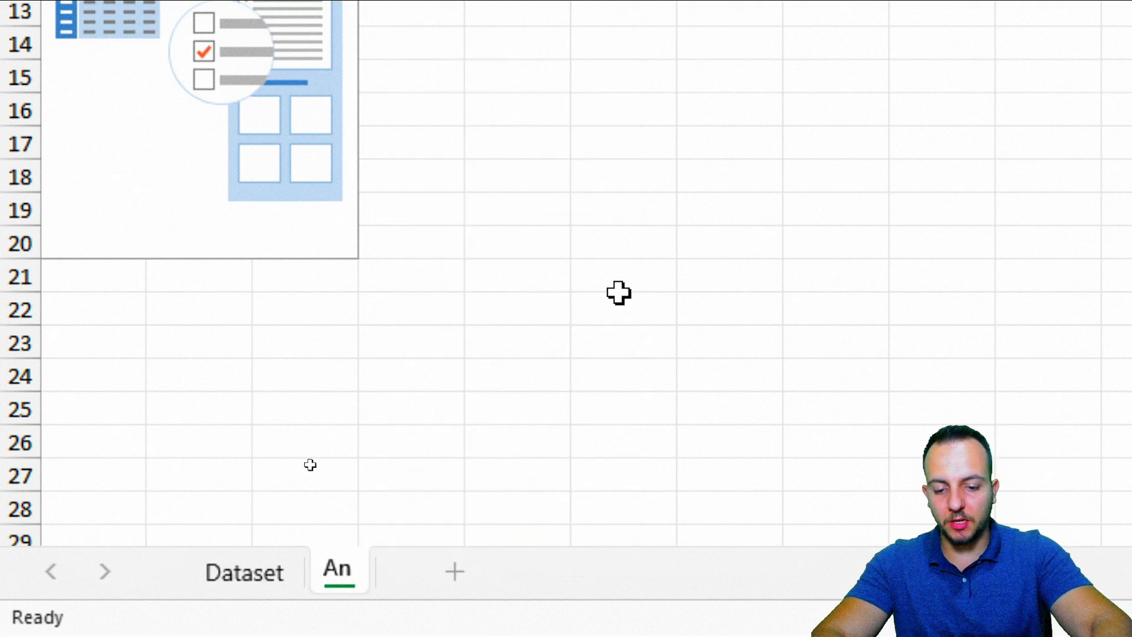
pyautogui.press('BackSpace')
pyautogui.press('BackSpace')
pyautogui.press('BackSpace')
pyautogui.write('alysis')
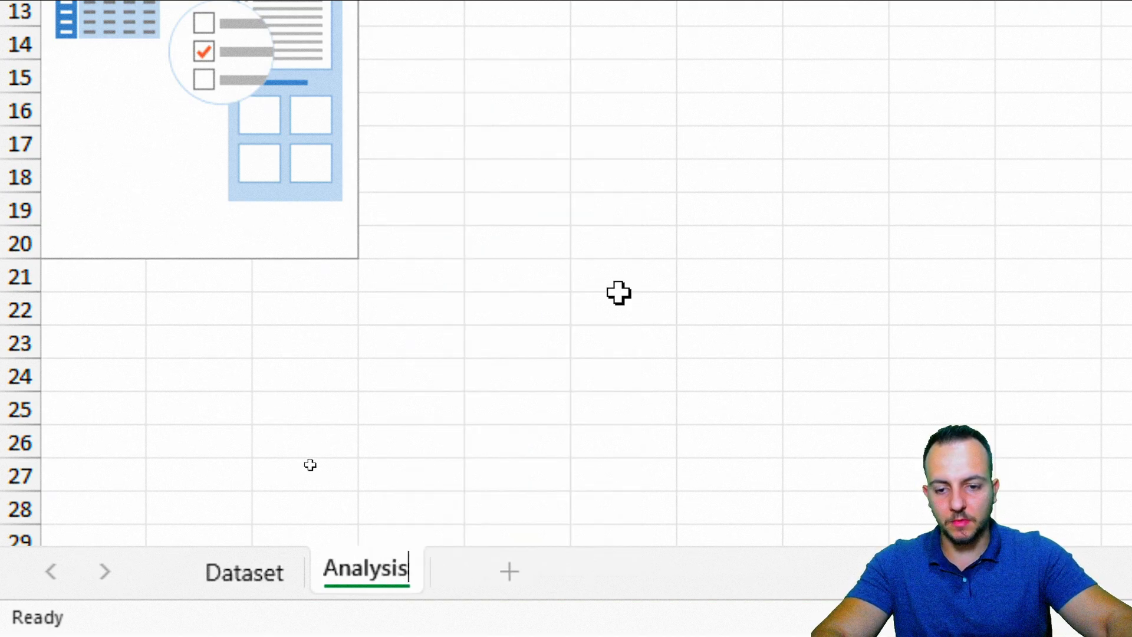
pyautogui.press('Return')
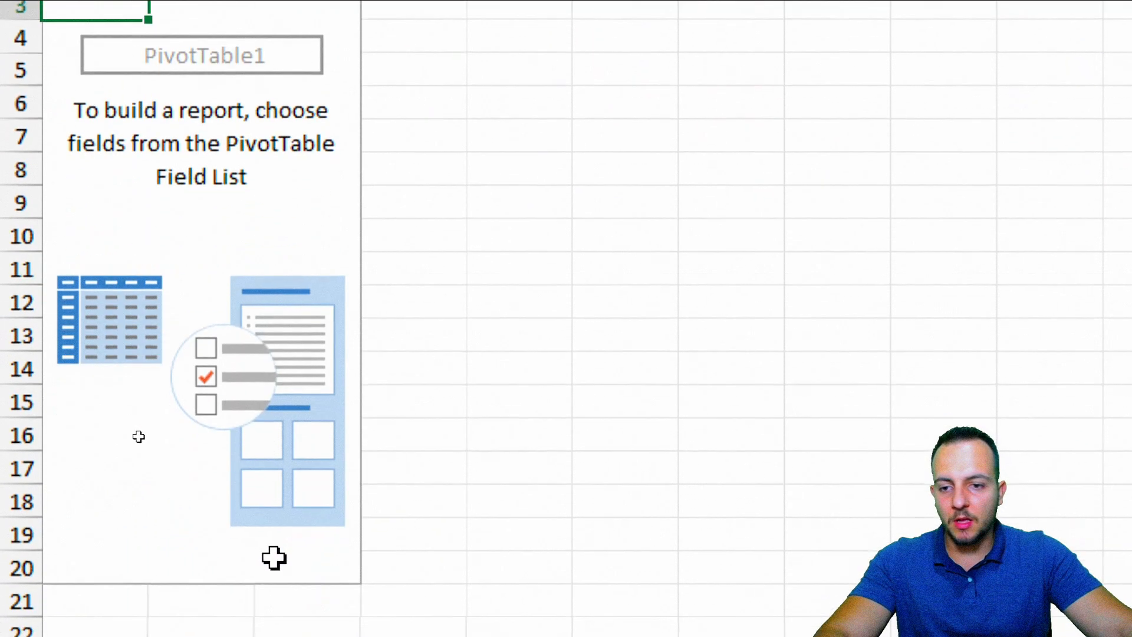
# Add the Date field to the rows of the PivotTable on the Analysis sheet
pyautogui.click(543, 118)
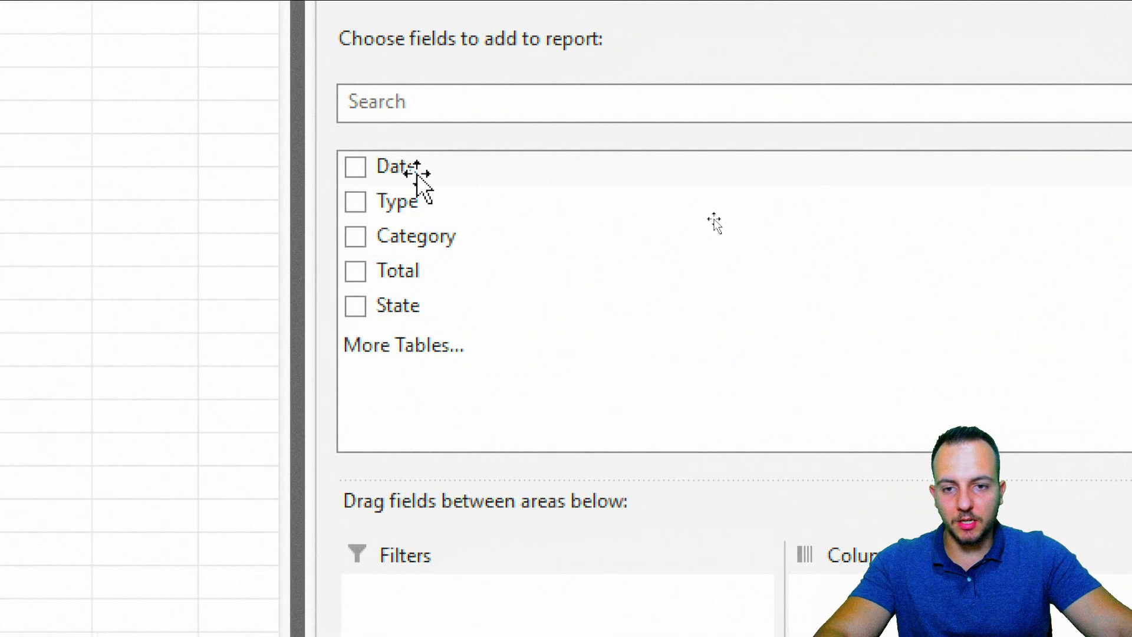
pyautogui.moveTo(410, 174); pyautogui.dragTo(466, 458)
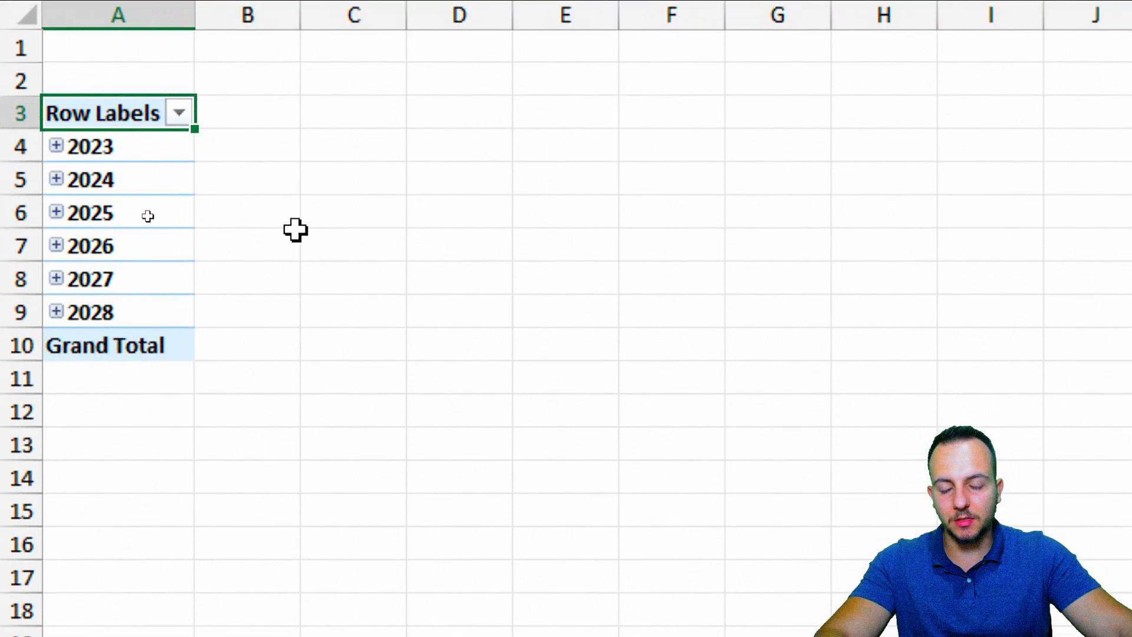
# Examine the date grouping by expanding 2024, Qtr2 and May down to single days, and collapse these levels again
pyautogui.click(56, 179)
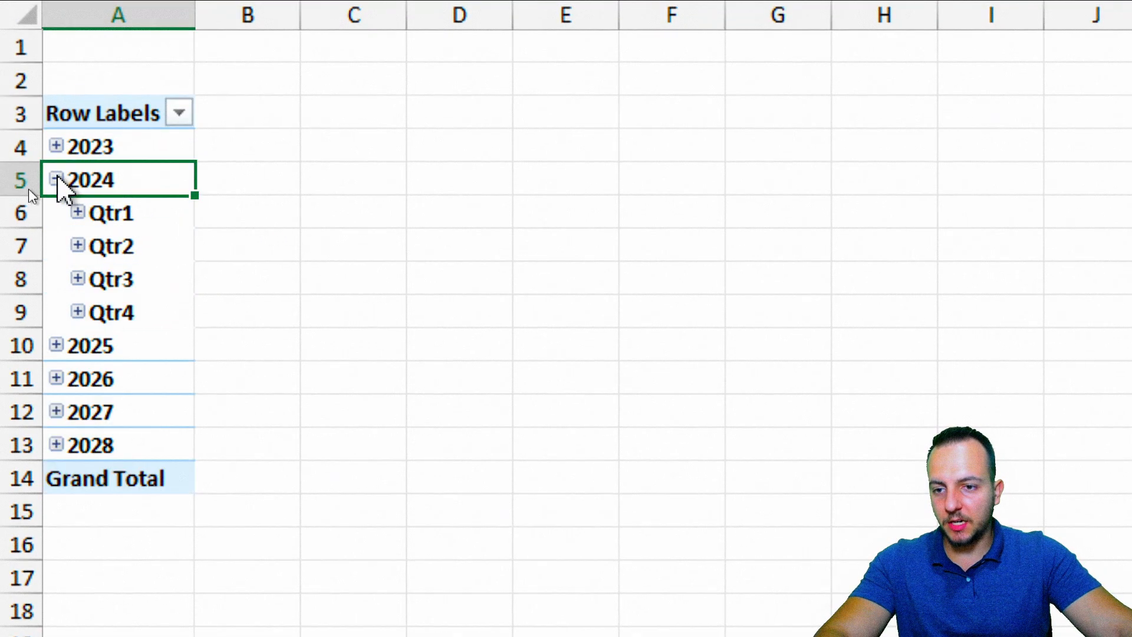
pyautogui.click(82, 244)
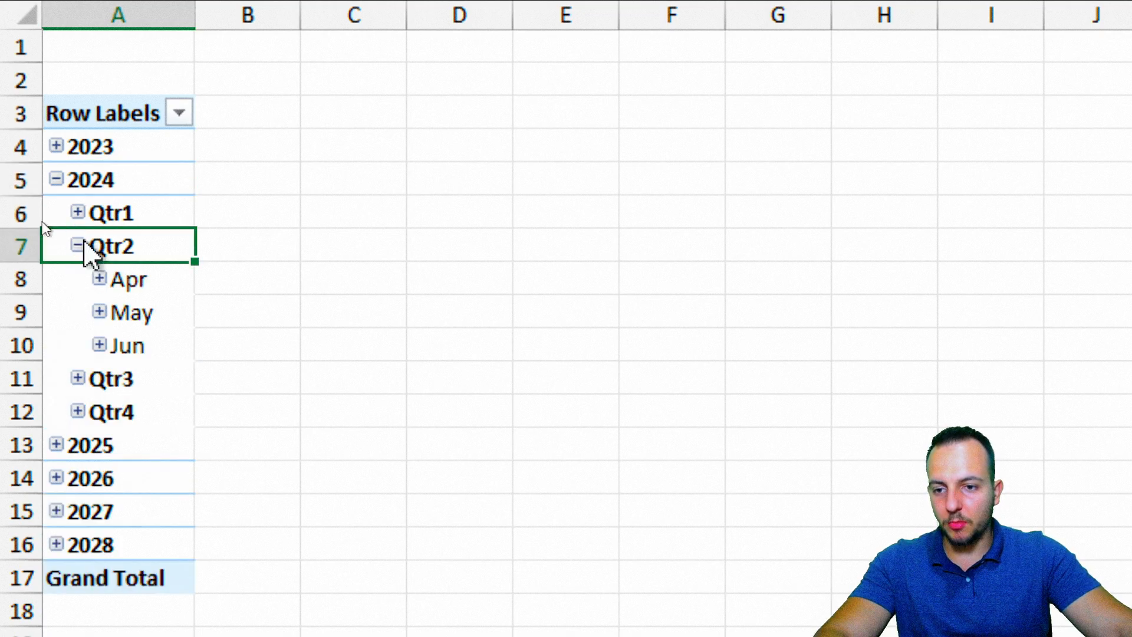
pyautogui.click(101, 311)
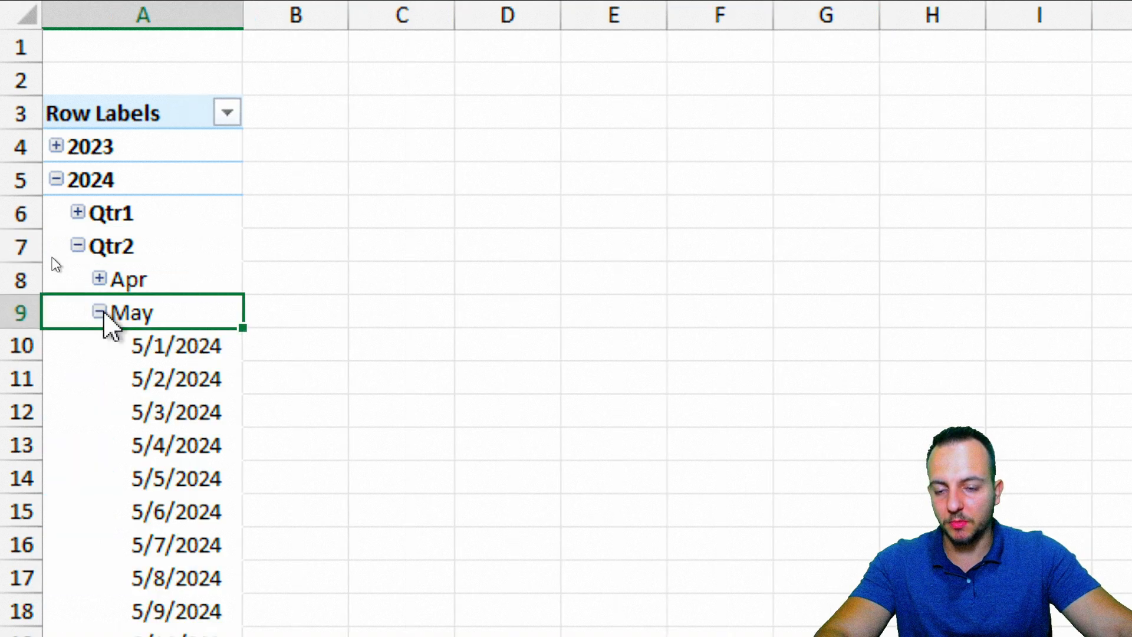
pyautogui.scroll(-3, 177, 501)
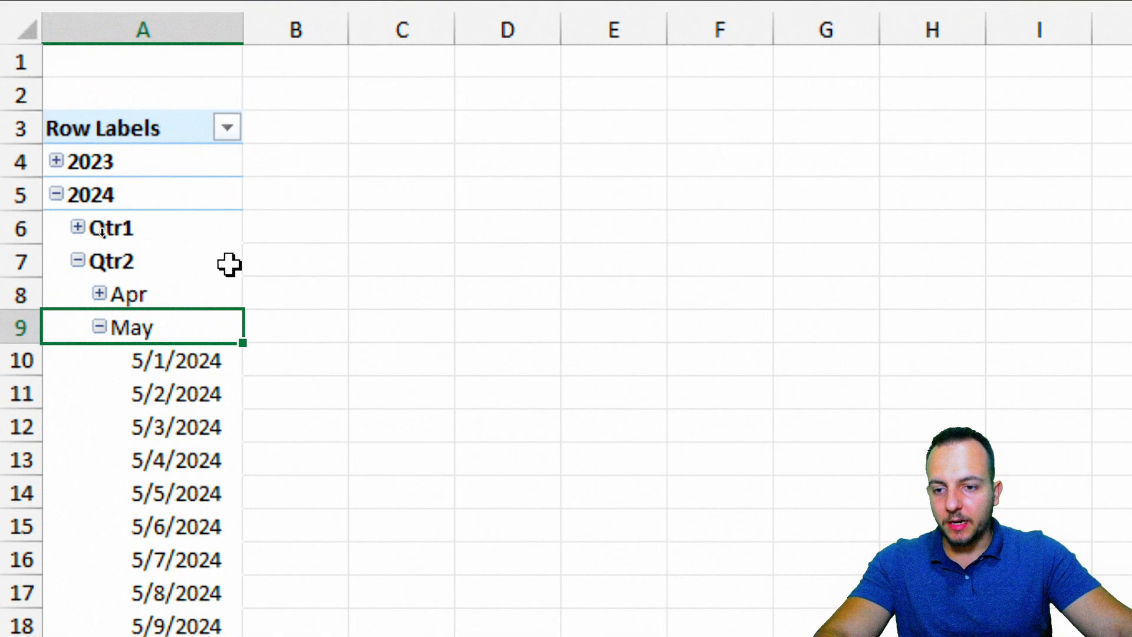
pyautogui.click(100, 329)
pyautogui.click(79, 259)
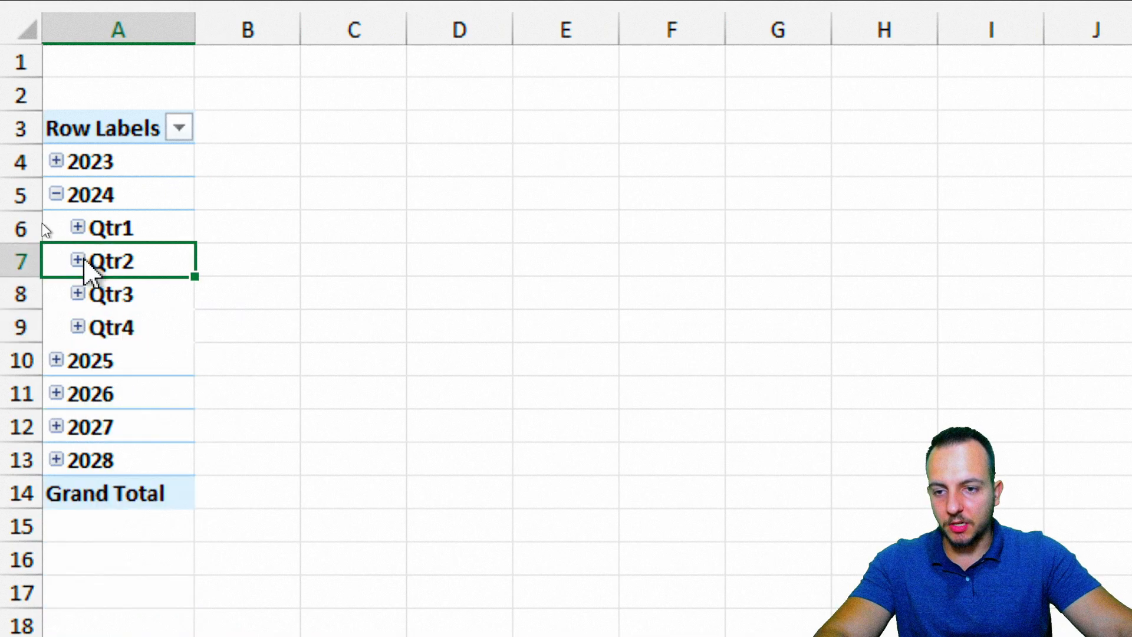
pyautogui.click(57, 194)
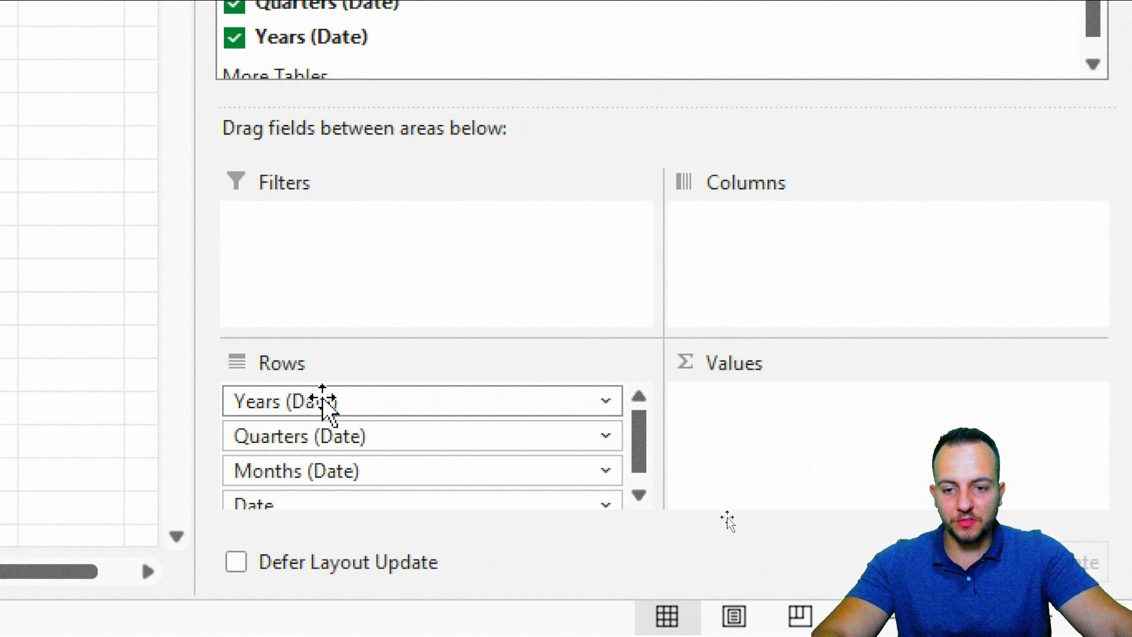
# Remove the Years, Quarters and Date fields from the PivotTable rows, keeping only Months (Date)
pyautogui.moveTo(324, 404); pyautogui.dragTo(42, 305)
pyautogui.moveTo(304, 290); pyautogui.dragTo(241, 236)
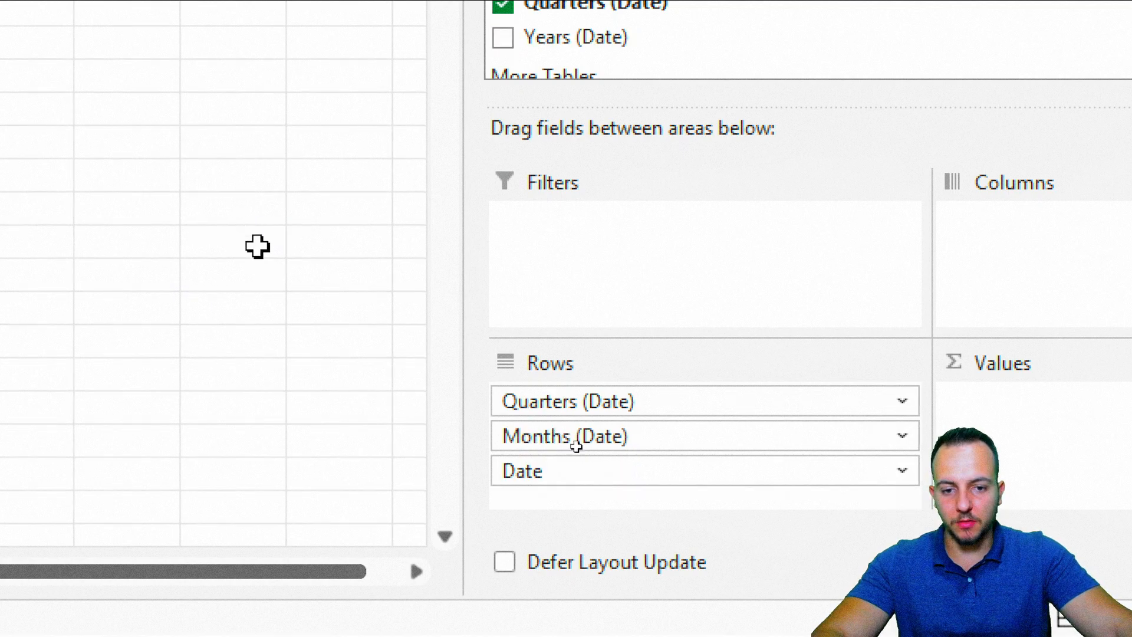
pyautogui.moveTo(612, 403); pyautogui.dragTo(217, 185)
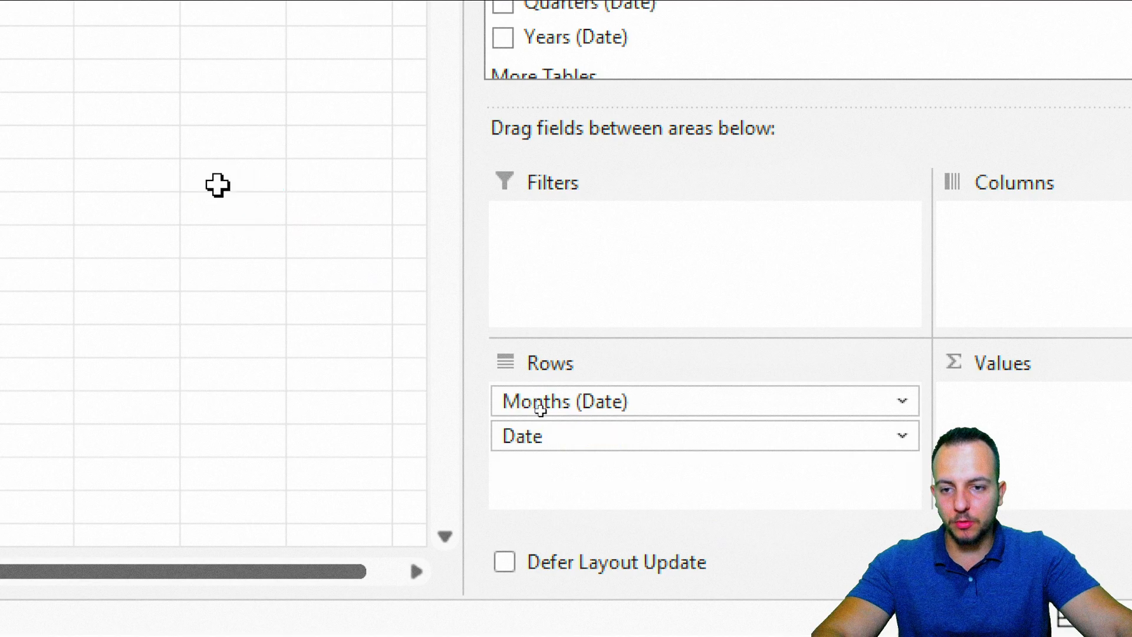
pyautogui.moveTo(626, 437); pyautogui.dragTo(253, 341)
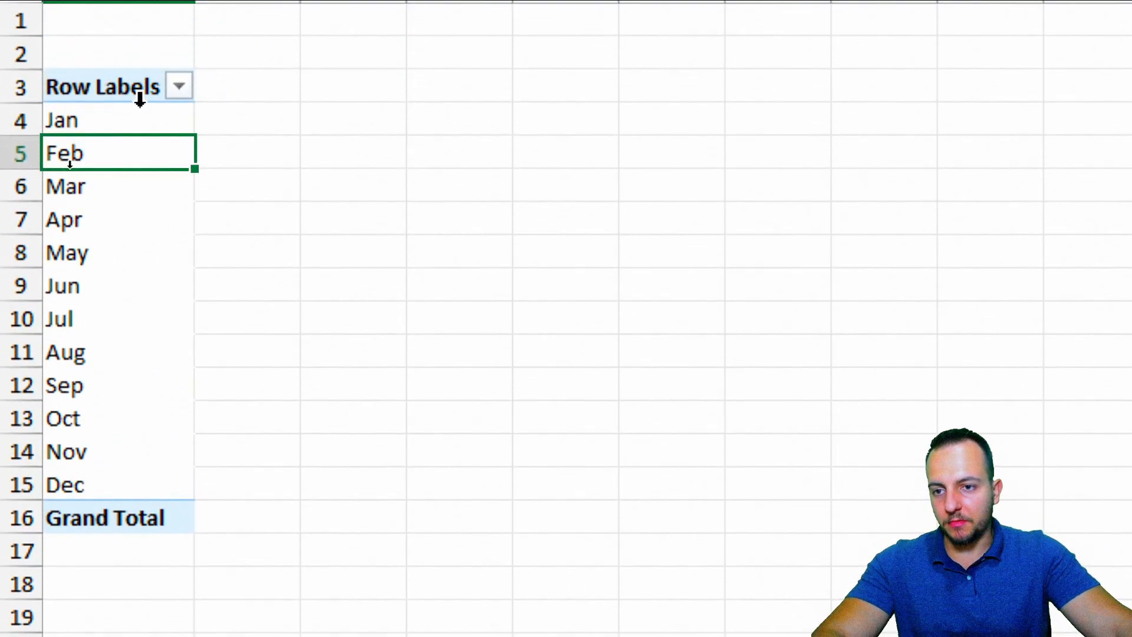
# Examine the month row labels and the empty columns B and C beside them
pyautogui.click(114, 124)
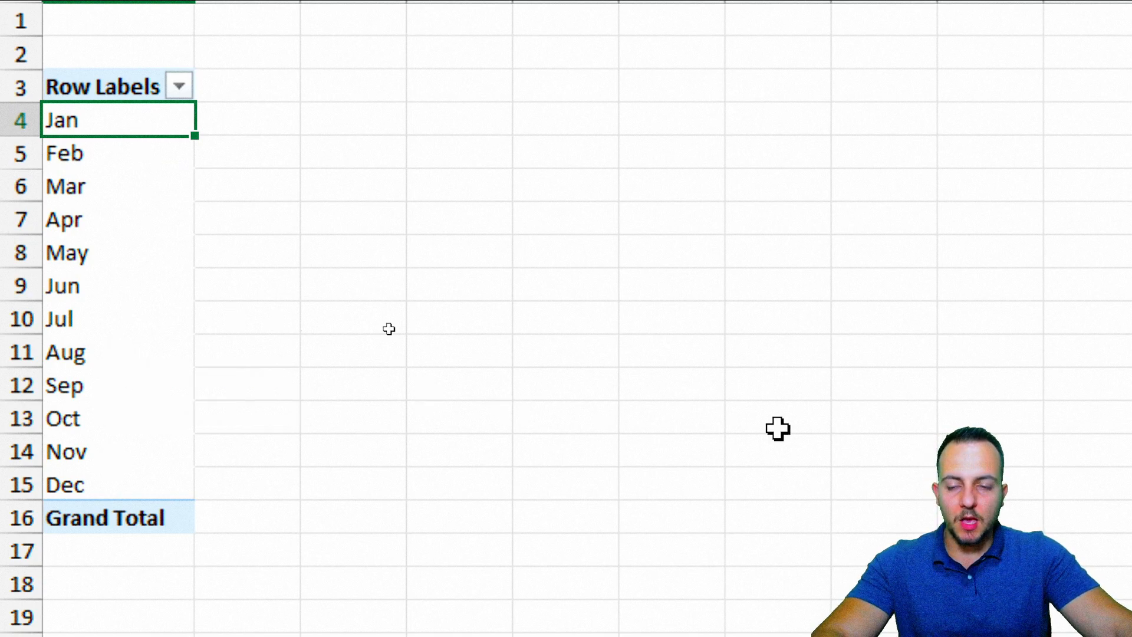
pyautogui.click(262, 73)
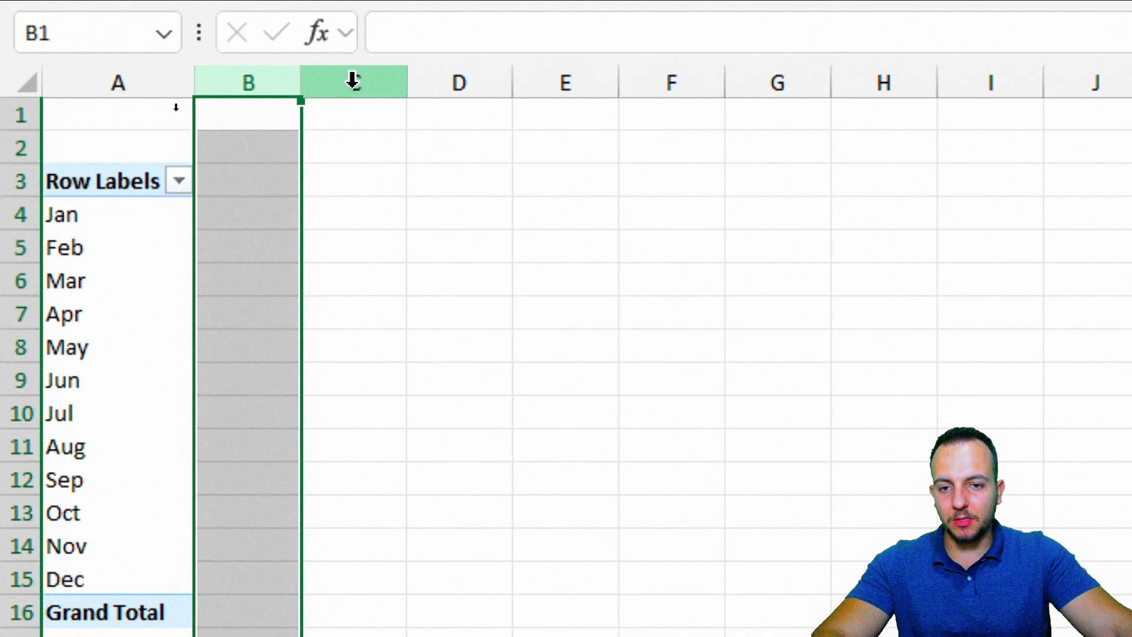
pyautogui.click(353, 80)
pyautogui.click(129, 217)
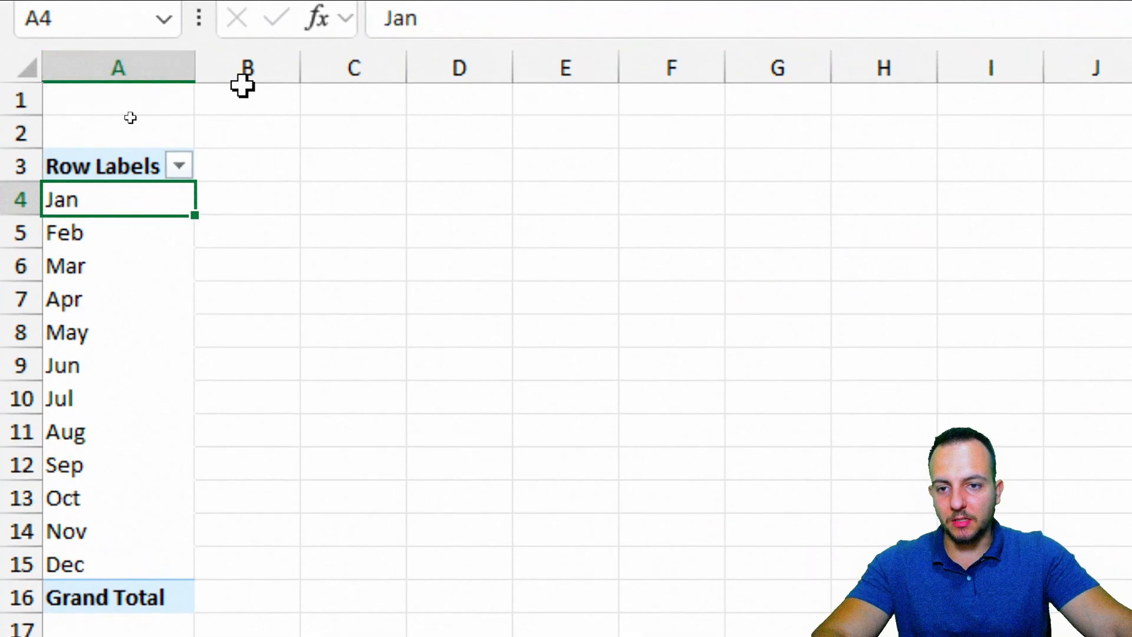
pyautogui.click(275, 65)
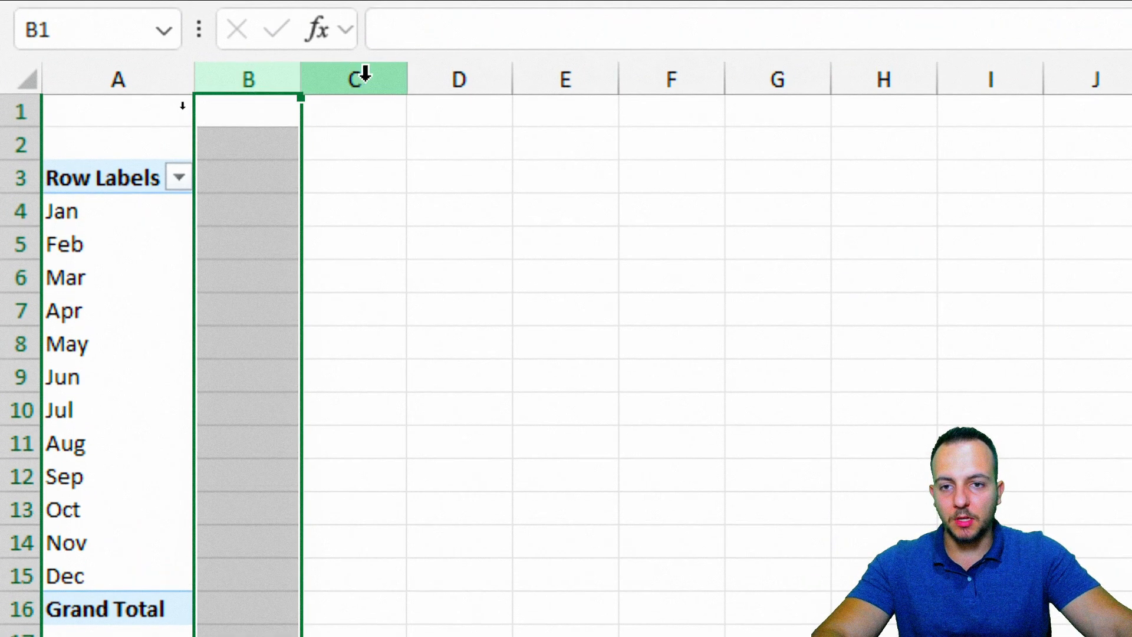
pyautogui.click(365, 72)
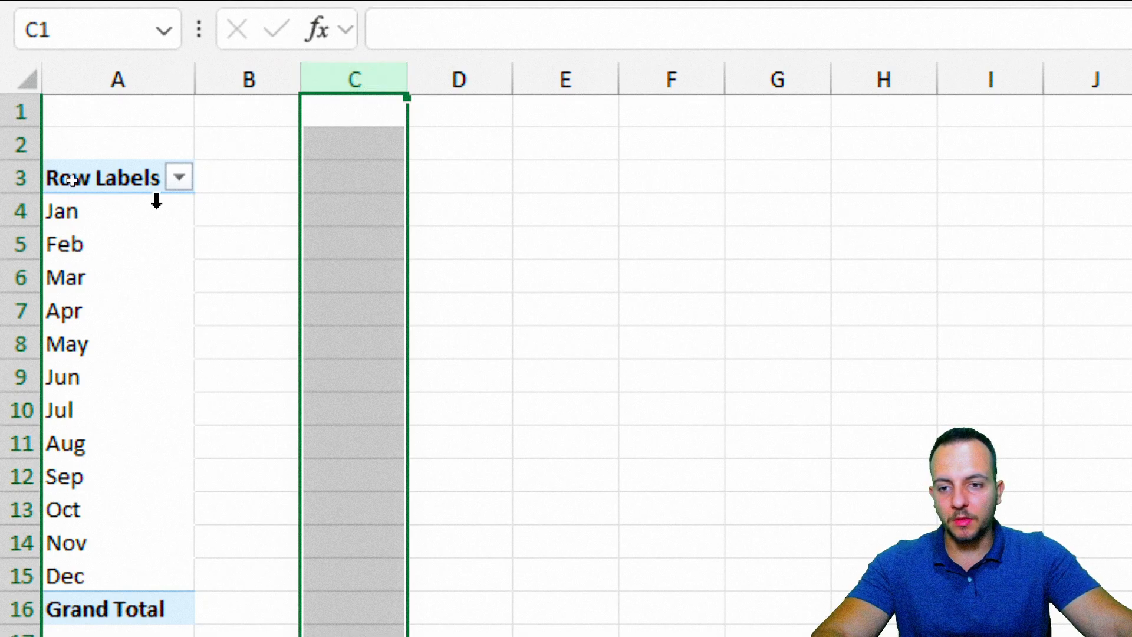
# Add the Type field to the PivotTable columns and select the empty value cells B5:D16
pyautogui.click(114, 240)
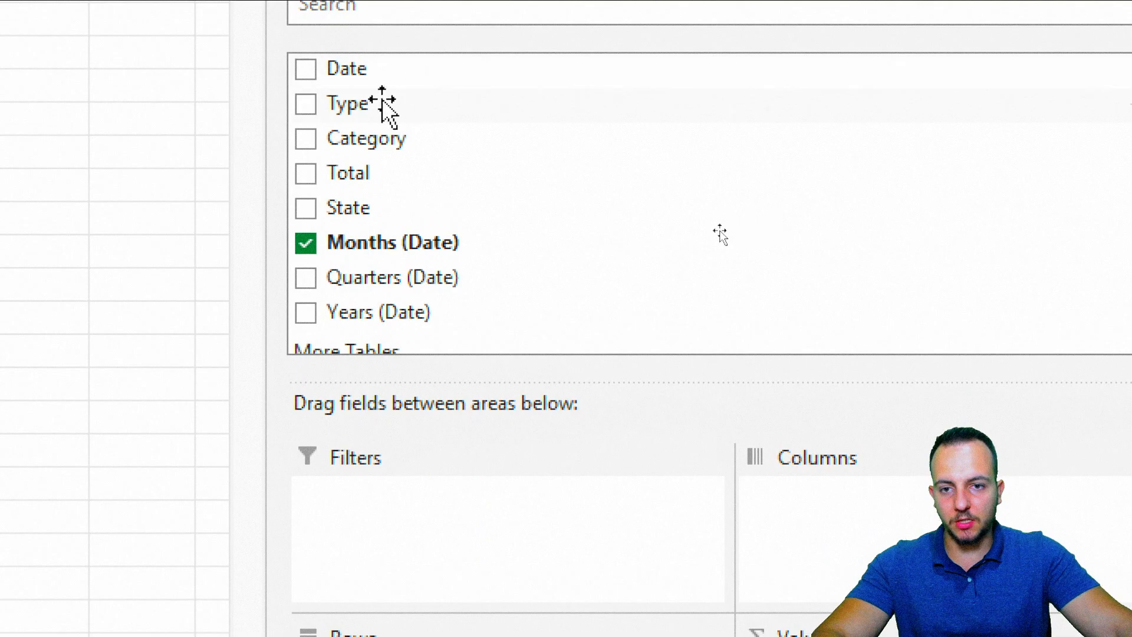
pyautogui.moveTo(366, 107); pyautogui.dragTo(884, 636)
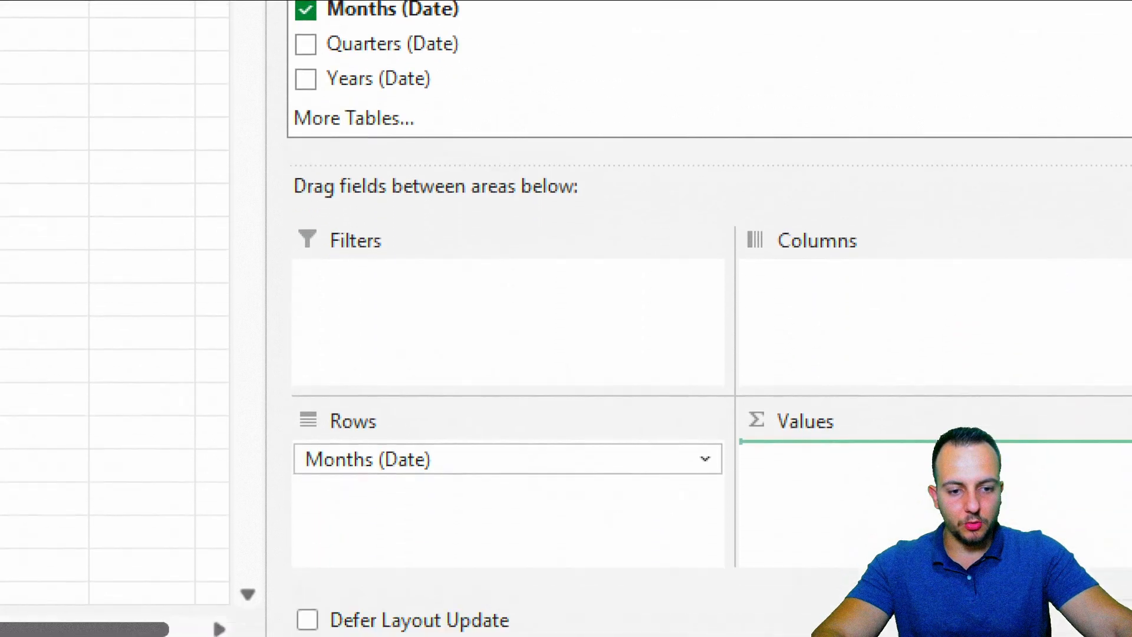
pyautogui.moveTo(884, 531); pyautogui.dragTo(813, 298)
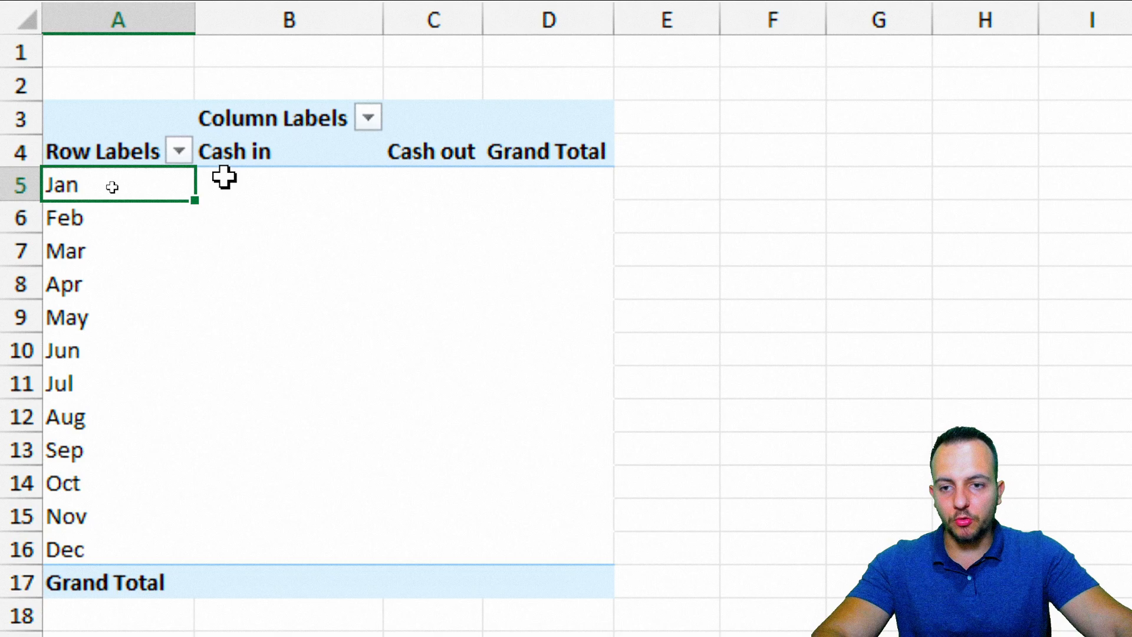
pyautogui.moveTo(224, 177); pyautogui.dragTo(516, 539)
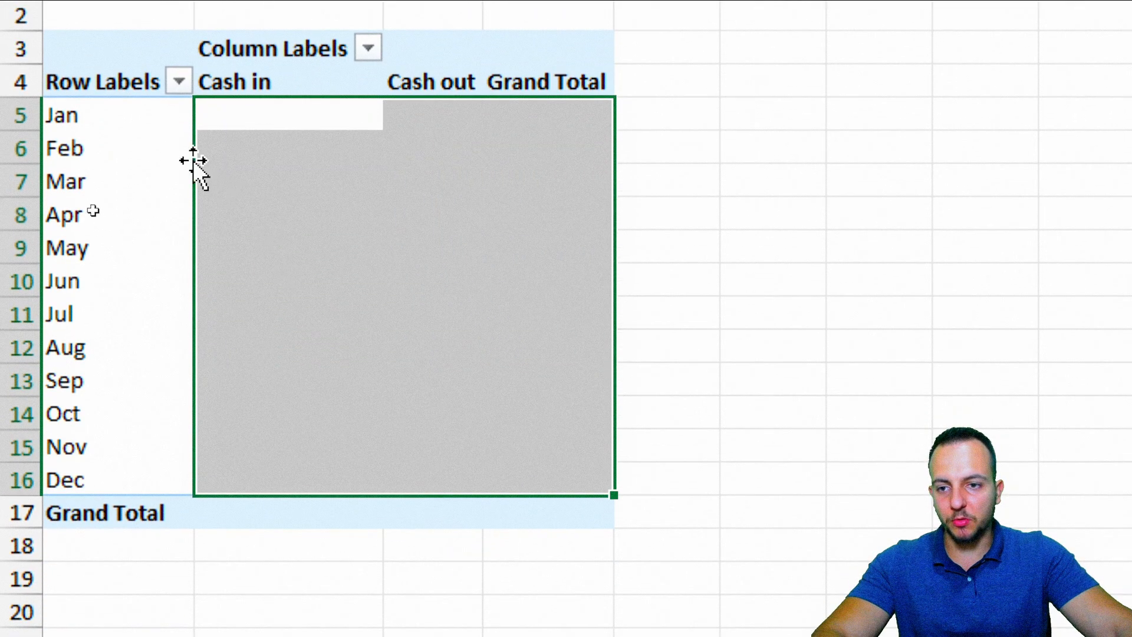
# Add the Total field to the PivotTable values as a sum and select the month labels A5:A16
pyautogui.click(136, 116)
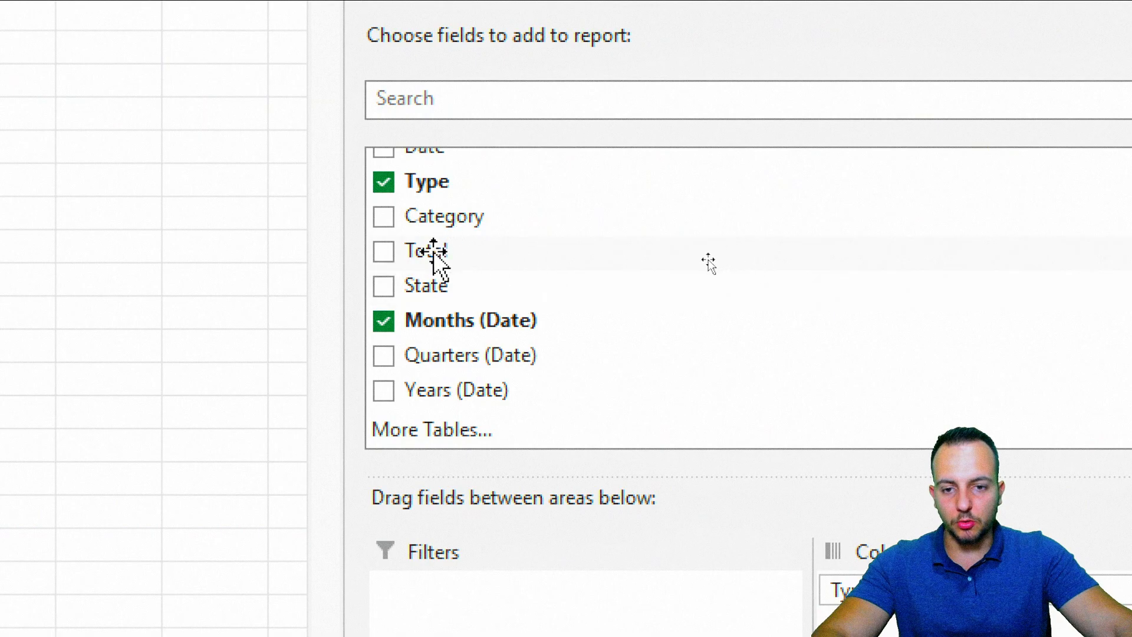
pyautogui.moveTo(436, 253); pyautogui.dragTo(986, 636)
pyautogui.moveTo(843, 463); pyautogui.dragTo(712, 470)
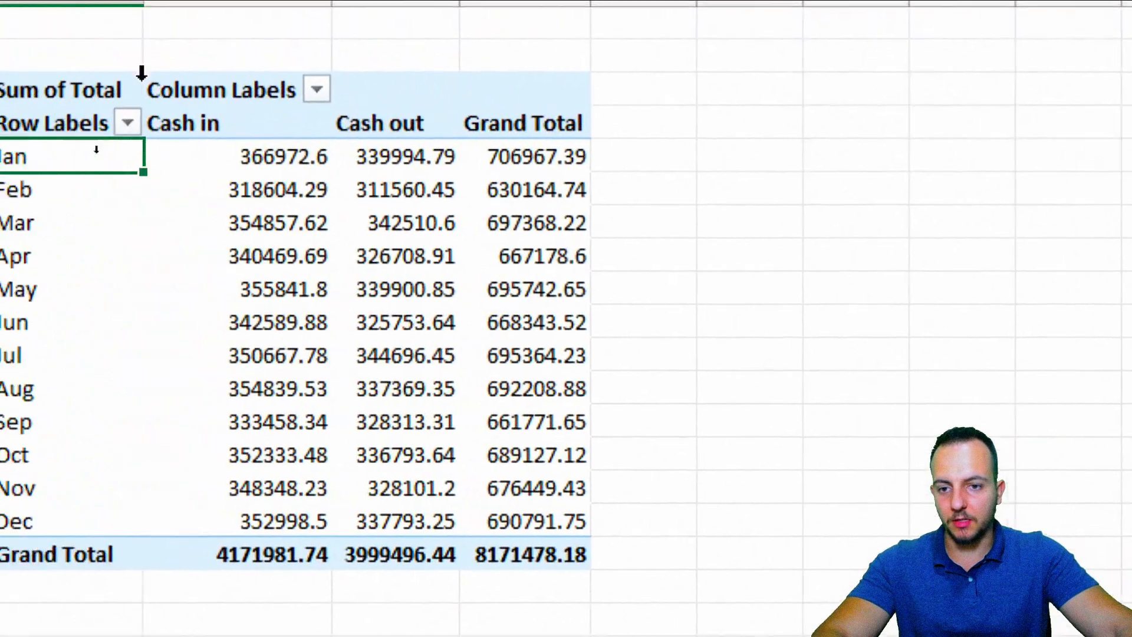
pyautogui.moveTo(247, 266)
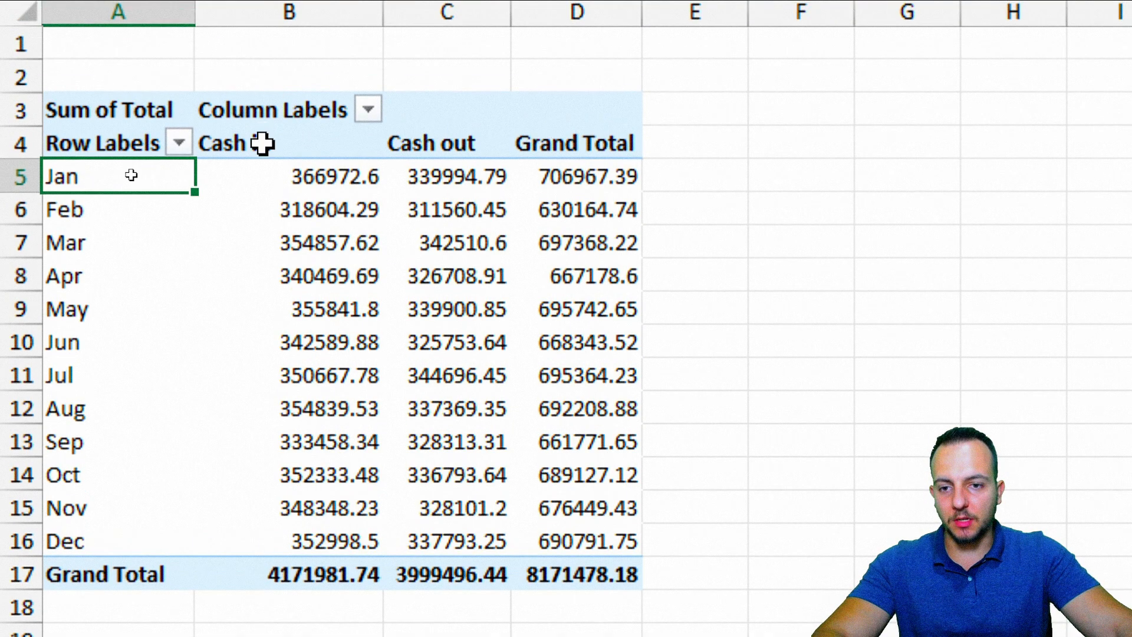
pyautogui.click(263, 123)
pyautogui.moveTo(114, 185); pyautogui.dragTo(125, 536)
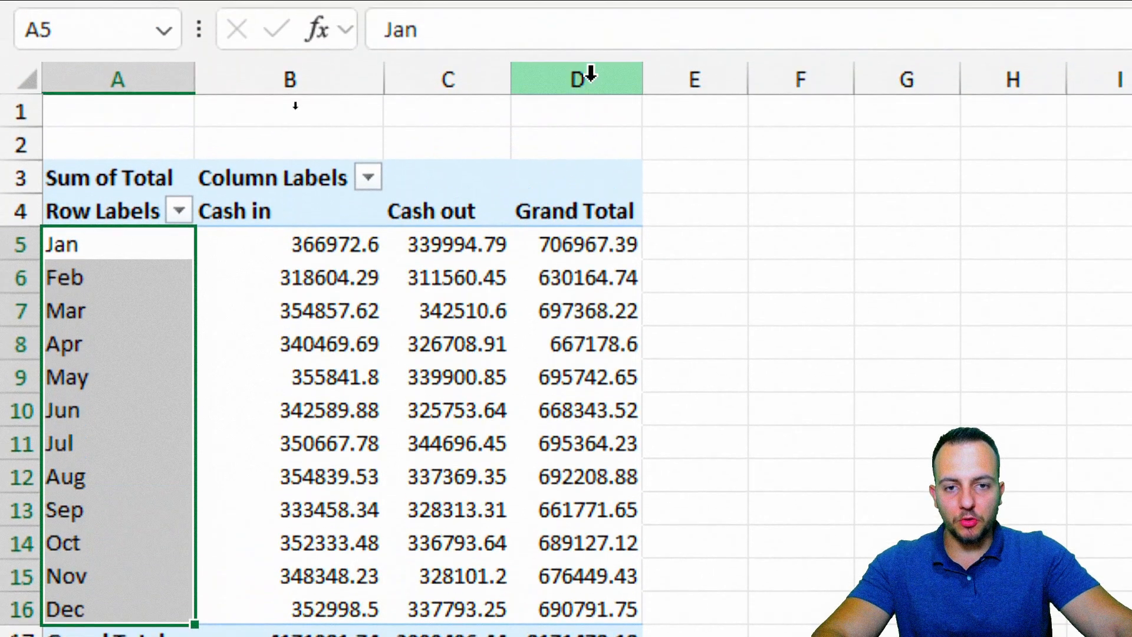
# Turn off the grand totals for both rows and columns in the monthly PivotTable's options
pyautogui.click(581, 79)
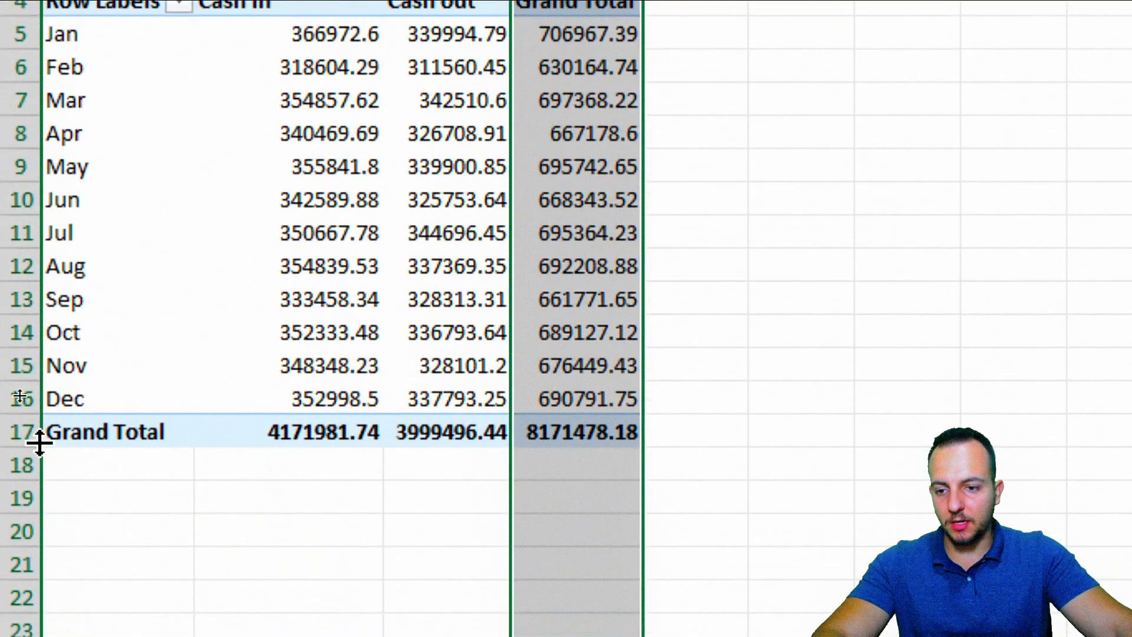
pyautogui.keyDown('ctrl'); pyautogui.click(17, 432); pyautogui.keyUp('ctrl')
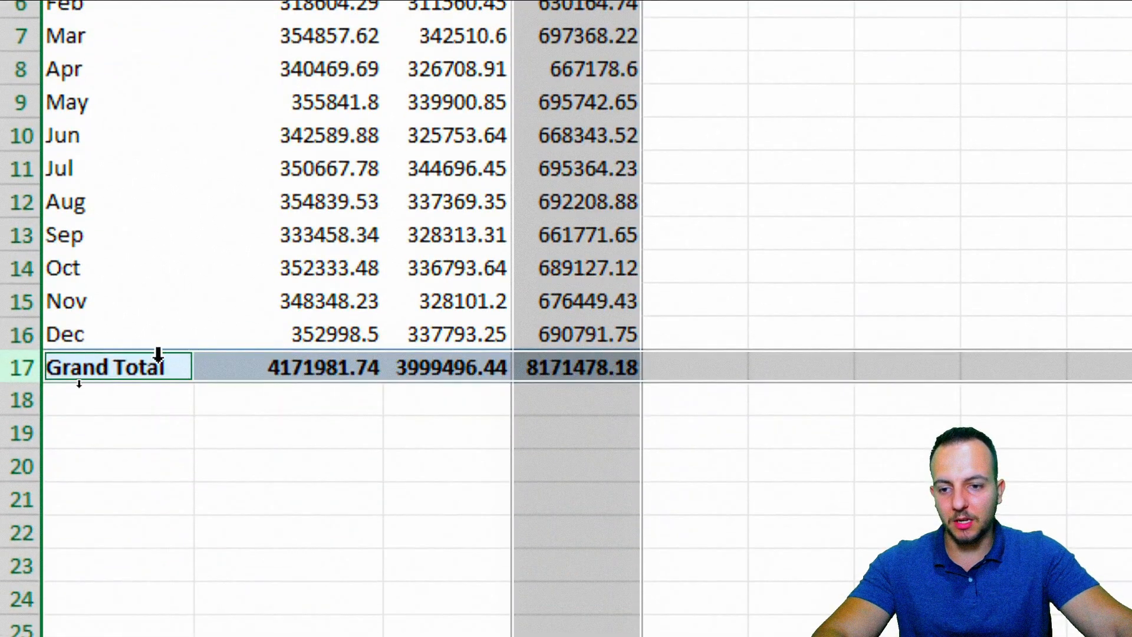
pyautogui.click(257, 60)
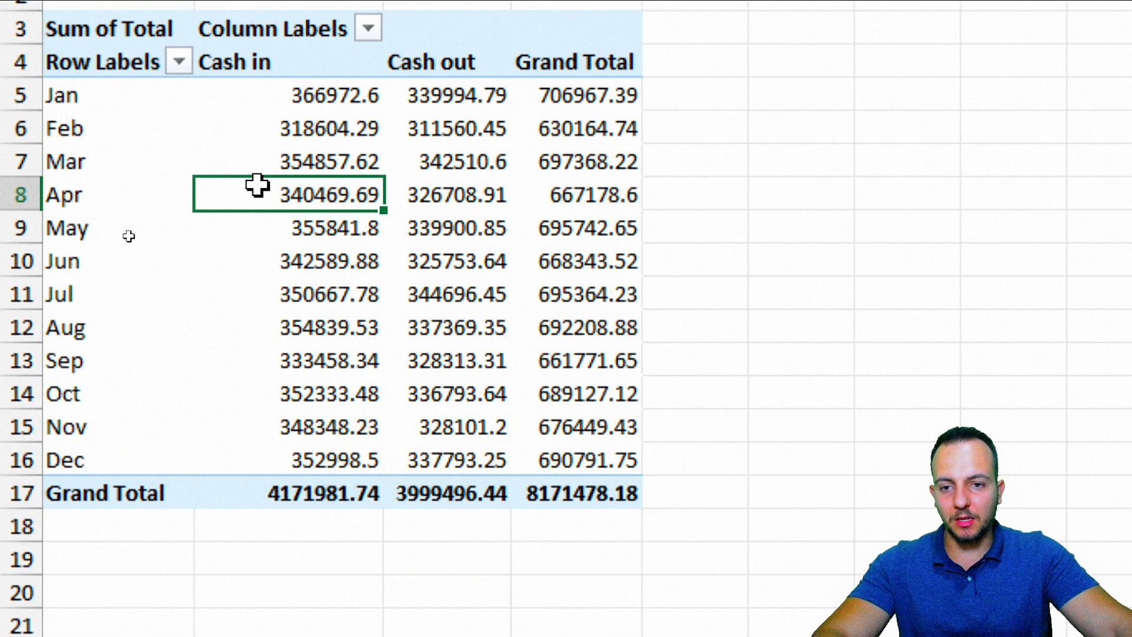
pyautogui.rightClick(258, 185)
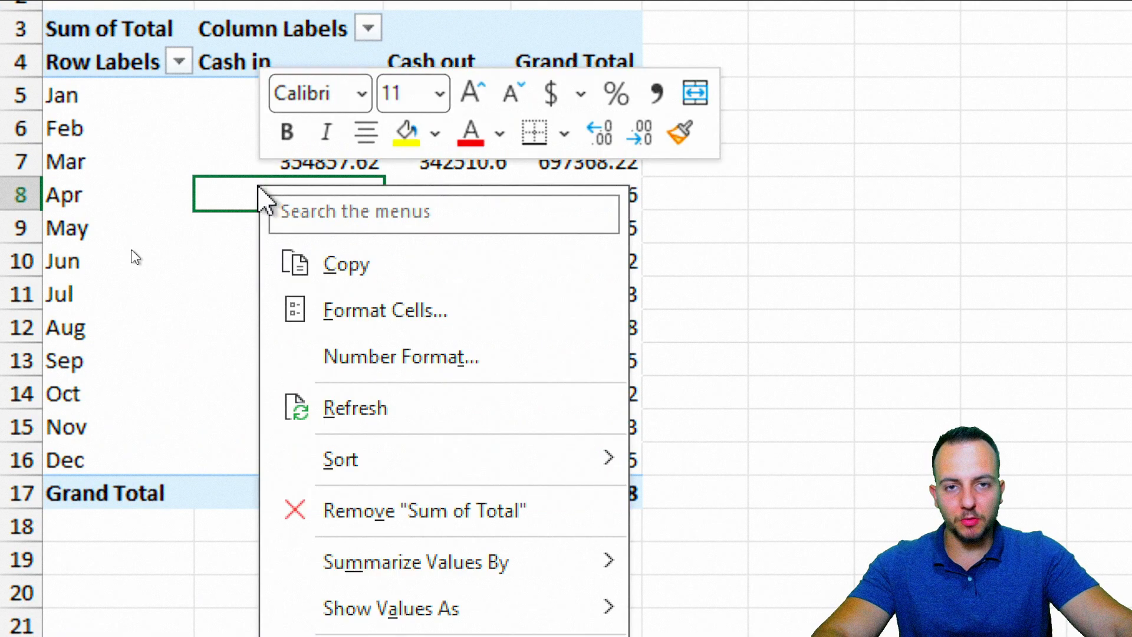
pyautogui.click(414, 441)
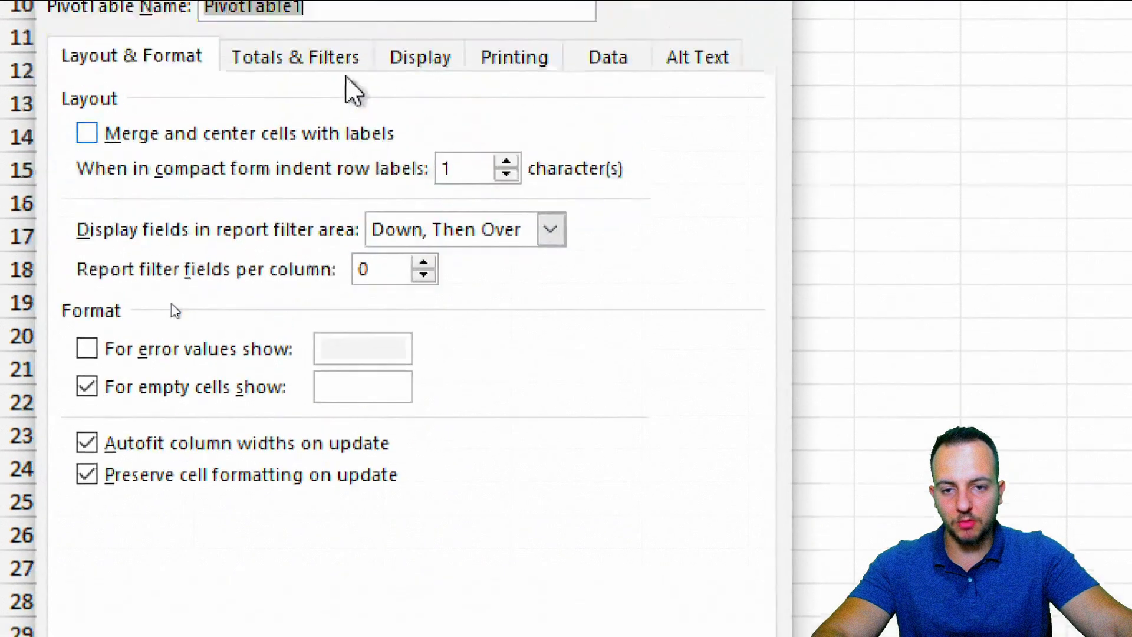
pyautogui.click(259, 170)
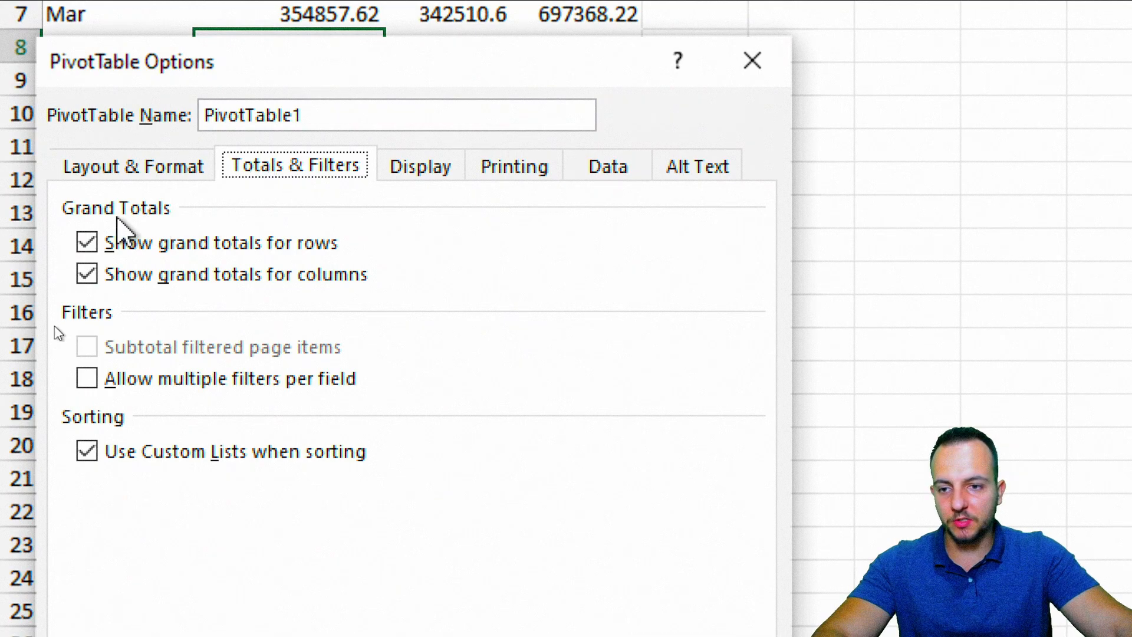
pyautogui.click(139, 242)
pyautogui.click(127, 276)
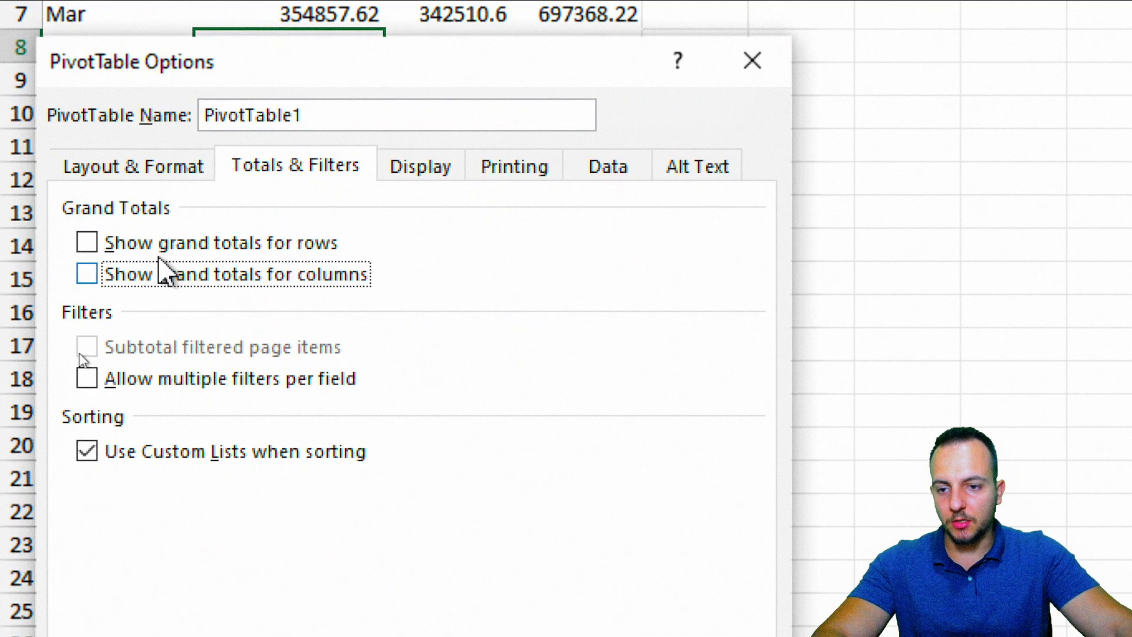
pyautogui.click(576, 589)
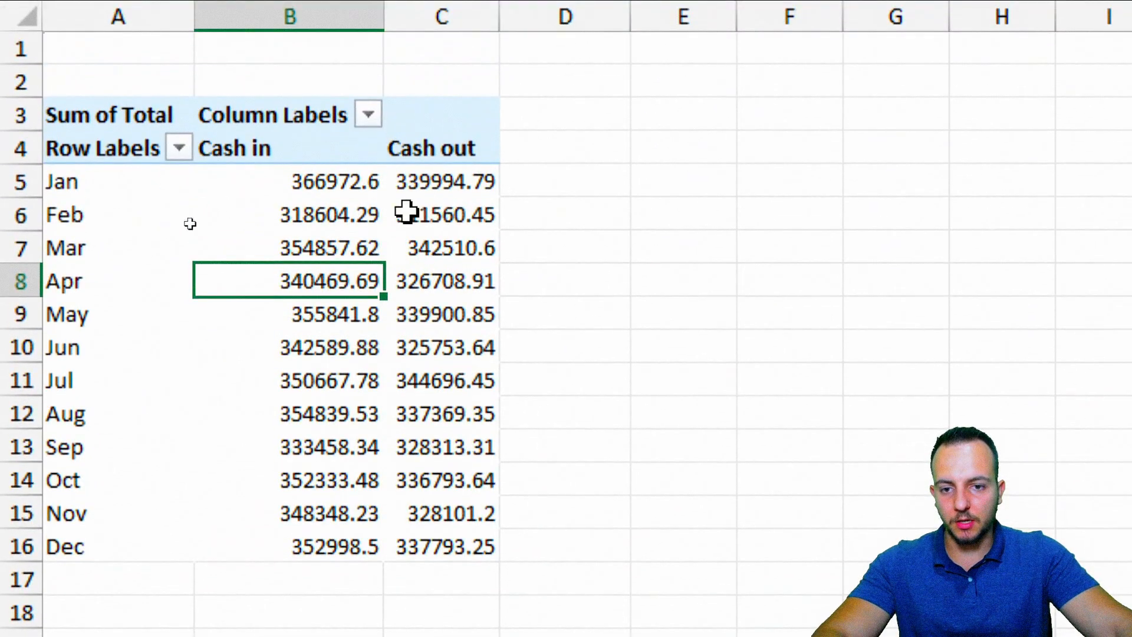
pyautogui.click(108, 191)
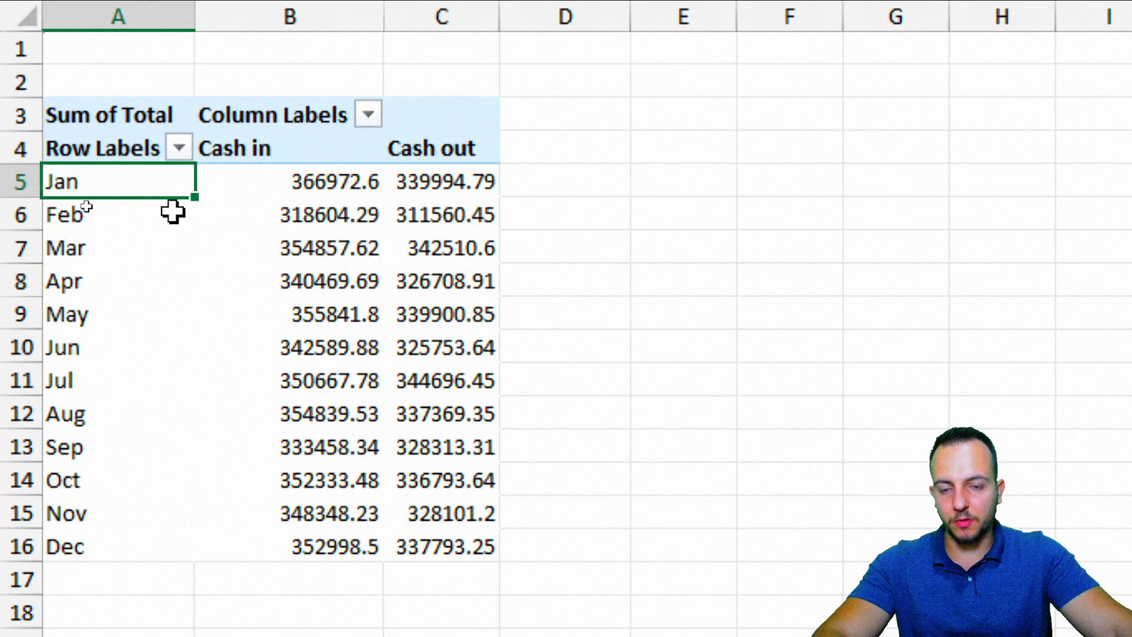
pyautogui.click(656, 179)
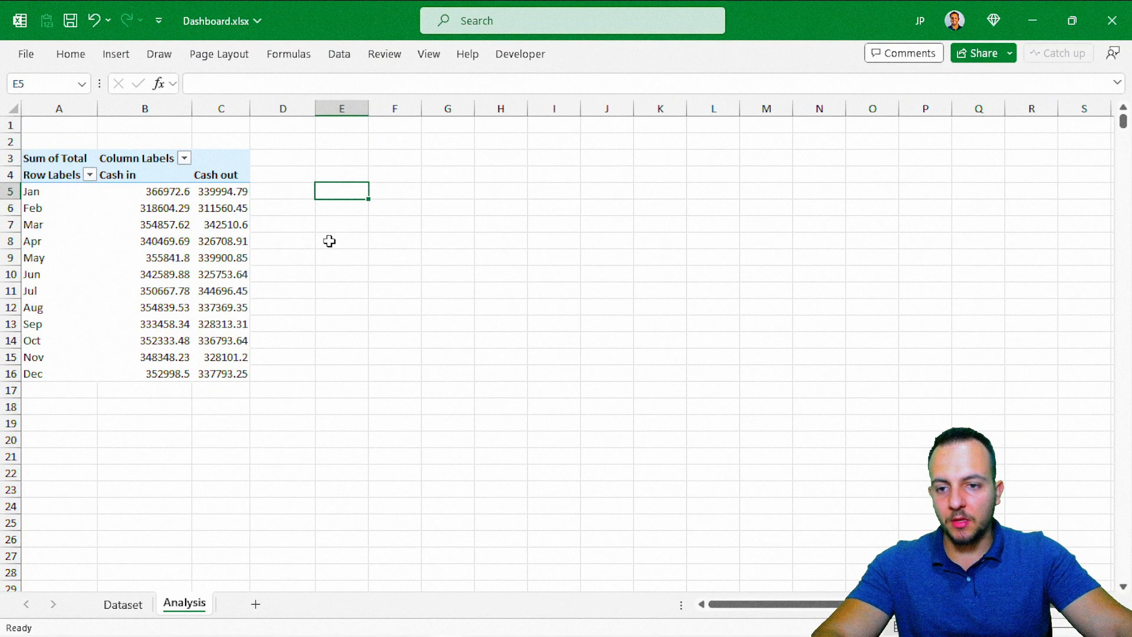
# Examine the Category column on the Dataset sheet and the cash in or cash out type of its entries
pyautogui.click(124, 606)
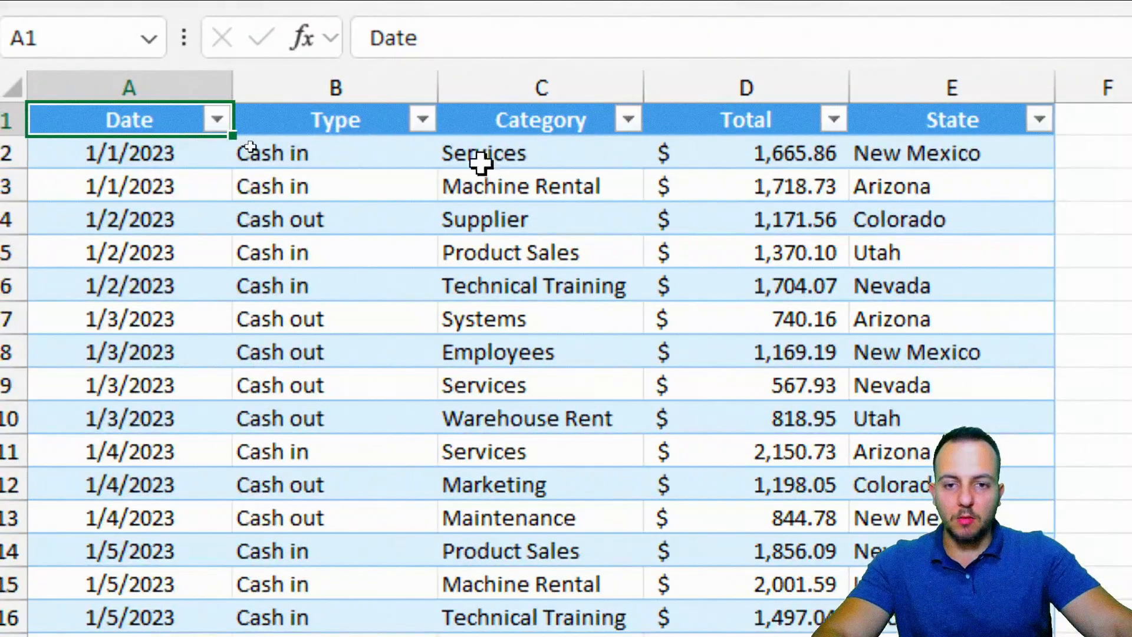
pyautogui.click(481, 162)
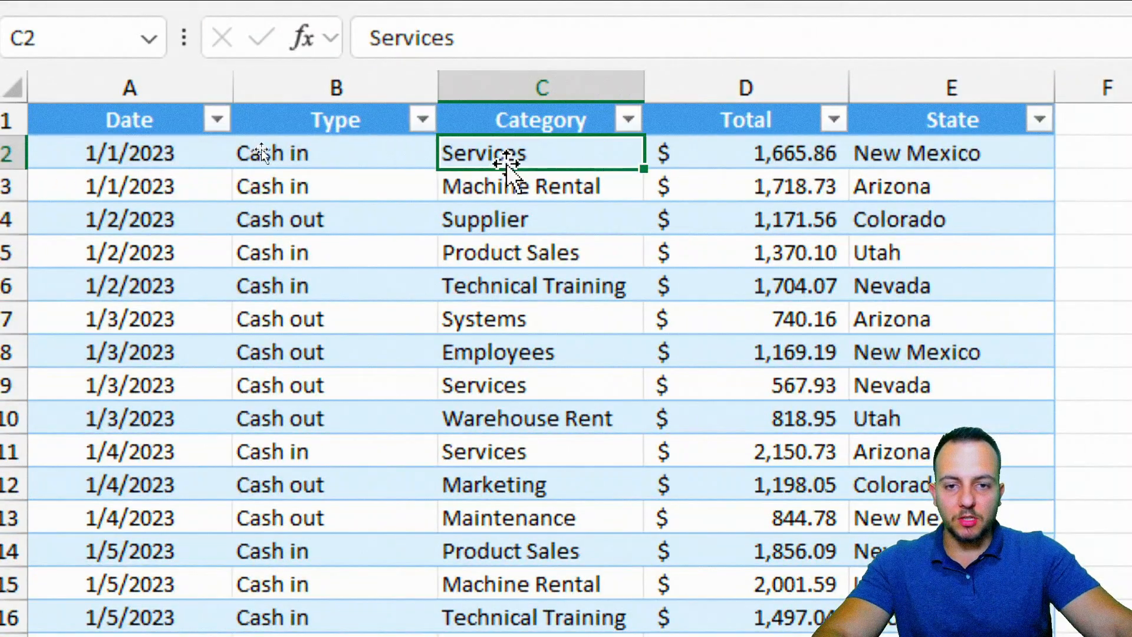
pyautogui.click(513, 189)
pyautogui.hotkey('shift', 'space')
pyautogui.click(493, 222)
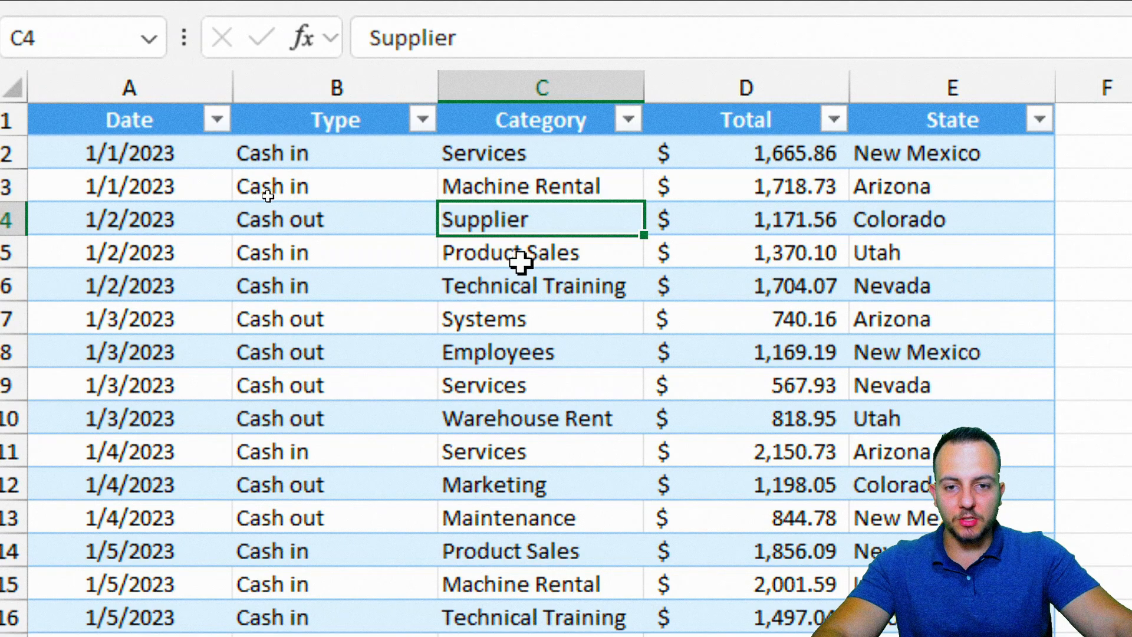
pyautogui.click(319, 190)
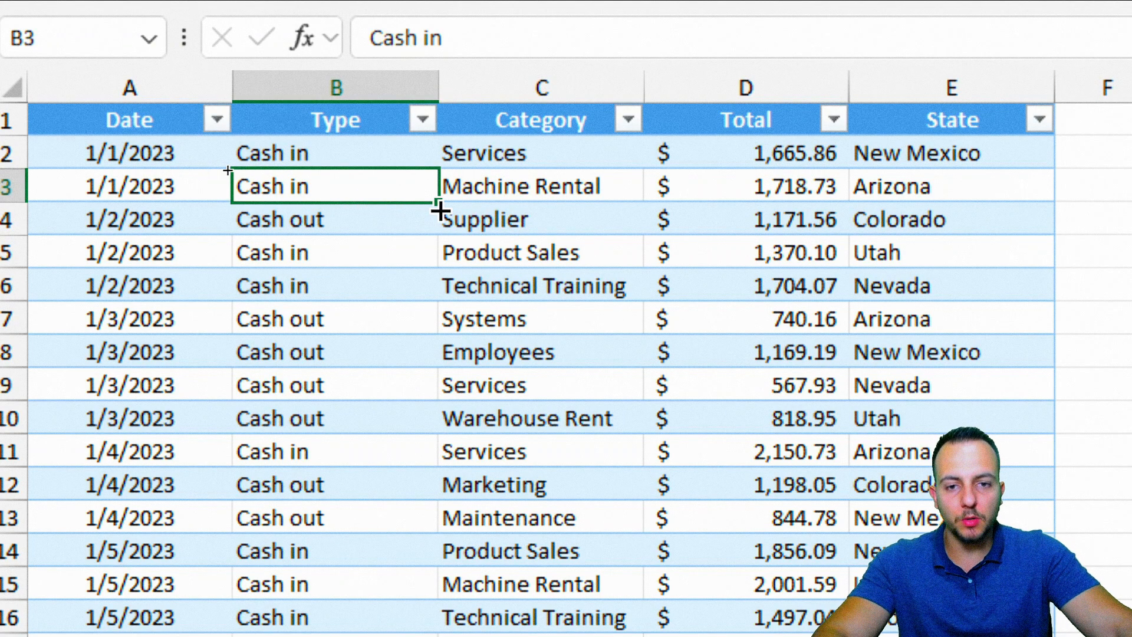
pyautogui.click(593, 82)
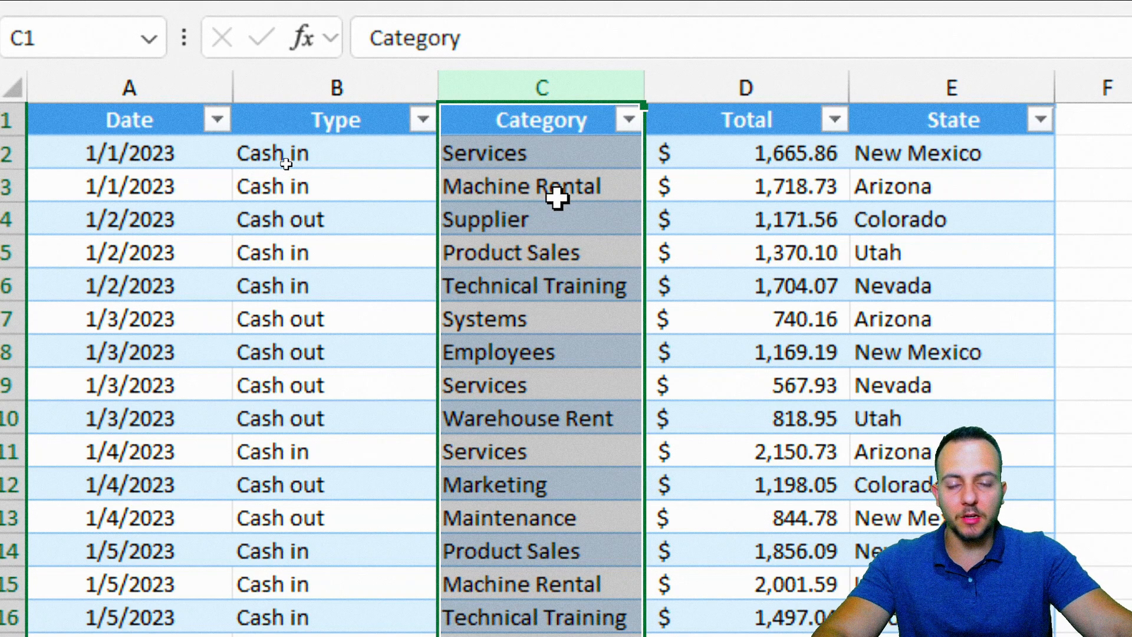
# Insert a second PivotTable from Table1, placed on the existing Analysis sheet at cell E3
pyautogui.click(129, 120)
pyautogui.click(208, 0)
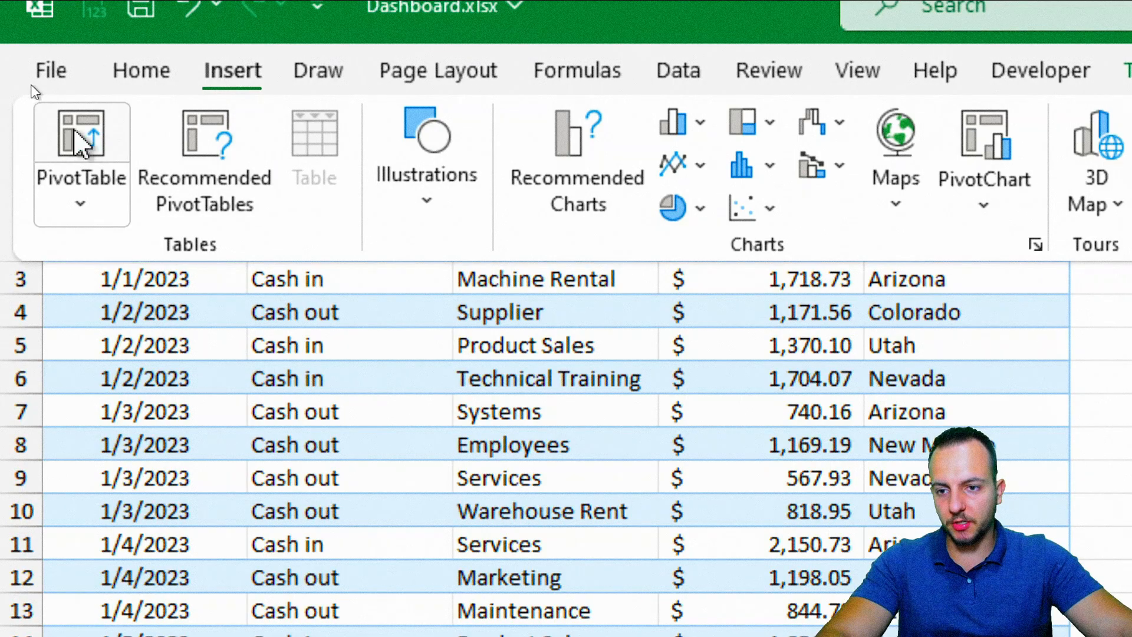
pyautogui.click(61, 51)
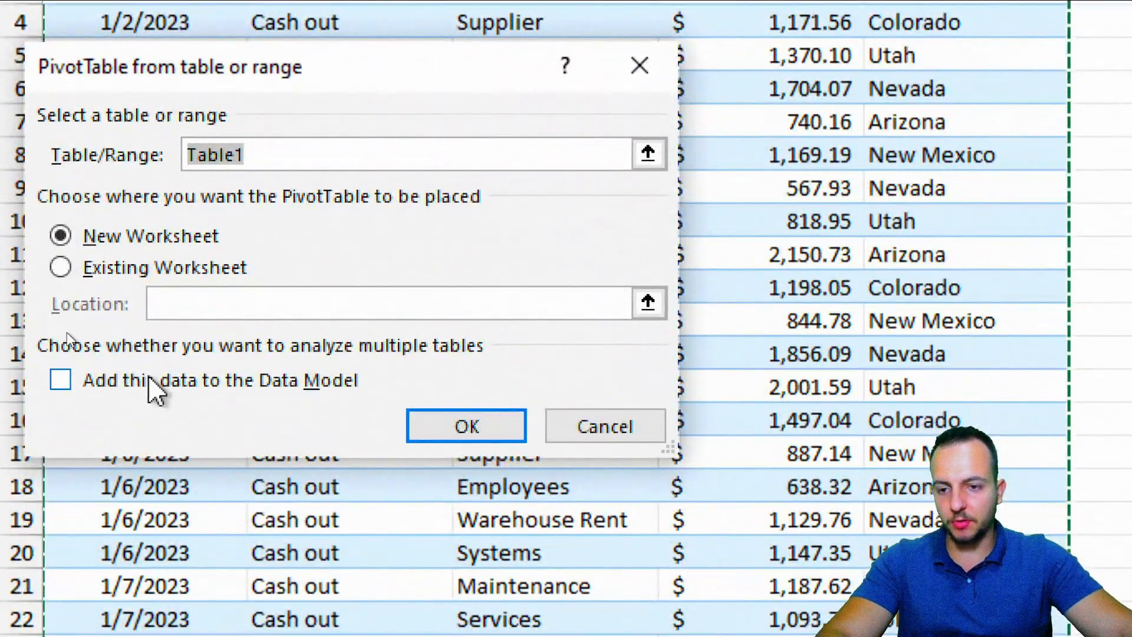
pyautogui.click(105, 270)
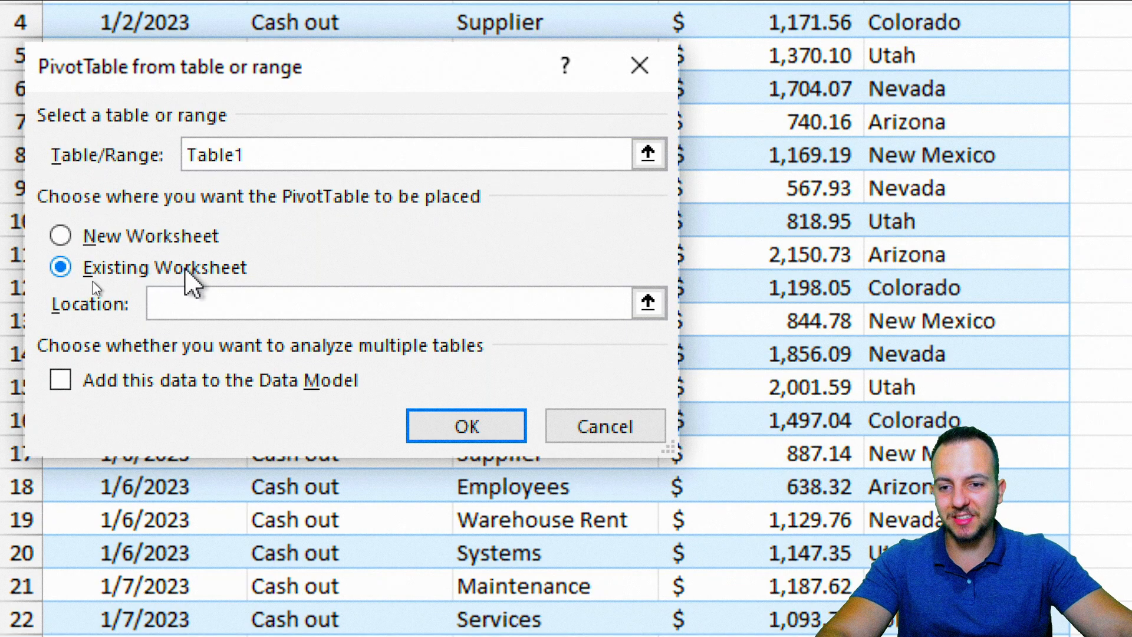
pyautogui.click(648, 303)
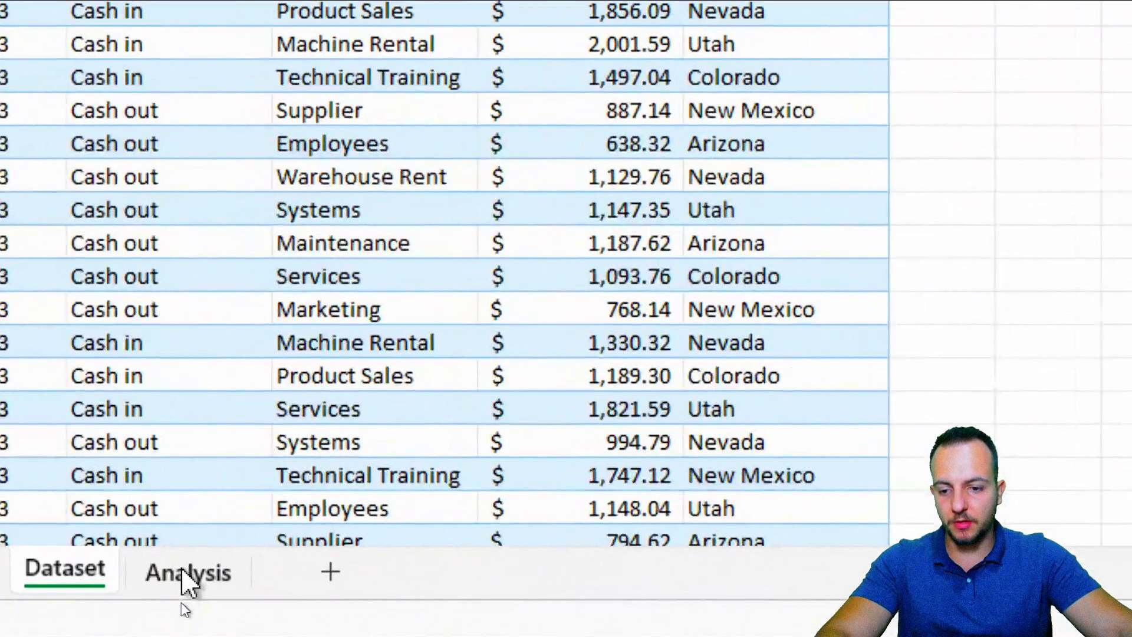
pyautogui.click(184, 605)
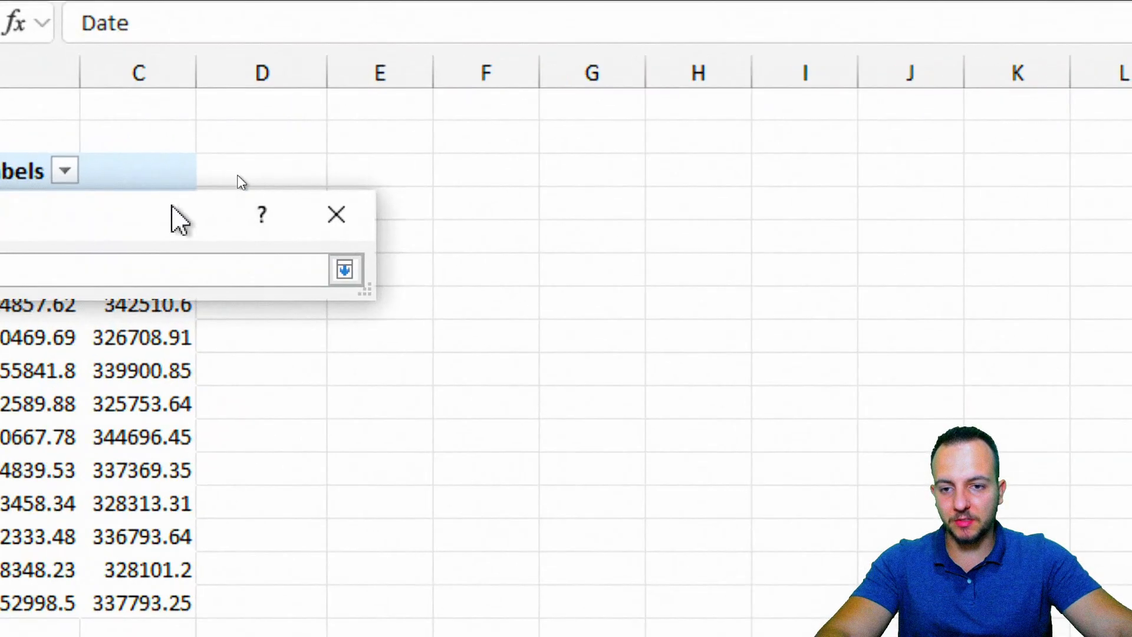
pyautogui.moveTo(210, 198); pyautogui.dragTo(338, 311)
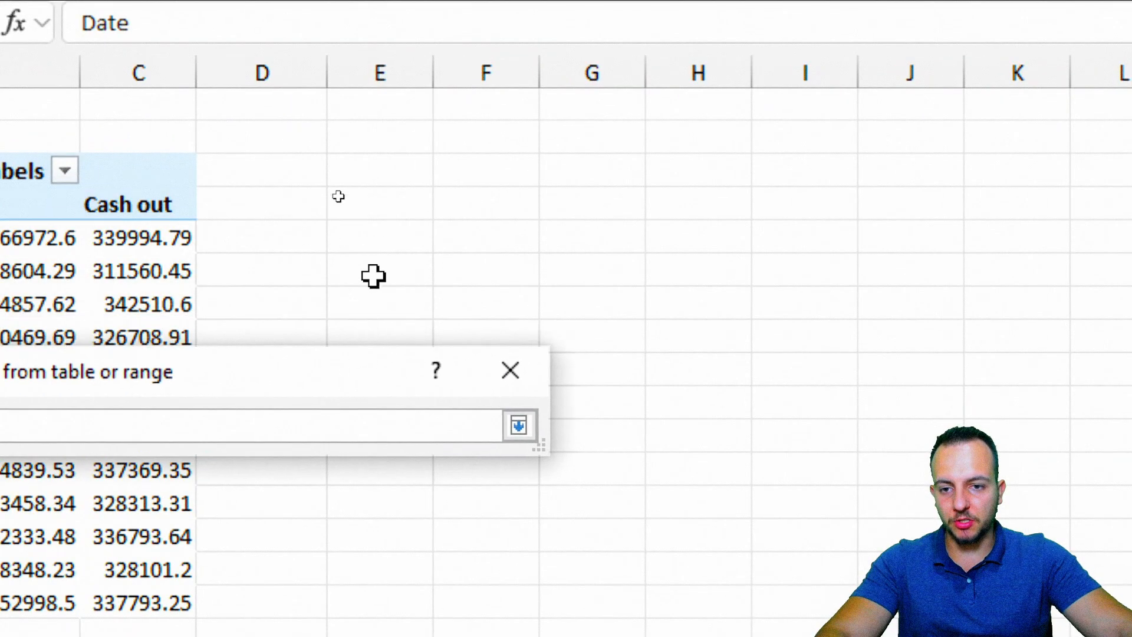
pyautogui.click(373, 184)
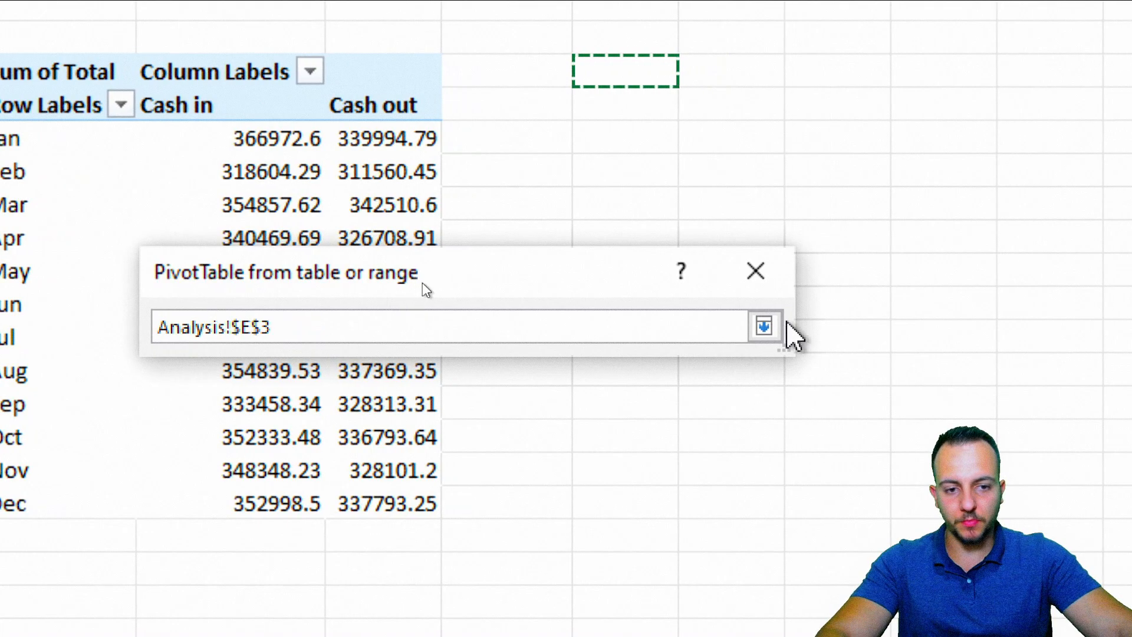
pyautogui.click(821, 425)
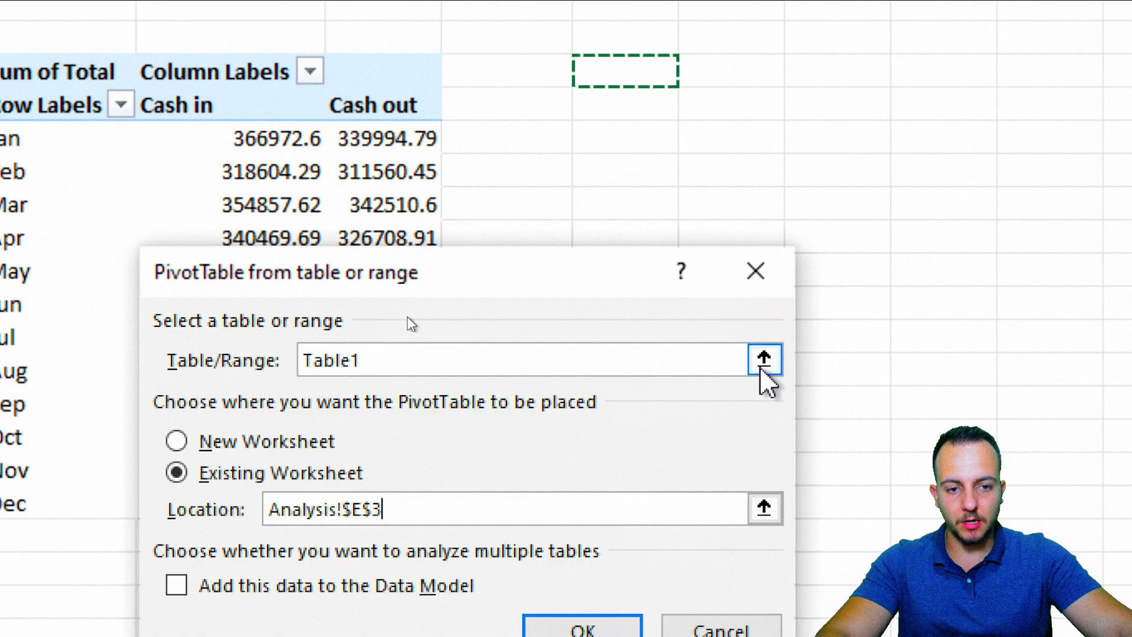
pyautogui.click(613, 629)
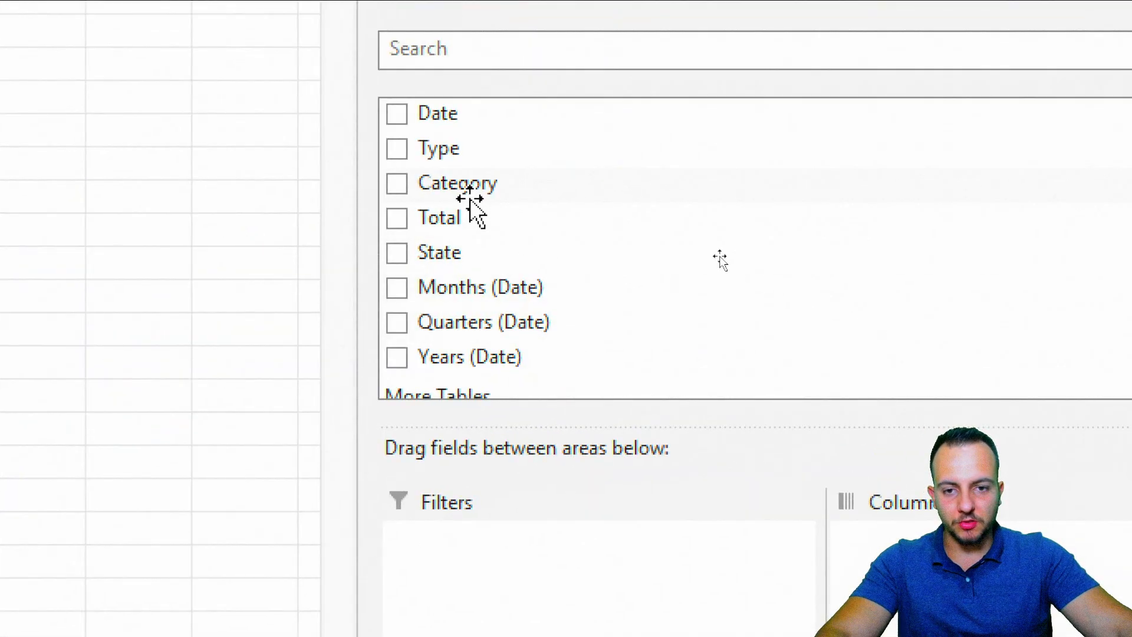
# Add Category to the new PivotTable's rows and Total to its values
pyautogui.moveTo(452, 192); pyautogui.dragTo(556, 571)
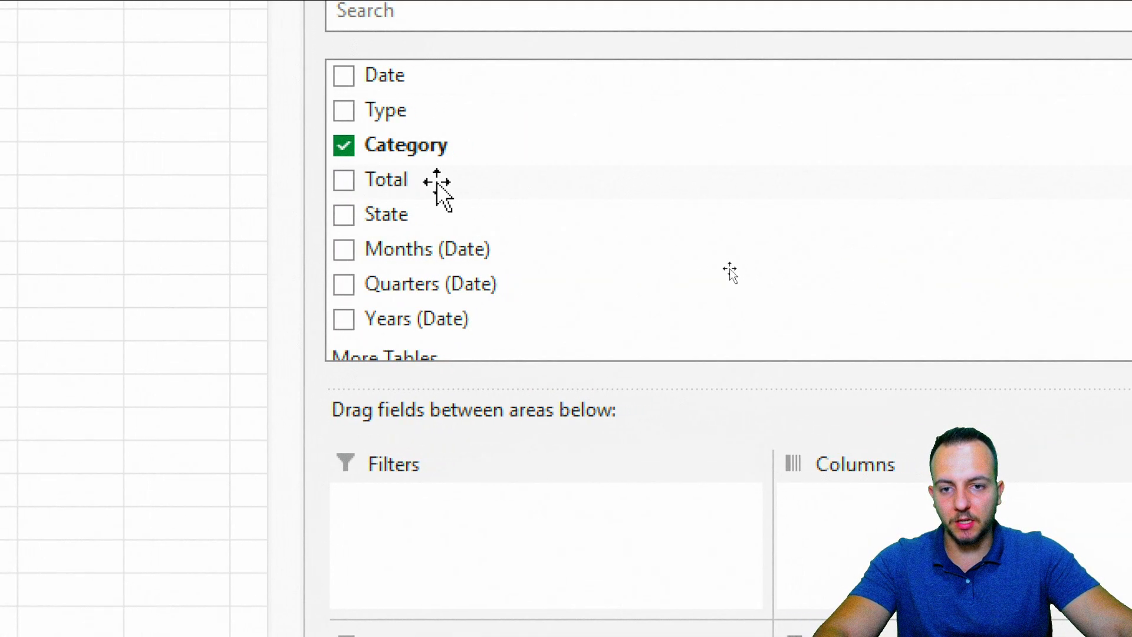
pyautogui.moveTo(384, 189); pyautogui.dragTo(910, 636)
pyautogui.moveTo(800, 501); pyautogui.dragTo(801, 502)
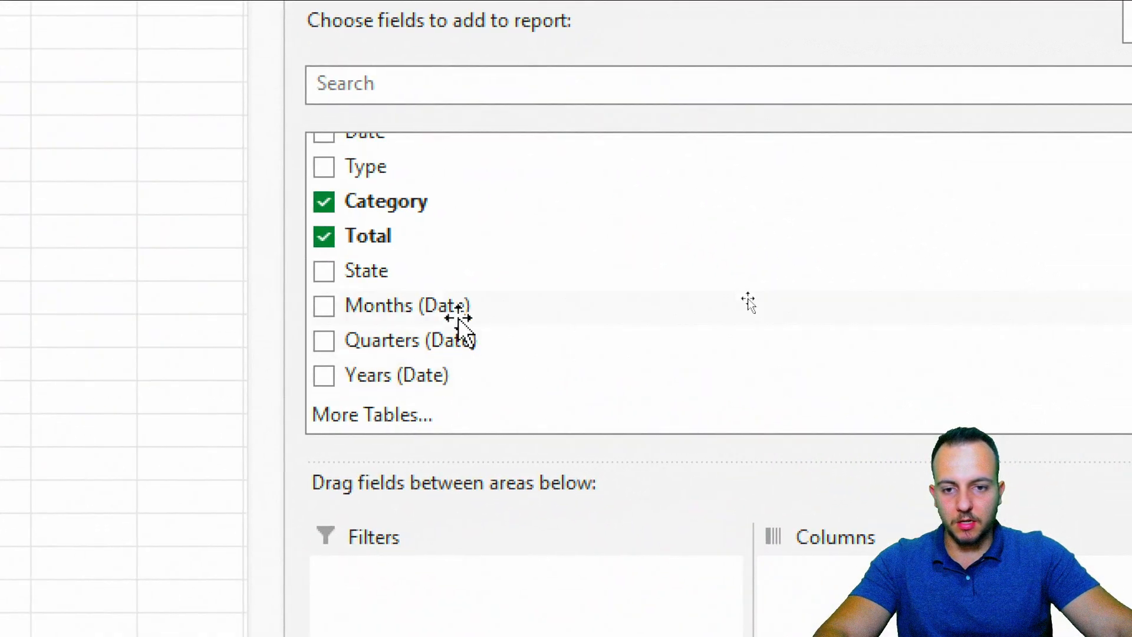
# Add Type as a report filter to the category PivotTable and filter it to Cash in
pyautogui.scroll(1, 985, 450)
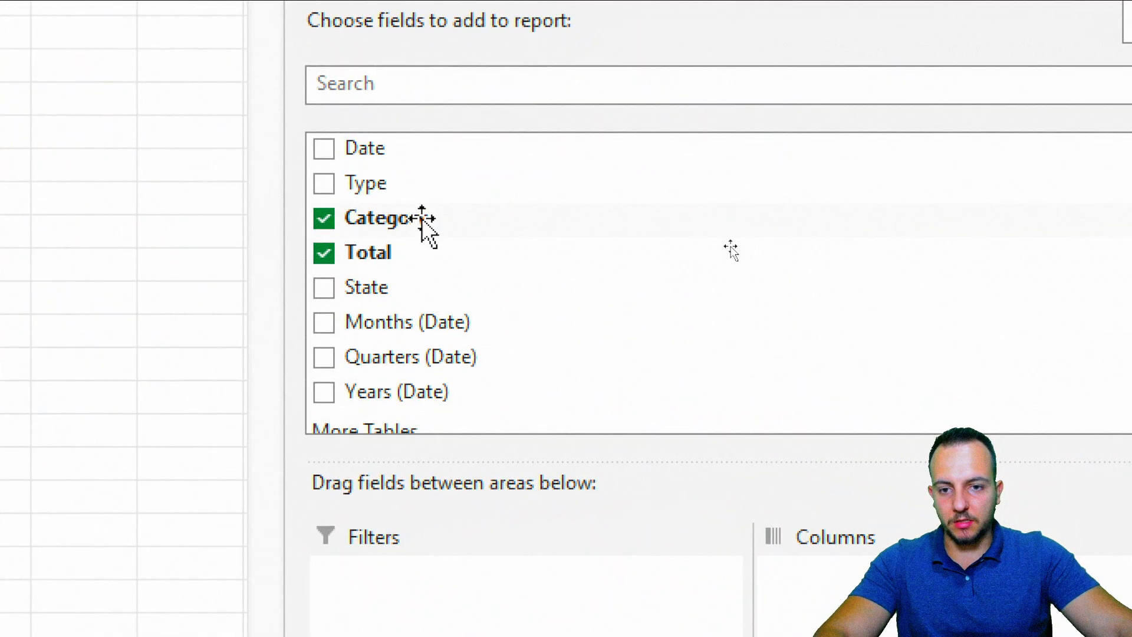
pyautogui.moveTo(346, 183); pyautogui.dragTo(446, 613)
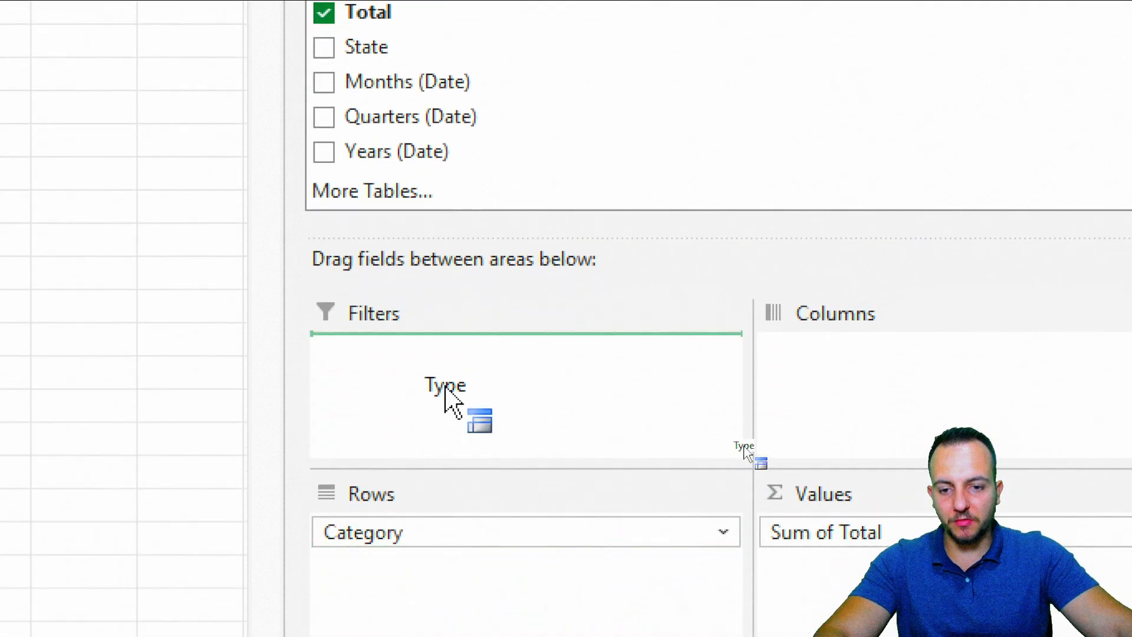
pyautogui.moveTo(445, 389); pyautogui.dragTo(410, 374)
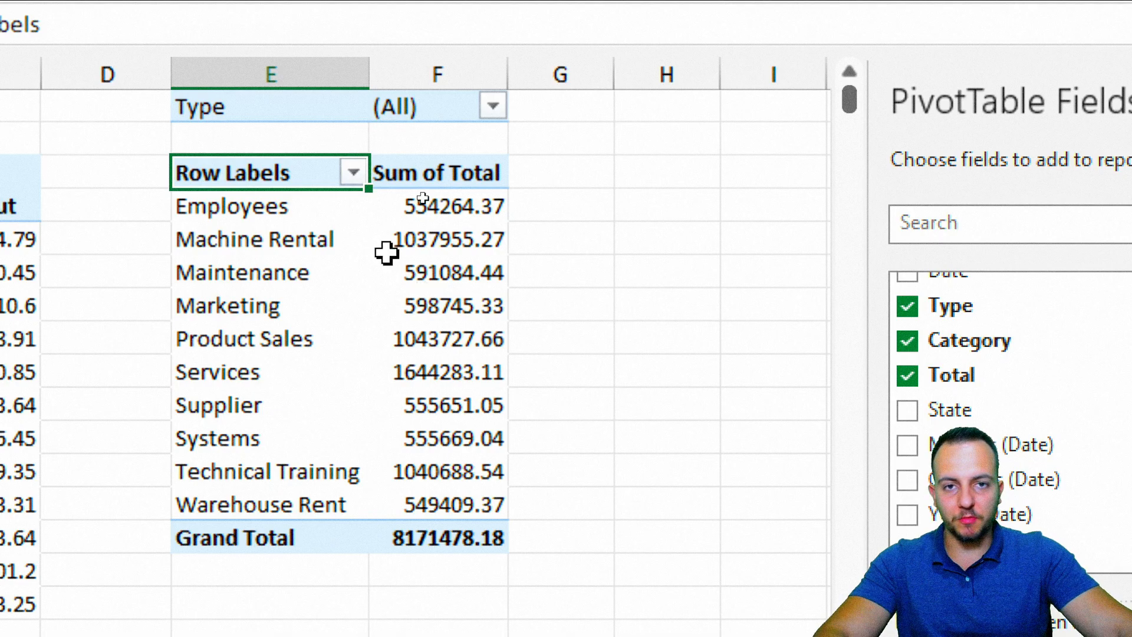
pyautogui.click(493, 106)
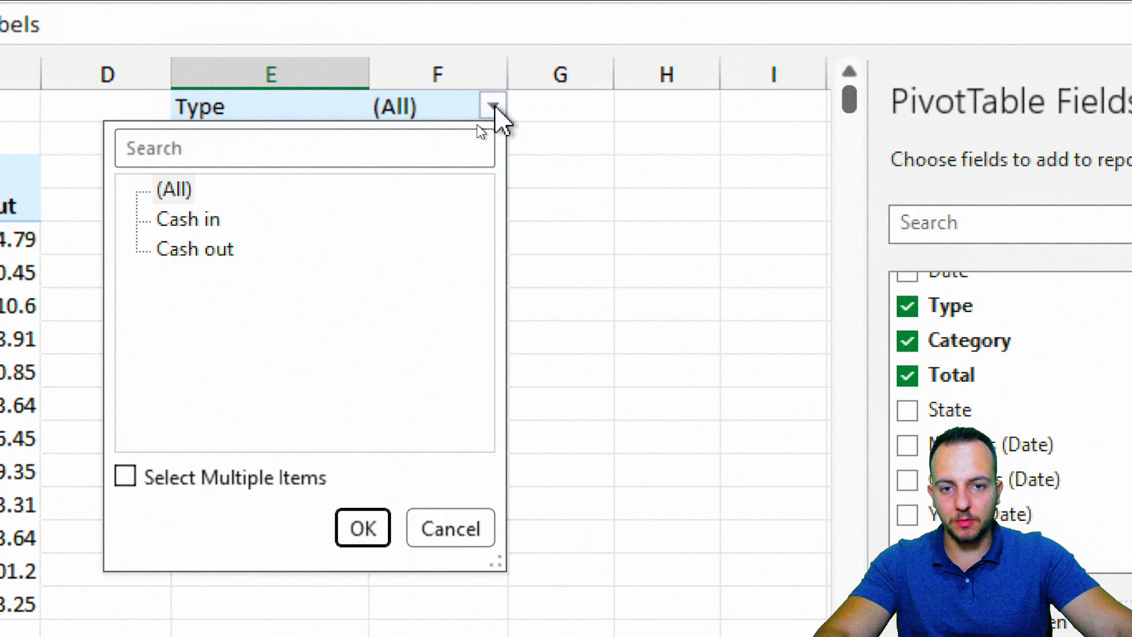
pyautogui.click(199, 219)
pyautogui.click(362, 528)
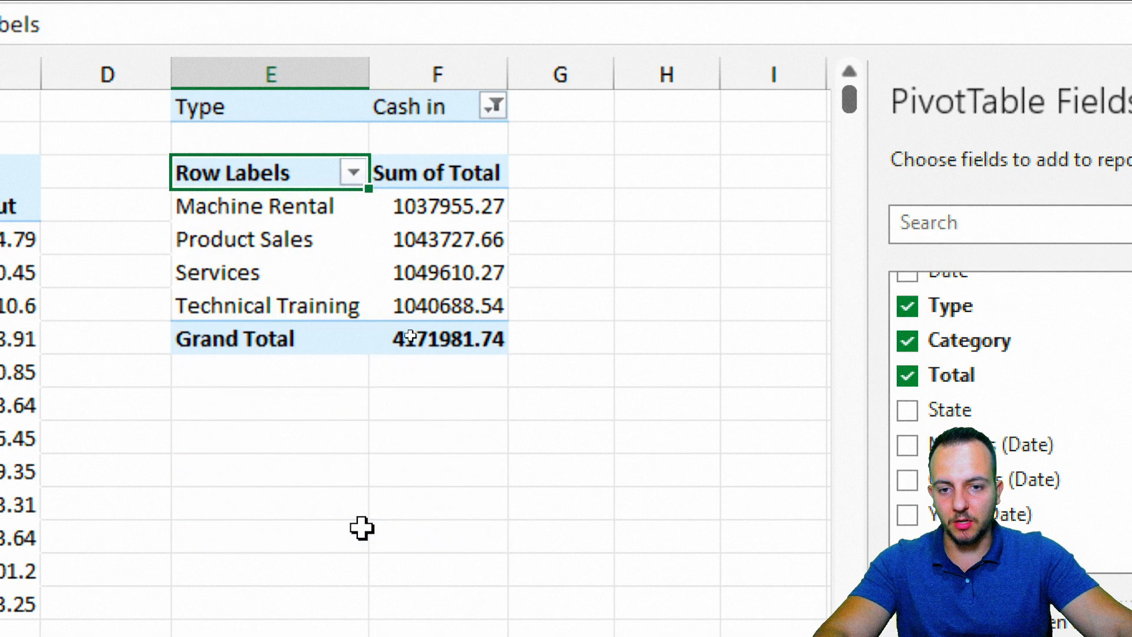
# Turn off grand totals for both rows and columns in the cash in by category PivotTable
pyautogui.rightClick(272, 250)
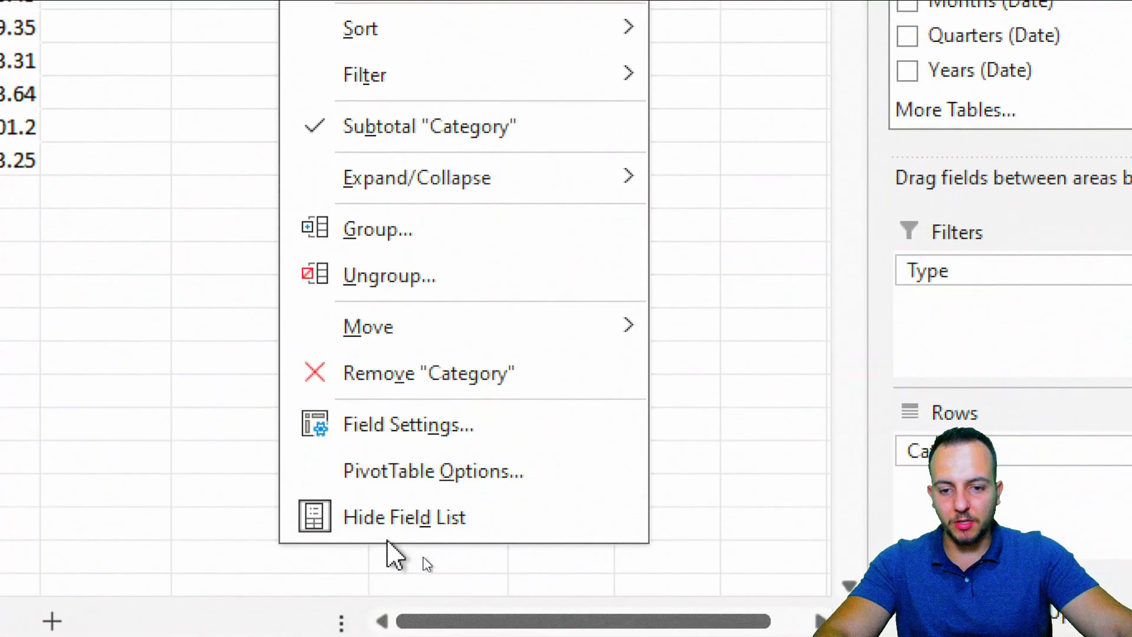
pyautogui.click(419, 474)
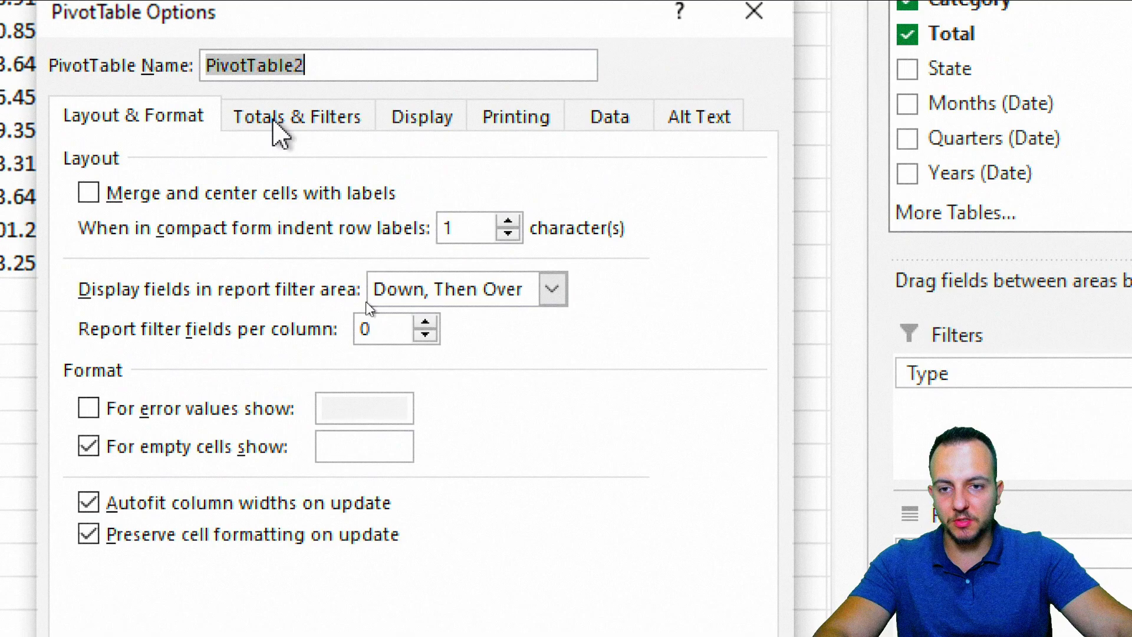
pyautogui.click(283, 121)
pyautogui.click(143, 199)
pyautogui.click(151, 227)
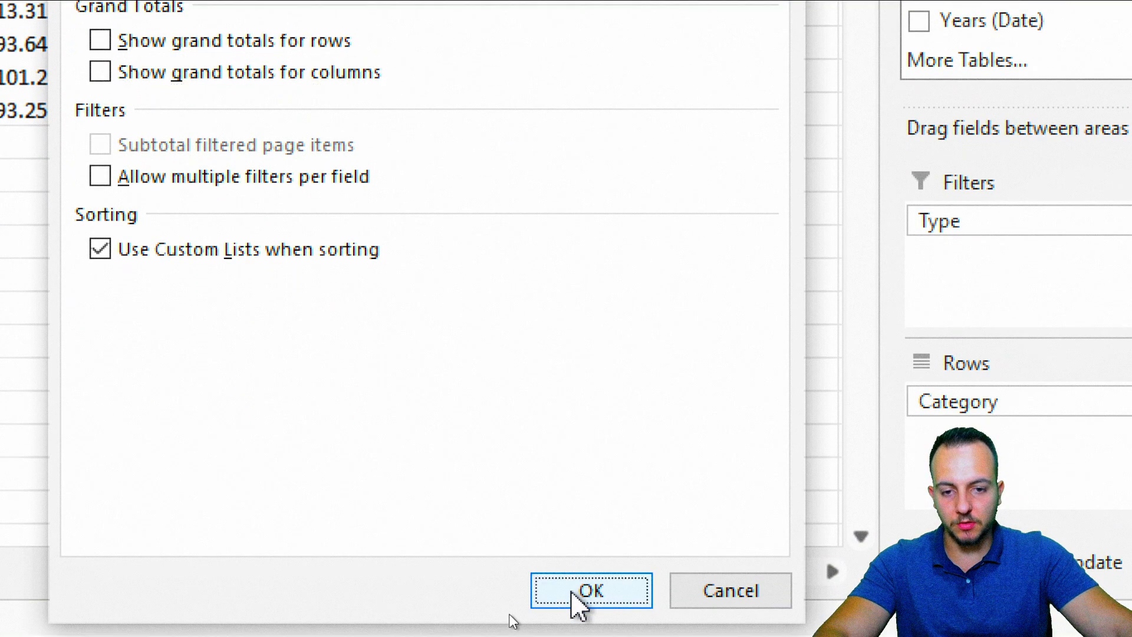
pyautogui.click(572, 591)
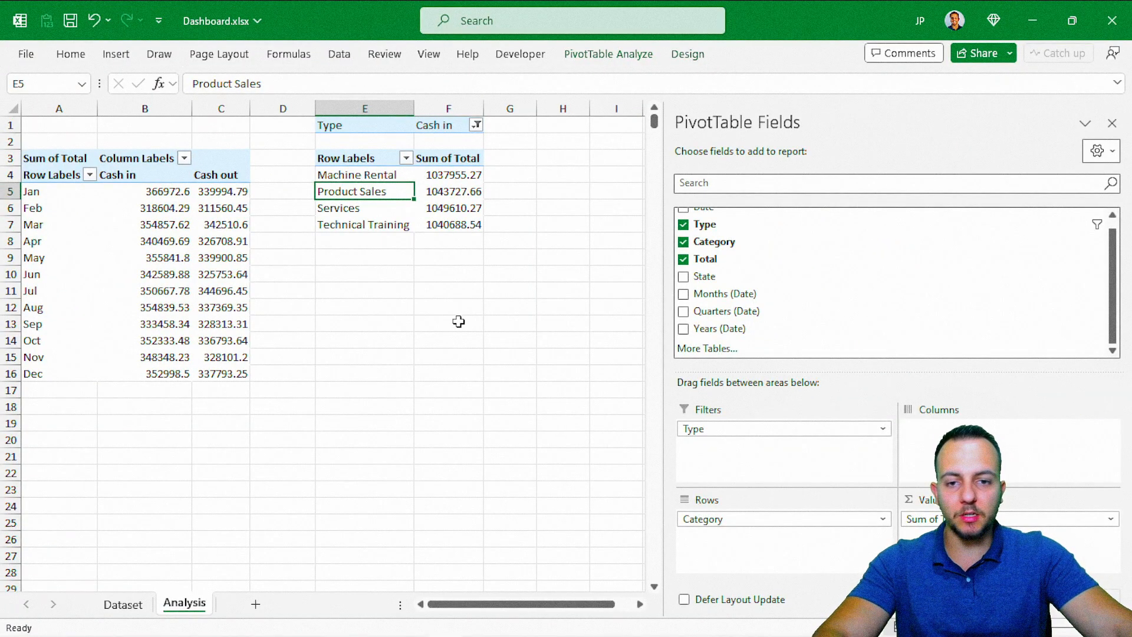
pyautogui.click(458, 321)
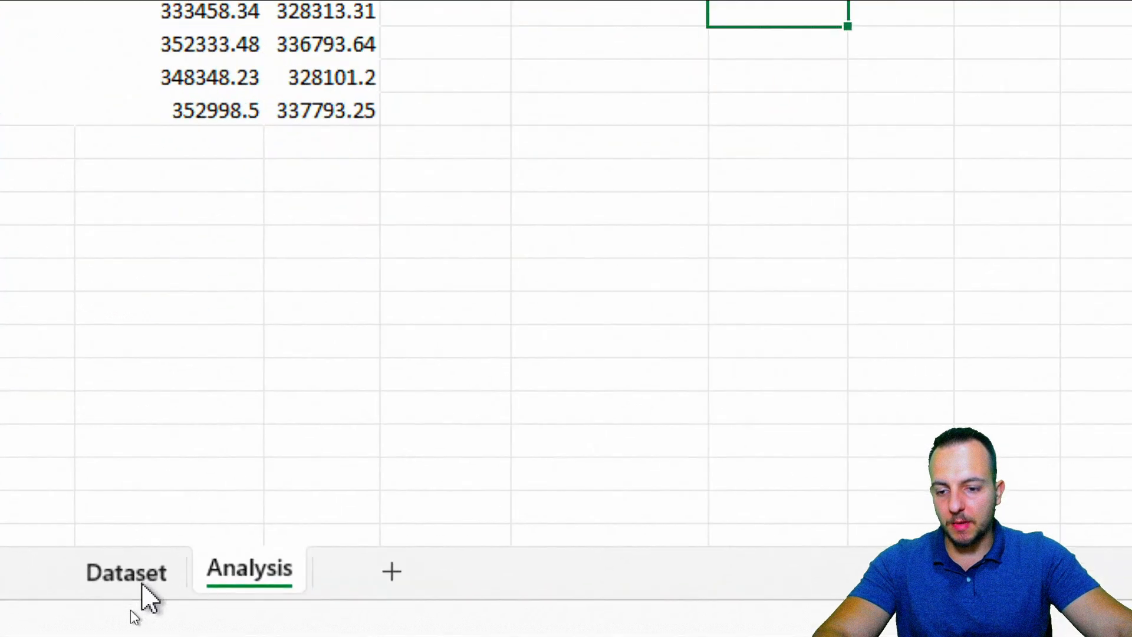
# Insert a third PivotTable from Table1, placed on the existing Analysis sheet at cell H3
pyautogui.click(131, 610)
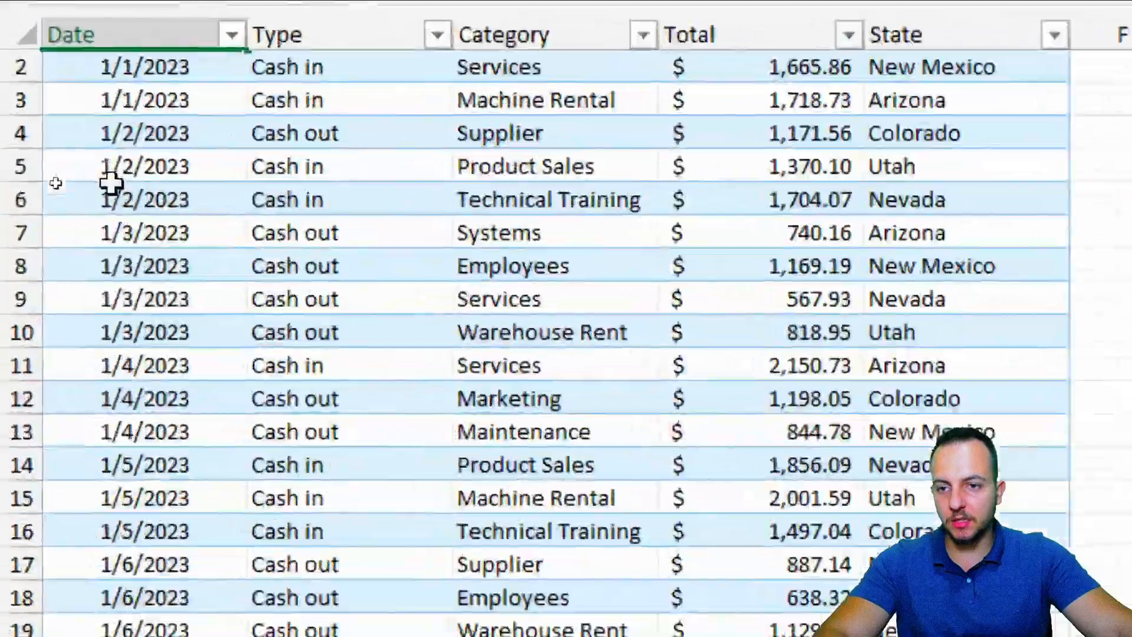
pyautogui.click(231, 97)
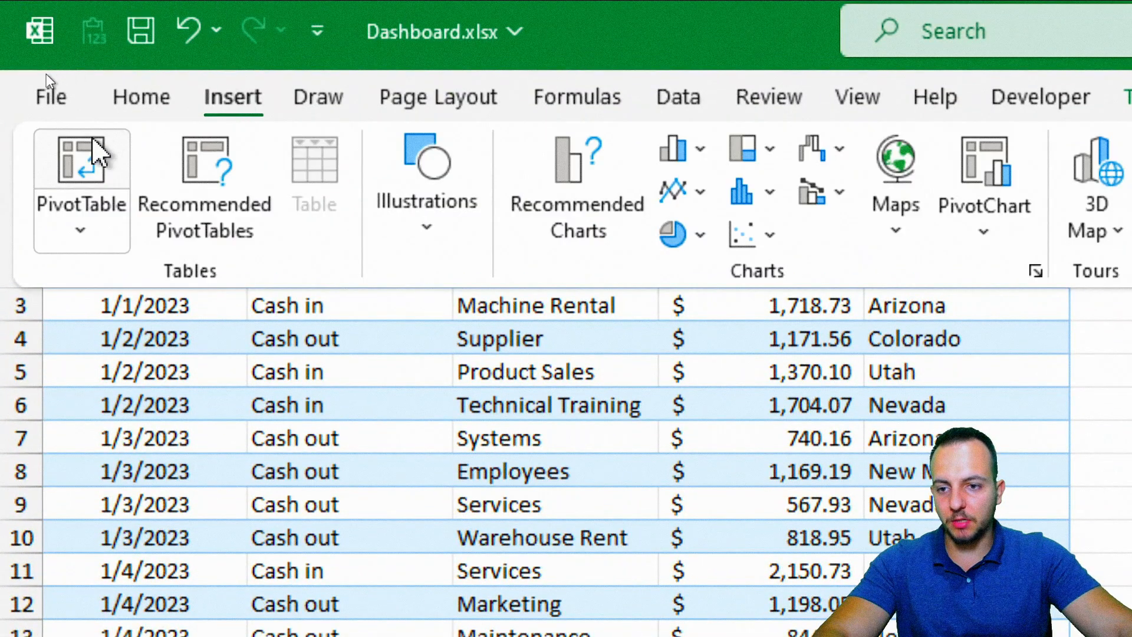
pyautogui.click(98, 155)
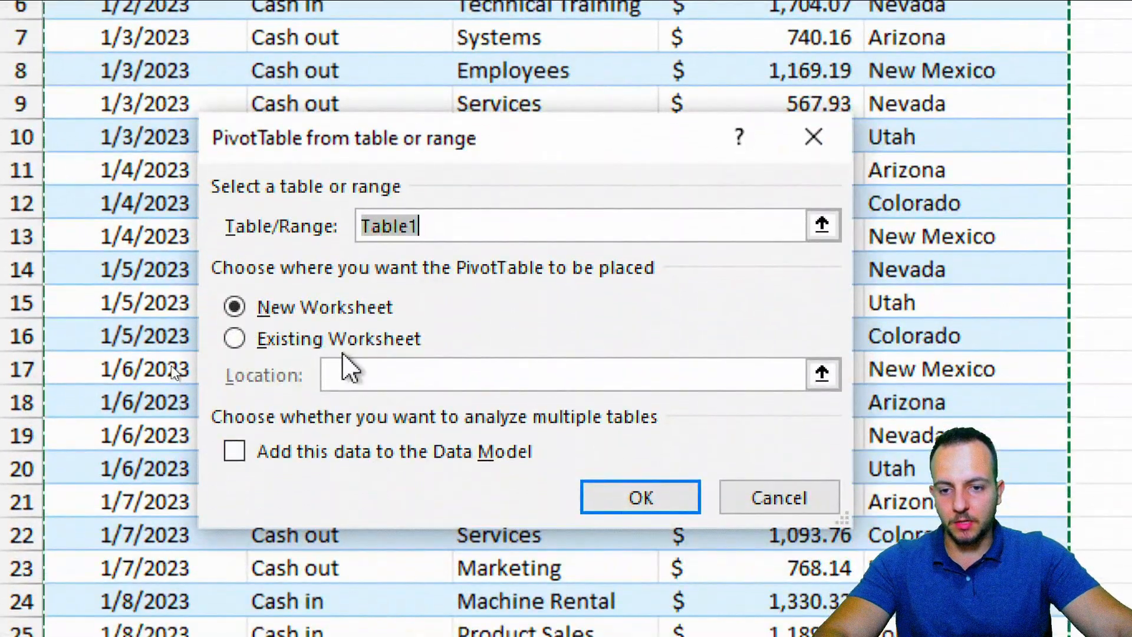
pyautogui.click(354, 340)
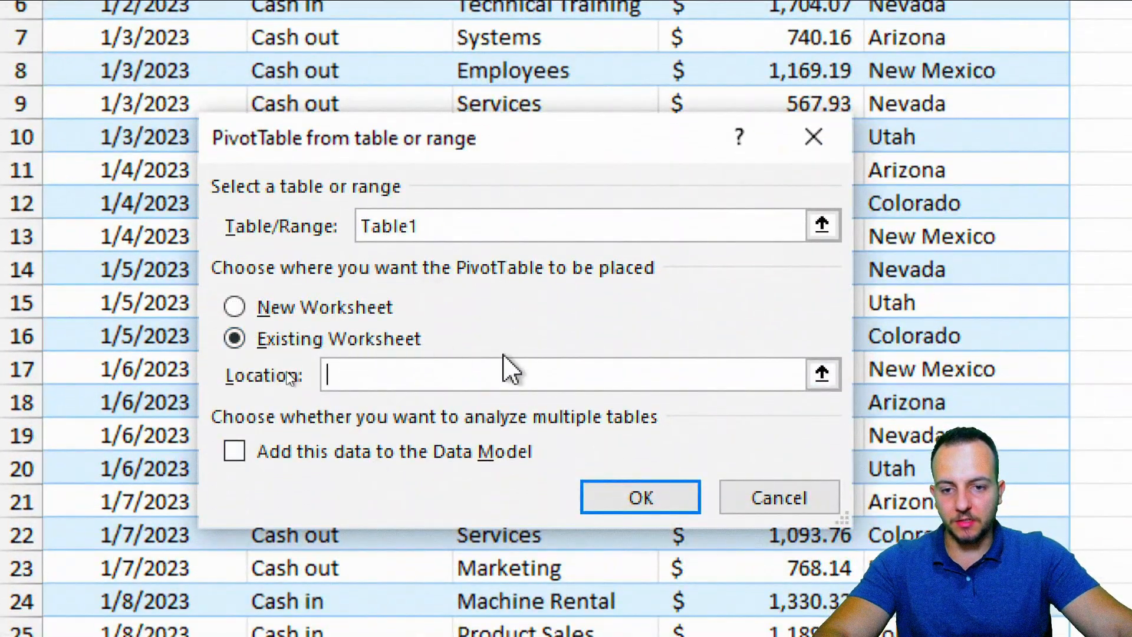
pyautogui.click(822, 373)
pyautogui.click(180, 605)
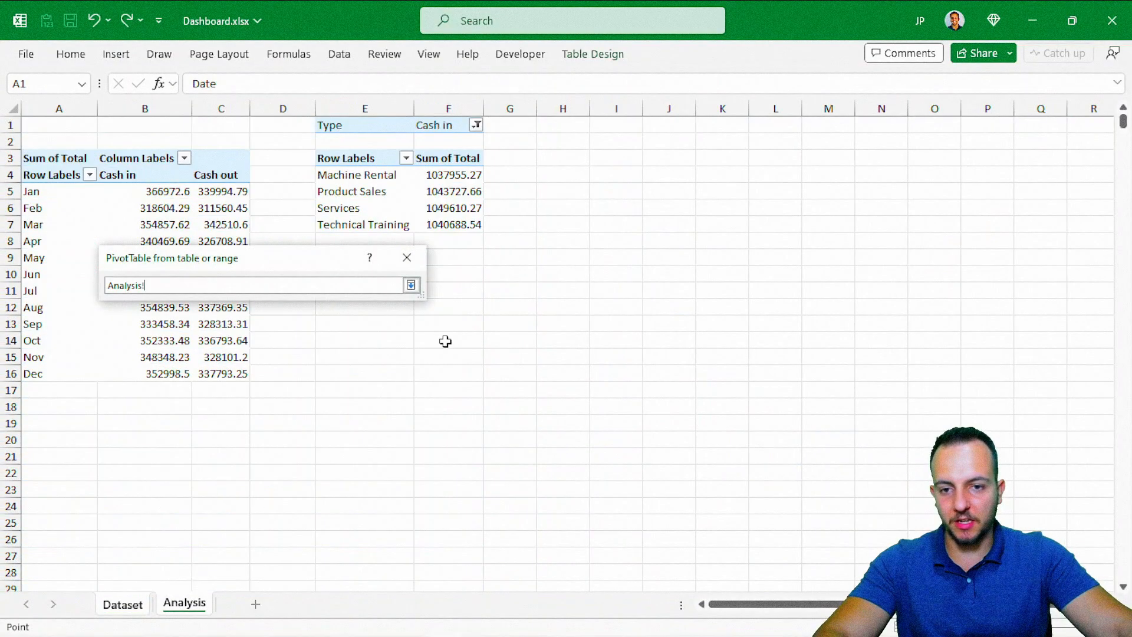
pyautogui.click(561, 177)
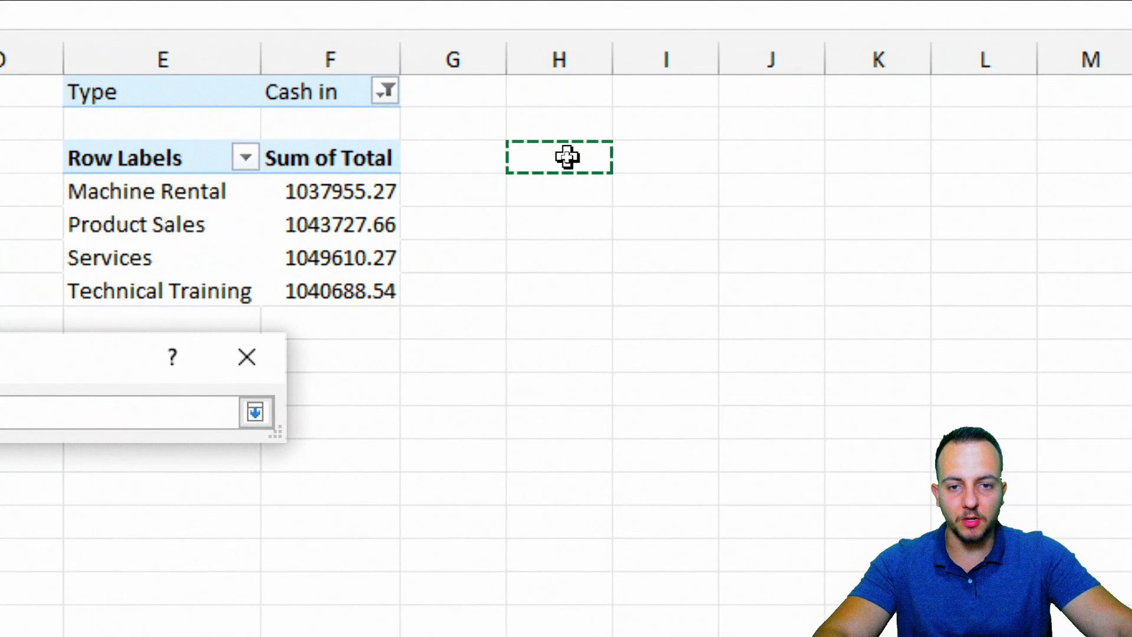
pyautogui.click(268, 412)
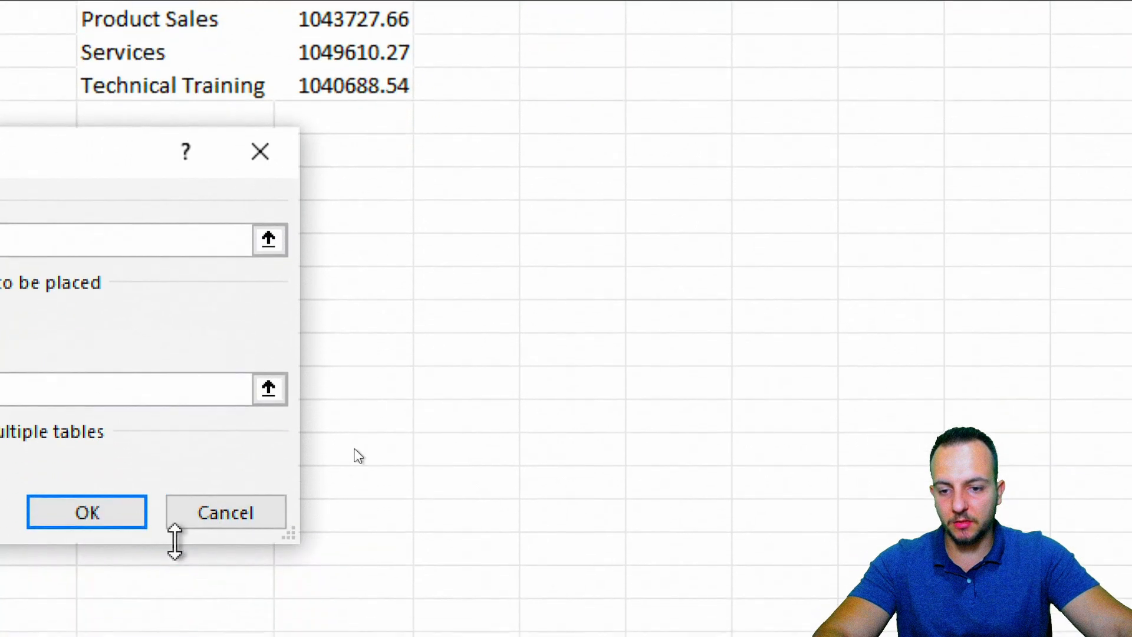
pyautogui.press('Return')
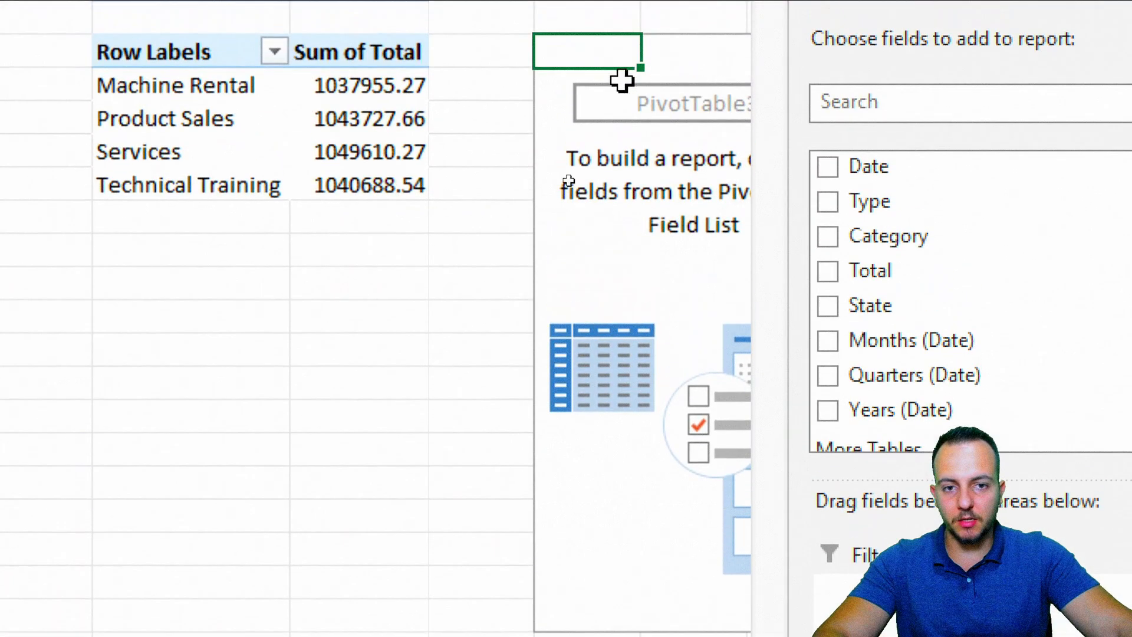
# Set up the PivotTable at H3 with Type as report filter, Total as values and Category as rows
pyautogui.hscroll(3, 339, 420)
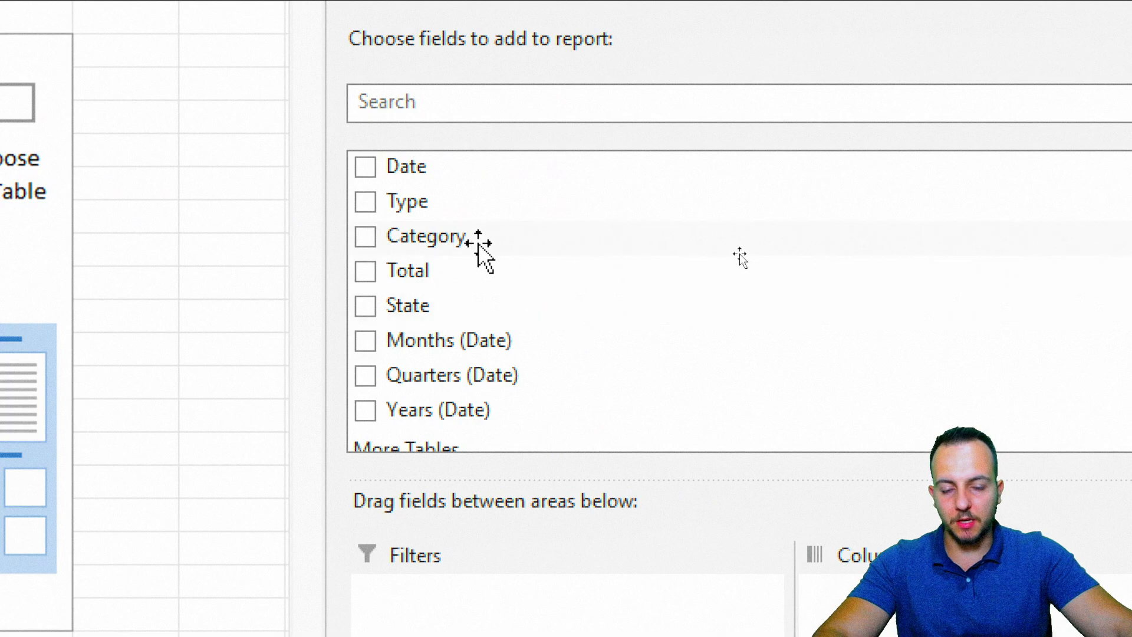
pyautogui.moveTo(432, 207); pyautogui.dragTo(477, 470)
pyautogui.moveTo(426, 121); pyautogui.dragTo(884, 619)
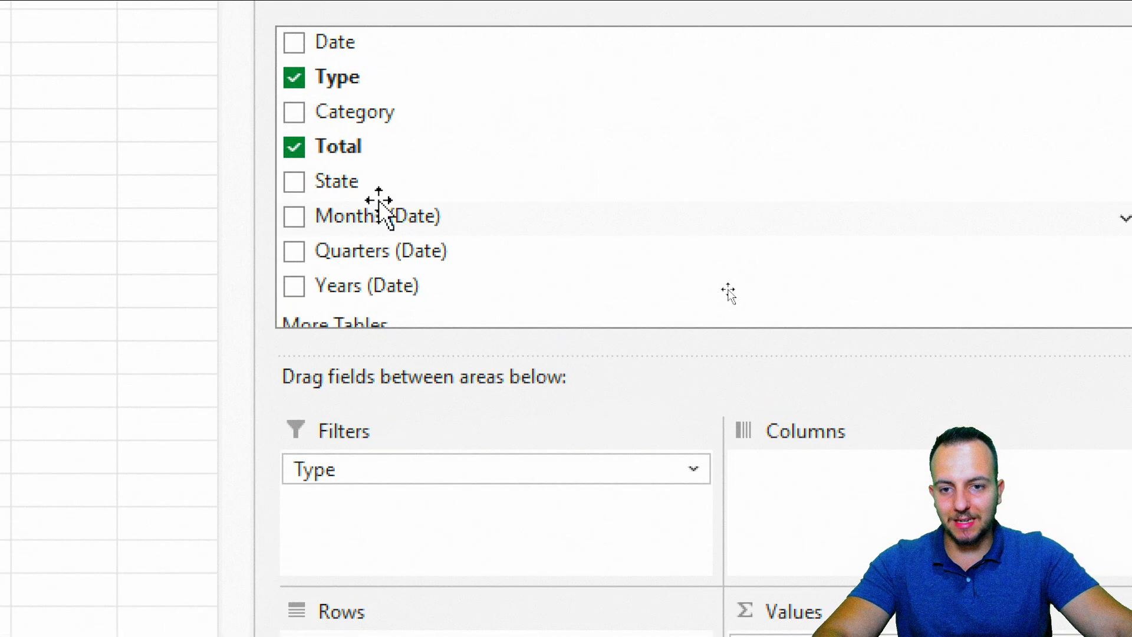
pyautogui.moveTo(380, 118); pyautogui.dragTo(424, 636)
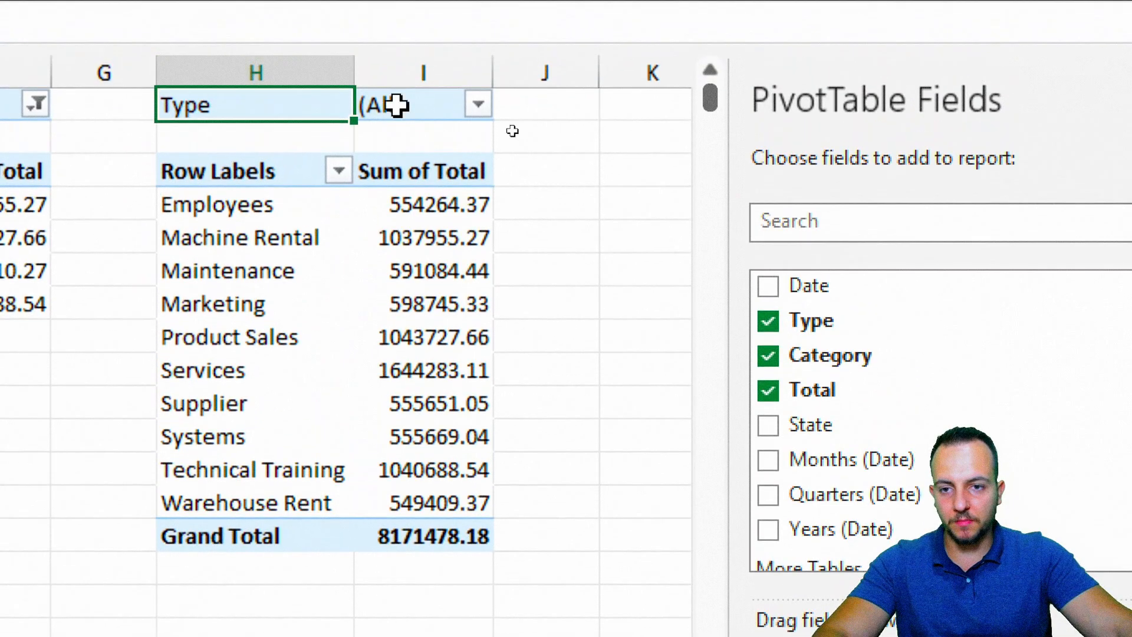
# Filter the PivotTable at H3 by Type to show only Cash out
pyautogui.click(478, 21)
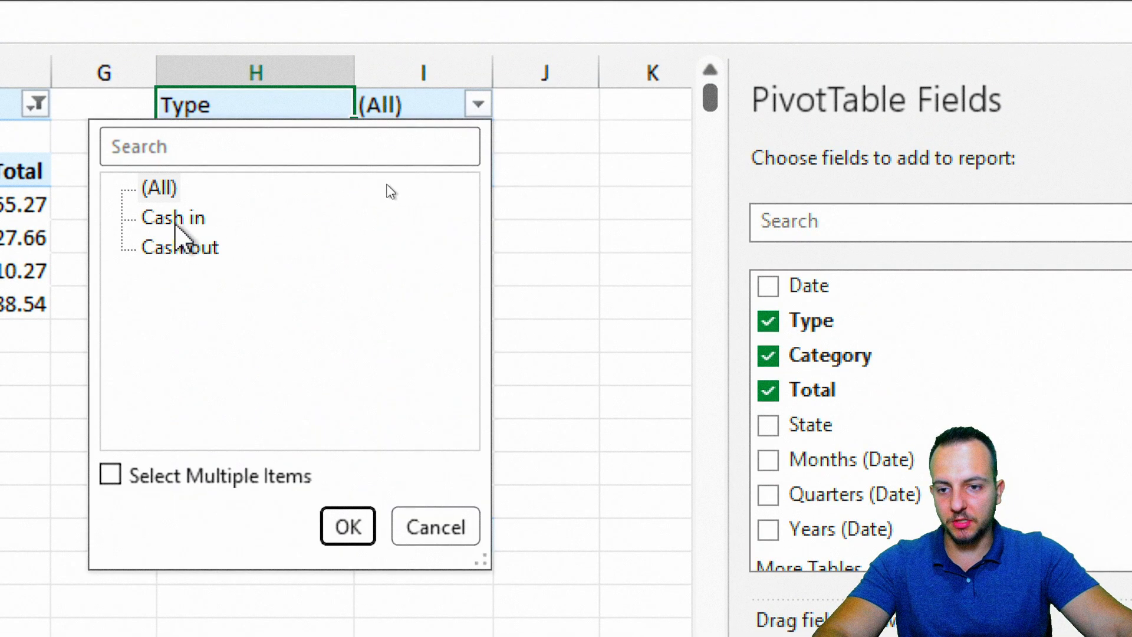
pyautogui.click(180, 248)
pyautogui.click(348, 526)
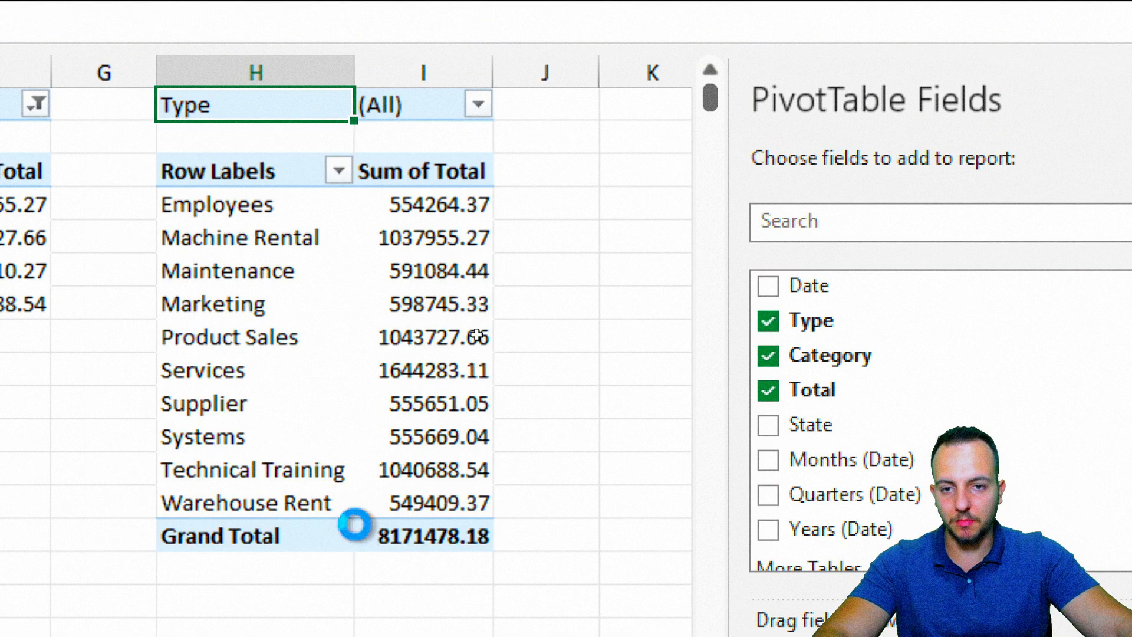
pyautogui.click(361, 491)
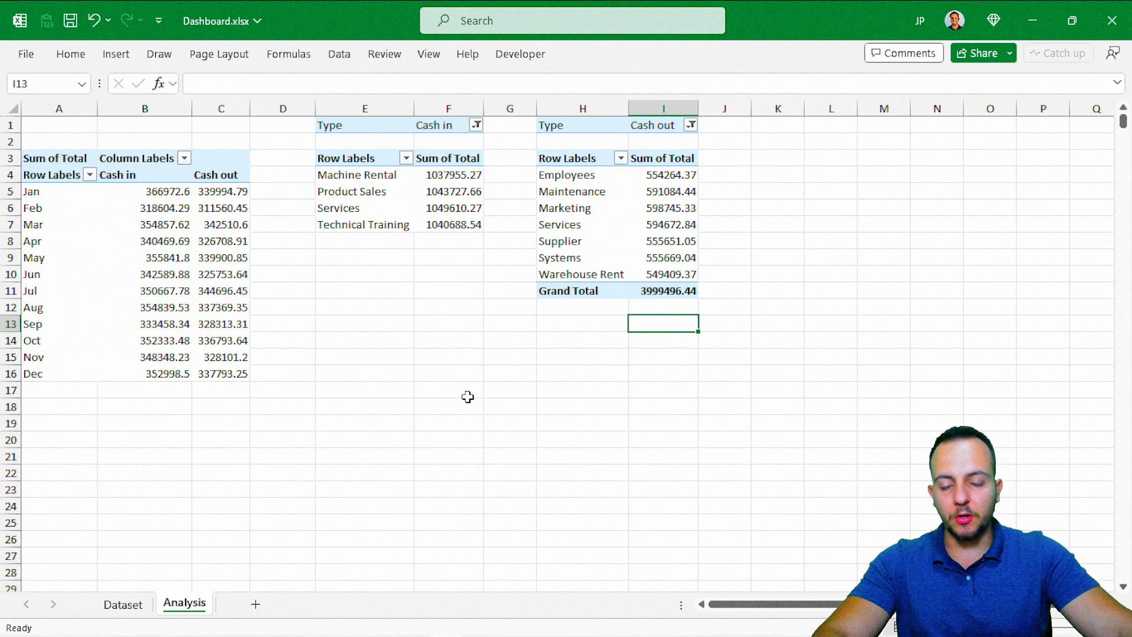
# Check the State column on the Dataset sheet and insert a fourth PivotTable from Table1 on the existing Analysis sheet at cell K3
pyautogui.click(123, 604)
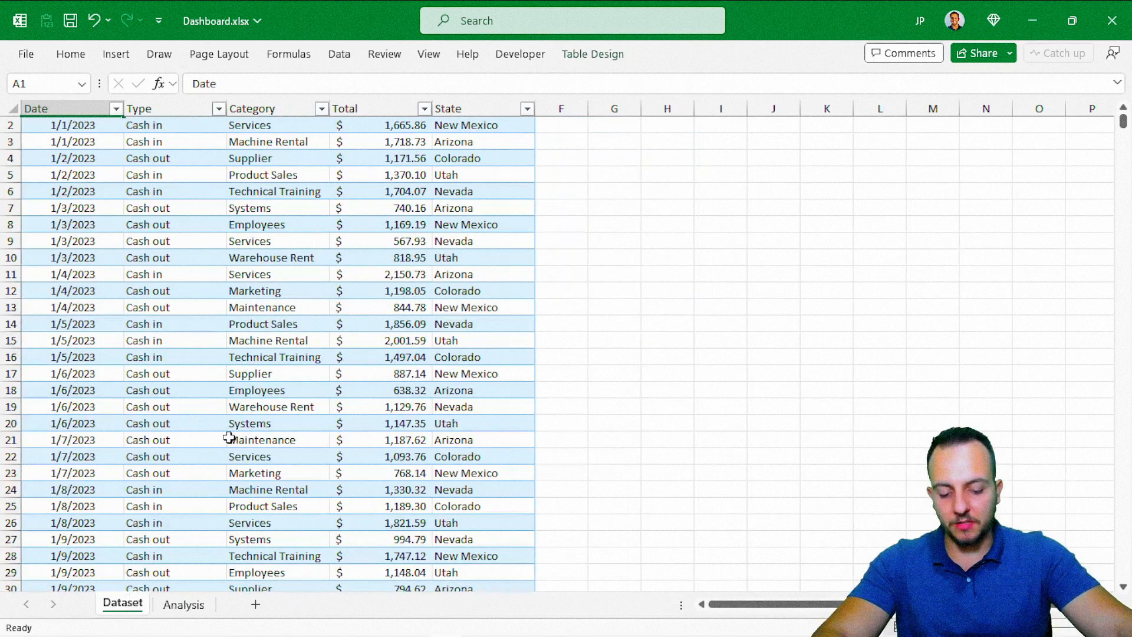
pyautogui.scroll(1, 299, 283)
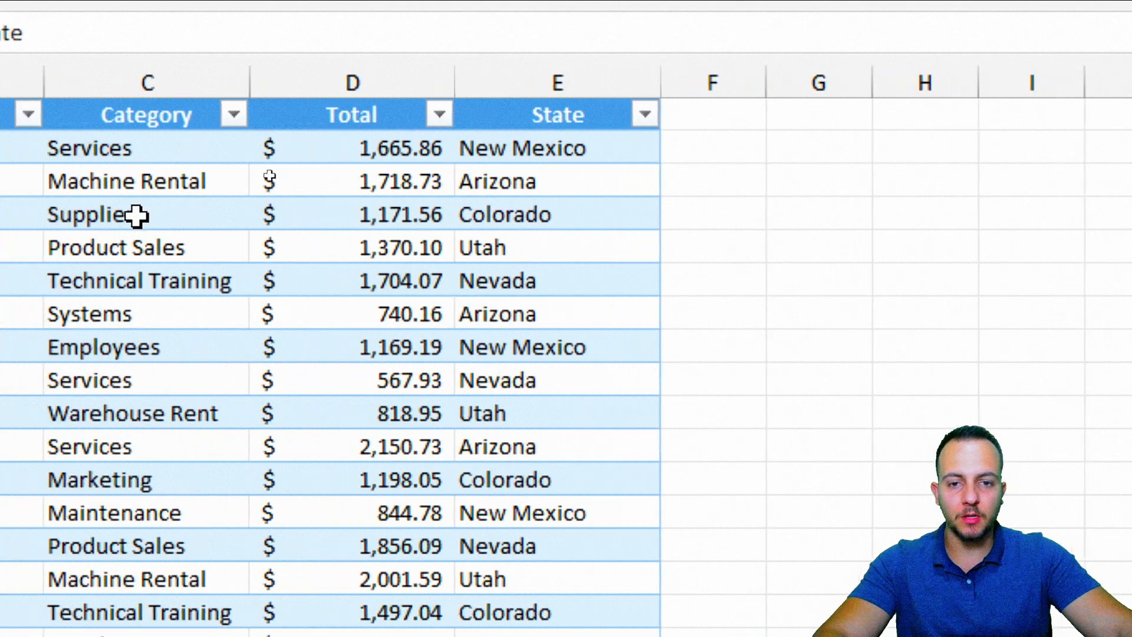
pyautogui.click(603, 79)
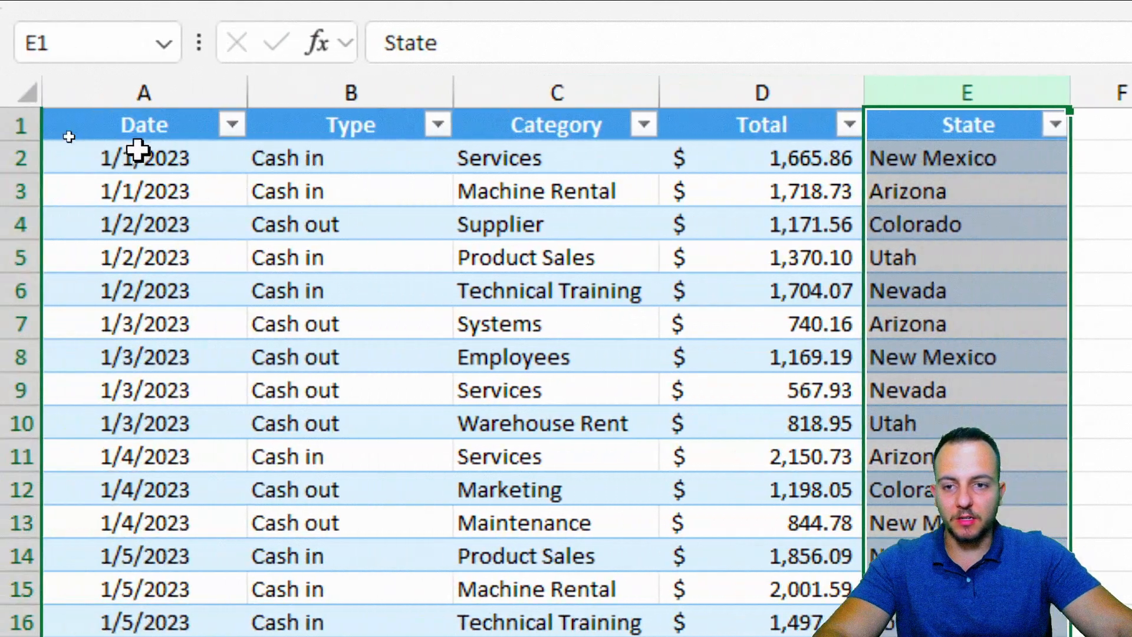
pyautogui.click(140, 142)
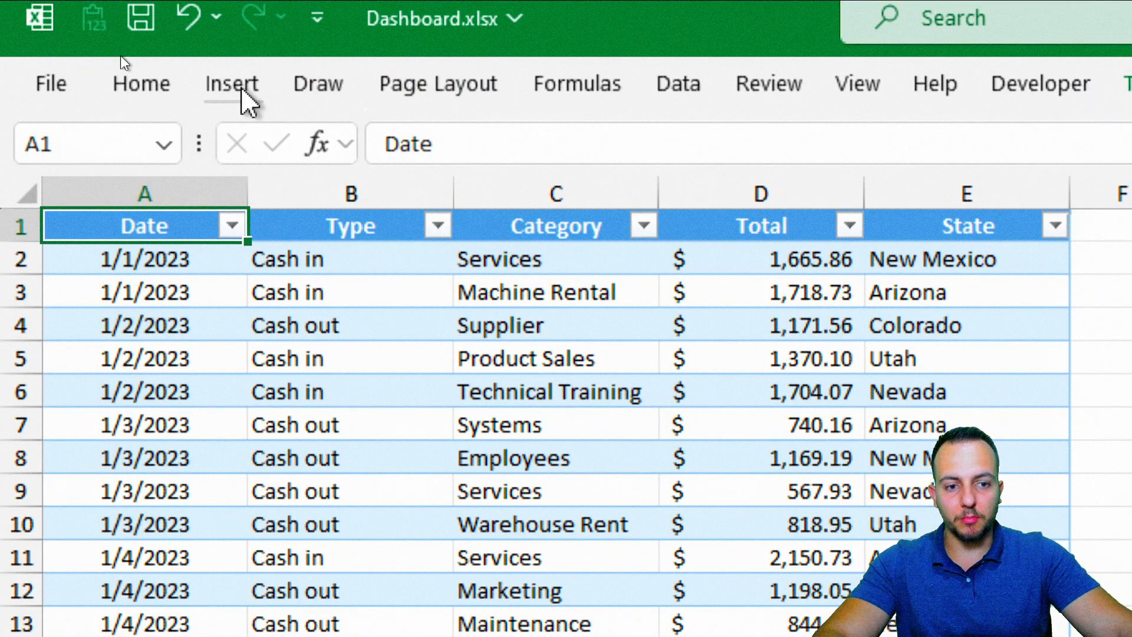
pyautogui.click(236, 88)
pyautogui.click(82, 156)
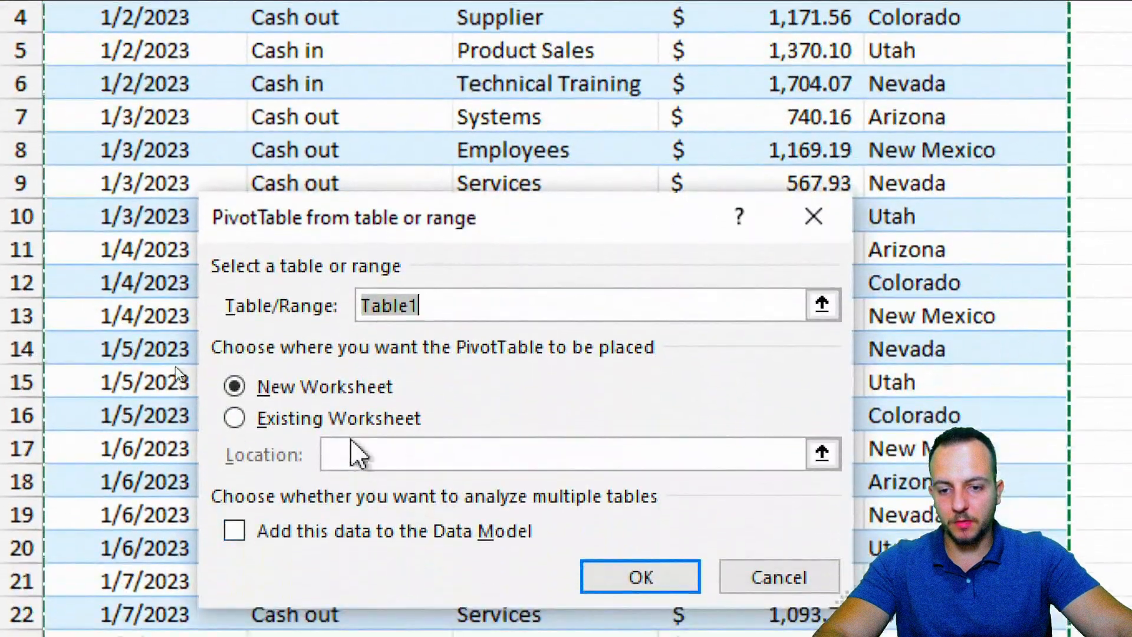
pyautogui.click(354, 615)
pyautogui.click(822, 451)
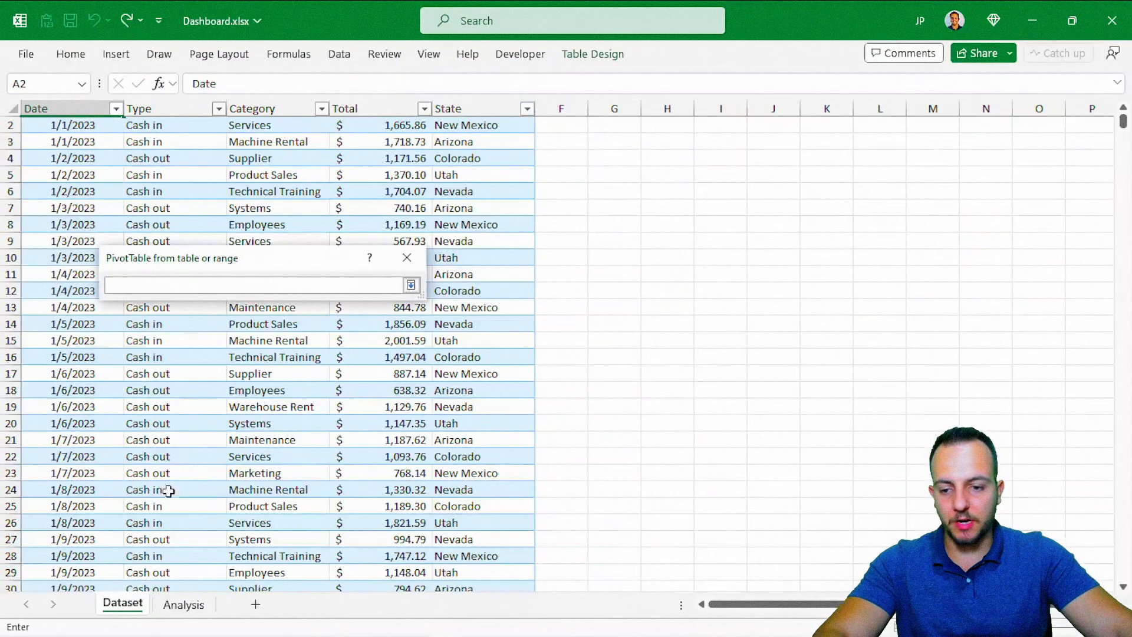
pyautogui.click(183, 605)
pyautogui.click(798, 151)
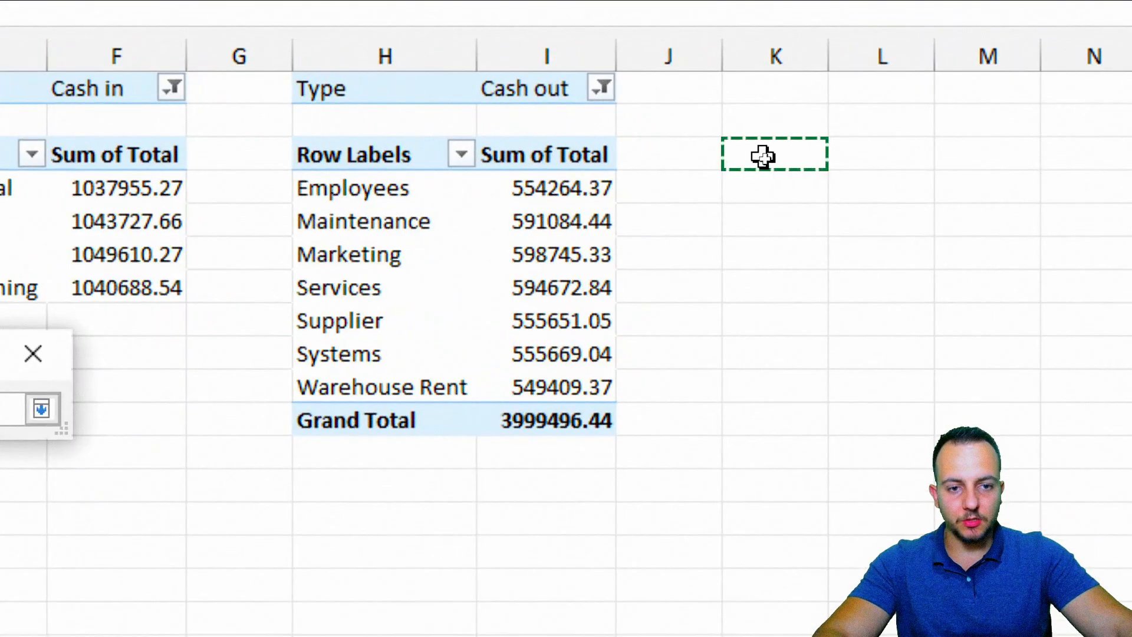
pyautogui.click(323, 408)
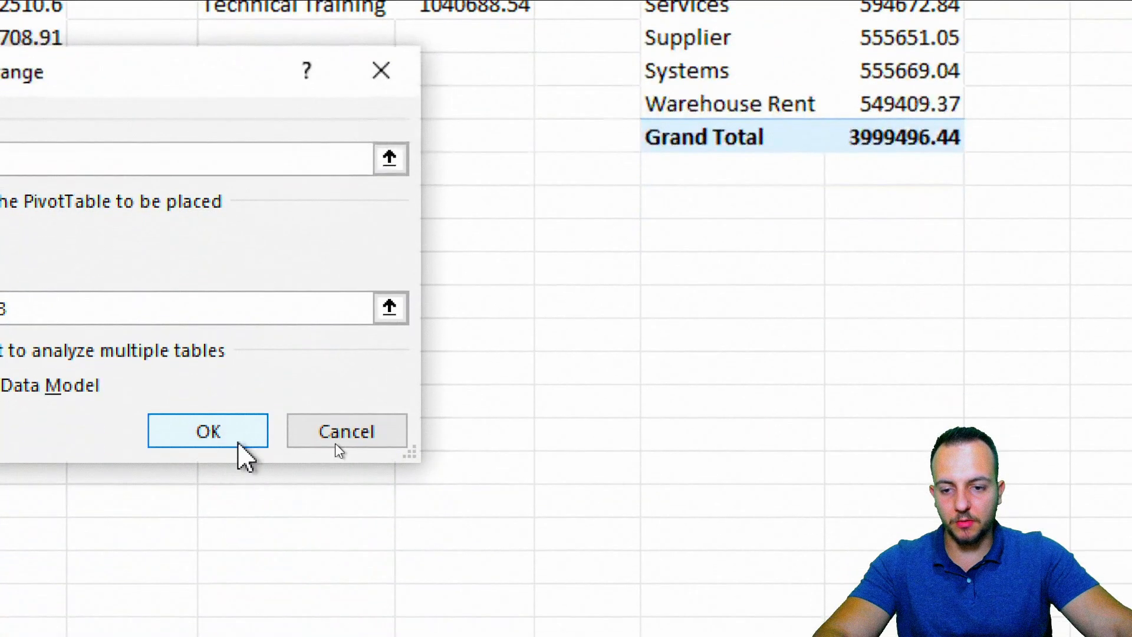
pyautogui.click(239, 440)
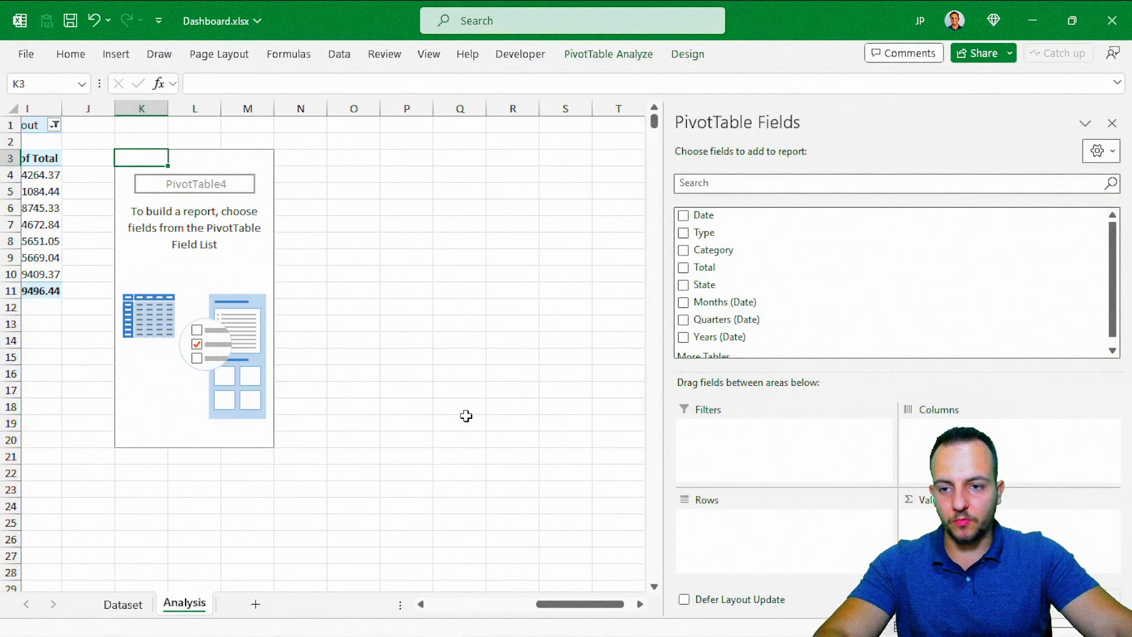
# Add State to the rows and Total to the values of the PivotTable at K3
pyautogui.moveTo(824, 291); pyautogui.dragTo(642, 636)
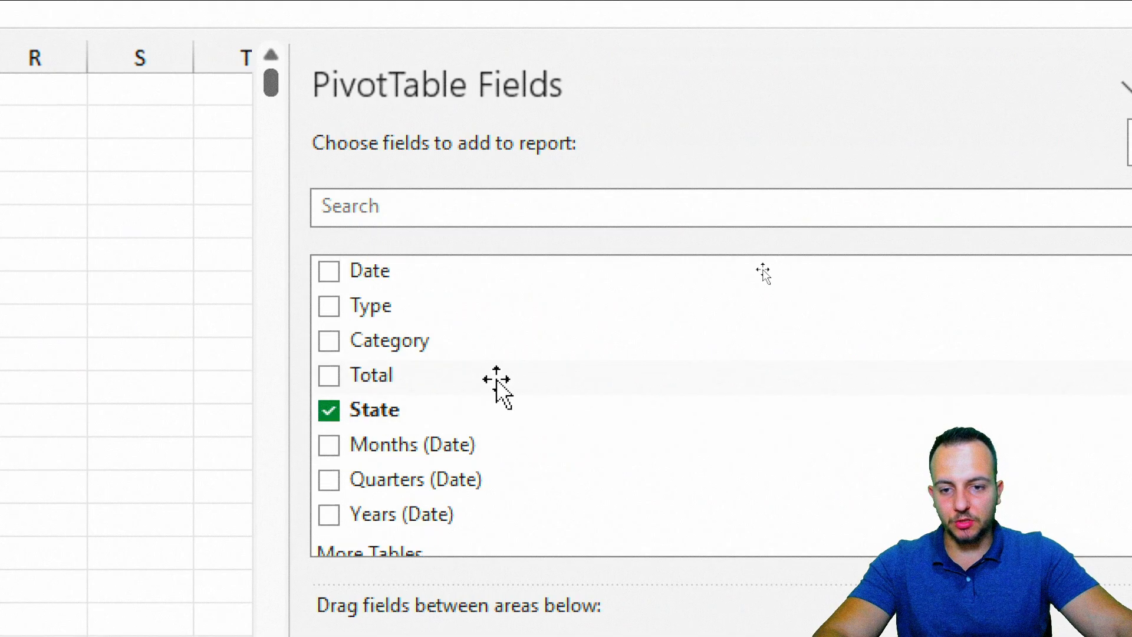
pyautogui.moveTo(442, 380); pyautogui.dragTo(579, 399)
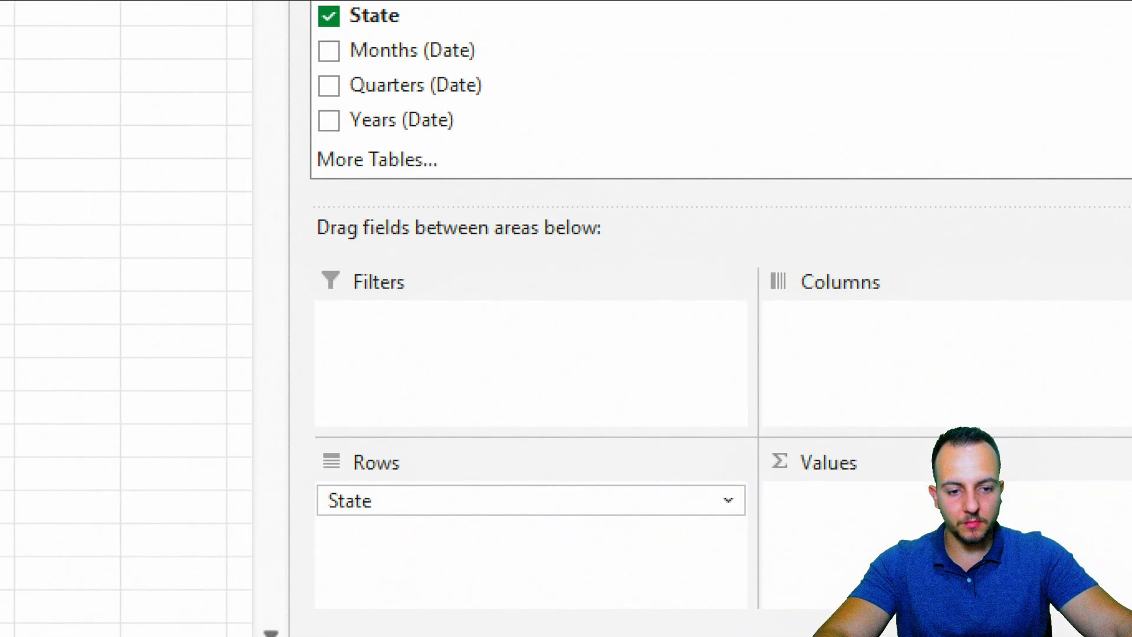
pyautogui.moveTo(826, 530); pyautogui.dragTo(840, 557)
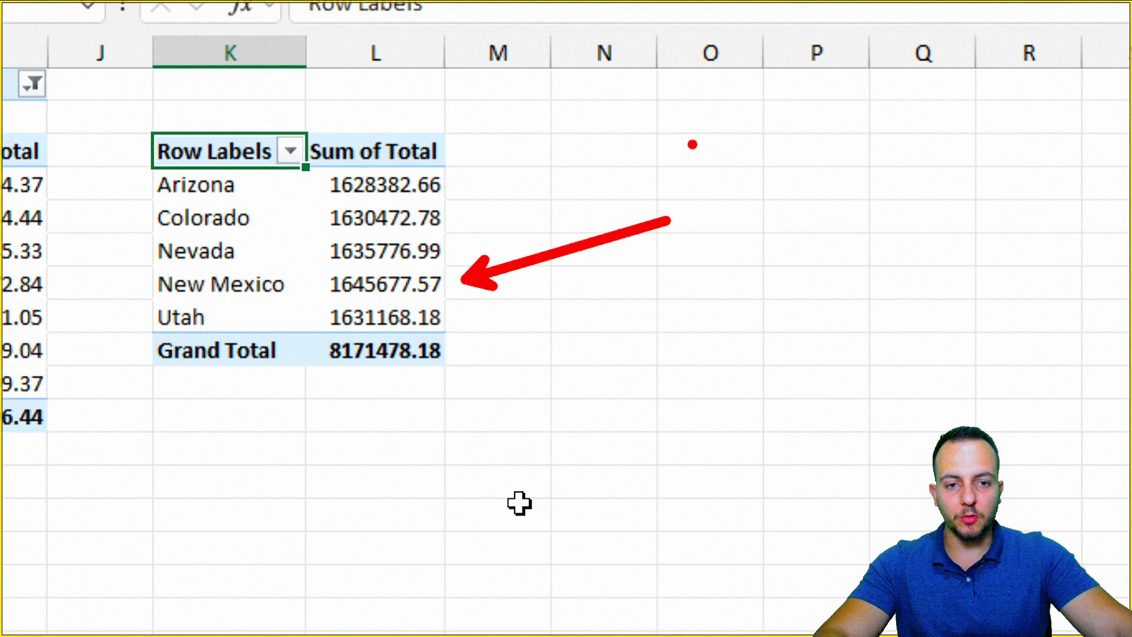
pyautogui.moveTo(692, 144); pyautogui.dragTo(761, 170)
pyautogui.click(711, 108)
pyautogui.moveTo(720, 294)
pyautogui.mouseDown()
pyautogui.moveTo(790, 284)
pyautogui.moveTo(875, 302)
pyautogui.mouseUp()
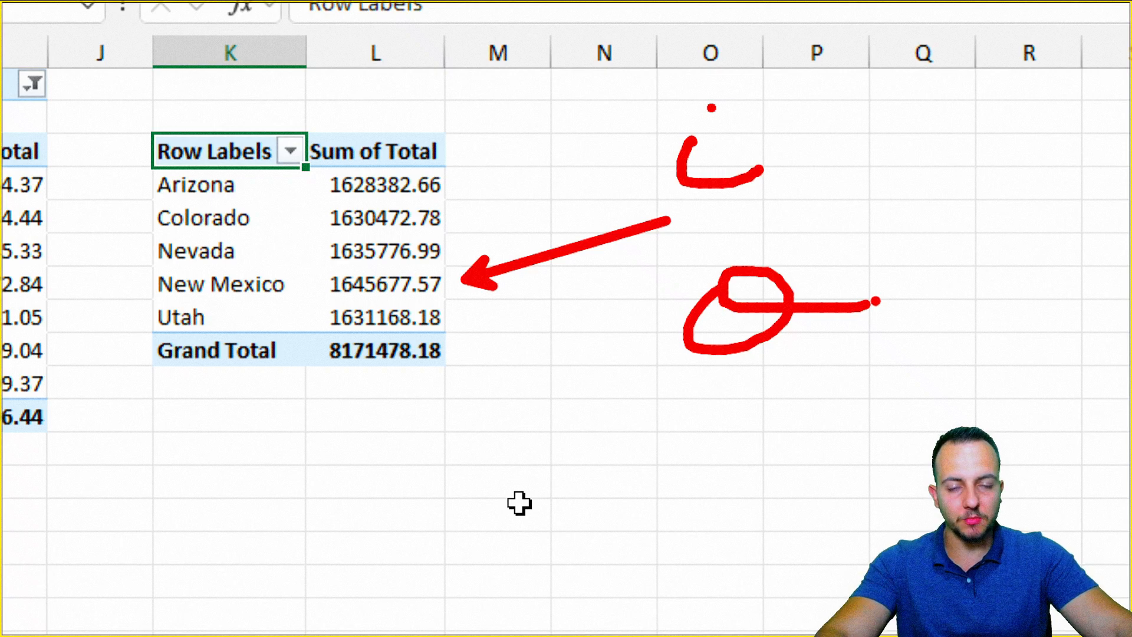
pyautogui.press('Escape')
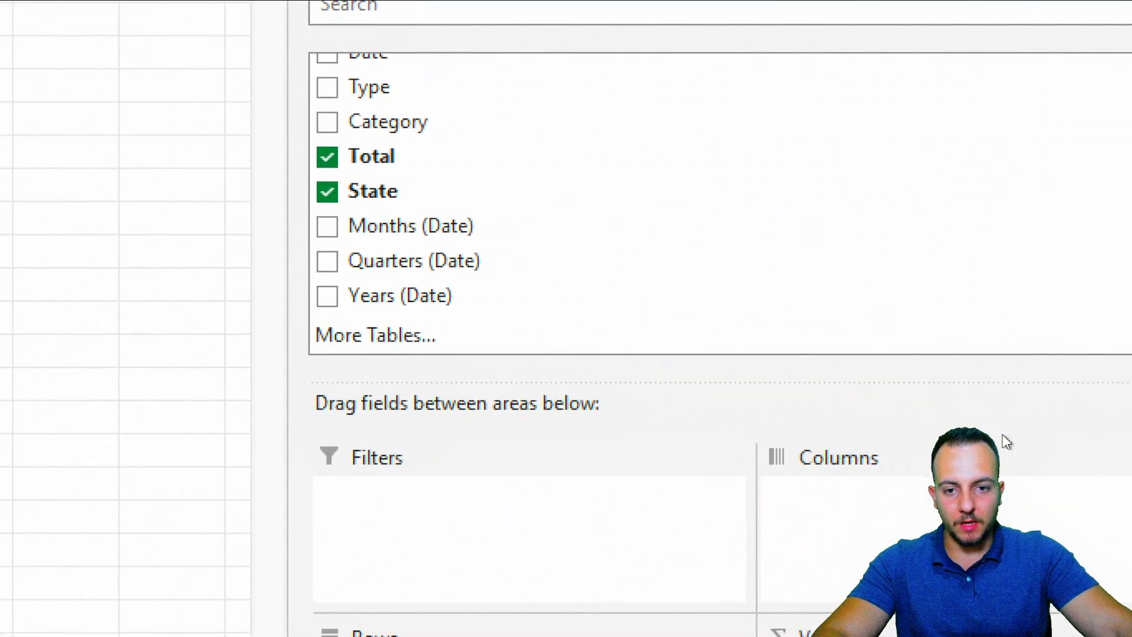
# Add Type as a report filter to the PivotTable at K3 and filter it to show only Cash in
pyautogui.scroll(1, 439, 127)
pyautogui.moveTo(439, 118); pyautogui.dragTo(423, 534)
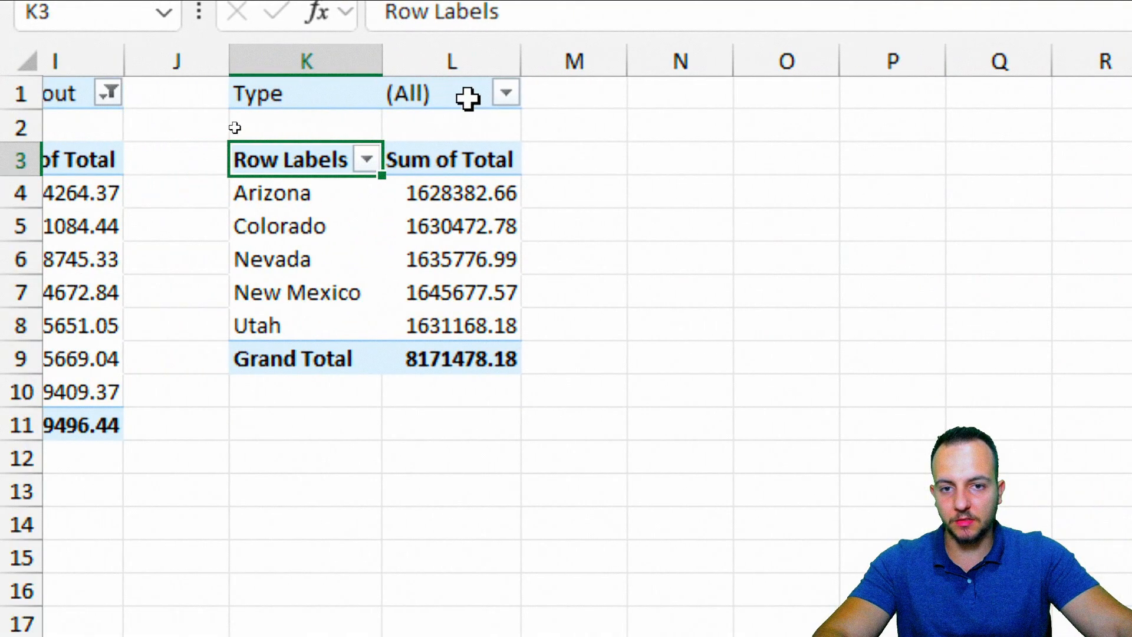
pyautogui.click(505, 93)
pyautogui.click(217, 209)
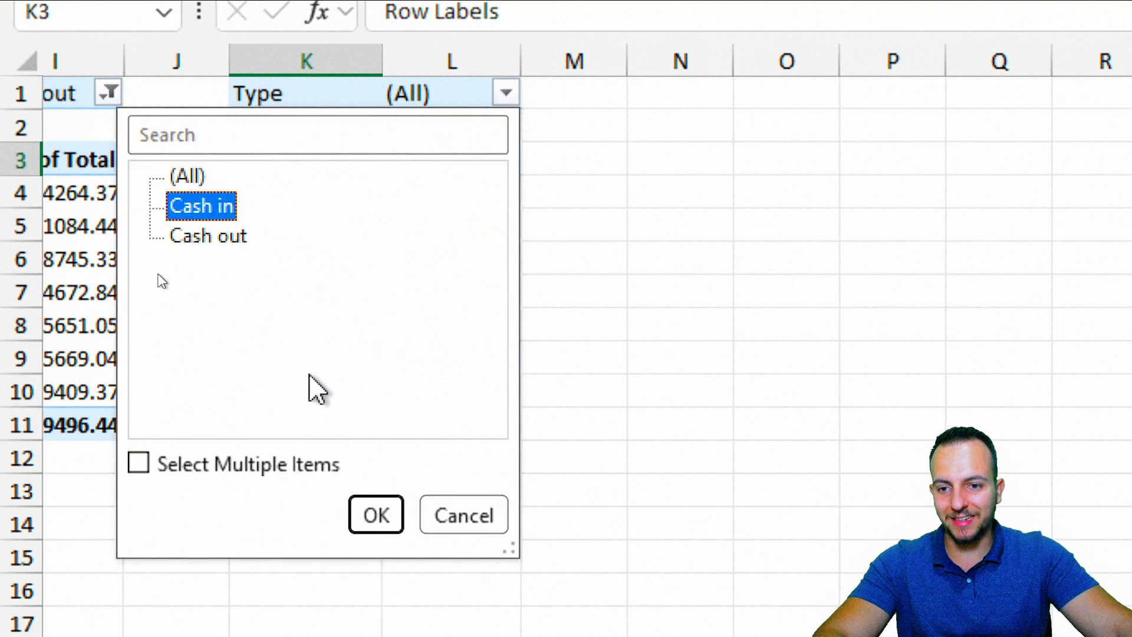
pyautogui.click(373, 516)
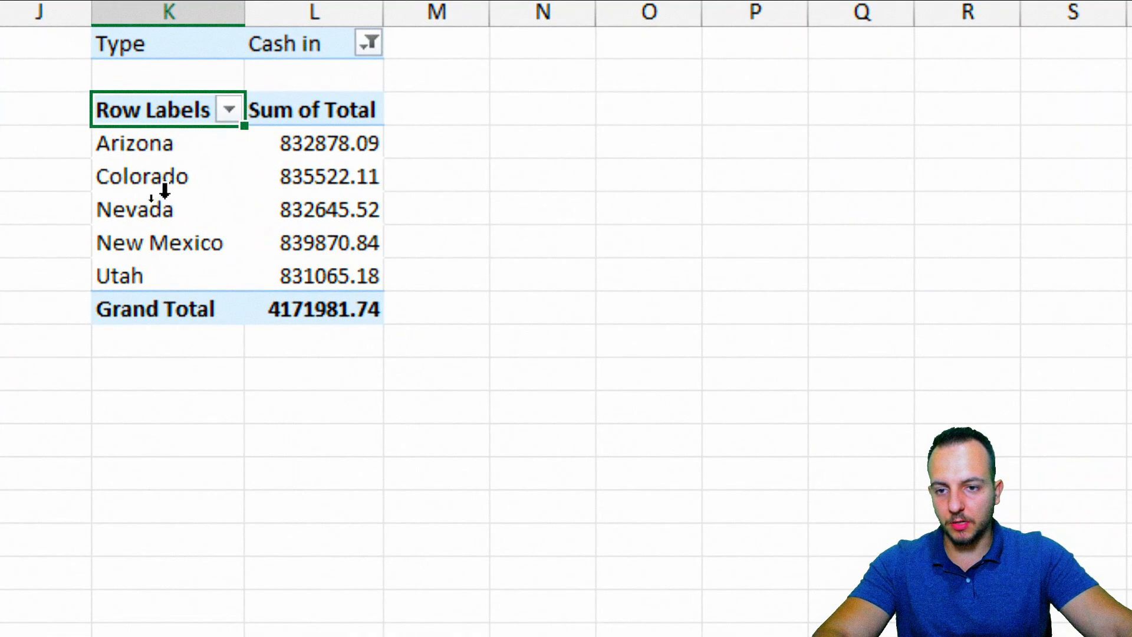
# Turn off grand totals for rows and columns in the state PivotTable at K3
pyautogui.click(147, 217)
pyautogui.rightClick(161, 213)
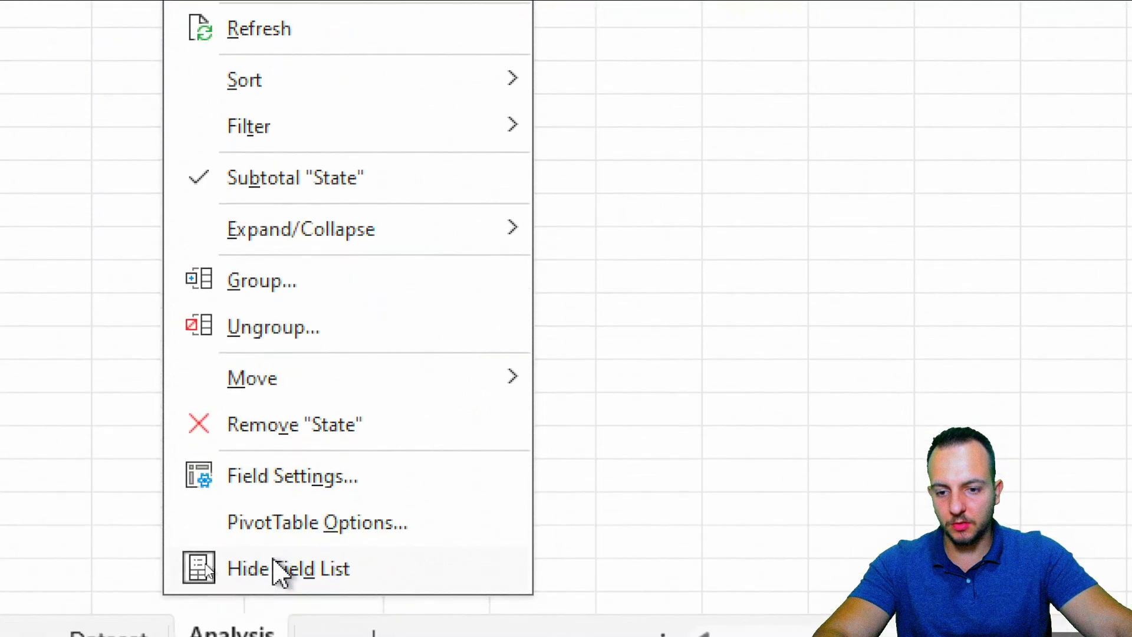
pyautogui.click(322, 485)
pyautogui.click(164, 93)
pyautogui.click(170, 163)
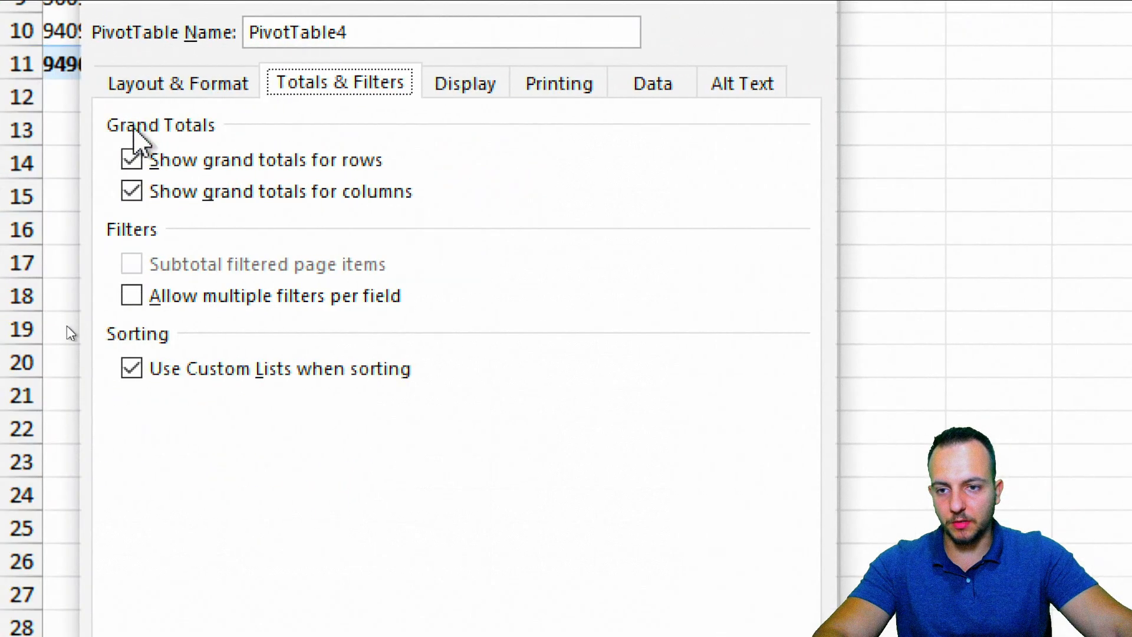
pyautogui.click(175, 189)
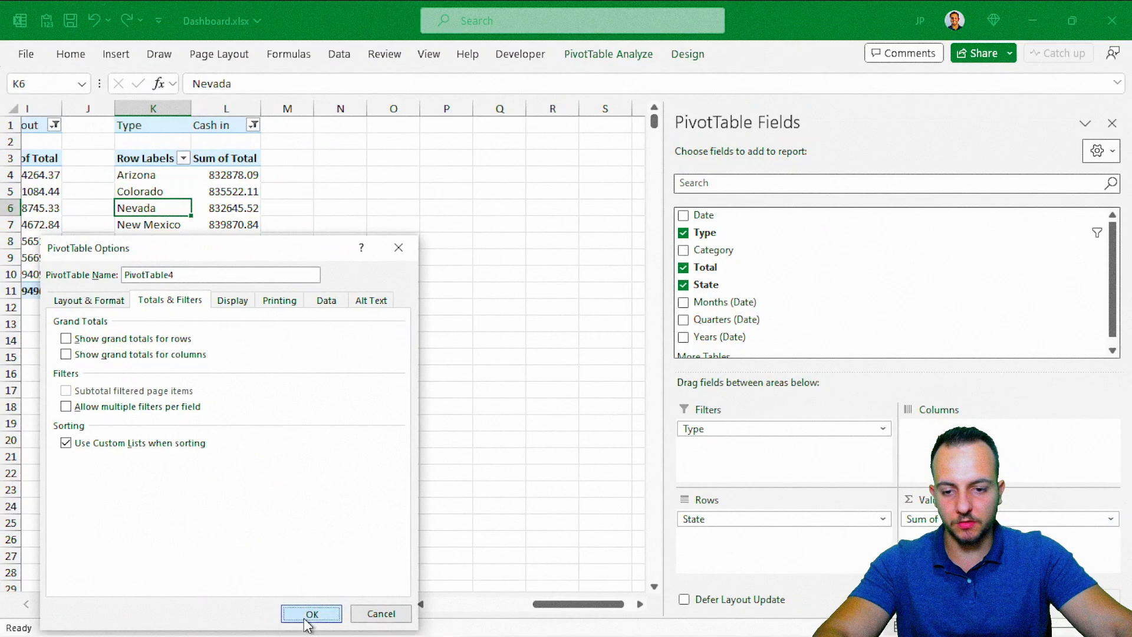
pyautogui.click(309, 616)
pyautogui.click(500, 207)
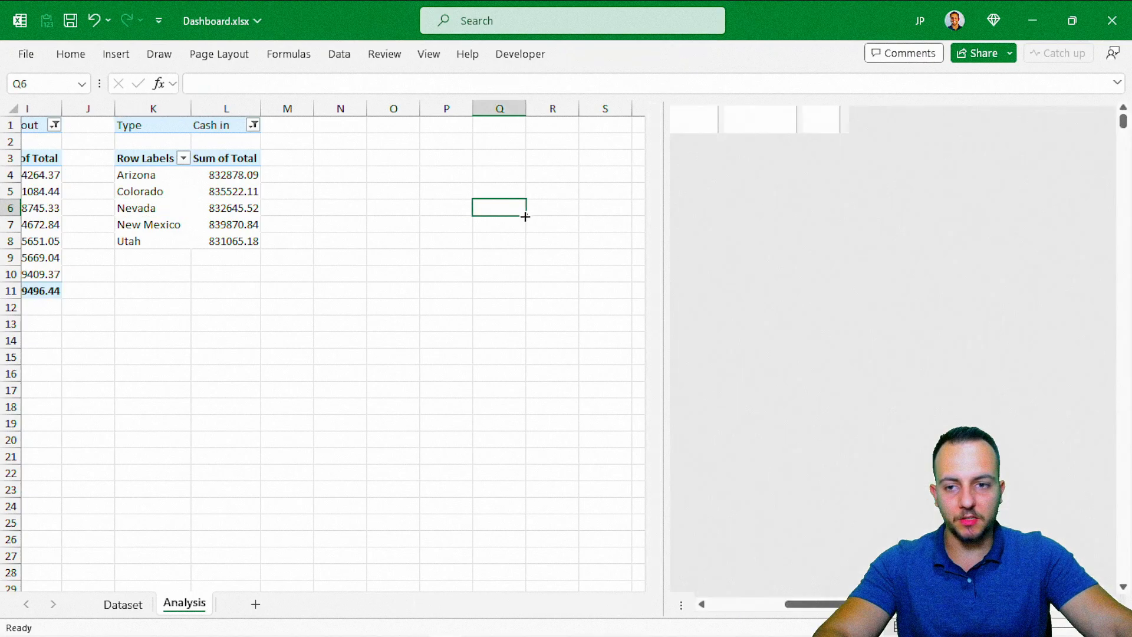
# Try to insert a Filled Map chart directly from the state PivotTable range K3:L8
pyautogui.hscroll(-3, 482, 411)
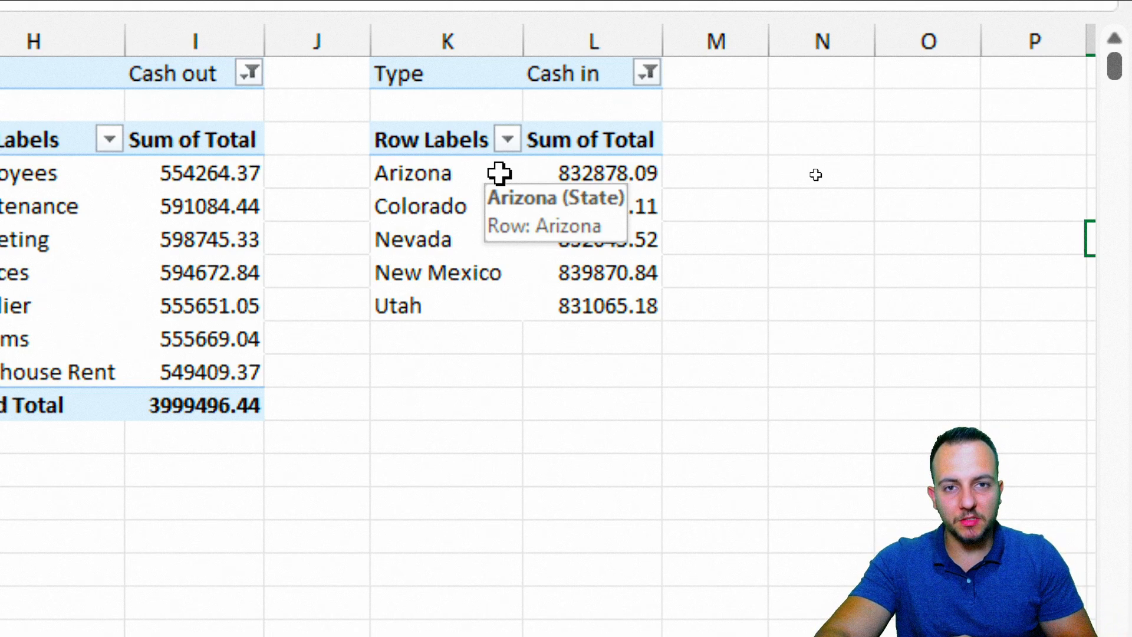
pyautogui.moveTo(454, 141); pyautogui.dragTo(597, 312)
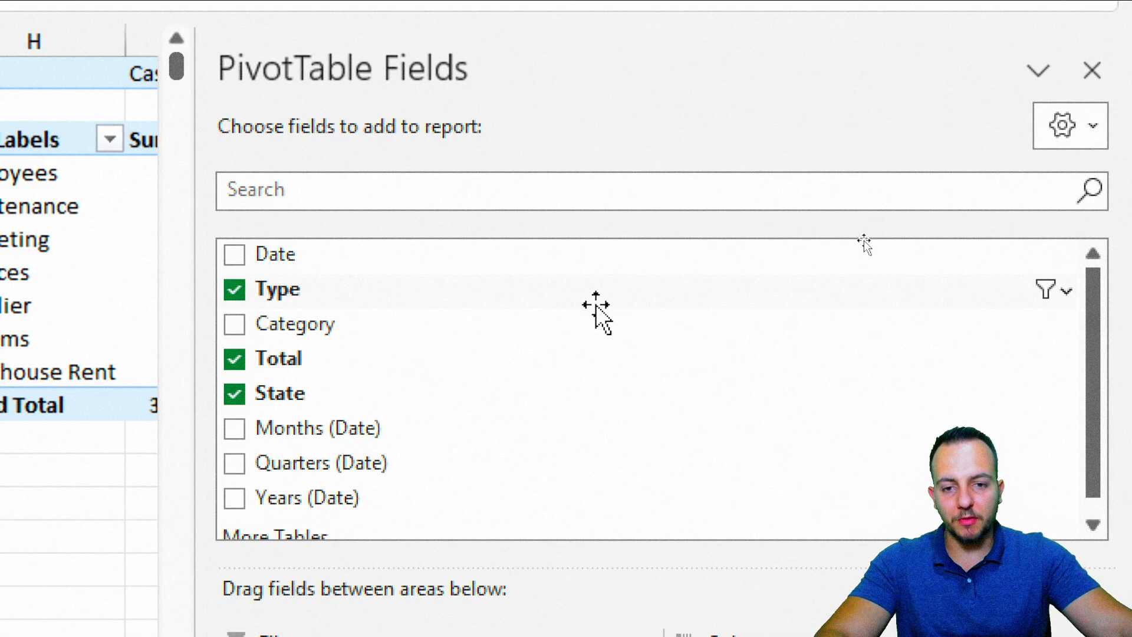
pyautogui.click(1091, 77)
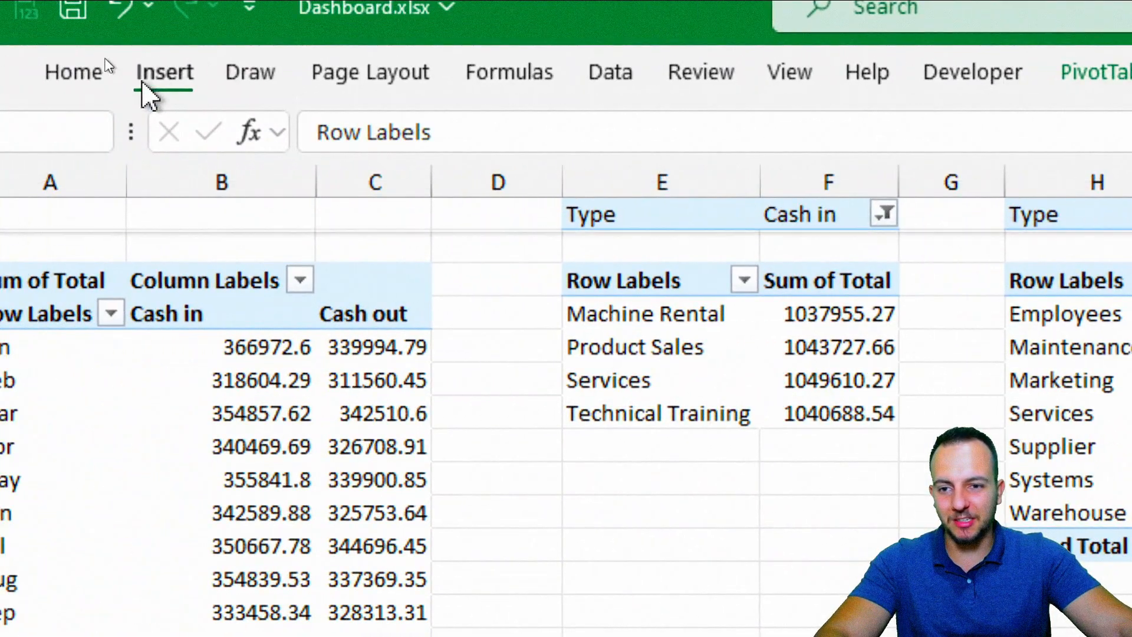
pyautogui.click(145, 80)
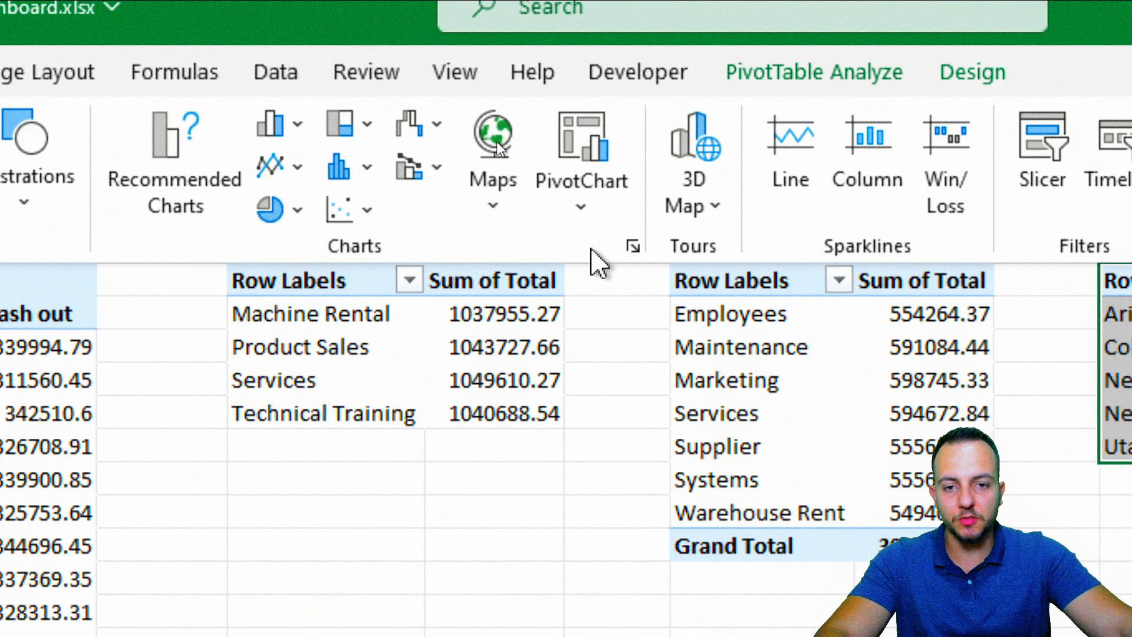
pyautogui.click(505, 201)
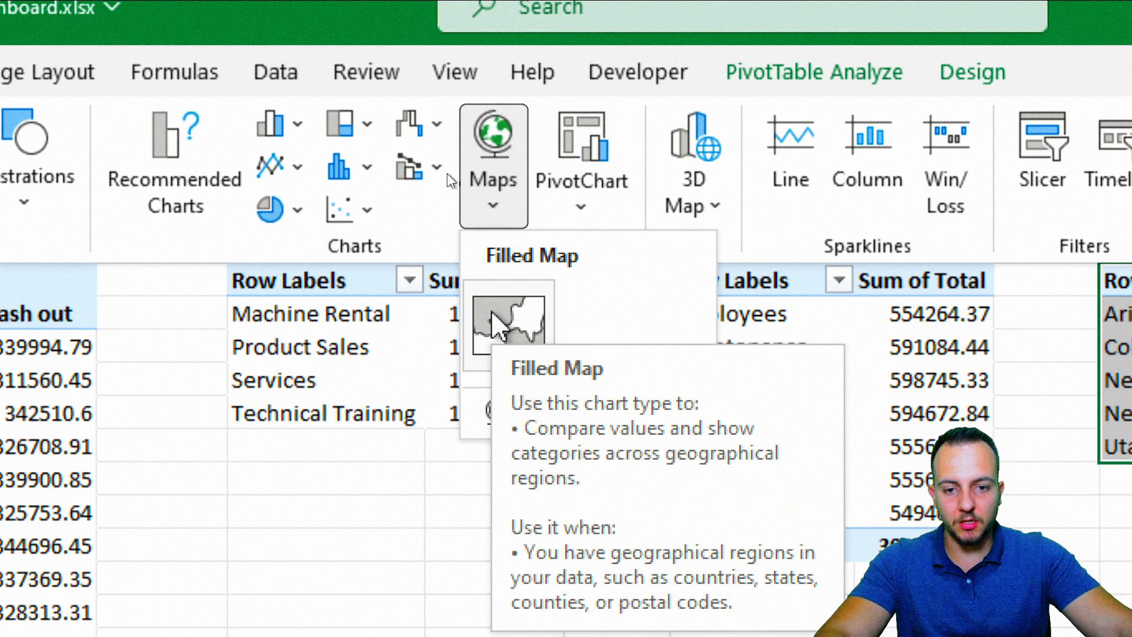
pyautogui.click(504, 318)
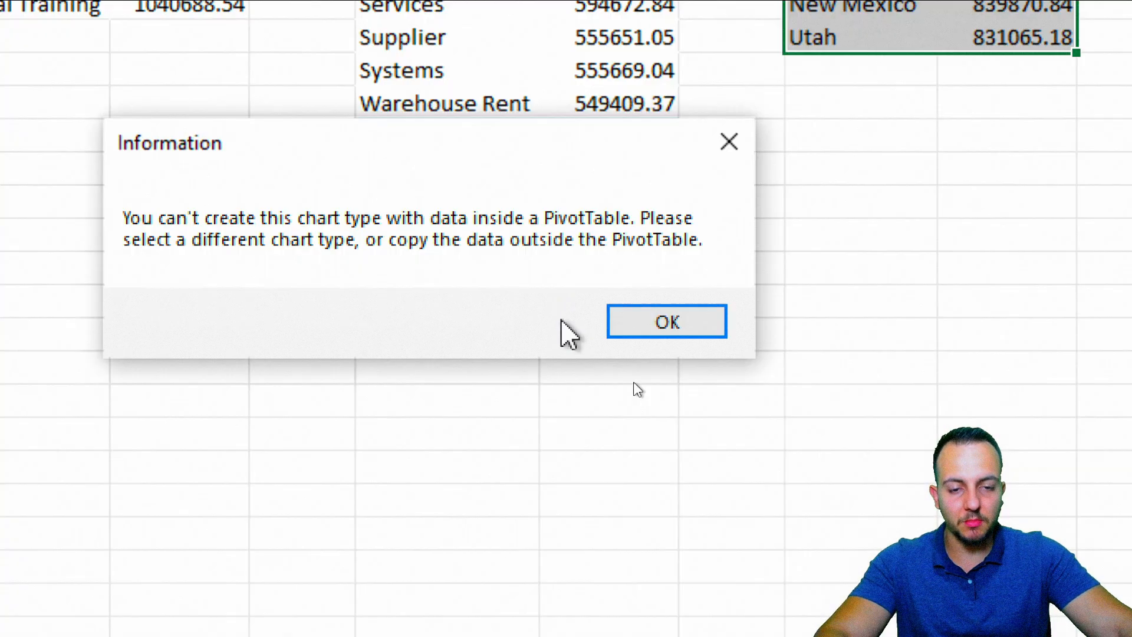
pyautogui.click(713, 321)
pyautogui.click(829, 137)
pyautogui.click(566, 167)
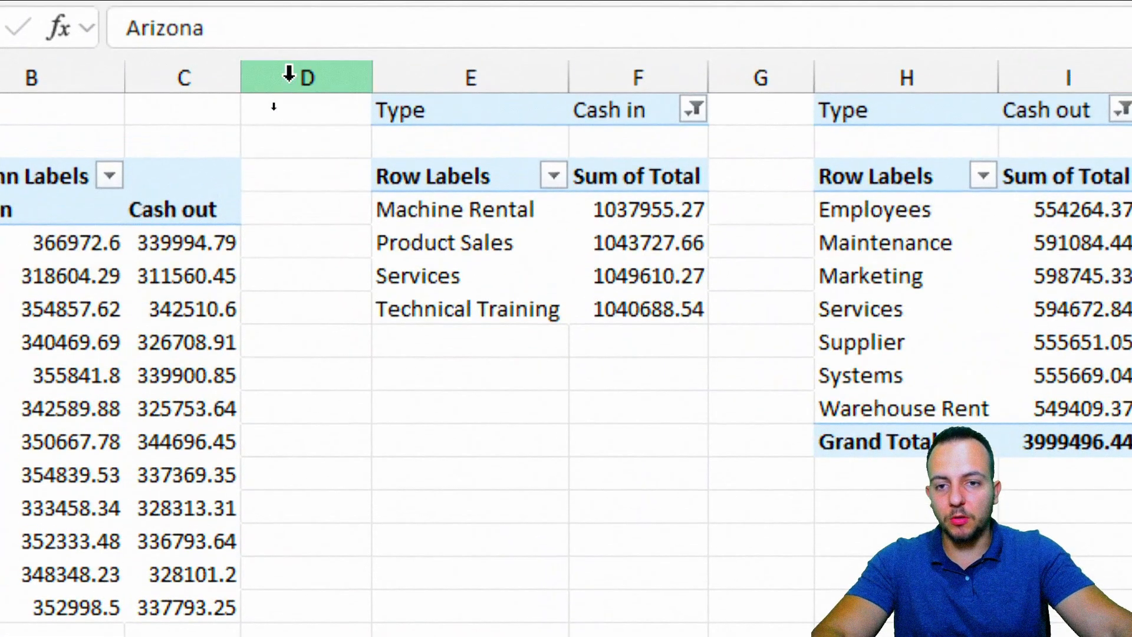
# Insert five blank columns at column D, beside the monthly PivotTable, and narrow column D to a thin spacer
pyautogui.click(289, 75)
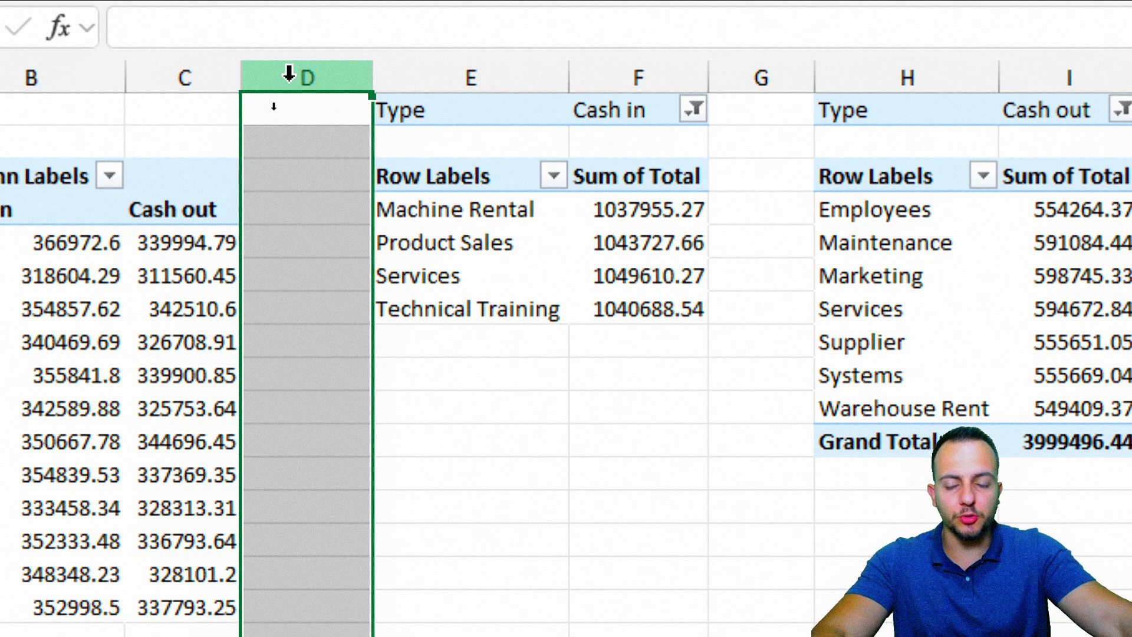
pyautogui.rightClick(289, 73)
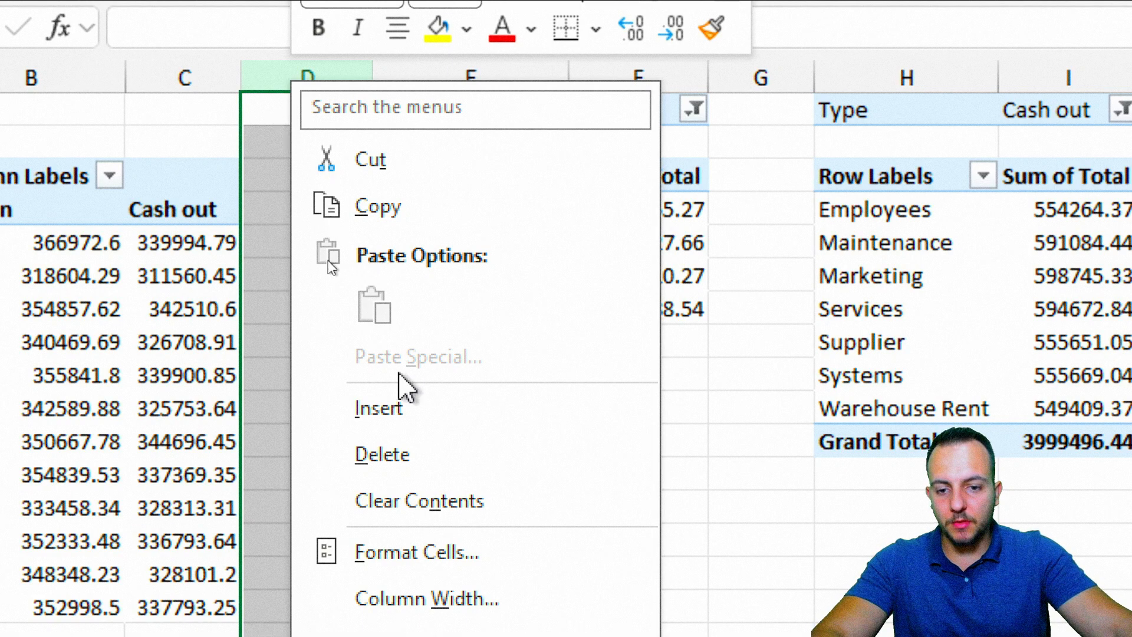
pyautogui.click(388, 397)
pyautogui.rightClick(321, 83)
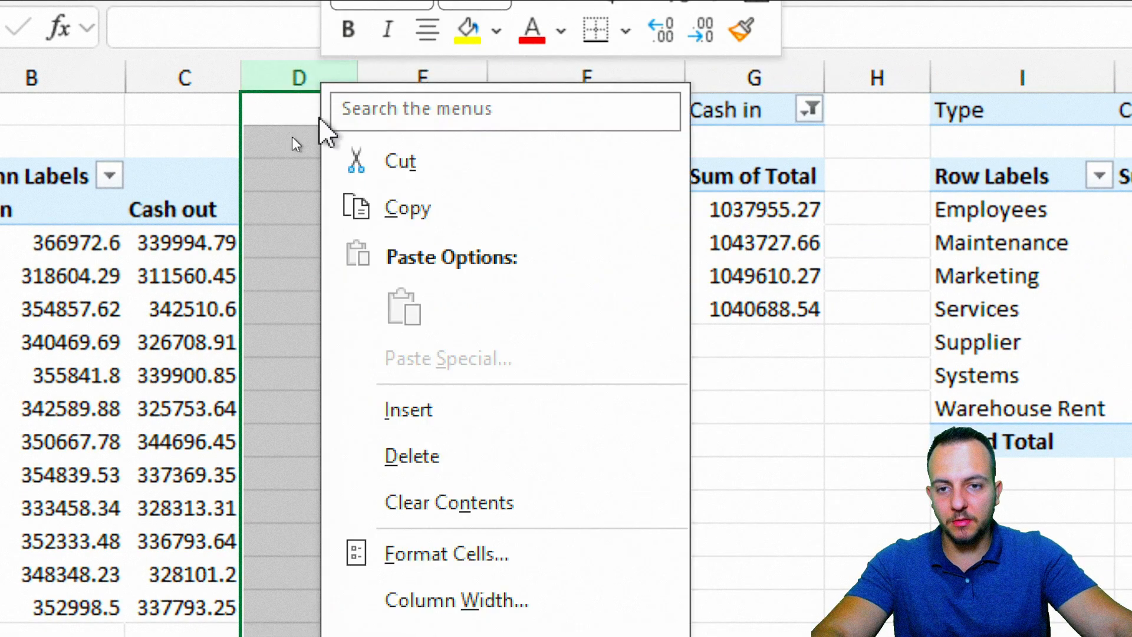
pyautogui.click(429, 419)
pyautogui.rightClick(343, 82)
pyautogui.click(417, 412)
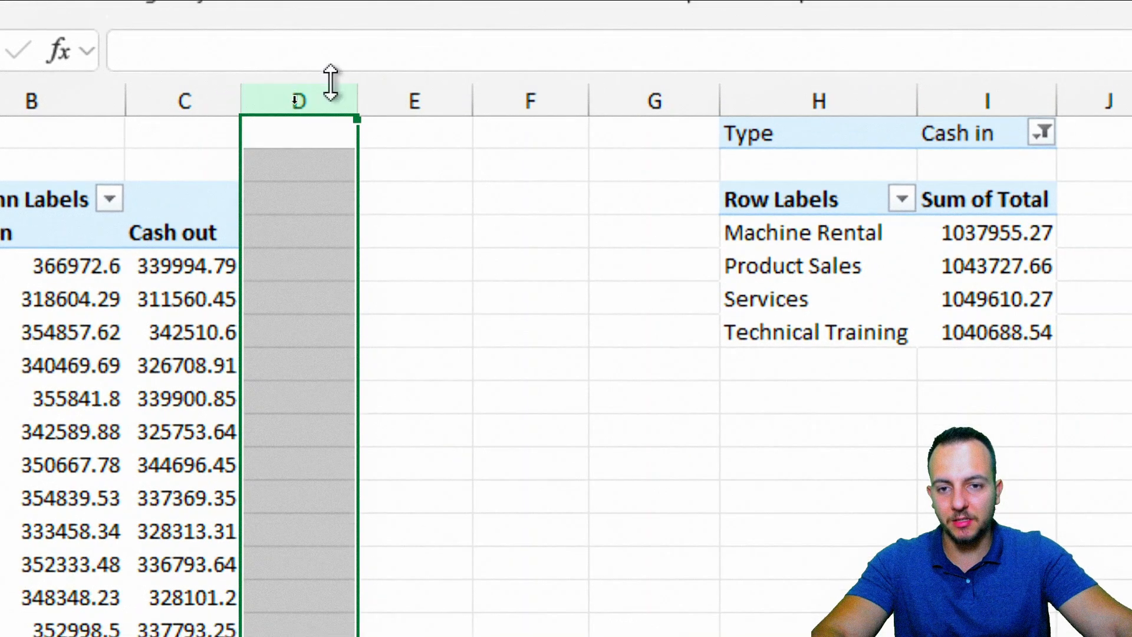
pyautogui.rightClick(330, 83)
pyautogui.click(425, 414)
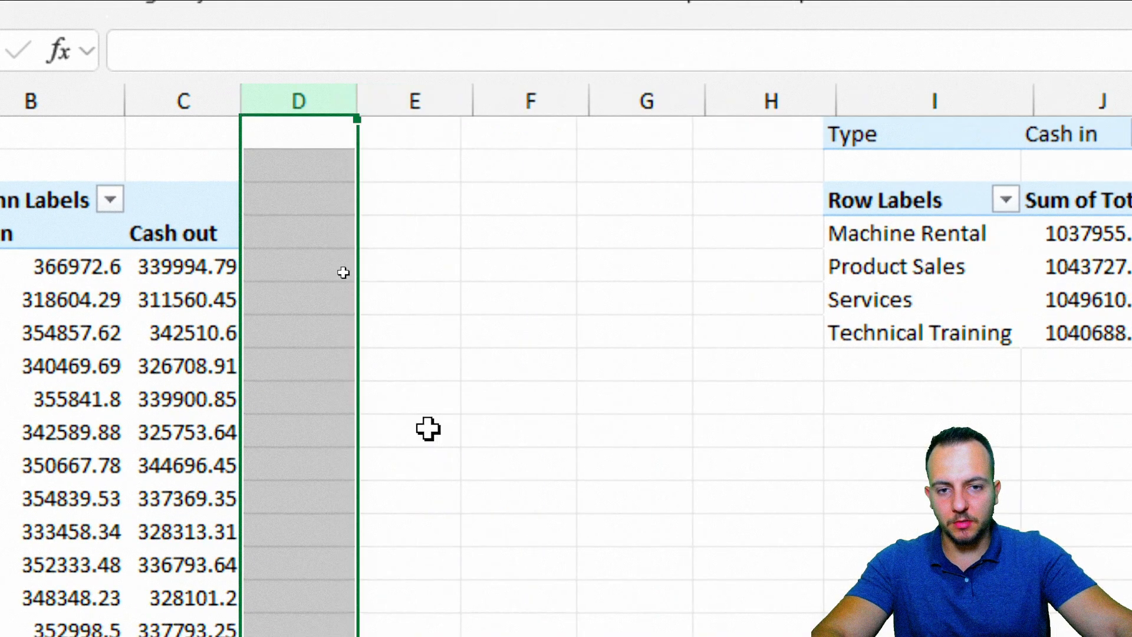
pyautogui.rightClick(350, 101)
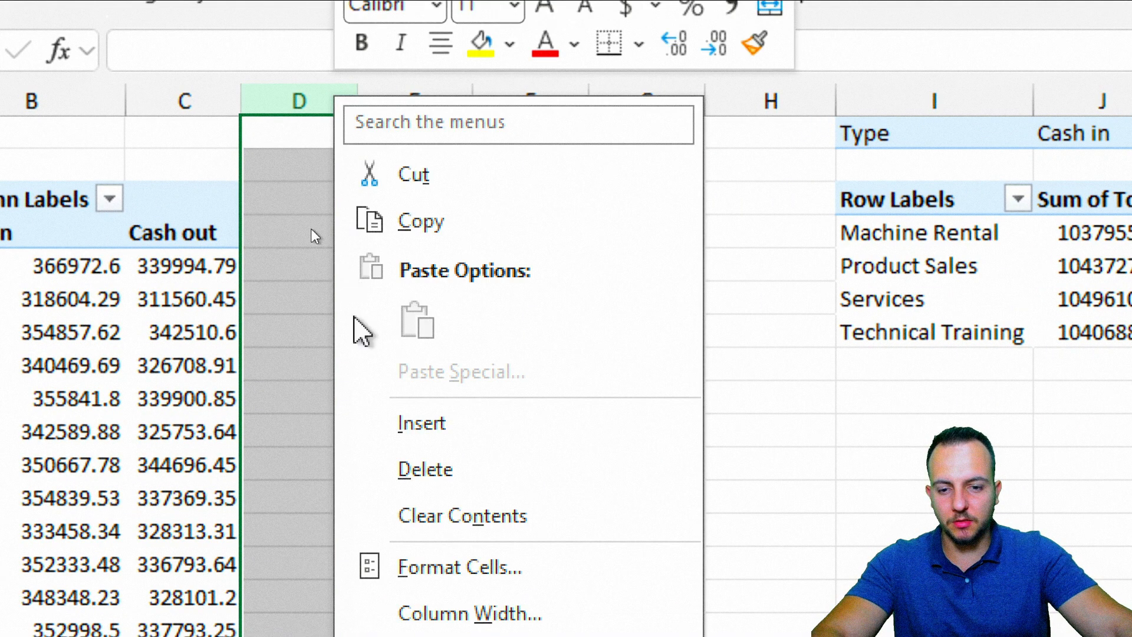
pyautogui.click(465, 434)
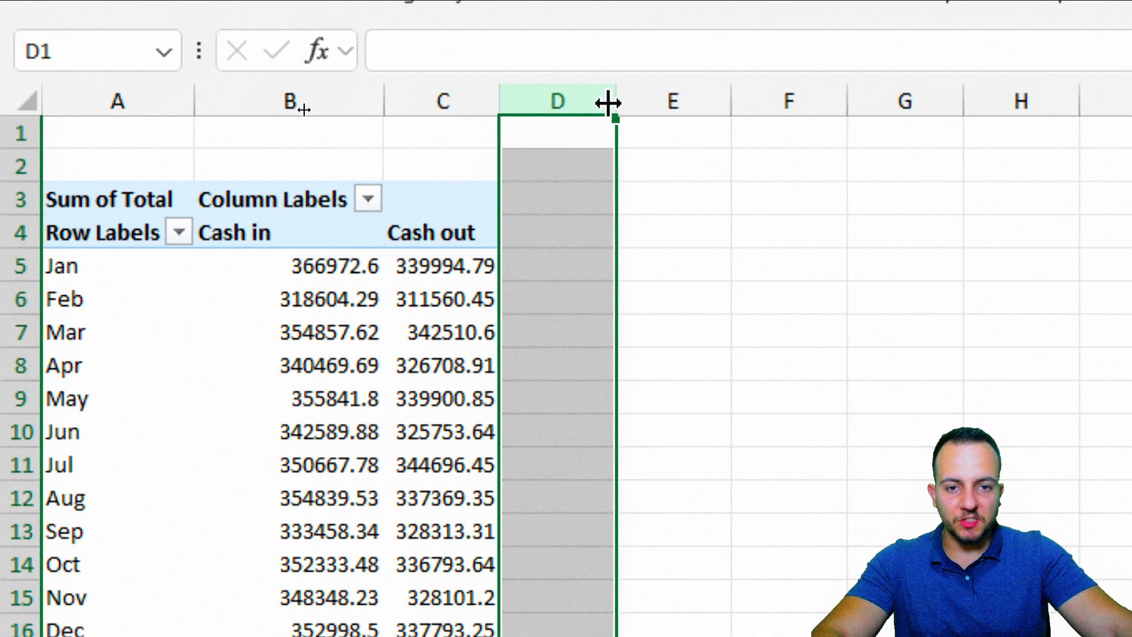
pyautogui.moveTo(611, 104); pyautogui.dragTo(612, 104)
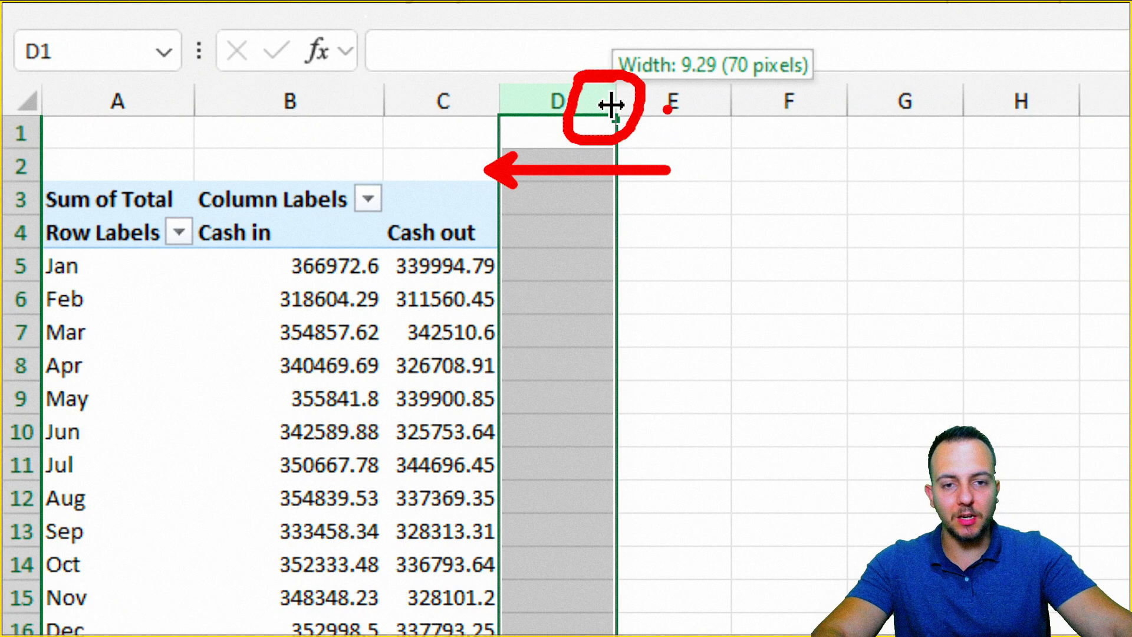
pyautogui.moveTo(612, 103)
pyautogui.mouseDown()
pyautogui.moveTo(551, 270)
pyautogui.moveTo(535, 236)
pyautogui.moveTo(525, 245)
pyautogui.mouseUp()
# Enter =A5 in cell E5 and fill the formula down to E16 to link the month names
pyautogui.click(614, 276)
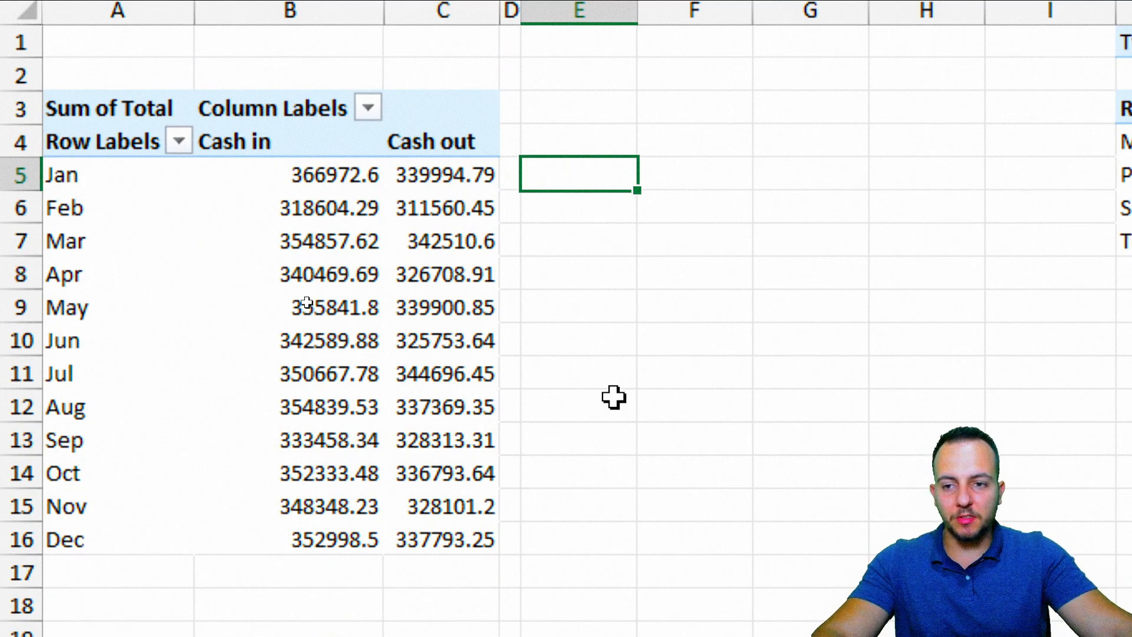
pyautogui.write('=')
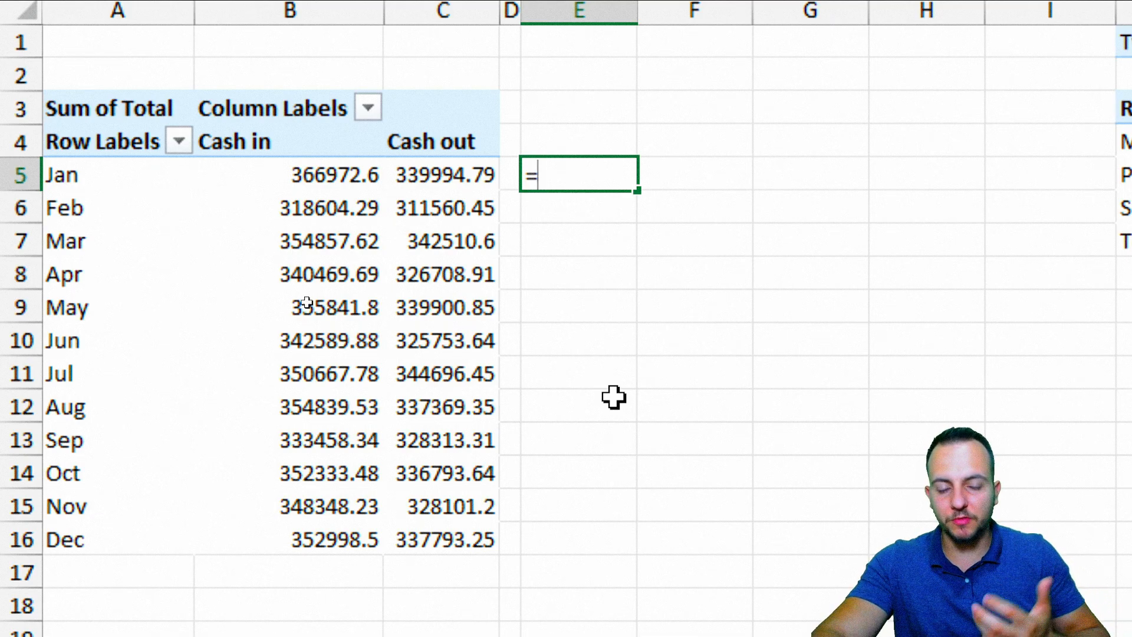
pyautogui.write('a5')
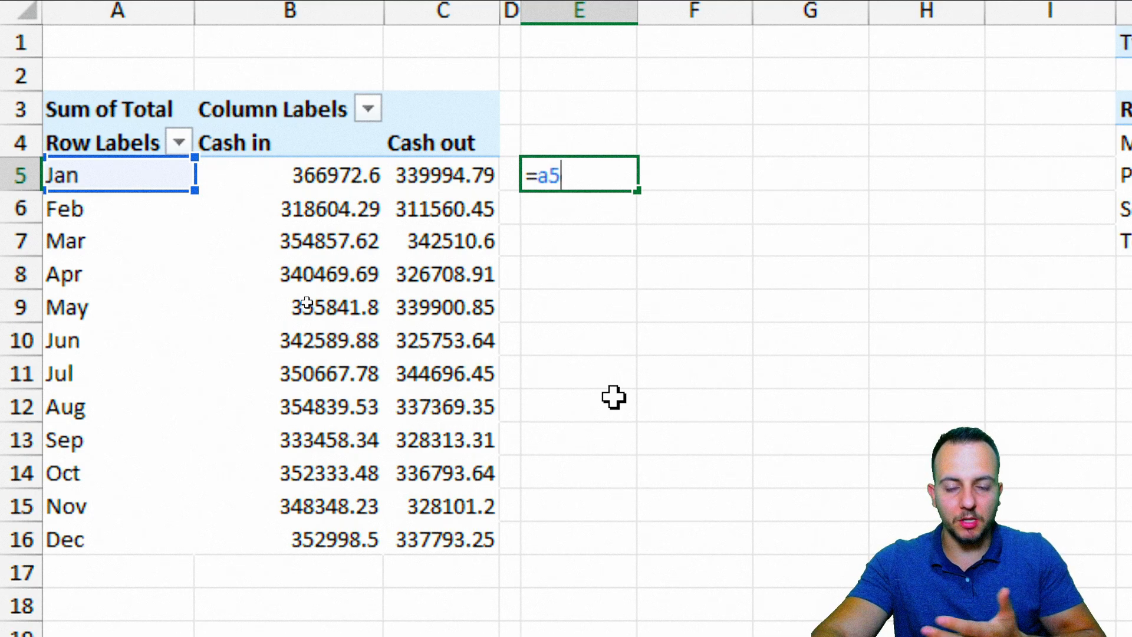
pyautogui.press('Return')
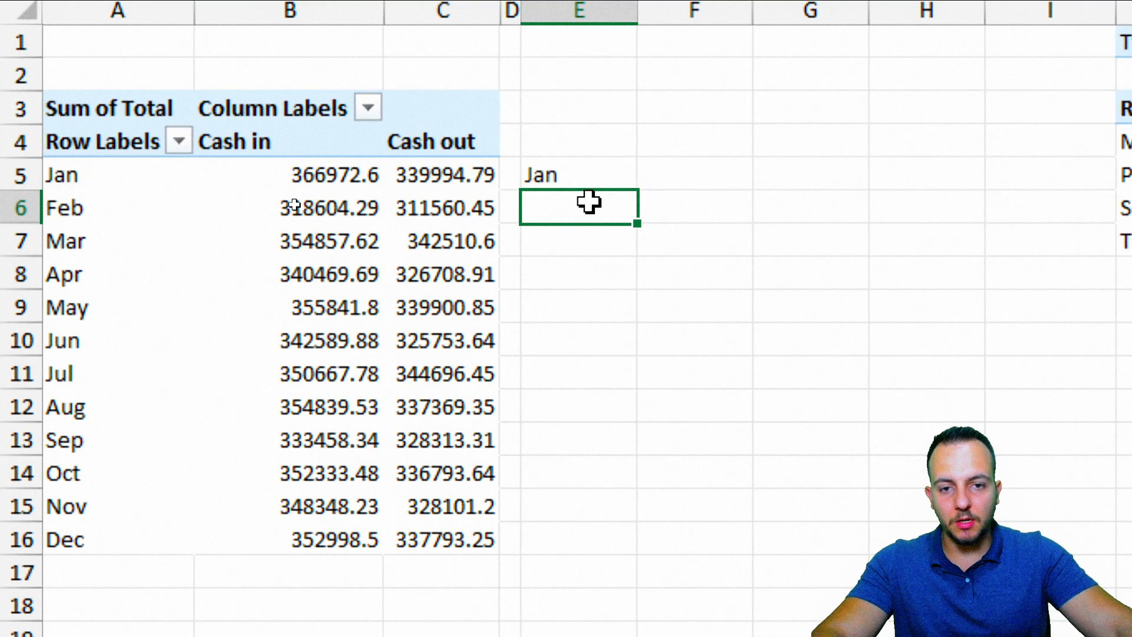
pyautogui.click(581, 177)
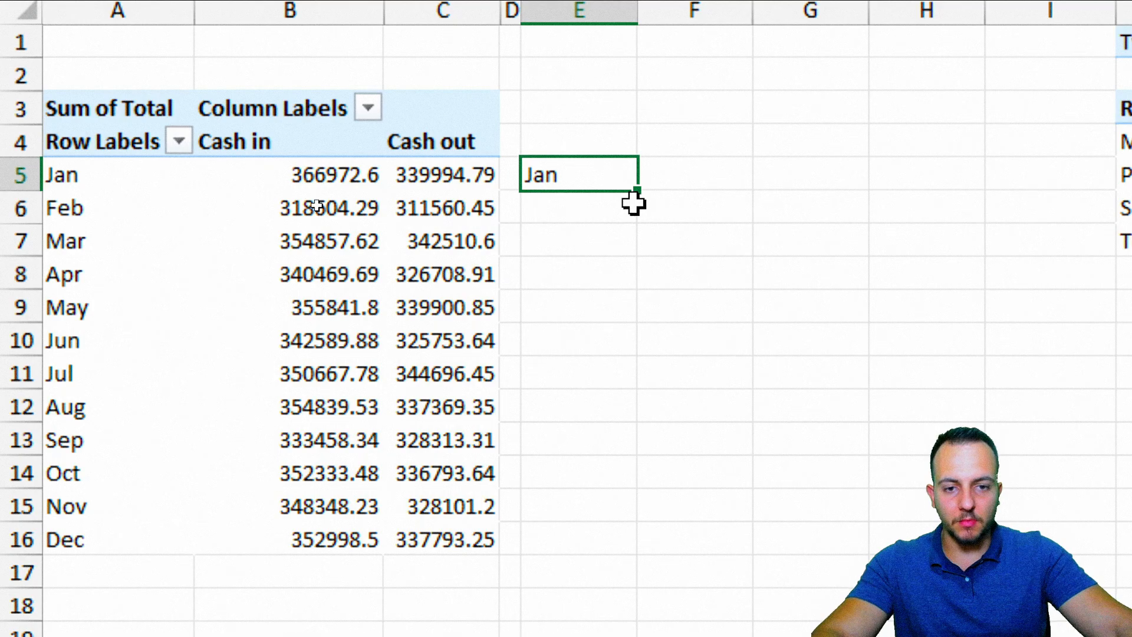
pyautogui.hotkey('ctrl', '2')
pyautogui.moveTo(657, 159); pyautogui.dragTo(620, 160)
pyautogui.moveTo(635, 322); pyautogui.dragTo(646, 235)
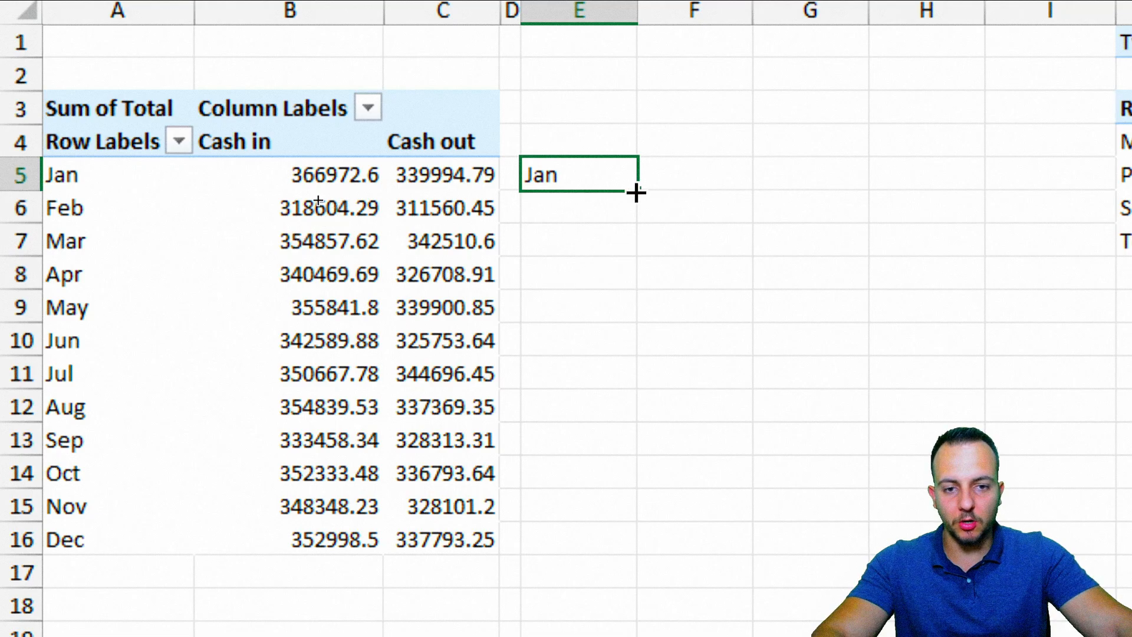
pyautogui.moveTo(637, 193); pyautogui.dragTo(609, 543)
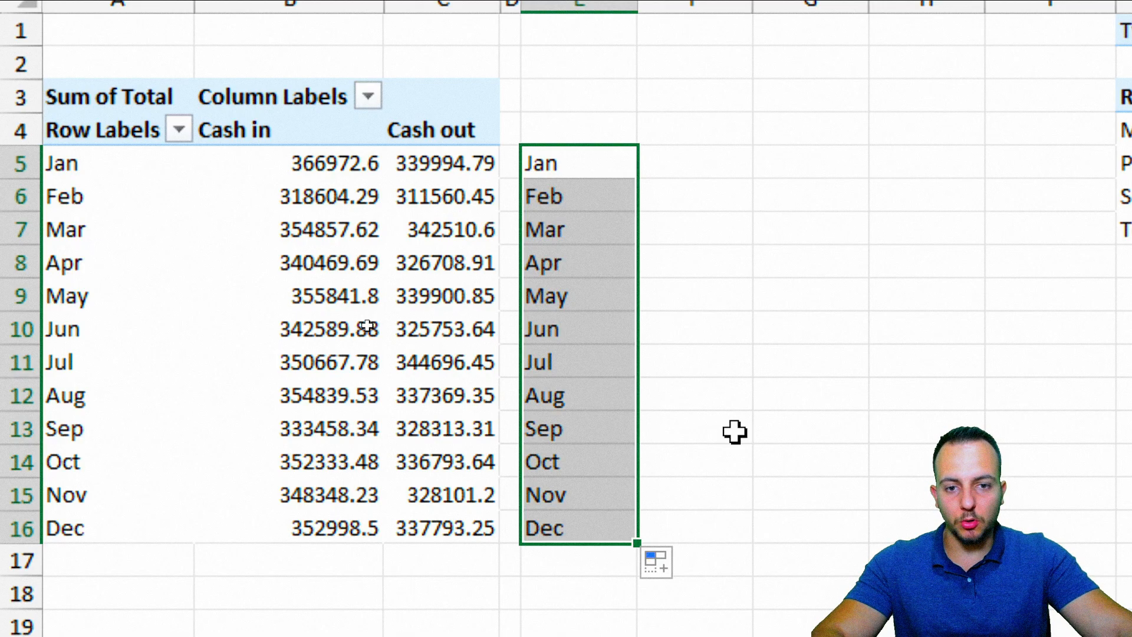
# Copy the formulas in E5:E16 into columns F and G, starting at row 5, to link the cash in and cash out values
pyautogui.hotkey('ctrl', 'c')
pyautogui.click(684, 167)
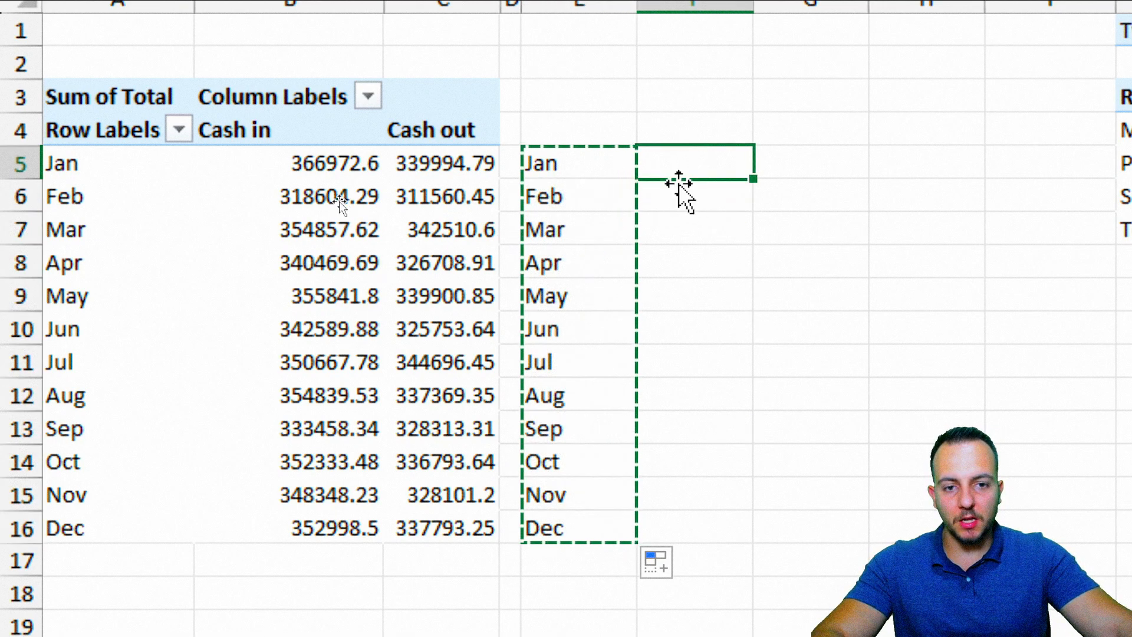
pyautogui.hotkey('ctrl', 'v')
pyautogui.click(821, 154)
pyautogui.hotkey('ctrl', 'v')
pyautogui.press('Escape')
# Enter the headers Month, Cash IN and Cash OUT in cells E4 to G4 above the linked data
pyautogui.click(561, 131)
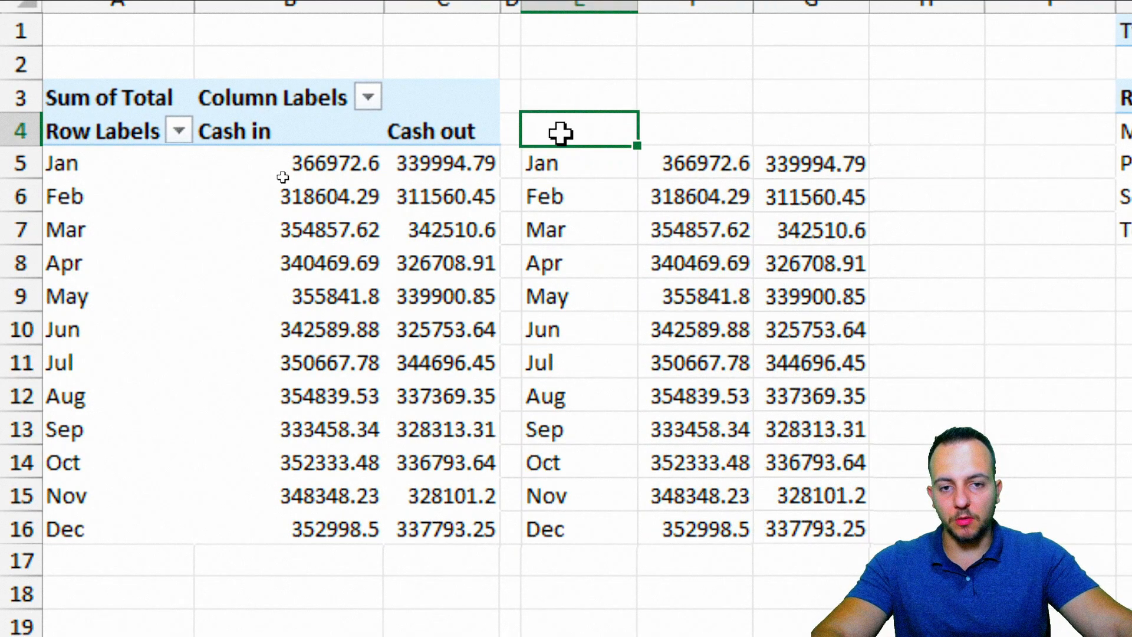
pyautogui.write('Months')
pyautogui.press('BackSpace')
pyautogui.press('Tab')
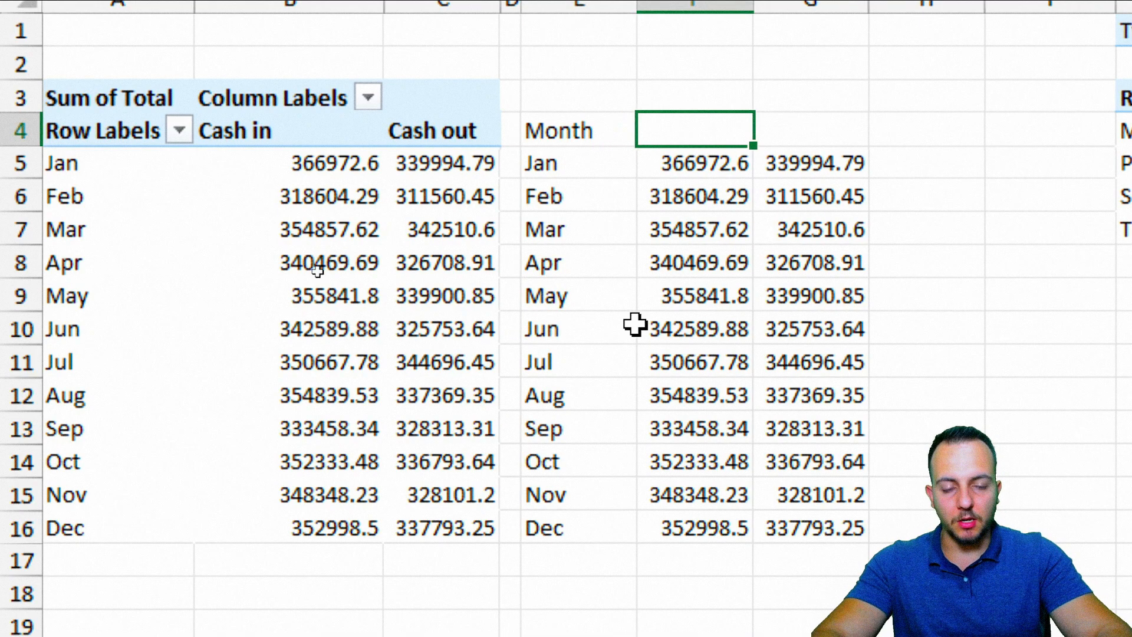
pyautogui.write('Cash IN')
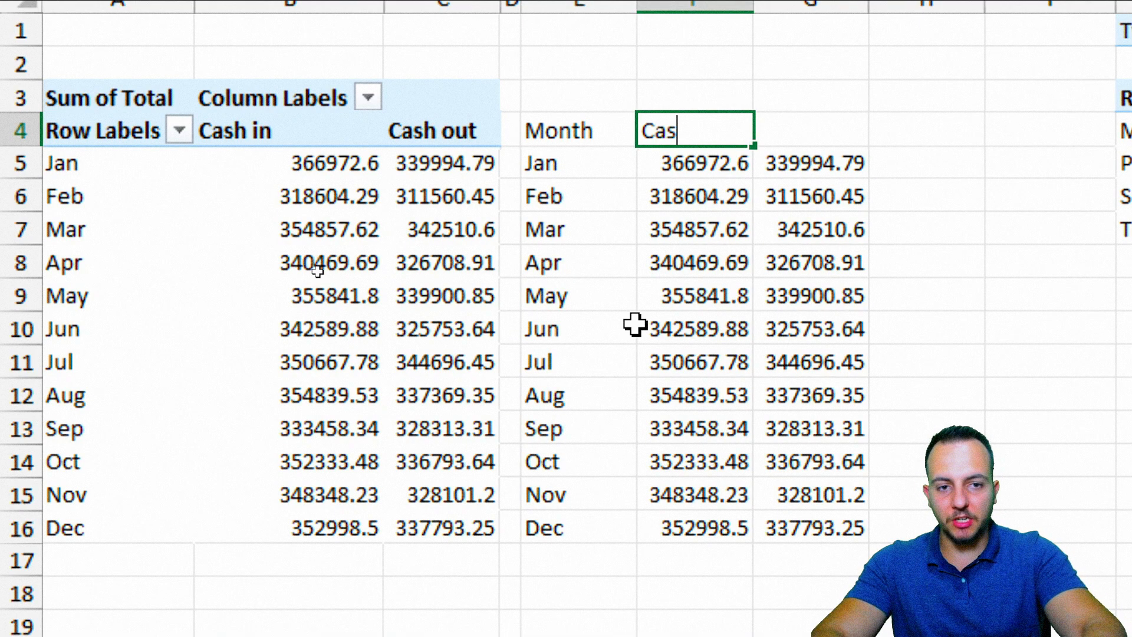
pyautogui.press('Tab')
pyautogui.write('Cash OUT')
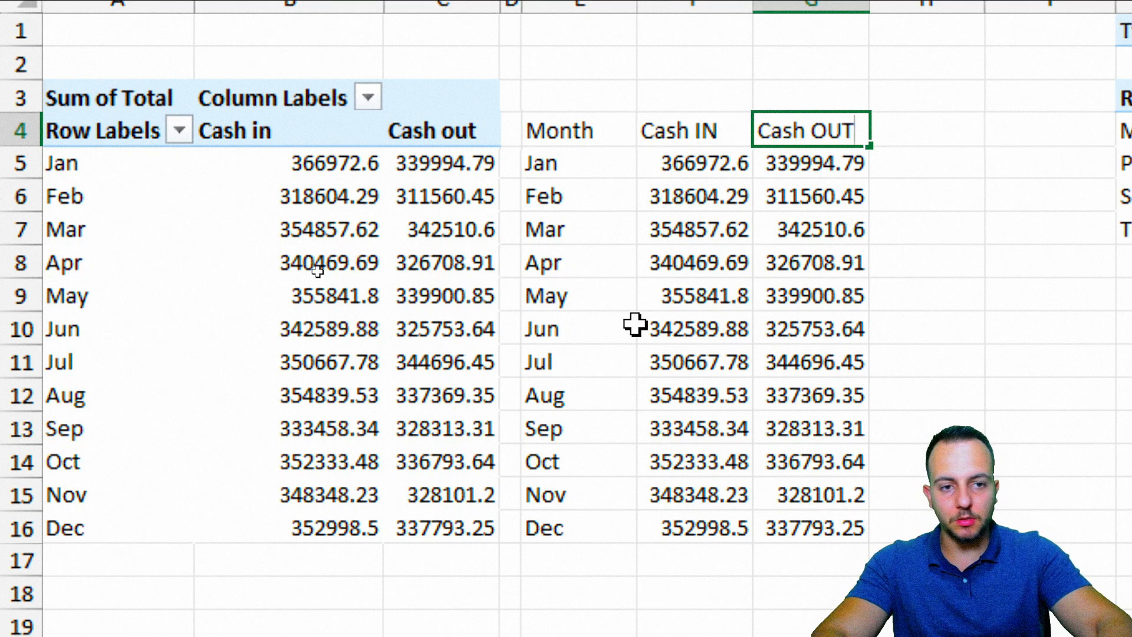
pyautogui.press('Return')
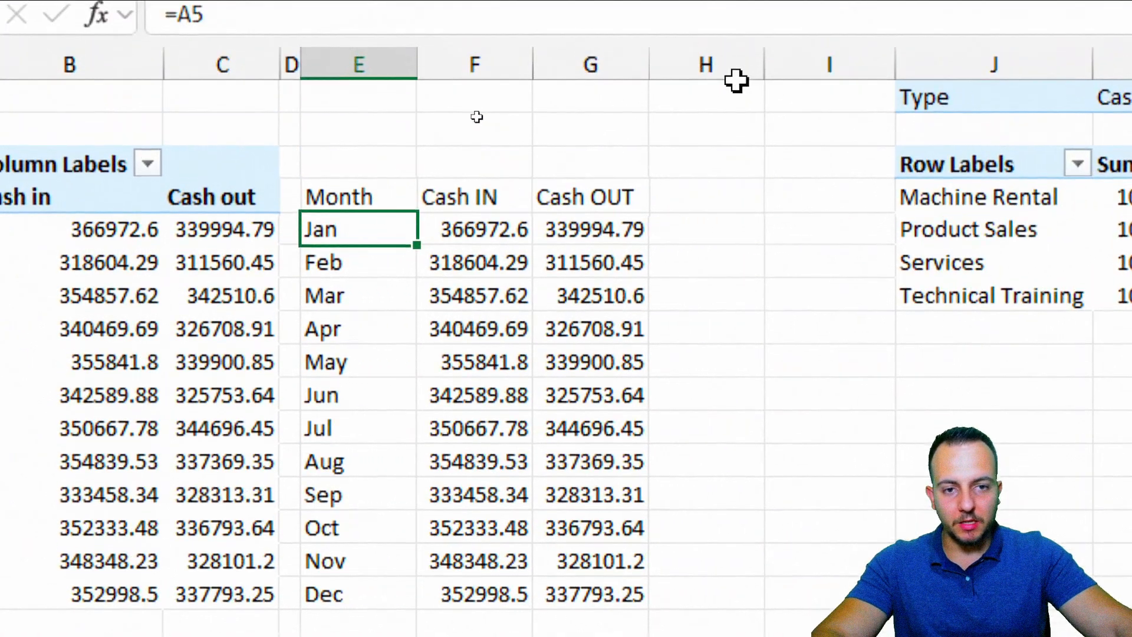
# Enter the header Balance in cell H4, beside the Cash OUT header
pyautogui.click(731, 5)
pyautogui.click(728, 209)
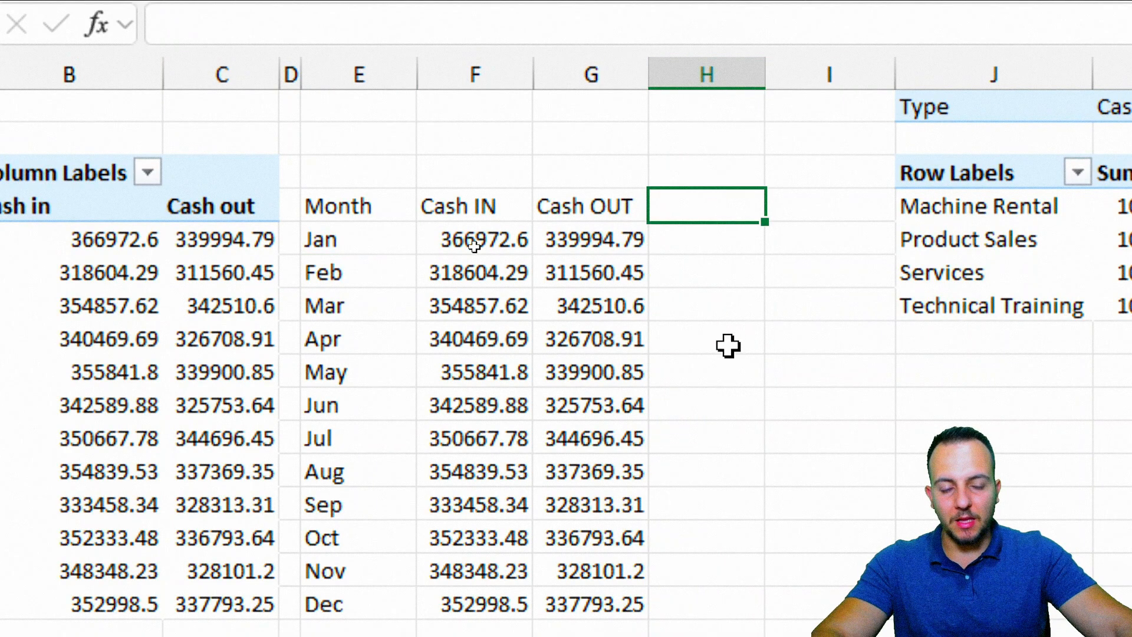
pyautogui.write('Balance')
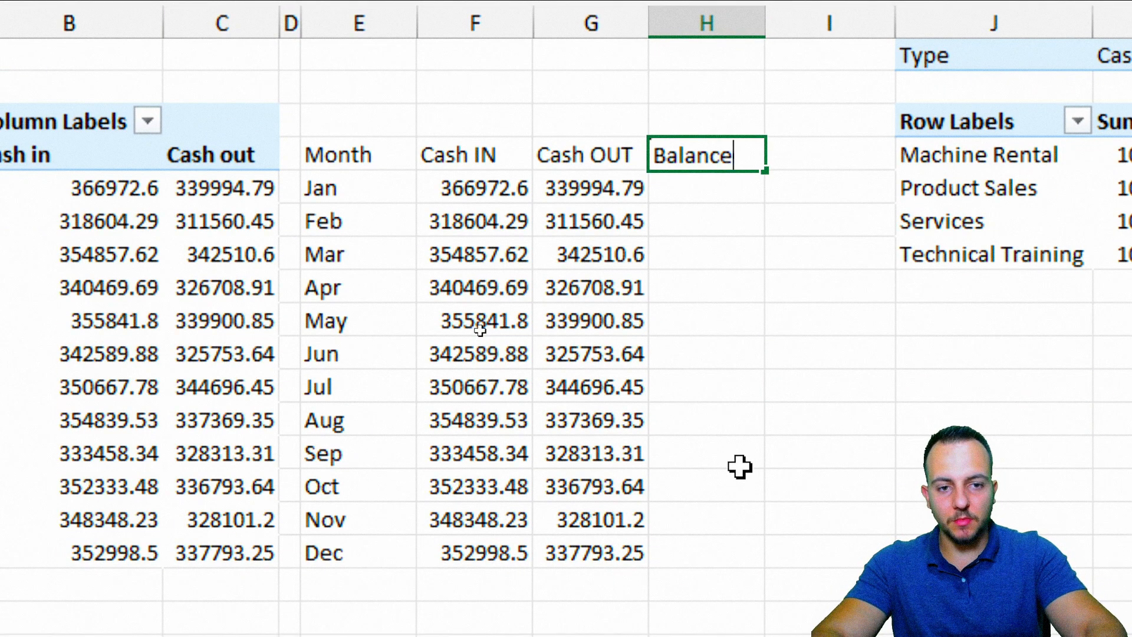
pyautogui.press('Return')
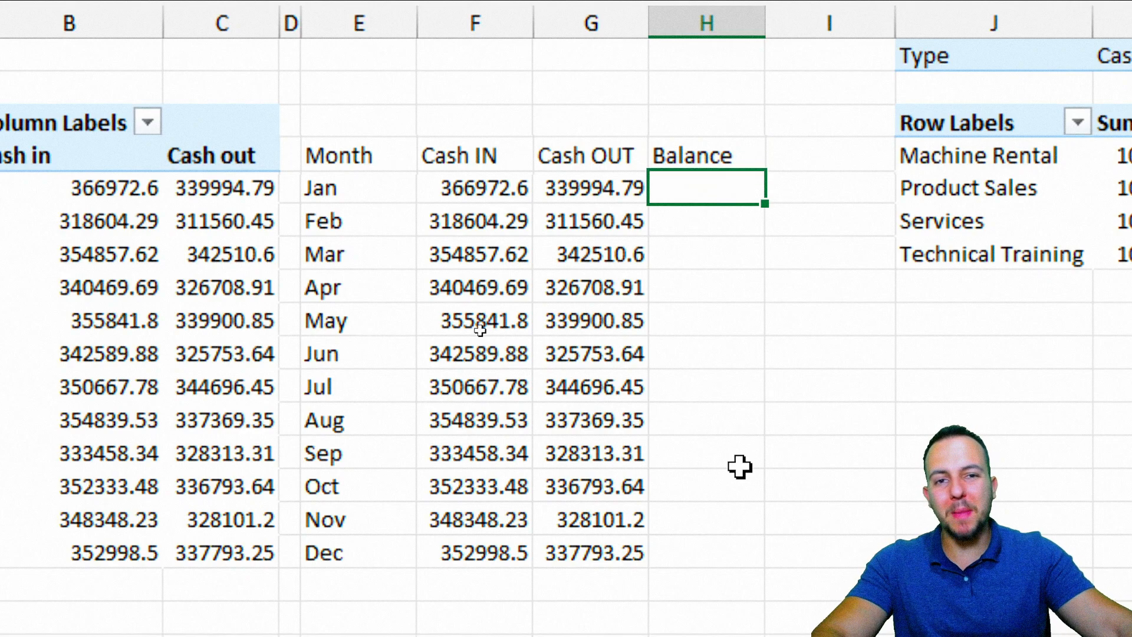
# Enter =F5-G5 in cell H5 to calculate January's balance
pyautogui.write('=')
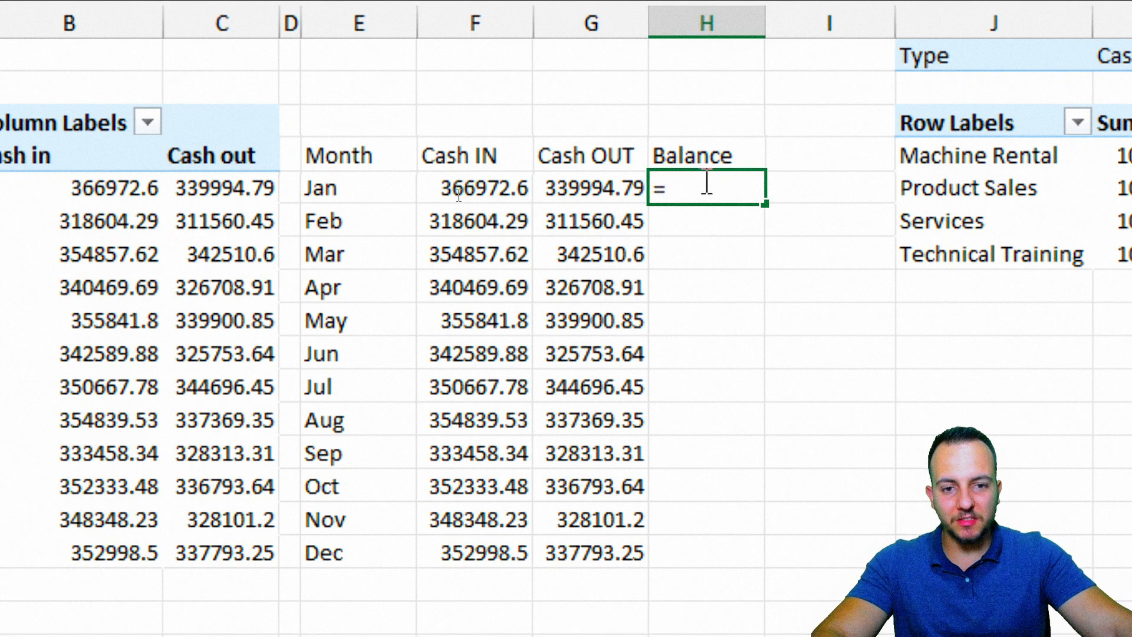
pyautogui.press('Escape')
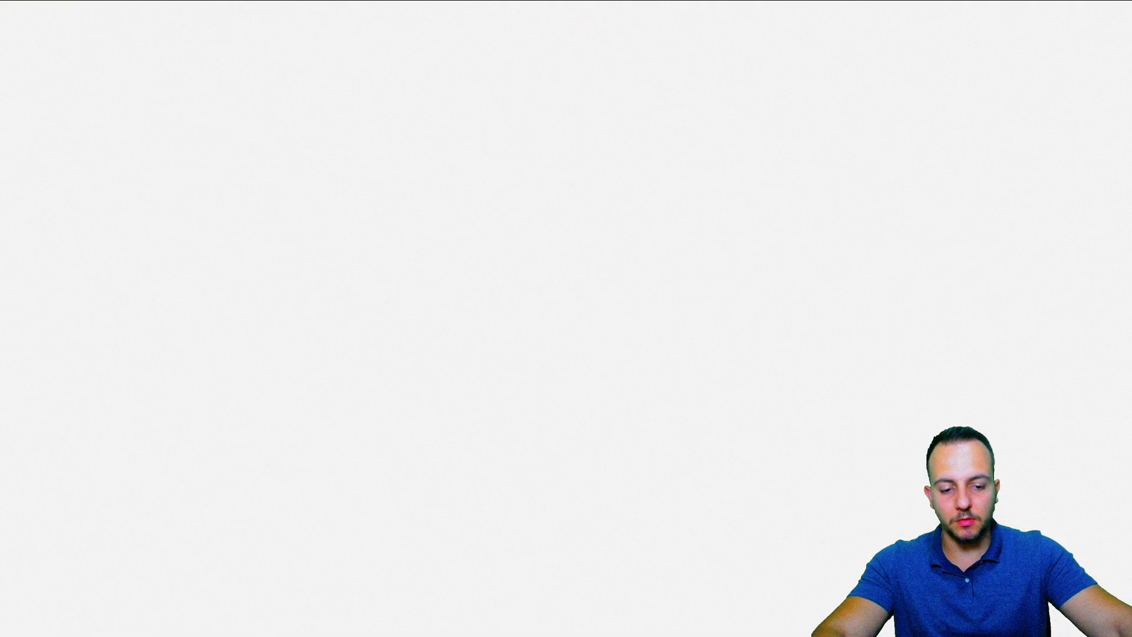
pyautogui.write('=')
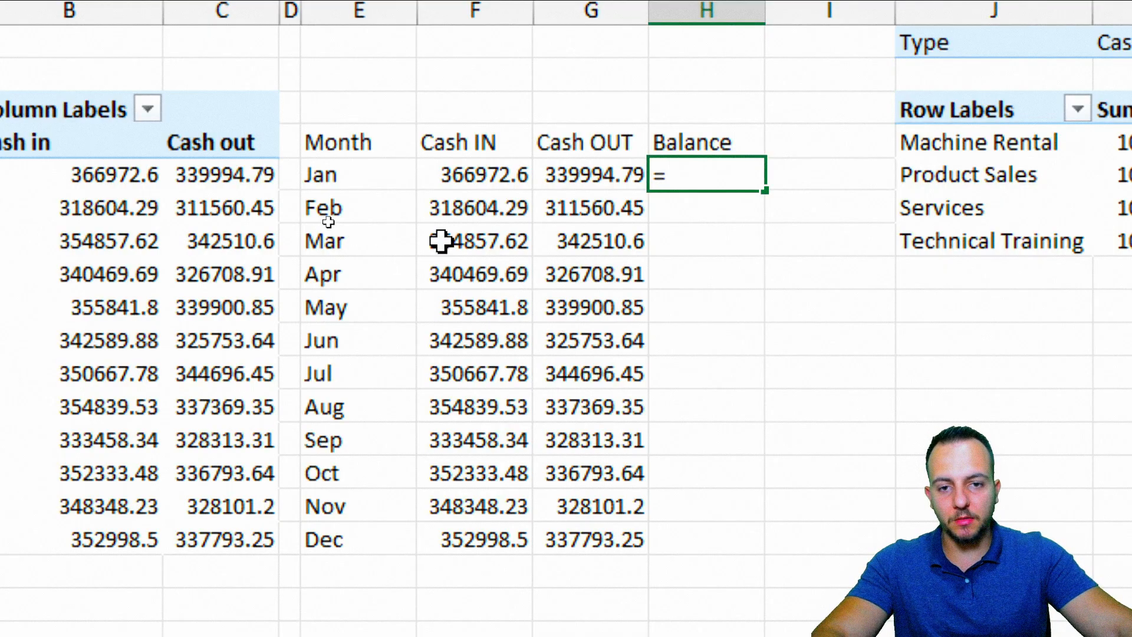
pyautogui.click(443, 175)
pyautogui.write('-')
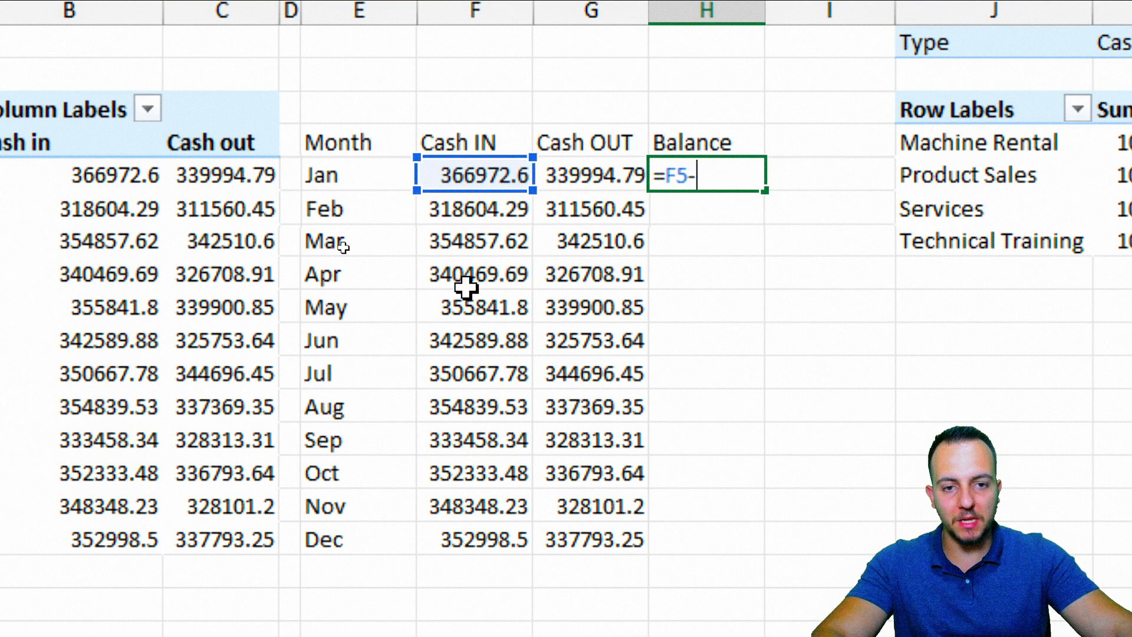
pyautogui.click(612, 165)
pyautogui.press('Return')
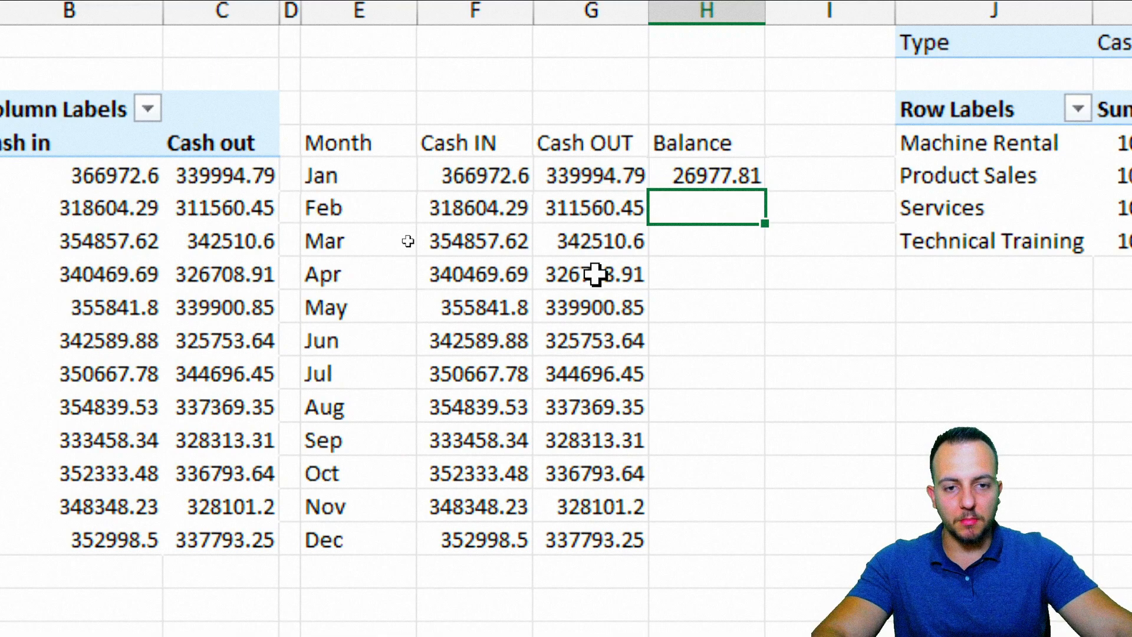
# Enter the running balance formula =F6-G6+H5 in cell H6 and fill it down to H16
pyautogui.hotkey('shift', 'space')
pyautogui.click(700, 204)
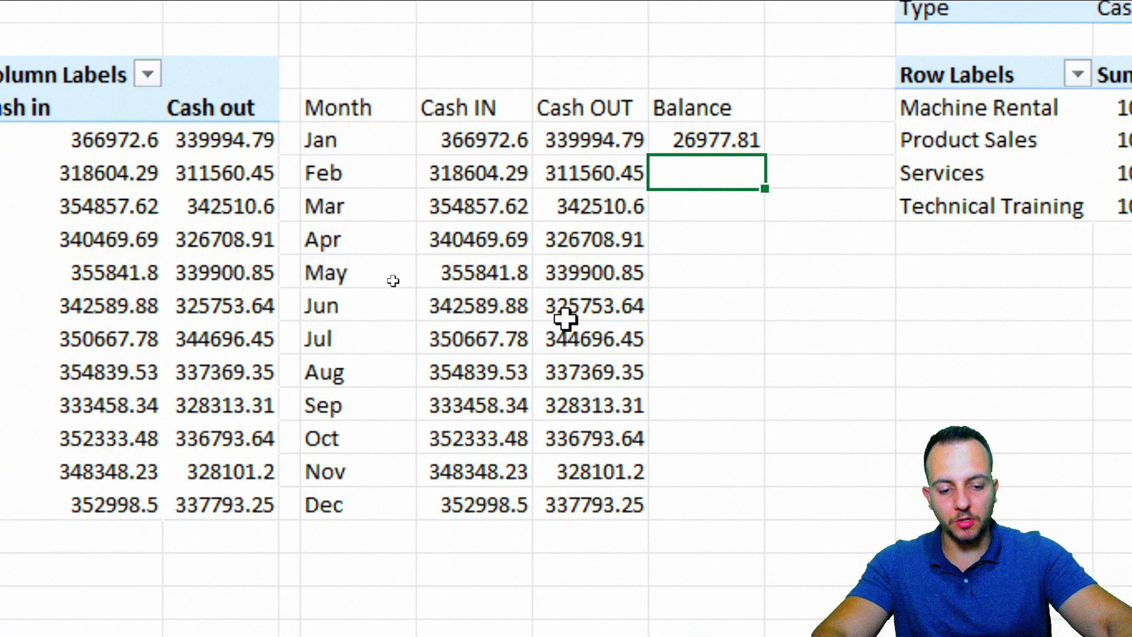
pyautogui.click(467, 177)
pyautogui.write('-')
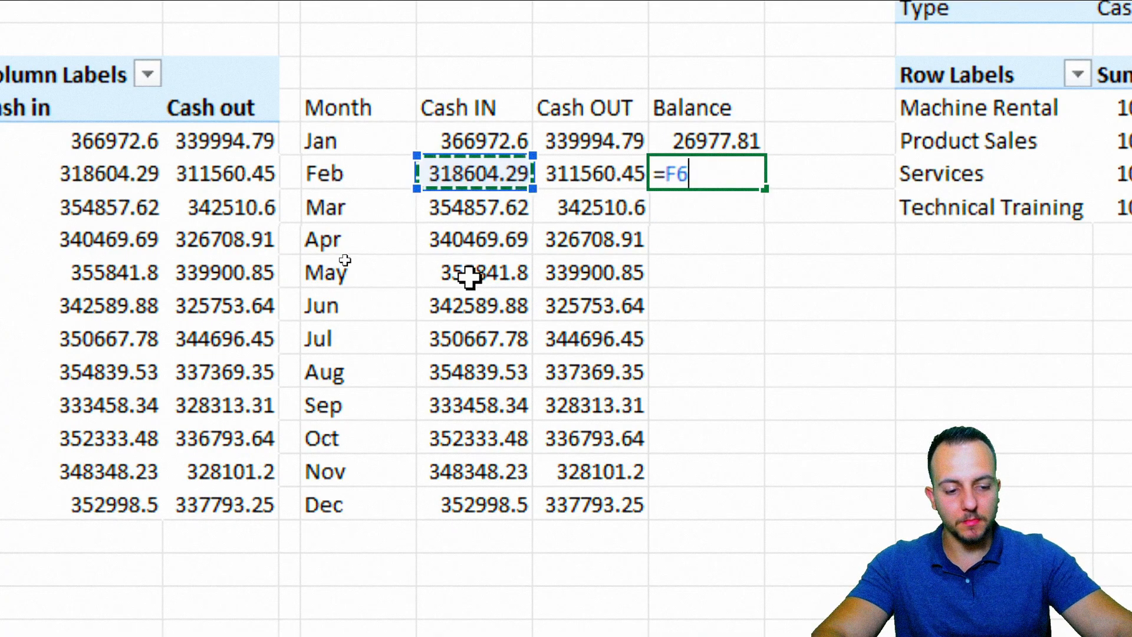
pyautogui.click(578, 177)
pyautogui.write('+')
pyautogui.click(736, 134)
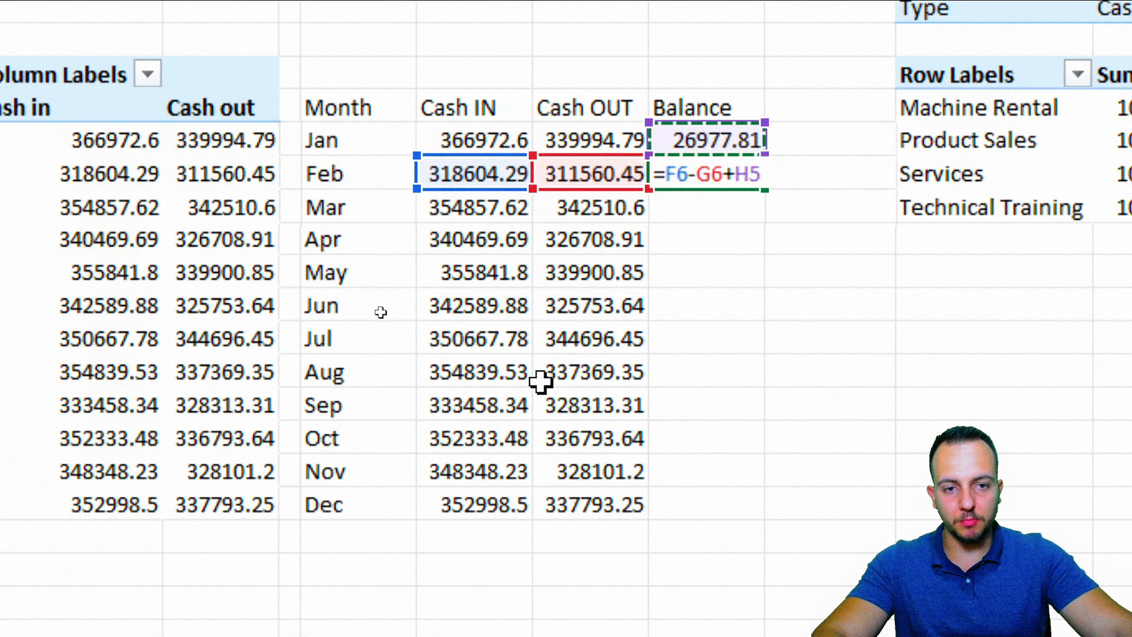
pyautogui.press('Return')
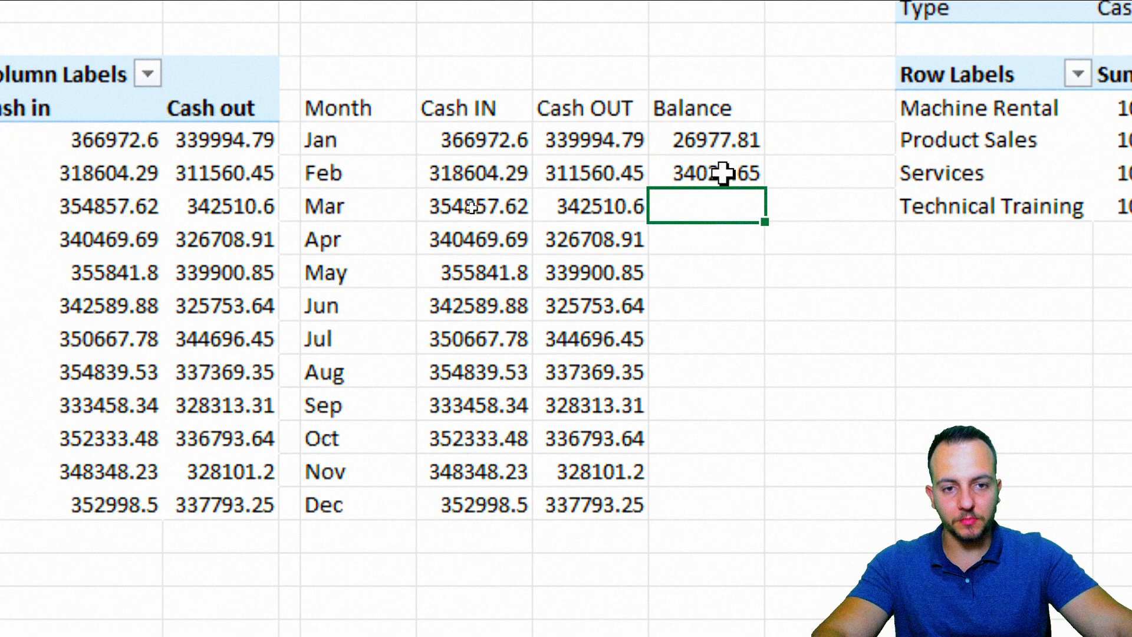
pyautogui.click(723, 176)
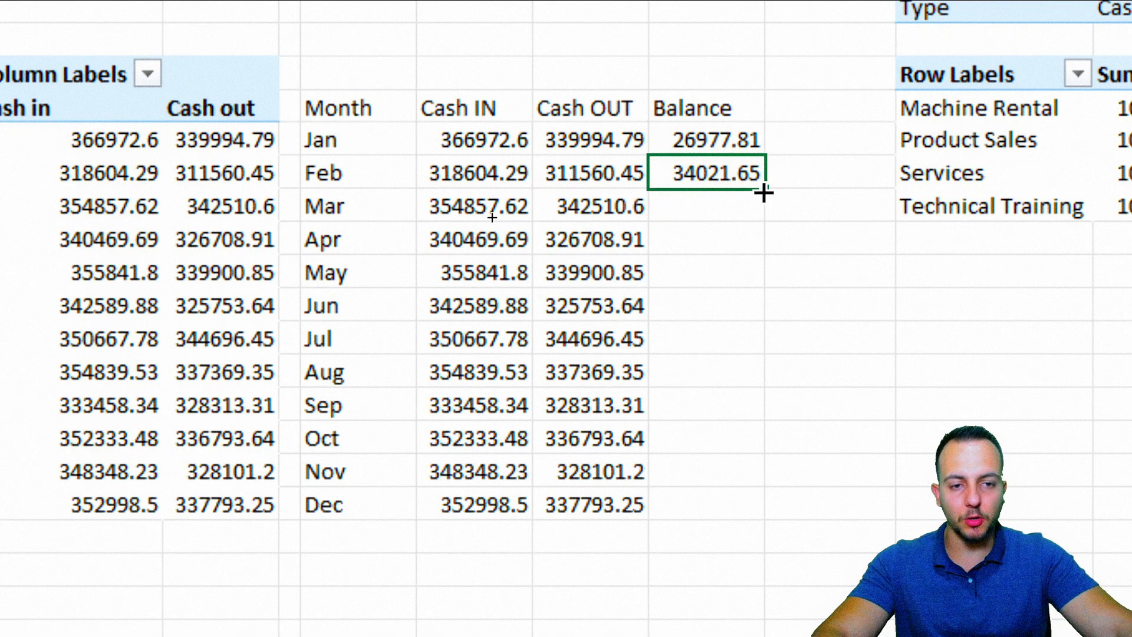
pyautogui.moveTo(764, 190); pyautogui.dragTo(734, 516)
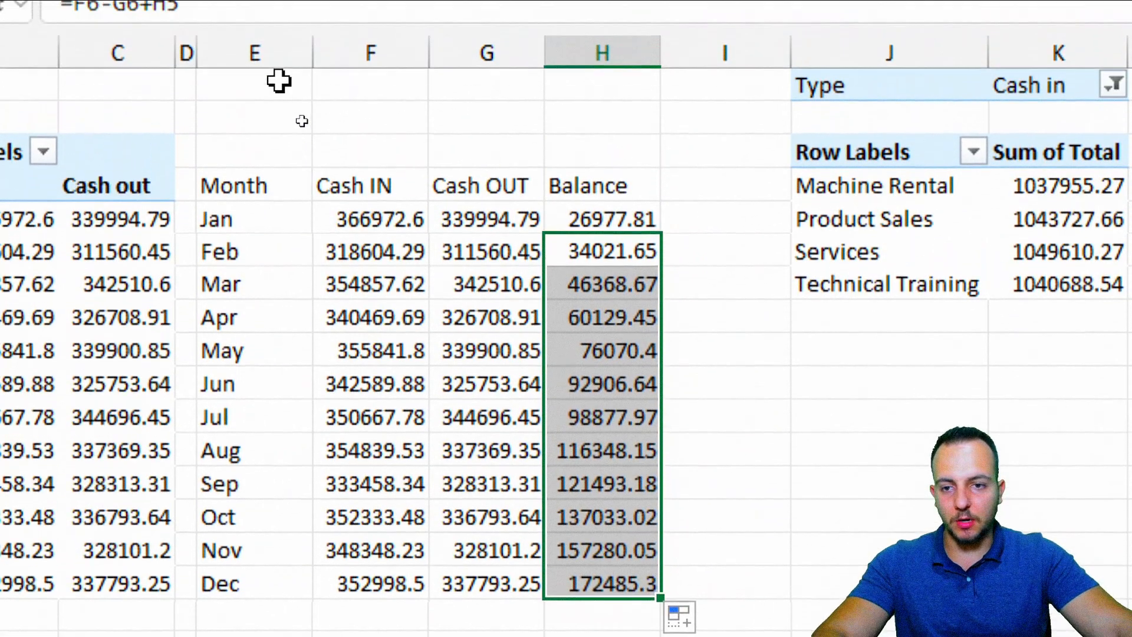
pyautogui.click(277, 59)
pyautogui.click(377, 73)
pyautogui.click(485, 72)
pyautogui.click(592, 73)
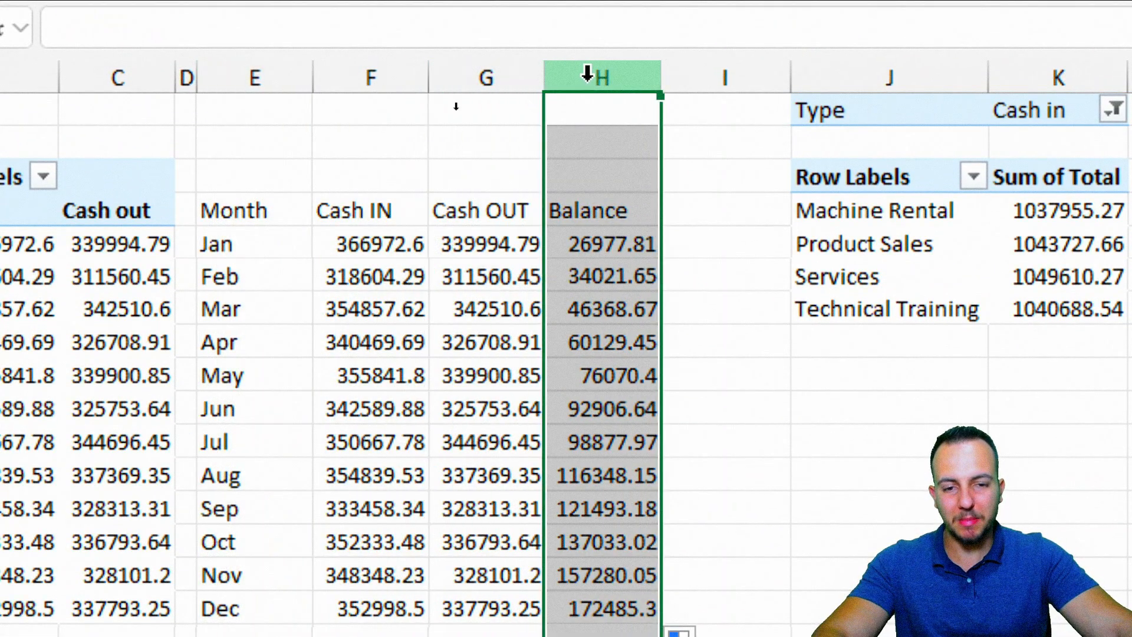
pyautogui.click(601, 222)
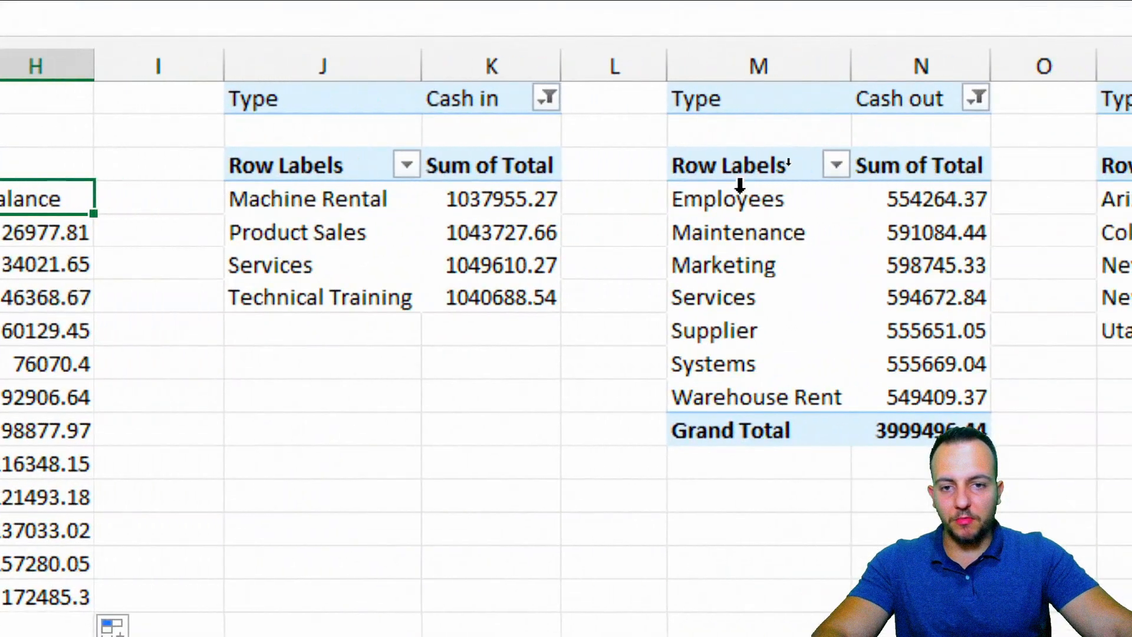
# Insert three blank columns at column L, beside the cash in category PivotTable, and narrow column L to a thin spacer
pyautogui.click(552, 62)
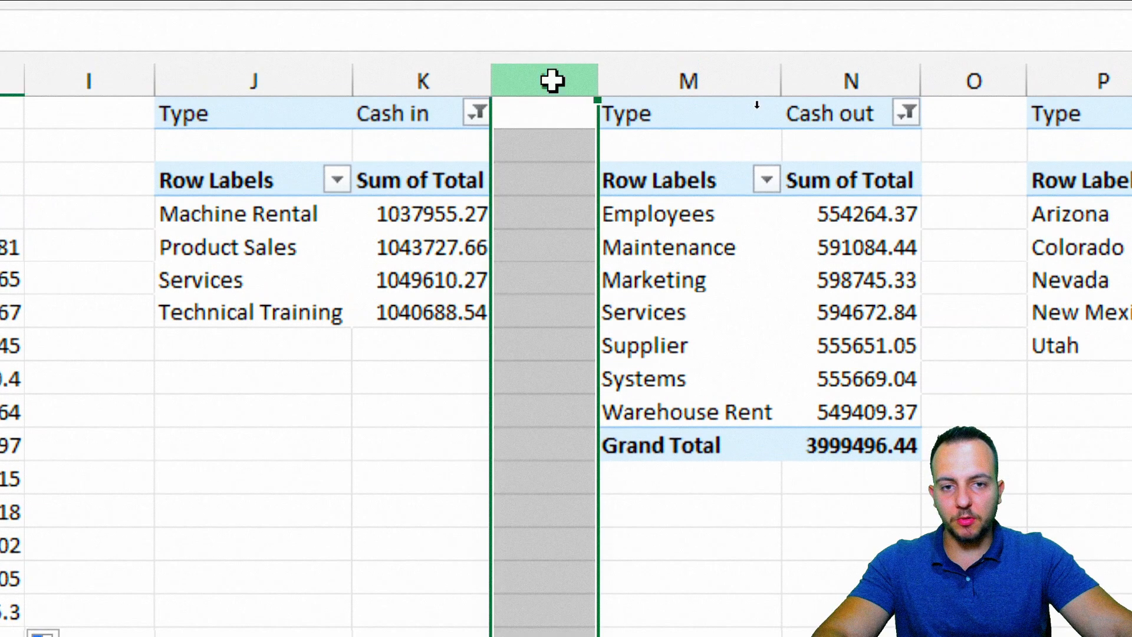
pyautogui.rightClick(552, 74)
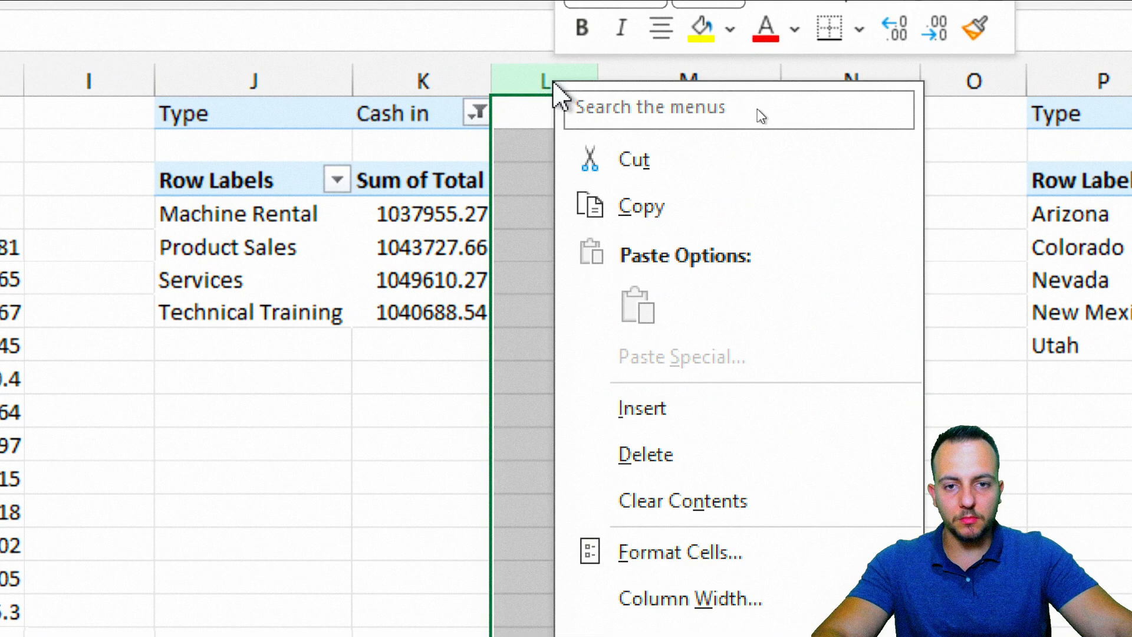
pyautogui.click(628, 407)
pyautogui.rightClick(557, 77)
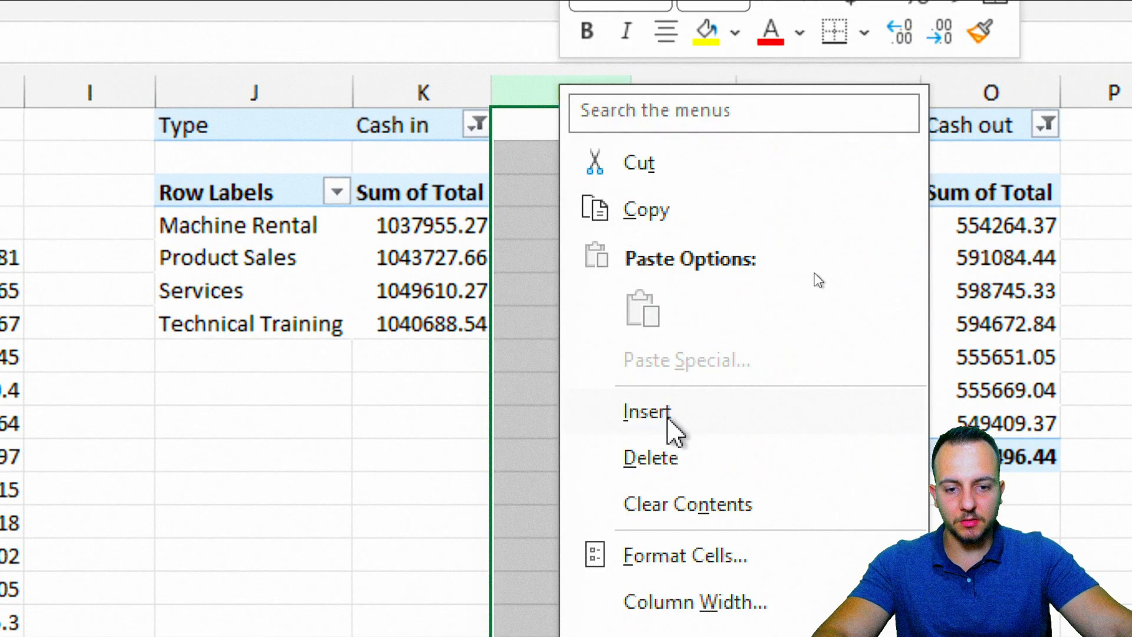
pyautogui.click(672, 425)
pyautogui.rightClick(598, 94)
pyautogui.click(690, 433)
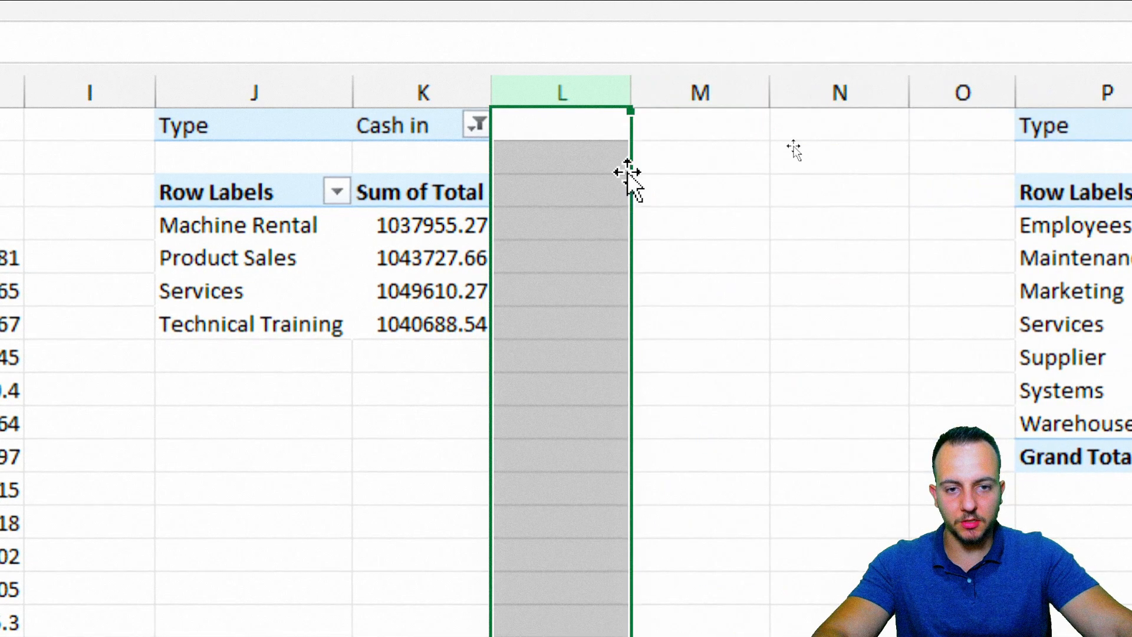
pyautogui.moveTo(621, 83); pyautogui.dragTo(509, 118)
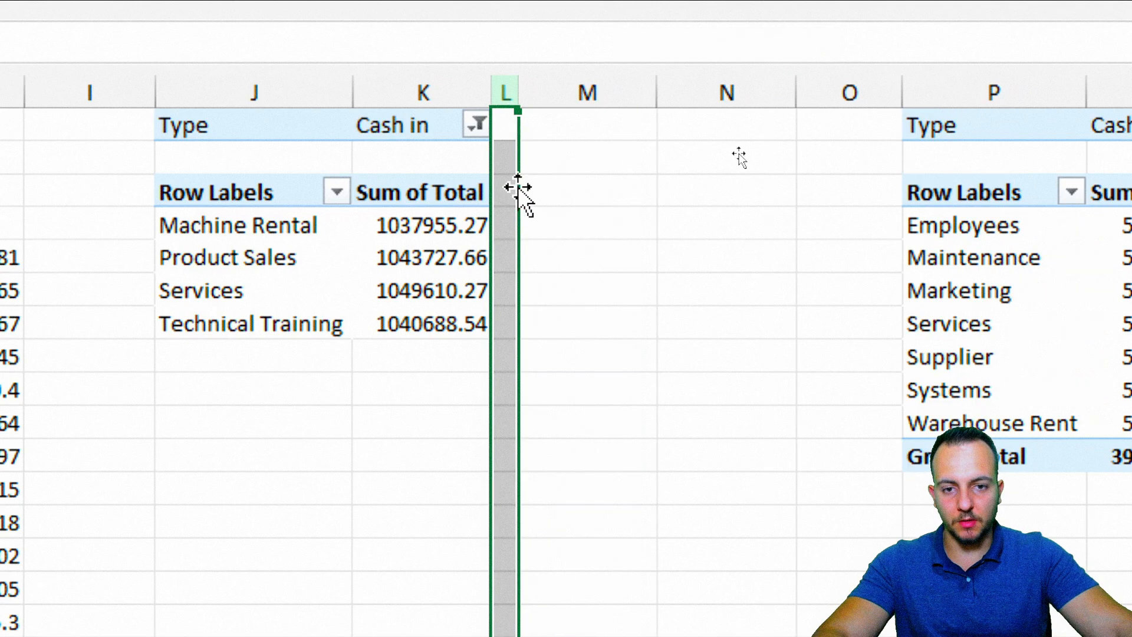
# Enter =J4 in cell M4 and copy the formula across M4:N7 to link the cash in categories and totals
pyautogui.click(543, 182)
pyautogui.press('Down')
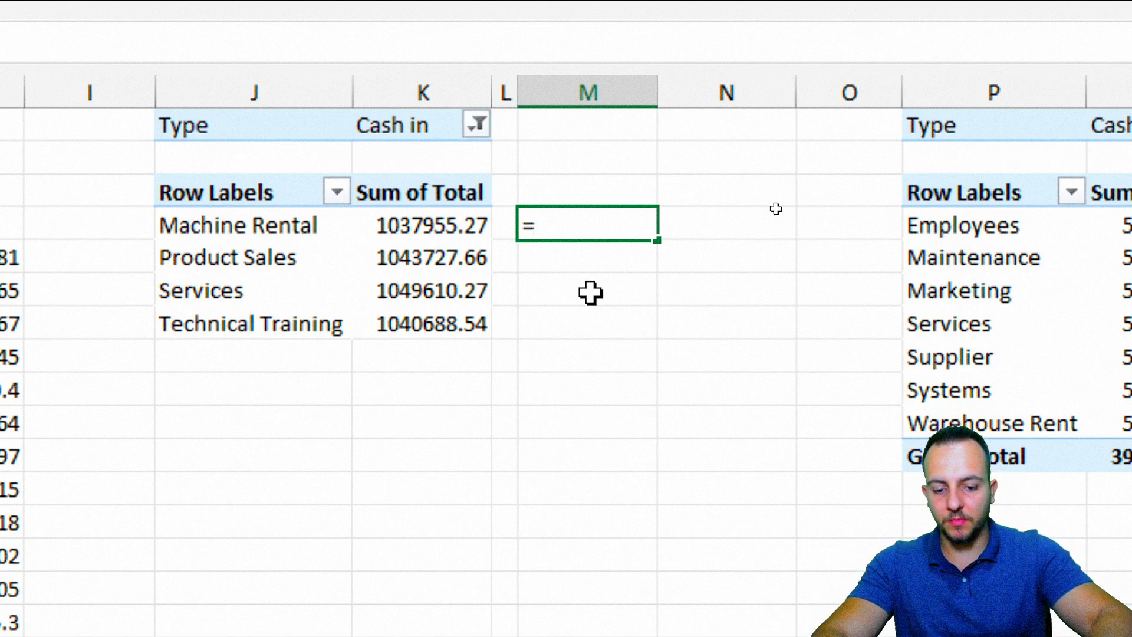
pyautogui.write('=j4')
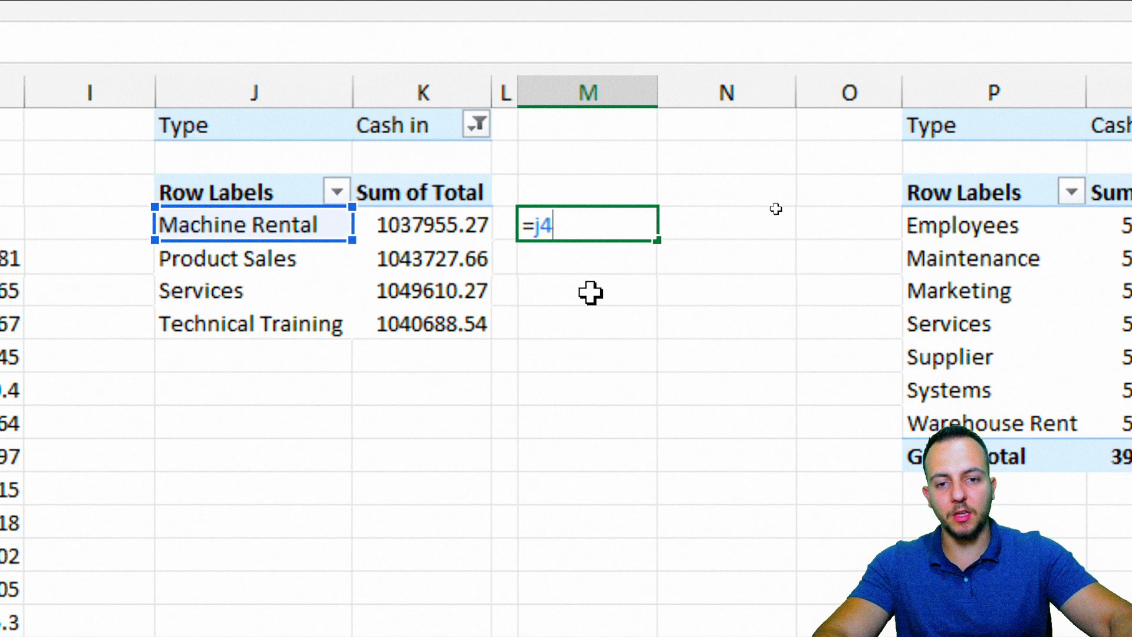
pyautogui.press('Return')
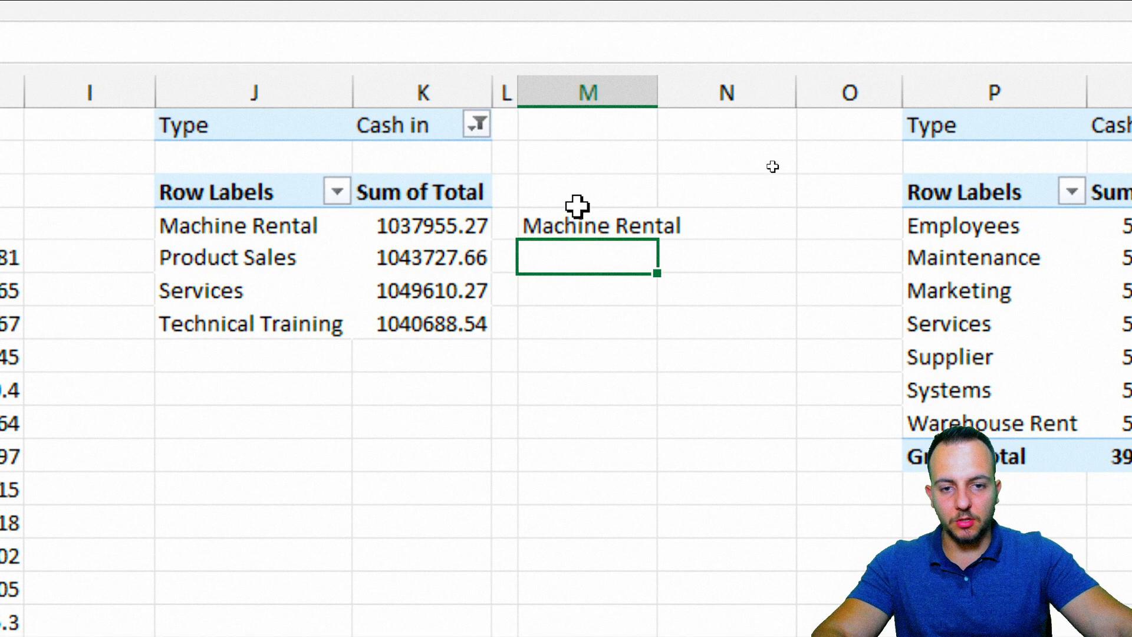
pyautogui.click(588, 222)
pyautogui.hotkey('ctrl', 'c')
pyautogui.moveTo(589, 222); pyautogui.dragTo(702, 323)
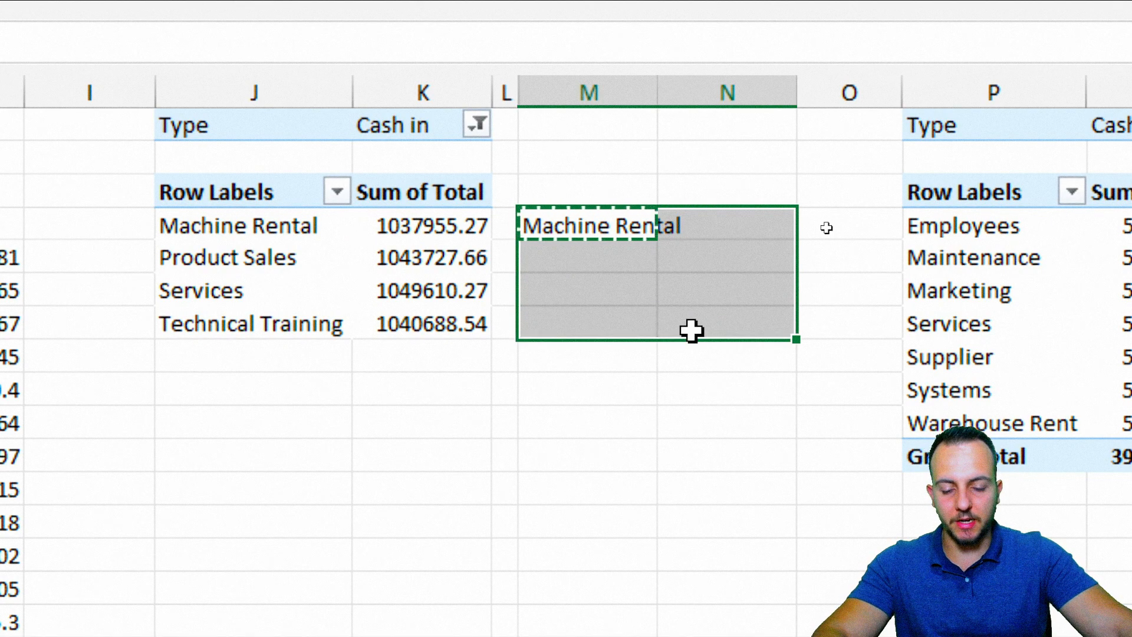
pyautogui.hotkey('ctrl', 'v')
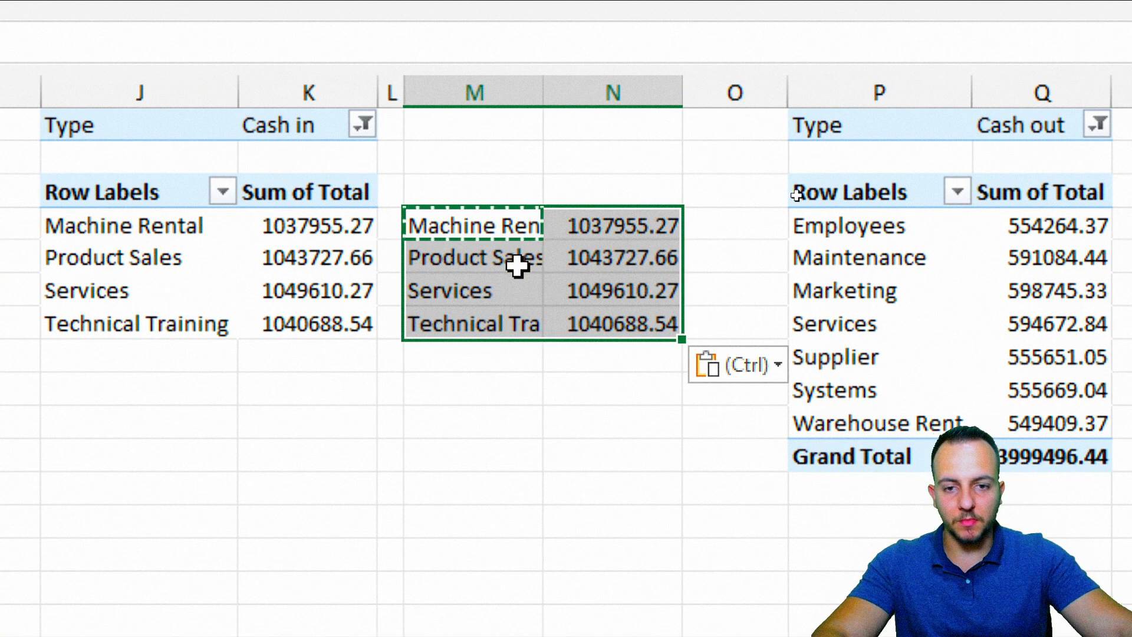
pyautogui.press('Escape')
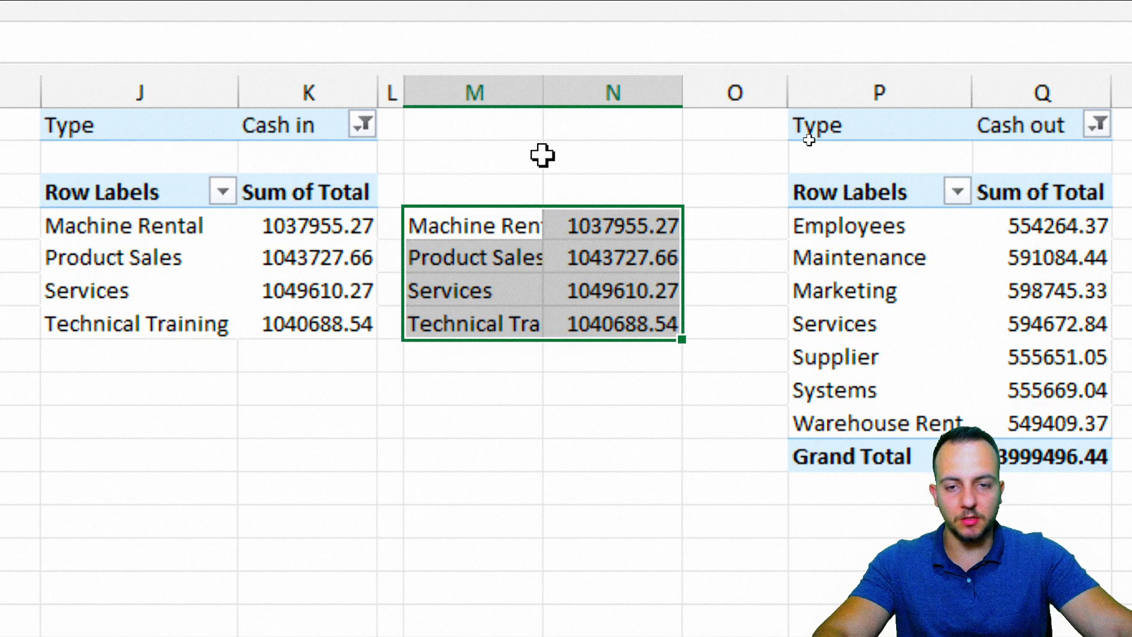
pyautogui.click(498, 98)
pyautogui.click(593, 98)
pyautogui.click(496, 96)
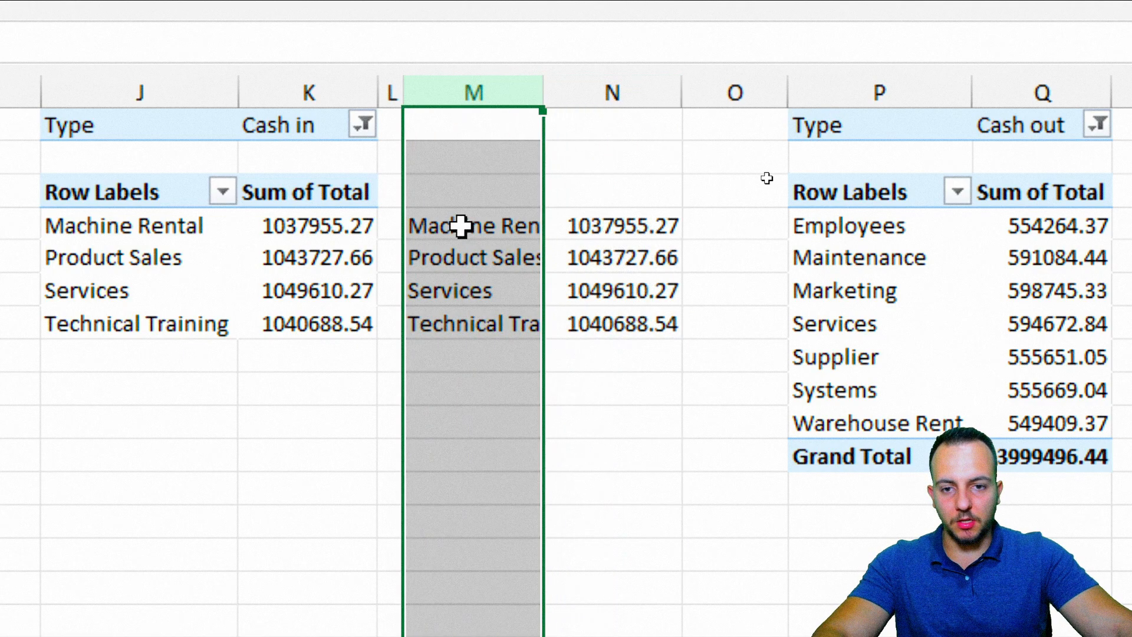
# Enter the headers Categories and Total in cells M3 and N3 above the linked cash in data
pyautogui.click(504, 193)
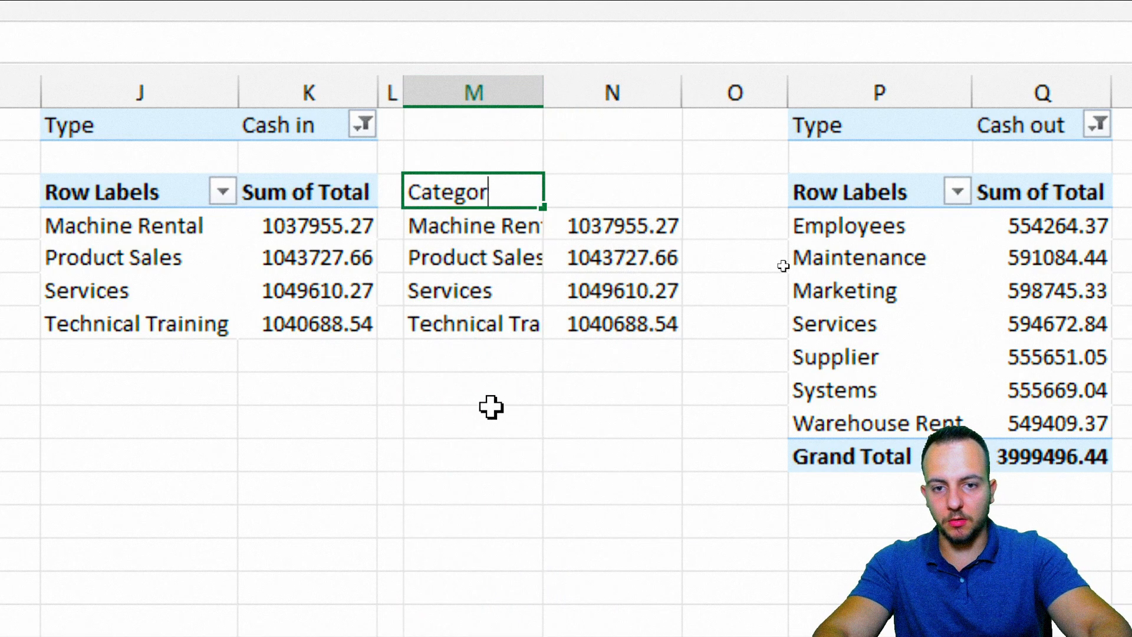
pyautogui.write('Categories')
pyautogui.press('Tab')
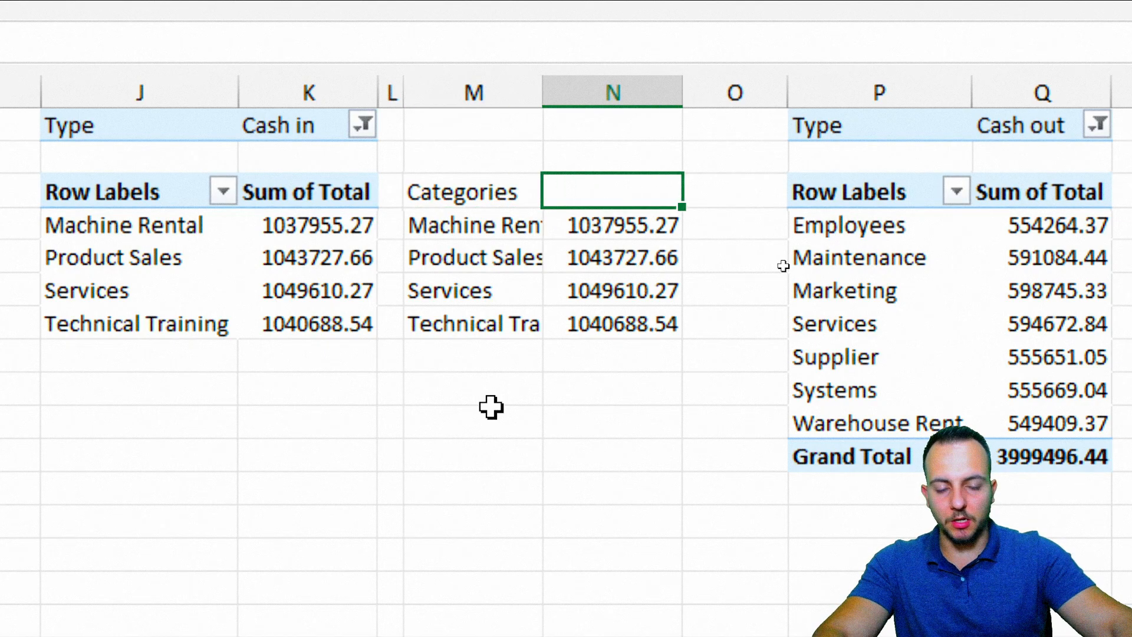
pyautogui.write('T')
pyautogui.press('BackSpace')
pyautogui.press('BackSpace')
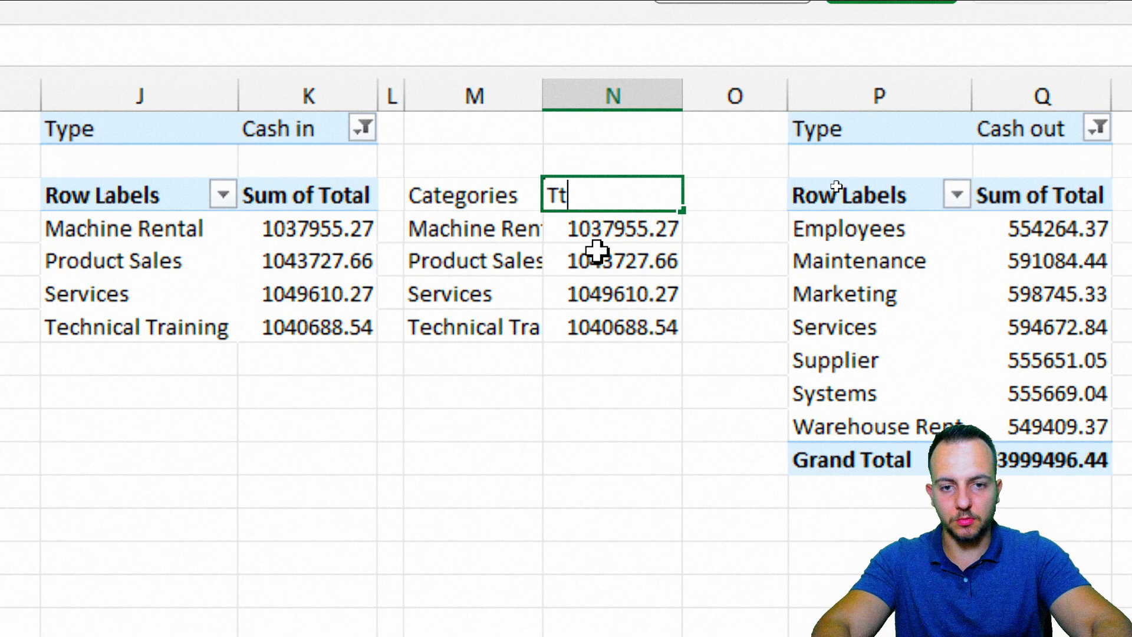
pyautogui.press('Return')
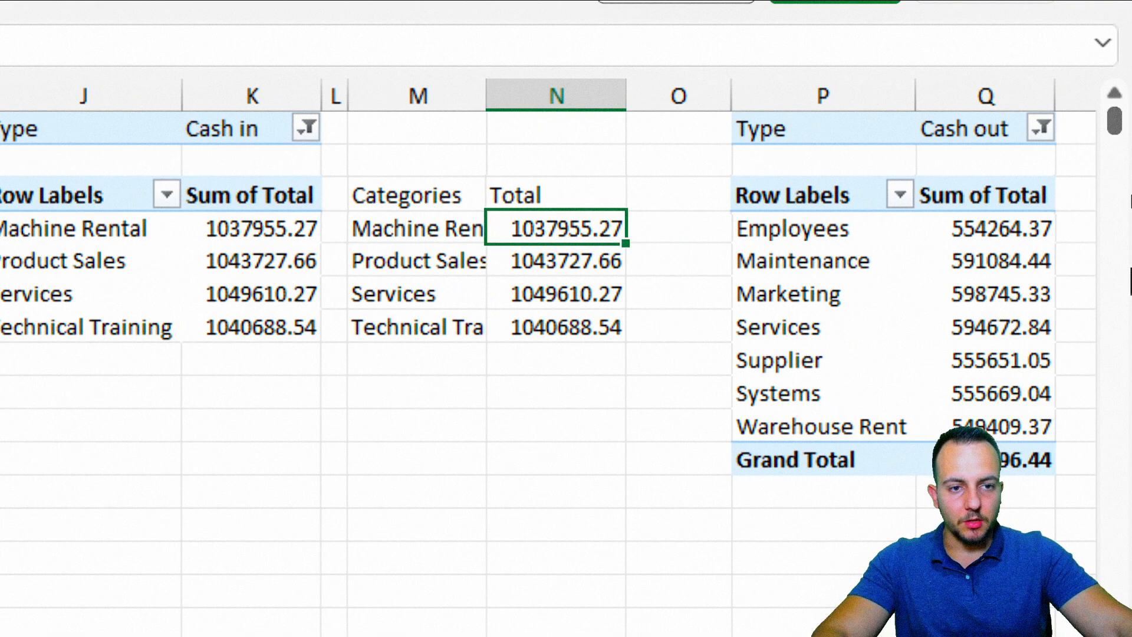
# Insert three blank columns at column R, beside the cash out category PivotTable, and narrow column R to a thin spacer
pyautogui.hscroll(3, 506, 405)
pyautogui.click(488, 94)
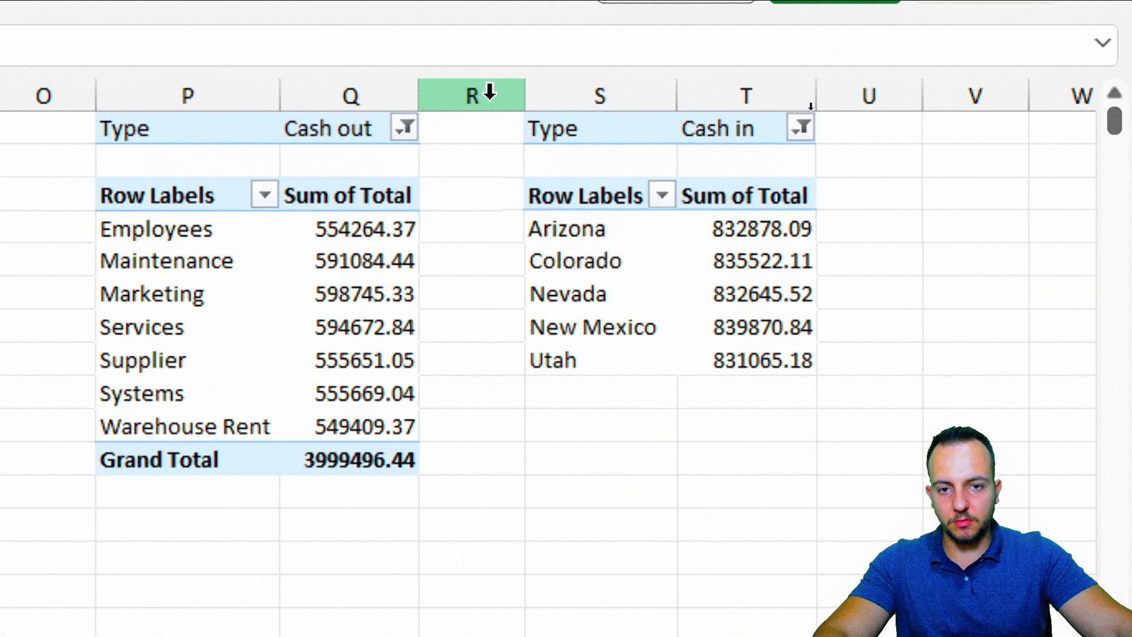
pyautogui.rightClick(488, 94)
pyautogui.click(569, 425)
pyautogui.rightClick(497, 94)
pyautogui.click(584, 427)
pyautogui.rightClick(494, 101)
pyautogui.click(586, 435)
pyautogui.moveTo(557, 95); pyautogui.dragTo(445, 89)
# Enter =P4 in cell S4 to link the first cash out category
pyautogui.click(519, 229)
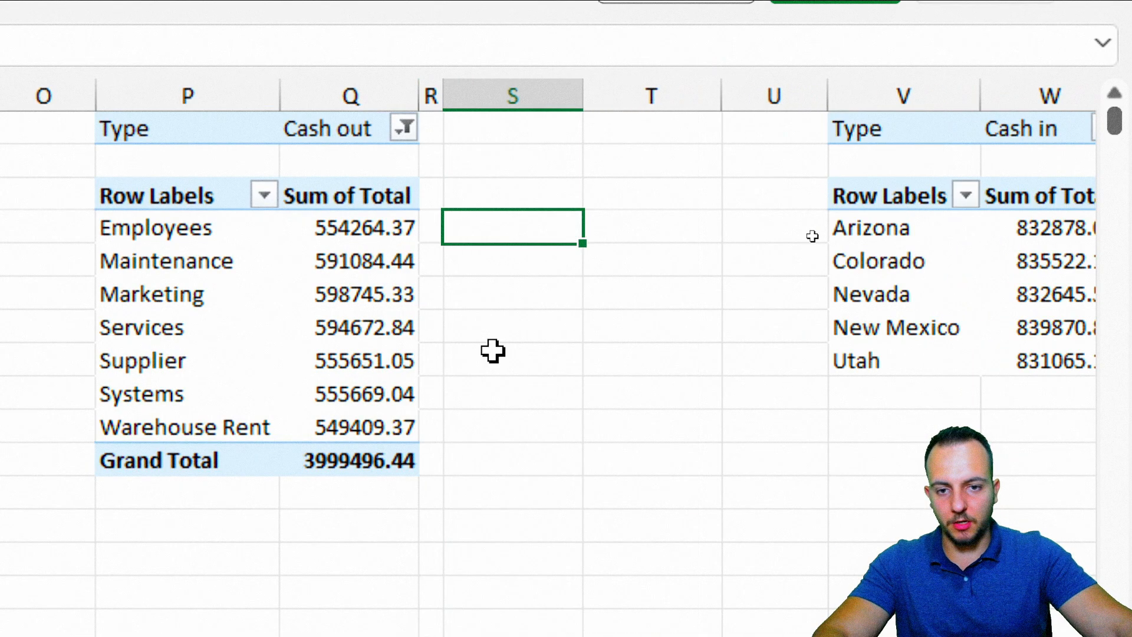
pyautogui.write('=p4')
pyautogui.press('Return')
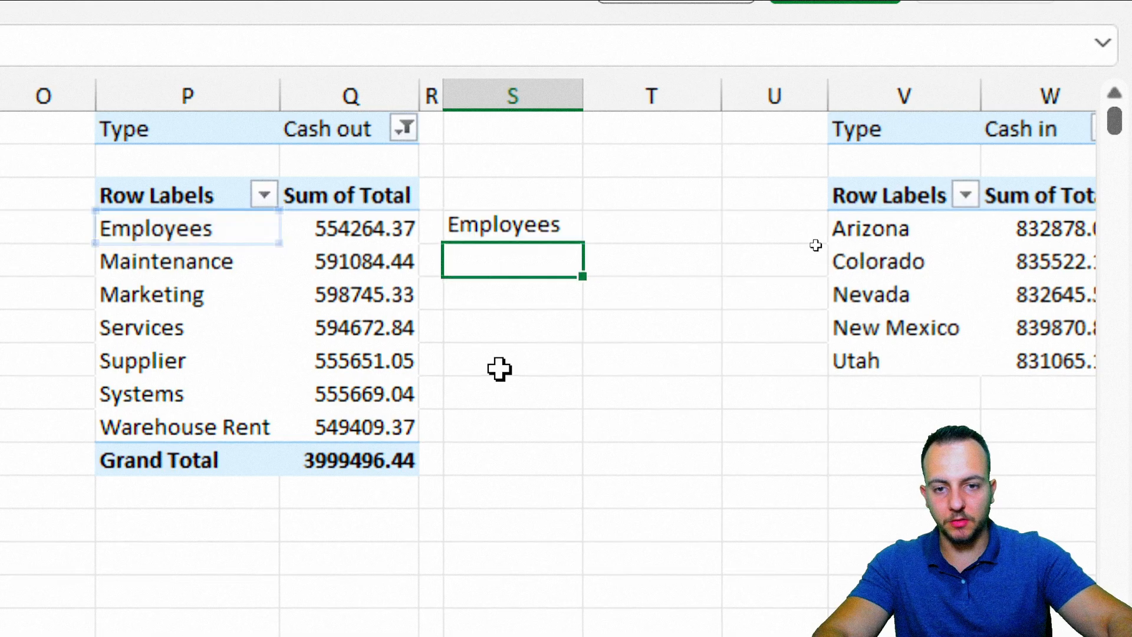
# Enter the headers Categories and Total in cells S3 and T3 beside the cash out PivotTable
pyautogui.click(508, 180)
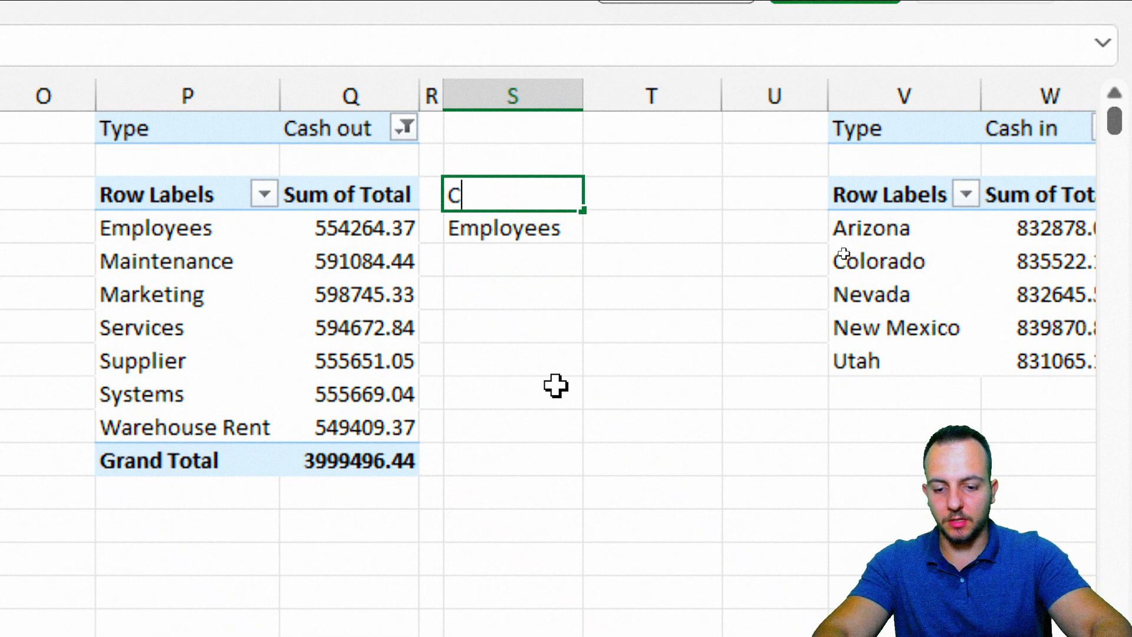
pyautogui.write('Categories')
pyautogui.press('Return')
pyautogui.press('Up')
pyautogui.press('Right')
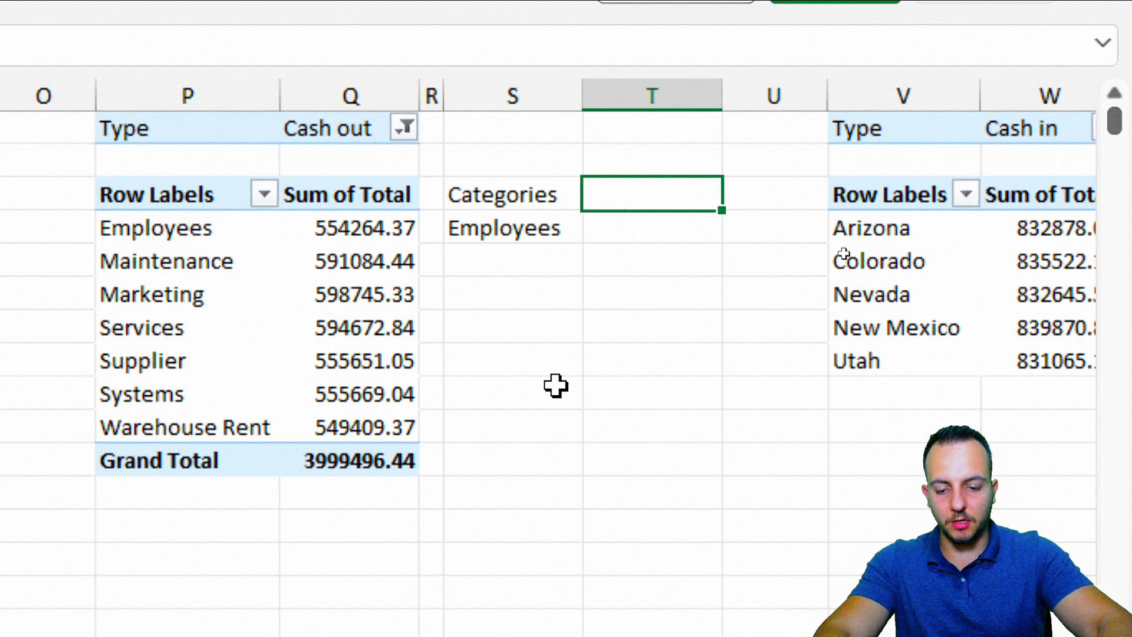
pyautogui.press('Return')
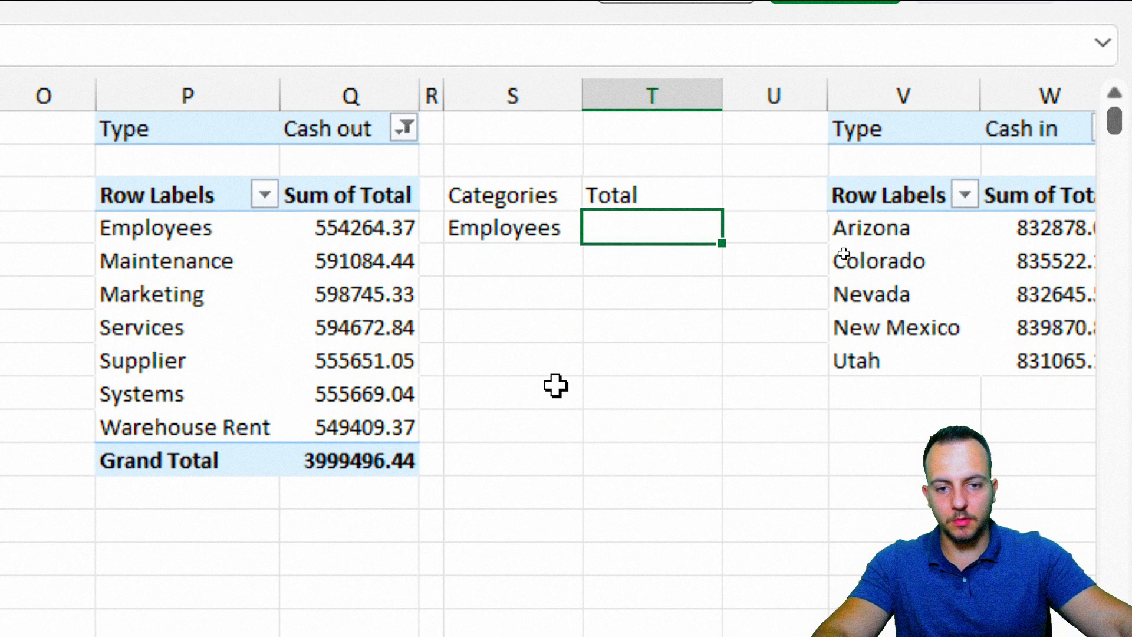
# Copy the formula in S4 across S4:T10 to link all cash out categories and their totals
pyautogui.click(524, 234)
pyautogui.moveTo(525, 235); pyautogui.dragTo(628, 425)
pyautogui.hotkey('ctrl', 'v')
pyautogui.click(508, 466)
pyautogui.hscroll(-6, 131, 470)
pyautogui.hscroll(3, 159, 468)
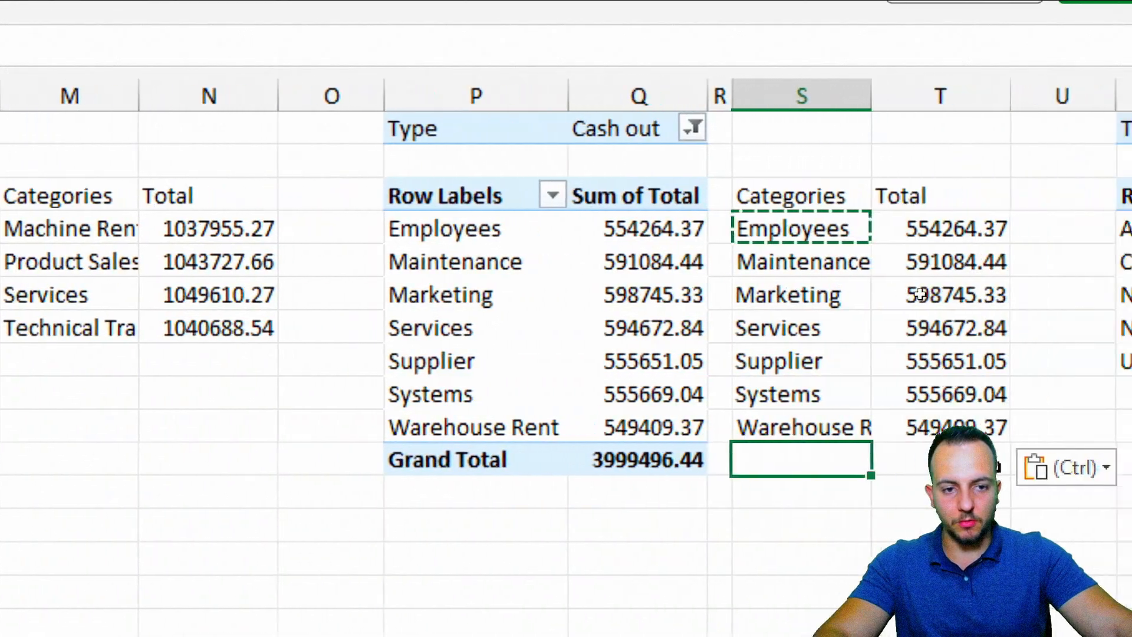
# Turn off the grand totals for rows and columns in the cash out category PivotTable
pyautogui.click(421, 326)
pyautogui.click(549, 450)
pyautogui.click(489, 448)
pyautogui.rightClick(450, 295)
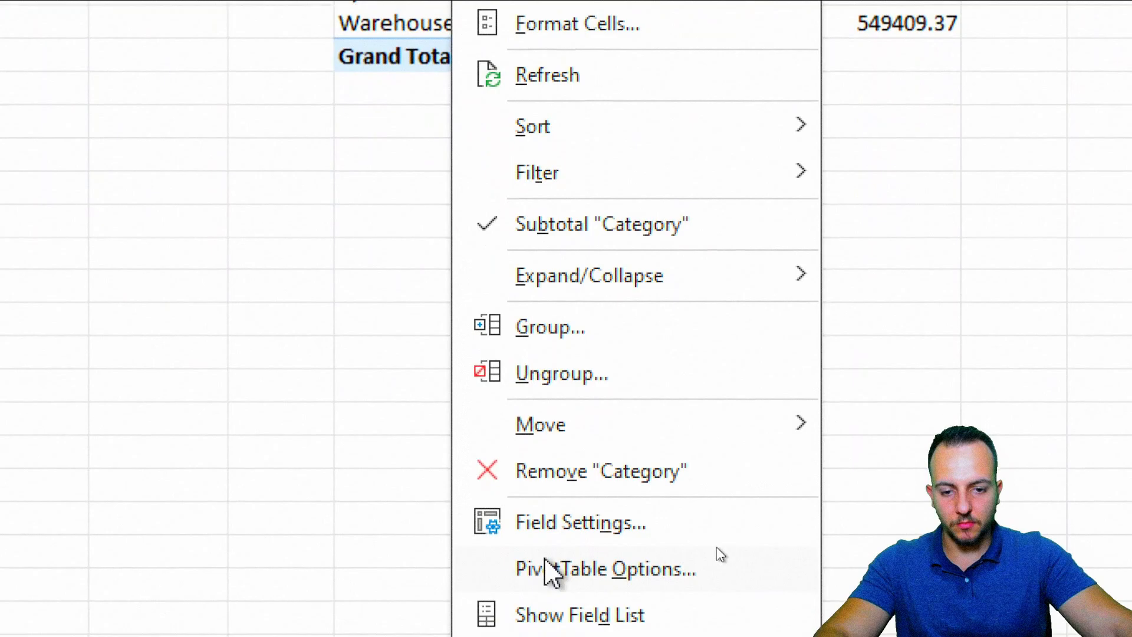
pyautogui.click(551, 569)
pyautogui.click(389, 153)
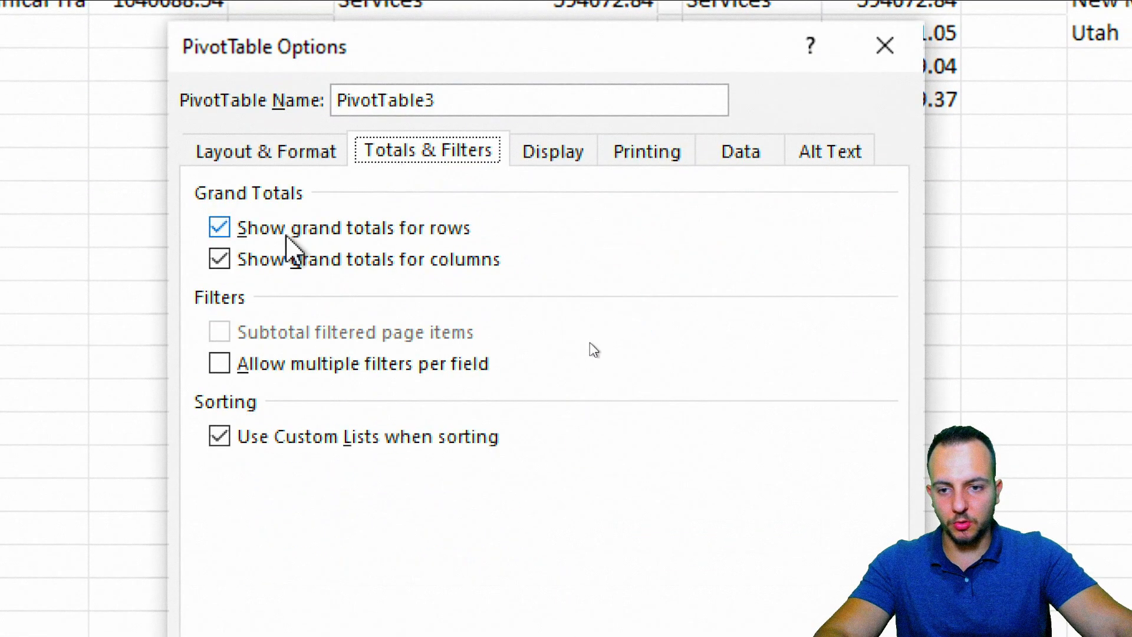
pyautogui.click(286, 231)
pyautogui.click(278, 258)
pyautogui.click(699, 590)
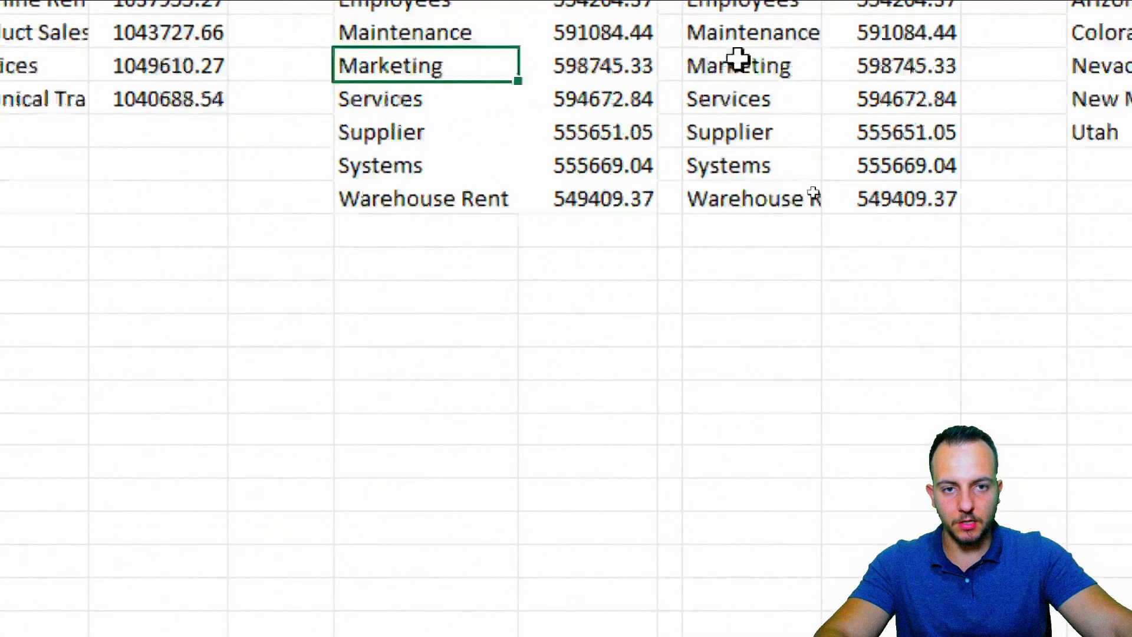
pyautogui.click(556, 324)
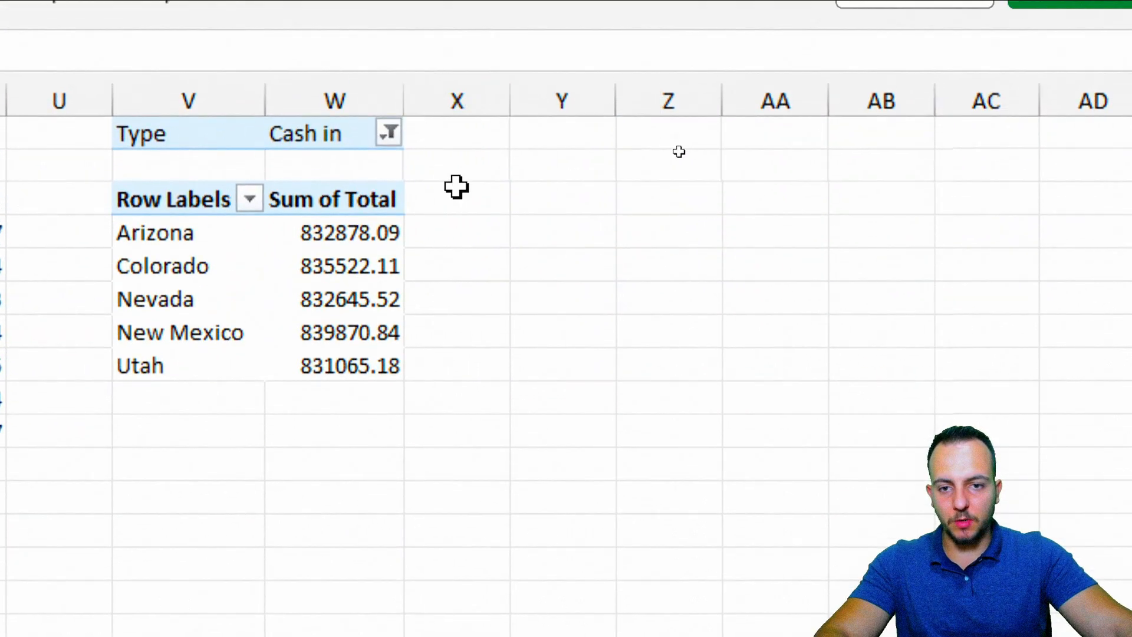
# Narrow column X to a thin spacer beside the states PivotTable and enter =V4 in cell Y4
pyautogui.moveTo(515, 94); pyautogui.dragTo(424, 101)
pyautogui.click(470, 224)
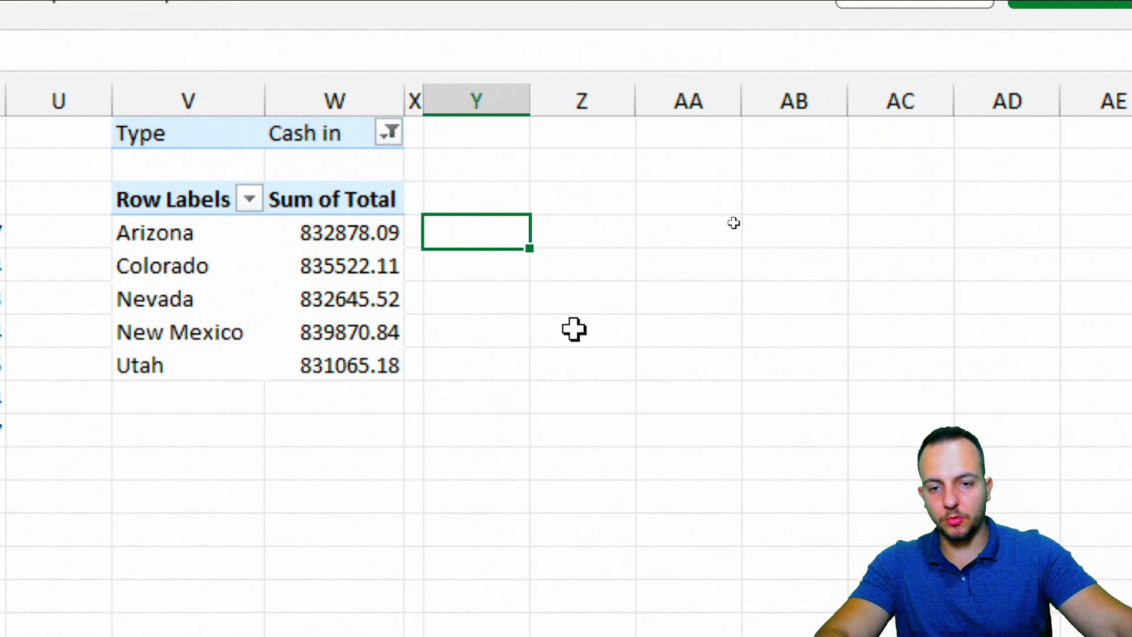
pyautogui.write('=v4')
pyautogui.press('Return')
# Copy the formula in Y4 across Y4:Z8 to link every state and its cash in total
pyautogui.click(479, 231)
pyautogui.hotkey('ctrl', 'c')
pyautogui.moveTo(478, 231); pyautogui.dragTo(595, 365)
pyautogui.hotkey('ctrl', 'v')
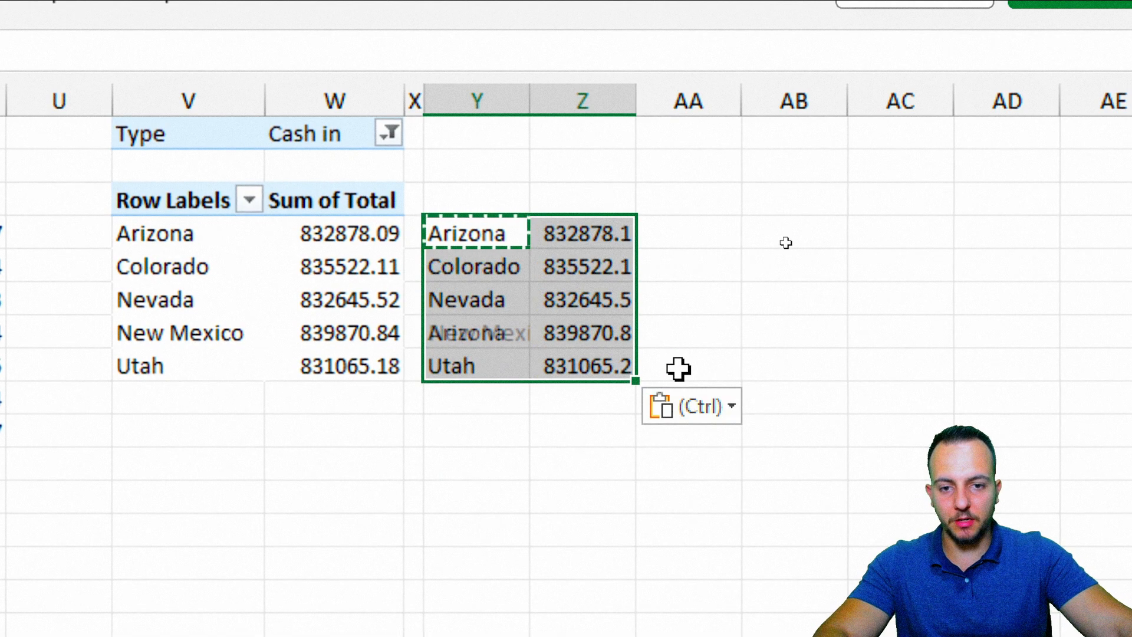
# Enter the headers States and Total IN in cells Y3 and Z3 above the linked state data
pyautogui.click(481, 207)
pyautogui.write('States')
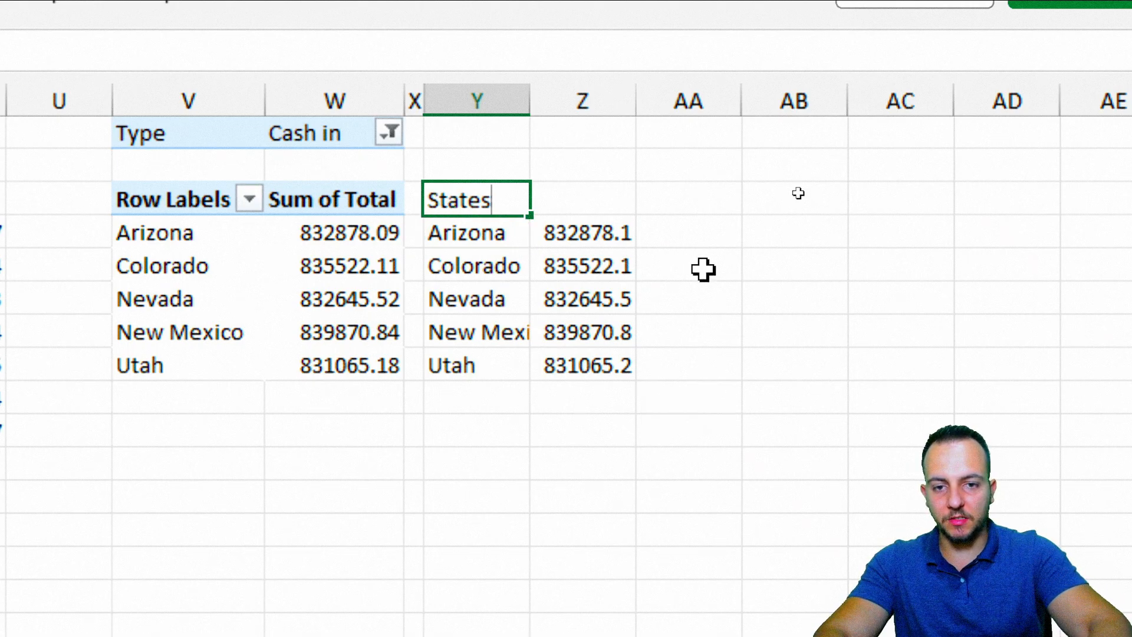
pyautogui.press('Tab')
pyautogui.write('Total IN')
pyautogui.press('Return')
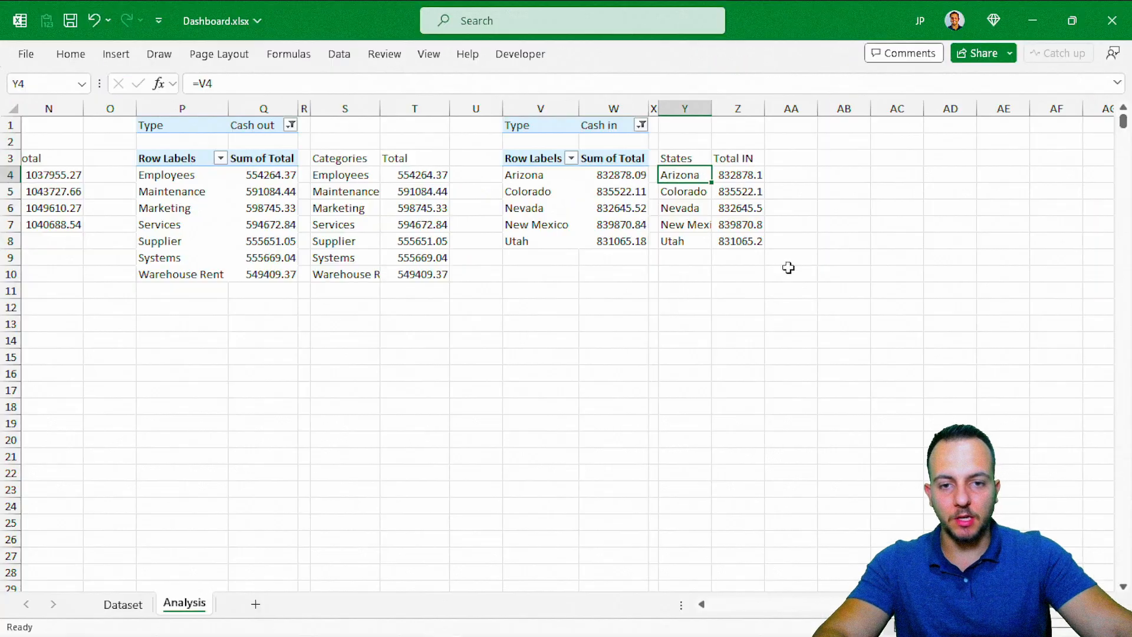
# Add a new worksheet after Analysis and name it Dashboard
pyautogui.hscroll(-5, 659, 323)
pyautogui.hscroll(5, 581, 328)
pyautogui.hscroll(-5, 581, 328)
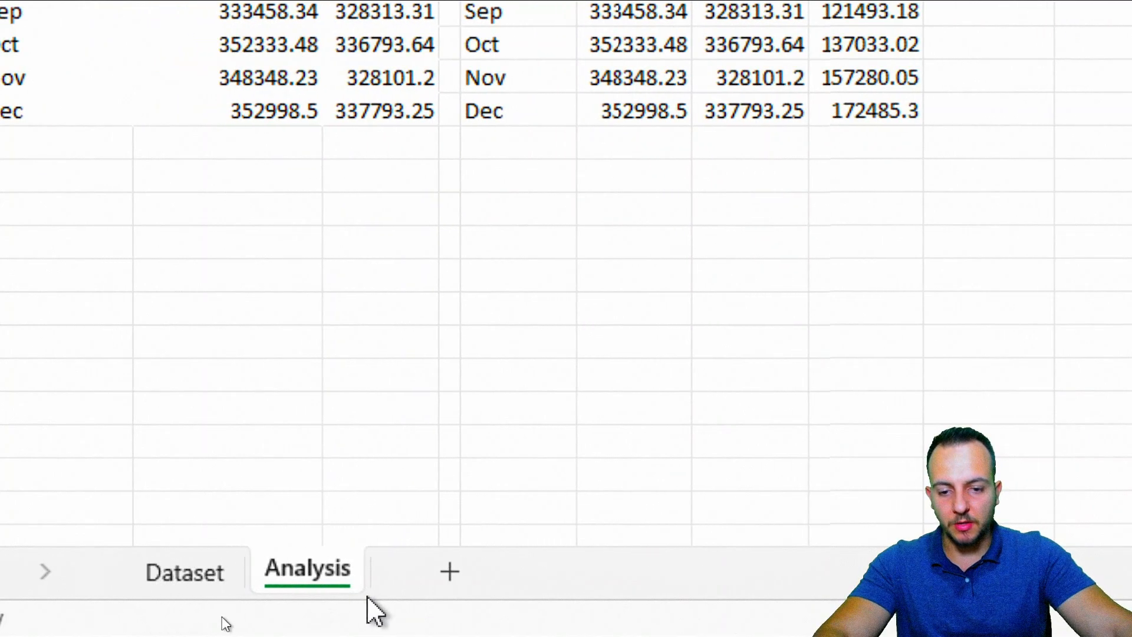
pyautogui.click(450, 571)
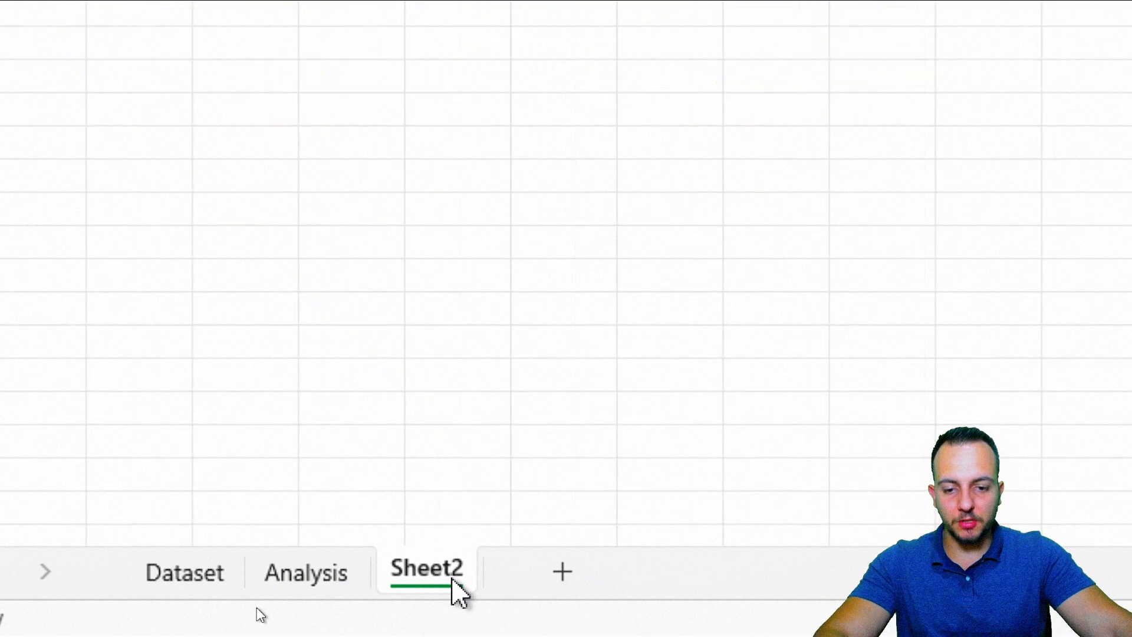
pyautogui.rightClick(454, 577)
pyautogui.click(660, 166)
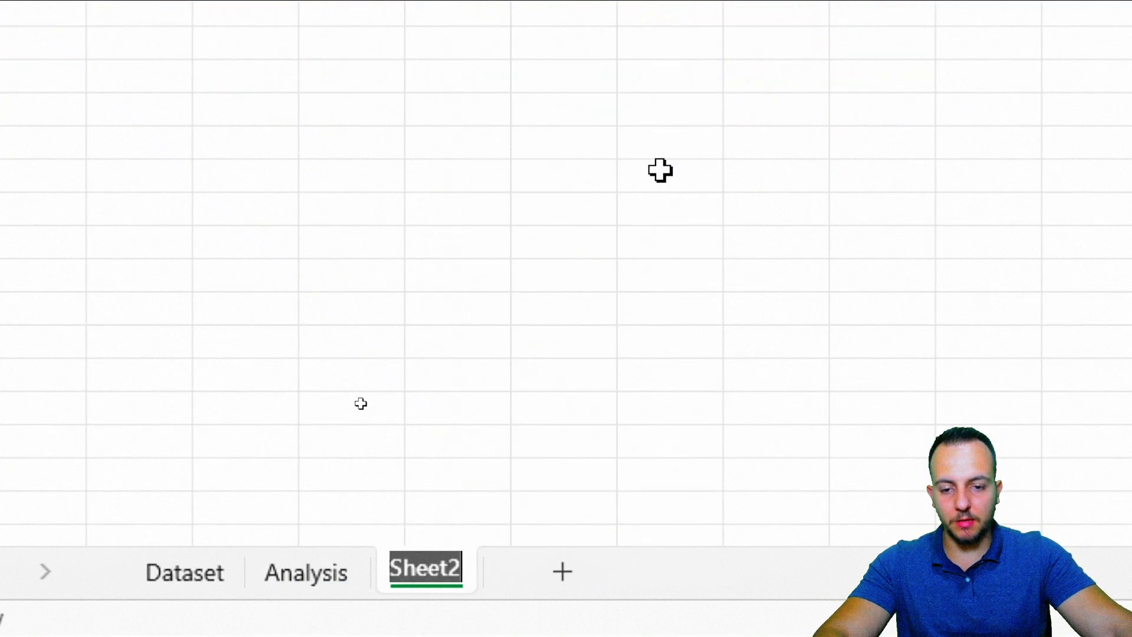
pyautogui.write('Dashboard')
pyautogui.press('Return')
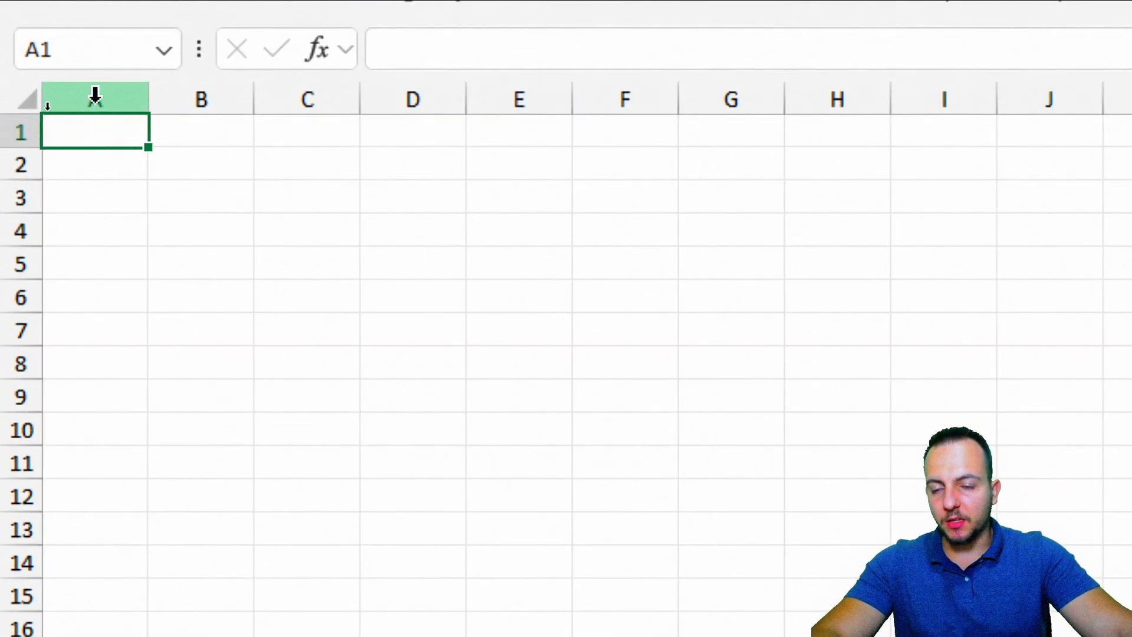
pyautogui.click(95, 94)
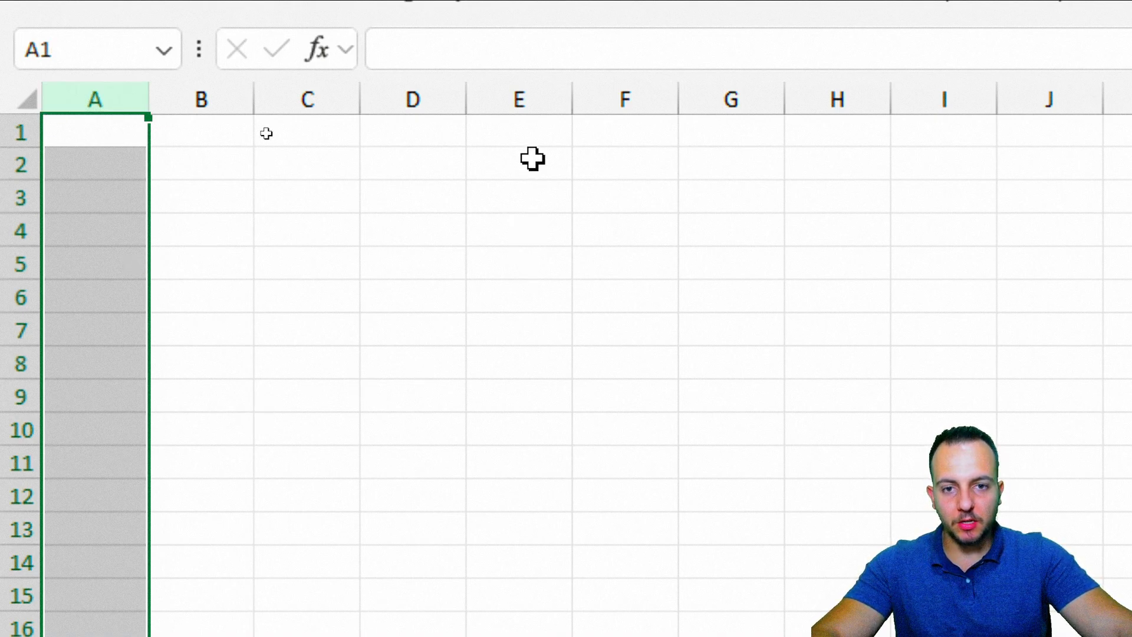
pyautogui.click(531, 98)
pyautogui.click(118, 97)
pyautogui.click(516, 96)
# Set the width of columns A, E, J, R and X on the Dashboard sheet to 2 to form spacers
pyautogui.click(111, 96)
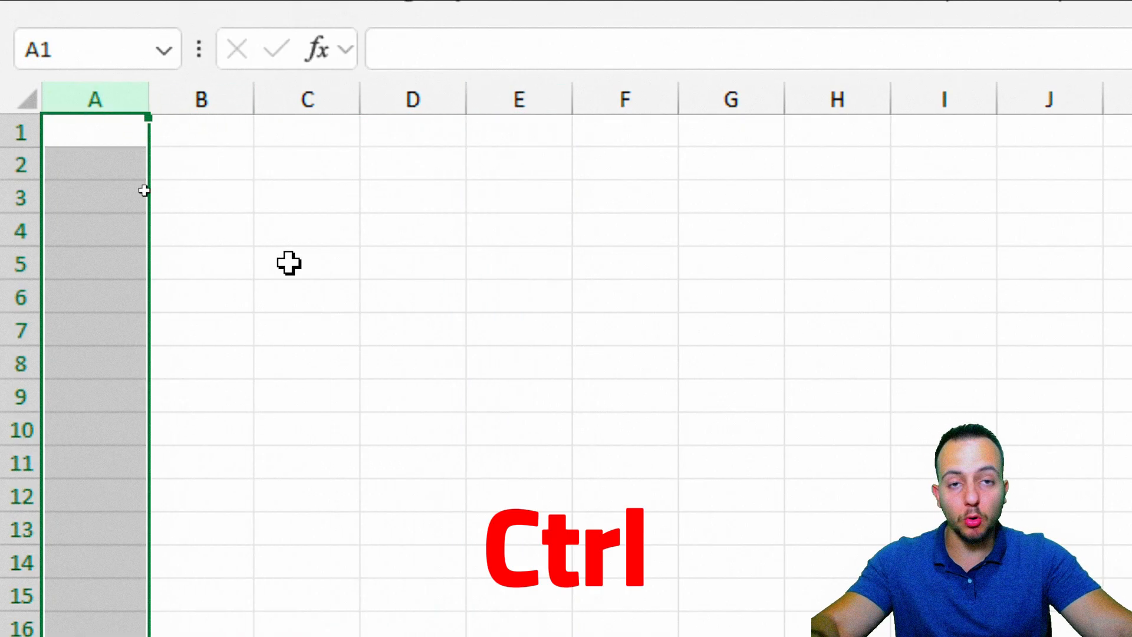
pyautogui.keyDown('ctrl'); pyautogui.click(518, 98); pyautogui.keyUp('ctrl')
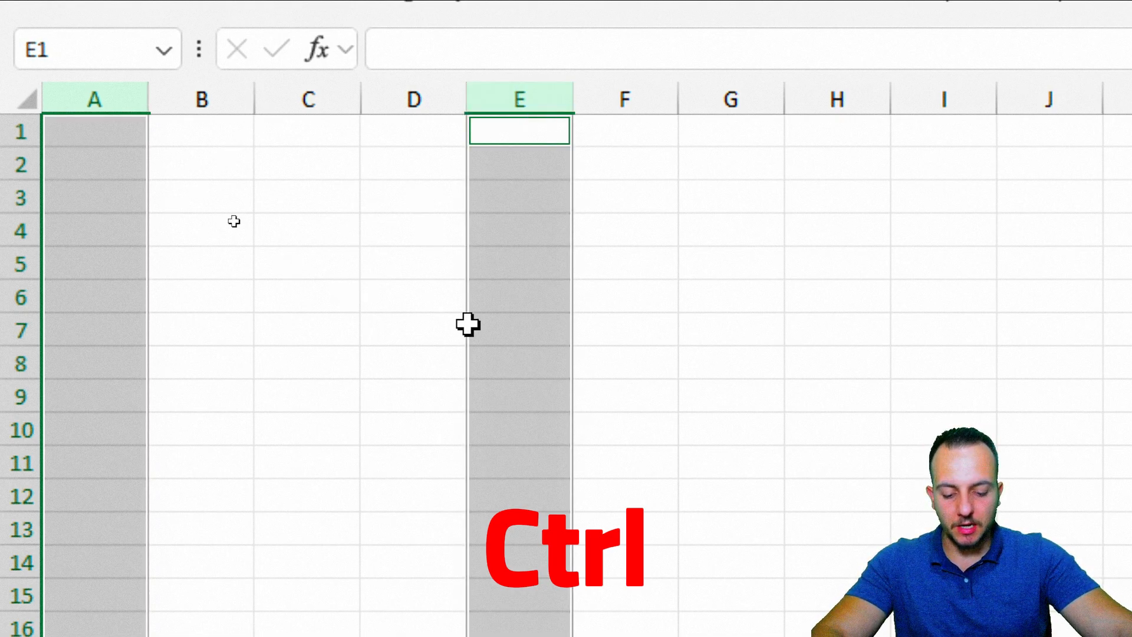
pyautogui.keyDown('ctrl'); pyautogui.click(706, 105); pyautogui.keyUp('ctrl')
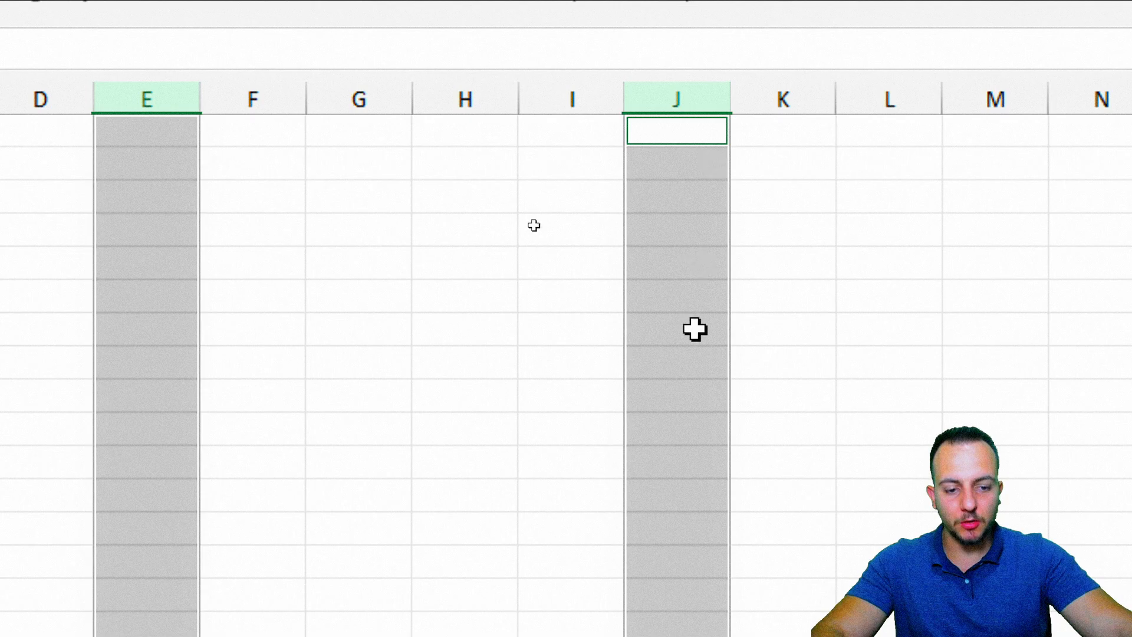
pyautogui.keyDown('ctrl'); pyautogui.click(983, 105); pyautogui.keyUp('ctrl')
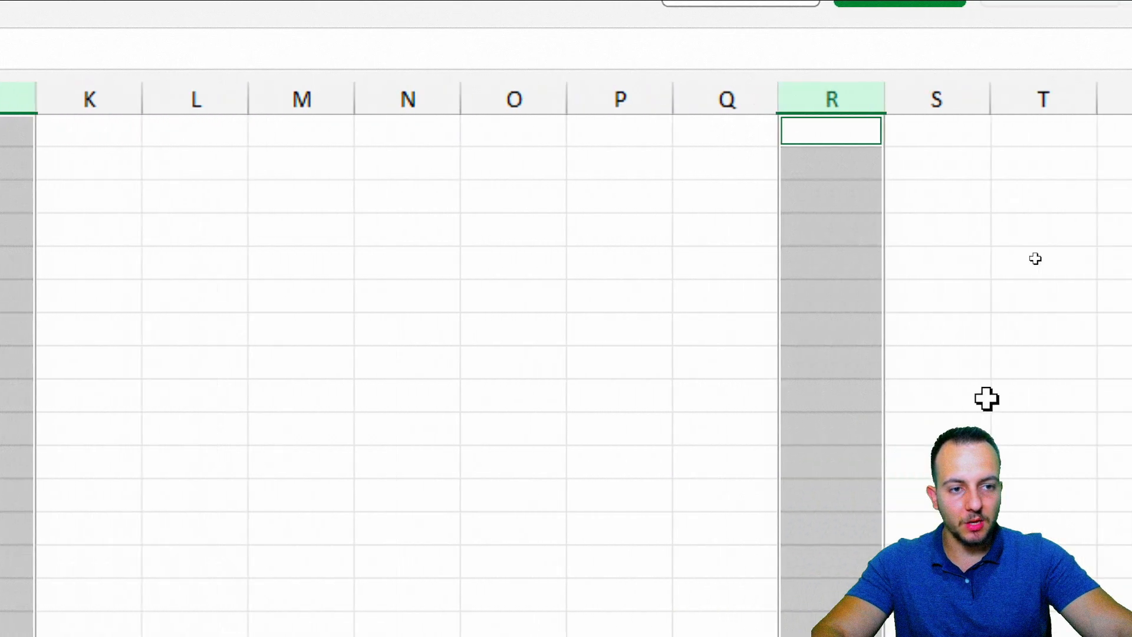
pyautogui.hscroll(3, 793, 357)
pyautogui.hscroll(3, 582, 357)
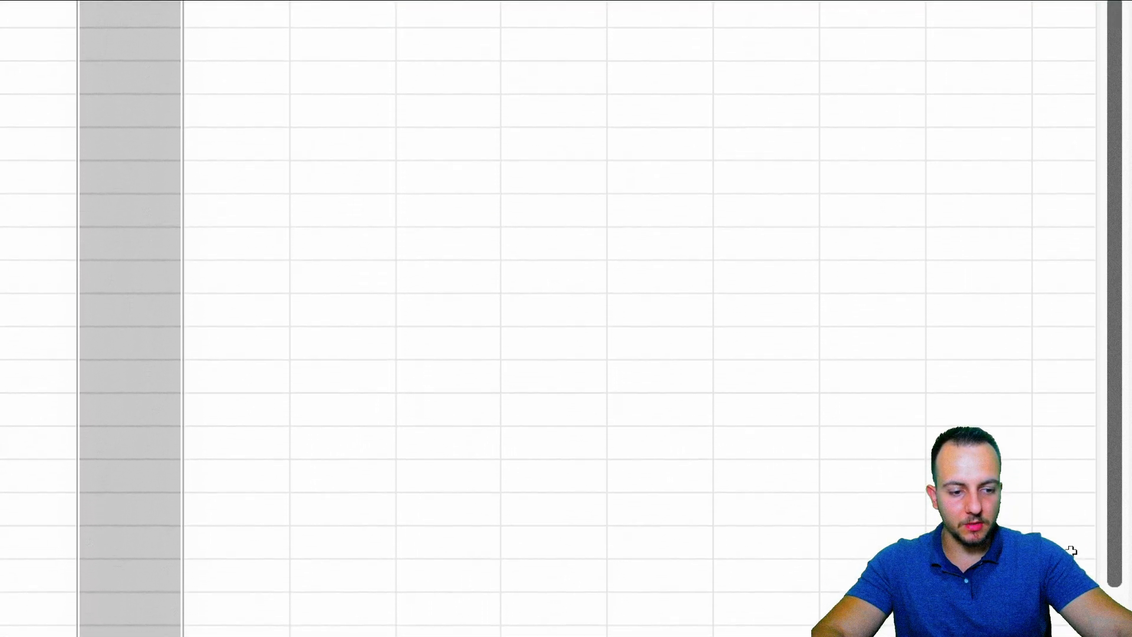
pyautogui.moveTo(749, 582); pyautogui.dragTo(778, 607)
pyautogui.keyDown('ctrl'); pyautogui.click(684, 74); pyautogui.keyUp('ctrl')
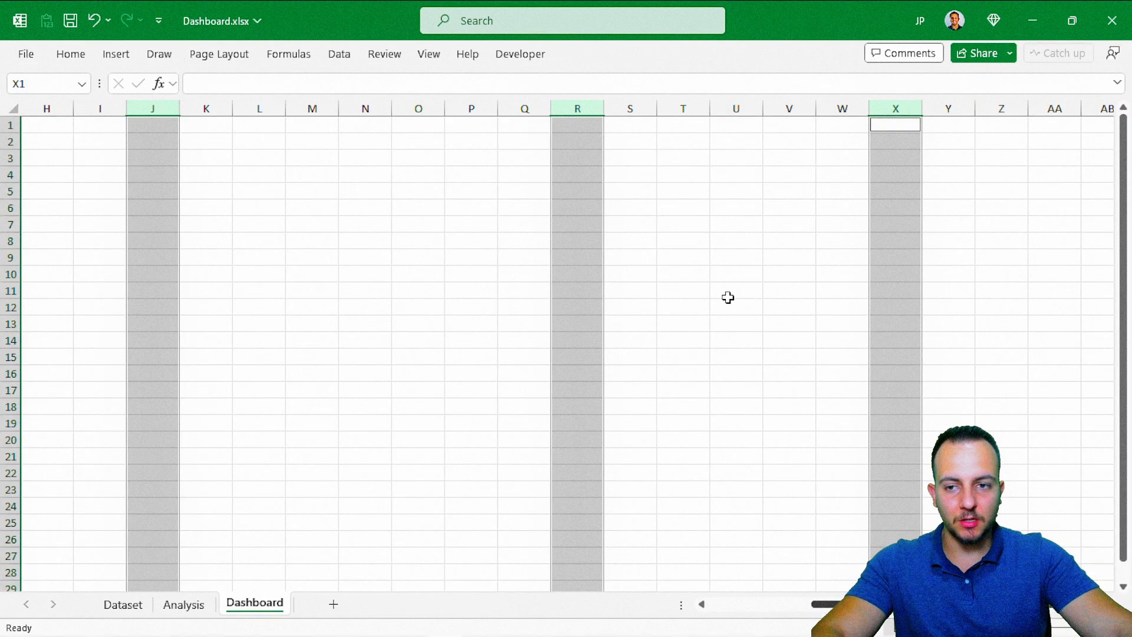
pyautogui.hscroll(-3, 728, 297)
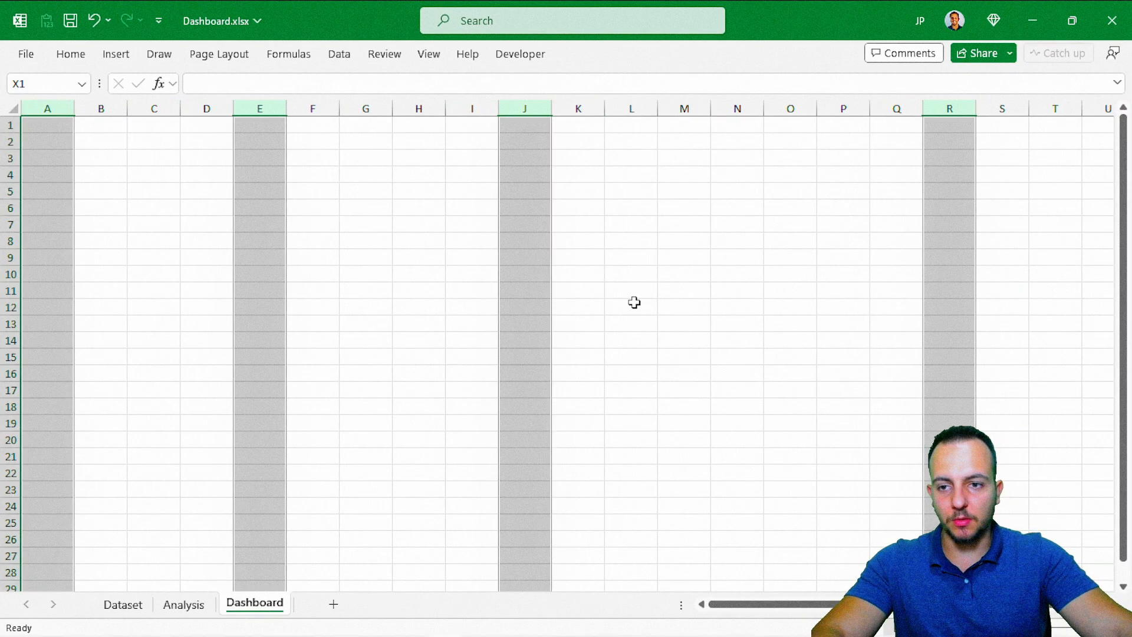
pyautogui.hscroll(3, 641, 260)
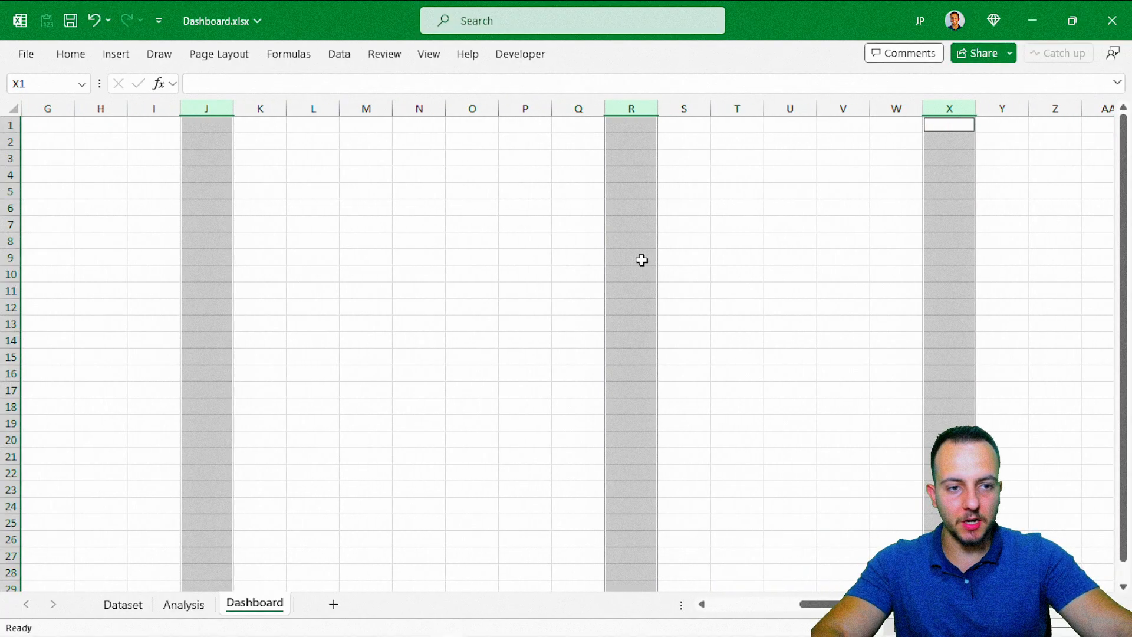
pyautogui.hscroll(-3, 413, 212)
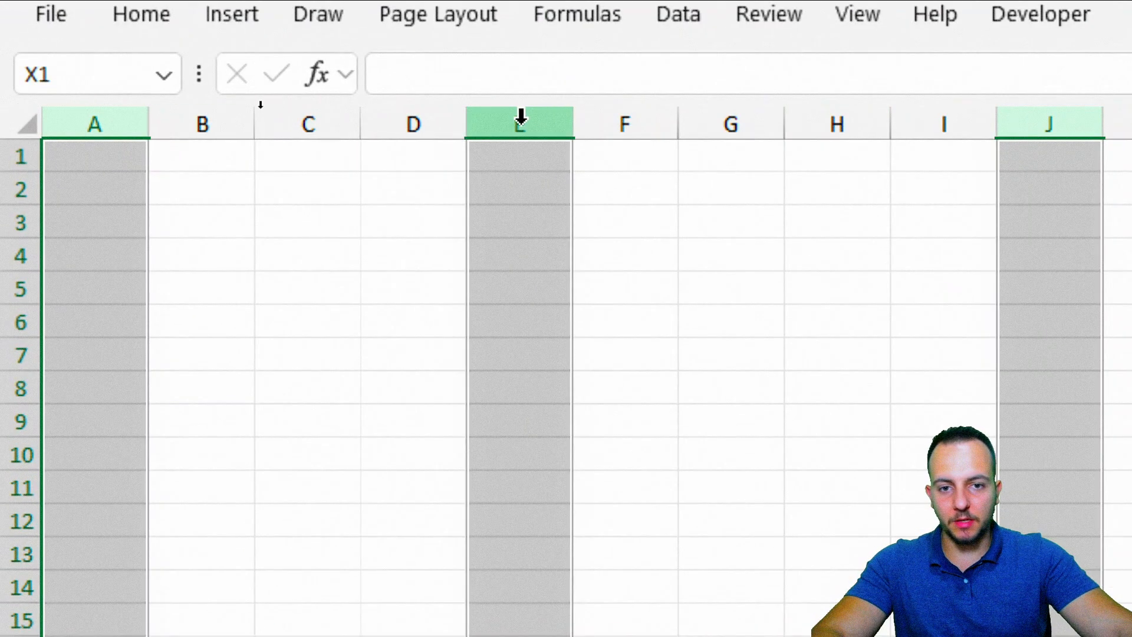
pyautogui.rightClick(520, 116)
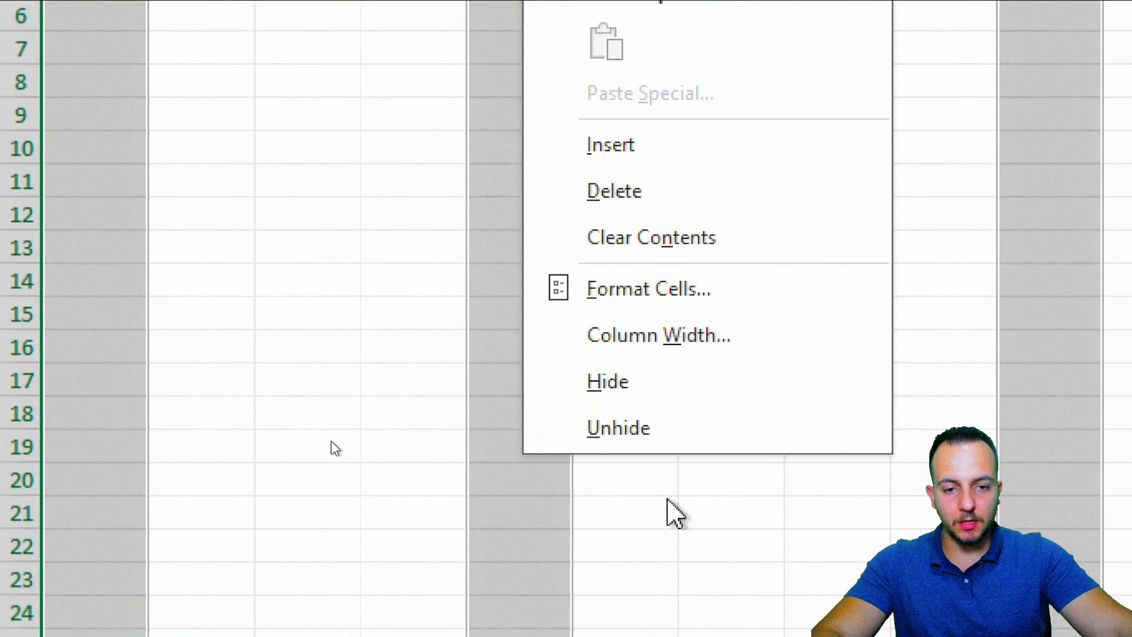
pyautogui.click(703, 343)
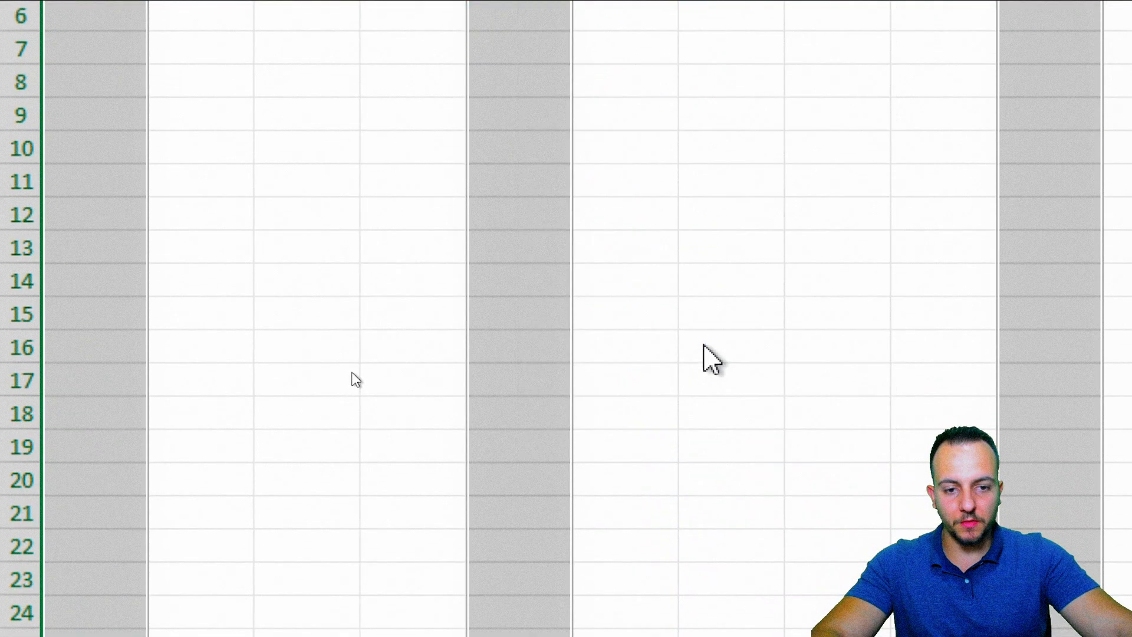
pyautogui.write('2')
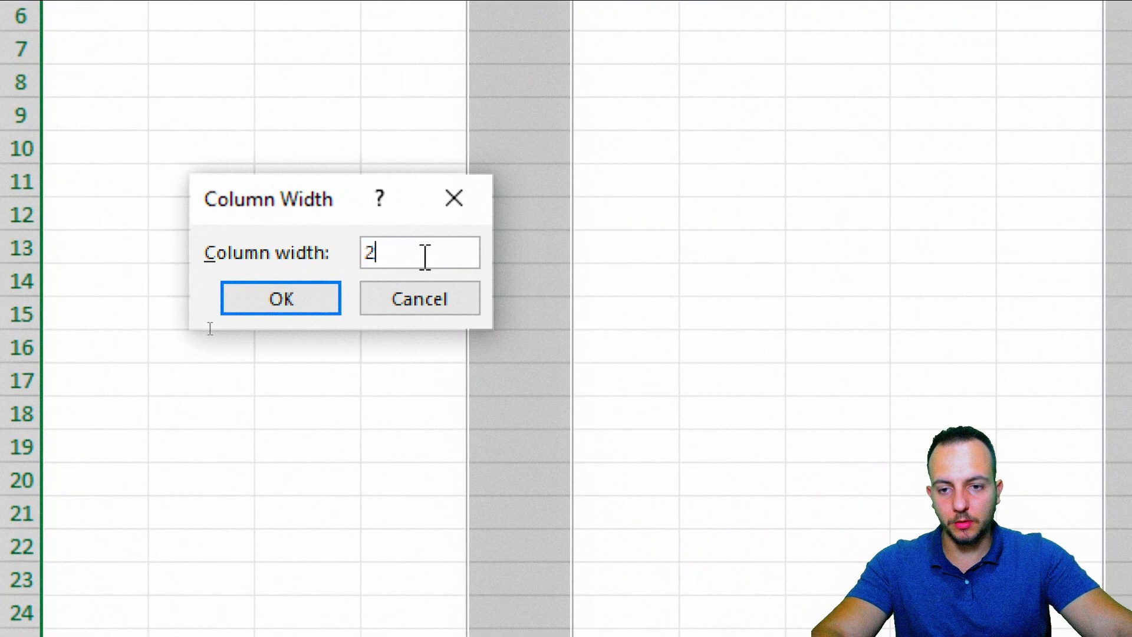
pyautogui.click(288, 301)
pyautogui.click(333, 306)
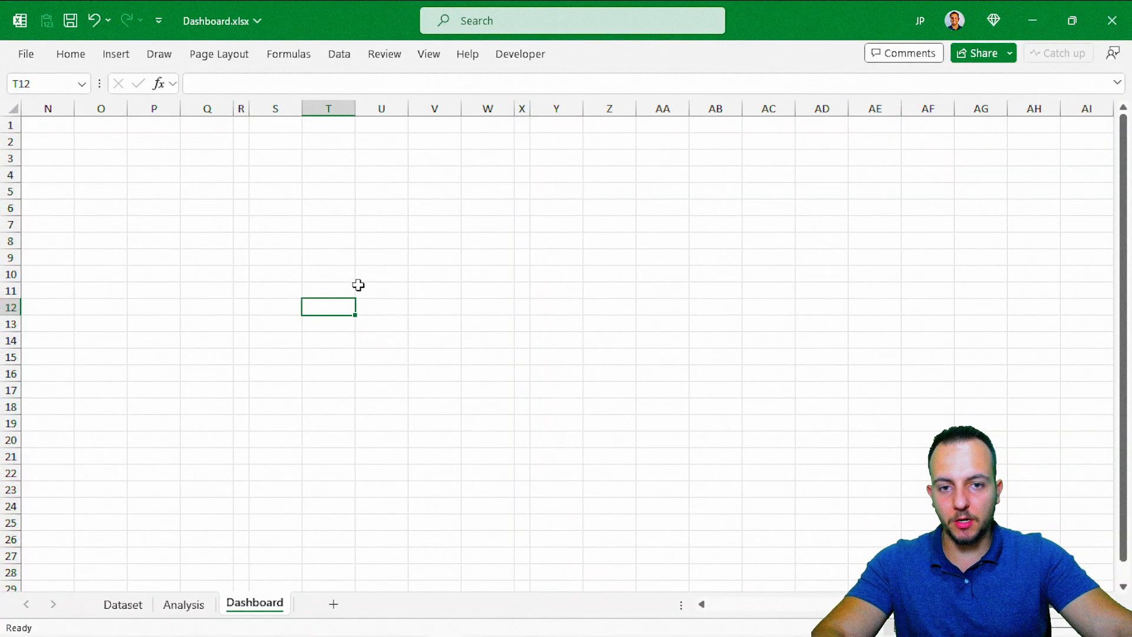
pyautogui.hscroll(-4, 340, 334)
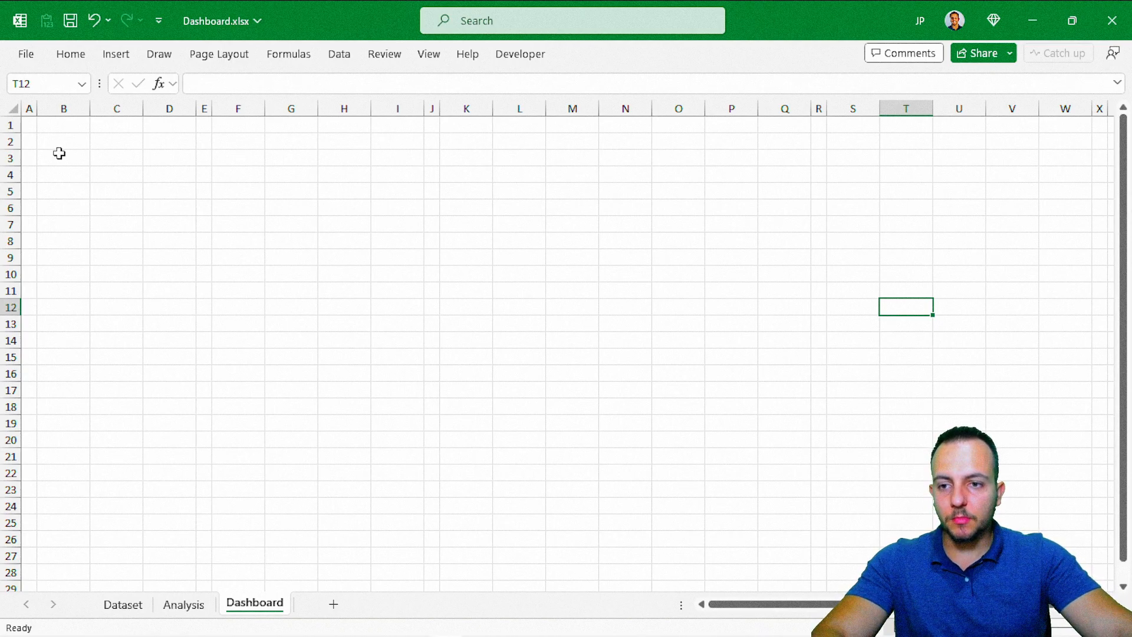
pyautogui.hotkey('ctrl', '2')
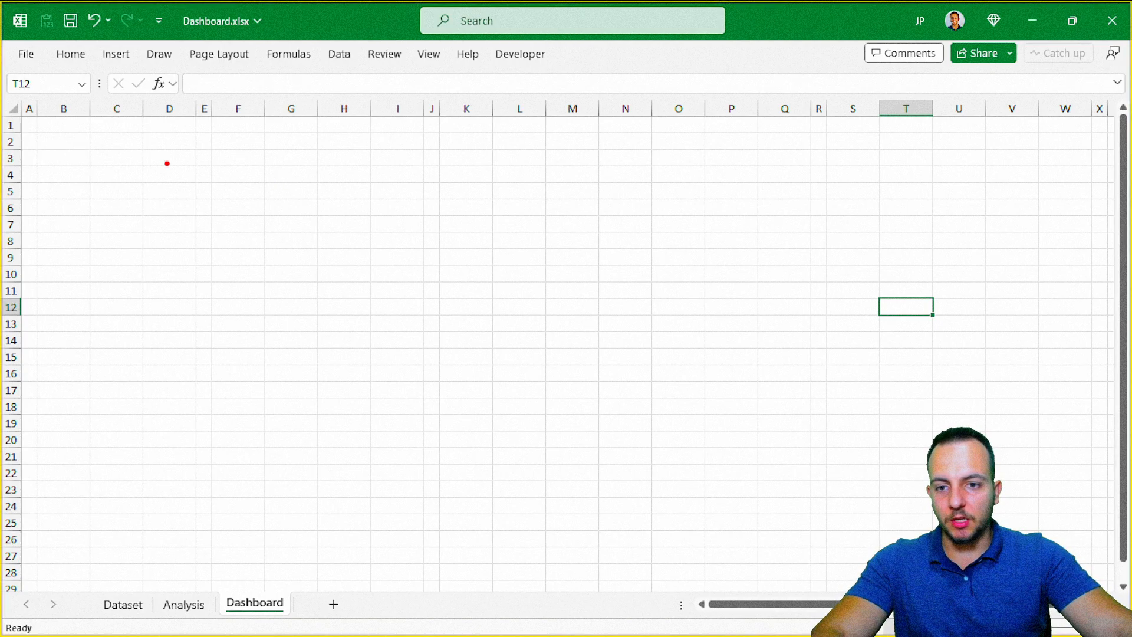
pyautogui.moveTo(35, 136)
pyautogui.mouseDown()
pyautogui.moveTo(189, 281)
pyautogui.moveTo(200, 330)
pyautogui.mouseUp()
pyautogui.moveTo(213, 134)
pyautogui.mouseDown()
pyautogui.moveTo(539, 269)
pyautogui.moveTo(815, 339)
pyautogui.mouseUp()
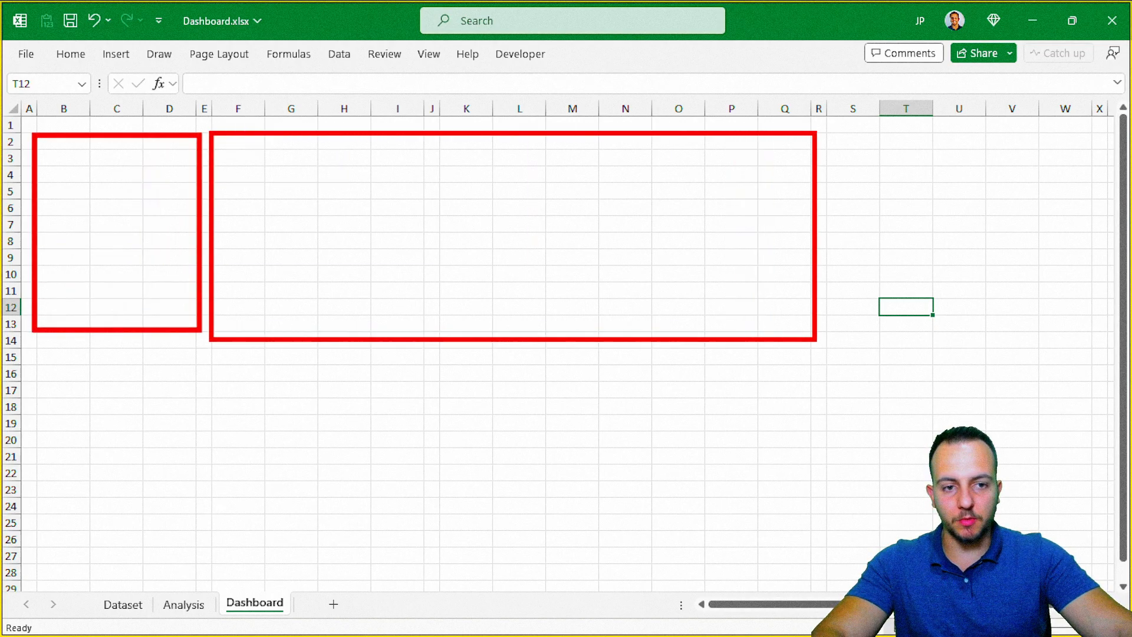
pyautogui.moveTo(835, 123); pyautogui.dragTo(1047, 542)
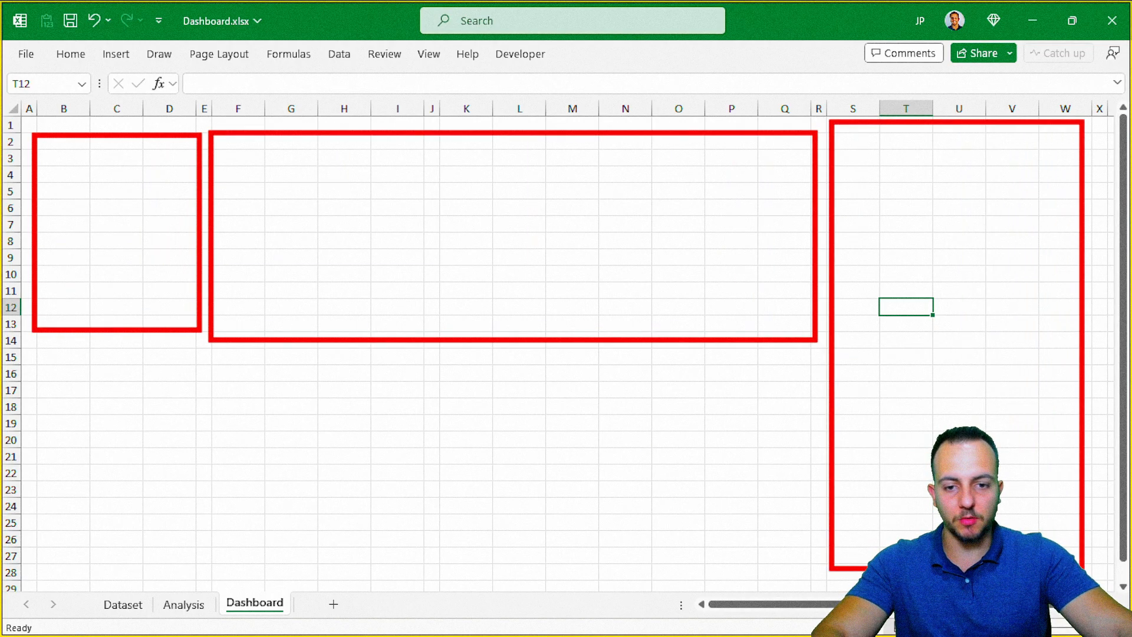
pyautogui.moveTo(704, 421); pyautogui.dragTo(63, 568)
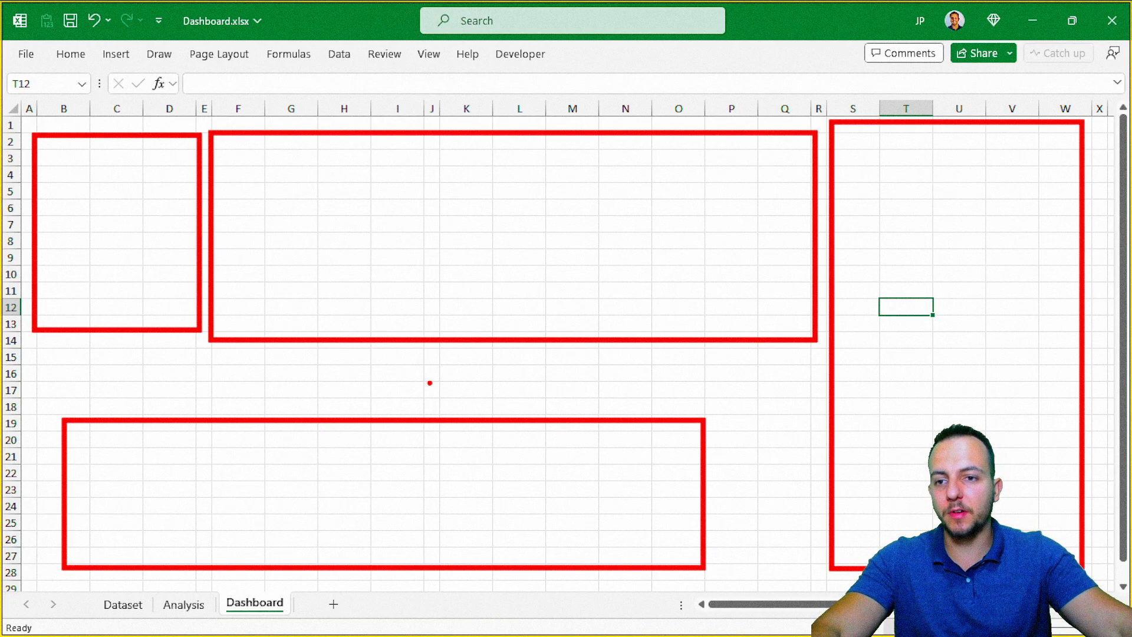
pyautogui.press('Escape')
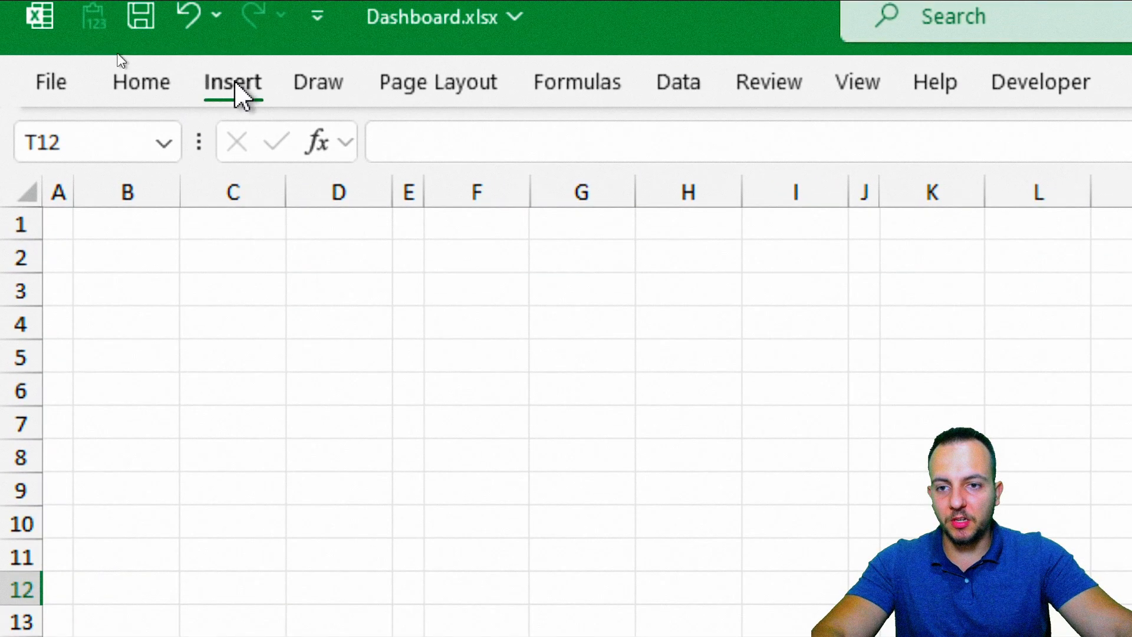
# Draw a rounded-corner rectangle covering cells B2:D12 on the Dashboard sheet
pyautogui.click(118, 57)
pyautogui.click(413, 198)
pyautogui.click(488, 308)
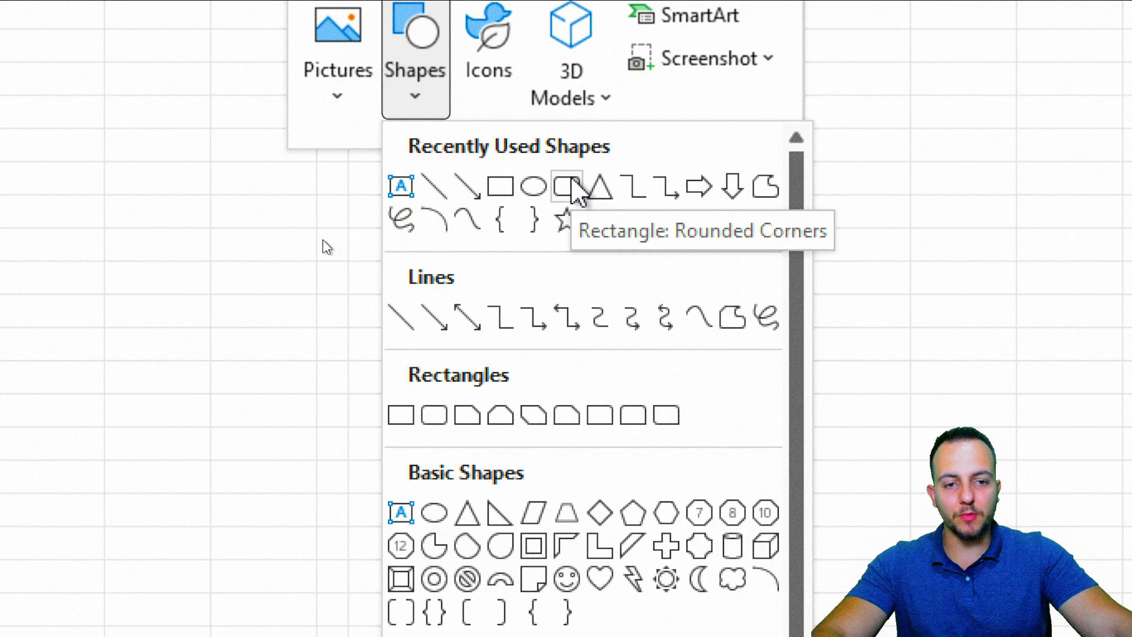
pyautogui.click(570, 186)
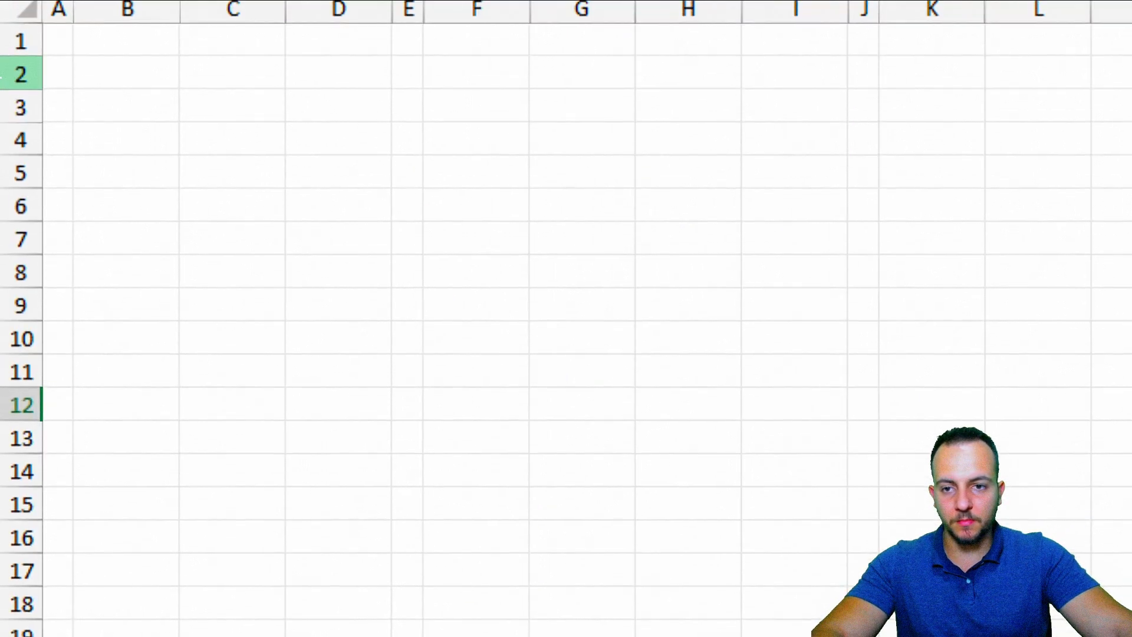
pyautogui.moveTo(72, 86); pyautogui.dragTo(389, 450)
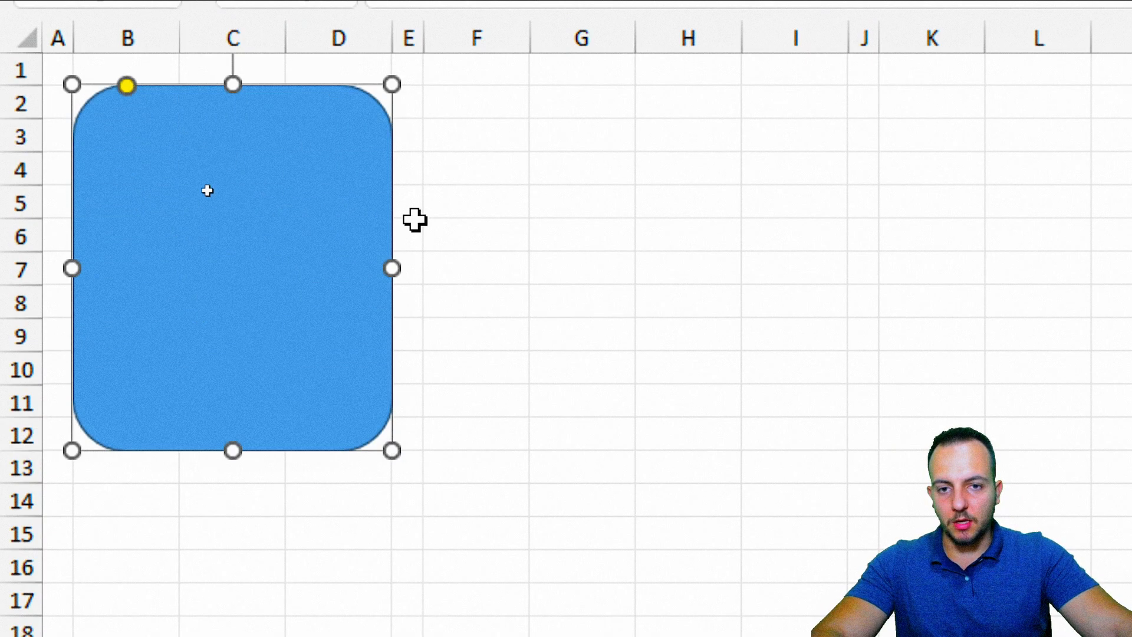
pyautogui.click(409, 36)
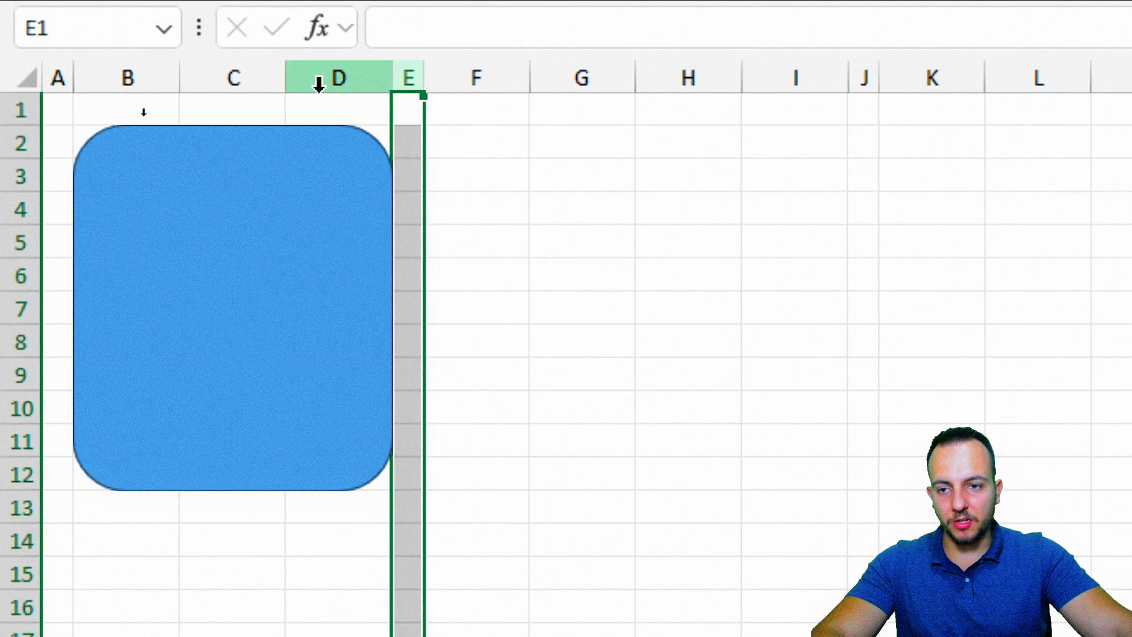
pyautogui.keyDown('ctrl'); pyautogui.click(59, 75); pyautogui.keyUp('ctrl')
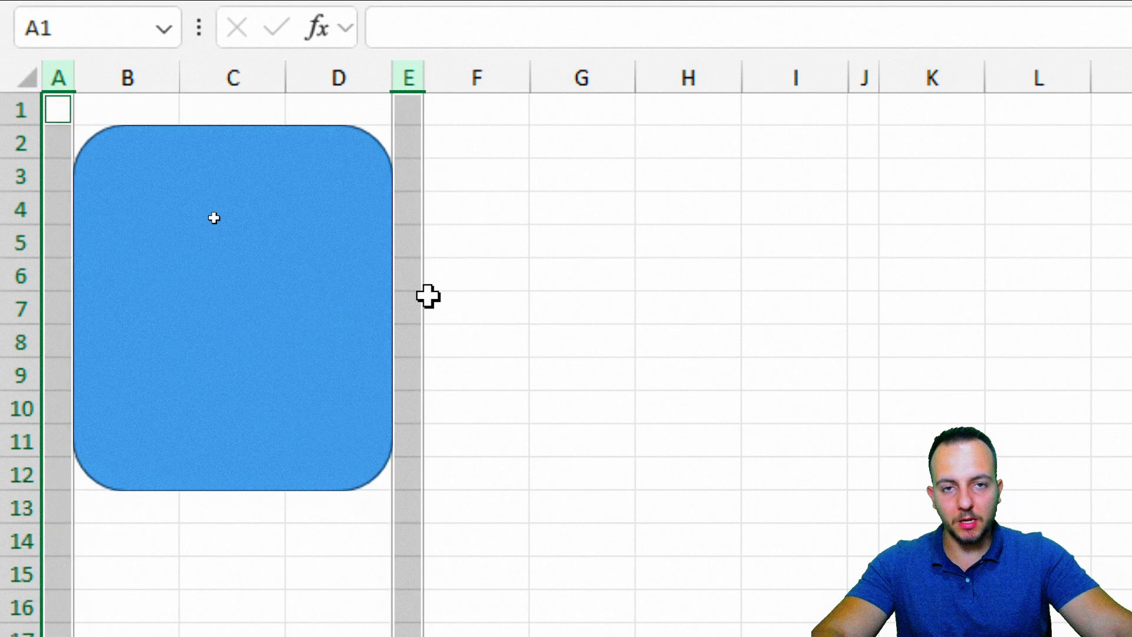
pyautogui.keyDown('ctrl'); pyautogui.click(14, 109); pyautogui.keyUp('ctrl')
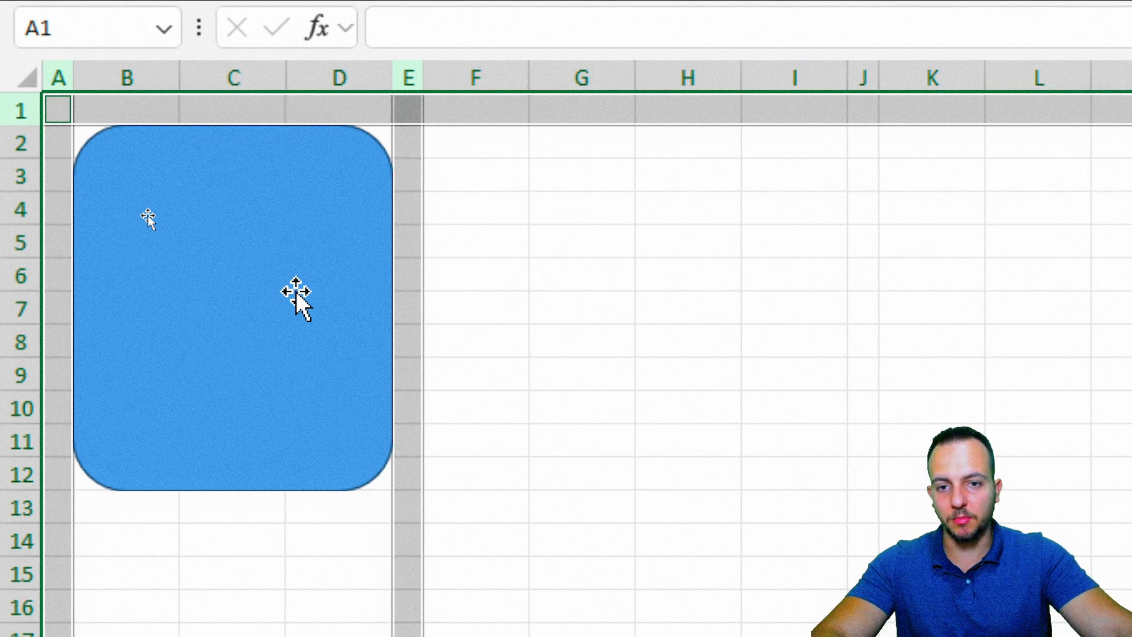
pyautogui.keyDown('ctrl'); pyautogui.click(21, 507); pyautogui.keyUp('ctrl')
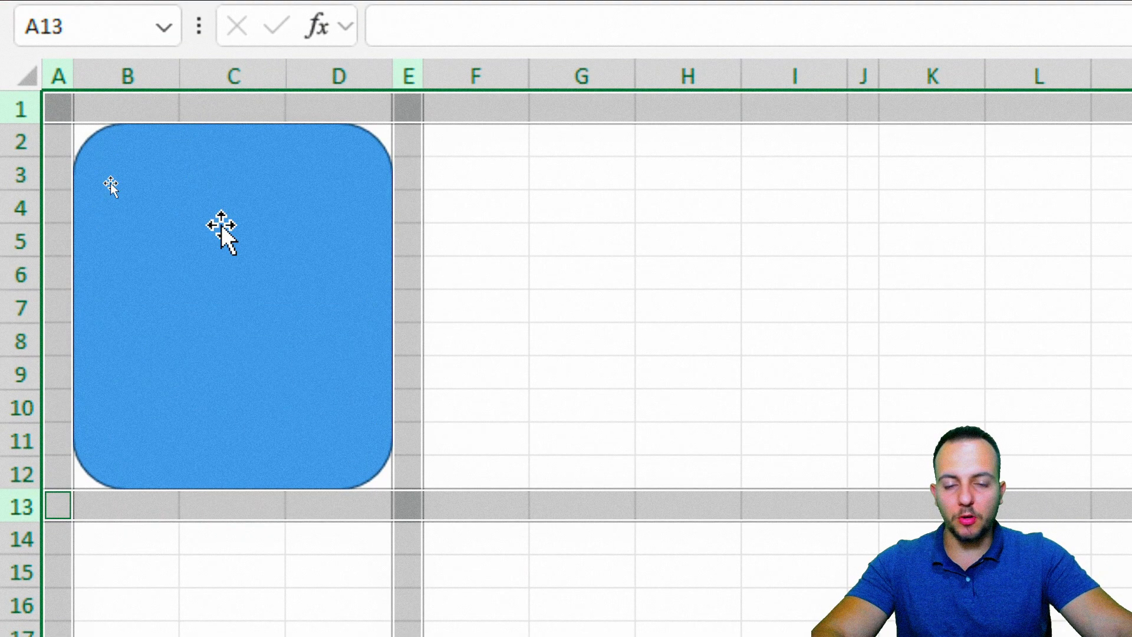
pyautogui.click(581, 304)
# Adjust the rectangle's corner rounding to a small radius so its corners are only slightly rounded
pyautogui.click(263, 183)
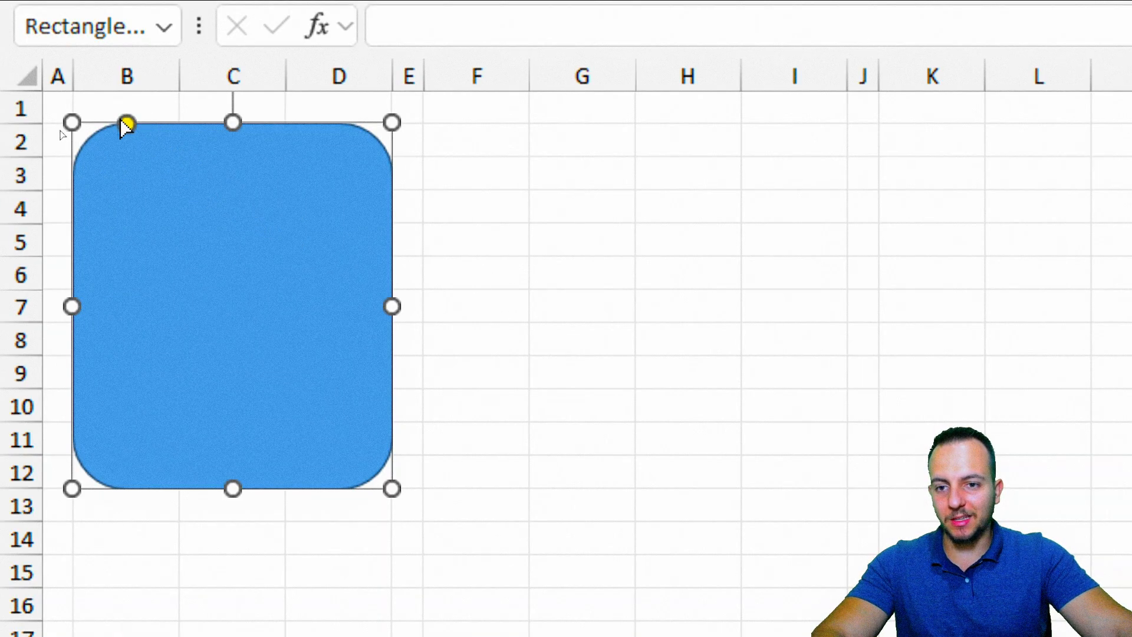
pyautogui.moveTo(126, 124); pyautogui.dragTo(366, 147)
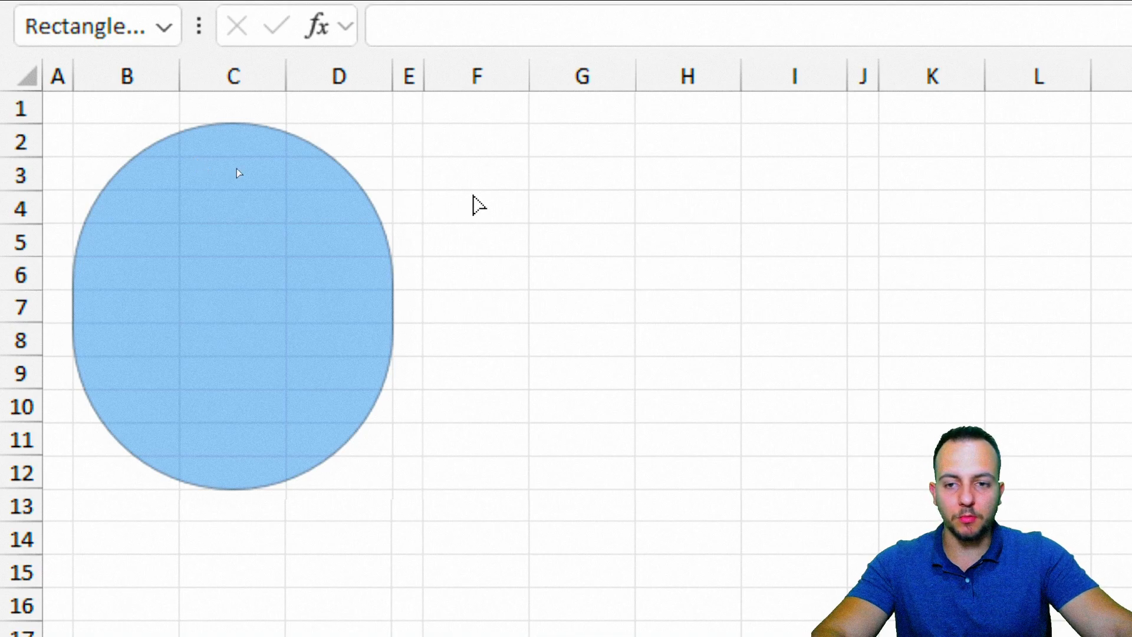
pyautogui.moveTo(423, 198); pyautogui.dragTo(5, 129)
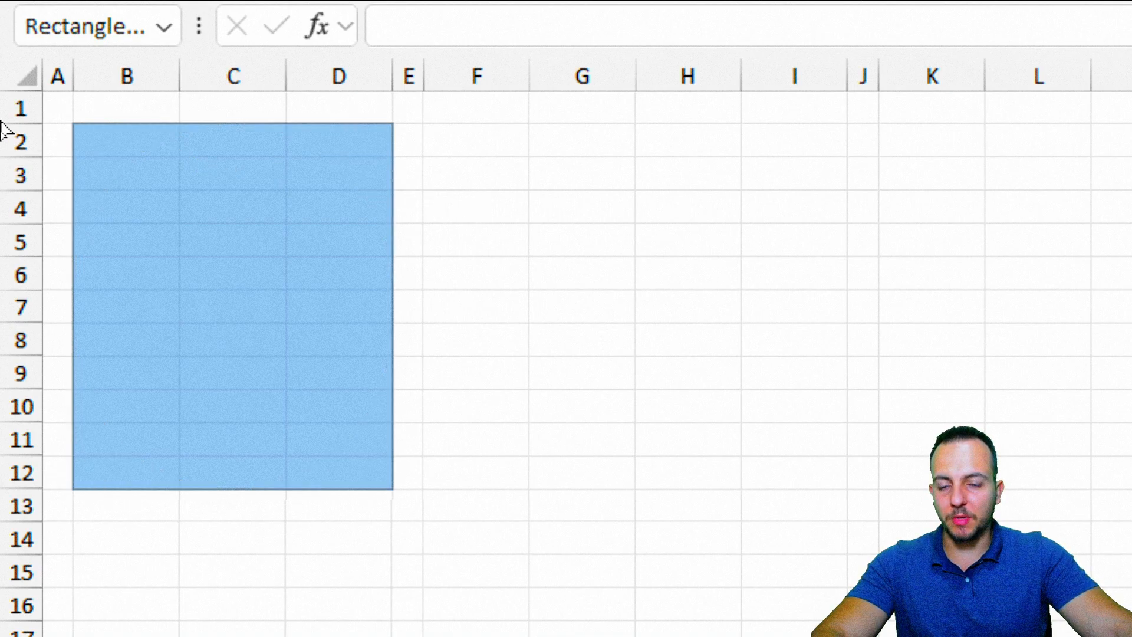
pyautogui.moveTo(86, 145)
pyautogui.mouseDown()
pyautogui.moveTo(95, 151)
pyautogui.moveTo(74, 144)
pyautogui.moveTo(95, 154)
pyautogui.mouseUp()
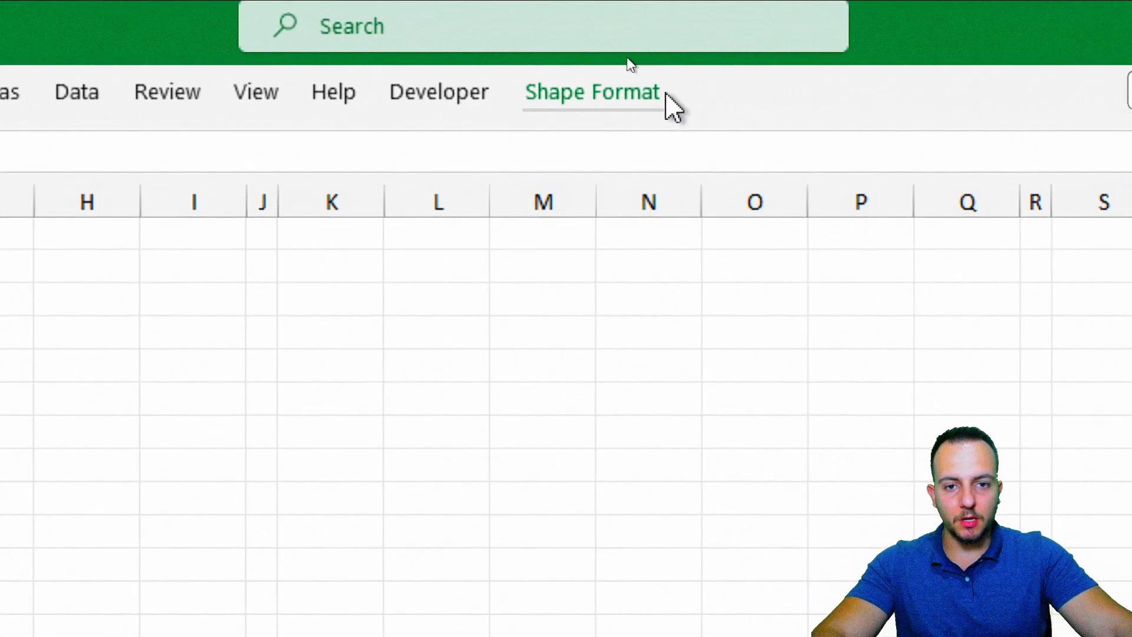
# Apply the first outer shadow preset to the rounded rectangle
pyautogui.click(657, 110)
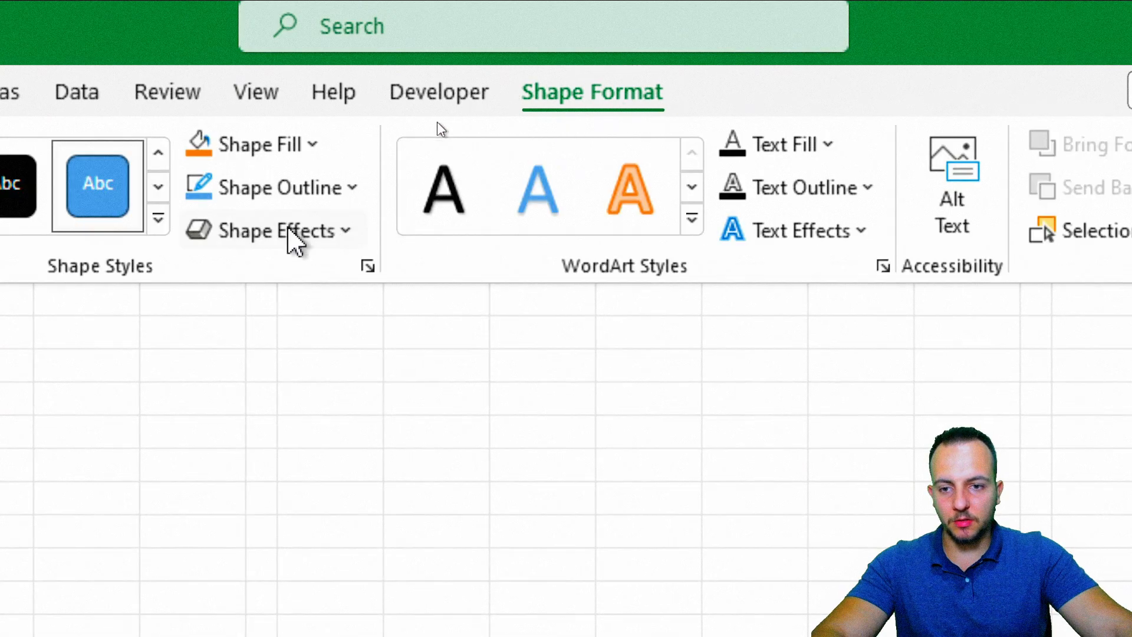
pyautogui.click(281, 236)
pyautogui.moveTo(297, 369)
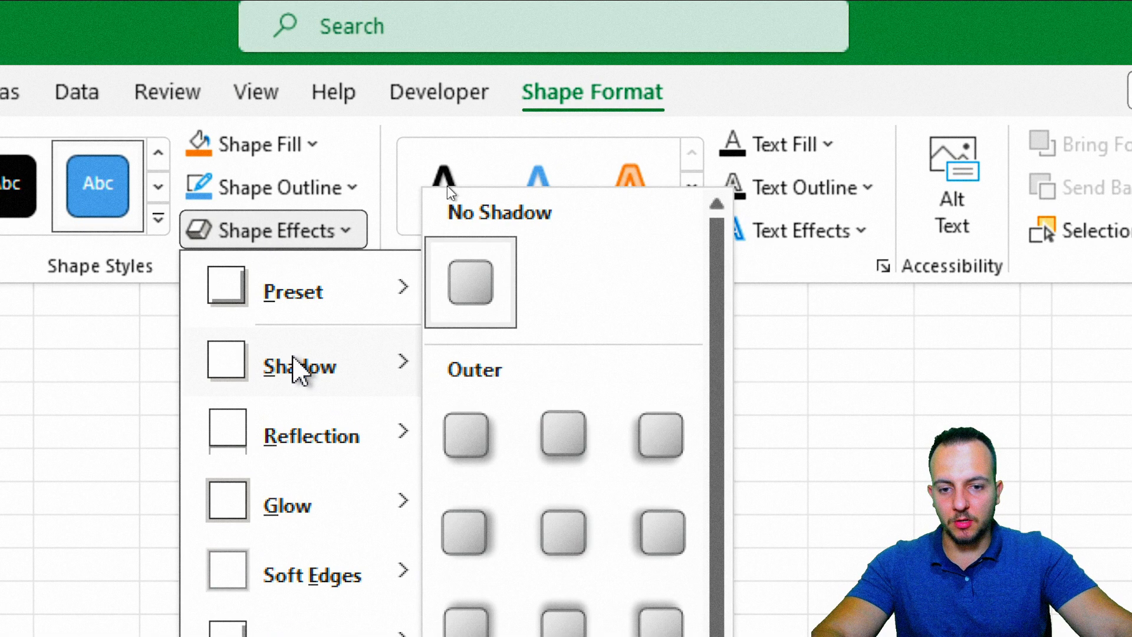
pyautogui.click(475, 422)
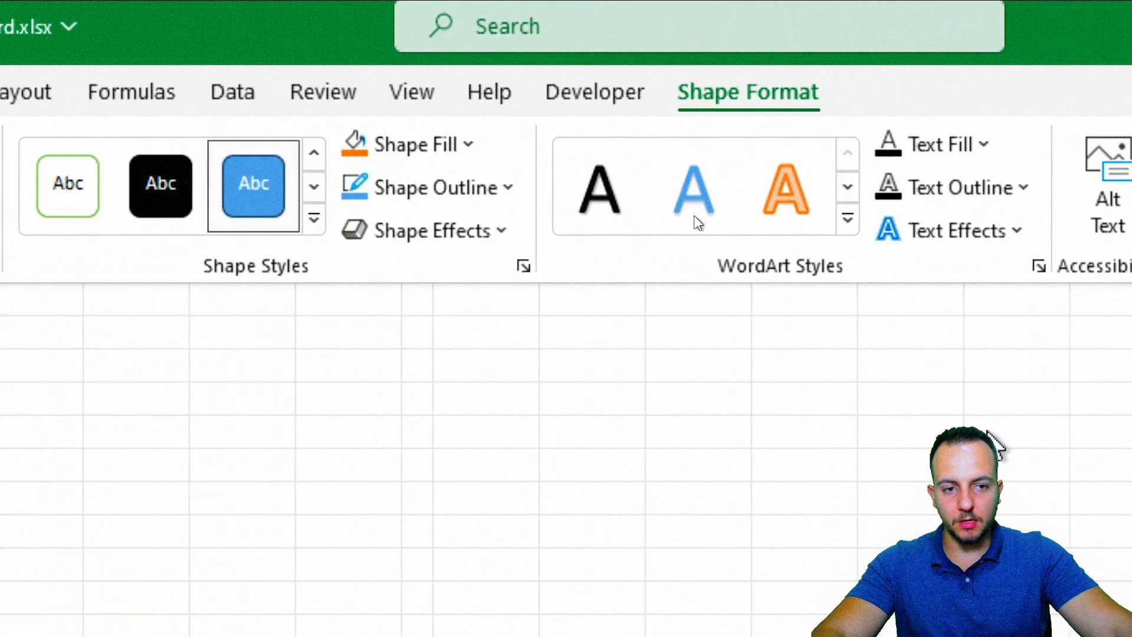
# Give the rounded rectangle a white fill and a black ½ pt outline, and save the workbook
pyautogui.click(441, 198)
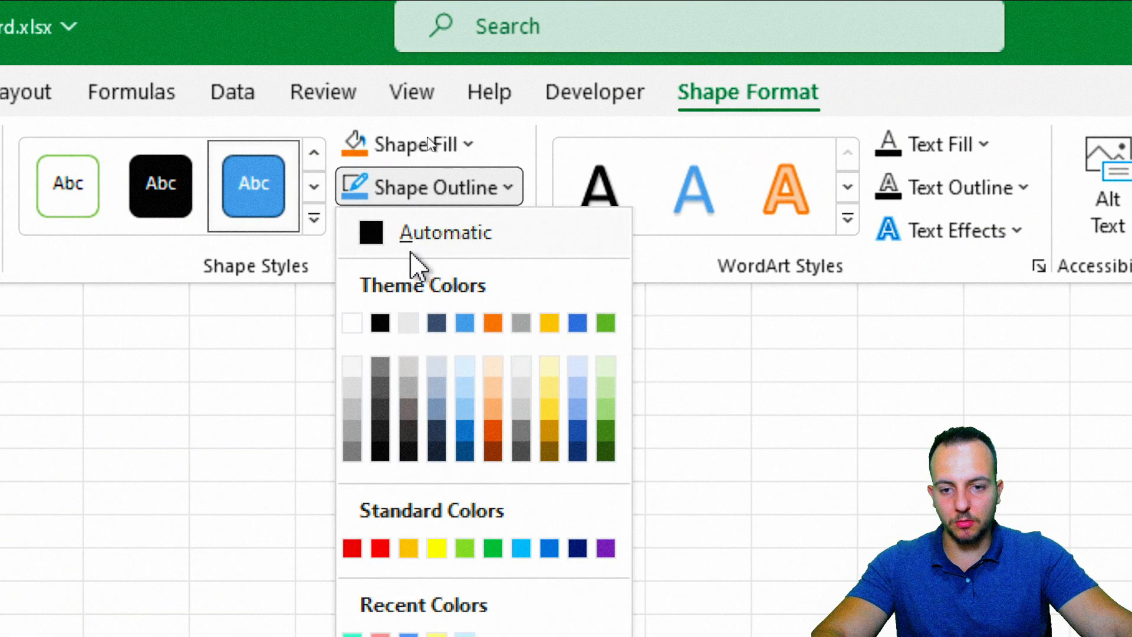
pyautogui.click(380, 322)
pyautogui.click(445, 154)
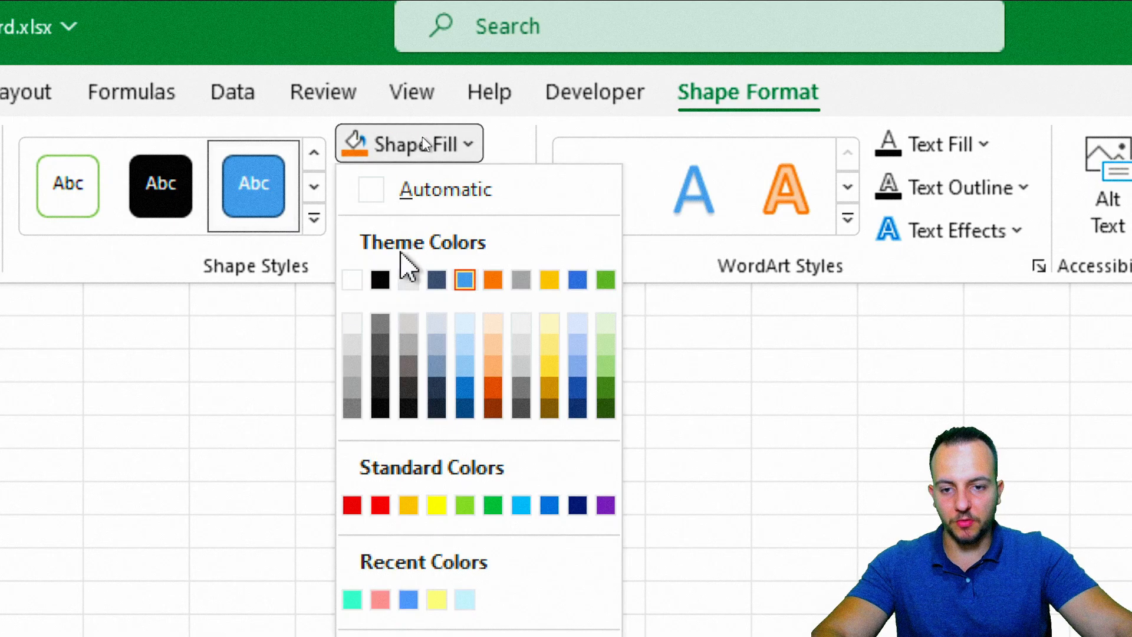
pyautogui.click(352, 283)
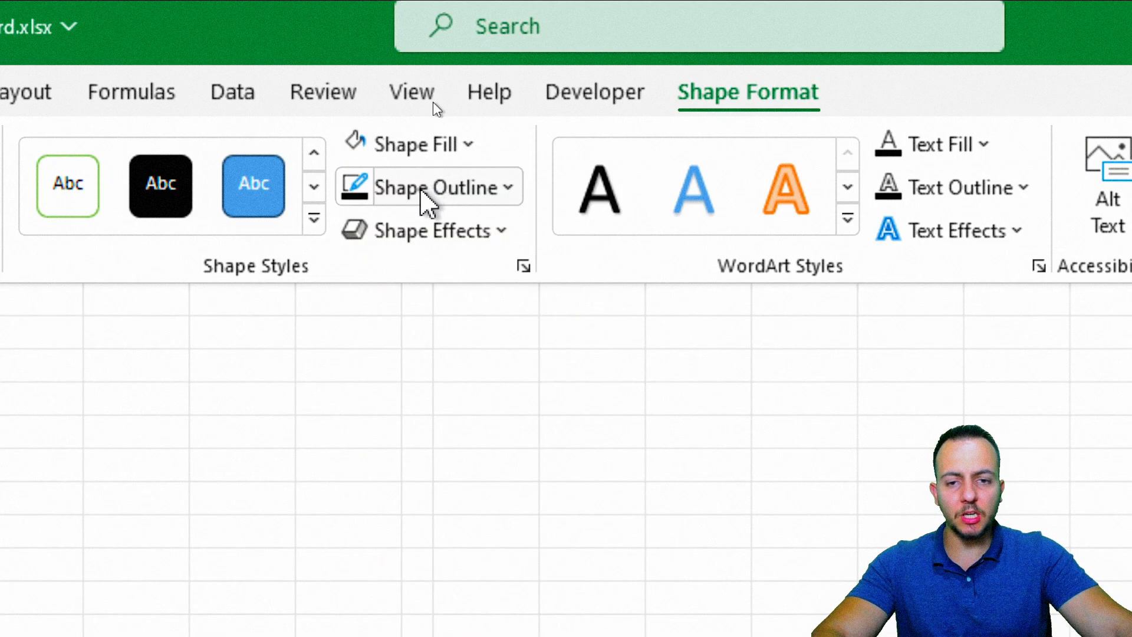
pyautogui.click(423, 190)
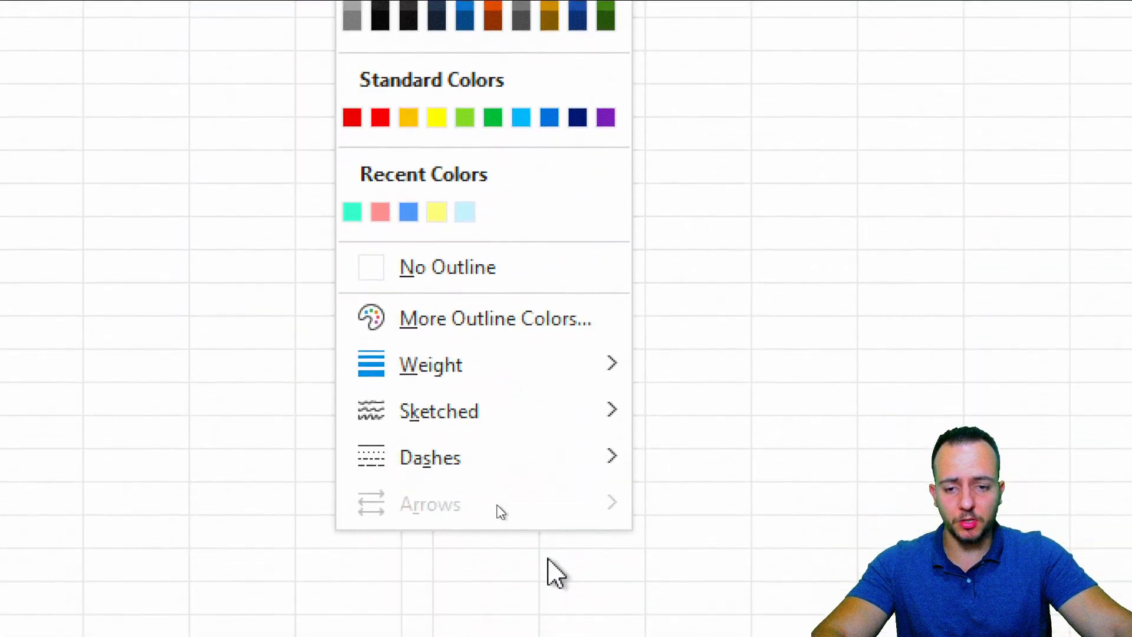
pyautogui.moveTo(498, 351)
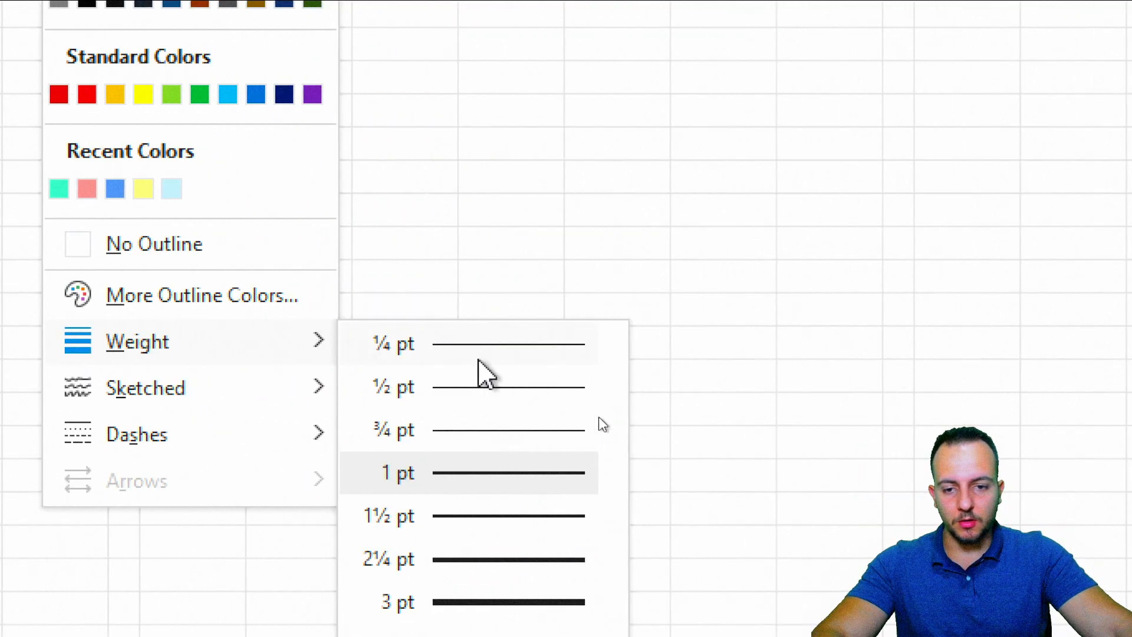
pyautogui.click(407, 389)
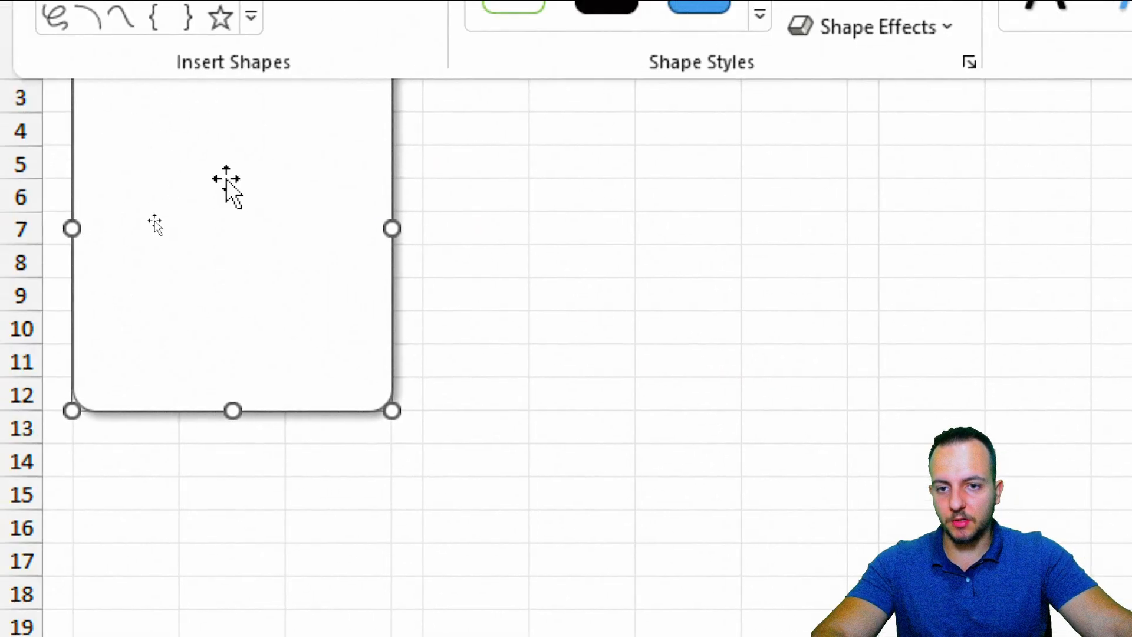
pyautogui.click(488, 257)
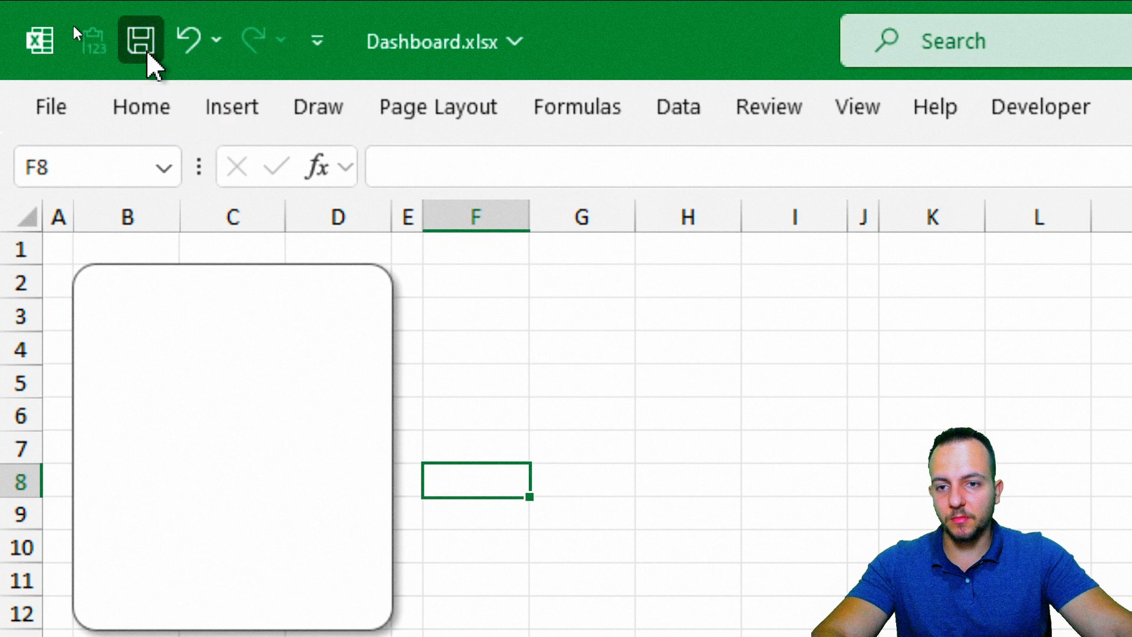
pyautogui.click(148, 55)
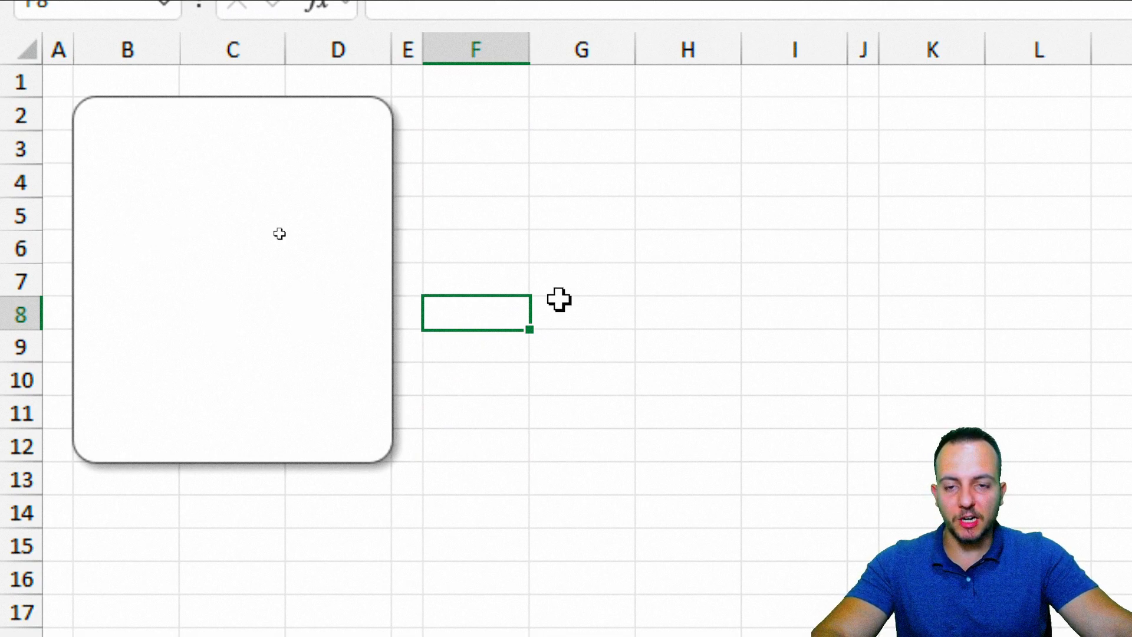
# Duplicate the formatted rounded rectangle on the Dashboard sheet
pyautogui.click(257, 321)
pyautogui.hotkey('ctrl', 'c')
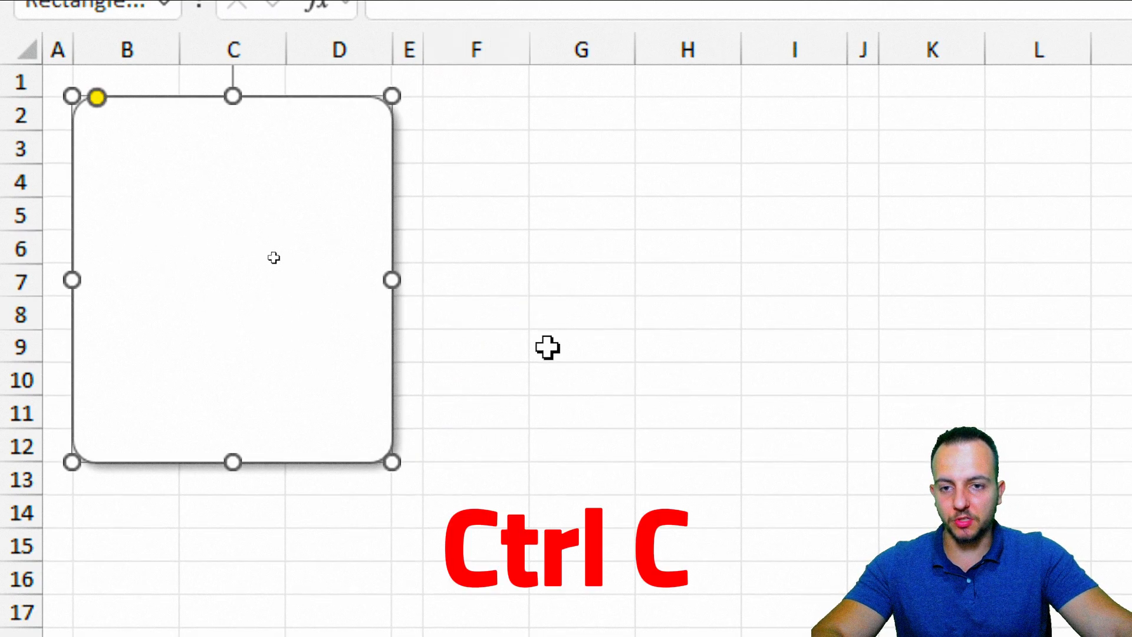
pyautogui.hotkey('ctrl', 'v')
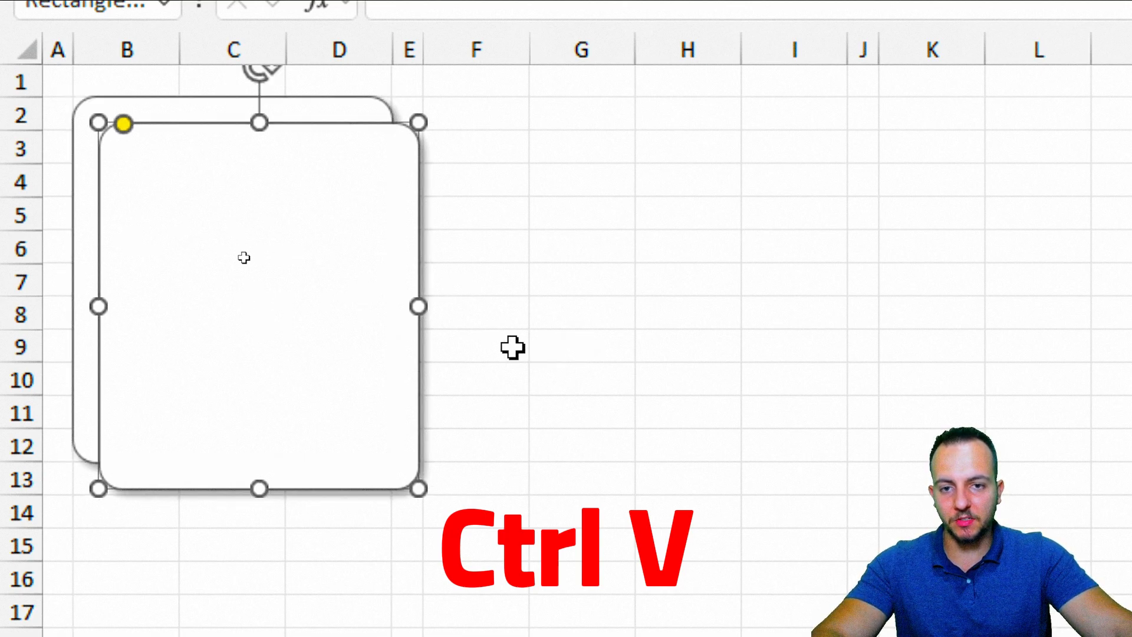
# Move the pasted rounded rectangle so it starts at cell F2, and widen it through column Q
pyautogui.click(538, 346)
pyautogui.moveTo(308, 303); pyautogui.dragTo(617, 273)
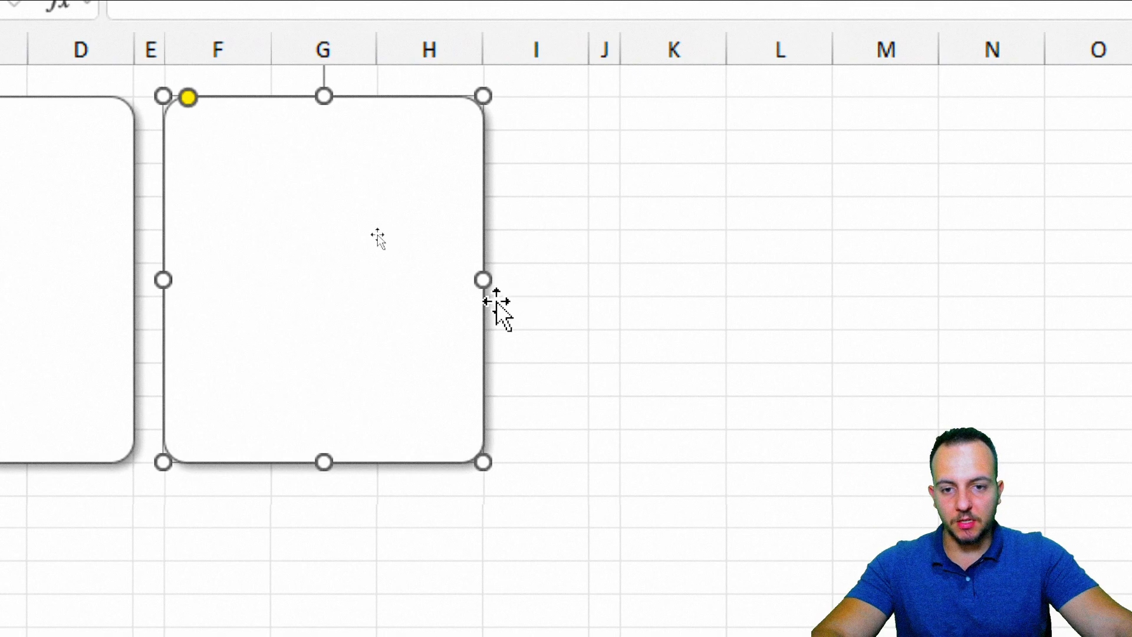
pyautogui.moveTo(484, 280); pyautogui.dragTo(881, 330)
pyautogui.click(896, 56)
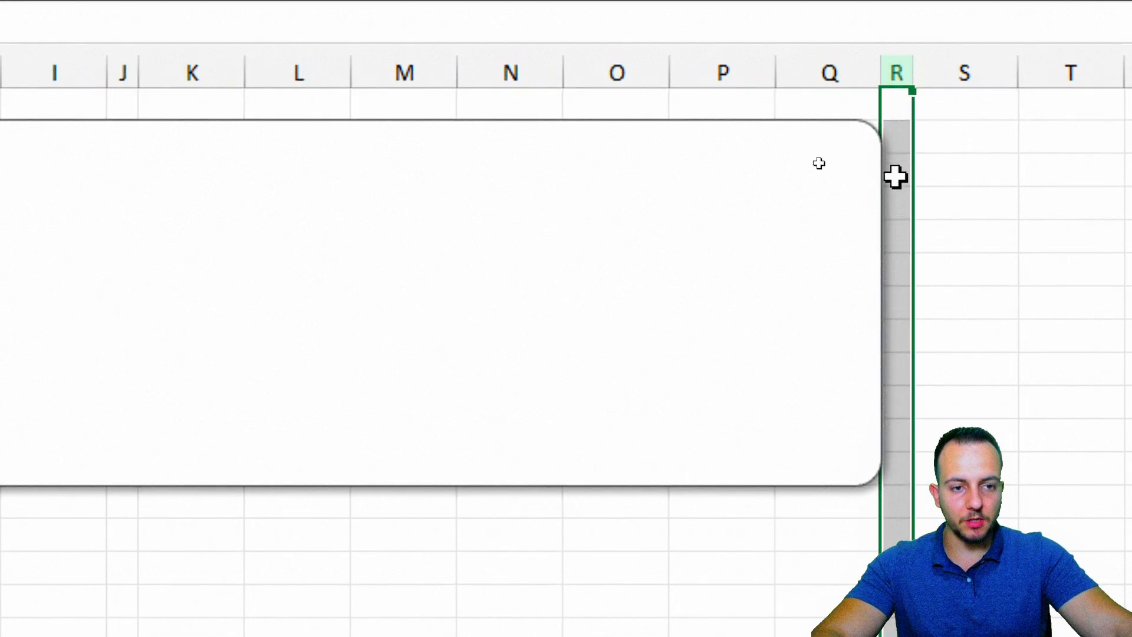
# Reduce the corner rounding of the wide rectangle so it matches the small one beside it
pyautogui.click(234, 121)
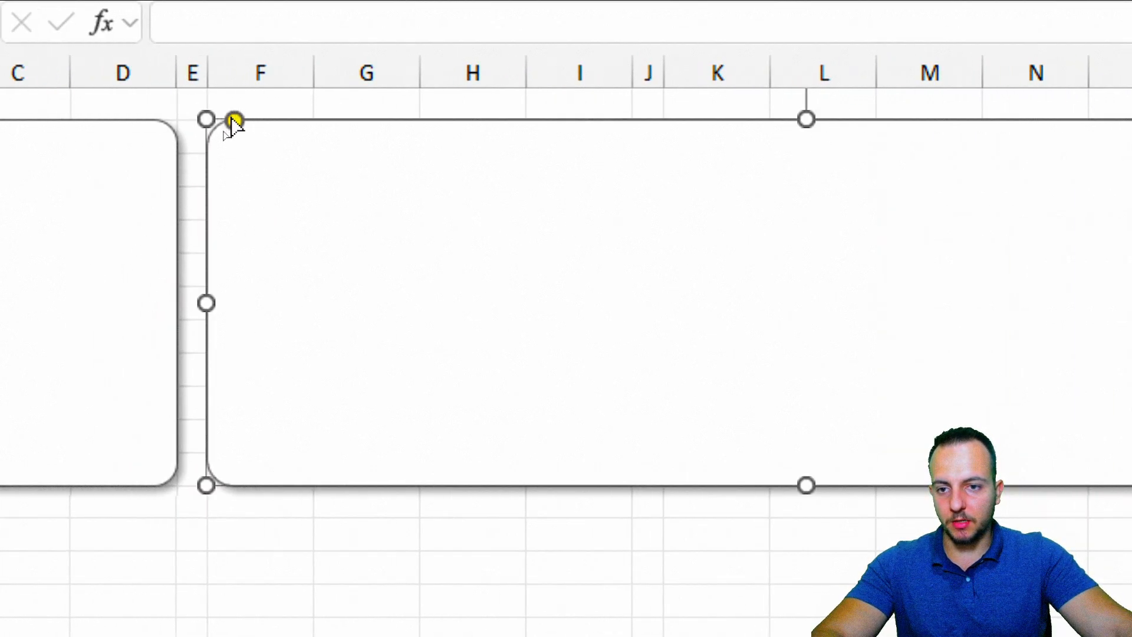
pyautogui.click(224, 134)
pyautogui.click(224, 135)
pyautogui.click(261, 574)
pyautogui.click(389, 375)
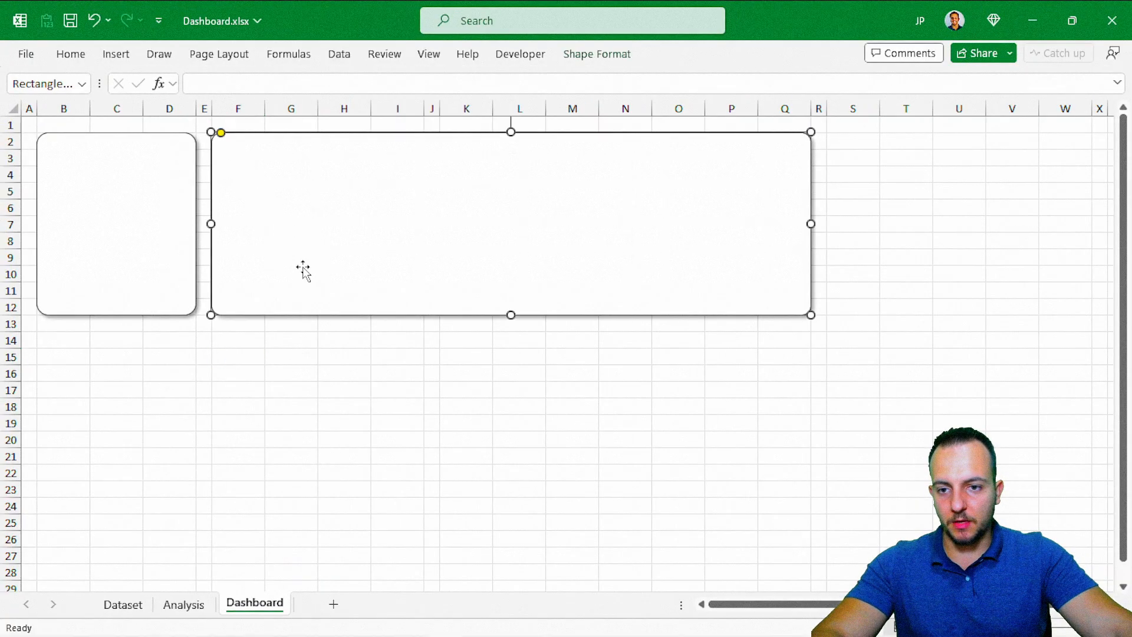
# Place a copy of the wide rectangle at cell B14 and extend its height down through row 28
pyautogui.moveTo(312, 313); pyautogui.dragTo(115, 421)
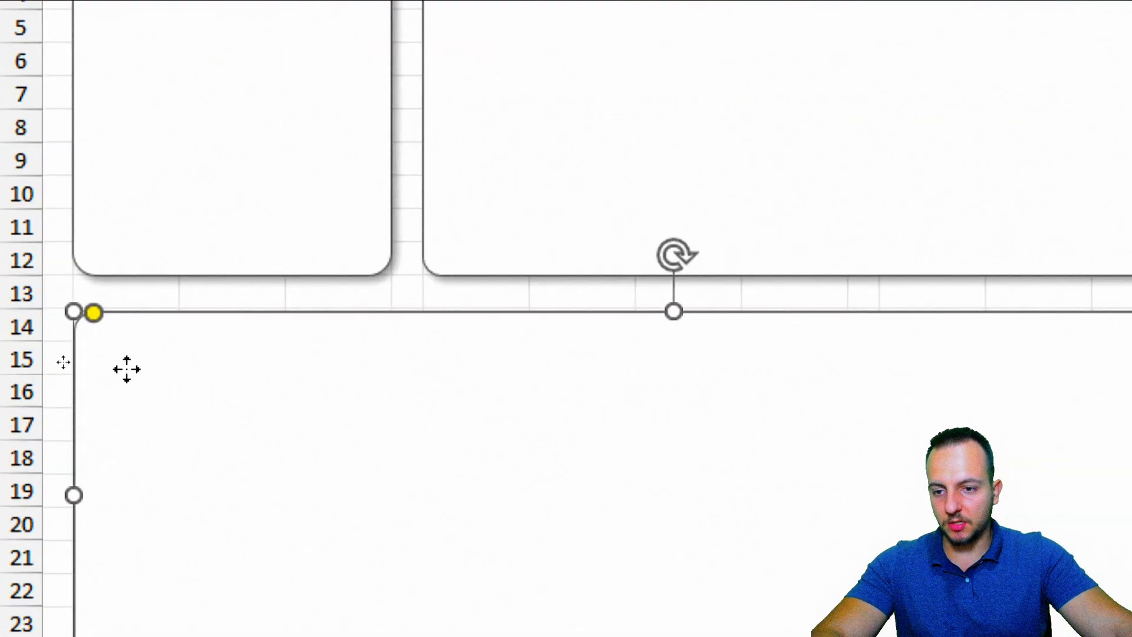
pyautogui.moveTo(127, 369); pyautogui.dragTo(122, 342)
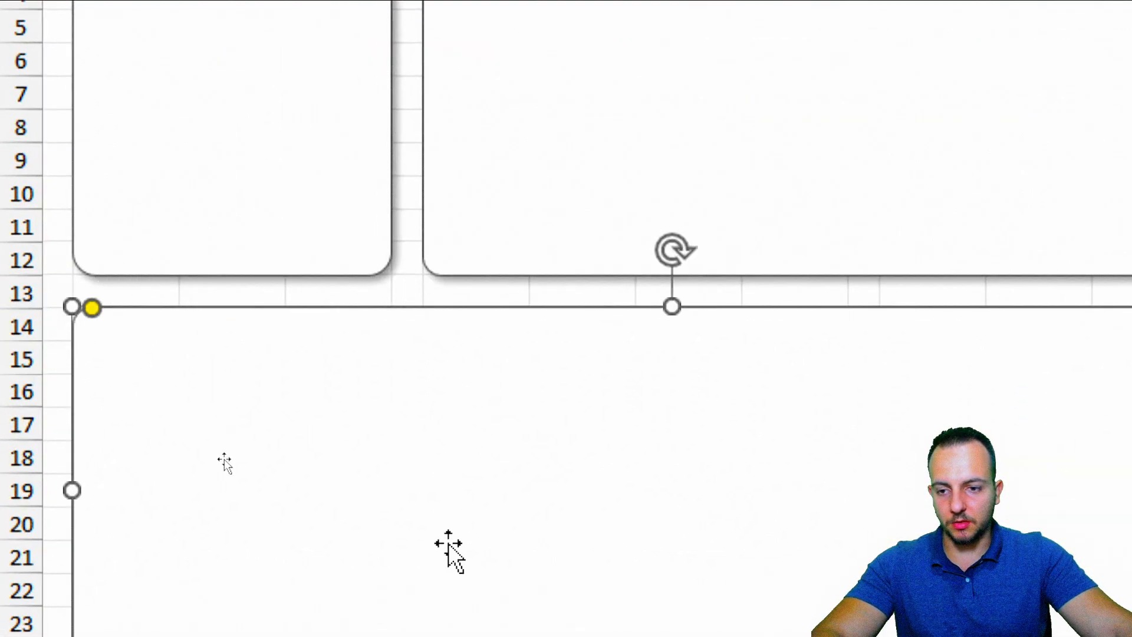
pyautogui.scroll(-1, 551, 488)
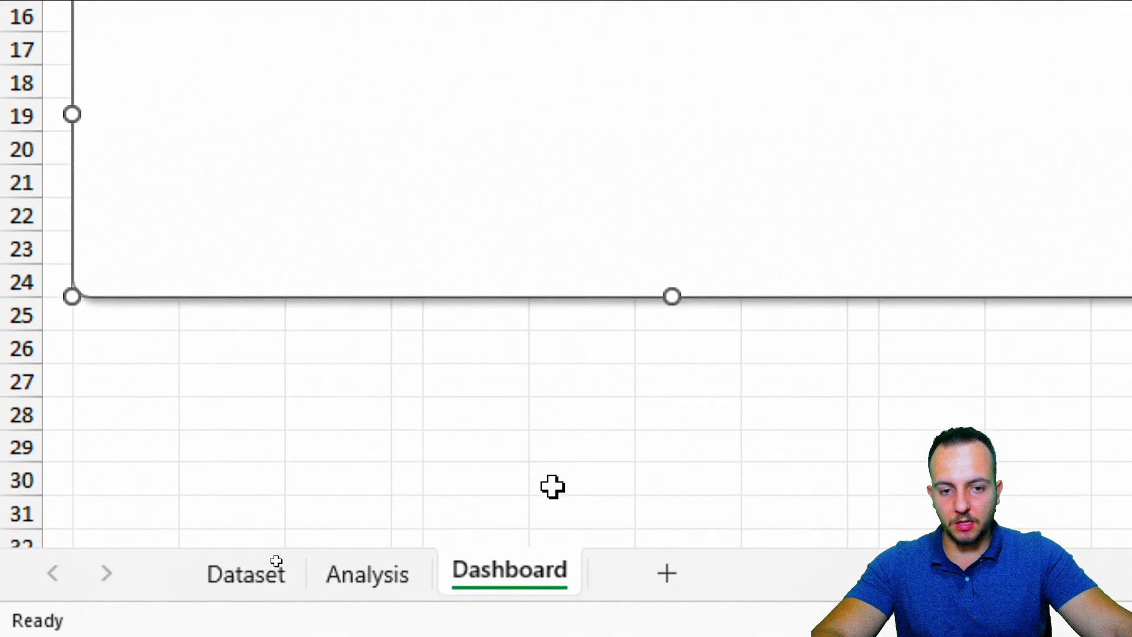
pyautogui.scroll(-1, 553, 486)
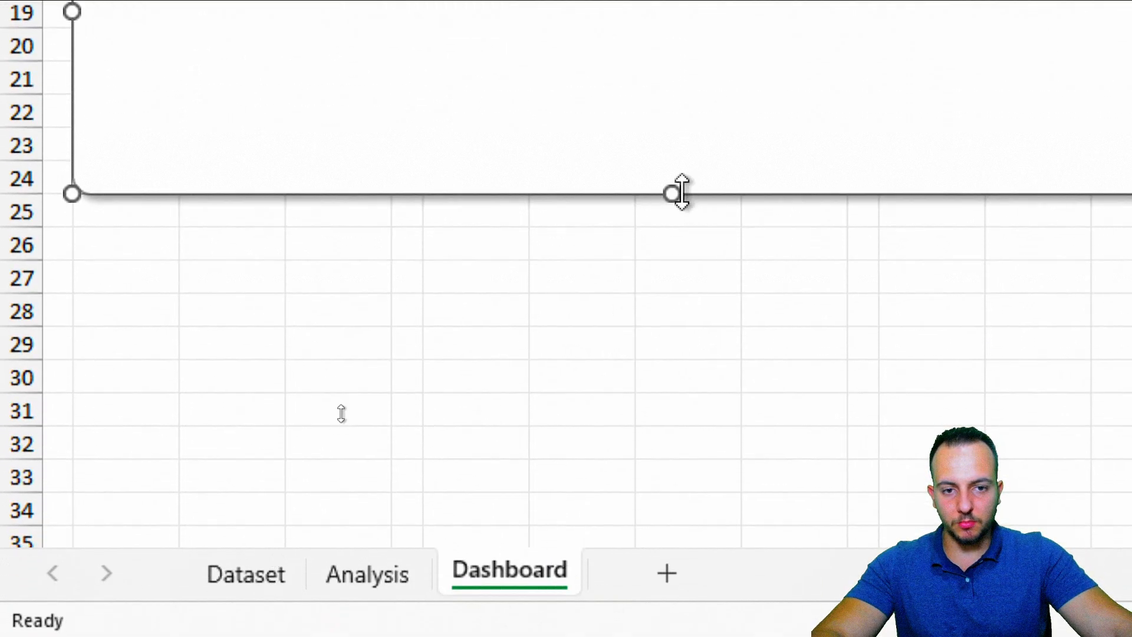
pyautogui.moveTo(681, 190); pyautogui.dragTo(594, 324)
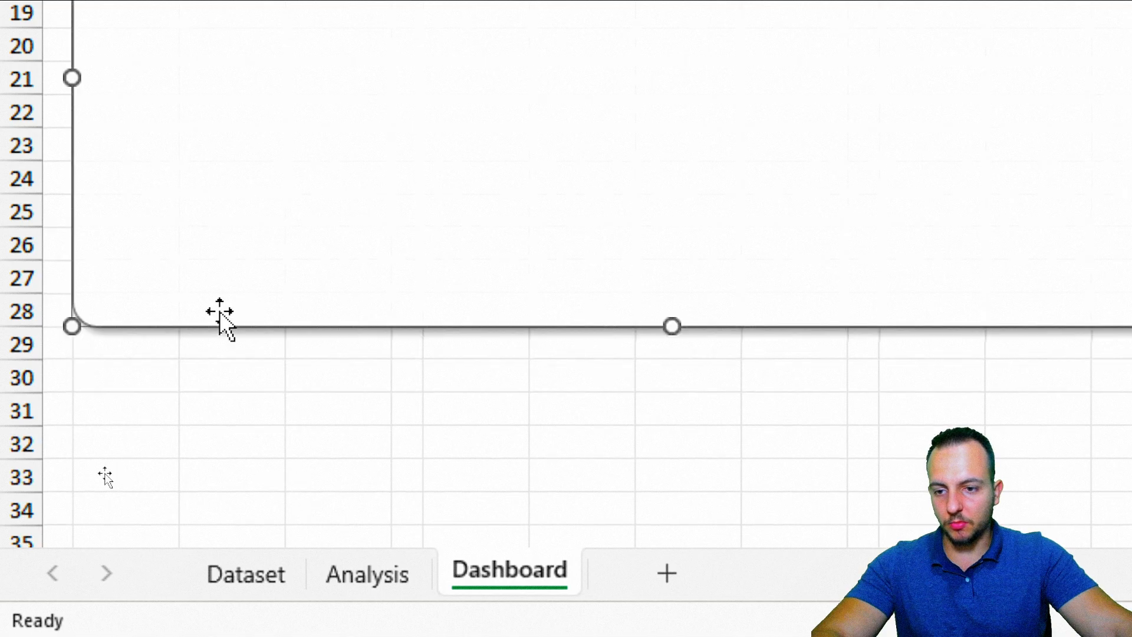
pyautogui.click(144, 372)
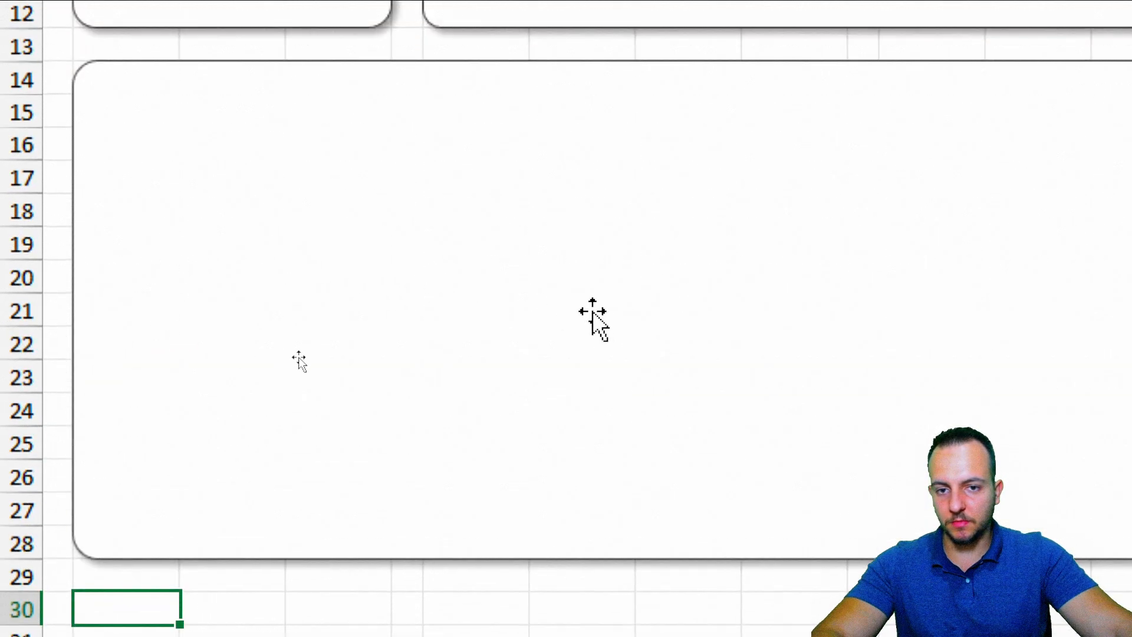
# Narrow the lower rectangle so it spans columns B through I
pyautogui.scroll(2, 318, 392)
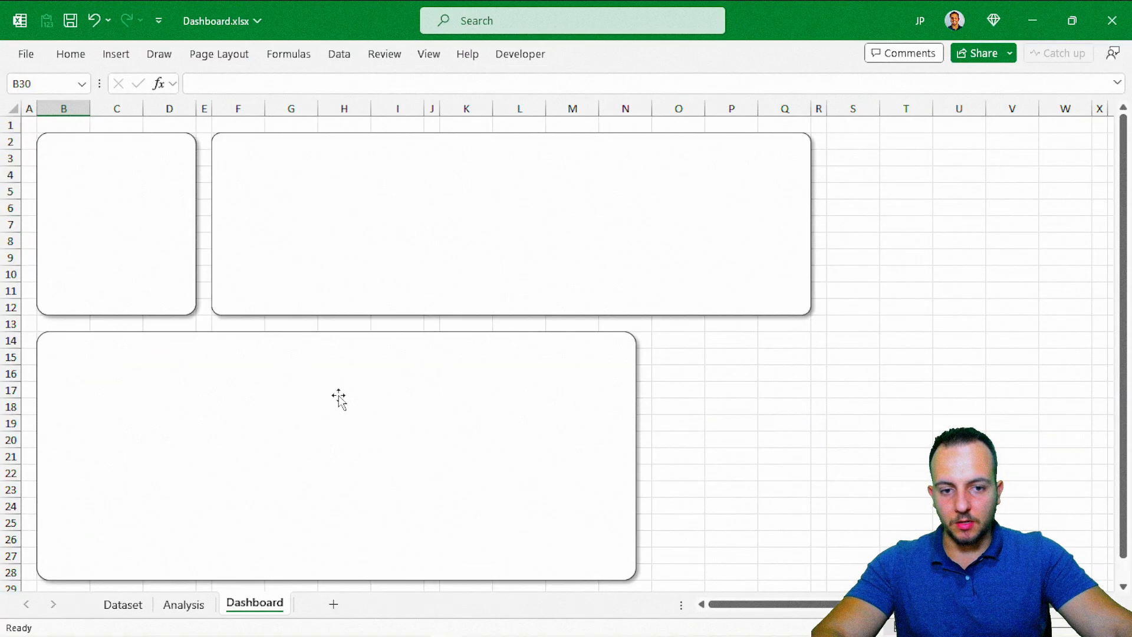
pyautogui.click(339, 398)
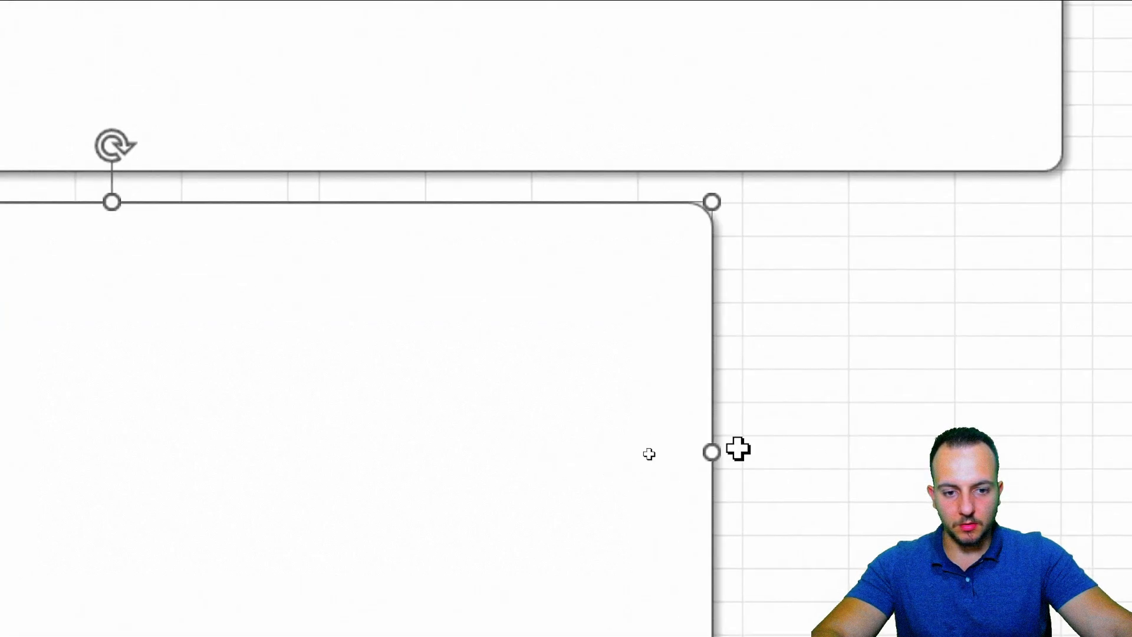
pyautogui.moveTo(636, 456); pyautogui.dragTo(286, 475)
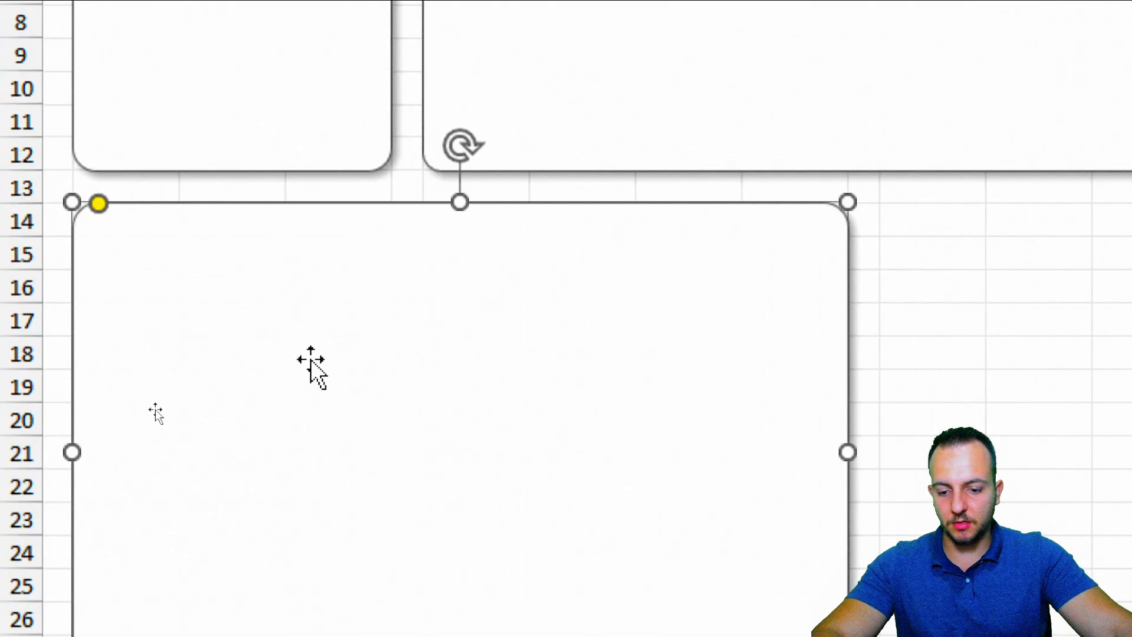
# Duplicate the lower rectangle, place the copy at cell K14, and narrow it to end at column Q
pyautogui.hotkey('ctrl', 'd')
pyautogui.moveTo(432, 429); pyautogui.dragTo(1096, 399)
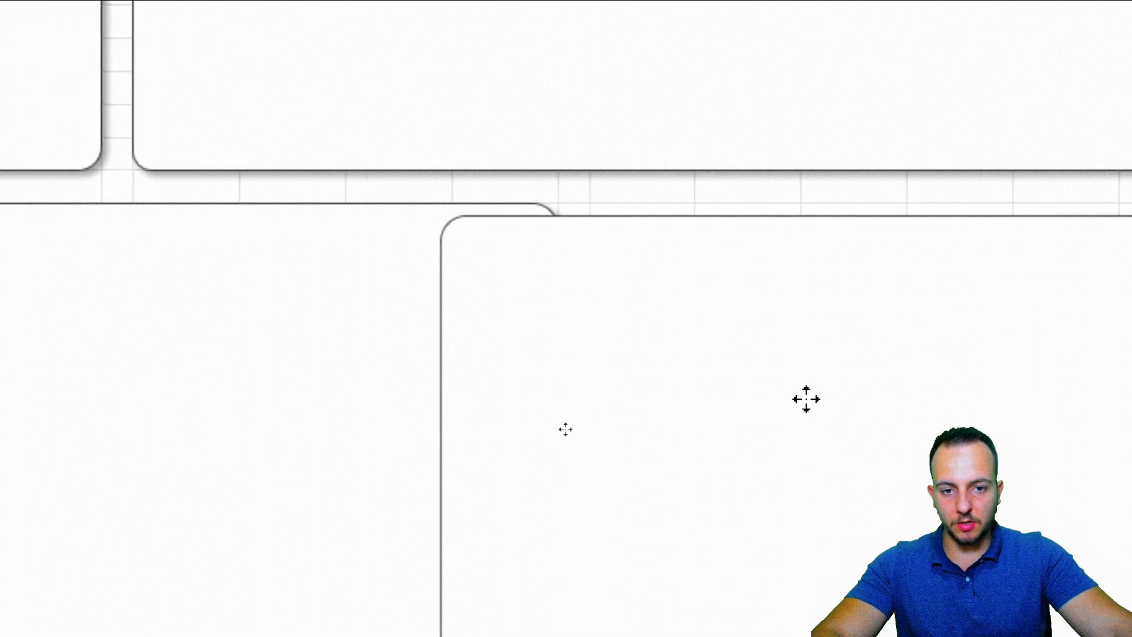
pyautogui.moveTo(806, 399); pyautogui.dragTo(920, 405)
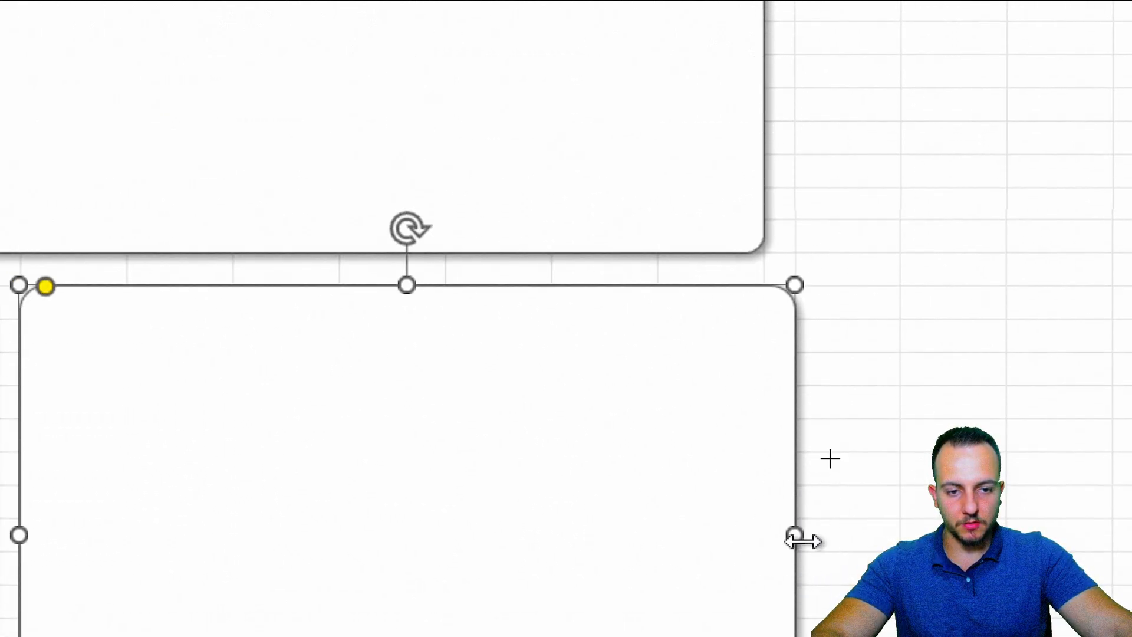
pyautogui.moveTo(803, 541); pyautogui.dragTo(761, 540)
pyautogui.click(714, 563)
# Duplicate the K14 rectangle, place the copy at cell S2, and resize it to end at column W
pyautogui.click(528, 420)
pyautogui.hotkey('ctrl', 'd')
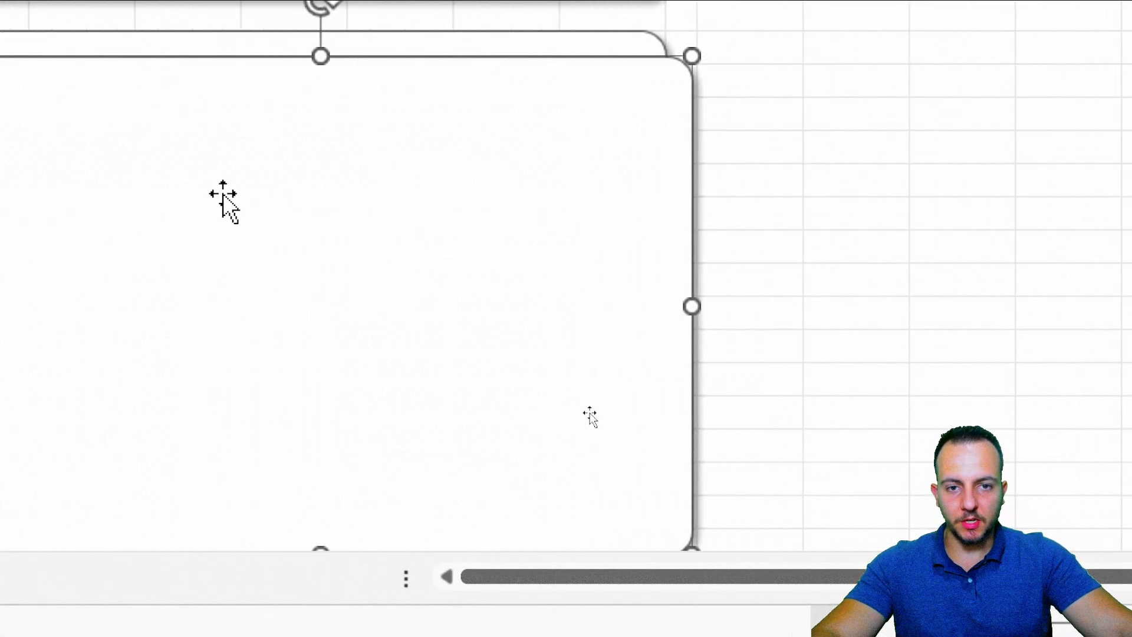
pyautogui.moveTo(223, 200); pyautogui.dragTo(809, 313)
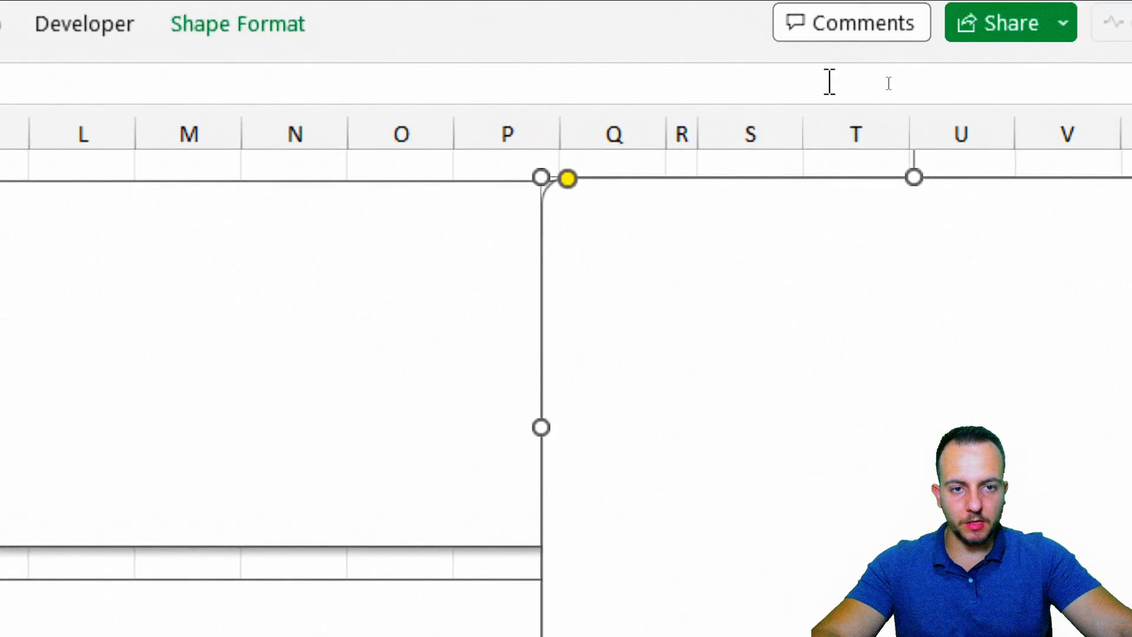
pyautogui.moveTo(565, 180); pyautogui.dragTo(695, 183)
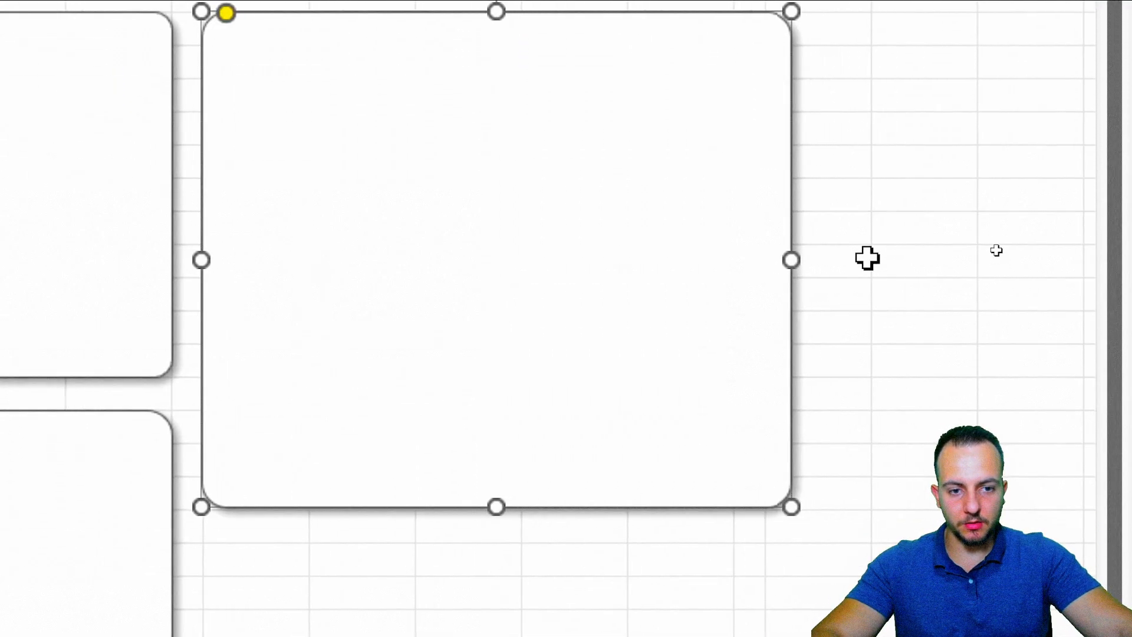
pyautogui.moveTo(791, 258); pyautogui.dragTo(733, 257)
pyautogui.click(748, 18)
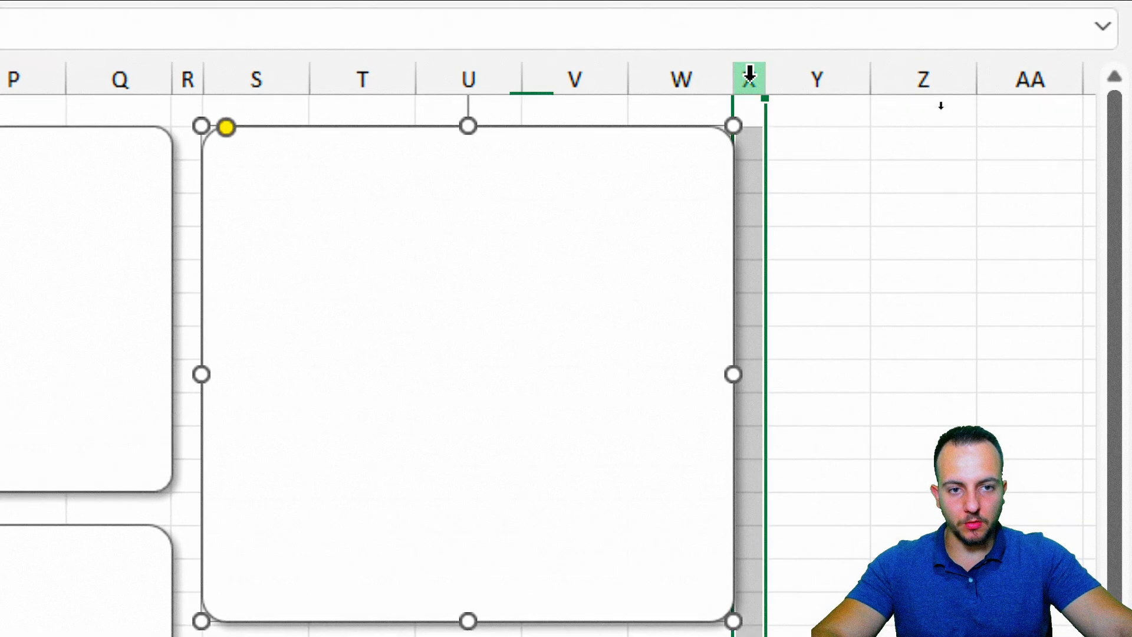
# Extend the rectangle in columns S to W down through row 28, level with the other lower rectangles
pyautogui.scroll(-2, 392, 442)
pyautogui.click(508, 379)
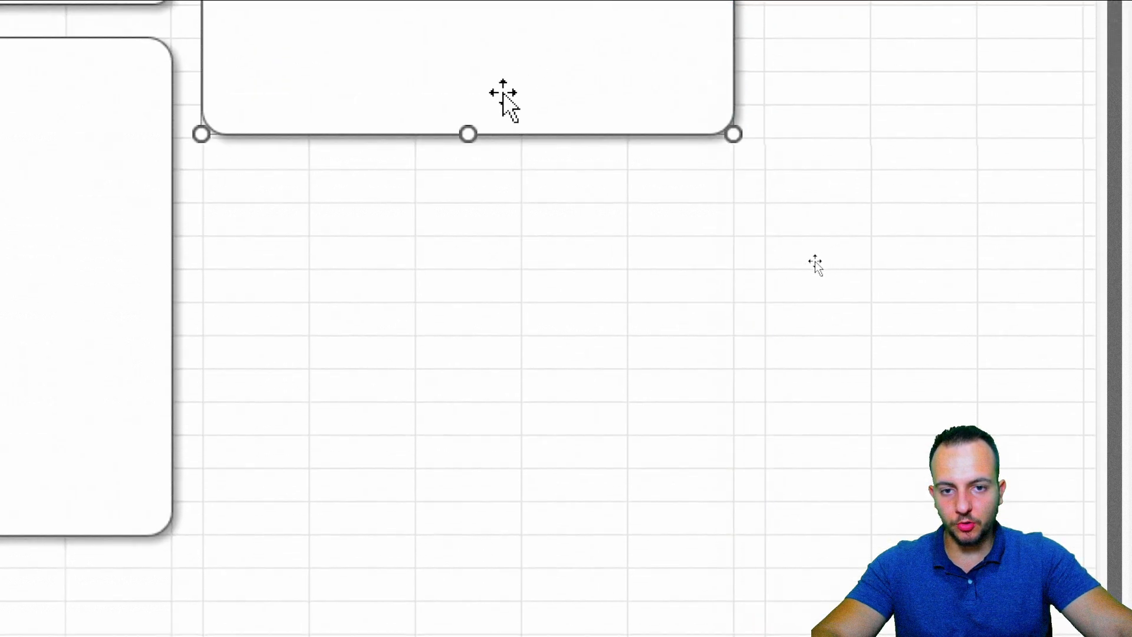
pyautogui.moveTo(472, 134); pyautogui.dragTo(265, 534)
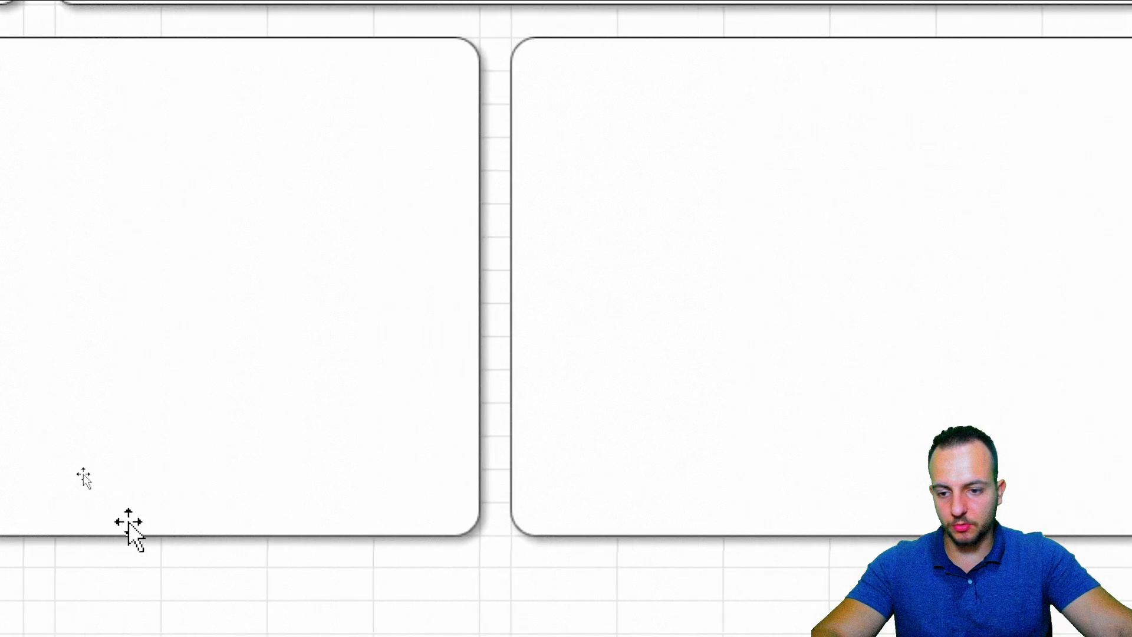
pyautogui.click(480, 554)
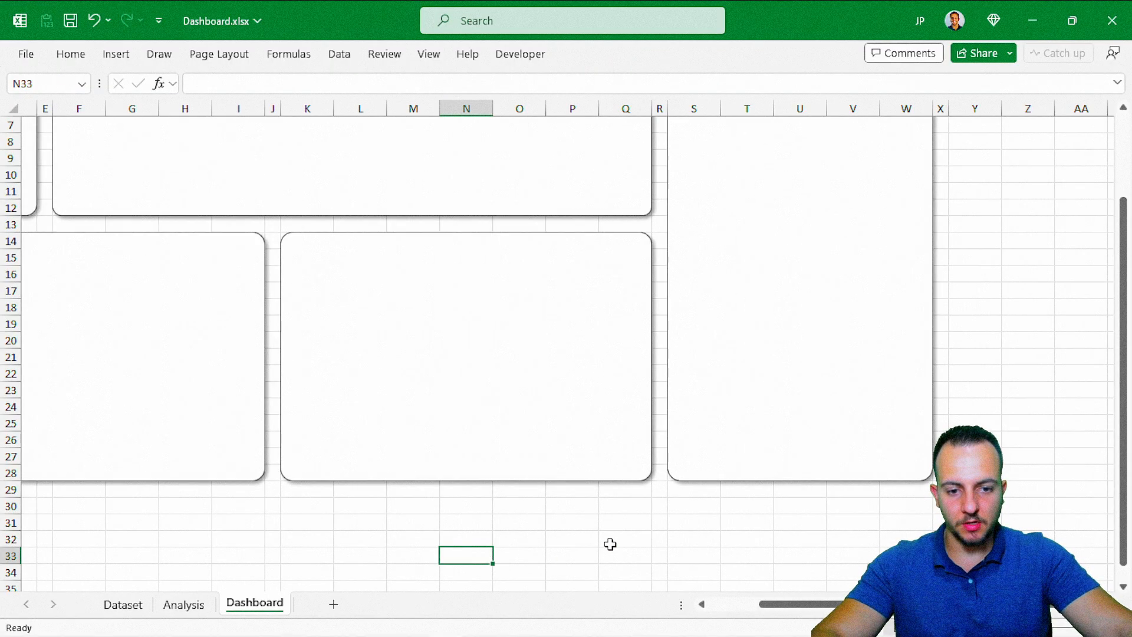
# Hide the gridlines on the Dashboard sheet
pyautogui.scroll(2, 610, 544)
pyautogui.hscroll(-3, 610, 543)
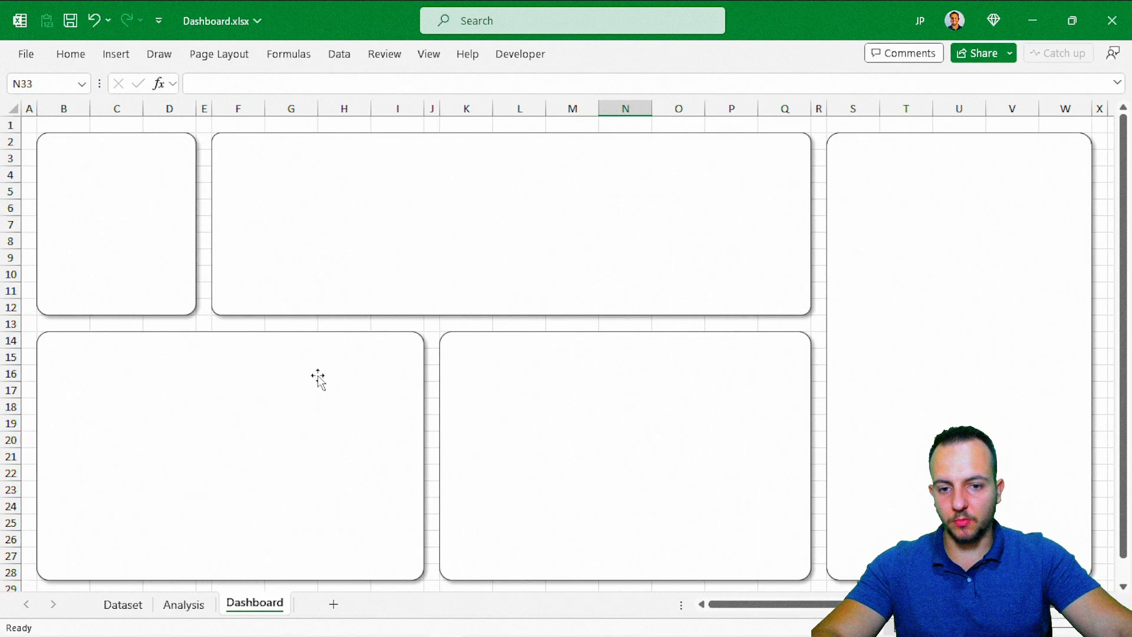
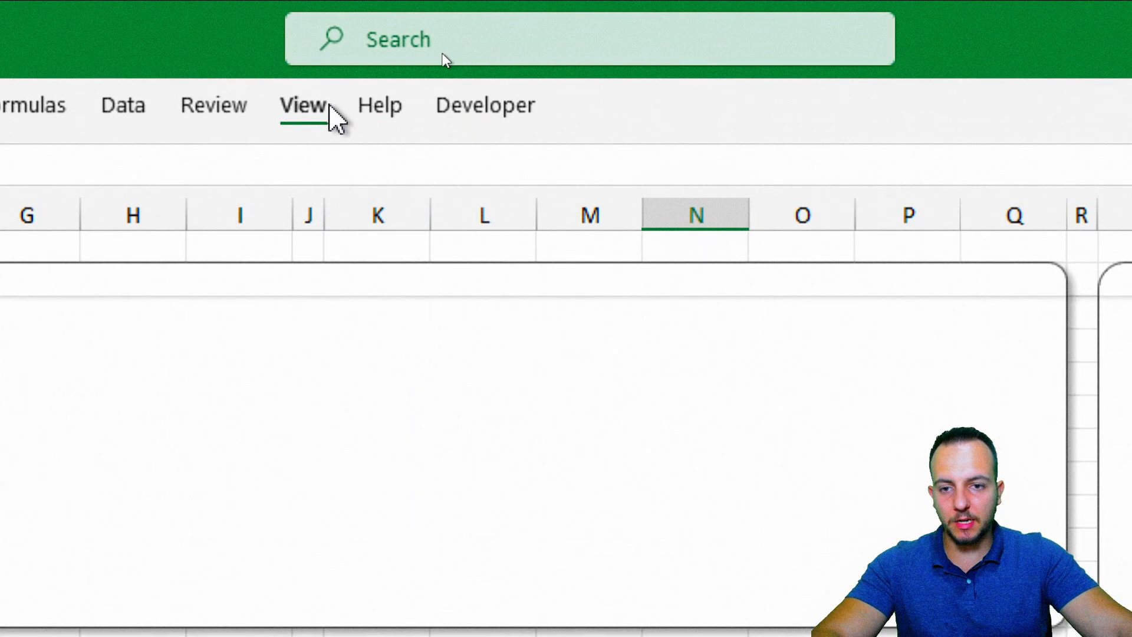
pyautogui.click(331, 107)
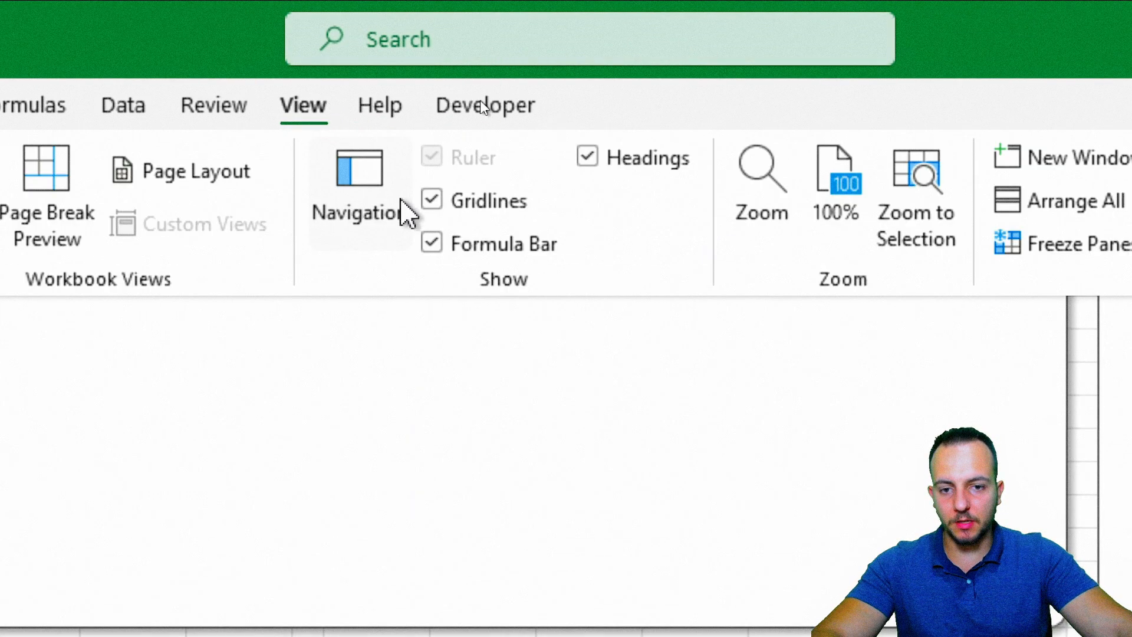
pyautogui.click(435, 201)
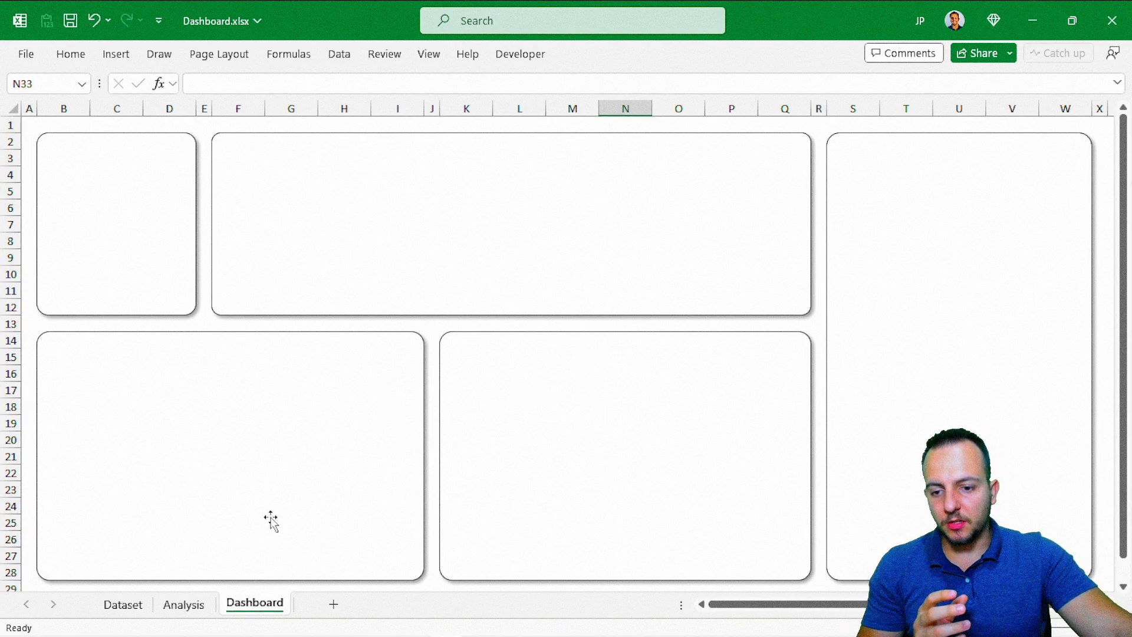
# Review the pivot tables on the Analysis sheet and return to the Dashboard sheet
pyautogui.click(184, 605)
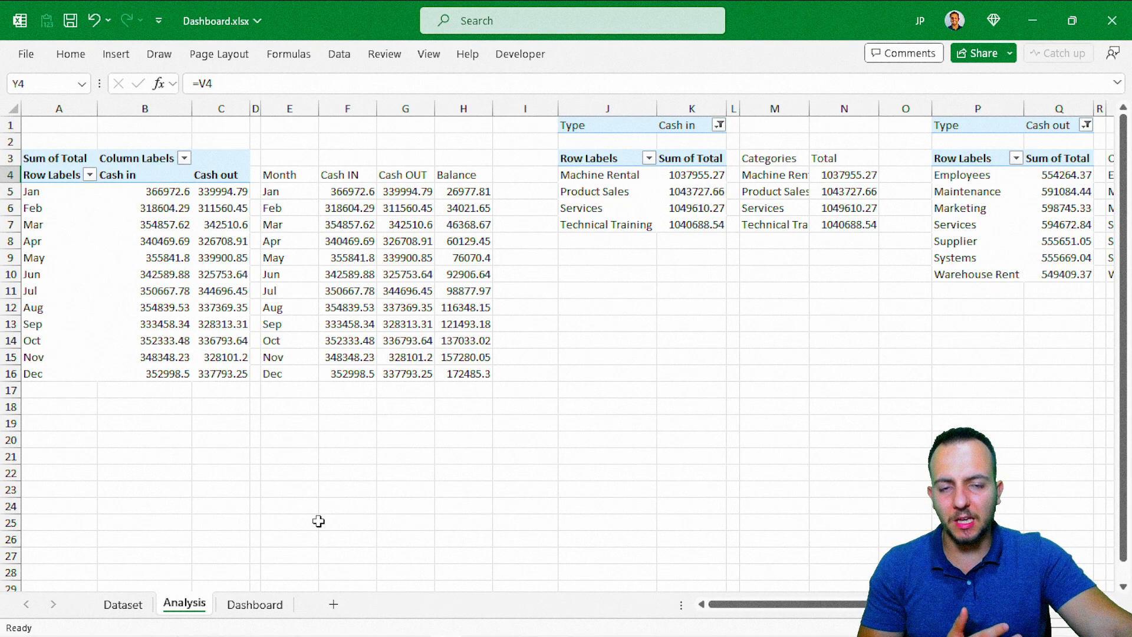
pyautogui.click(255, 604)
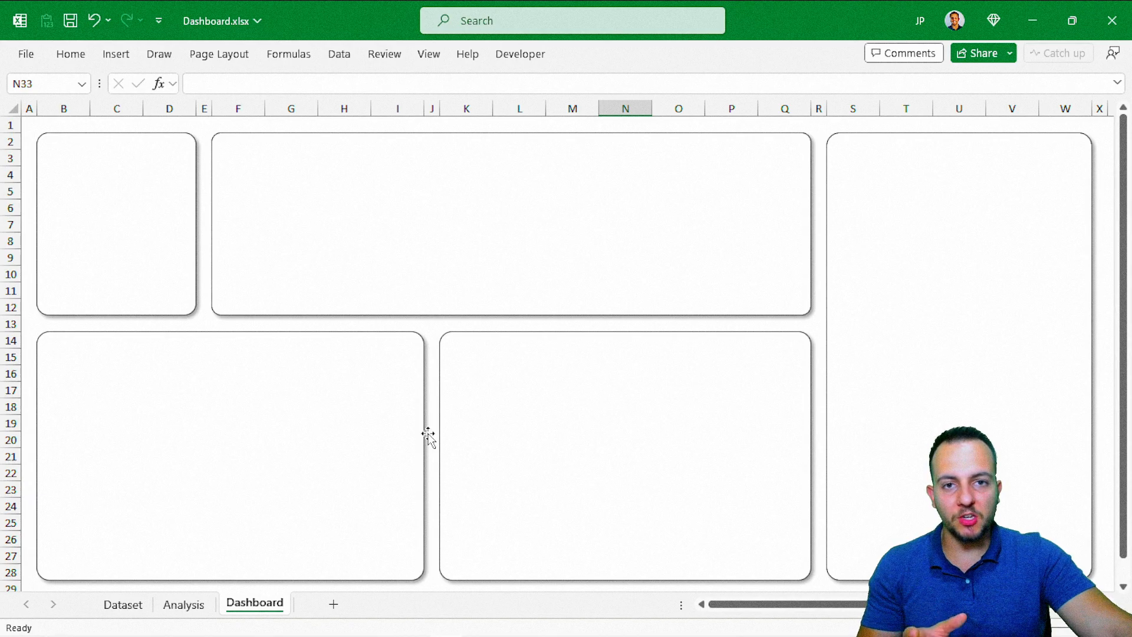
# Insert a Years (Date) slicer from the monthly cash pivot table on the Analysis sheet and move it to about row 10, starting in column B
pyautogui.click(184, 603)
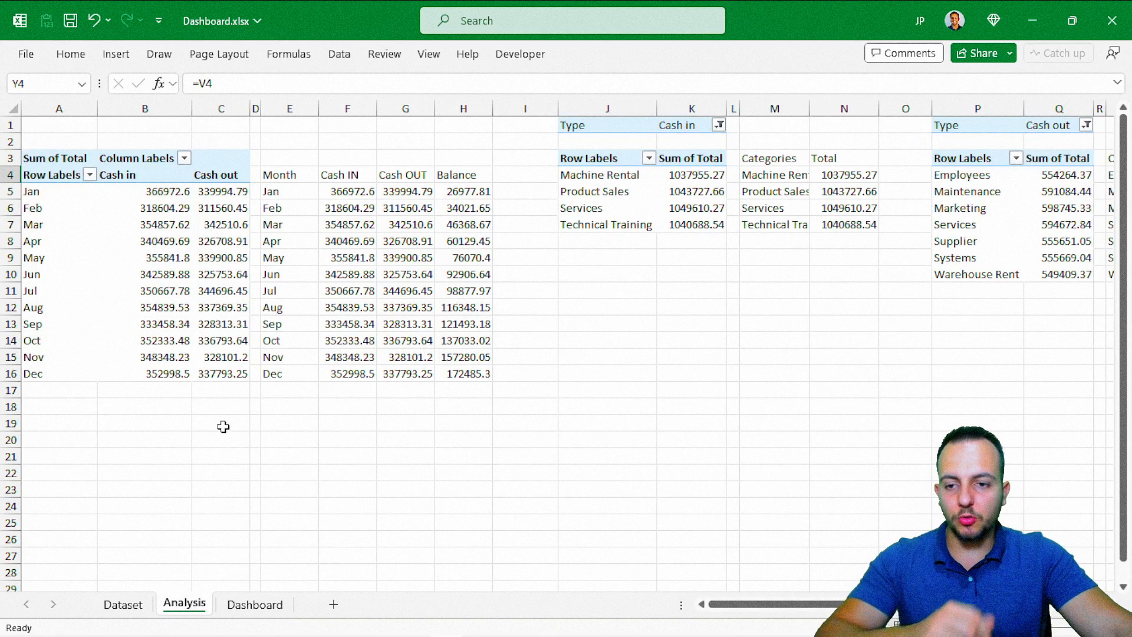
pyautogui.moveTo(122, 255)
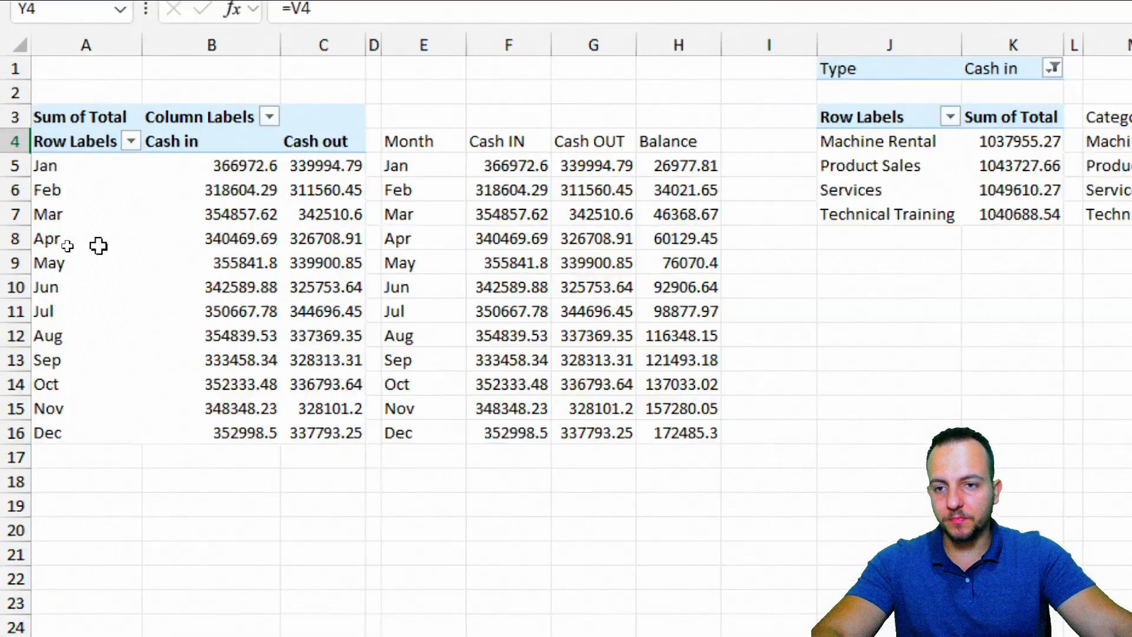
pyautogui.click(69, 247)
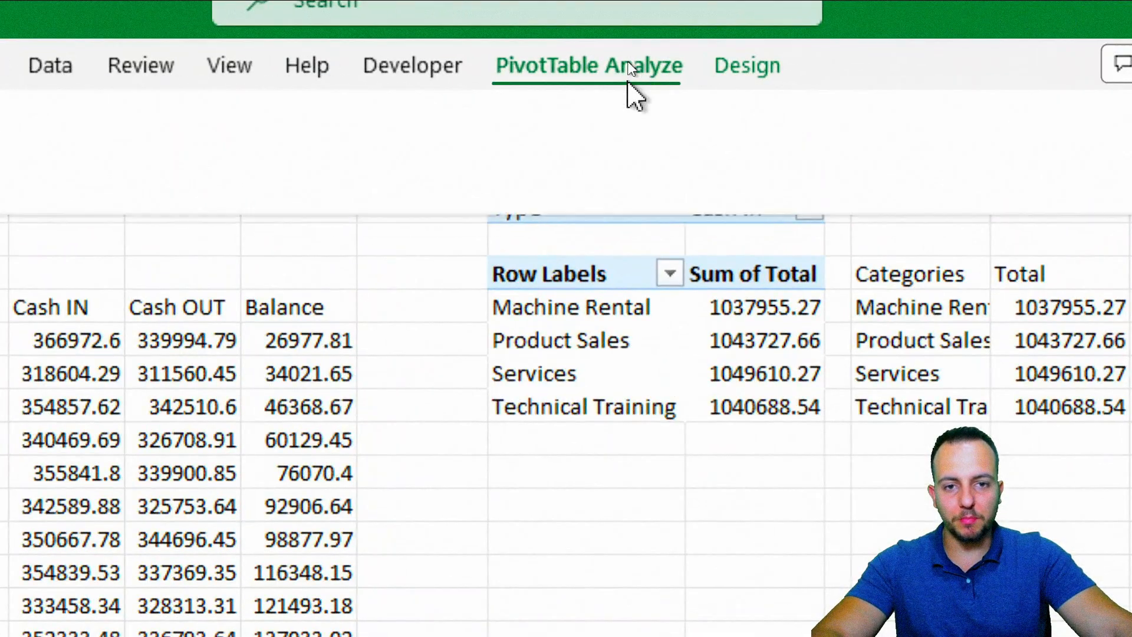
pyautogui.click(607, 51)
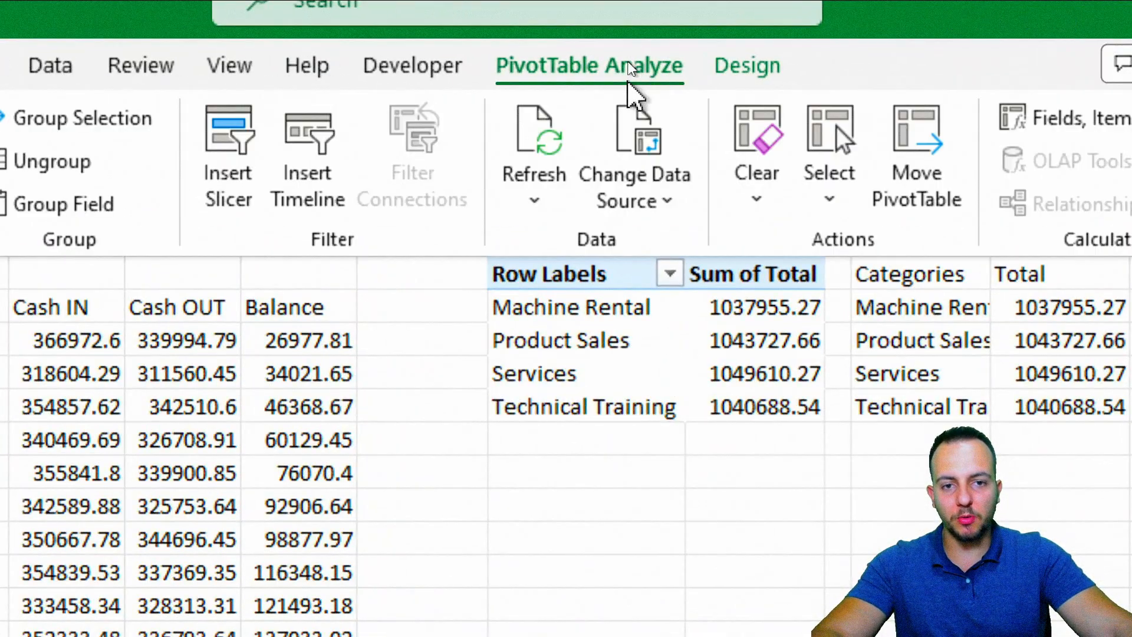
pyautogui.click(234, 209)
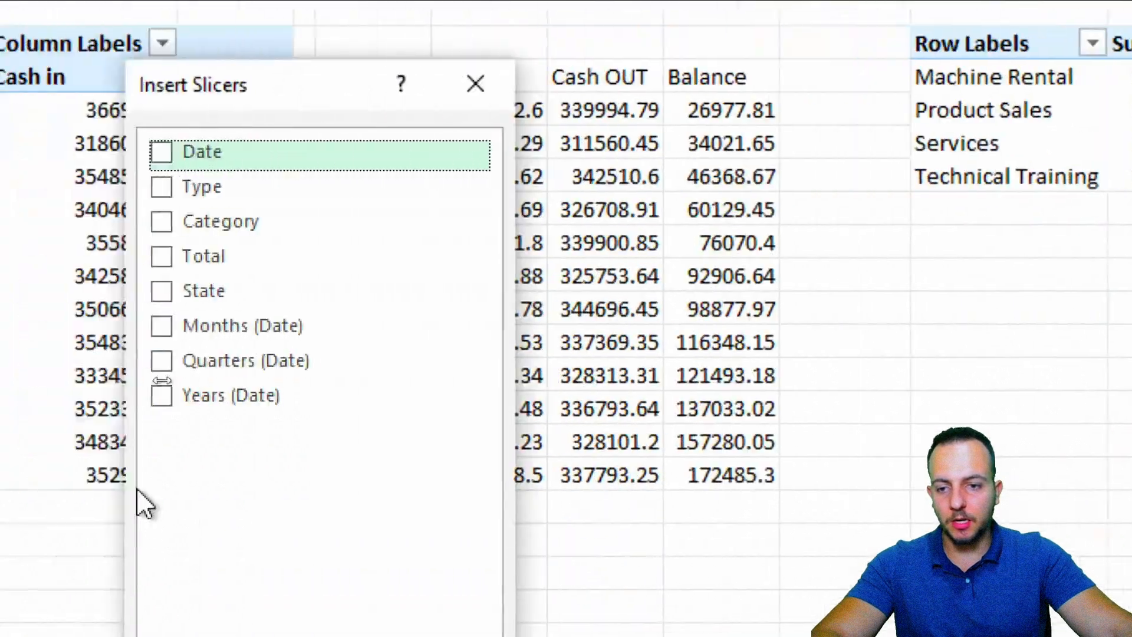
pyautogui.click(110, 152)
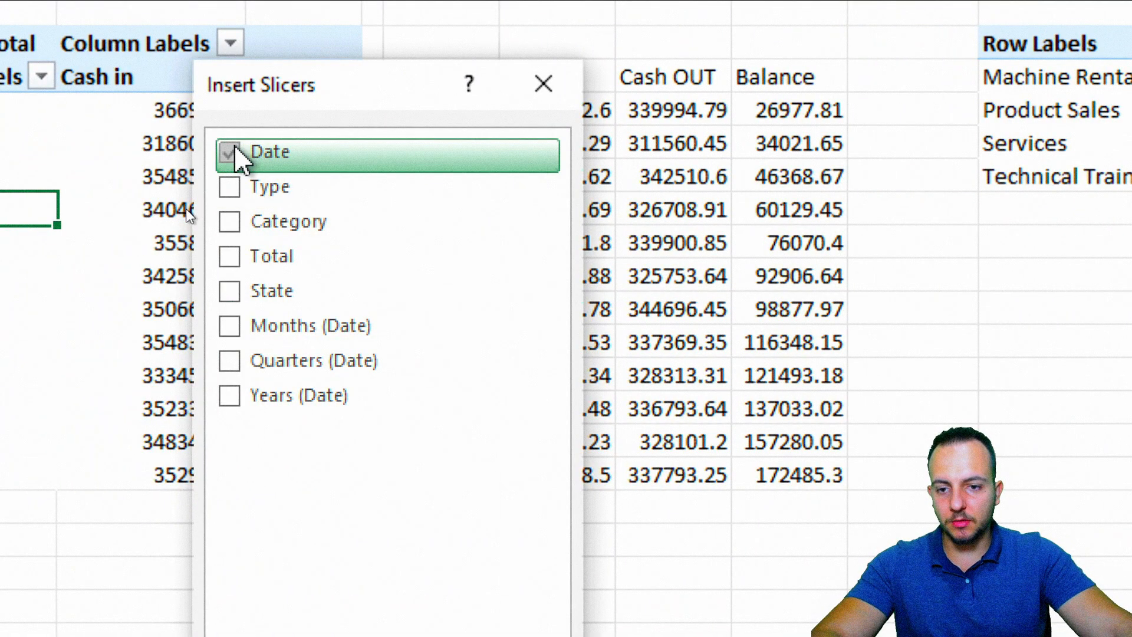
pyautogui.click(229, 152)
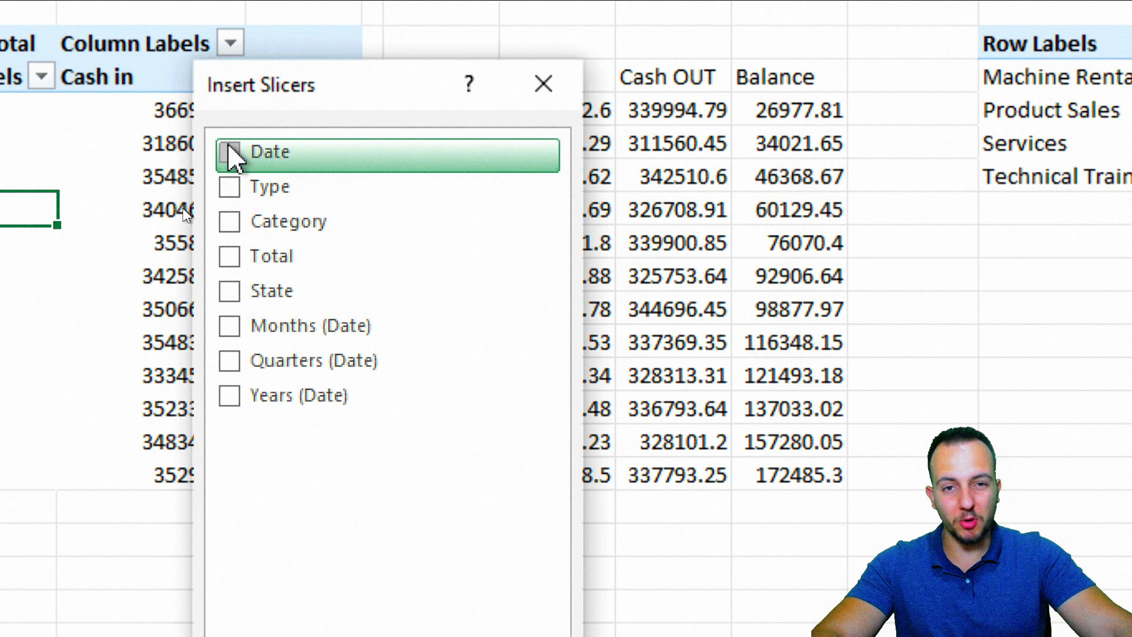
pyautogui.click(229, 395)
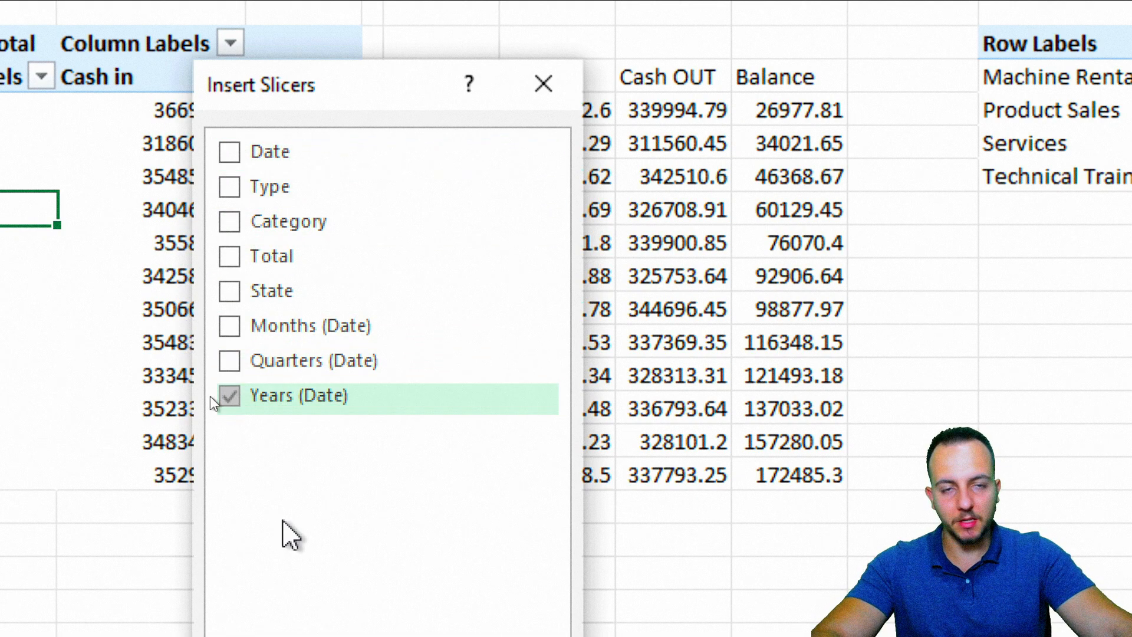
pyautogui.click(362, 636)
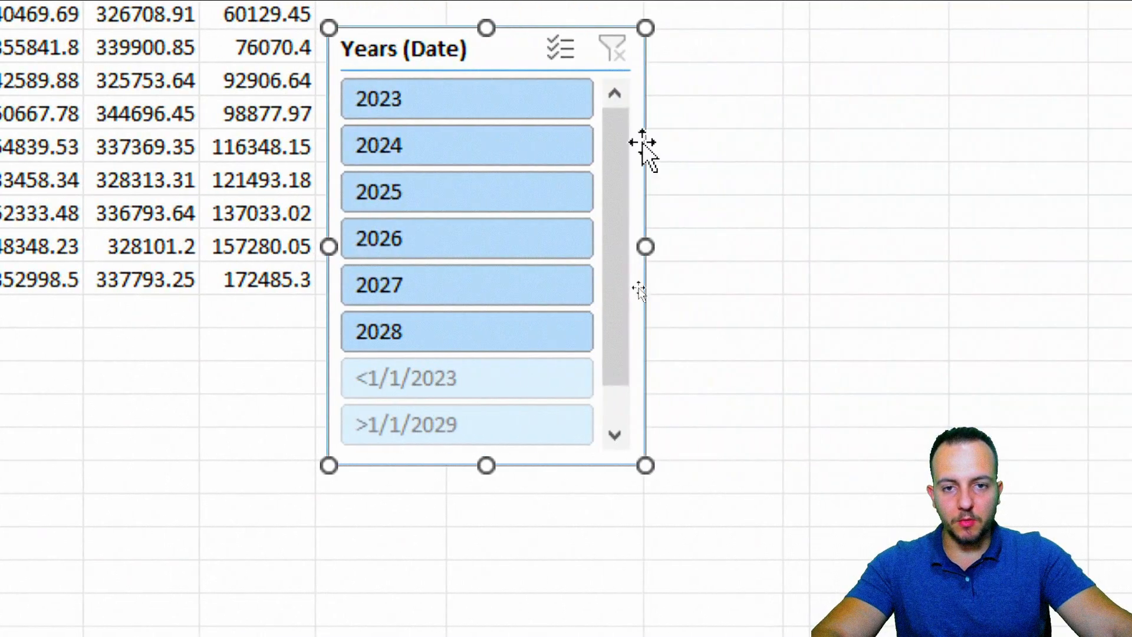
pyautogui.moveTo(399, 50); pyautogui.dragTo(0, 101)
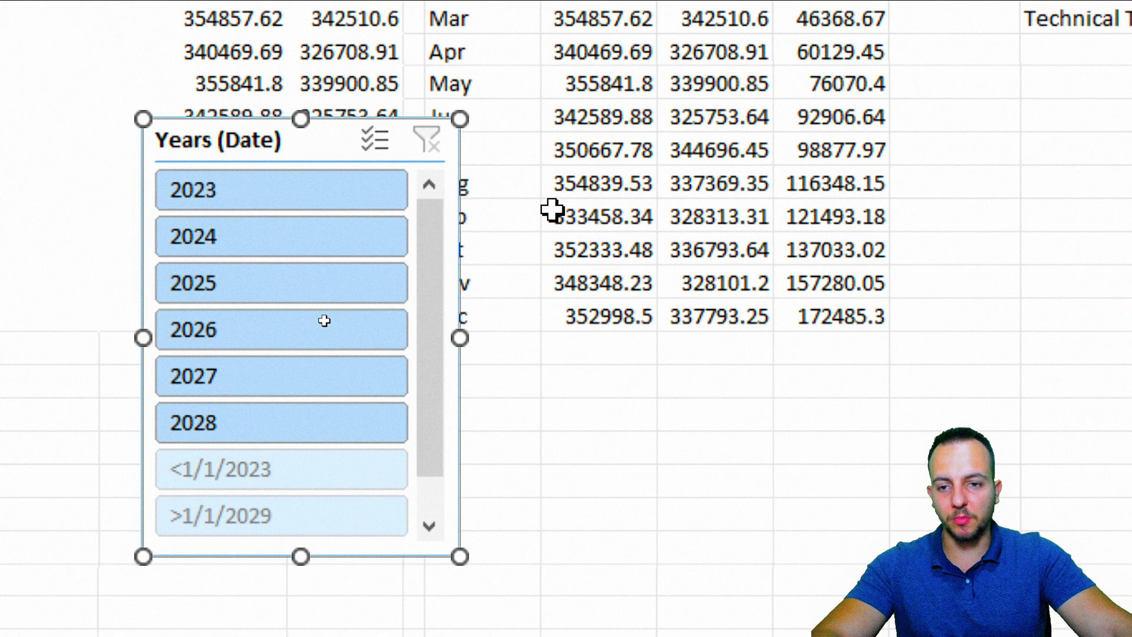
# Turn off the header display of the Years (Date) slicer in its slicer settings
pyautogui.press('Escape')
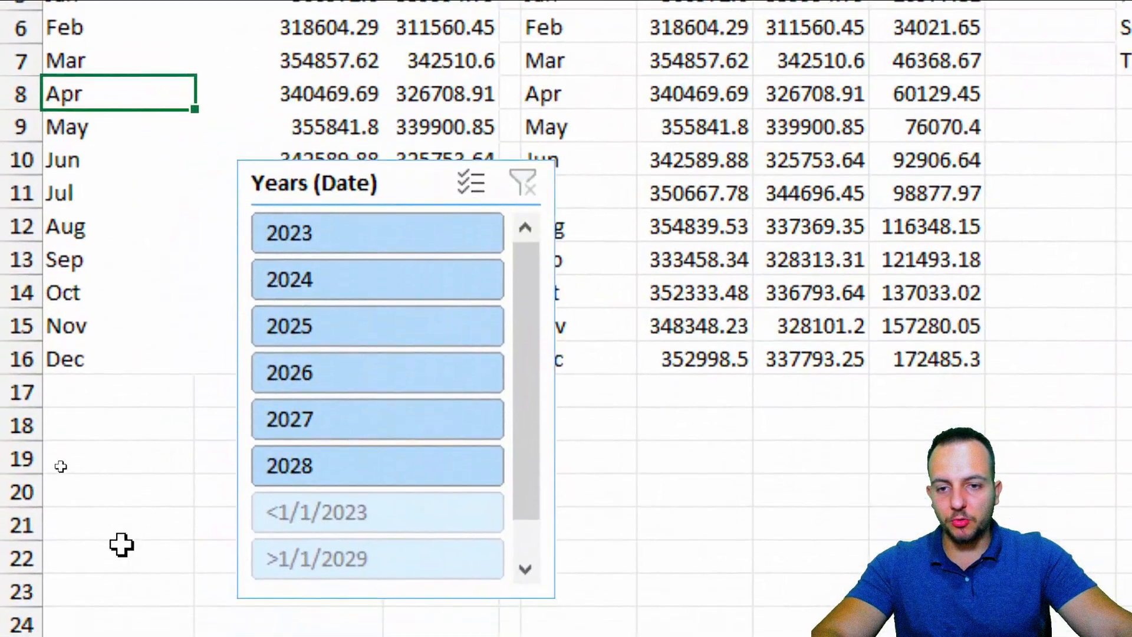
pyautogui.moveTo(247, 186); pyautogui.dragTo(385, 186)
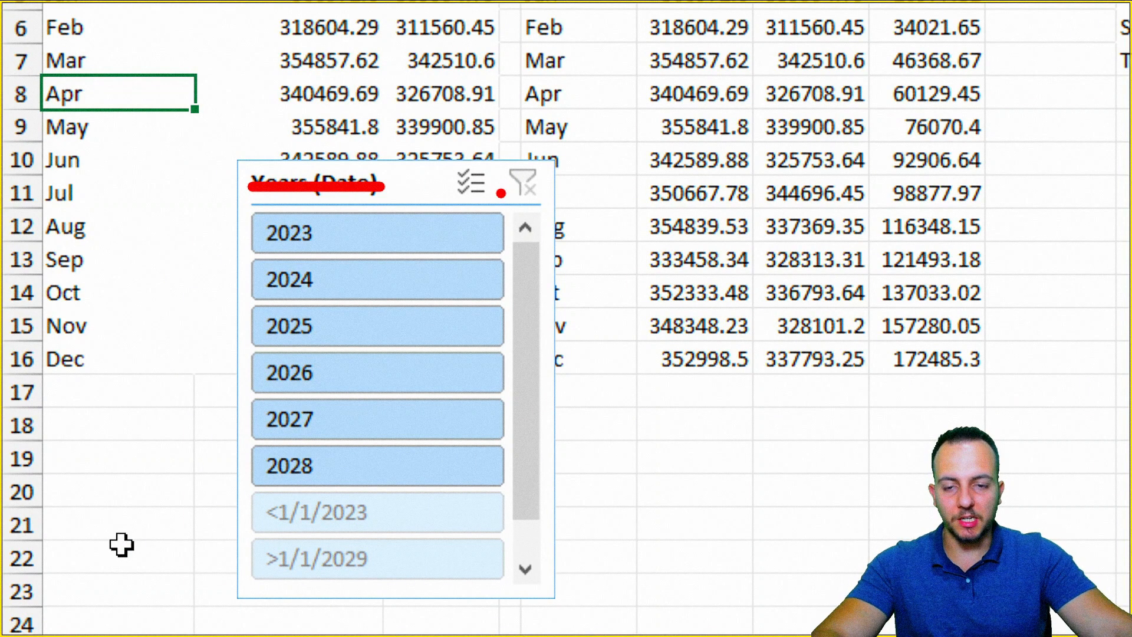
pyautogui.press('Escape')
pyautogui.click(329, 188)
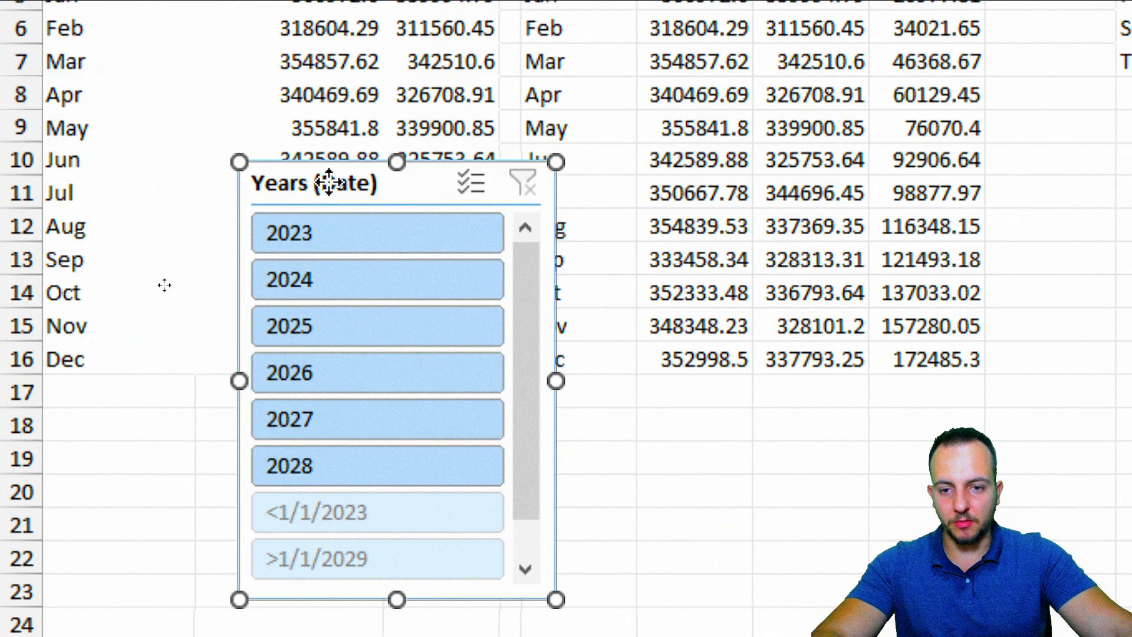
pyautogui.rightClick(331, 183)
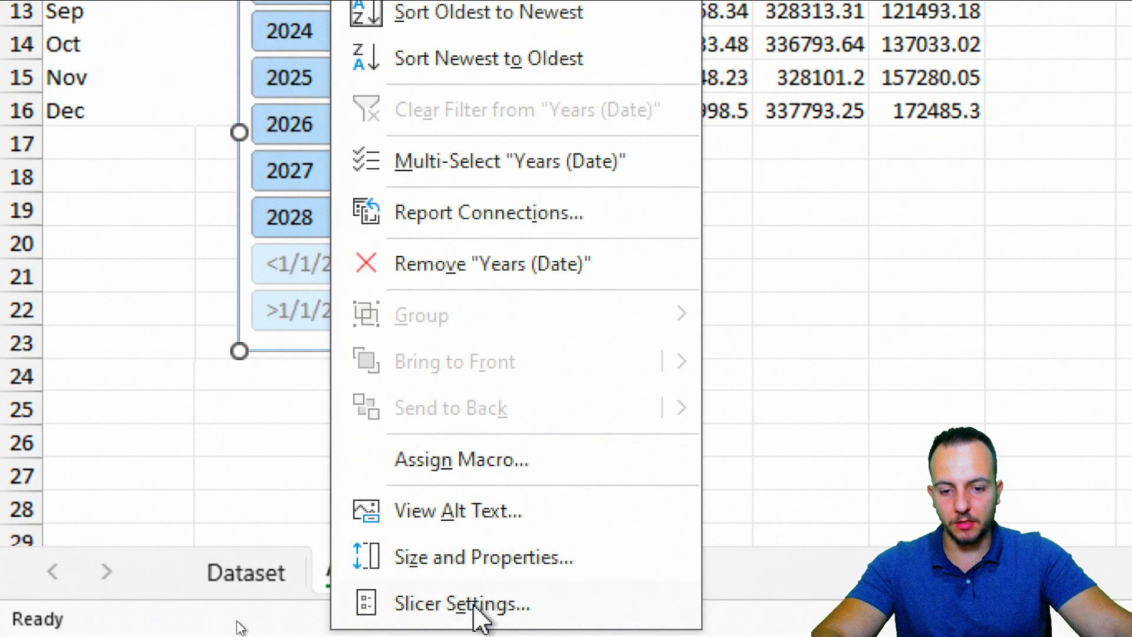
pyautogui.click(476, 604)
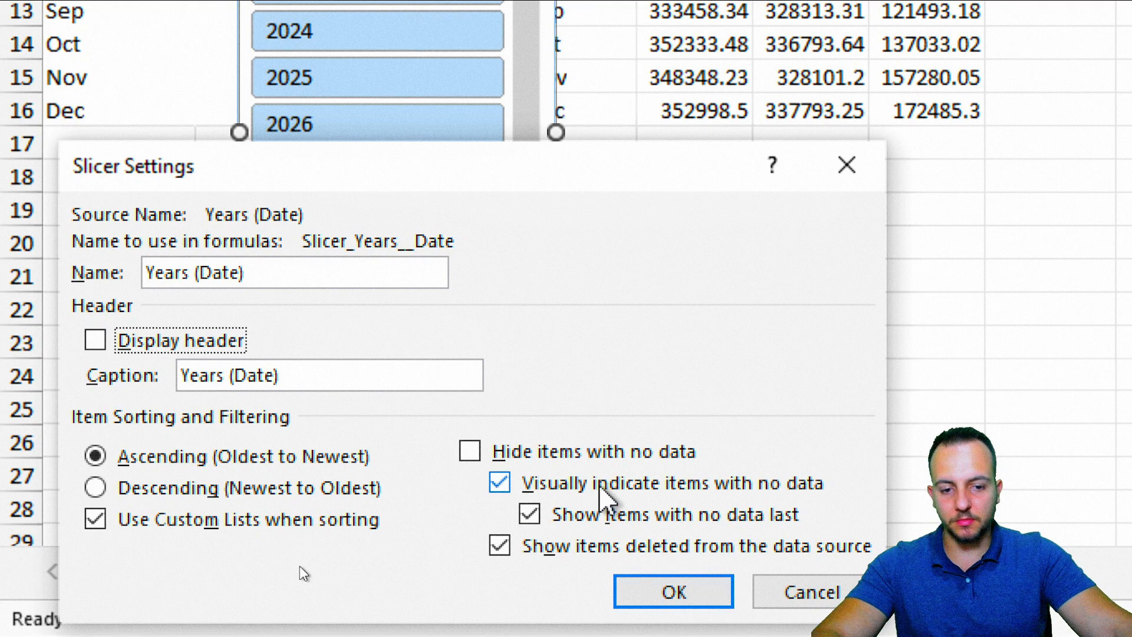
pyautogui.click(644, 592)
# Set the year slicer to hide items with no data, turning off visual indication, no-data-last ordering and items deleted from the source
pyautogui.moveTo(530, 188); pyautogui.dragTo(613, 433)
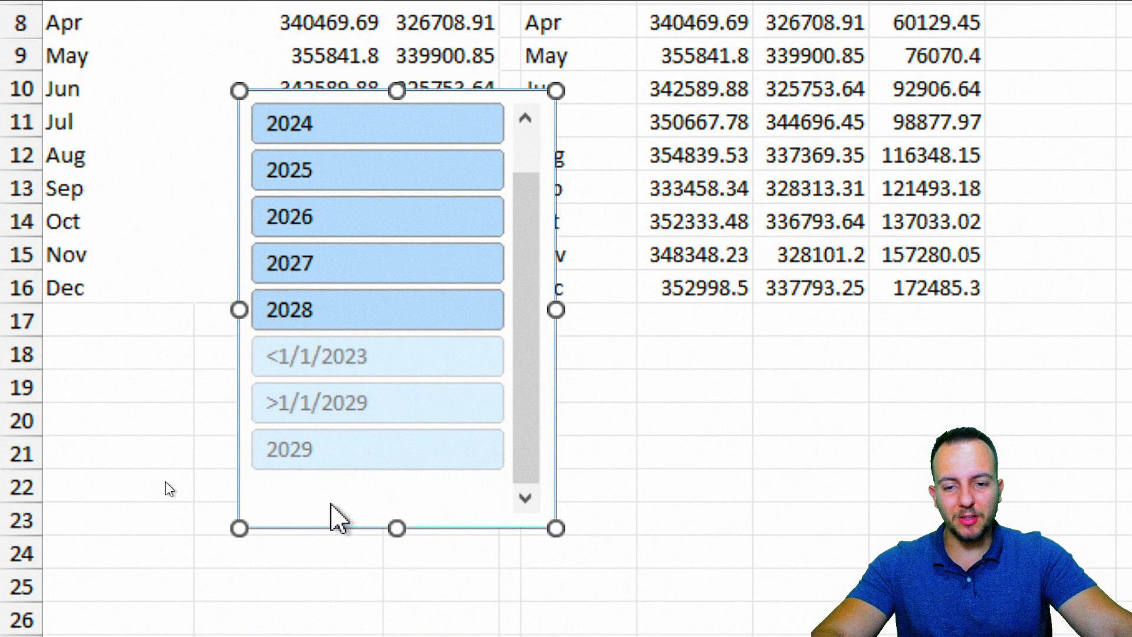
pyautogui.rightClick(322, 506)
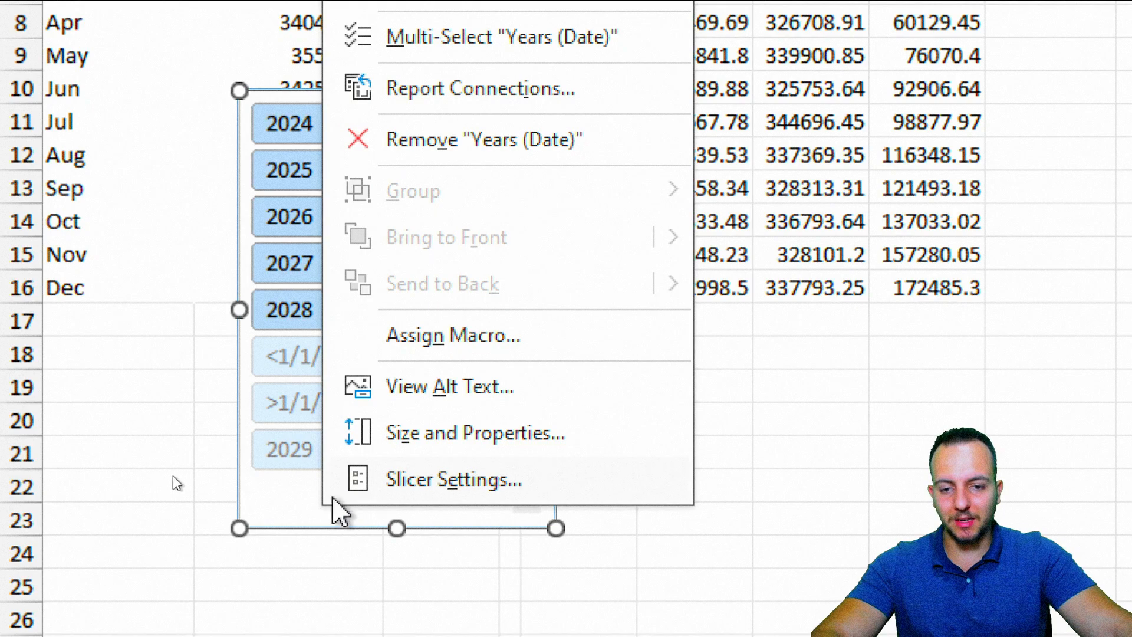
pyautogui.click(468, 477)
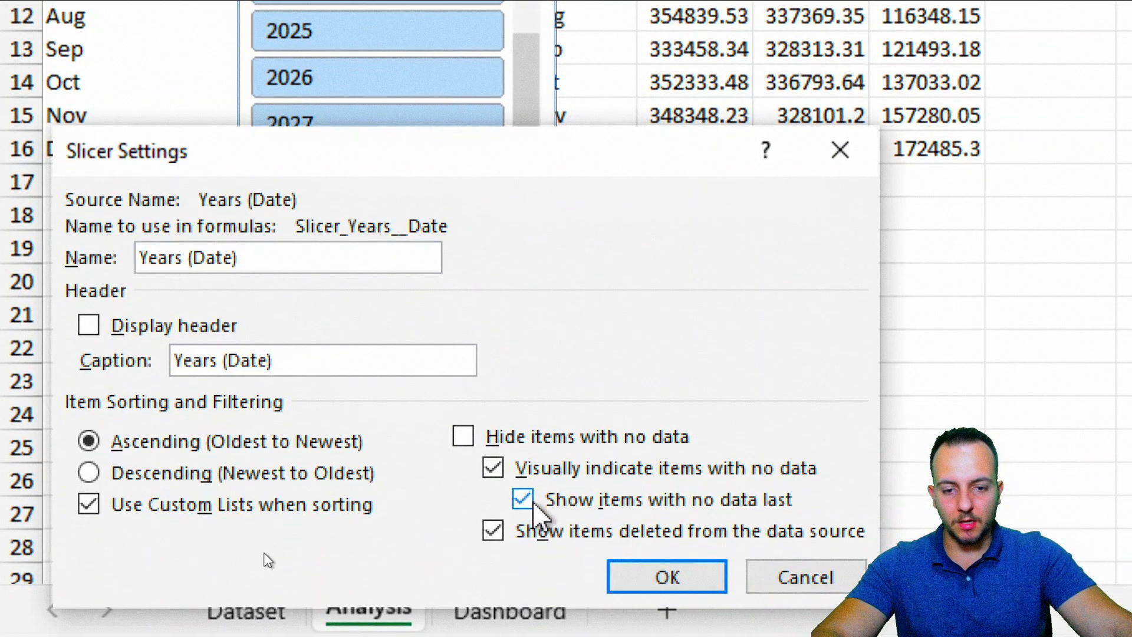
pyautogui.click(493, 530)
pyautogui.click(522, 499)
pyautogui.click(493, 468)
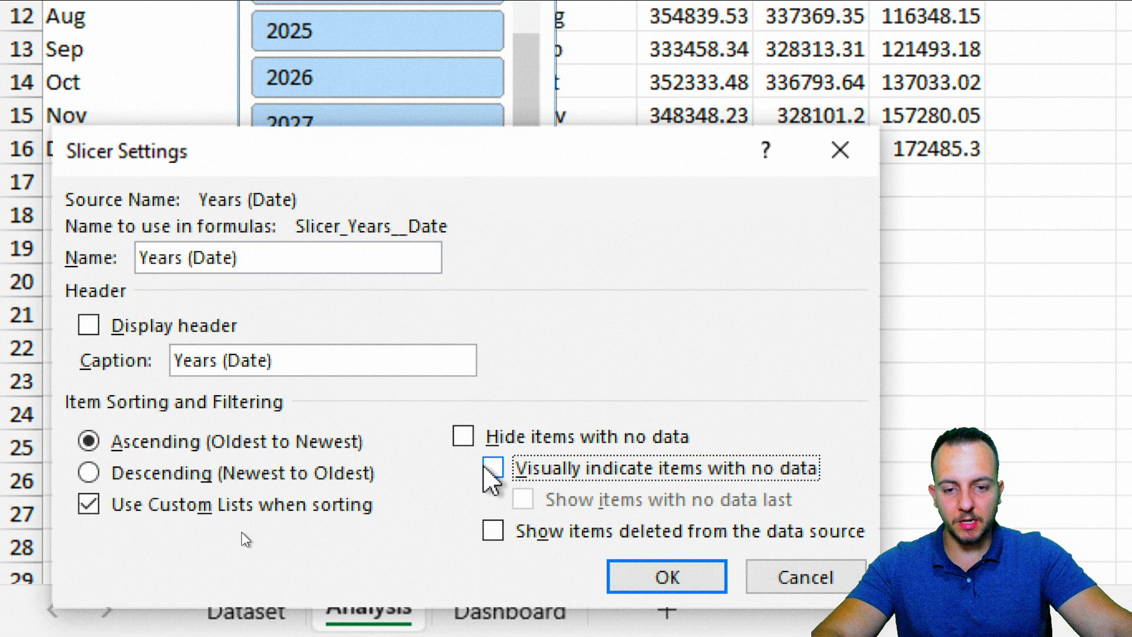
pyautogui.click(463, 436)
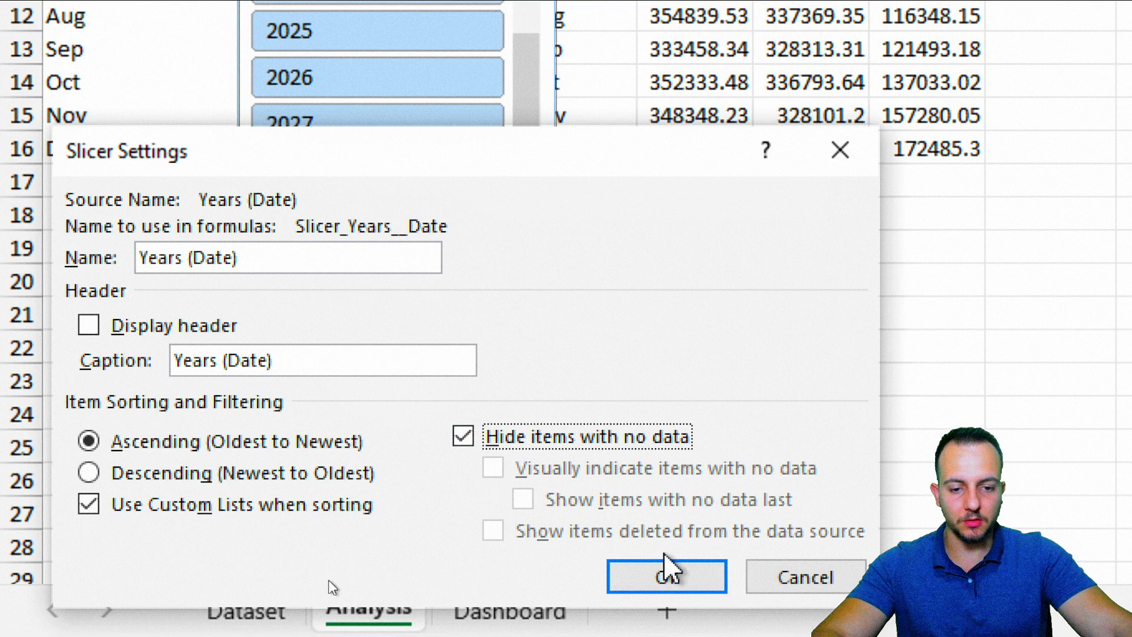
pyautogui.click(669, 574)
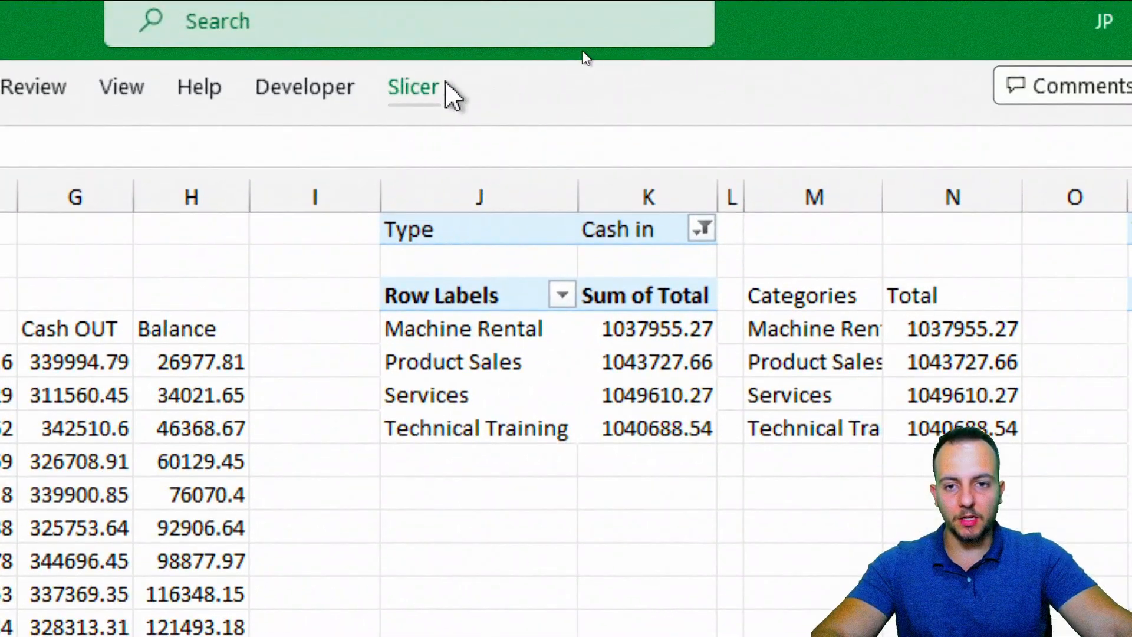
# Arrange the year slicer's buttons in two columns and deselect the slicer
pyautogui.click(419, 89)
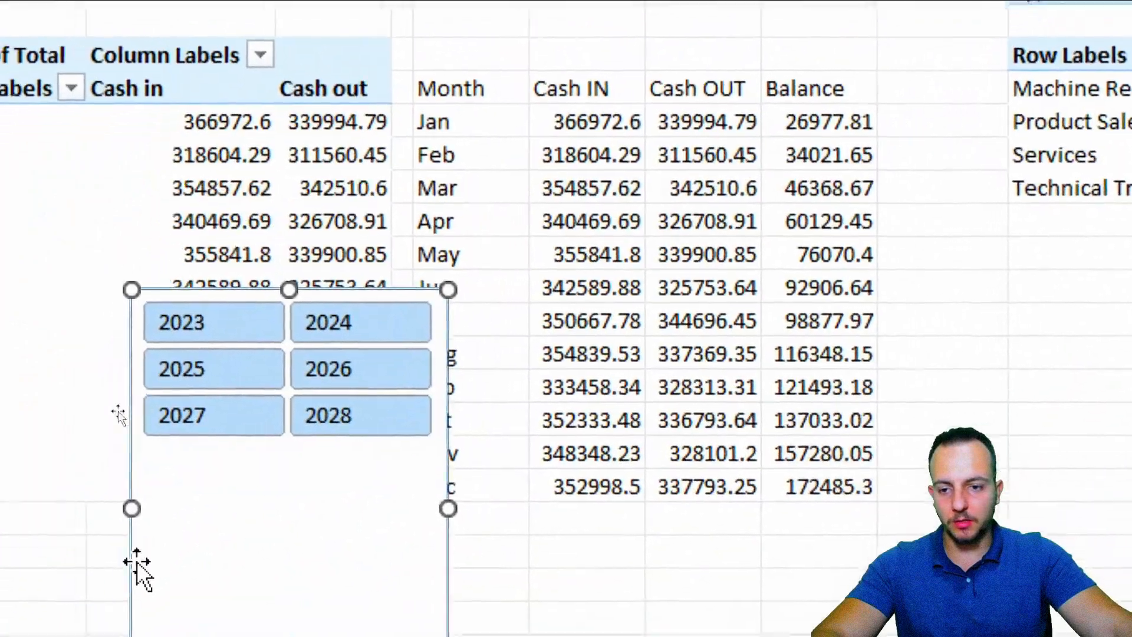
pyautogui.click(141, 556)
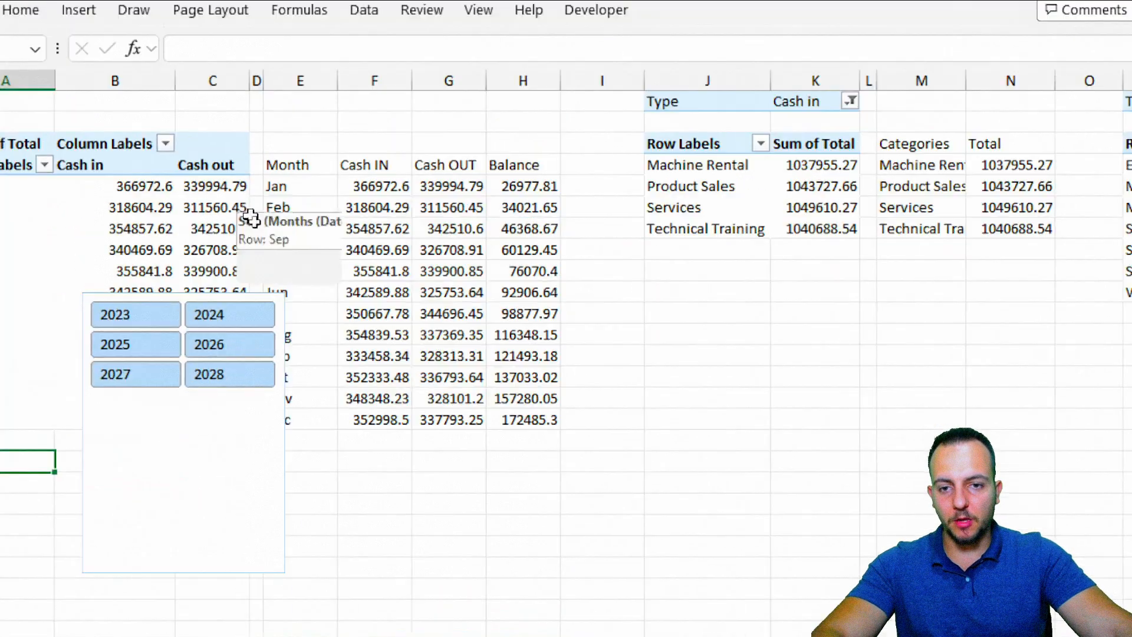
pyautogui.hscroll(5, 438, 361)
pyautogui.hscroll(-5, 437, 361)
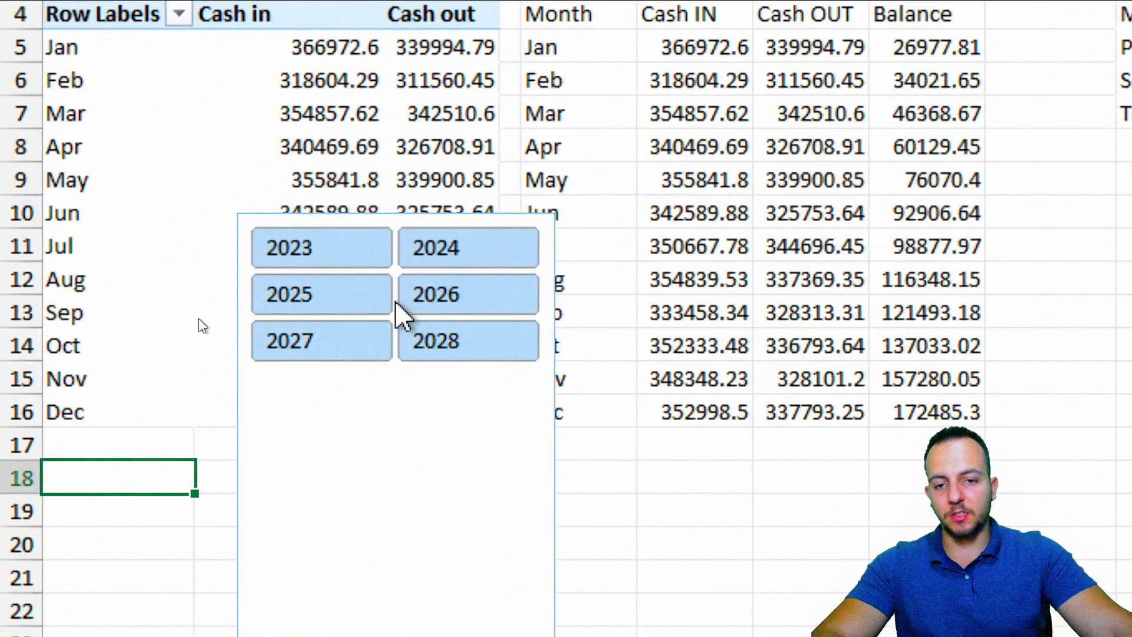
# Try the slicer's different years on the monthly cash pivot table, leaving it filtered to 2026
pyautogui.click(472, 292)
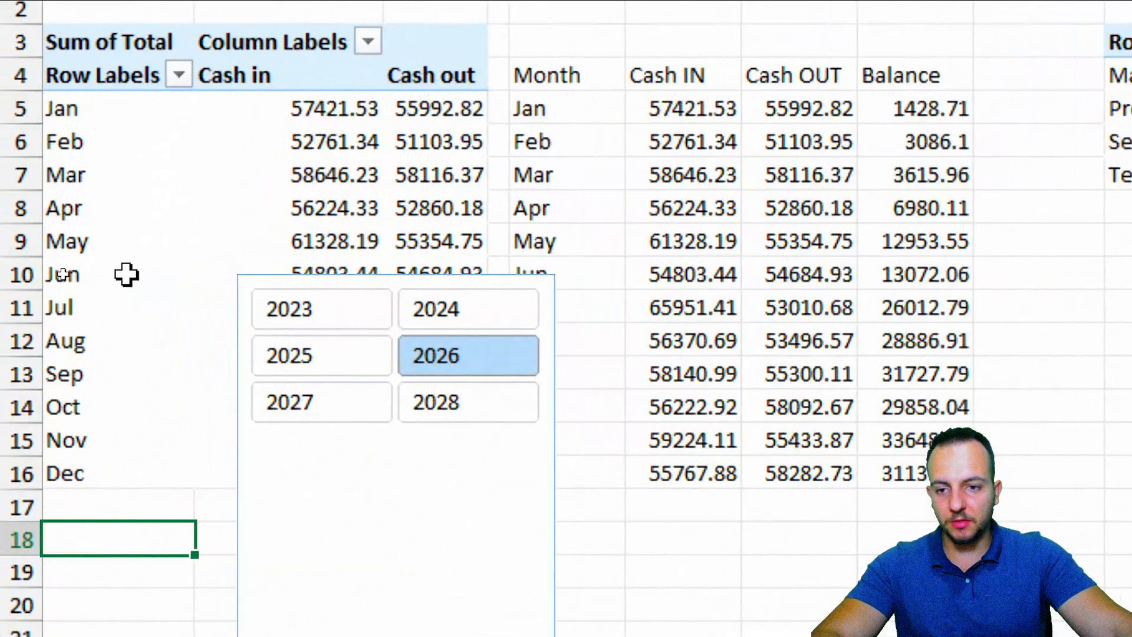
pyautogui.click(158, 316)
pyautogui.click(437, 319)
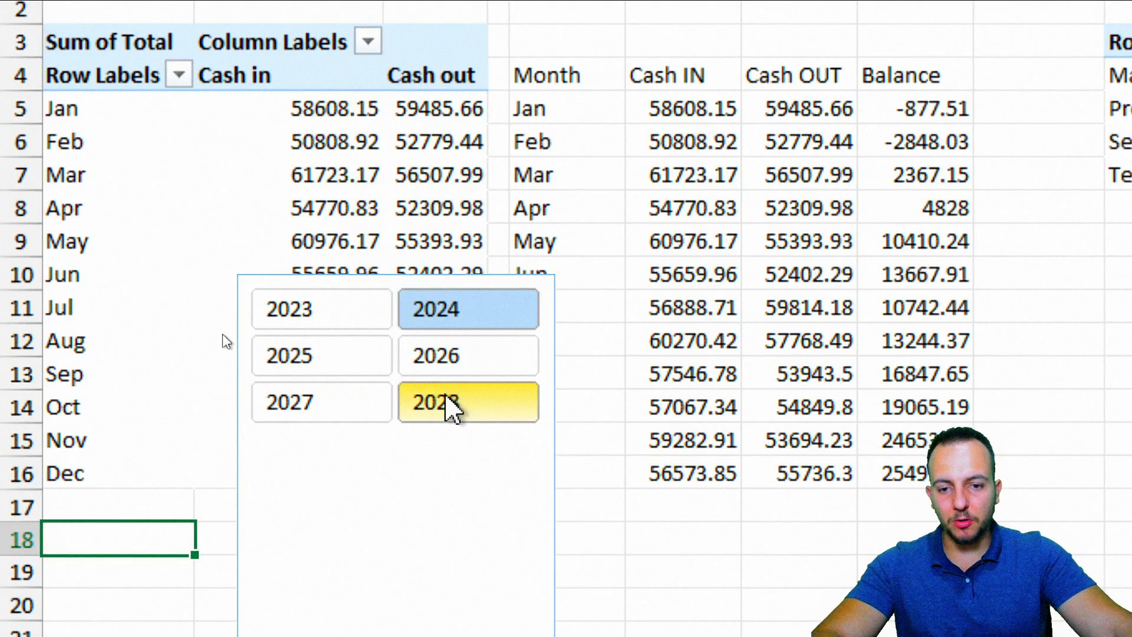
pyautogui.click(442, 400)
pyautogui.click(342, 361)
pyautogui.click(442, 361)
pyautogui.click(381, 318)
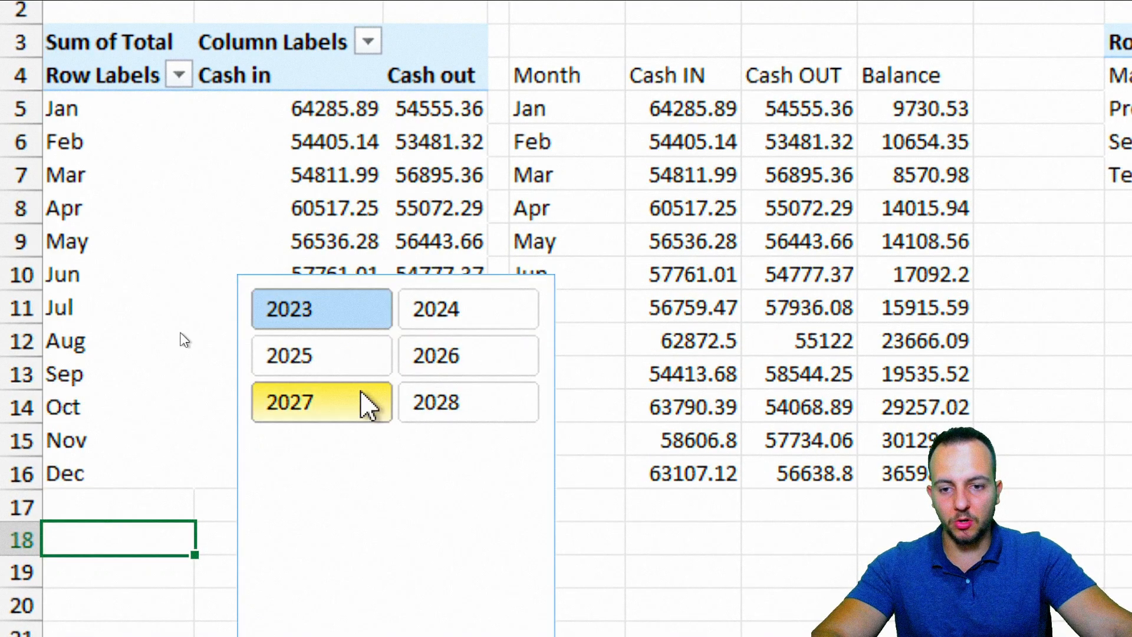
pyautogui.click(366, 404)
pyautogui.click(430, 363)
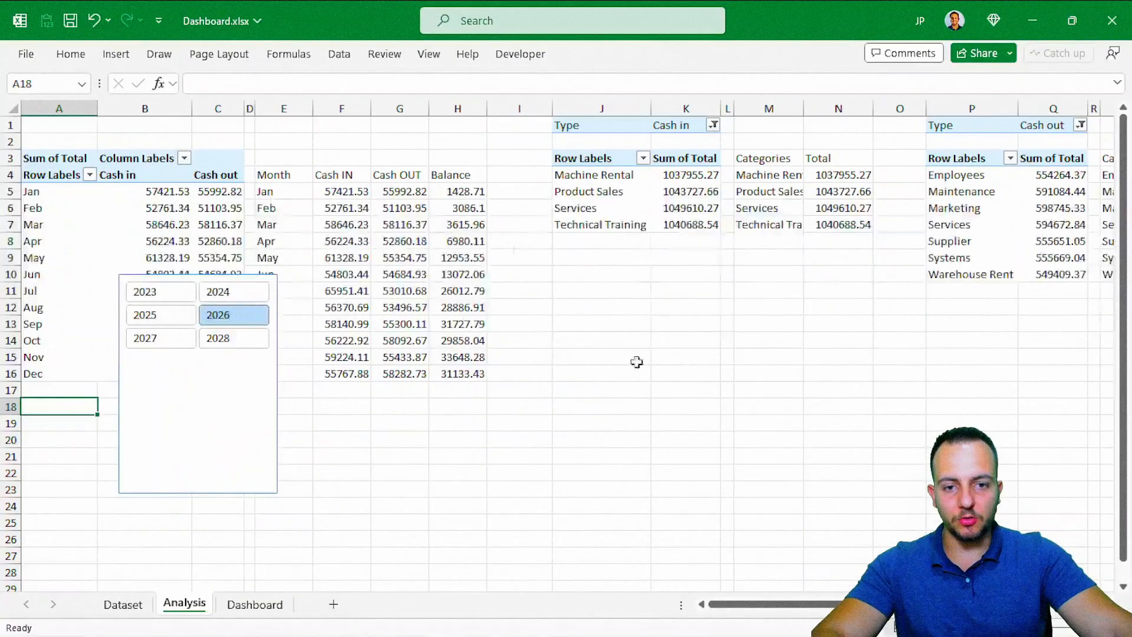
# Check whether the category pivot tables respond to the slicer by switching between several years and returning to 2026
pyautogui.hscroll(3, 629, 372)
pyautogui.hscroll(-3, 629, 371)
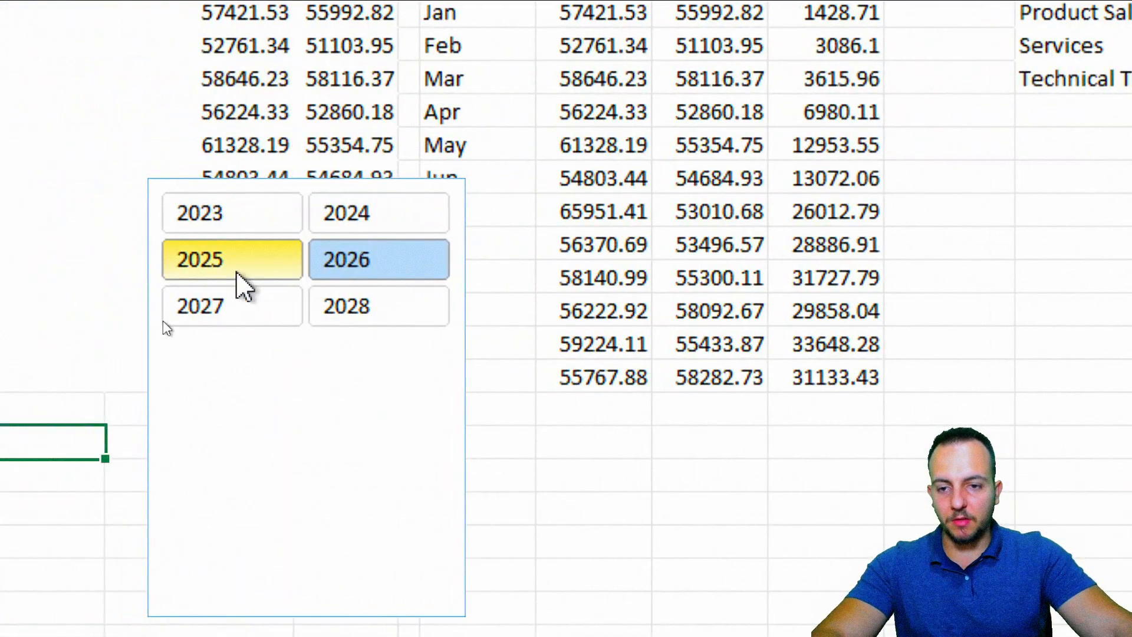
pyautogui.click(163, 319)
pyautogui.click(157, 337)
pyautogui.click(224, 336)
pyautogui.click(240, 316)
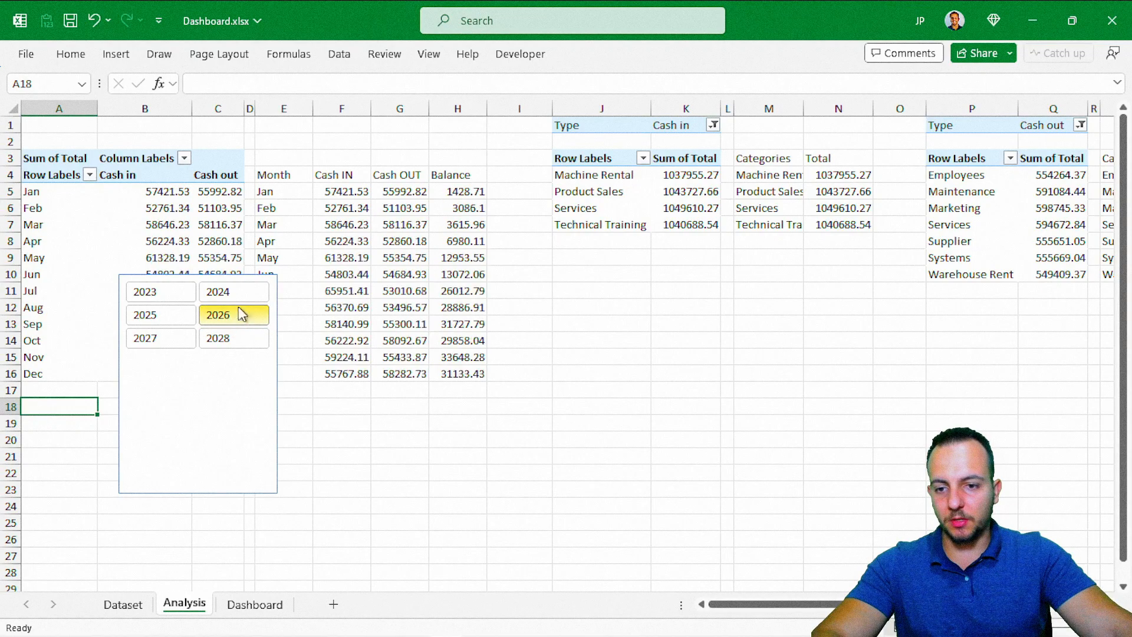
pyautogui.click(239, 298)
pyautogui.click(233, 309)
pyautogui.moveTo(655, 213)
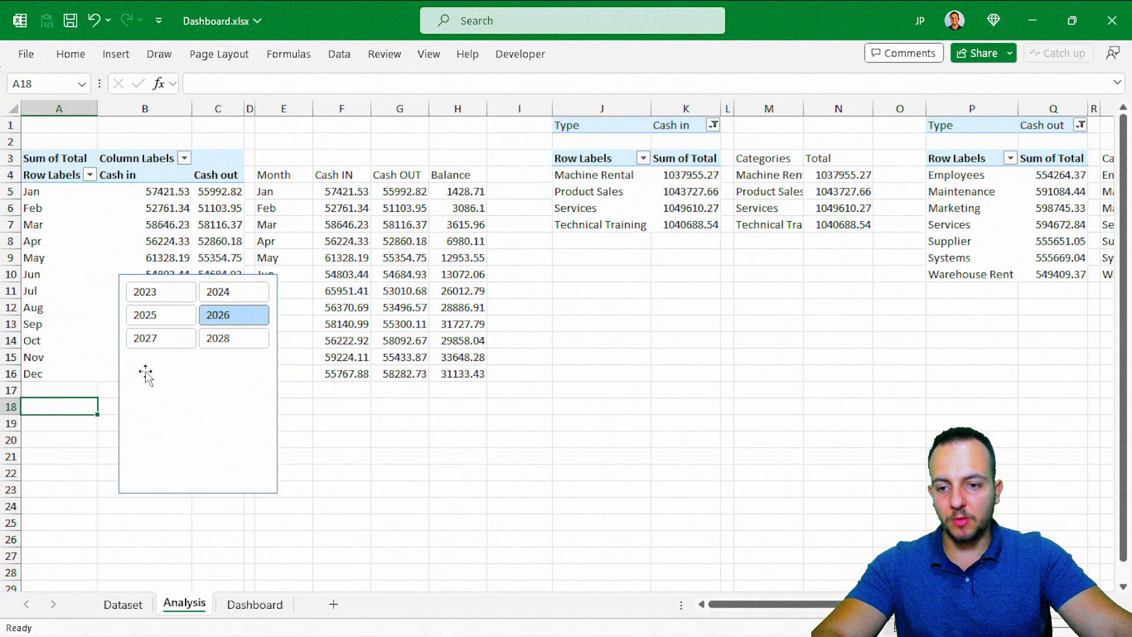
# Connect the year slicer to PivotTable2, PivotTable3 and PivotTable4 in addition to PivotTable1, and deselect the slicer
pyautogui.rightClick(143, 373)
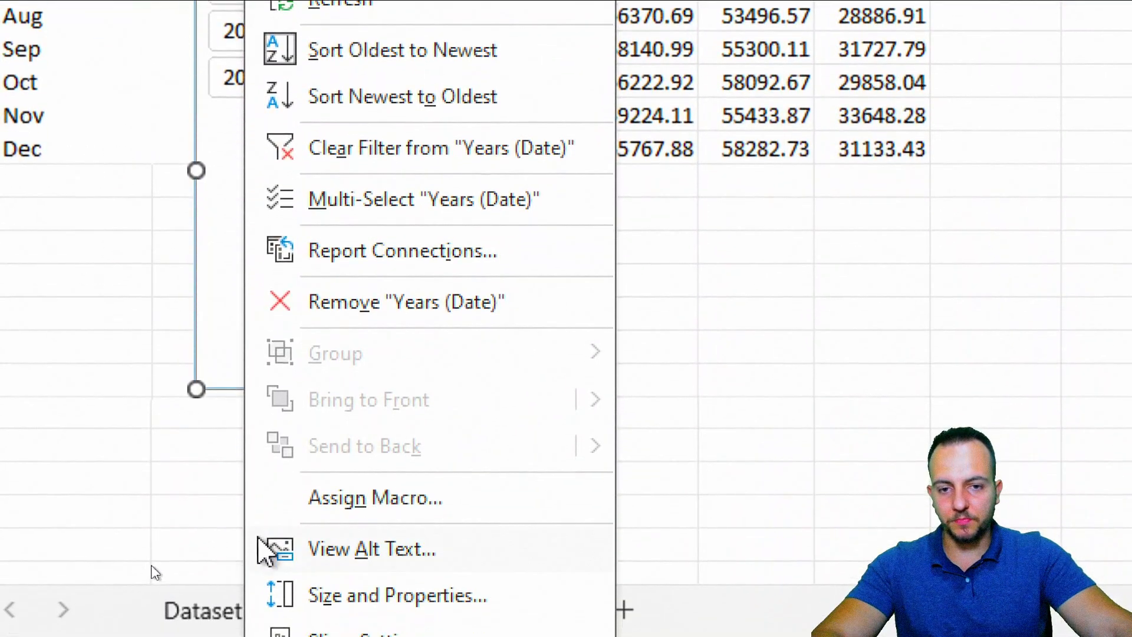
pyautogui.click(415, 254)
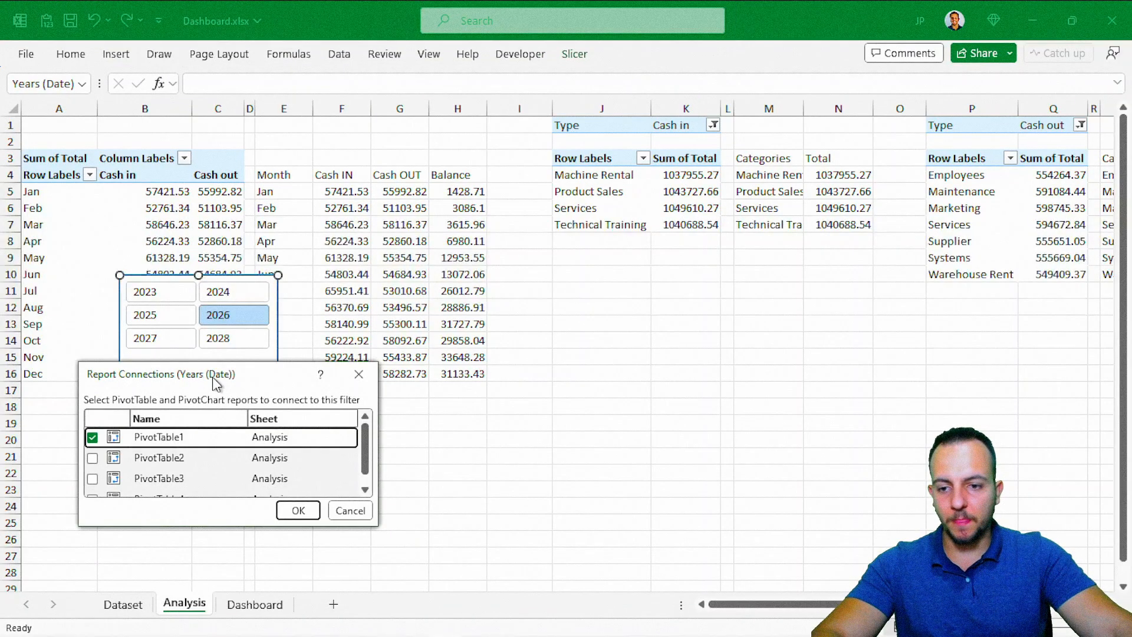
pyautogui.moveTo(453, 287); pyautogui.dragTo(452, 283)
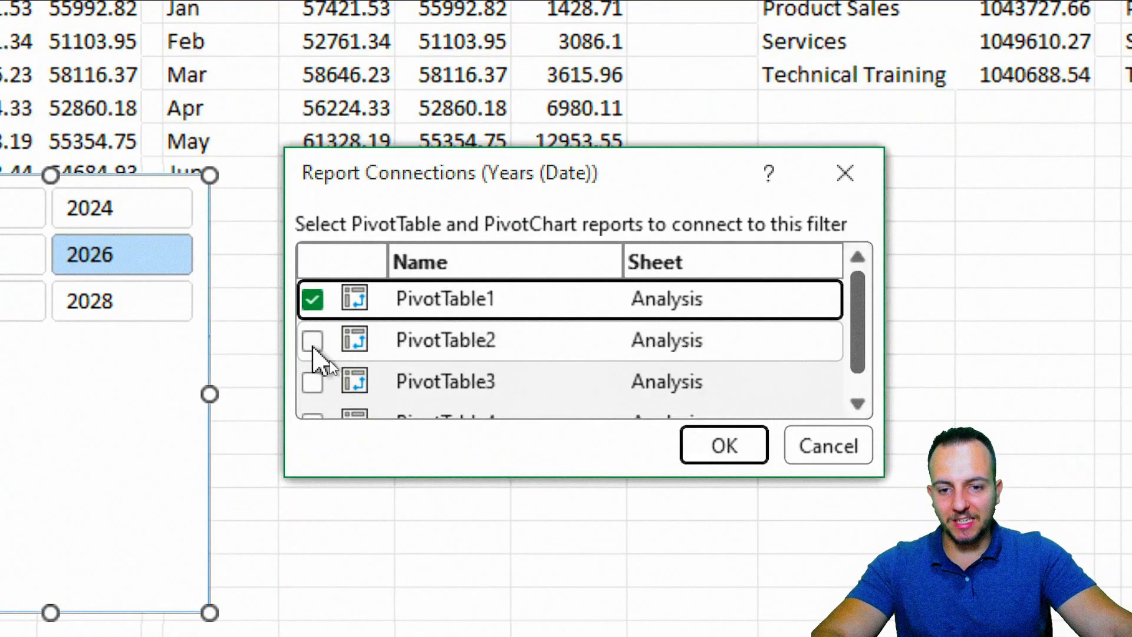
pyautogui.click(312, 342)
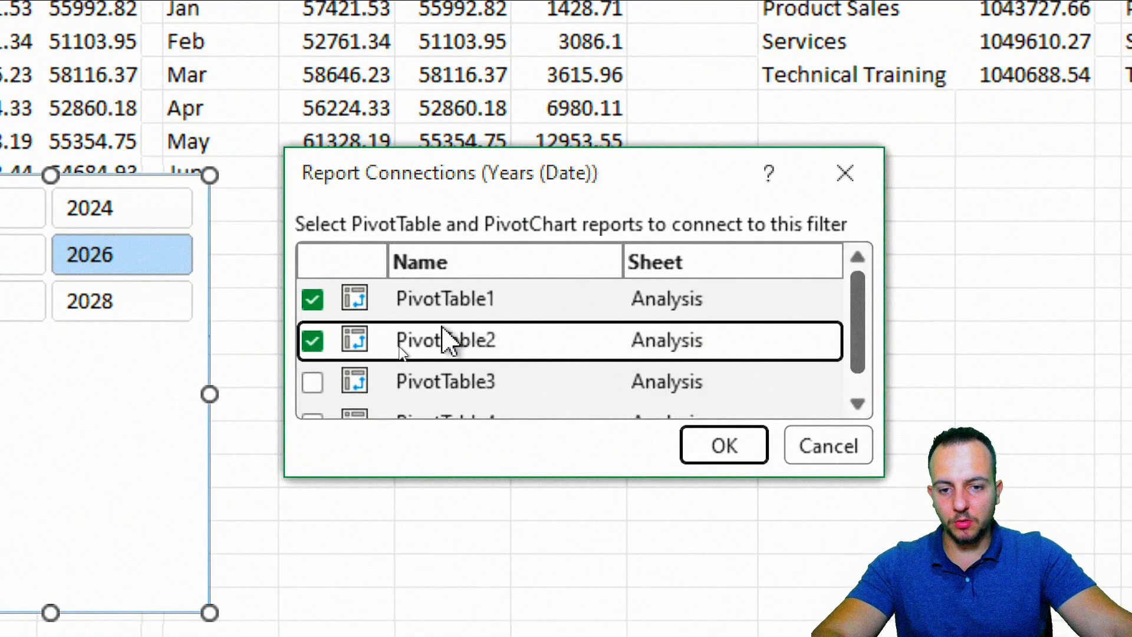
pyautogui.click(312, 383)
pyautogui.scroll(-1, 429, 353)
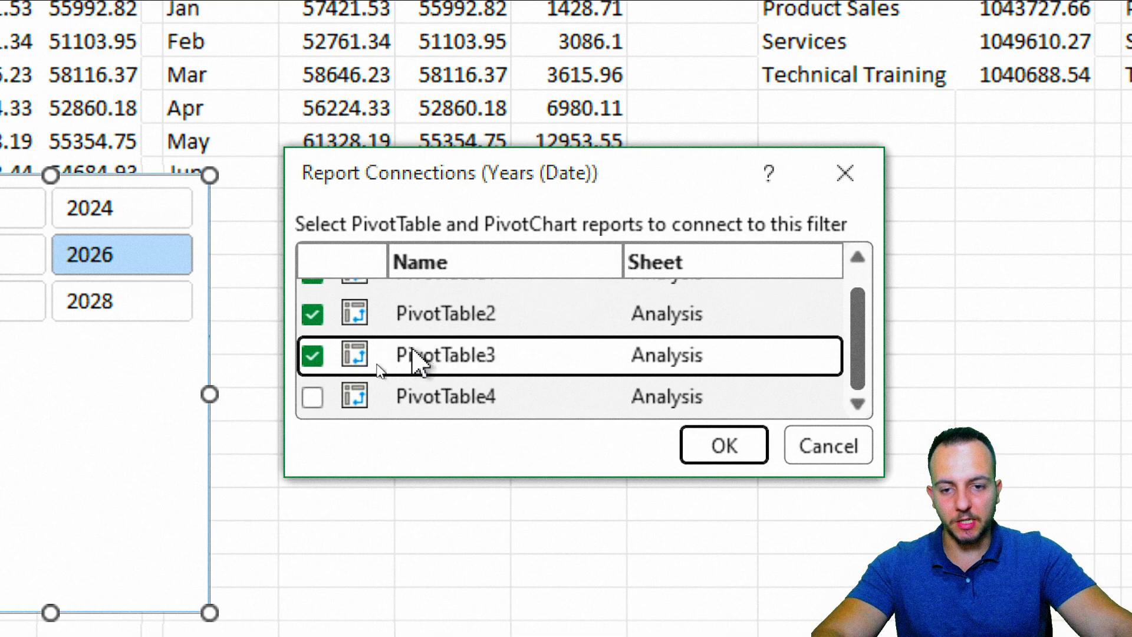
pyautogui.click(312, 395)
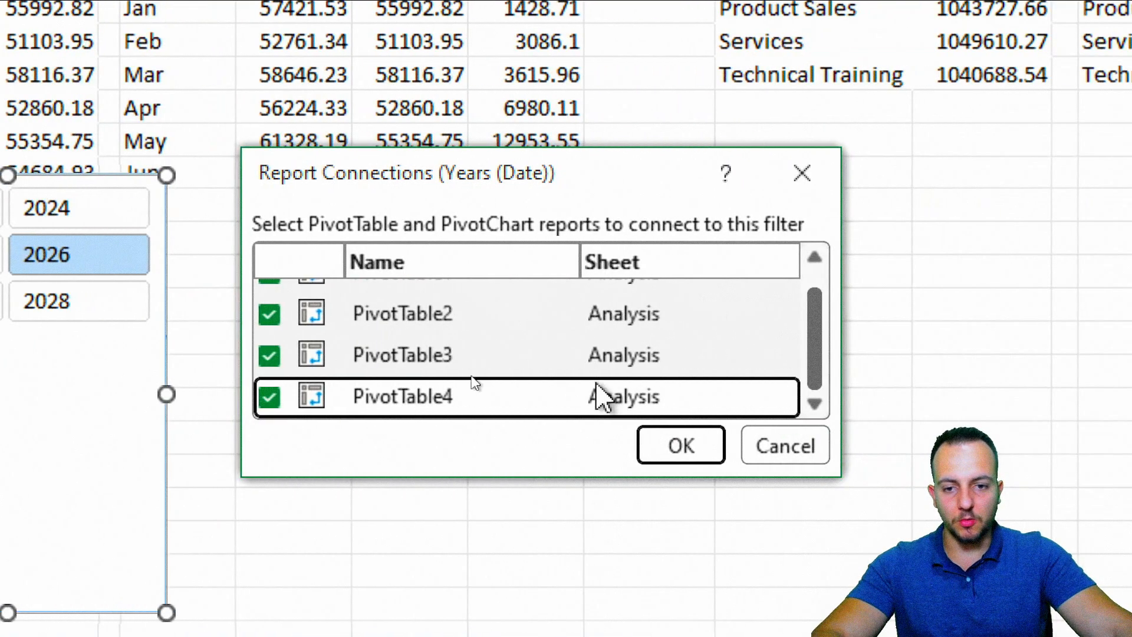
pyautogui.scroll(1, 895, 351)
pyautogui.scroll(-1, 840, 354)
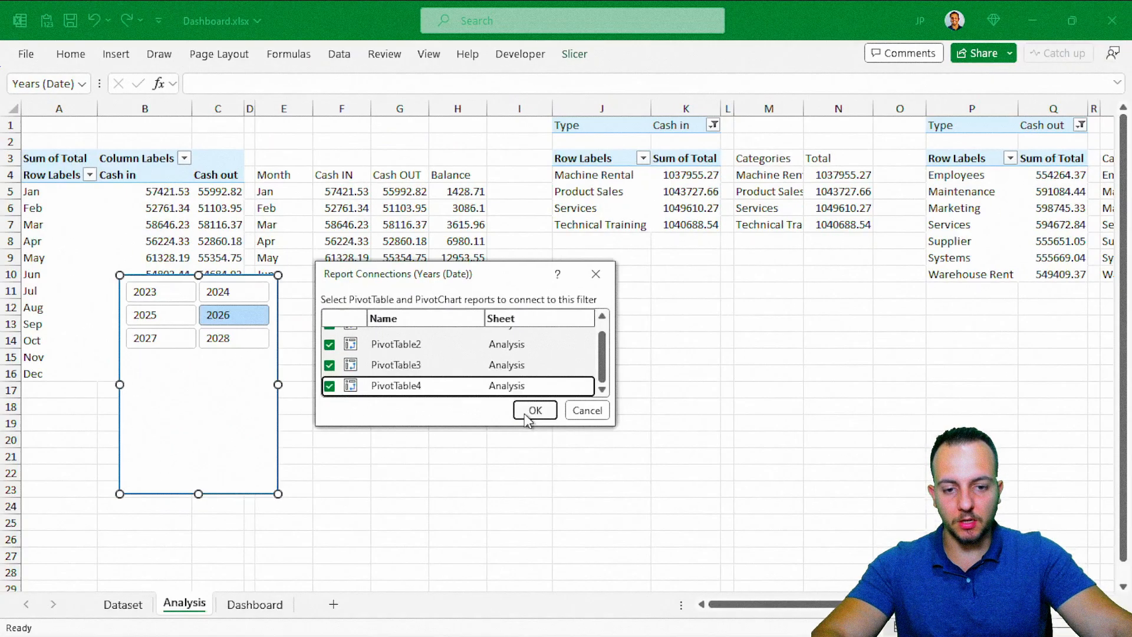
pyautogui.click(672, 454)
pyautogui.click(408, 436)
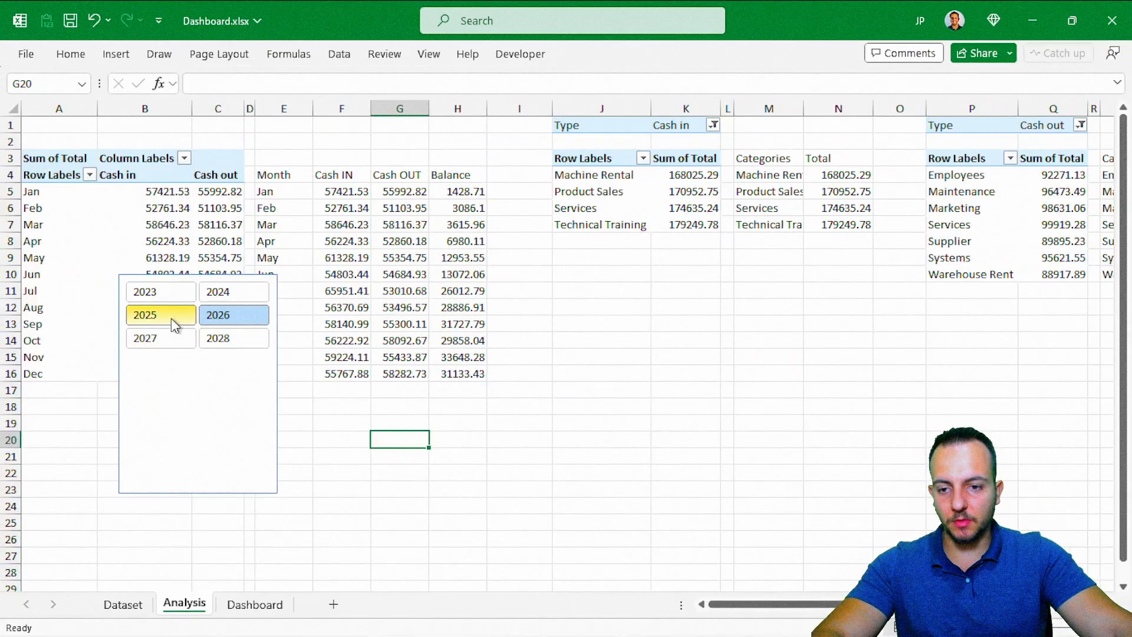
# Check that all the pivot tables respond to the slicer by switching between several years, ending on 2028
pyautogui.click(279, 320)
pyautogui.click(218, 338)
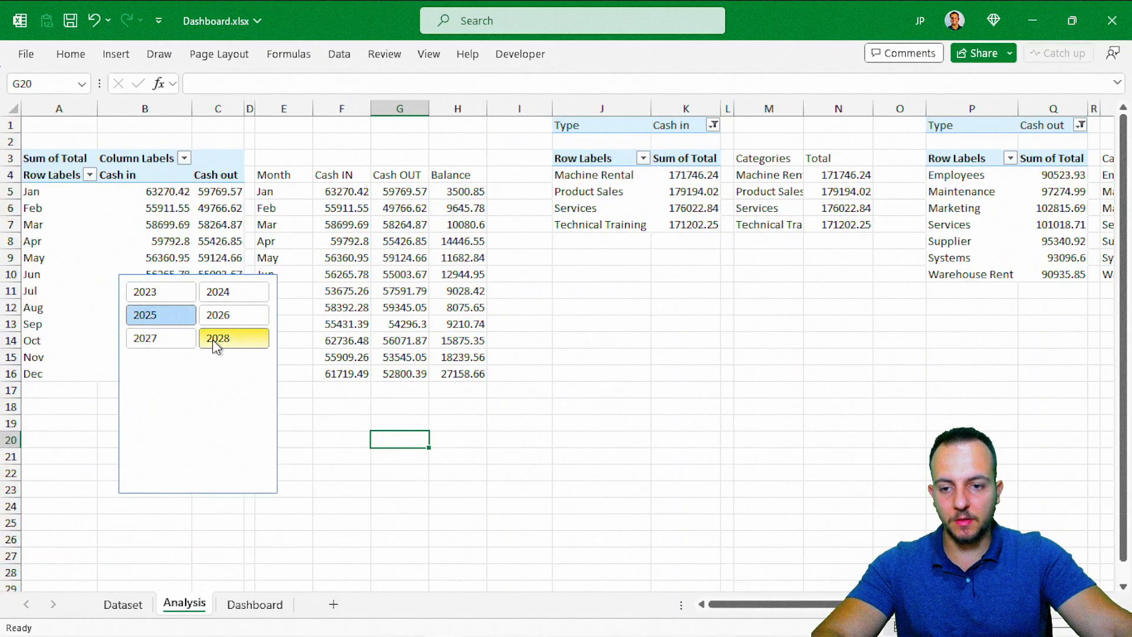
pyautogui.click(230, 297)
pyautogui.click(177, 316)
pyautogui.click(162, 338)
pyautogui.click(221, 322)
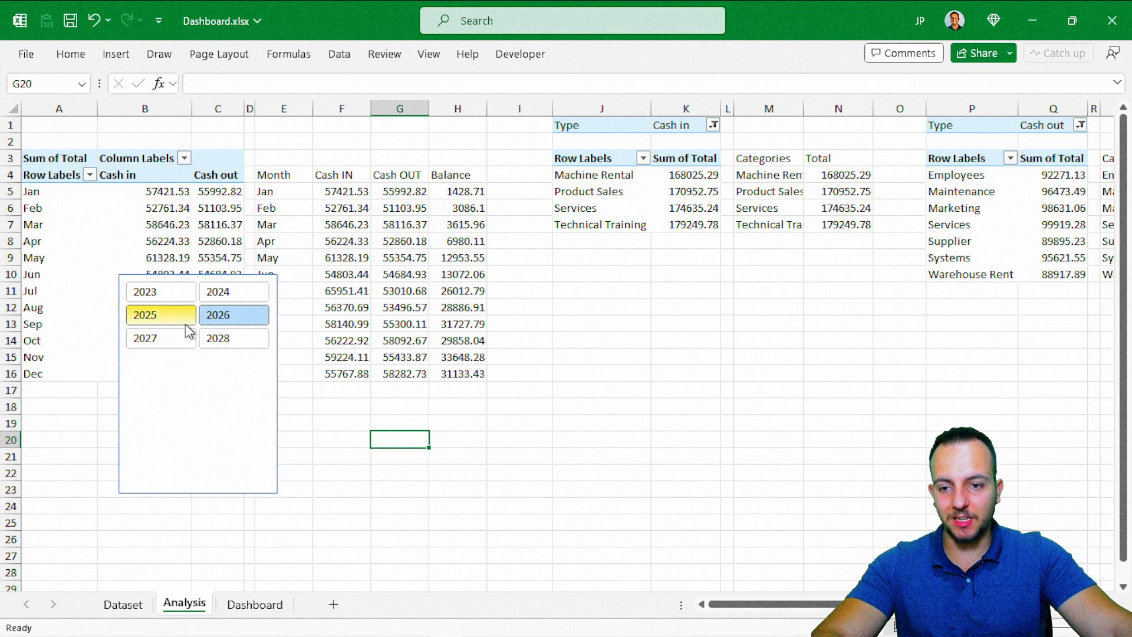
pyautogui.click(180, 319)
pyautogui.click(215, 336)
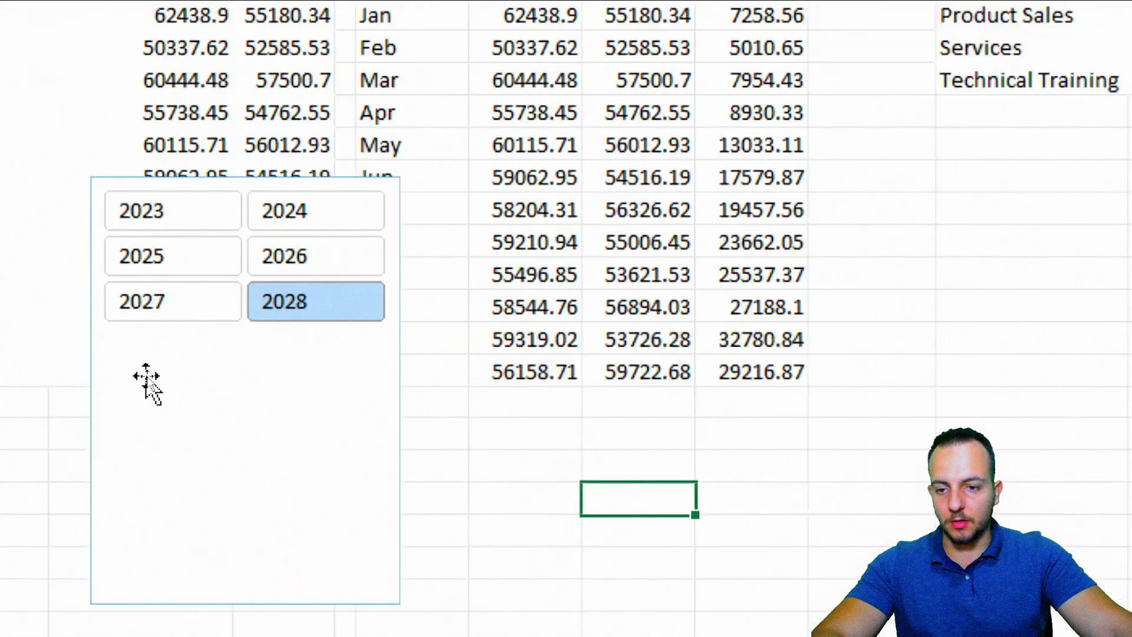
# Cut the year slicer from the Analysis sheet and paste it at cell A1 of the Dashboard sheet
pyautogui.click(146, 383)
pyautogui.rightClick(149, 383)
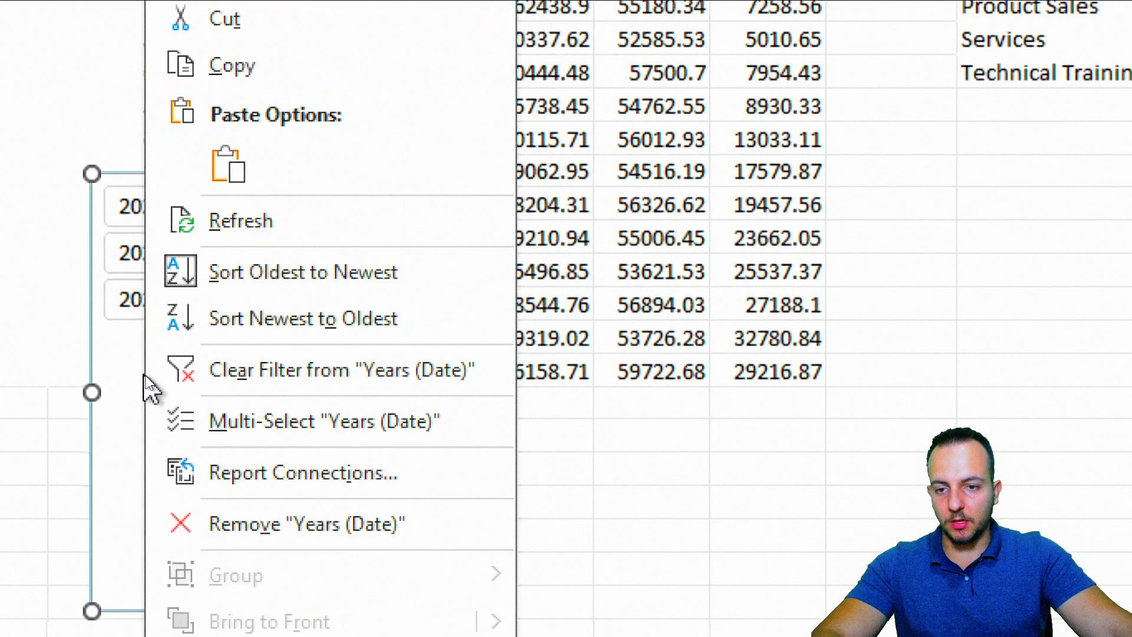
pyautogui.click(283, 23)
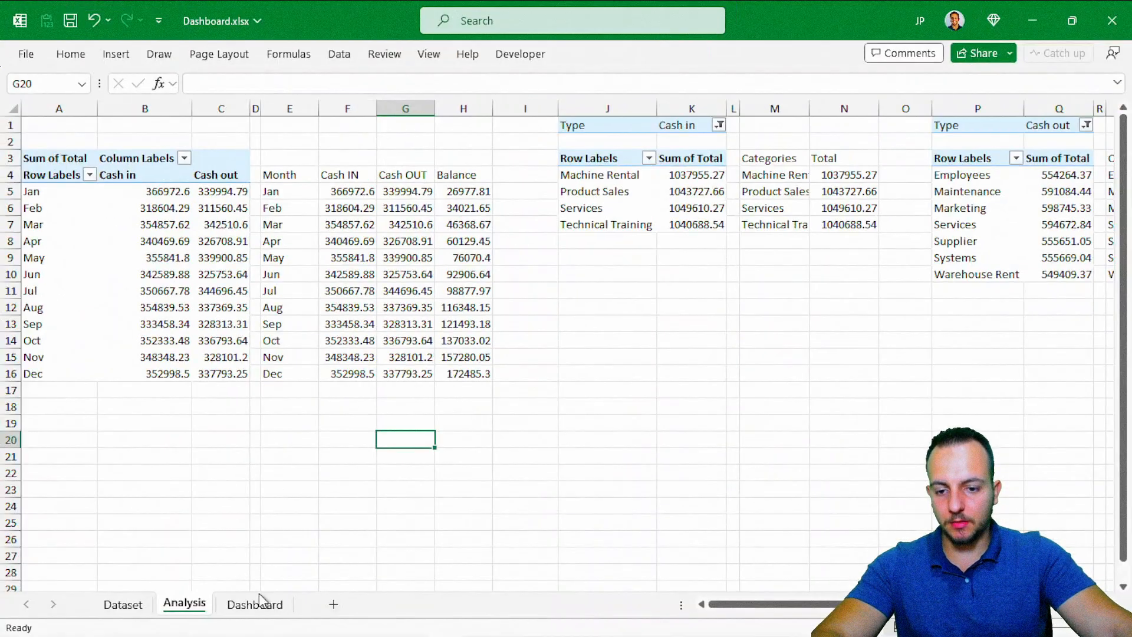
pyautogui.click(245, 601)
pyautogui.click(29, 121)
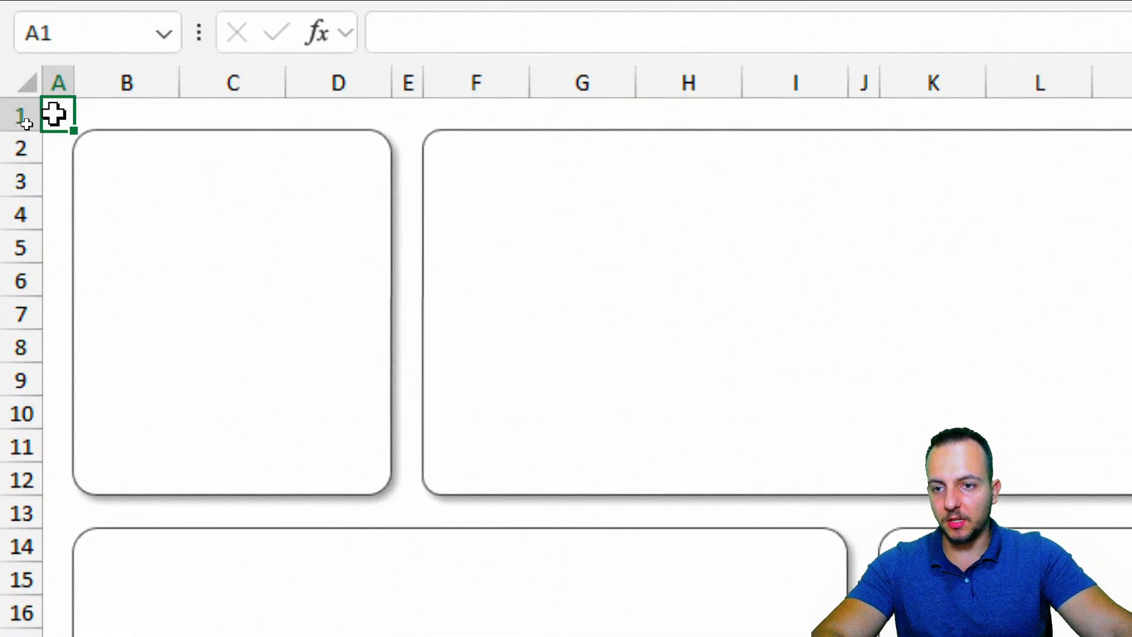
pyautogui.rightClick(27, 124)
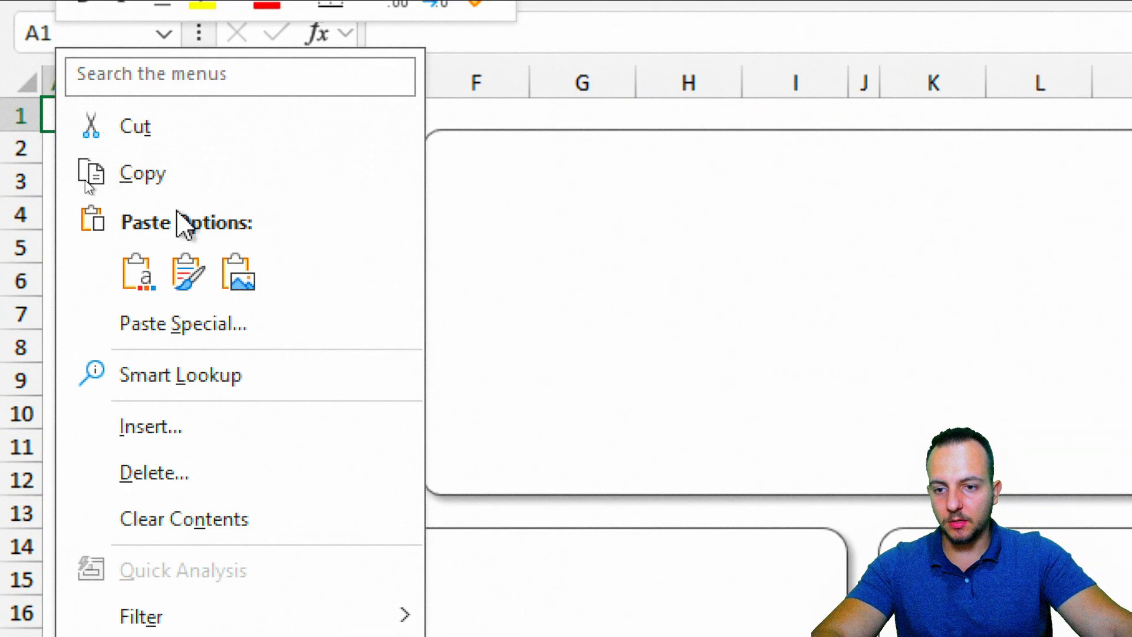
pyautogui.click(137, 271)
# Move the slicer into the lower part of the panel over columns B to D and resize it to about 1.51" high and 2" wide
pyautogui.moveTo(301, 361); pyautogui.dragTo(337, 508)
pyautogui.moveTo(207, 469)
pyautogui.mouseDown()
pyautogui.moveTo(222, 477)
pyautogui.moveTo(205, 454)
pyautogui.mouseUp()
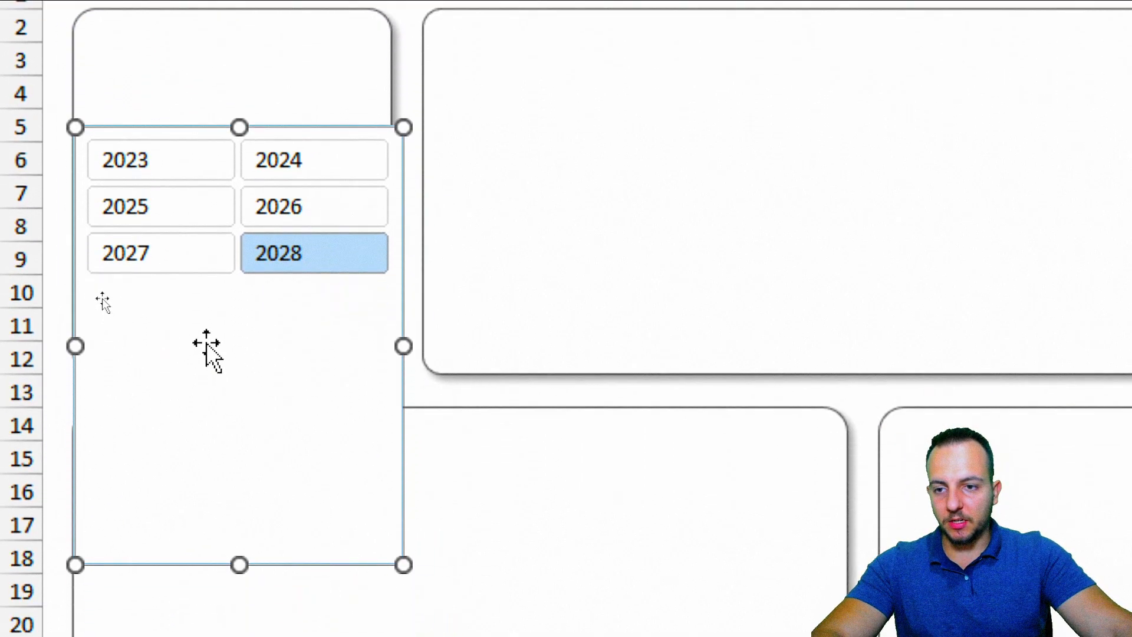
pyautogui.moveTo(204, 333); pyautogui.dragTo(200, 347)
pyautogui.moveTo(397, 353); pyautogui.dragTo(392, 348)
pyautogui.moveTo(233, 563); pyautogui.dragTo(228, 347)
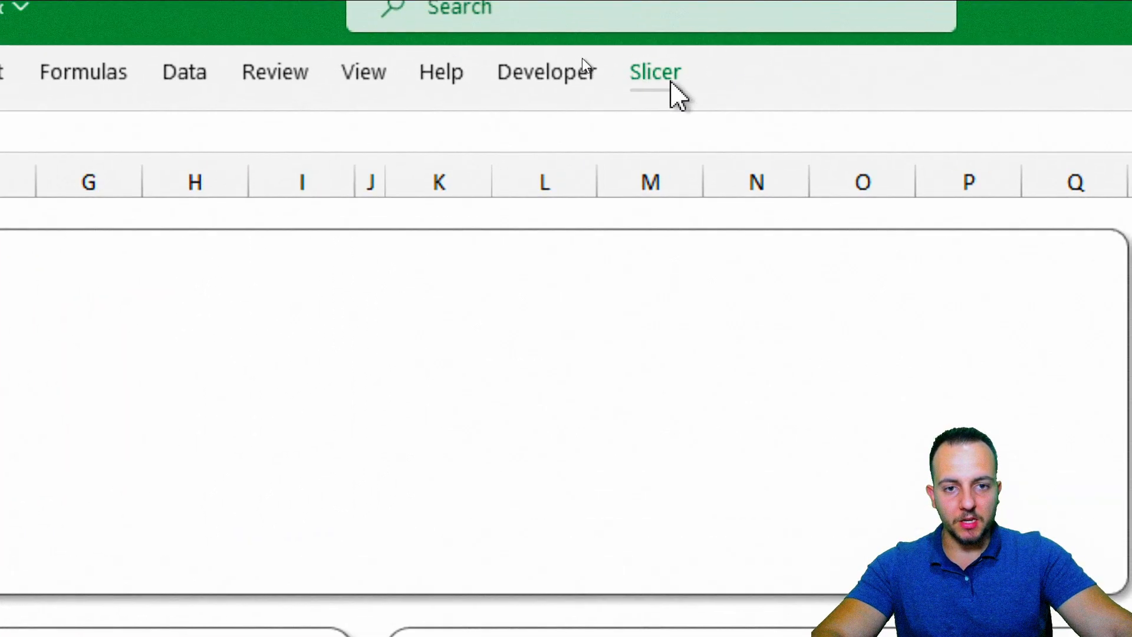
# Increase the height of the slicer's buttons until their three rows fill the slicer frame
pyautogui.click(669, 80)
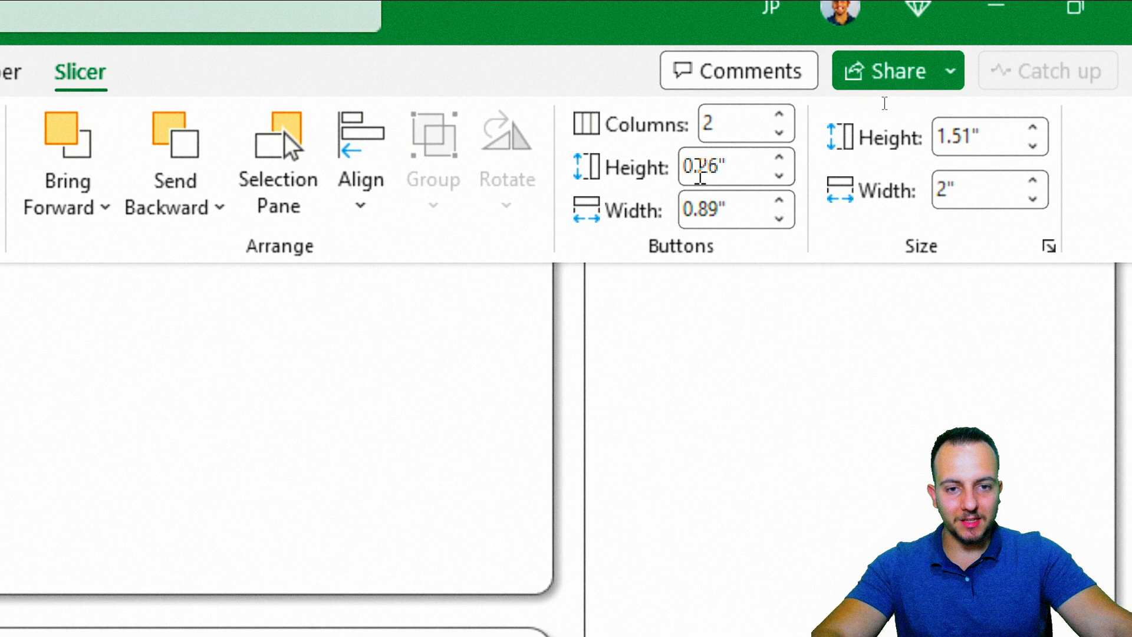
pyautogui.click(781, 161)
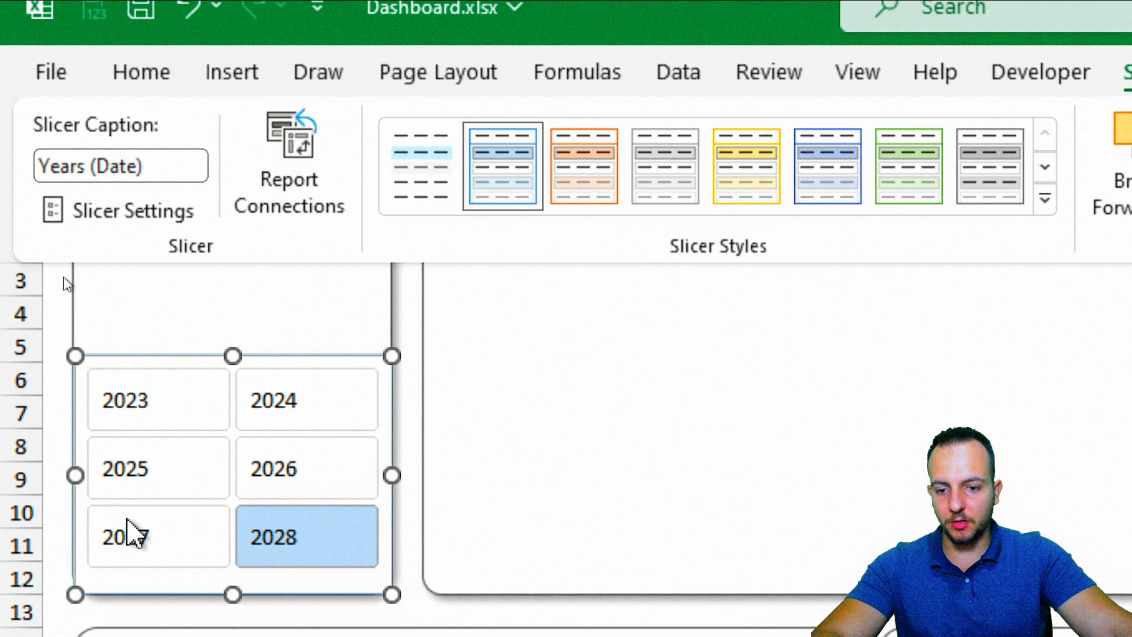
pyautogui.click(241, 512)
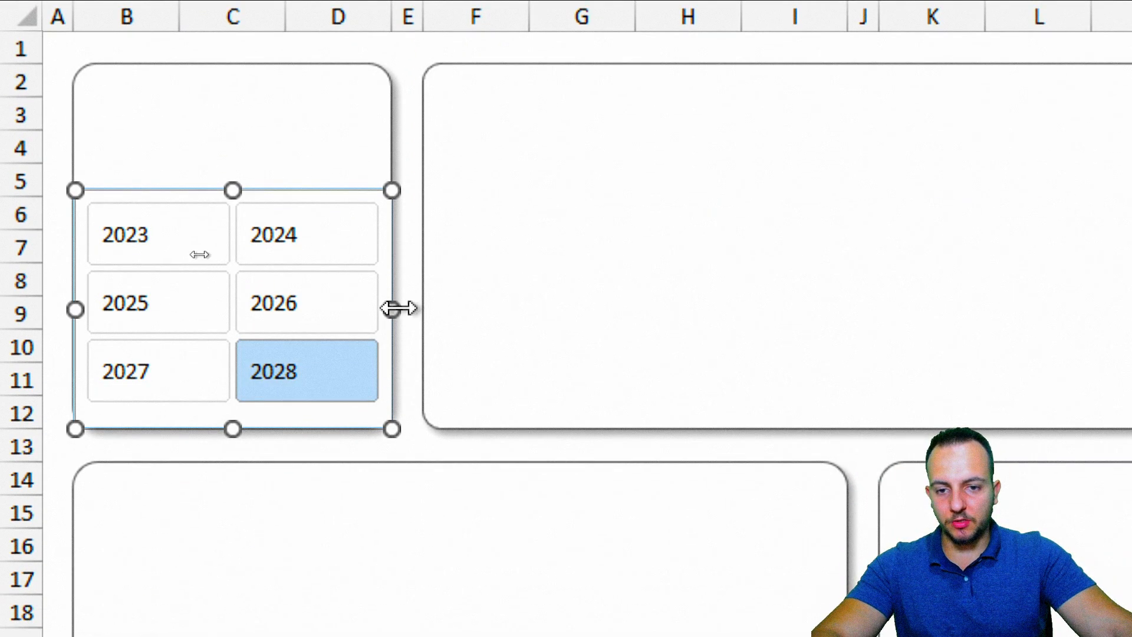
# Narrow the slicer slightly, nudge it right and up to sit centred inside its panel, and deselect everything
pyautogui.moveTo(385, 308); pyautogui.dragTo(380, 309)
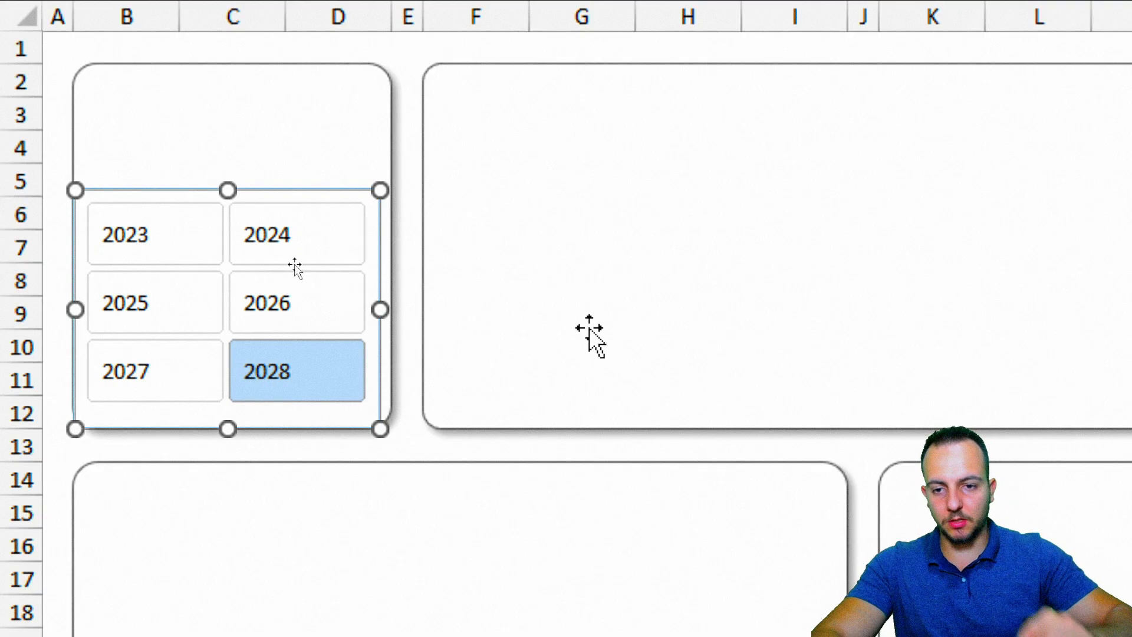
pyautogui.press('Right')
pyautogui.press('Right')
pyautogui.press('Right')
pyautogui.press('Up')
pyautogui.press('Up')
pyautogui.press('Up')
pyautogui.press('Up')
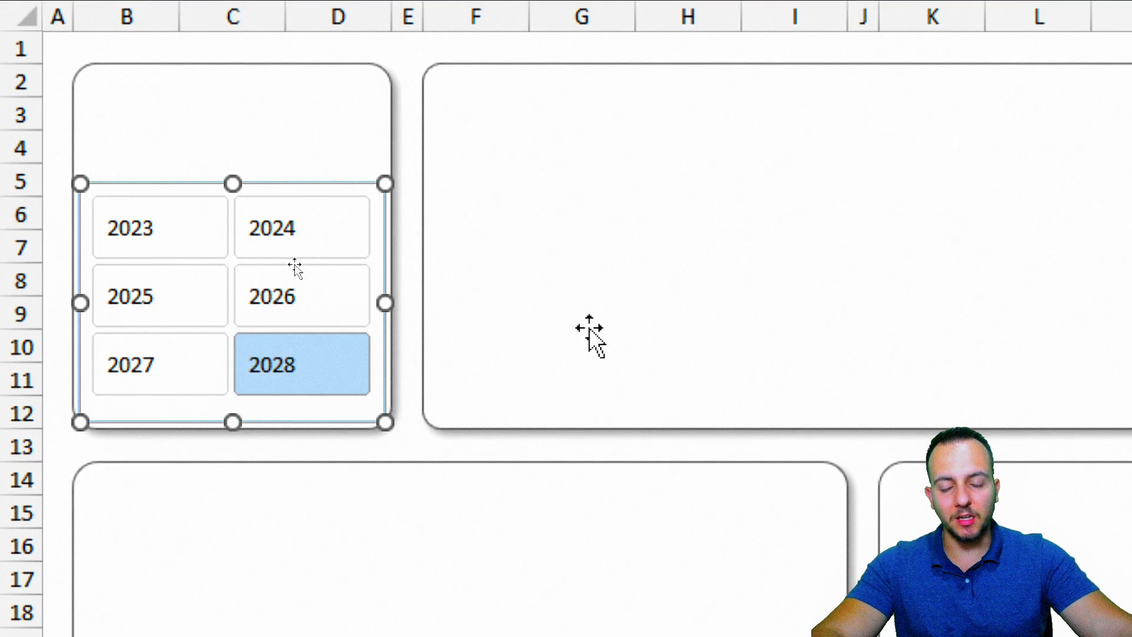
pyautogui.click(406, 97)
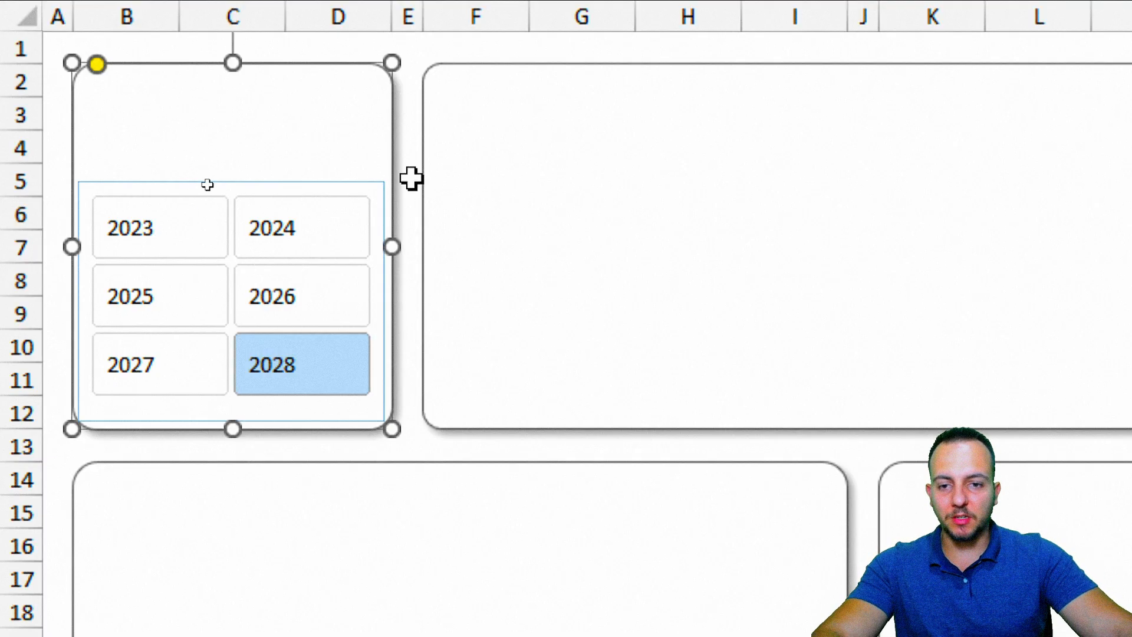
pyautogui.press('Escape')
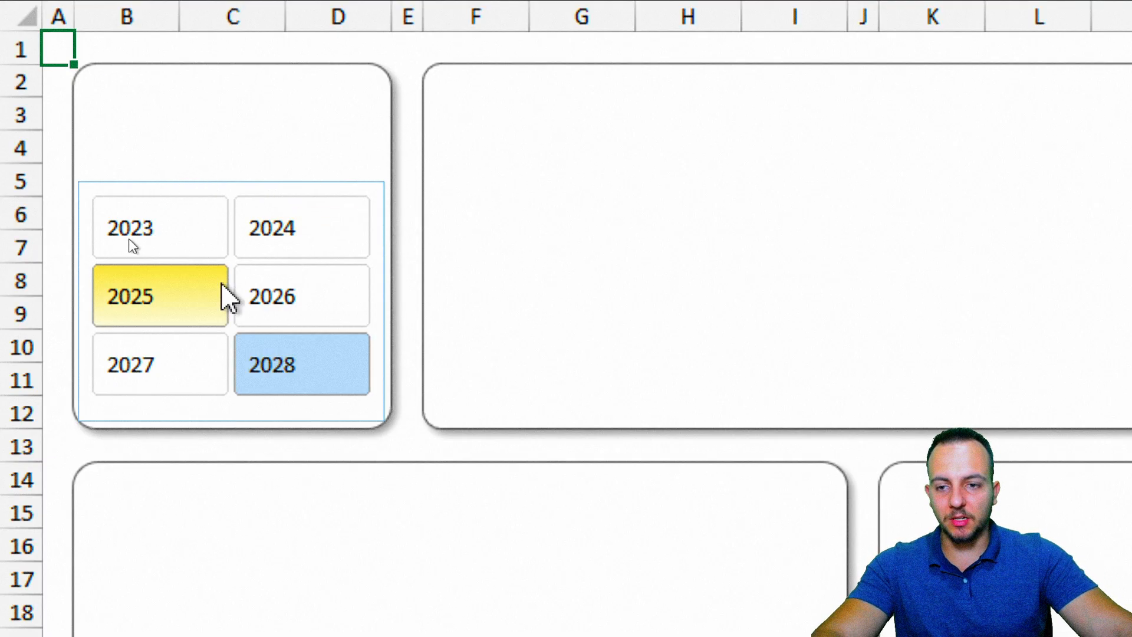
# Apply the dark orange slicer style to the year slicer and deselect it
pyautogui.click(316, 422)
pyautogui.click(327, 410)
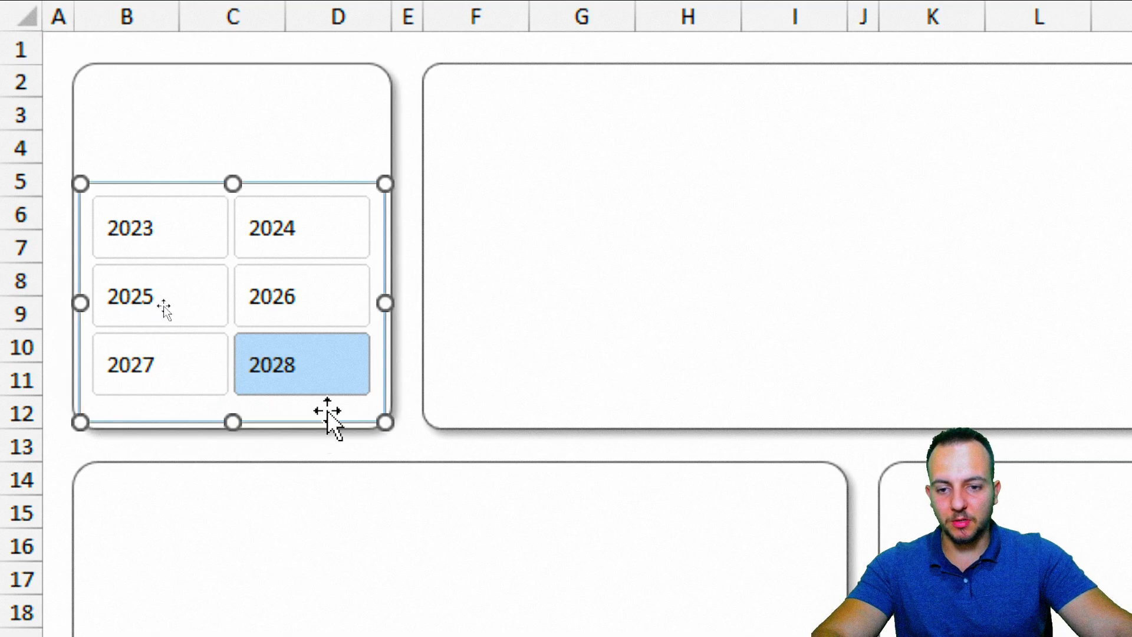
pyautogui.click(1131, 0)
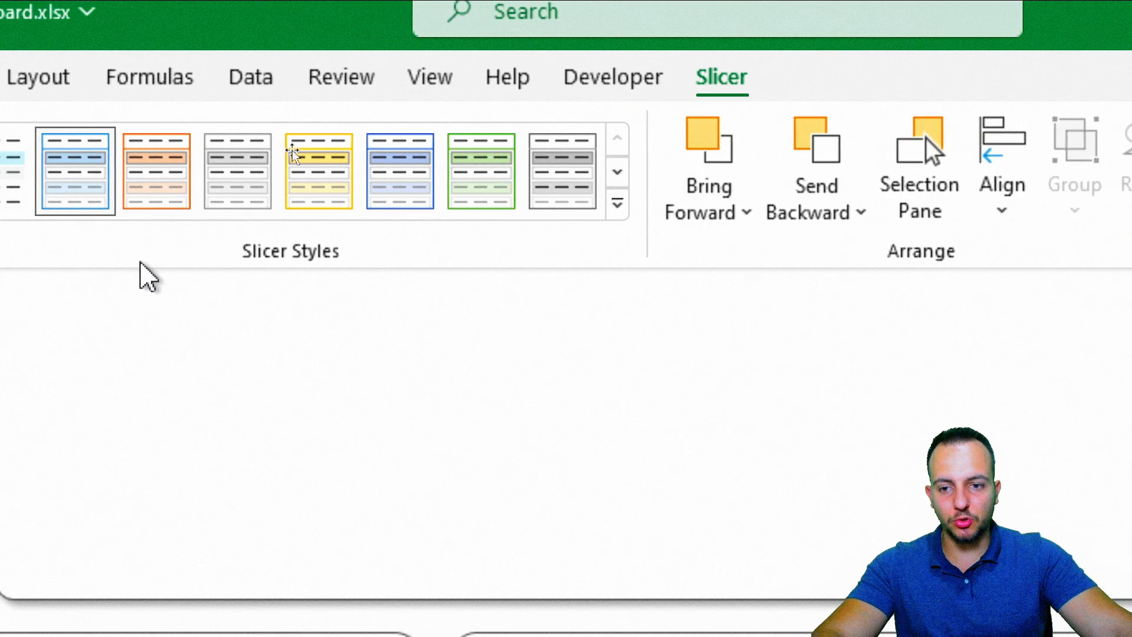
pyautogui.click(618, 204)
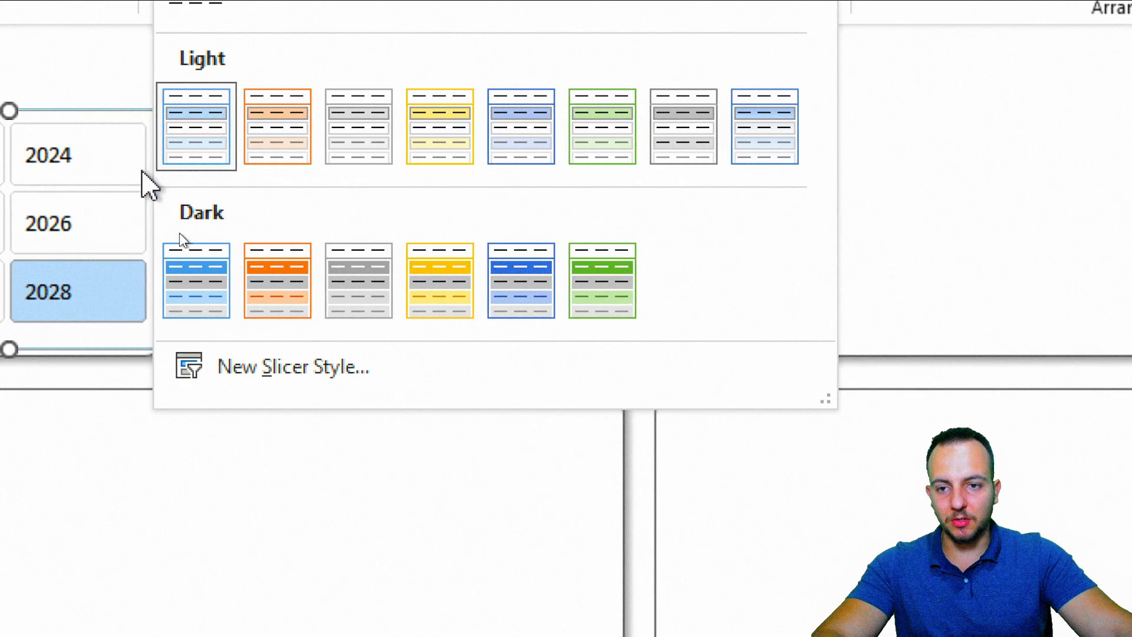
pyautogui.click(259, 295)
pyautogui.click(303, 430)
# Try the orange style by switching the slicer between 2025, 2026 and 2027, finishing on 2026
pyautogui.click(301, 224)
pyautogui.click(218, 245)
pyautogui.click(165, 306)
pyautogui.click(289, 247)
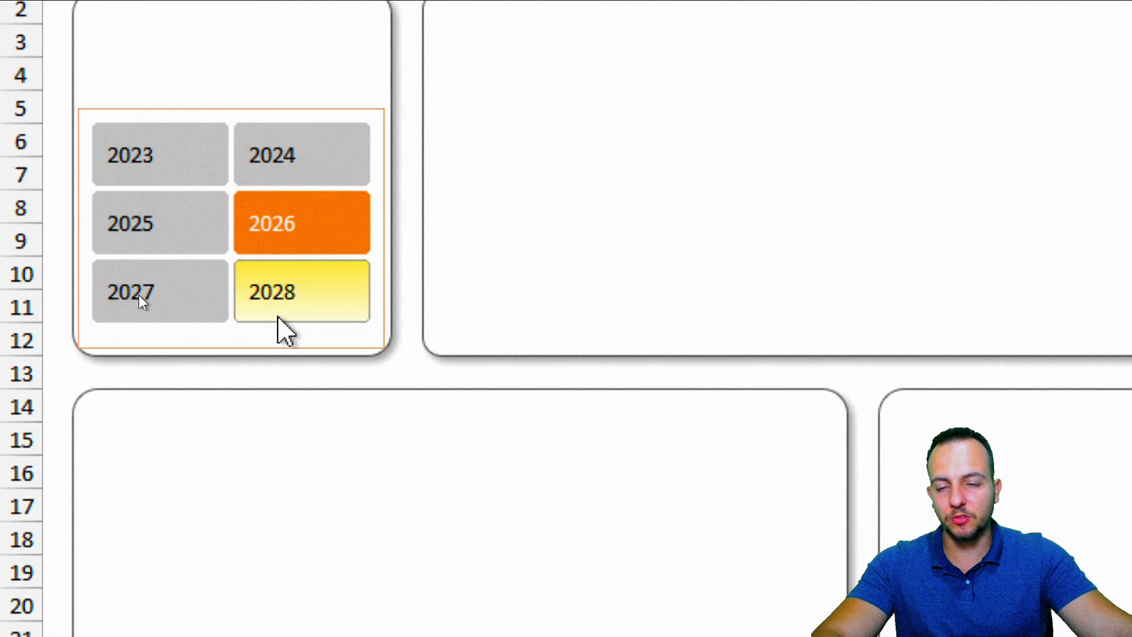
# Apply the custom NewSlicer style to the year slicer and deselect it
pyautogui.click(223, 347)
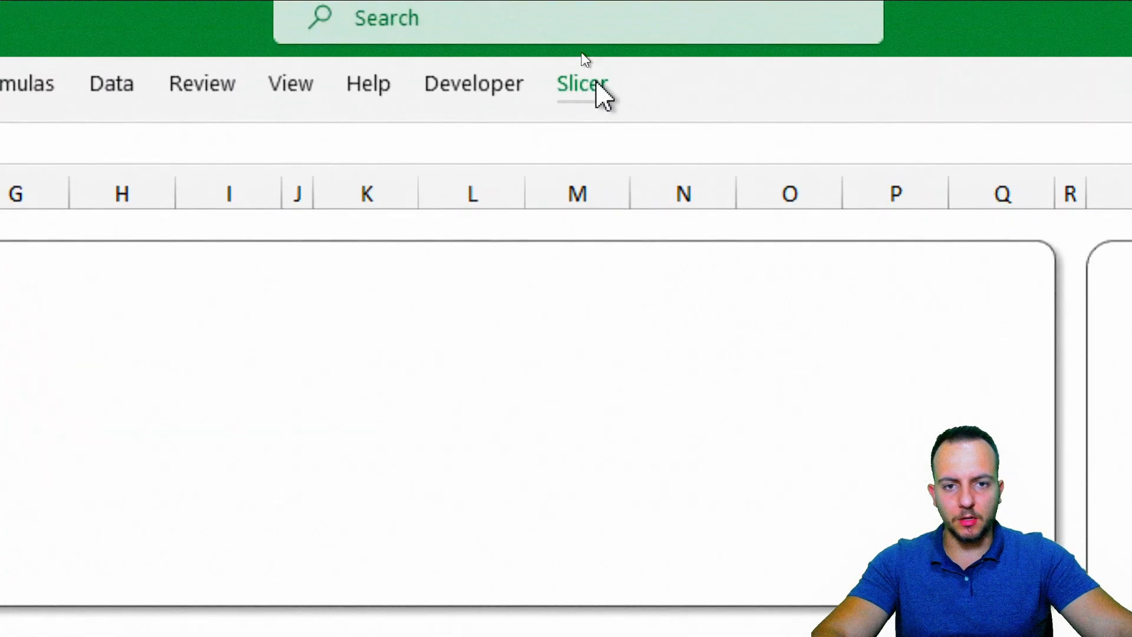
pyautogui.click(574, 51)
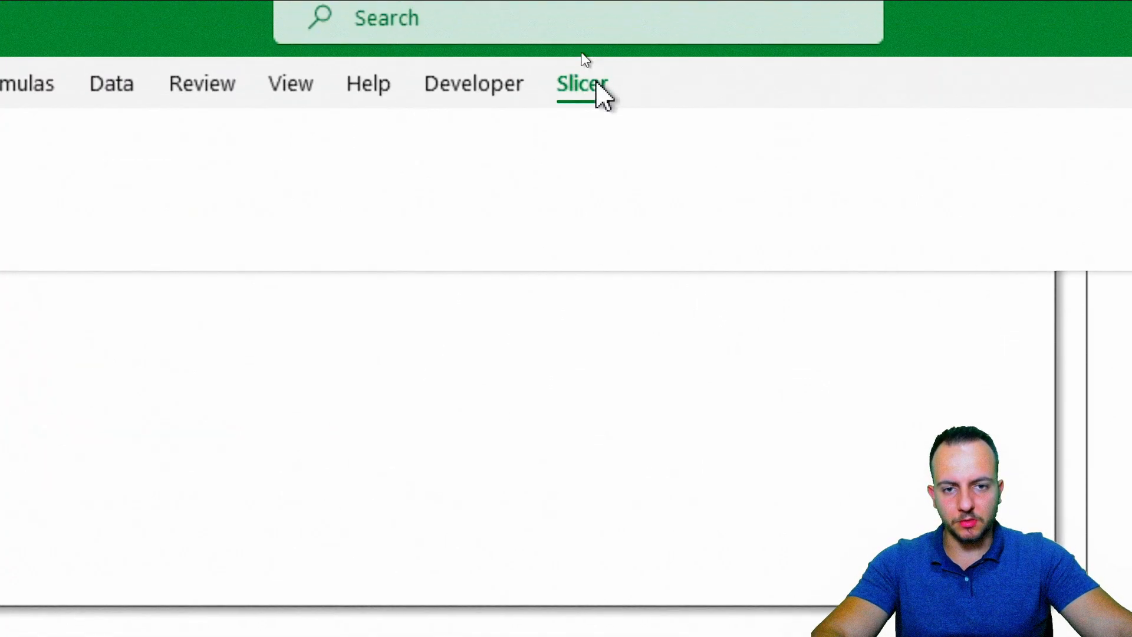
pyautogui.click(476, 211)
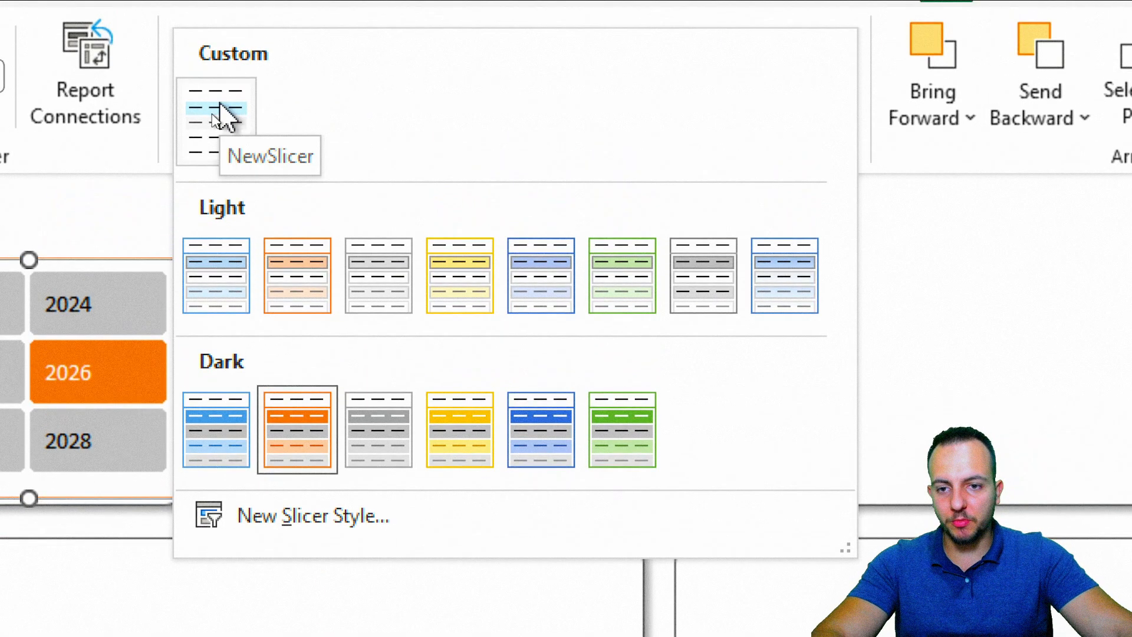
pyautogui.click(221, 115)
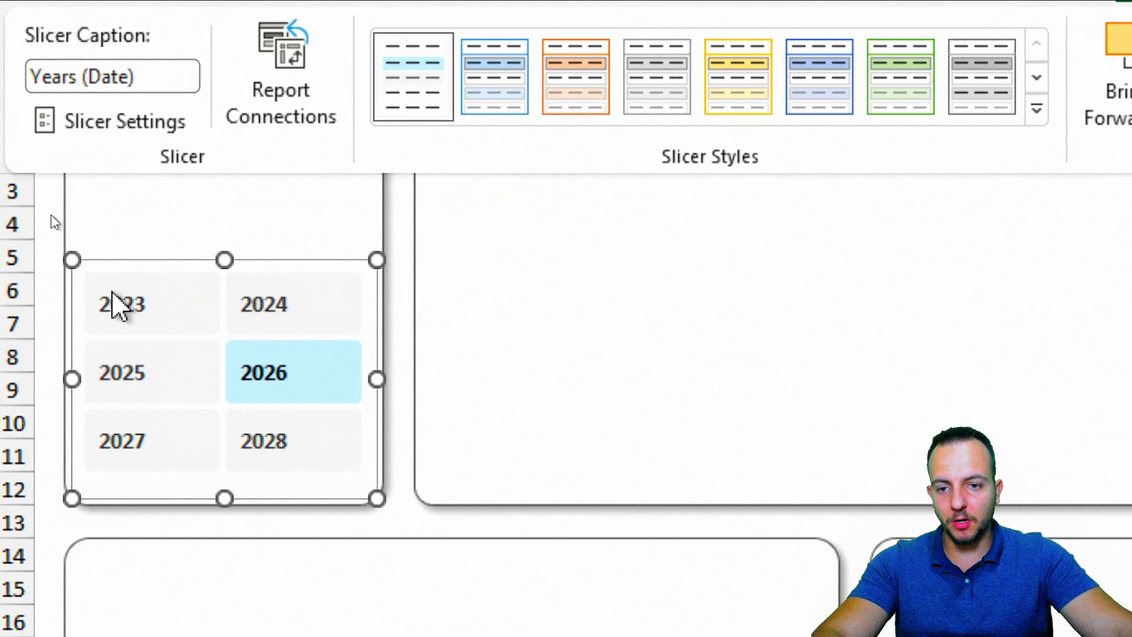
pyautogui.press('Escape')
pyautogui.press('Escape')
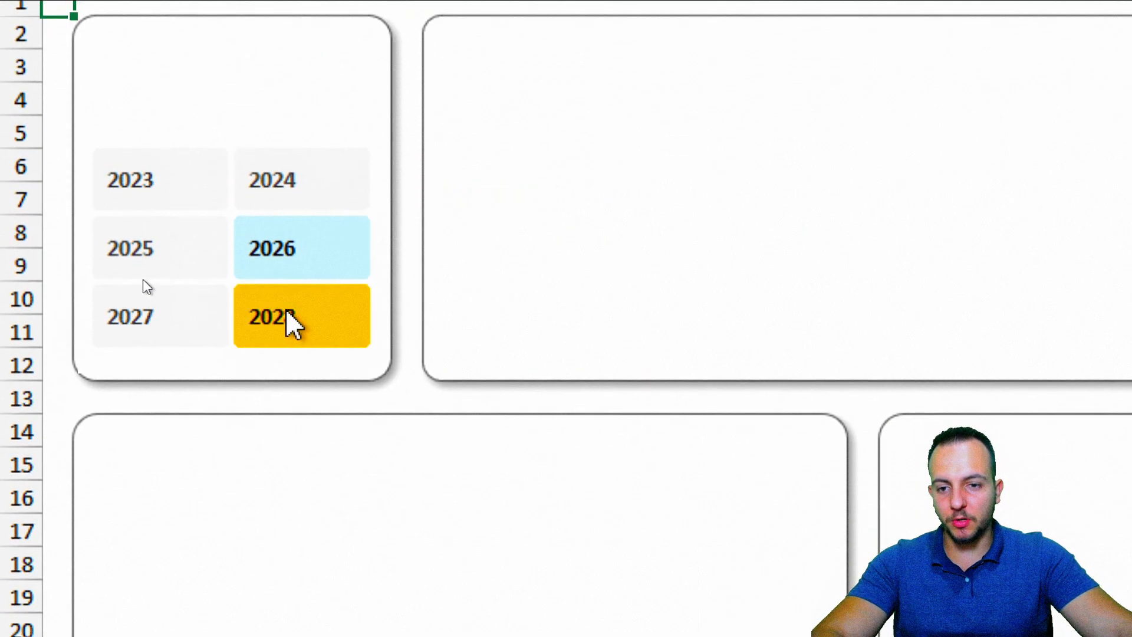
# Test the restyled slicer by switching between years, finishing on 2023
pyautogui.click(207, 272)
pyautogui.click(295, 321)
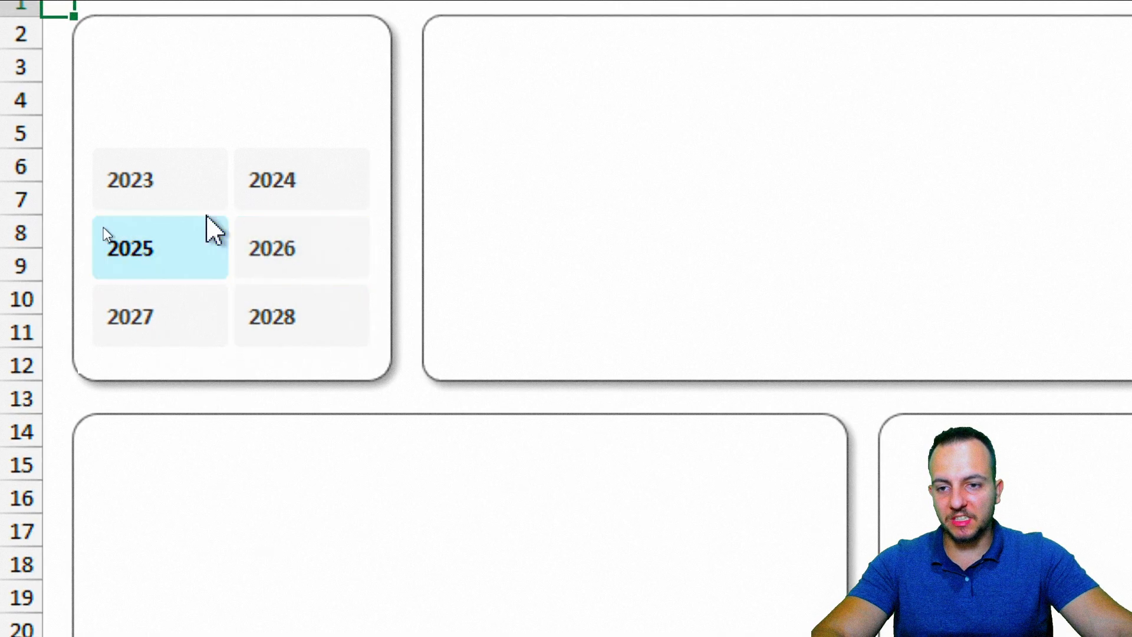
pyautogui.click(218, 200)
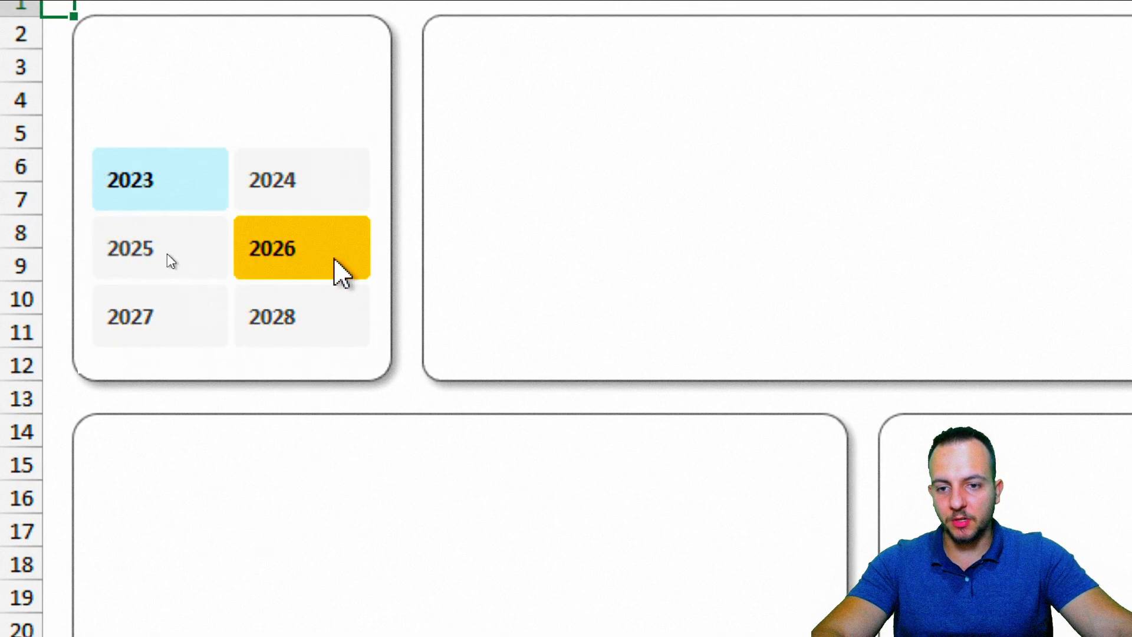
# Try the year slicer's style by switching between 2026, 2027, 2025 and 2028, finishing on 2024
pyautogui.click(301, 263)
pyautogui.click(174, 308)
pyautogui.click(197, 242)
pyautogui.click(293, 324)
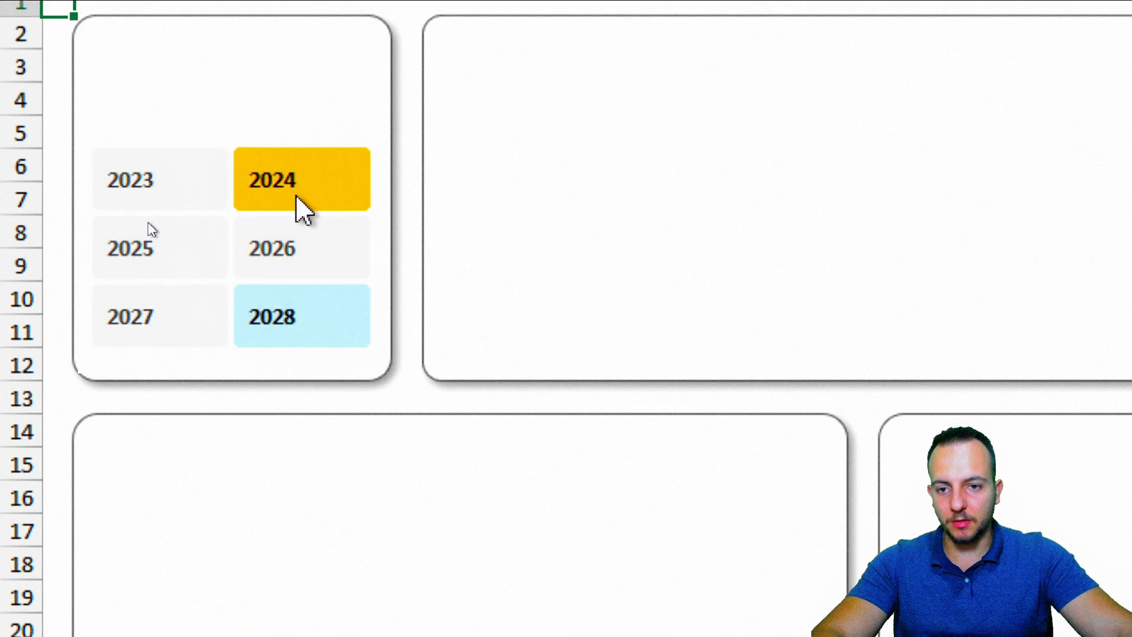
pyautogui.click(303, 207)
# Open the year slicer's custom NewSlicer style for modification and check its name
pyautogui.click(373, 202)
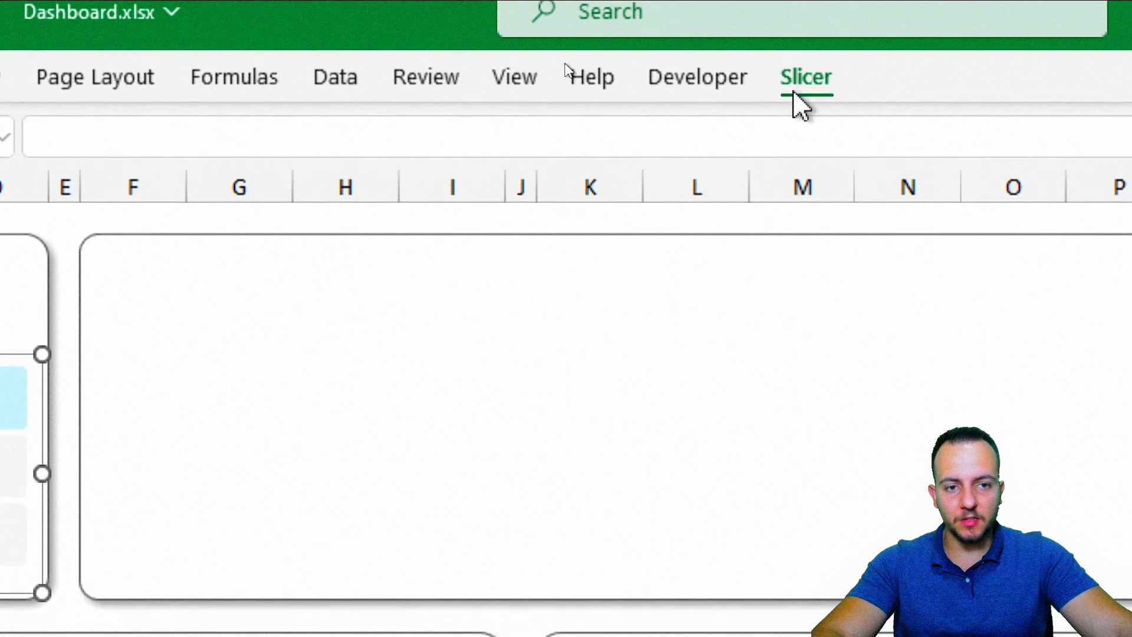
pyautogui.click(799, 89)
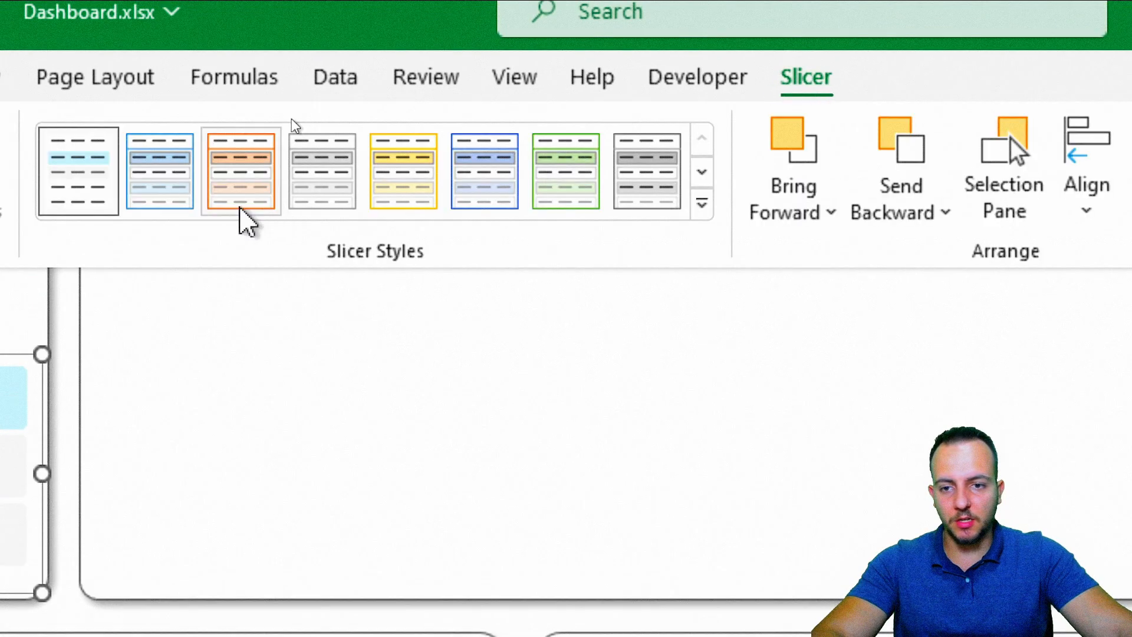
pyautogui.click(702, 204)
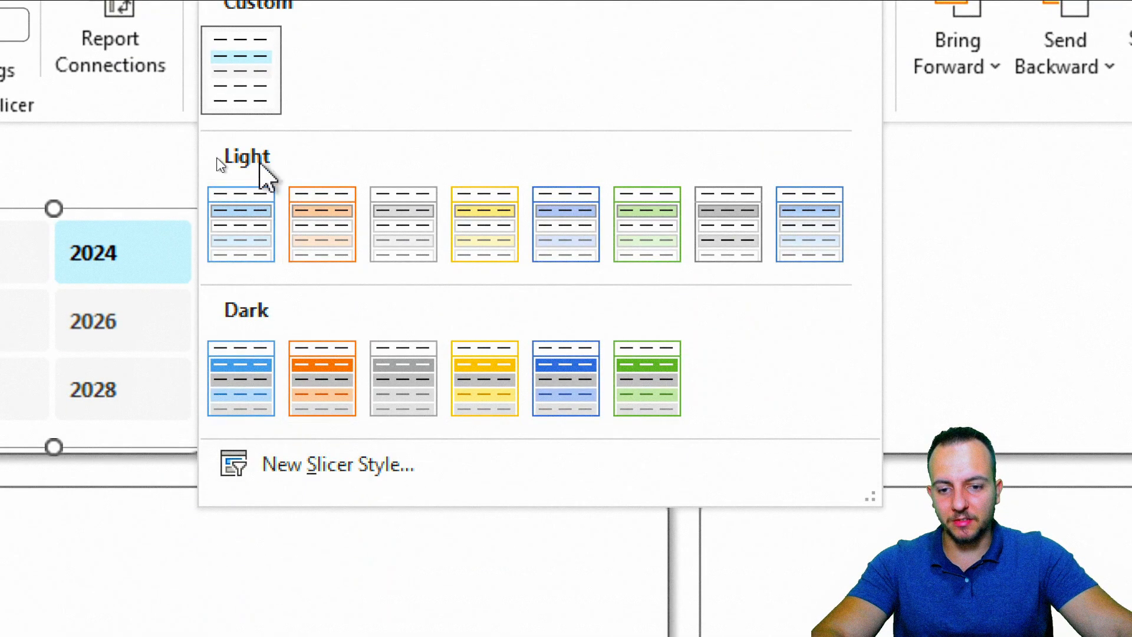
pyautogui.rightClick(259, 68)
pyautogui.click(323, 89)
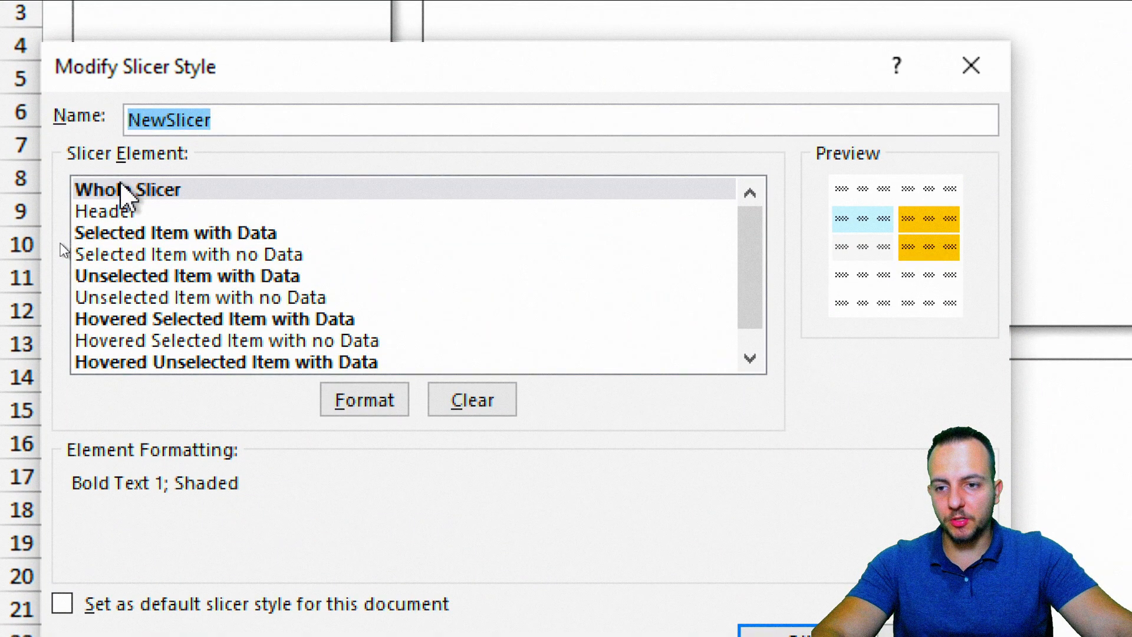
pyautogui.click(126, 191)
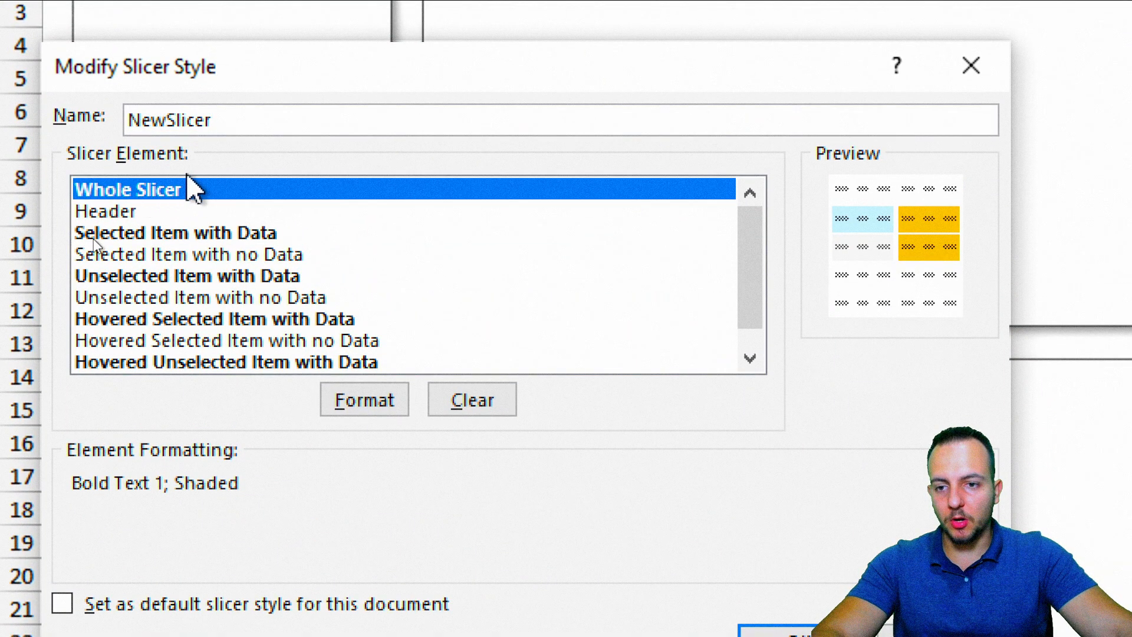
pyautogui.moveTo(227, 119); pyautogui.dragTo(130, 128)
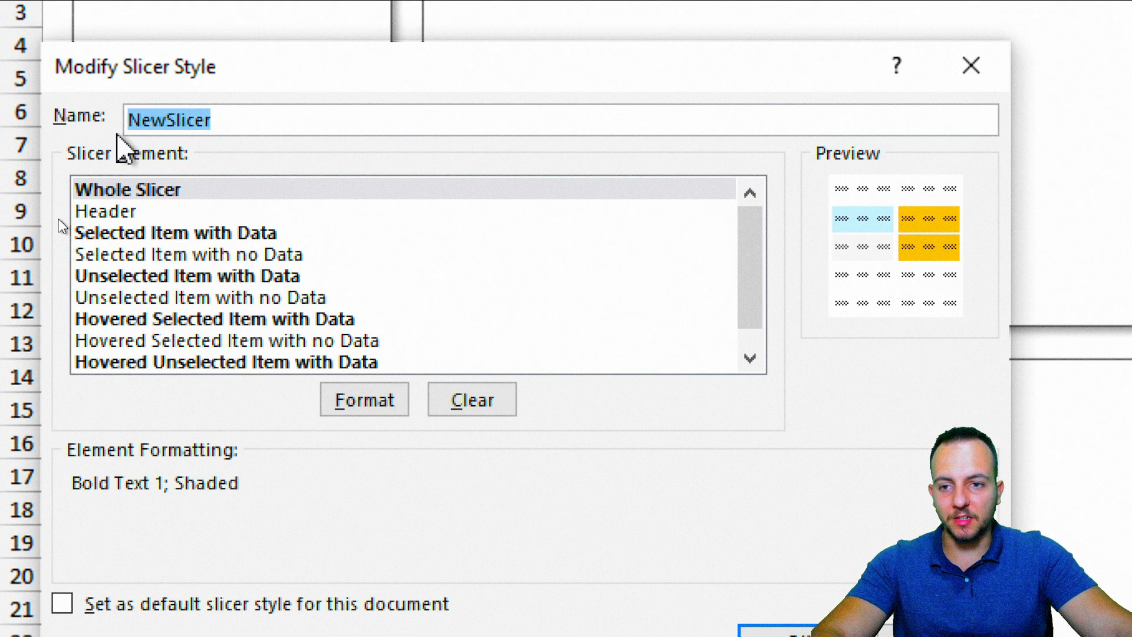
pyautogui.click(252, 119)
pyautogui.click(168, 121)
# Format the Whole Slicer element with bold black text and a white background fill
pyautogui.click(151, 190)
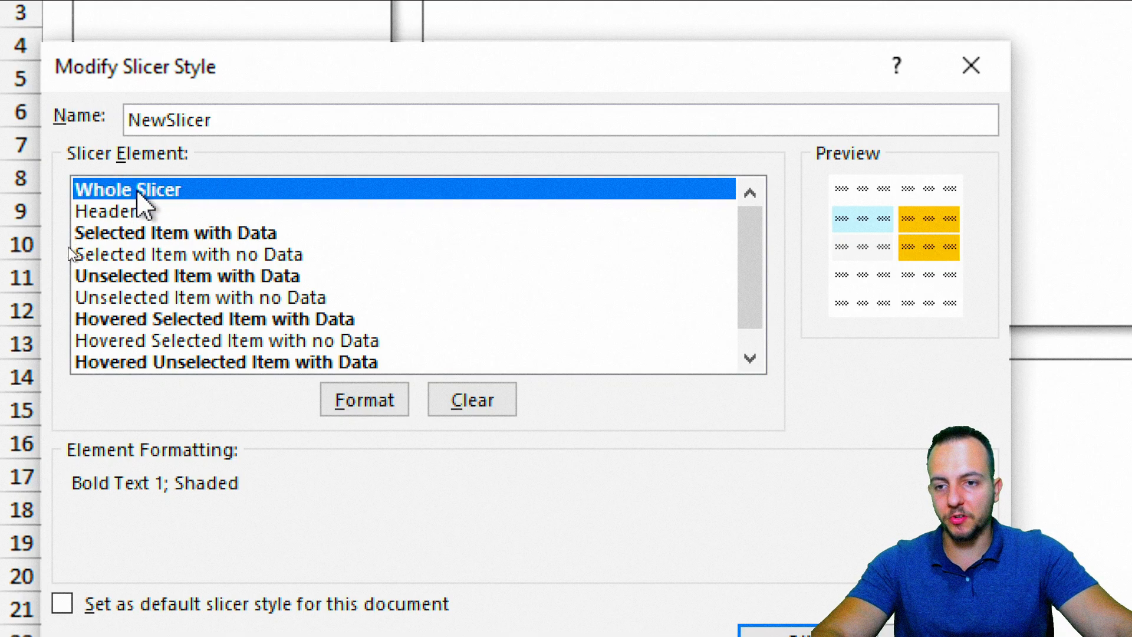
pyautogui.click(359, 403)
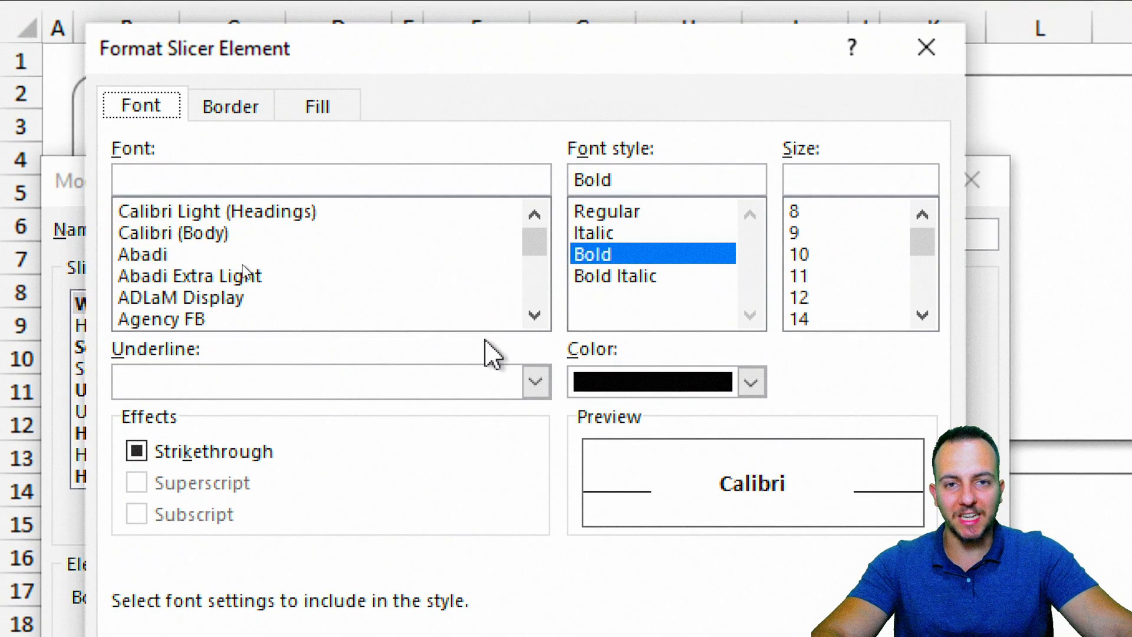
pyautogui.click(606, 254)
pyautogui.click(624, 381)
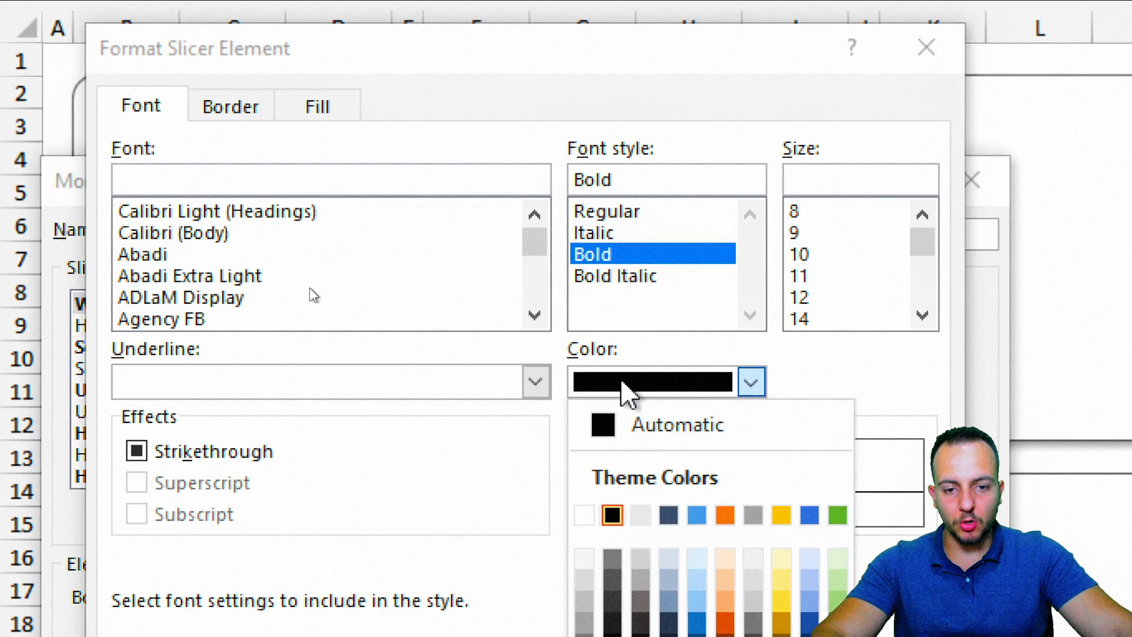
pyautogui.click(612, 514)
pyautogui.click(324, 116)
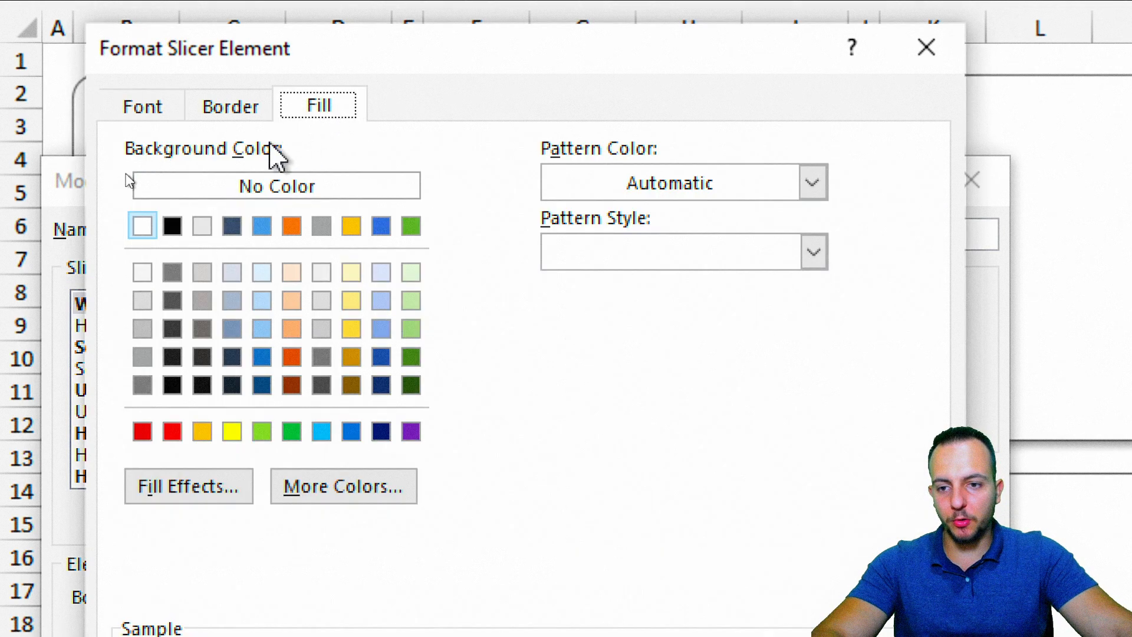
pyautogui.click(143, 225)
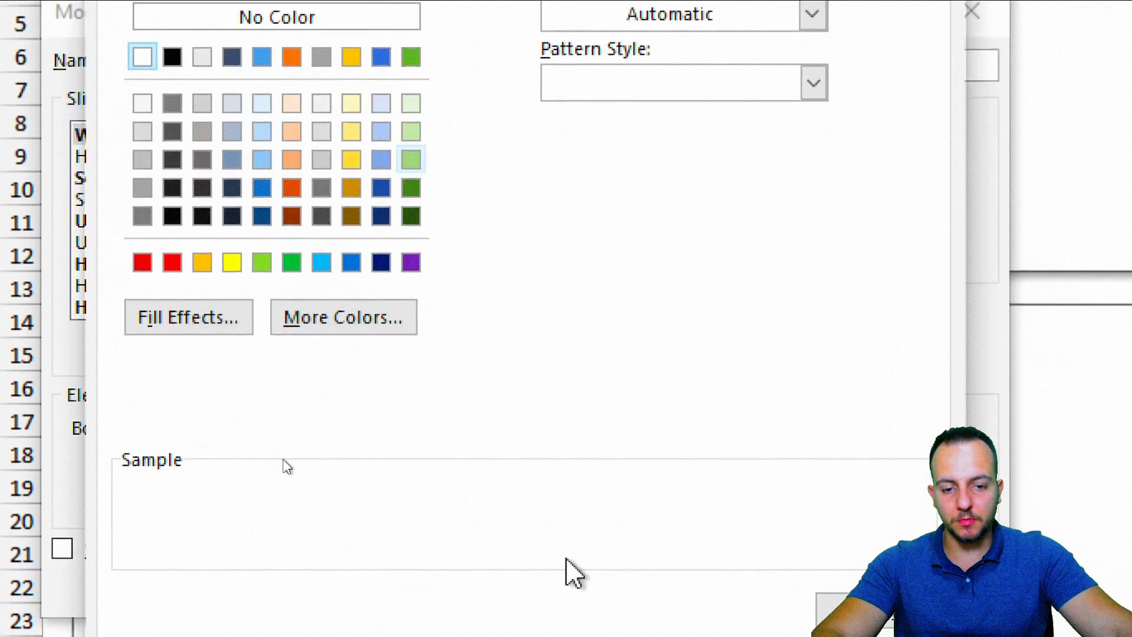
pyautogui.click(732, 578)
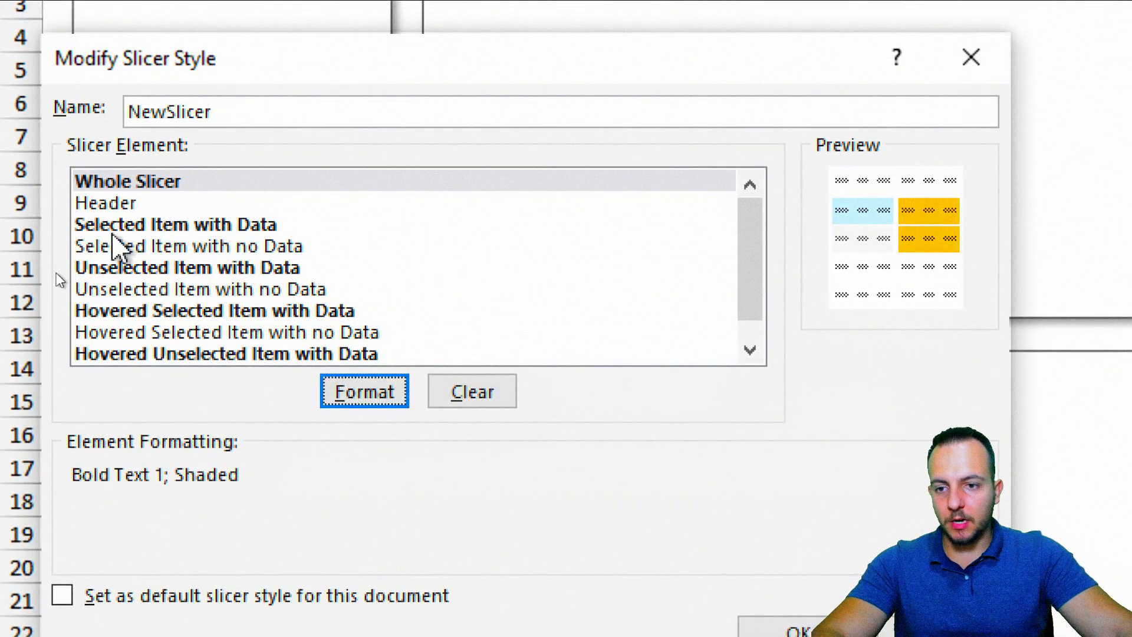
# Review the font and fill of the Selected Item with Data element, including the fill's standard and custom colour definitions
pyautogui.click(142, 225)
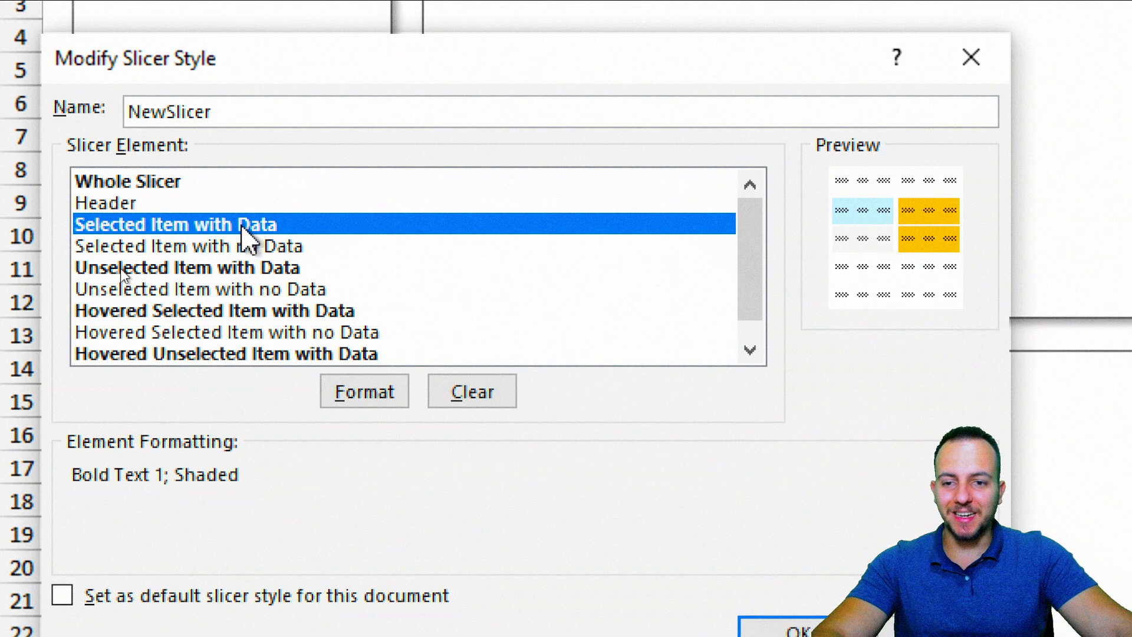
pyautogui.click(357, 392)
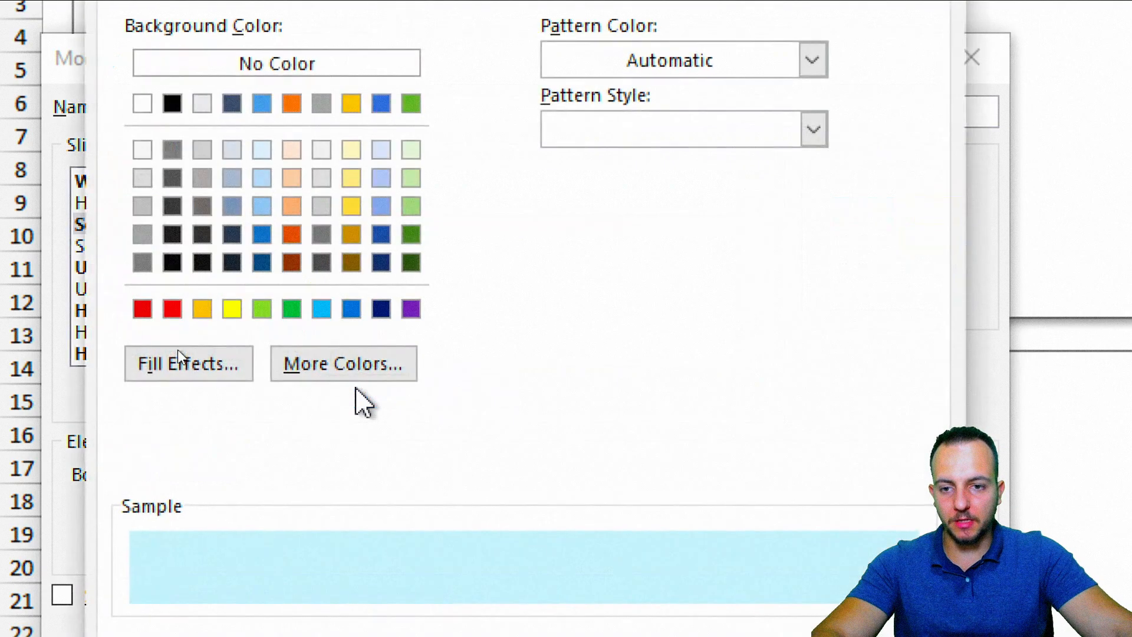
pyautogui.click(141, 71)
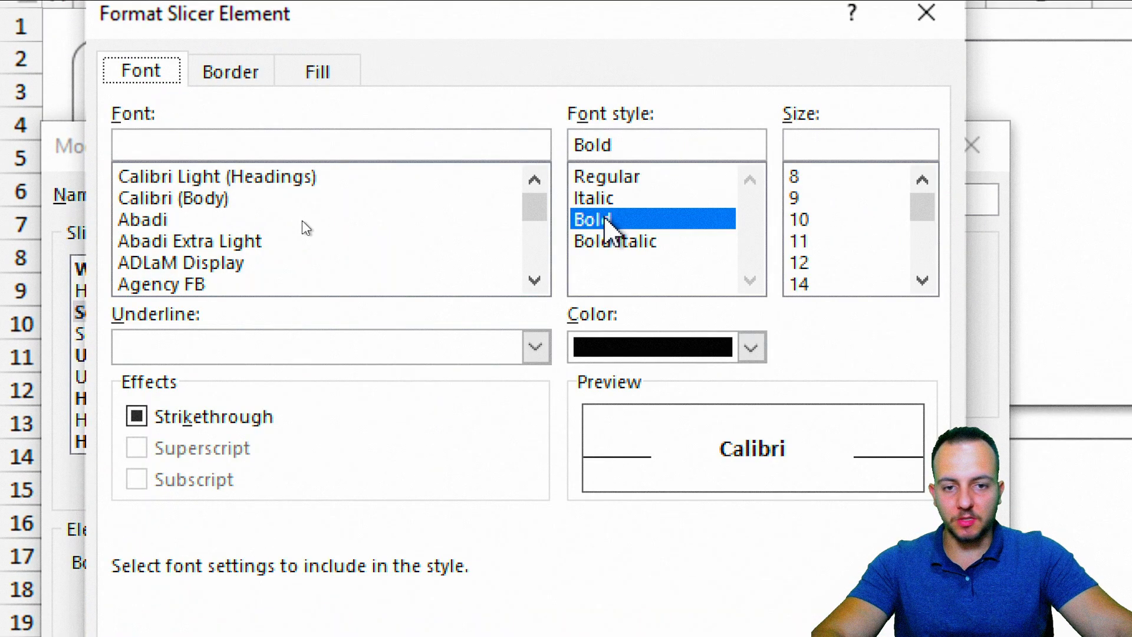
pyautogui.click(318, 72)
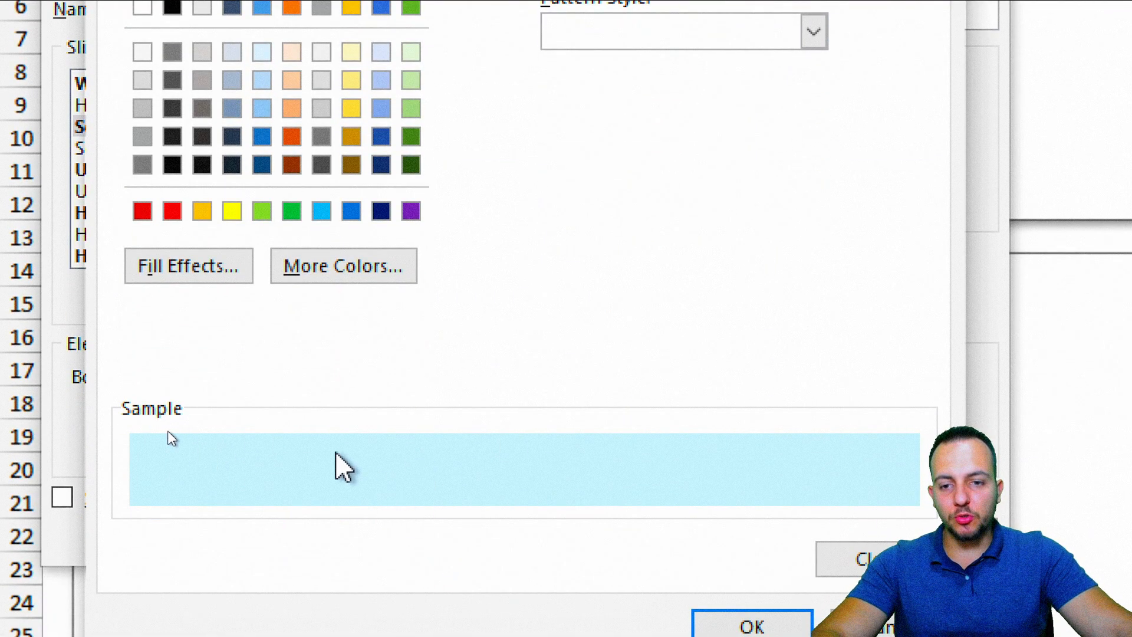
pyautogui.click(377, 272)
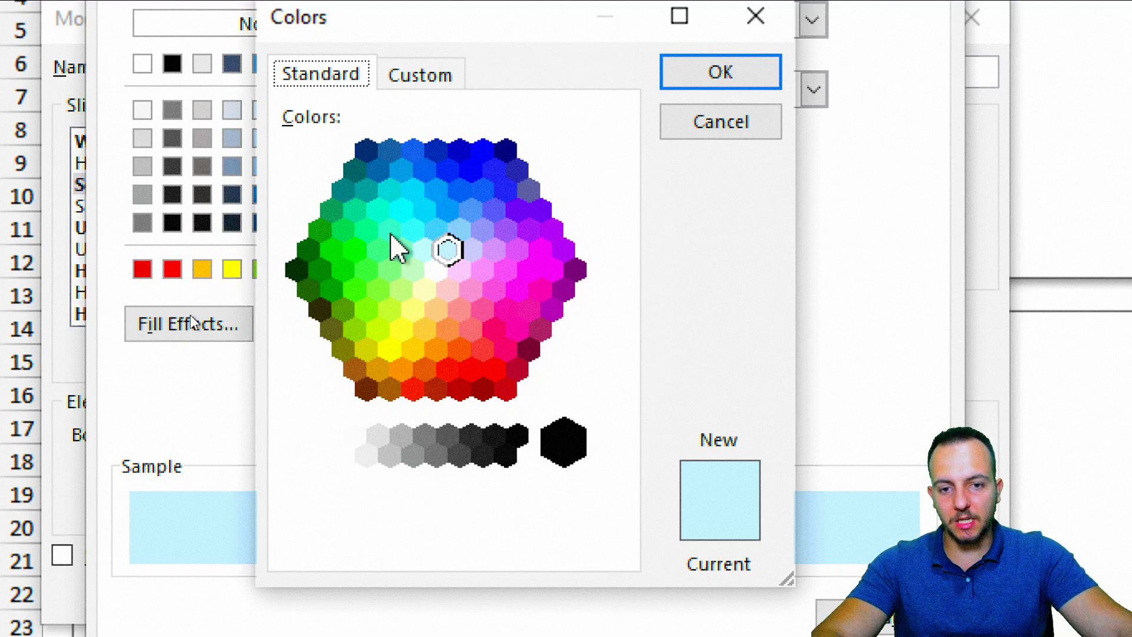
pyautogui.click(421, 76)
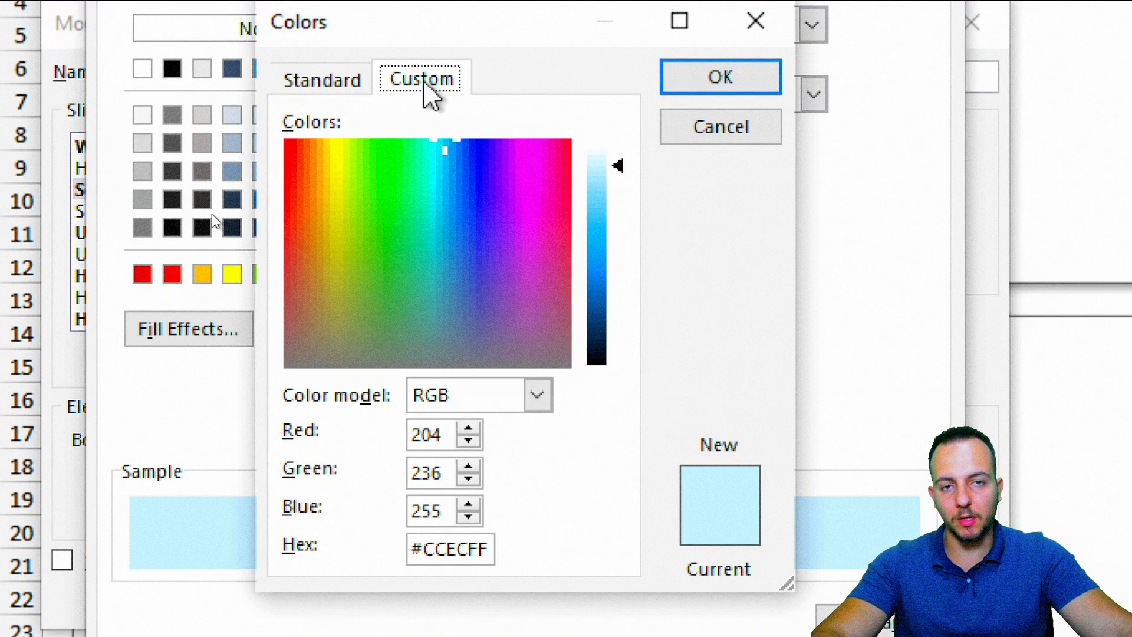
pyautogui.click(349, 80)
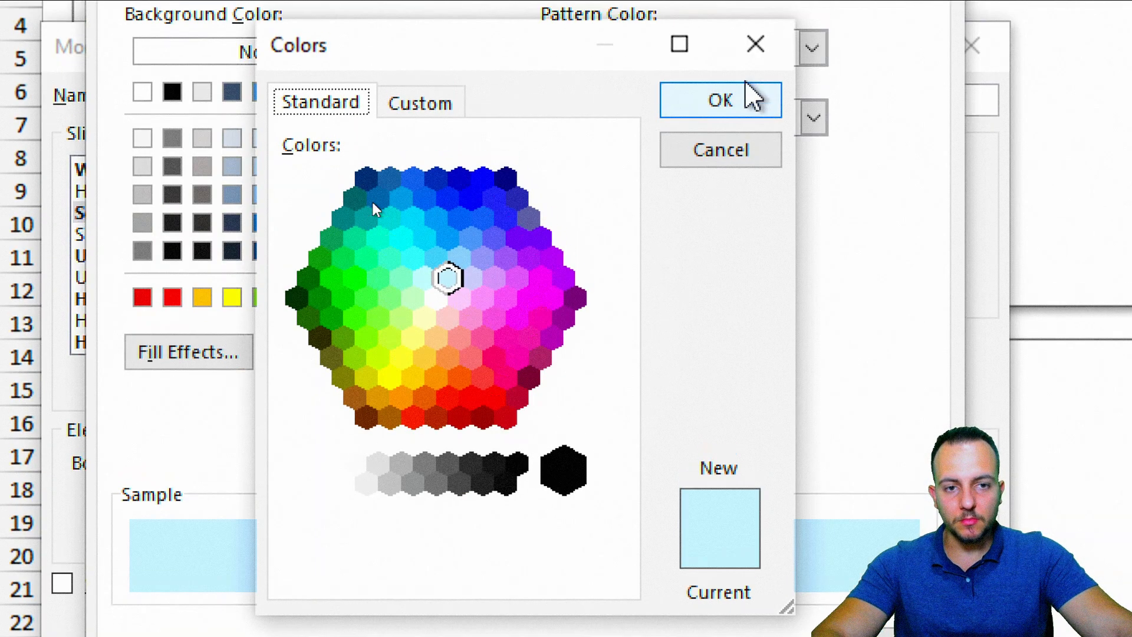
pyautogui.click(755, 26)
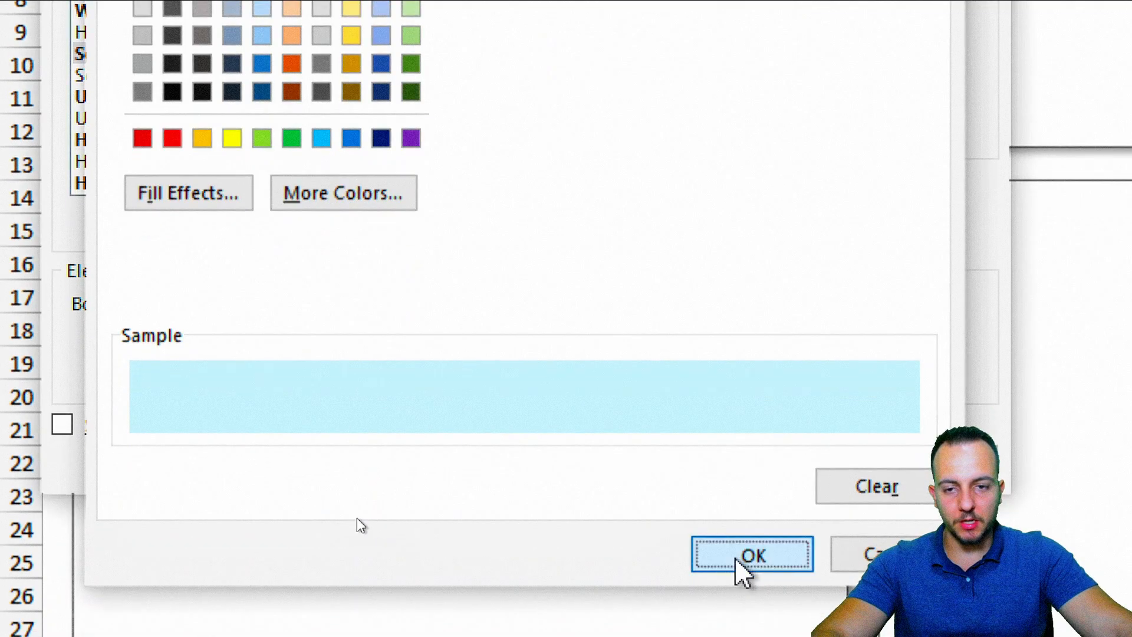
pyautogui.click(753, 634)
# Check the Unselected Item with Data element's fill and set its font to bold in the Text 1, Lighter 25% colour
pyautogui.click(122, 267)
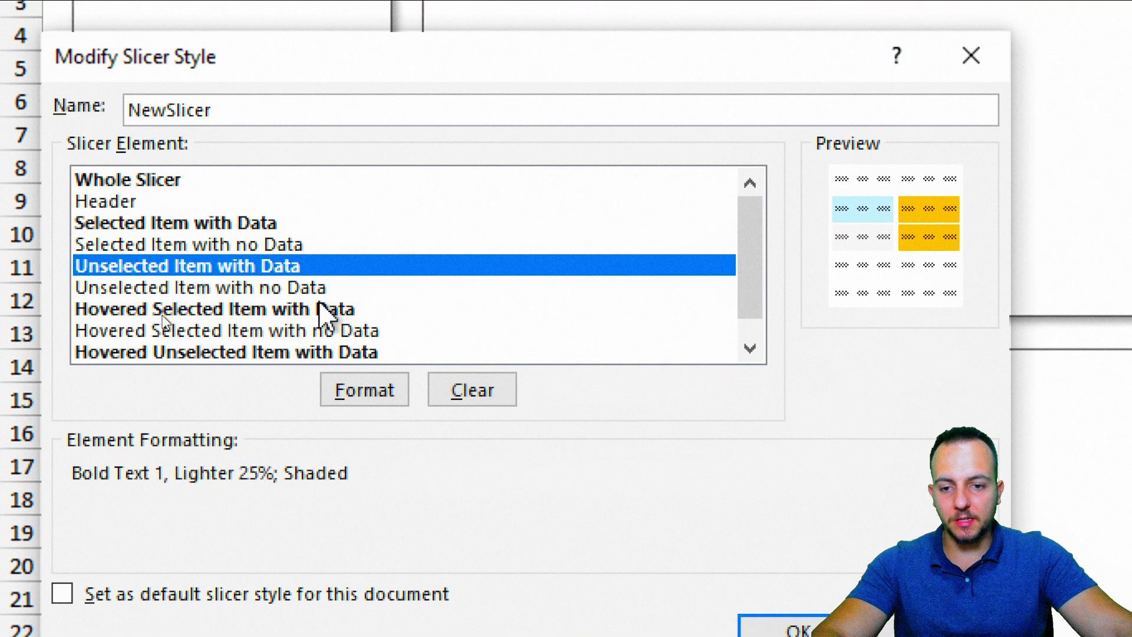
pyautogui.click(348, 391)
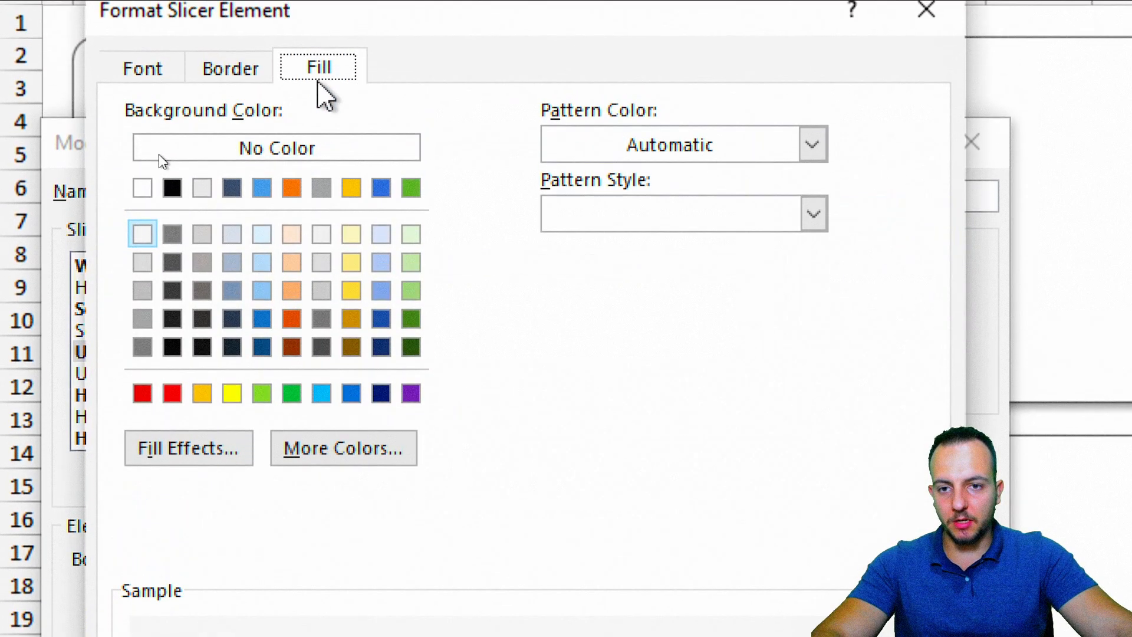
pyautogui.click(322, 72)
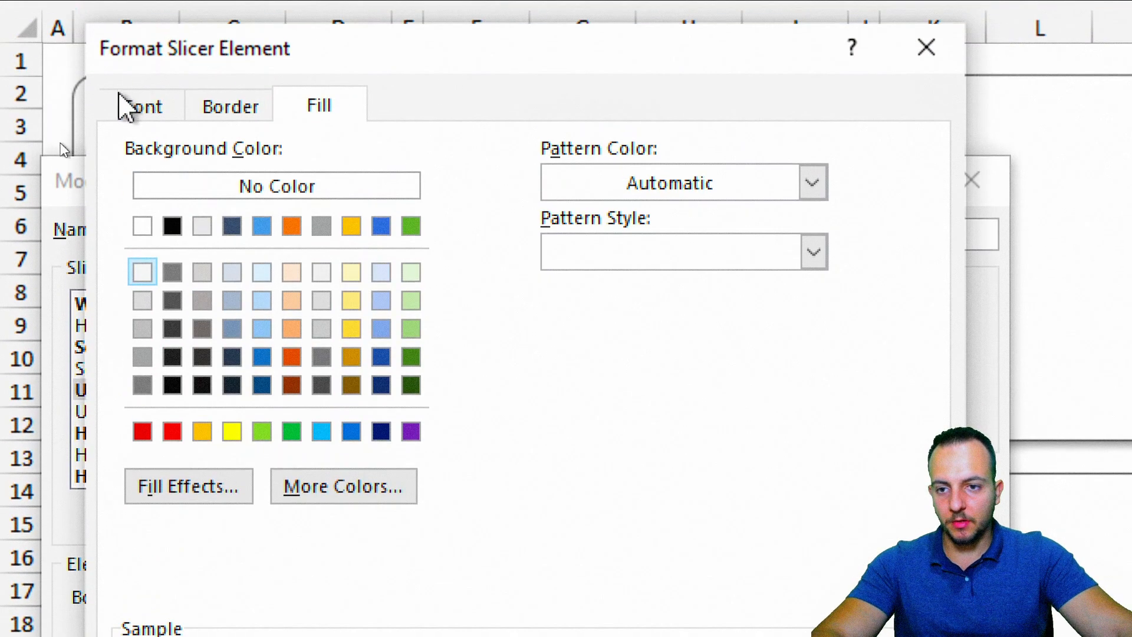
pyautogui.click(142, 73)
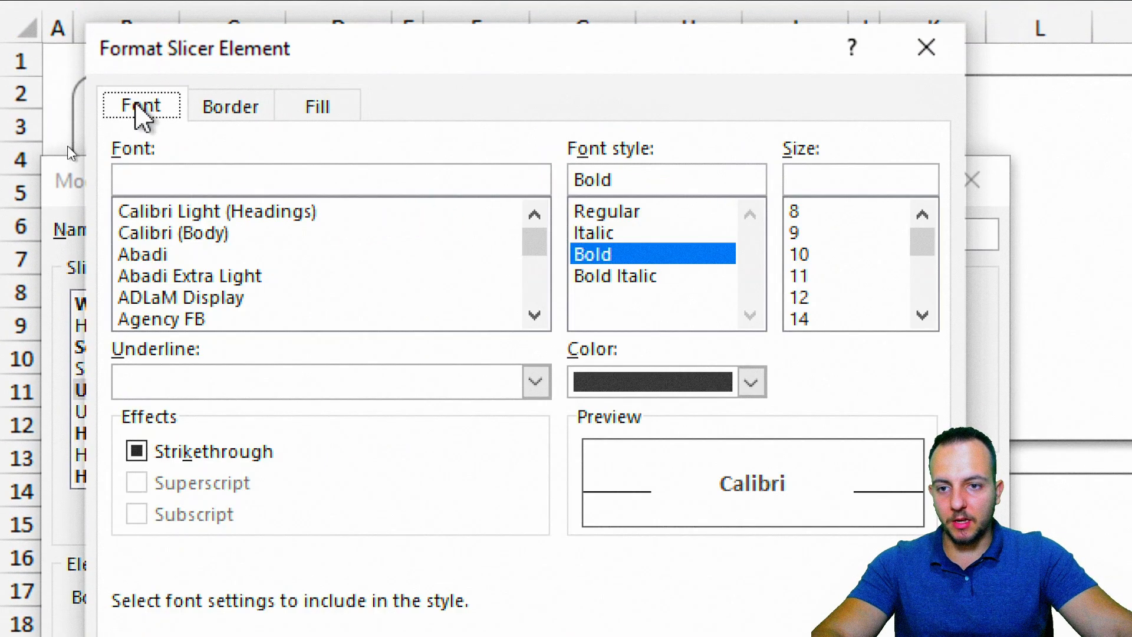
pyautogui.click(660, 256)
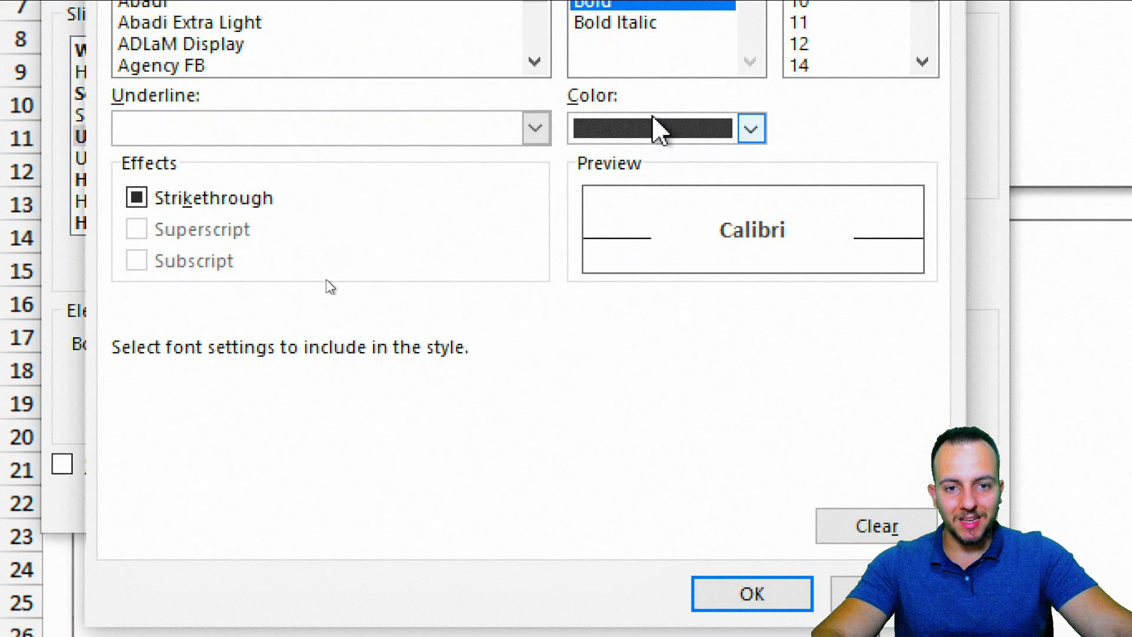
pyautogui.click(654, 121)
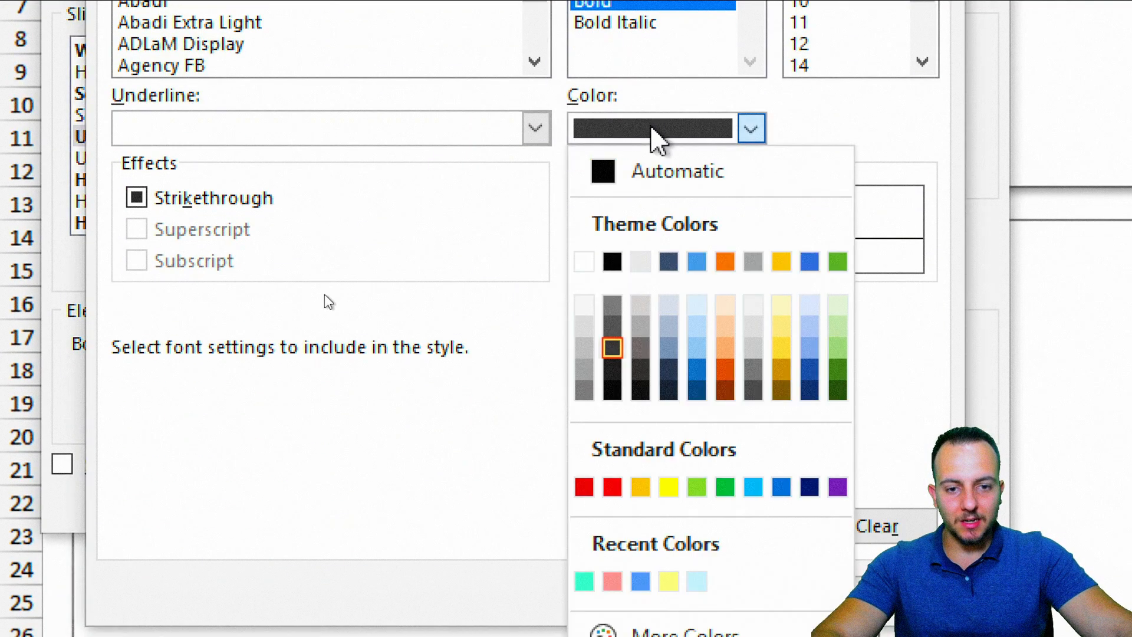
pyautogui.click(612, 349)
pyautogui.click(766, 592)
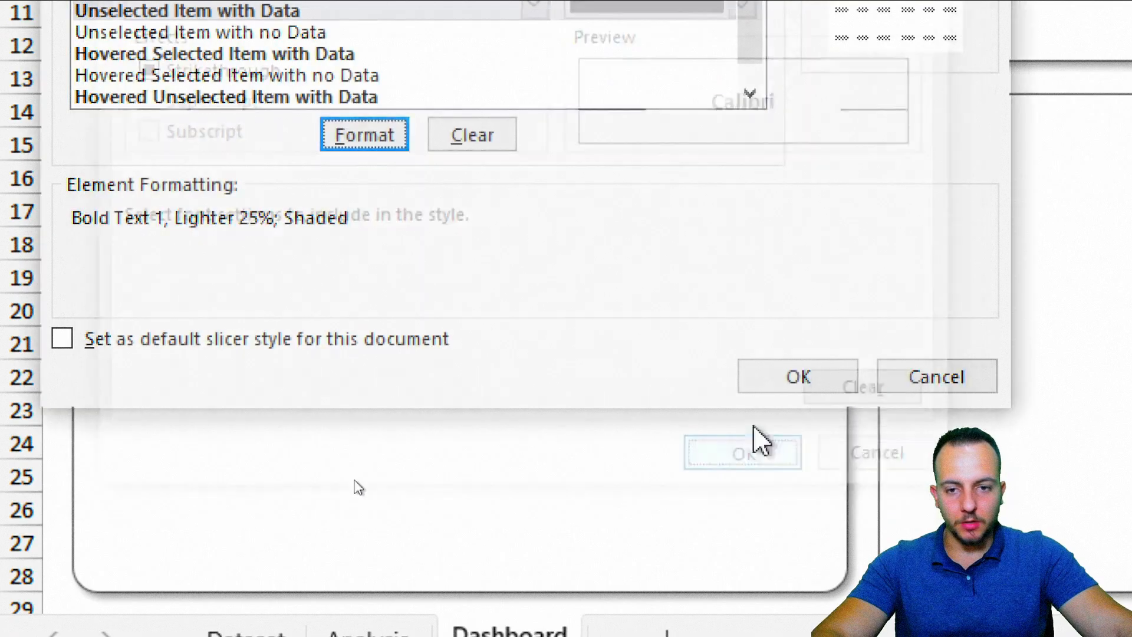
# Review the font and background fill of the Hovered Selected Item with Data element
pyautogui.click(109, 220)
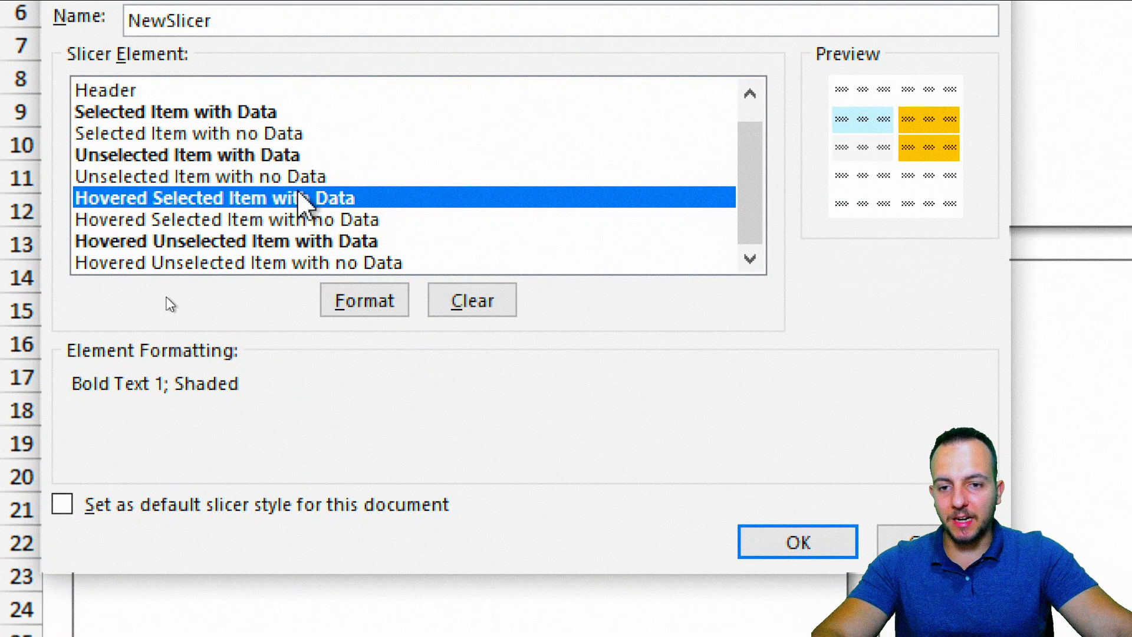
pyautogui.click(381, 308)
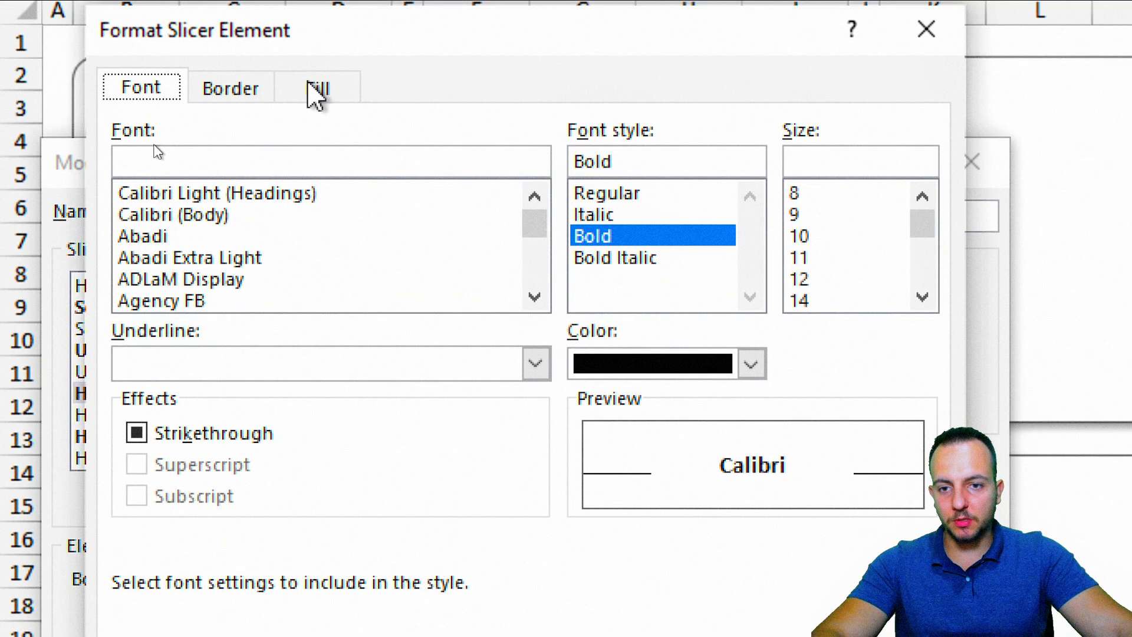
pyautogui.click(315, 91)
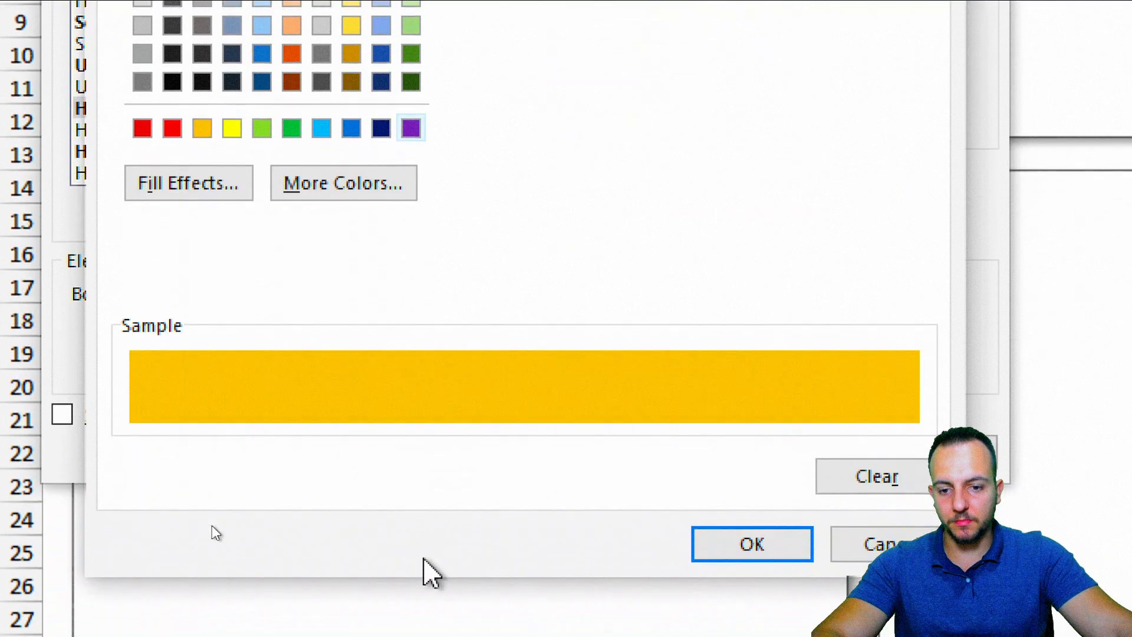
pyautogui.click(707, 545)
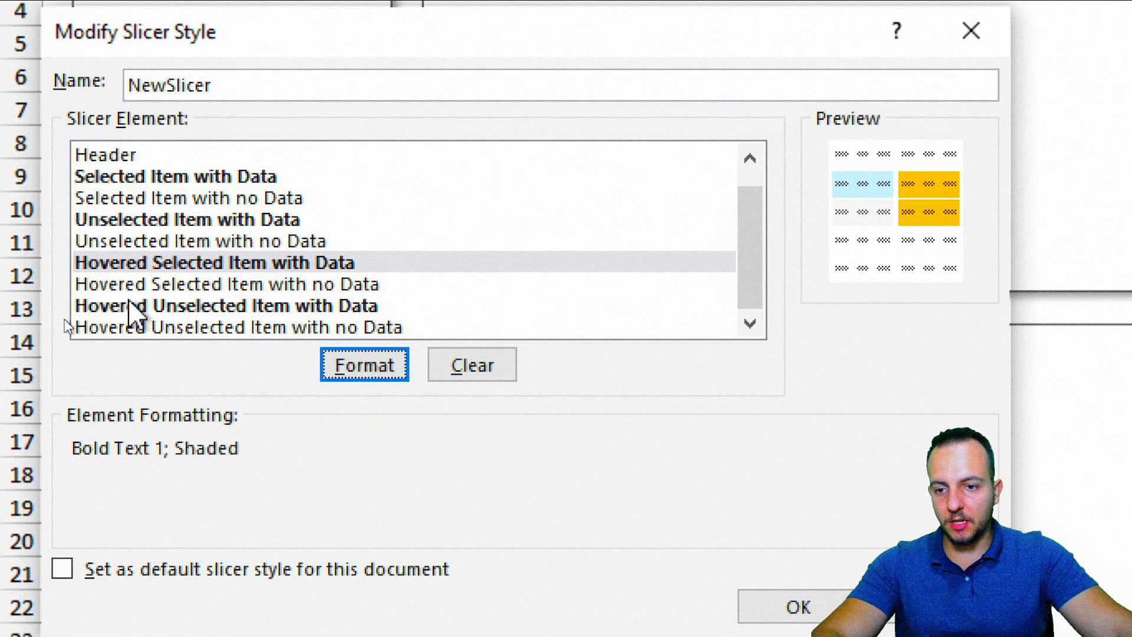
# Review the Hovered Unselected Item with Data element's fill and font, and save the NewSlicer style
pyautogui.click(194, 306)
pyautogui.click(360, 370)
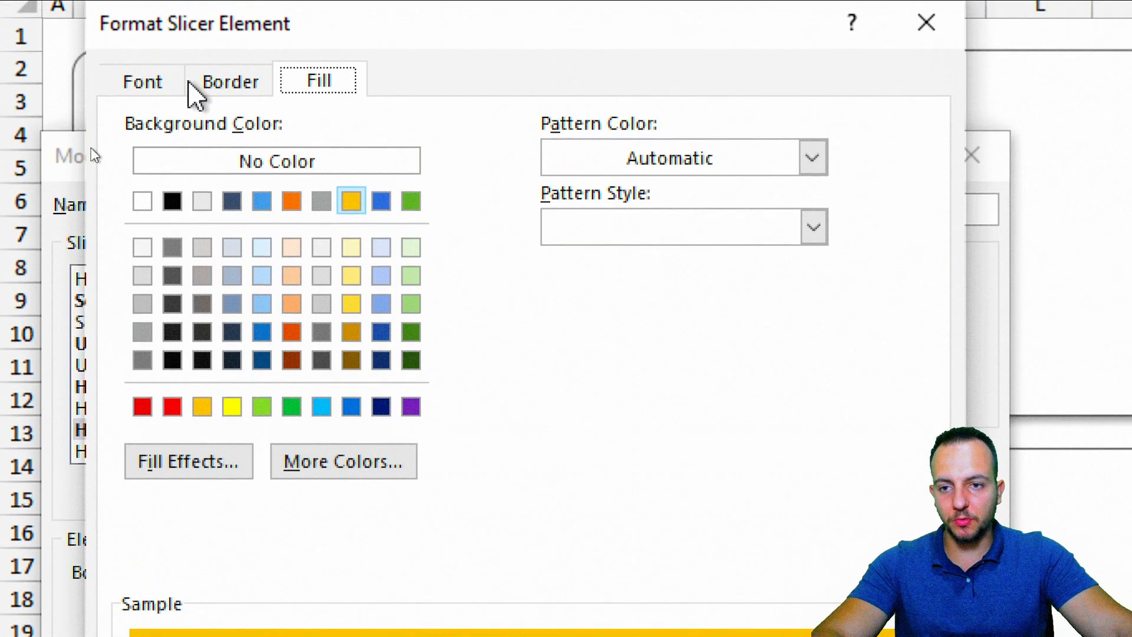
pyautogui.click(165, 74)
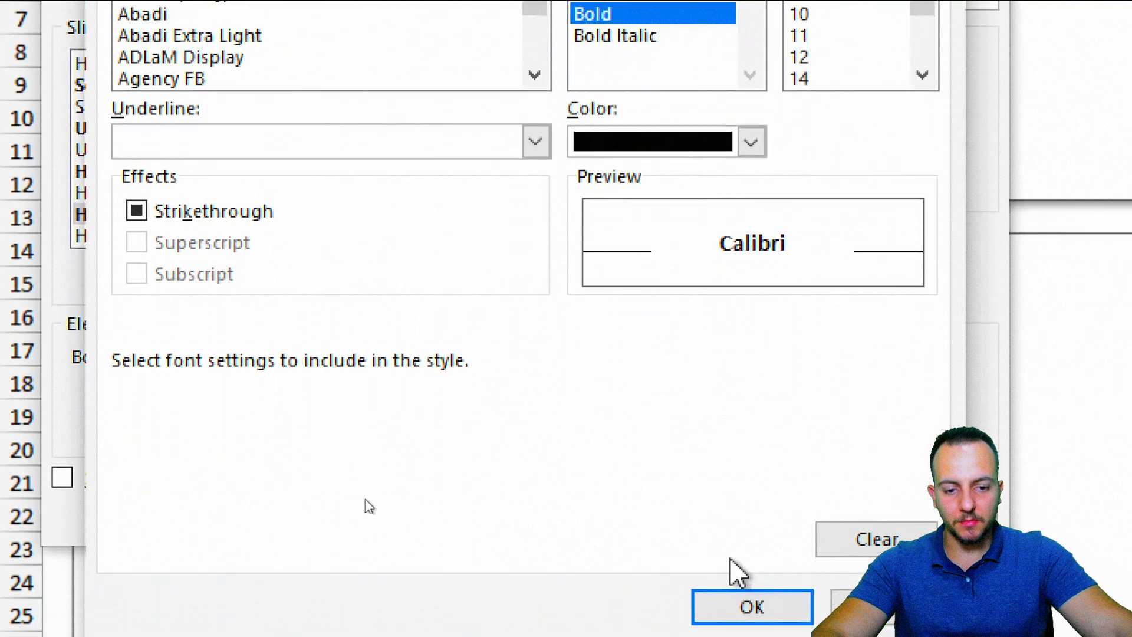
pyautogui.click(748, 614)
pyautogui.click(796, 465)
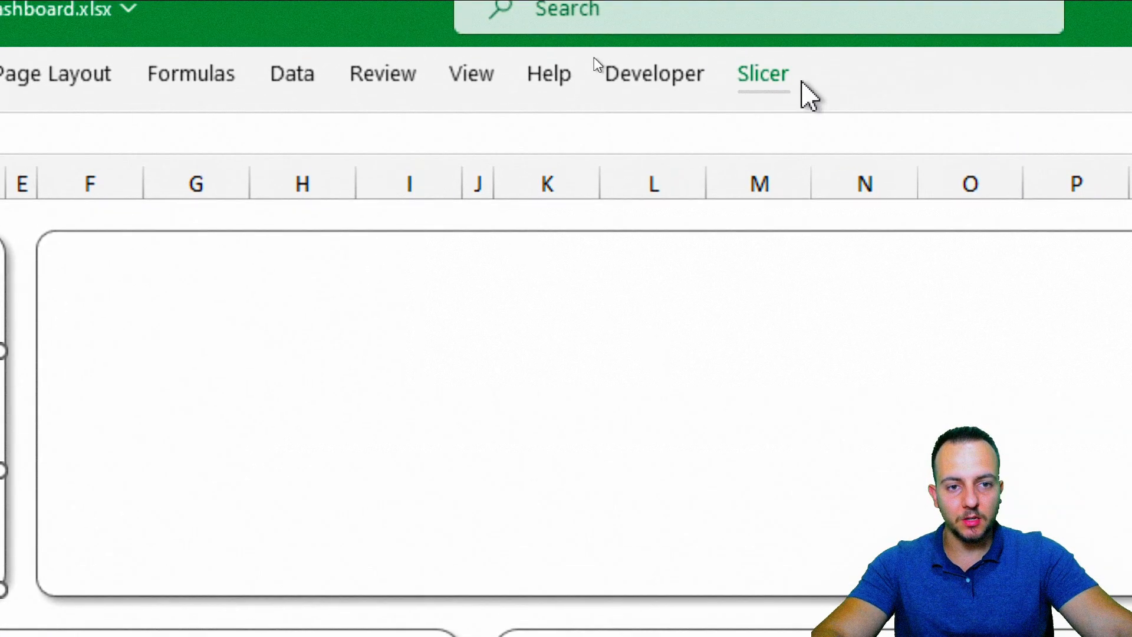
# Apply the custom NewSlicer style to the Years (Date) slicer and deselect it
pyautogui.click(766, 74)
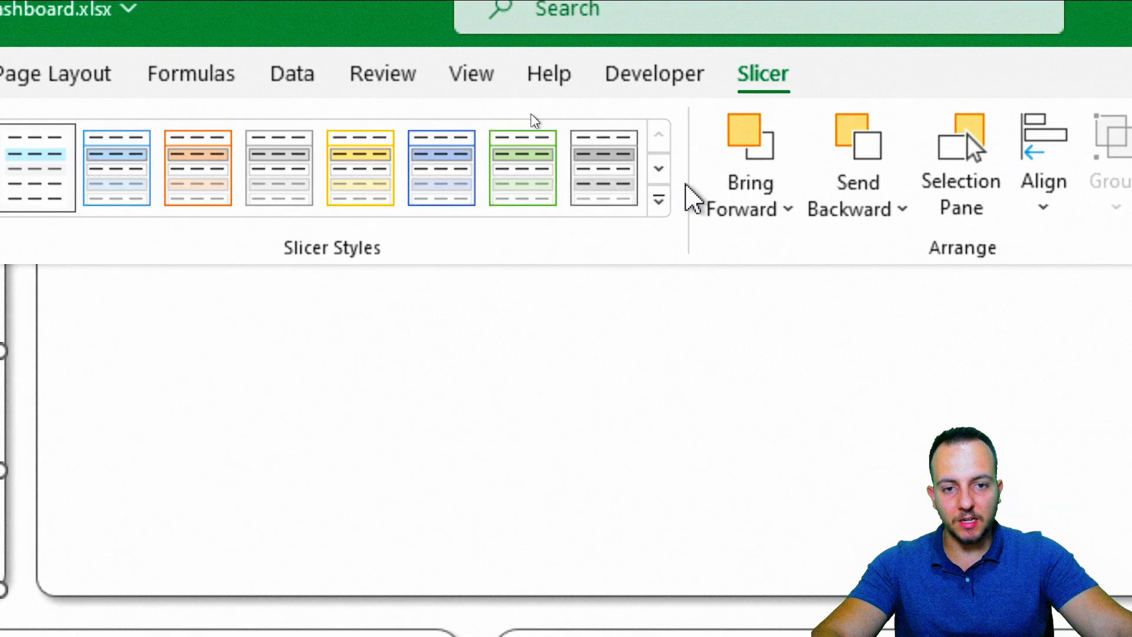
pyautogui.click(656, 202)
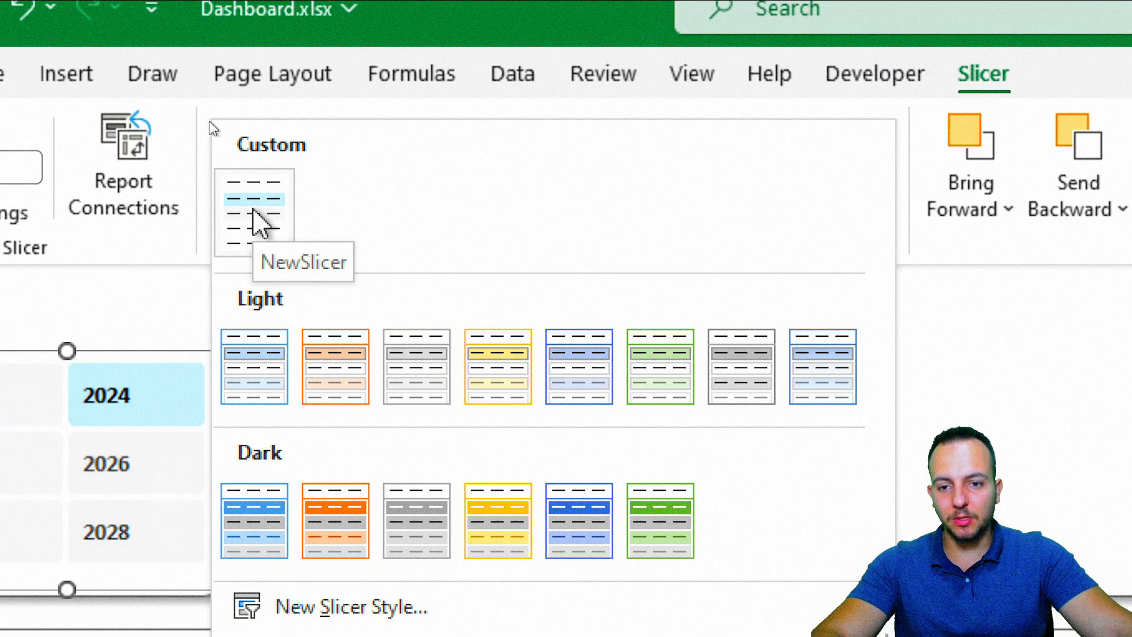
pyautogui.click(258, 223)
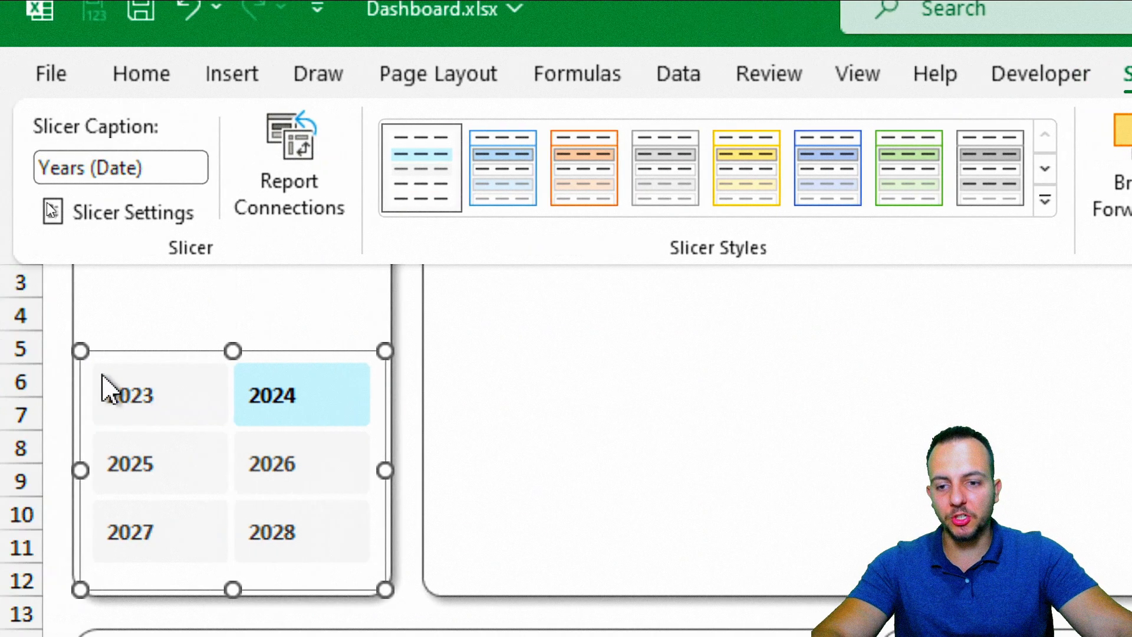
pyautogui.click(200, 339)
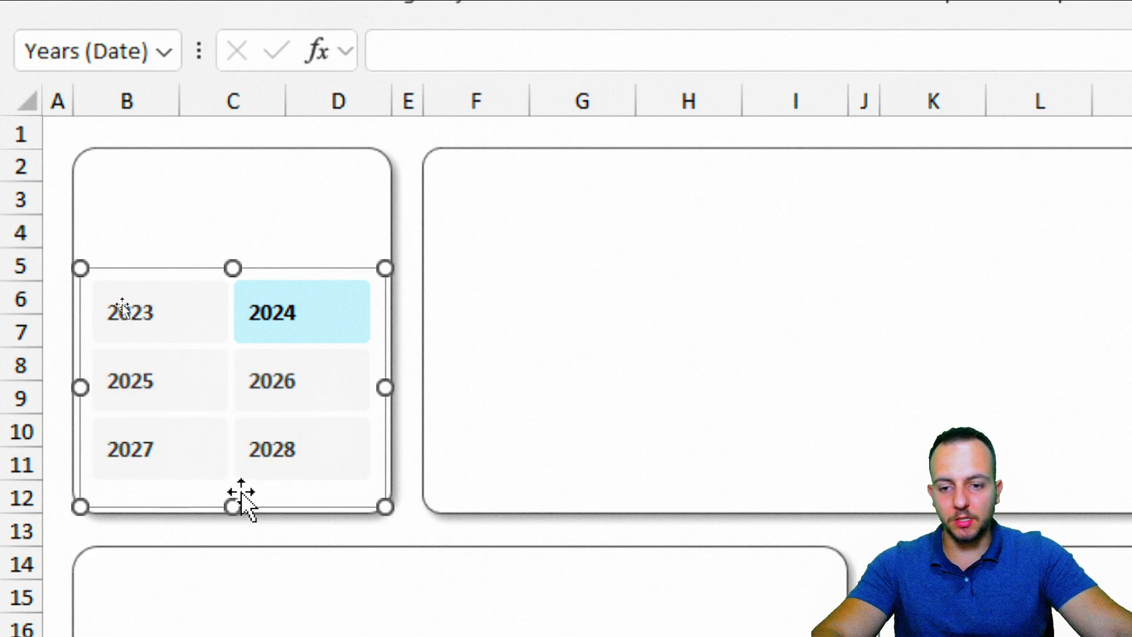
pyautogui.press('Escape')
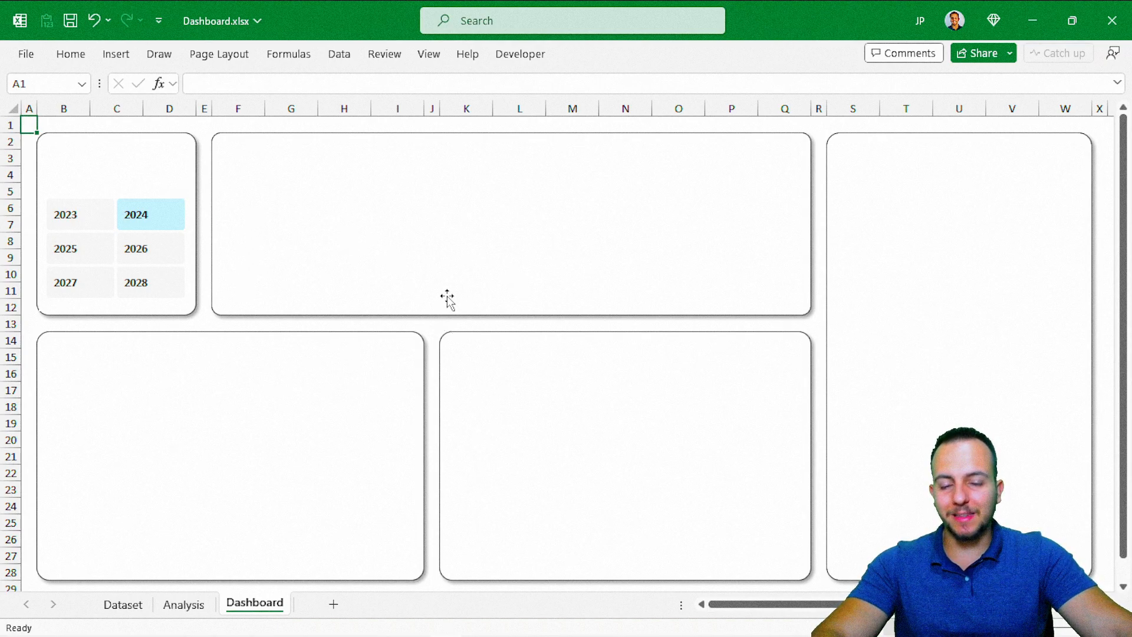
pyautogui.hotkey('ctrl', '4')
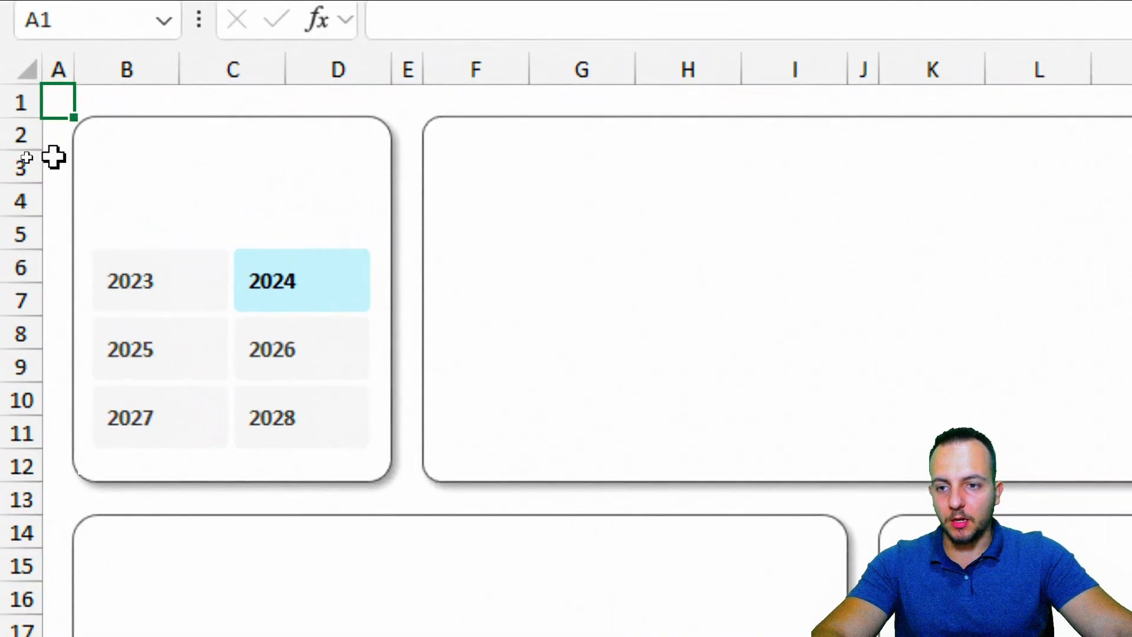
pyautogui.hotkey('ctrl', '2')
pyautogui.moveTo(123, 149)
pyautogui.mouseDown()
pyautogui.moveTo(290, 204)
pyautogui.moveTo(342, 175)
pyautogui.mouseUp()
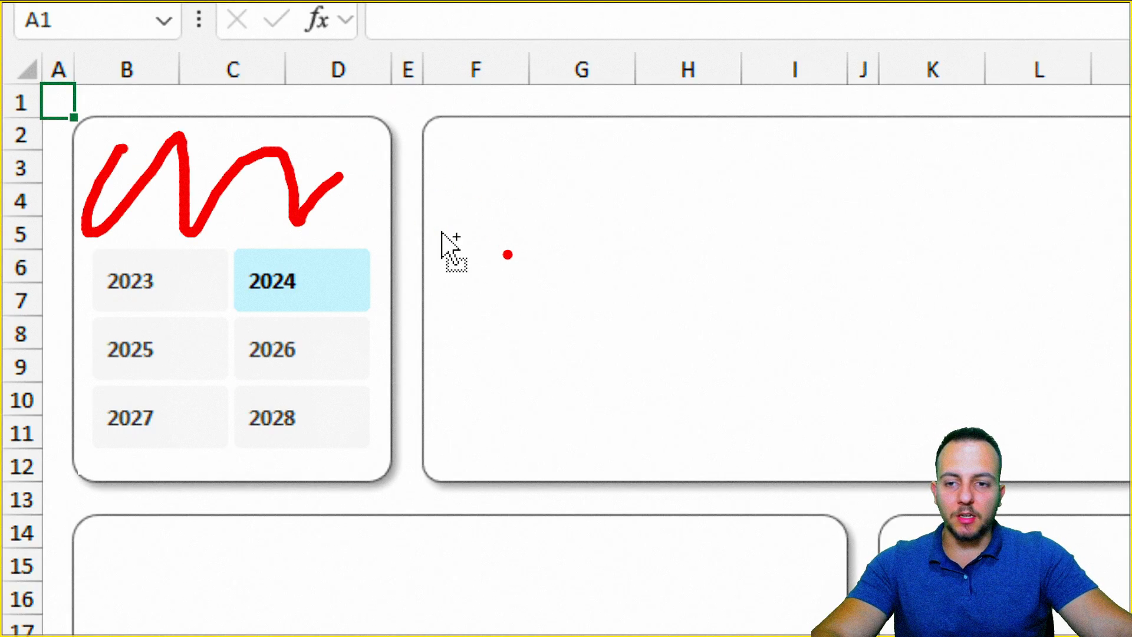
pyautogui.press('Escape')
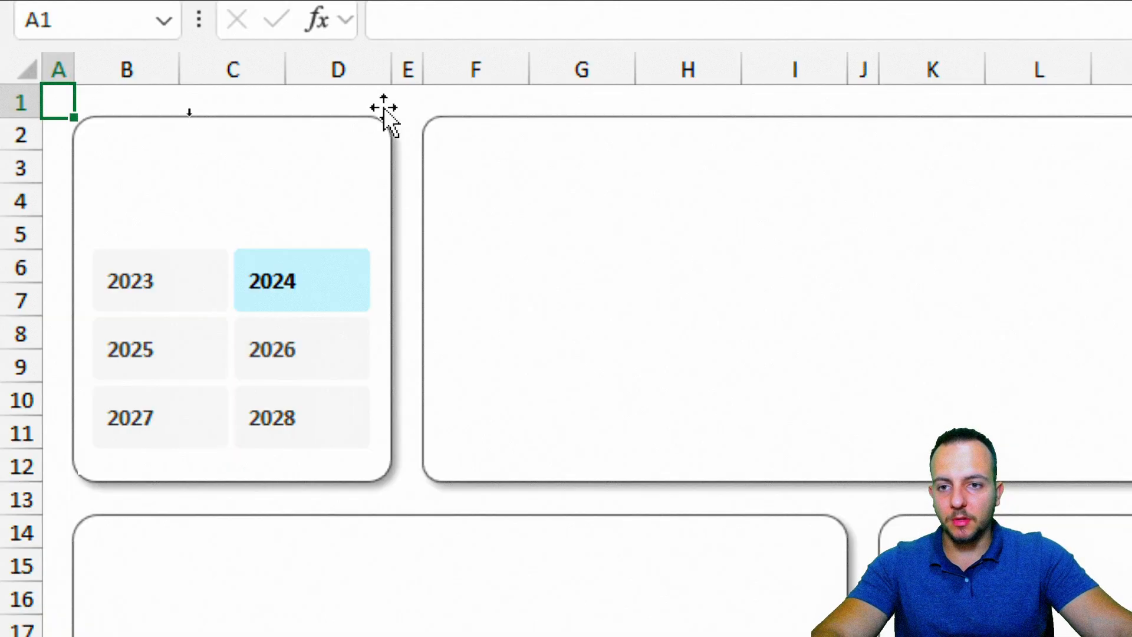
# Insert a text box across the panel area above the year slicer, reading "CashFlow" and "Dashboard" on two lines
pyautogui.click(260, 89)
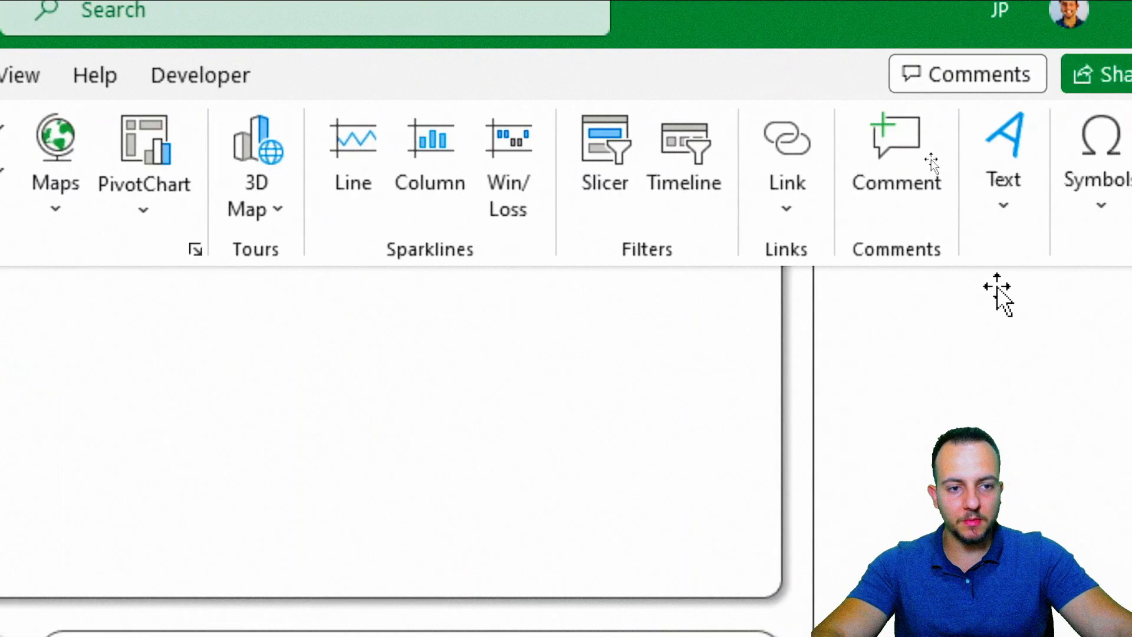
pyautogui.click(895, 236)
pyautogui.click(871, 327)
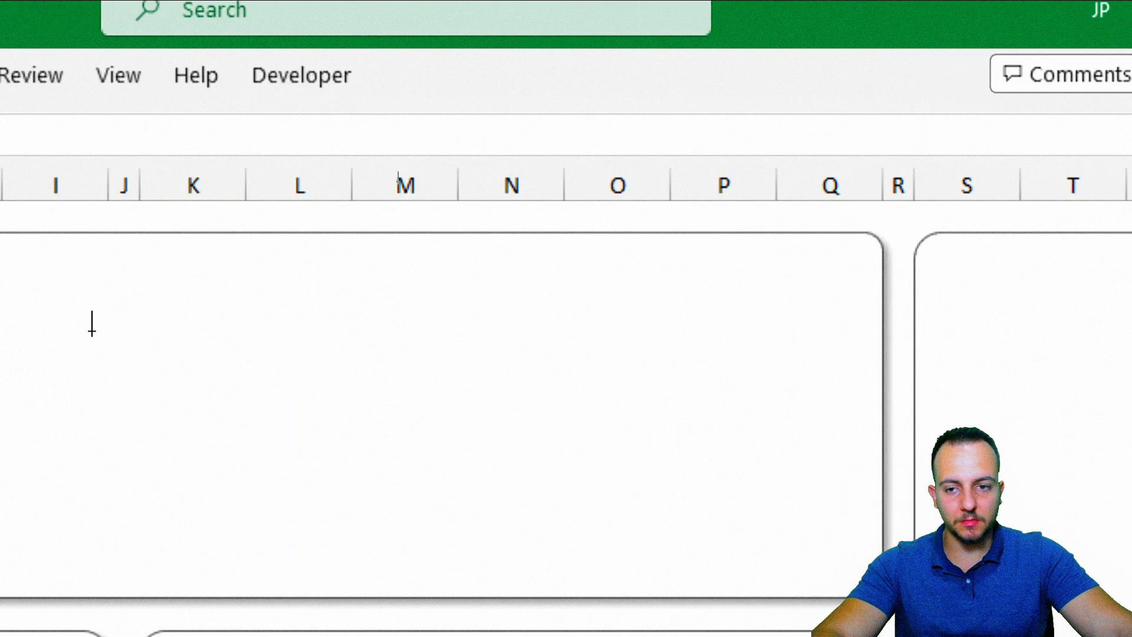
pyautogui.moveTo(70, 233); pyautogui.dragTo(390, 366)
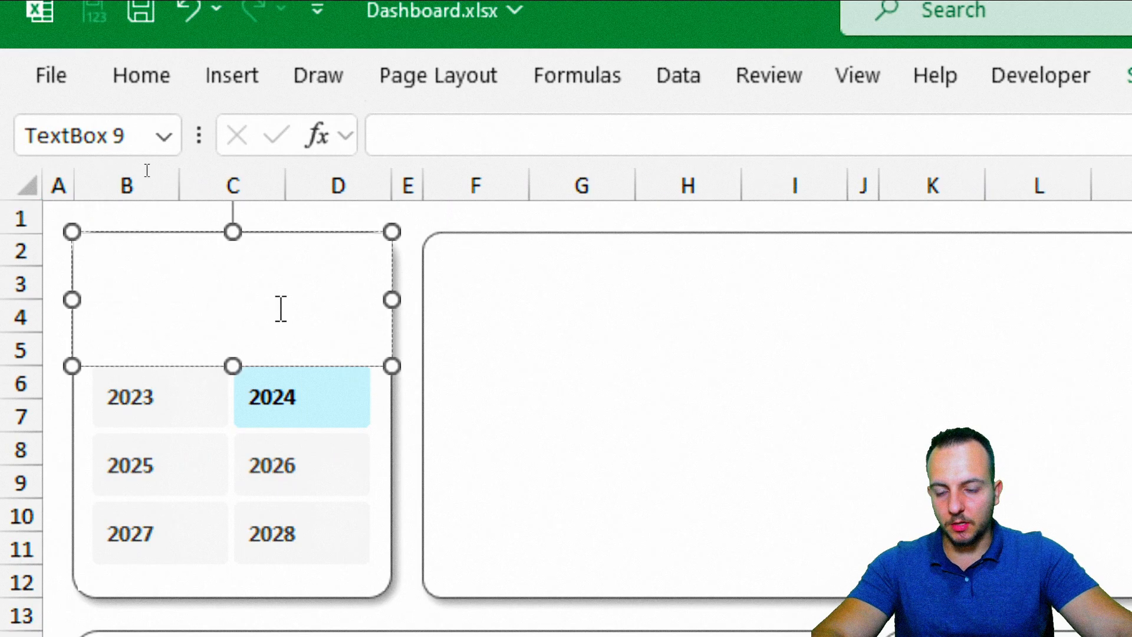
pyautogui.write('Cash')
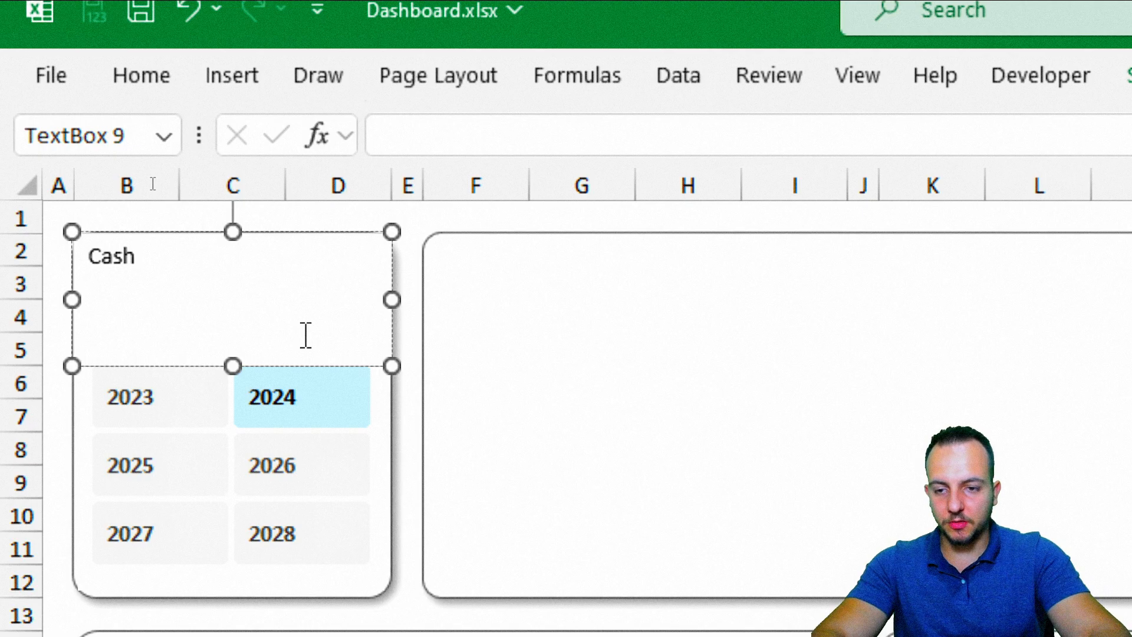
pyautogui.write('Flow ')
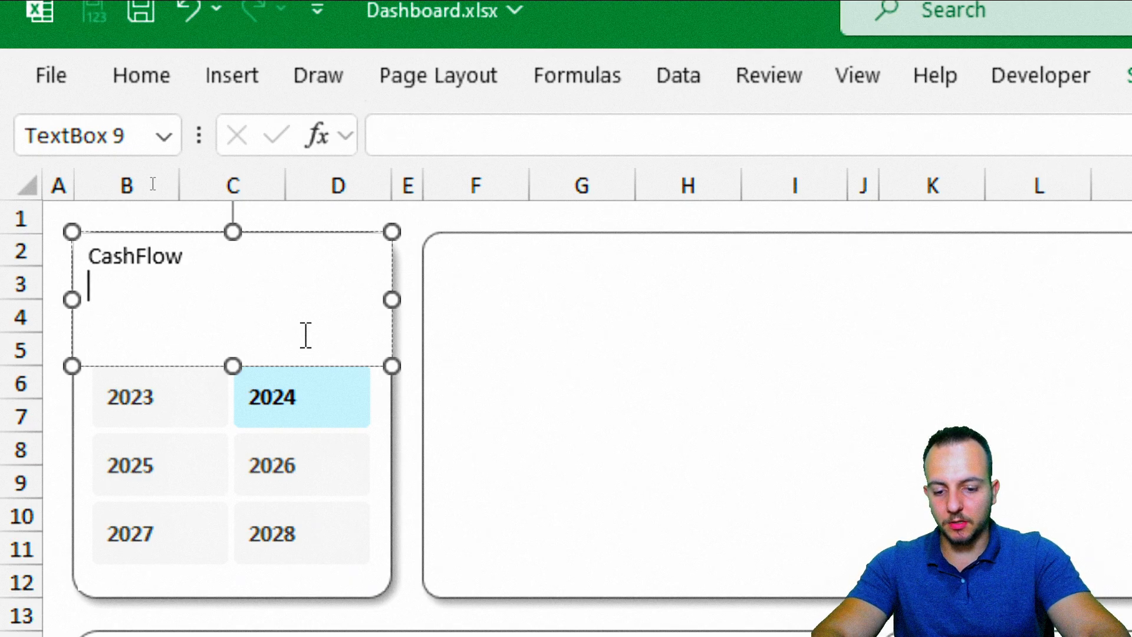
pyautogui.write('Dashboard')
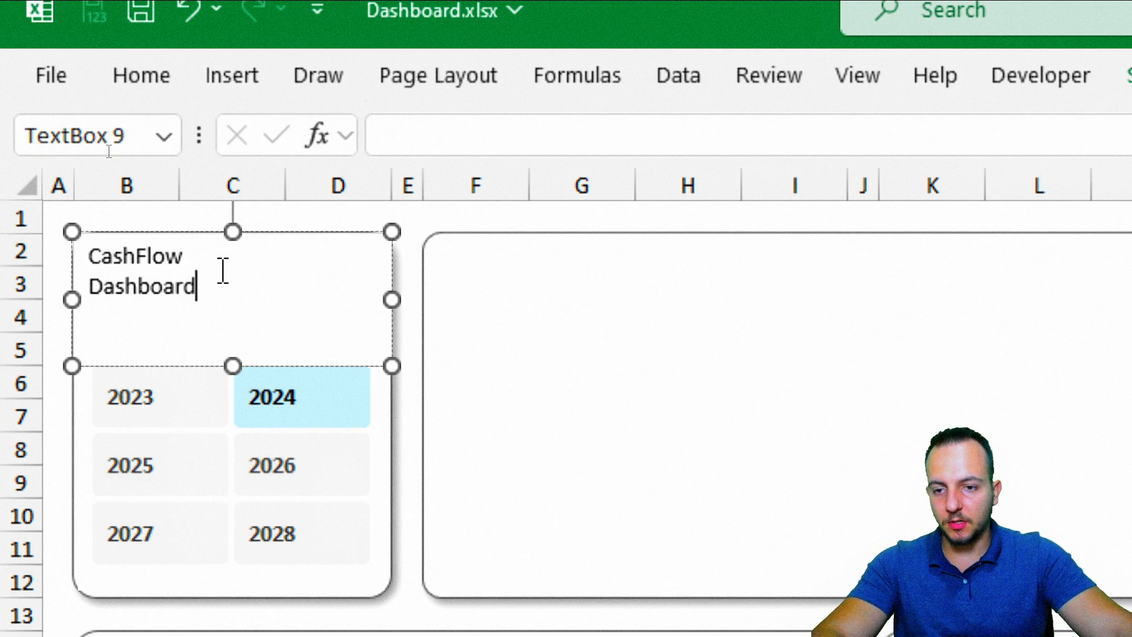
# Format the CashFlow Dashboard title text as bold, size 18, centred horizontally and vertically in its text box
pyautogui.moveTo(215, 278); pyautogui.dragTo(99, 270)
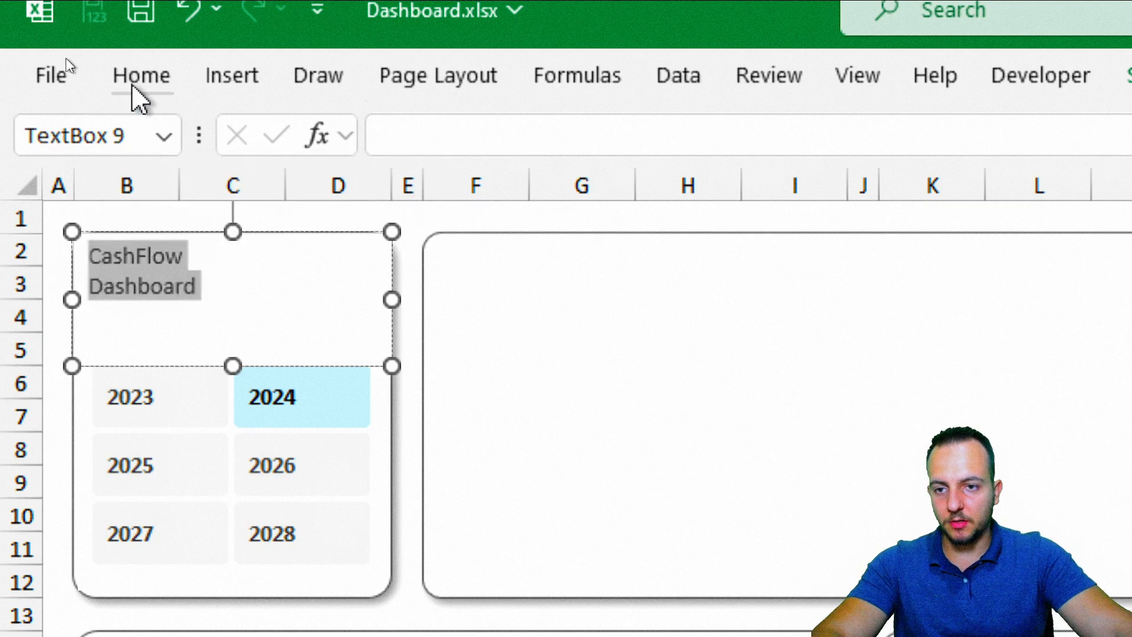
pyautogui.click(140, 86)
pyautogui.click(492, 142)
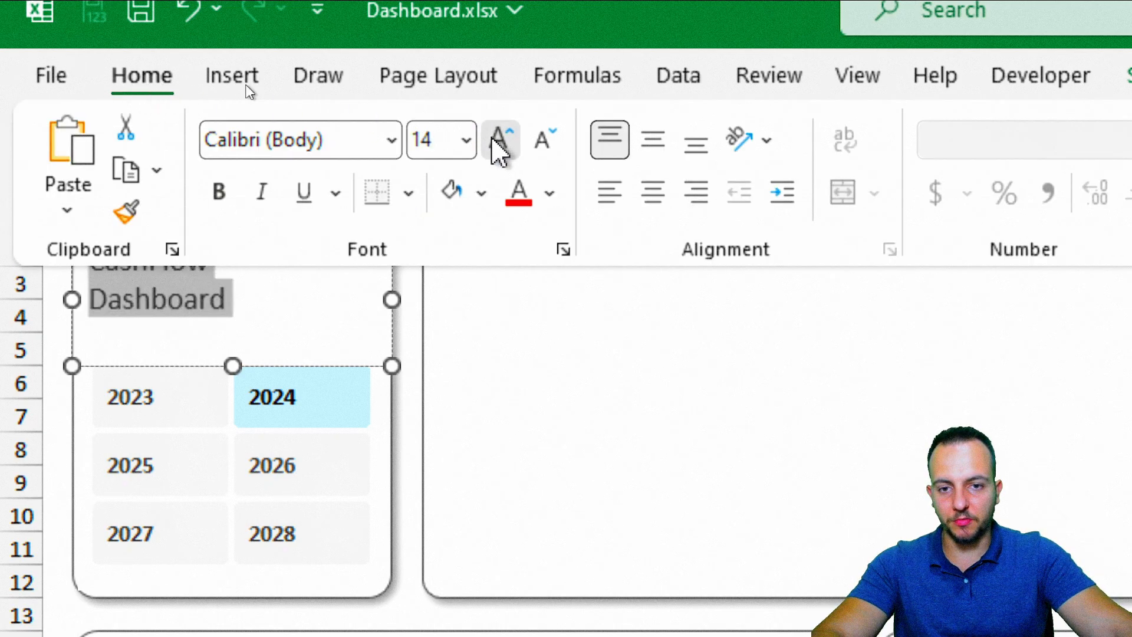
pyautogui.click(493, 141)
pyautogui.click(493, 141)
pyautogui.click(493, 142)
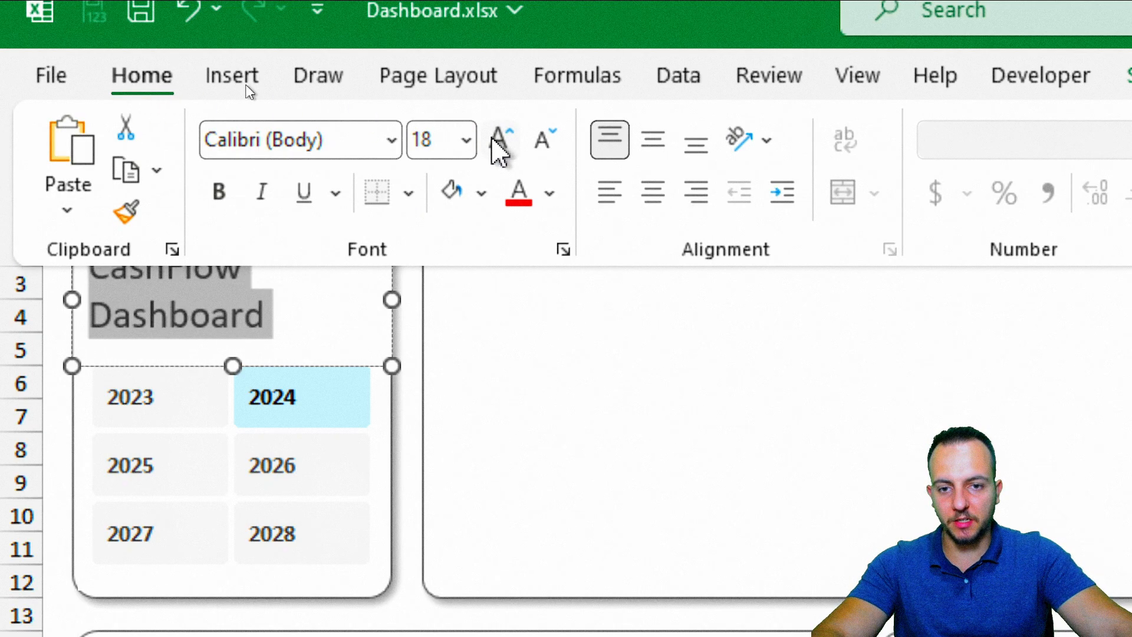
pyautogui.click(653, 142)
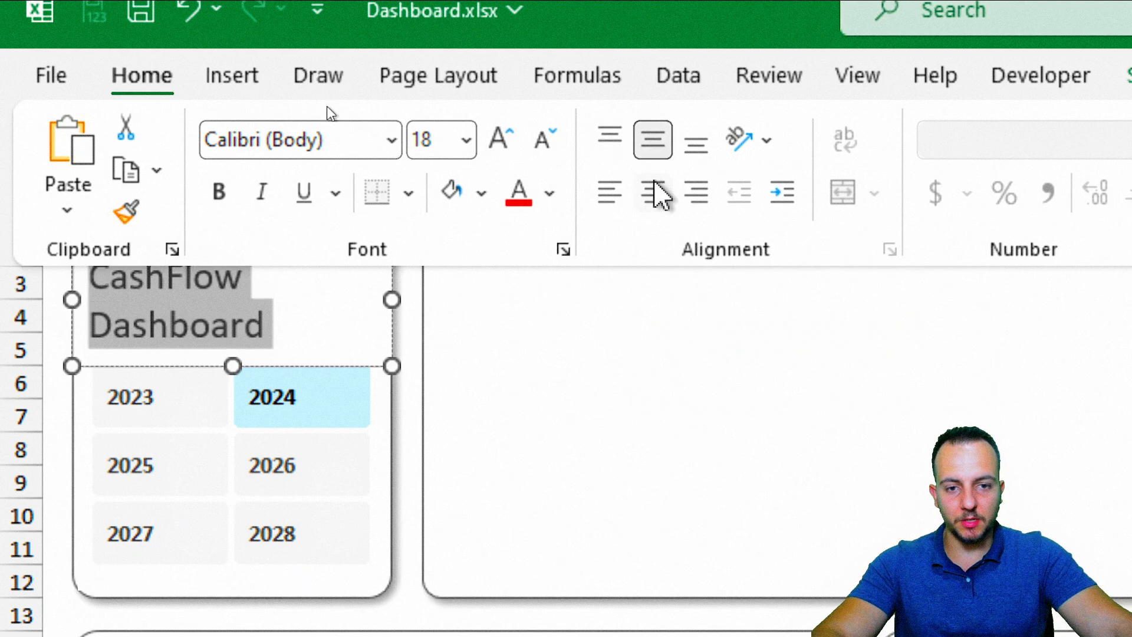
pyautogui.click(653, 192)
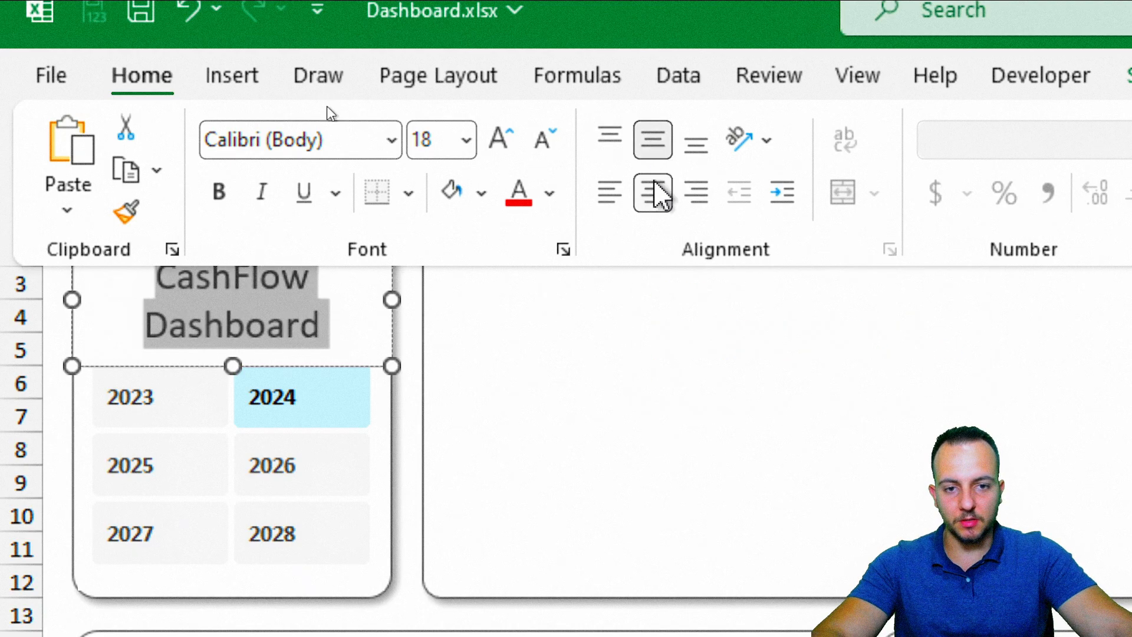
pyautogui.click(216, 200)
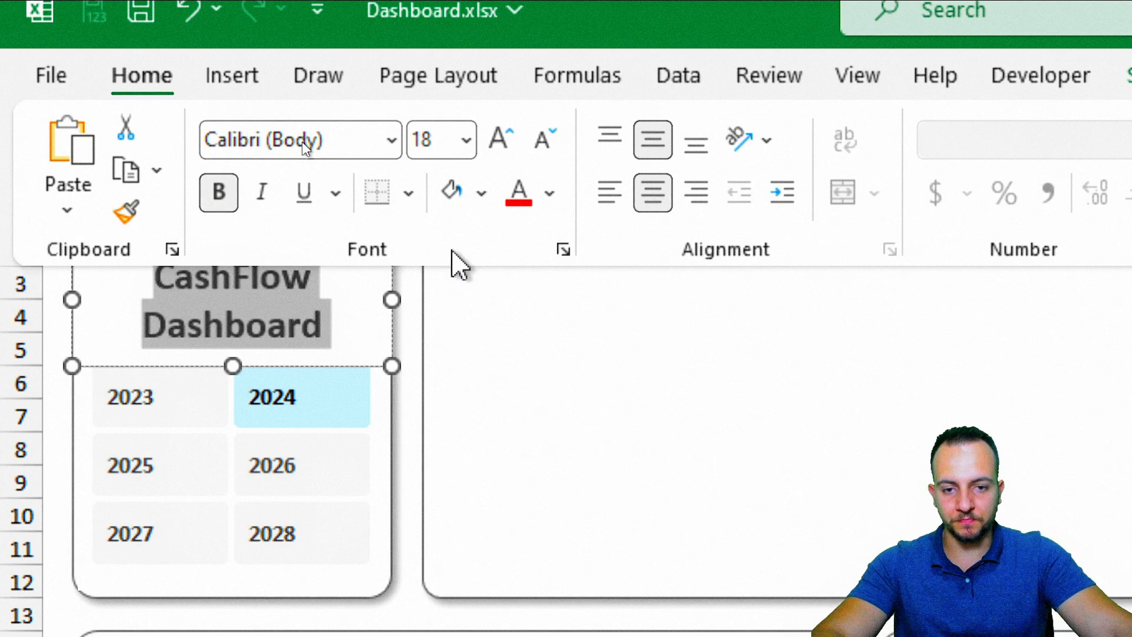
# Remove the outline and the fill of the title text box, and deselect it
pyautogui.click(1131, 76)
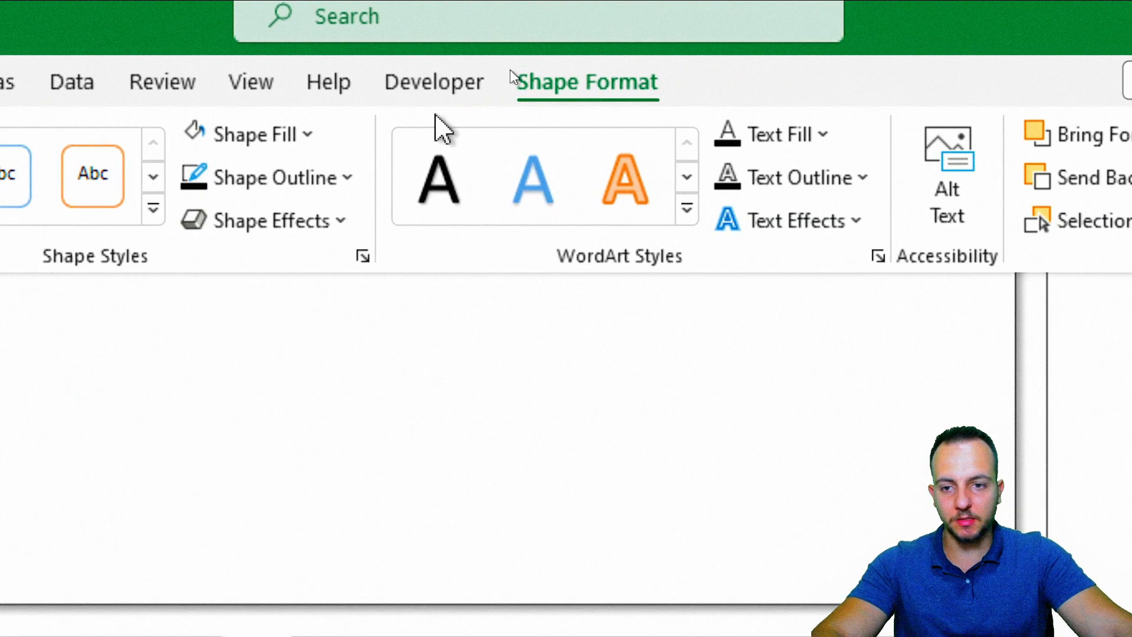
pyautogui.click(313, 181)
pyautogui.click(230, 636)
pyautogui.click(236, 137)
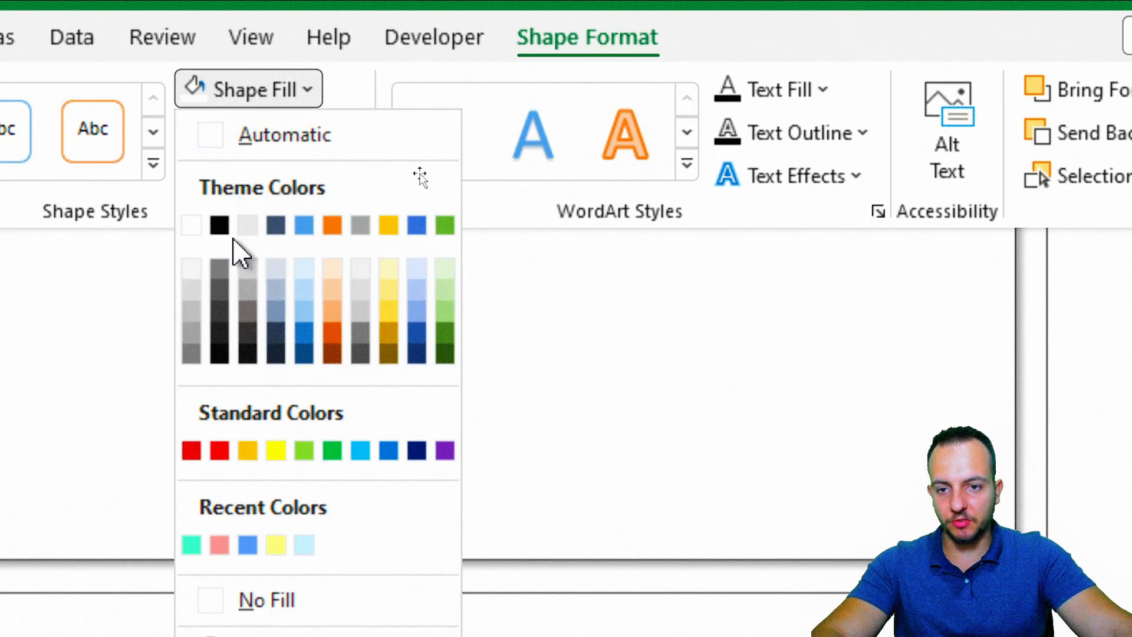
pyautogui.click(244, 607)
pyautogui.click(276, 244)
pyautogui.press('Escape')
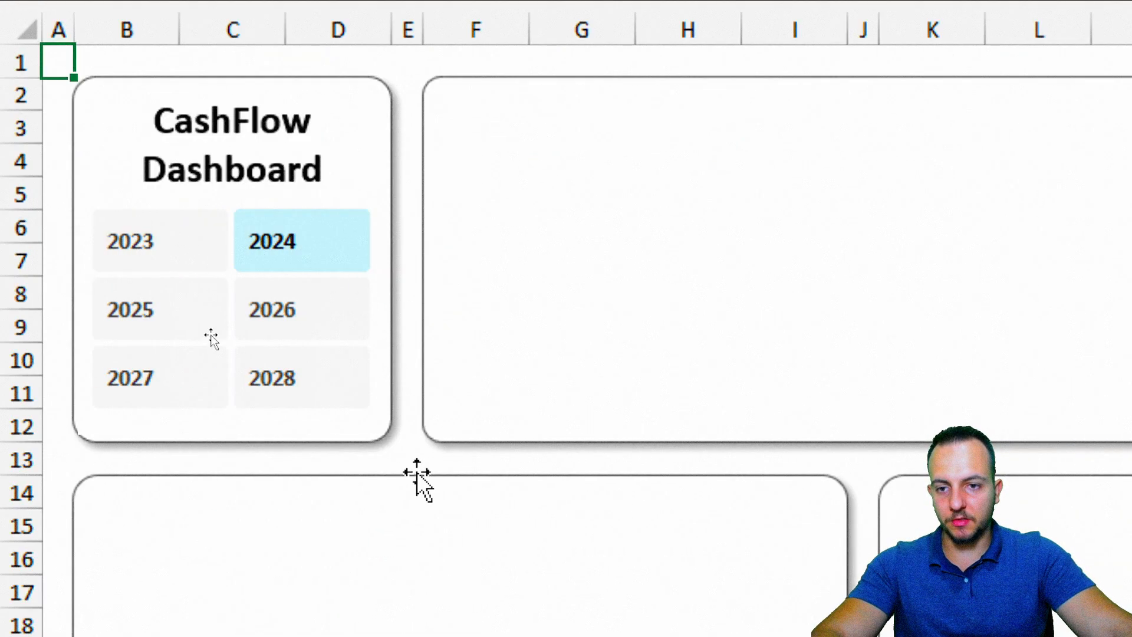
pyautogui.hotkey('ctrl', '2')
pyautogui.moveTo(136, 149); pyautogui.dragTo(236, 96)
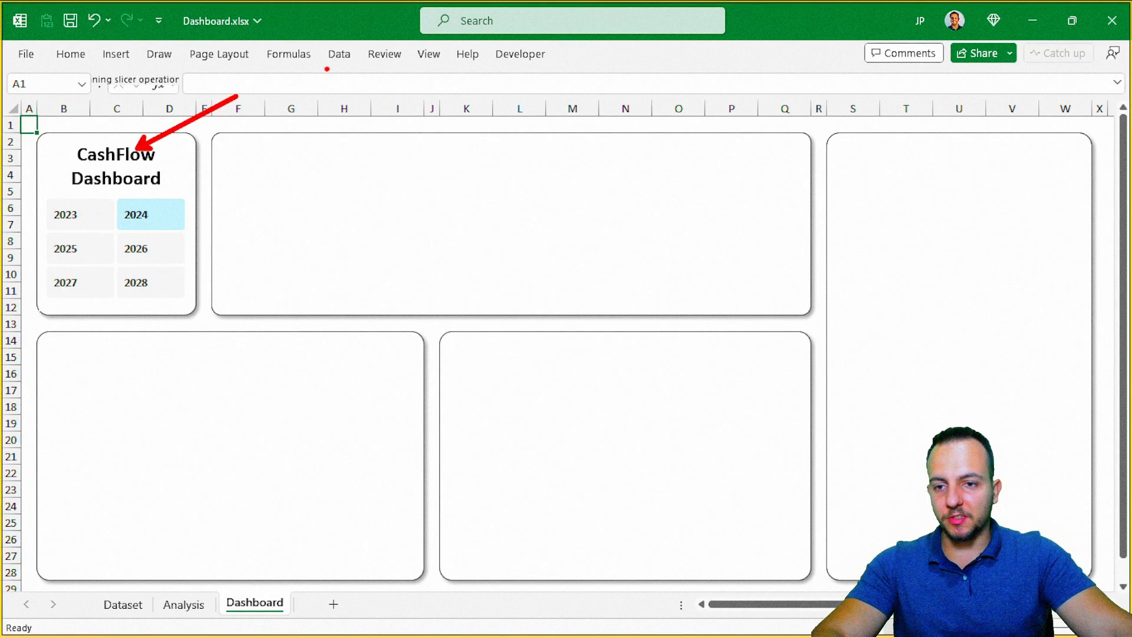
pyautogui.moveTo(54, 132); pyautogui.dragTo(187, 319)
pyautogui.hotkey('ctrl', 'z')
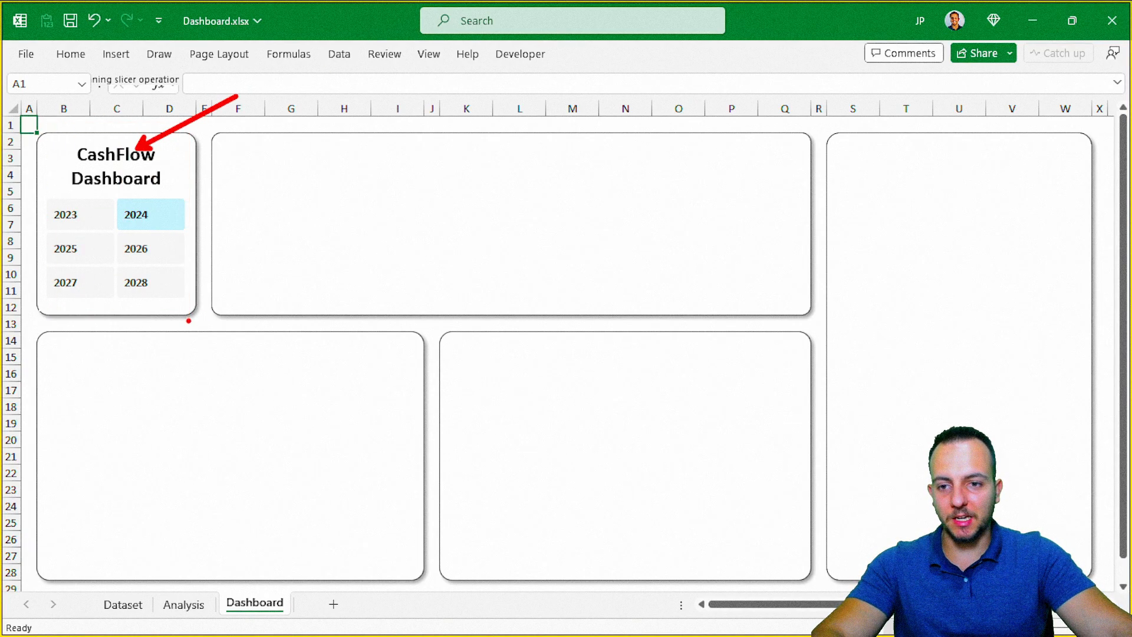
pyautogui.hotkey('ctrl', 'z')
pyautogui.moveTo(528, 178)
pyautogui.mouseDown()
pyautogui.moveTo(473, 253)
pyautogui.moveTo(606, 260)
pyautogui.mouseUp()
pyautogui.moveTo(885, 228)
pyautogui.mouseDown()
pyautogui.moveTo(937, 246)
pyautogui.moveTo(938, 366)
pyautogui.mouseUp()
pyautogui.press('Escape')
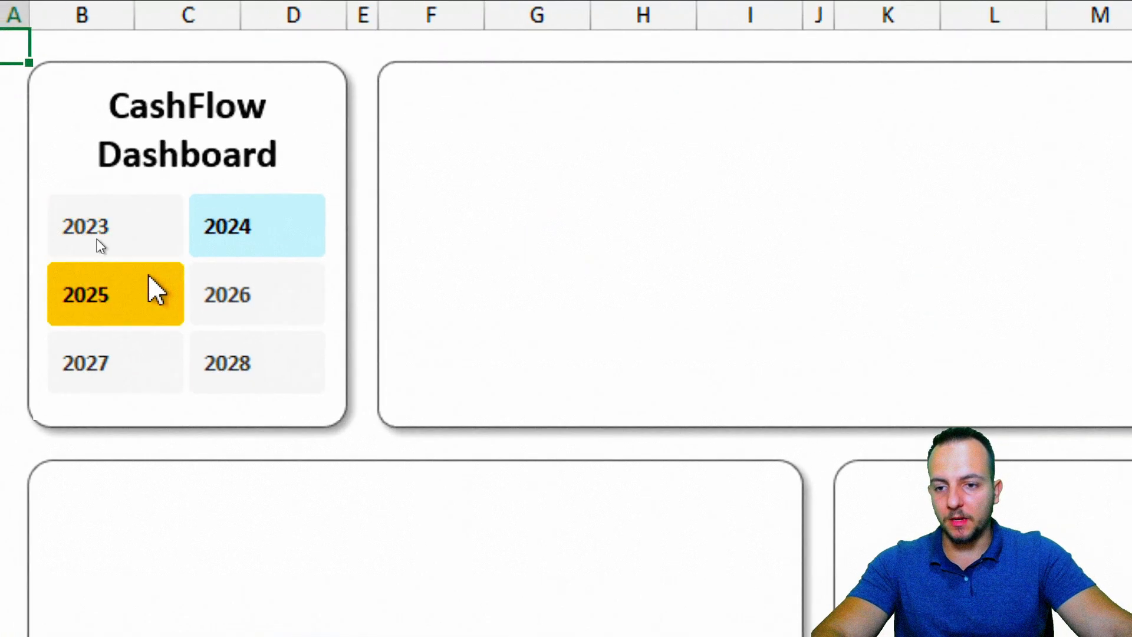
# Test the year slicer by filtering on several different years, leaving 2023 selected
pyautogui.click(100, 246)
pyautogui.click(144, 282)
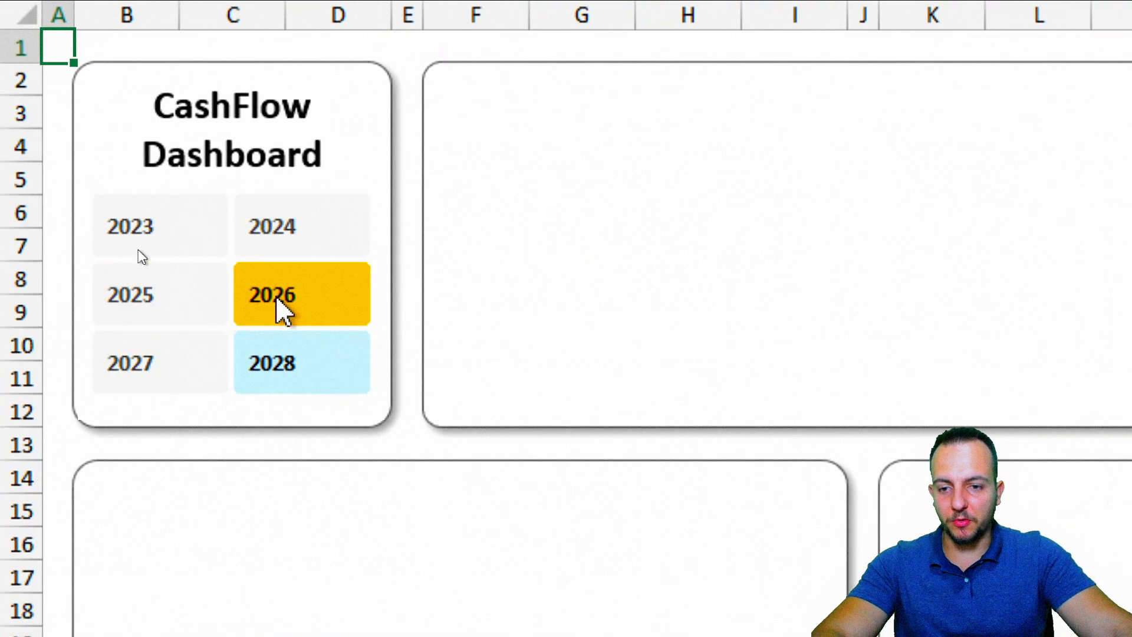
pyautogui.click(278, 298)
pyautogui.click(193, 296)
pyautogui.click(165, 352)
pyautogui.click(144, 221)
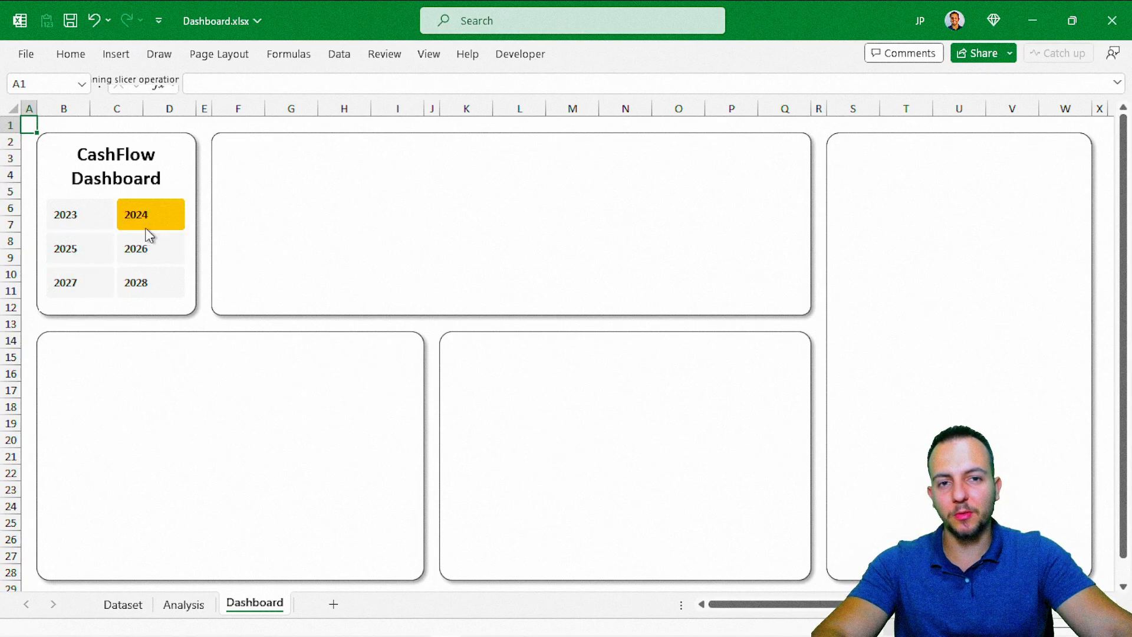
pyautogui.click(139, 248)
pyautogui.click(96, 224)
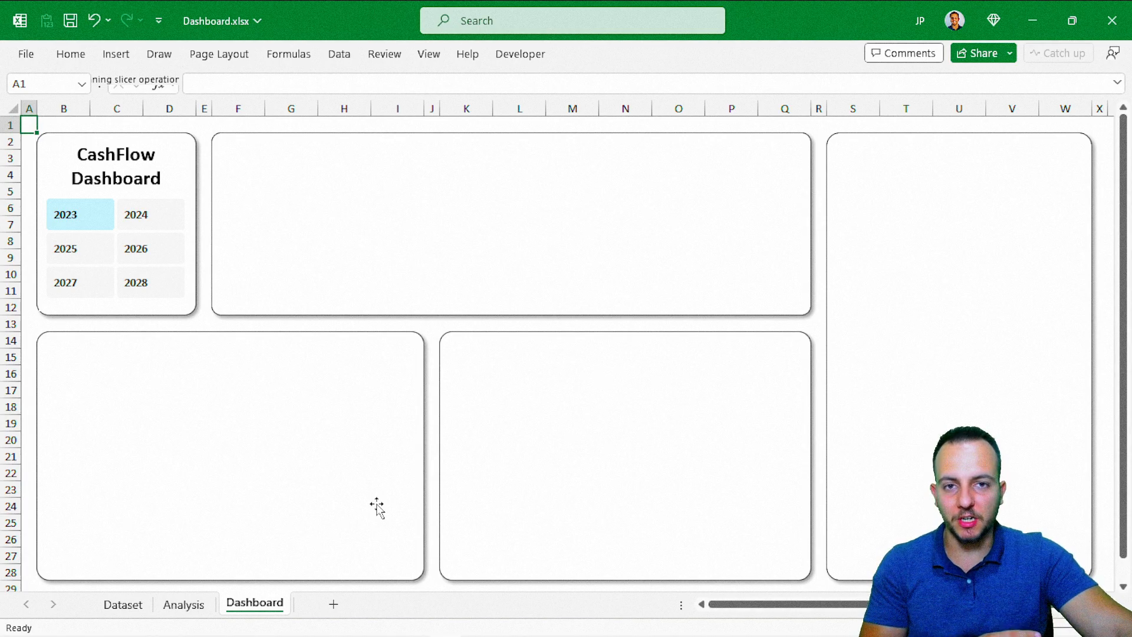
# Go to the Analysis sheet and examine the monthly Cash IN, Cash OUT and Balance table as chart source data
pyautogui.click(183, 606)
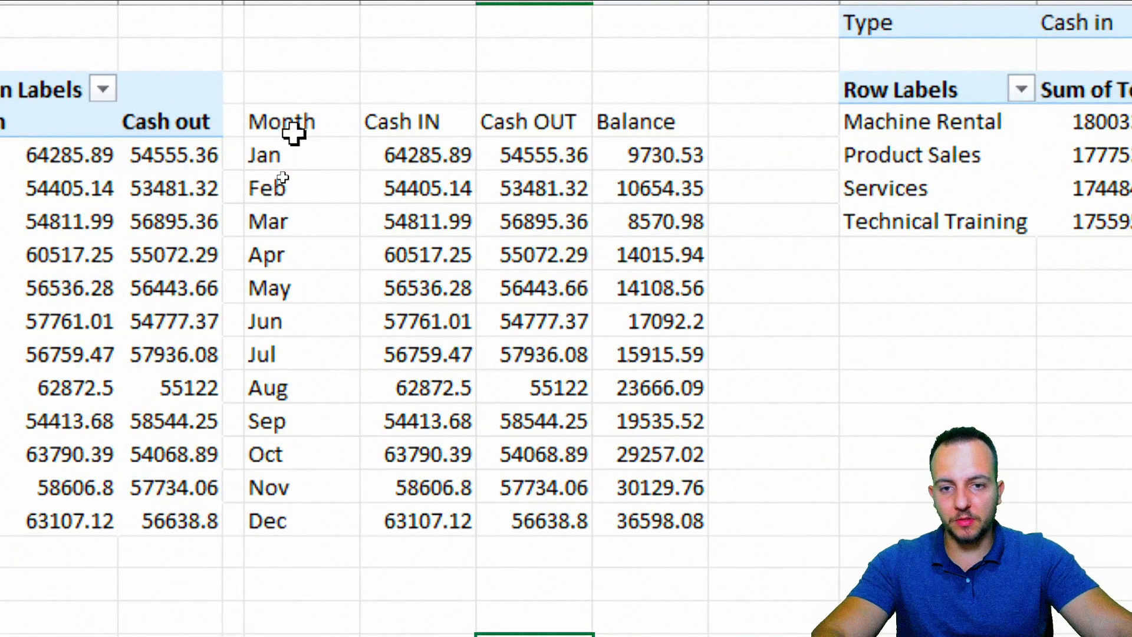
pyautogui.moveTo(278, 177); pyautogui.dragTo(446, 373)
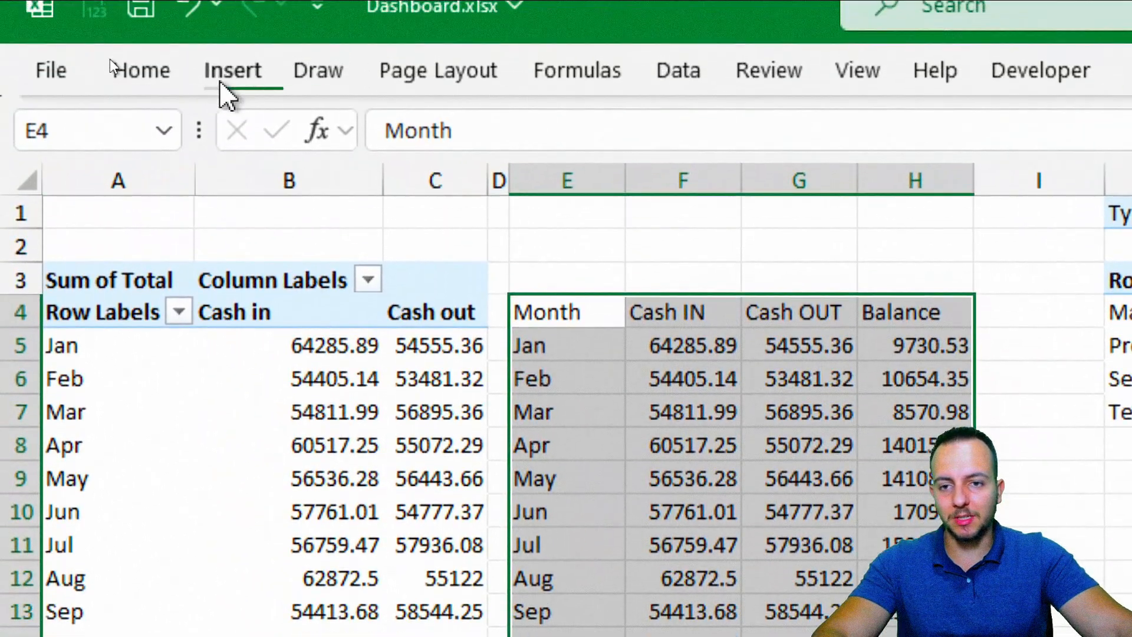
pyautogui.click(236, 77)
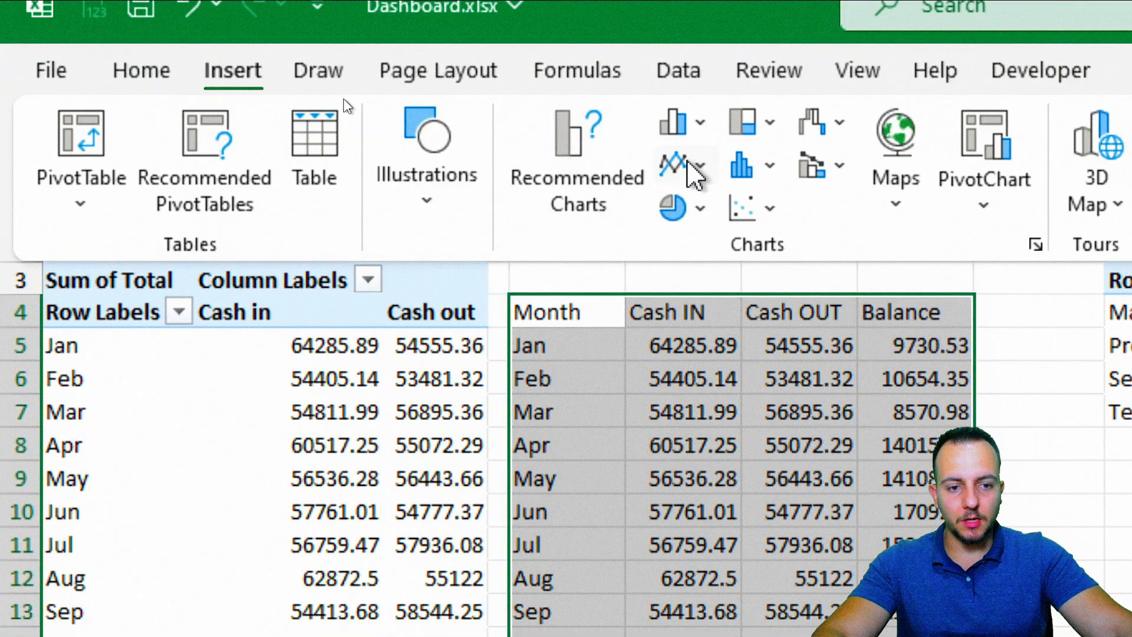
pyautogui.click(596, 405)
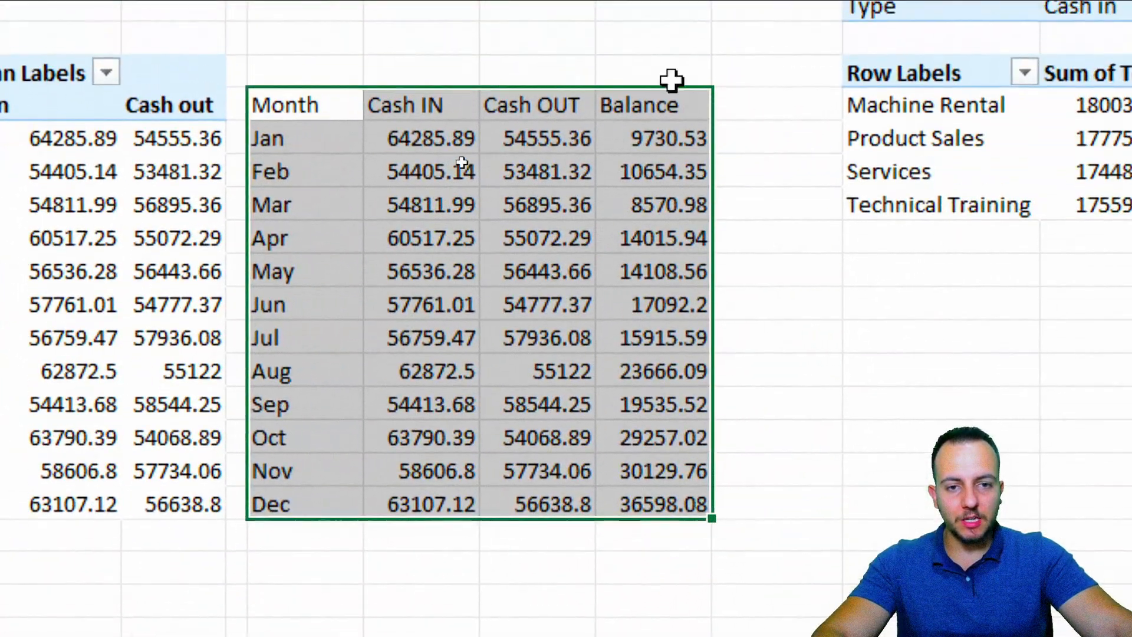
pyautogui.click(407, 39)
pyautogui.moveTo(323, 102); pyautogui.dragTo(513, 501)
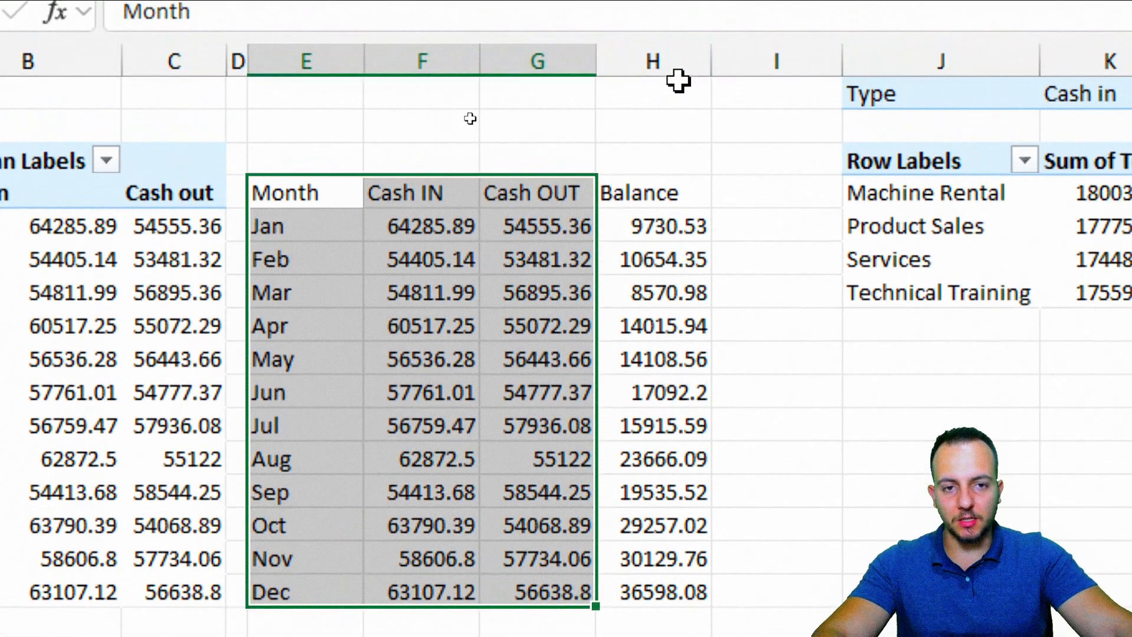
pyautogui.click(678, 70)
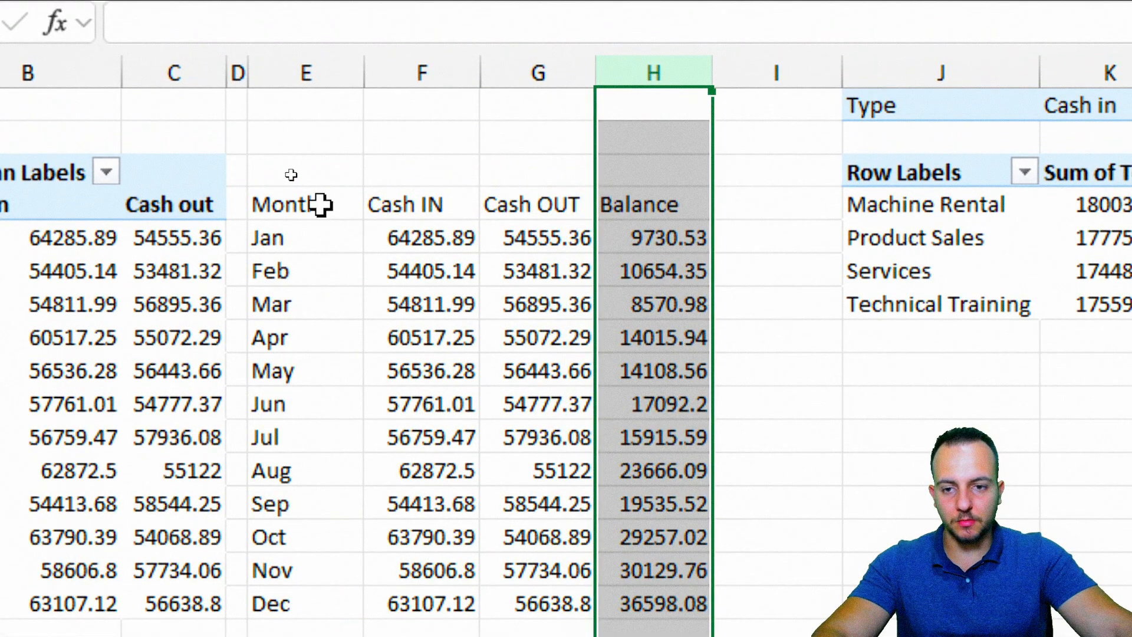
# Insert a basic 2-D area chart from the Month, Cash IN and Cash OUT columns, excluding Balance
pyautogui.moveTo(320, 205); pyautogui.dragTo(531, 603)
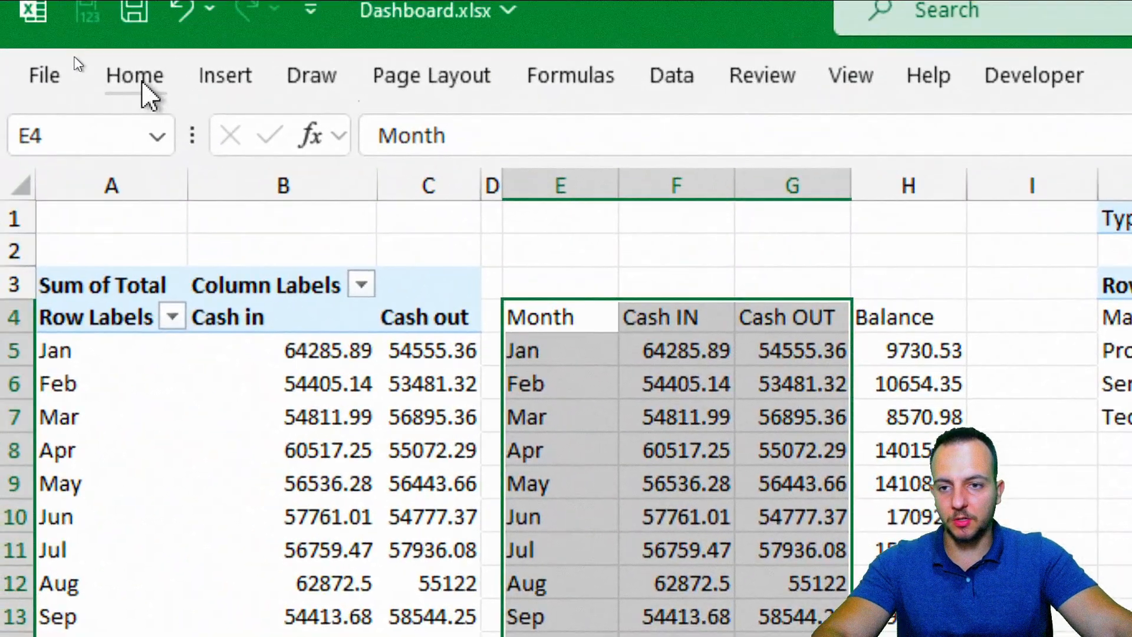
pyautogui.click(139, 77)
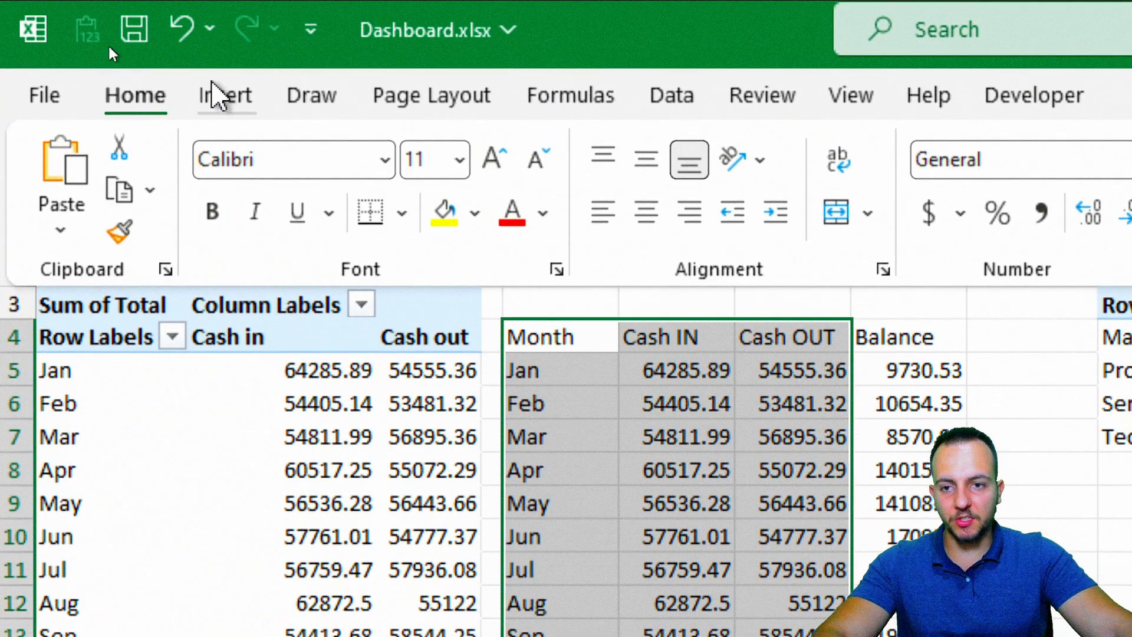
pyautogui.click(223, 76)
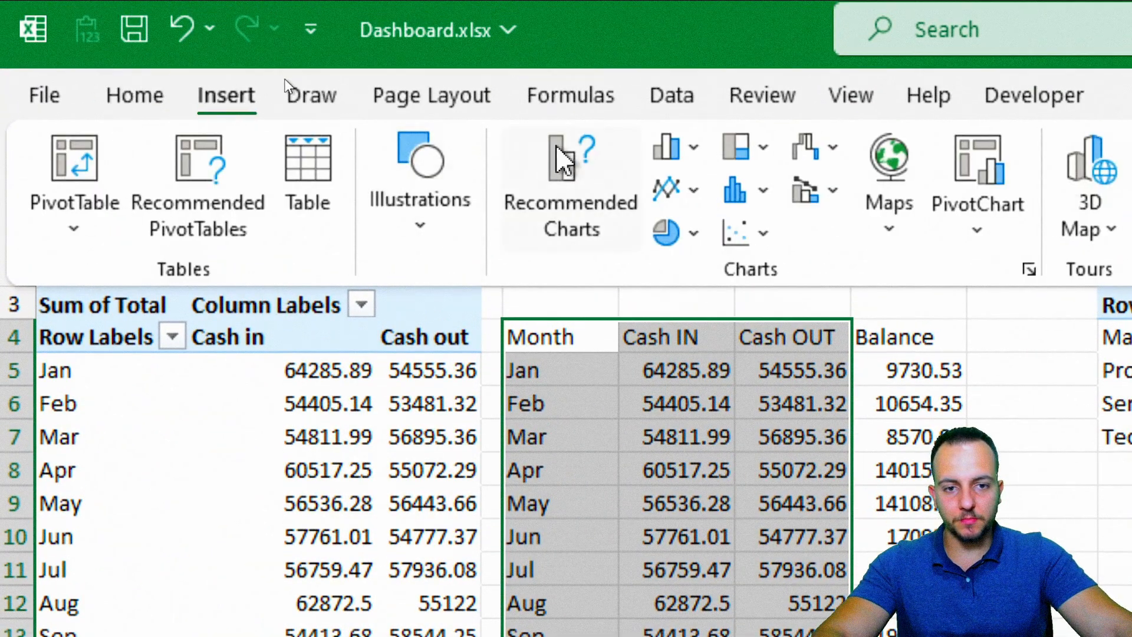
pyautogui.click(684, 190)
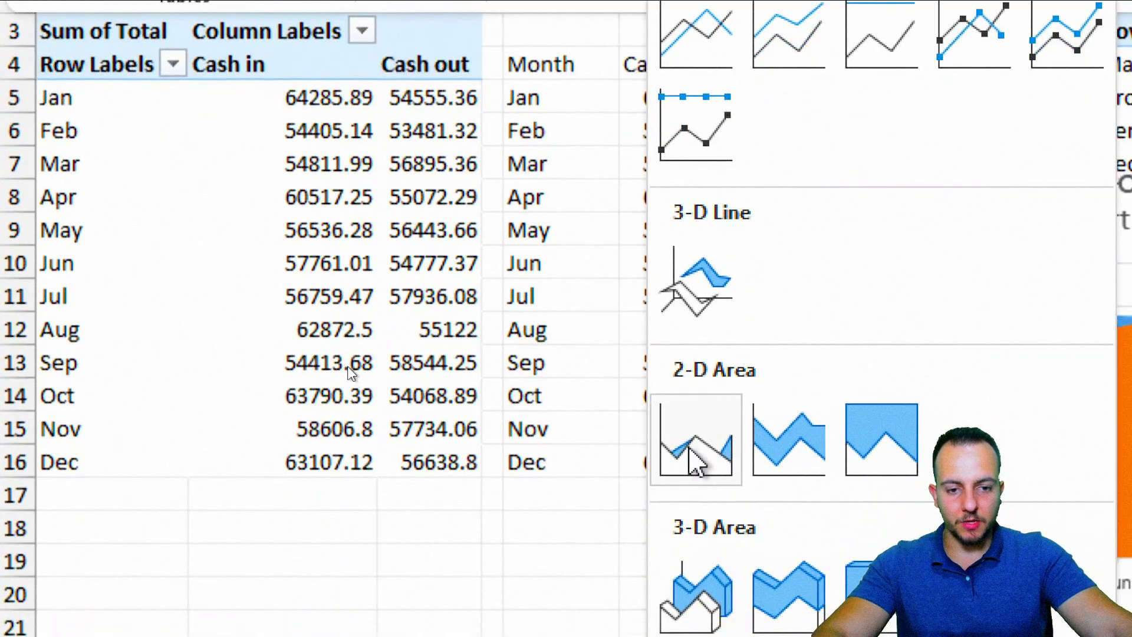
pyautogui.click(696, 460)
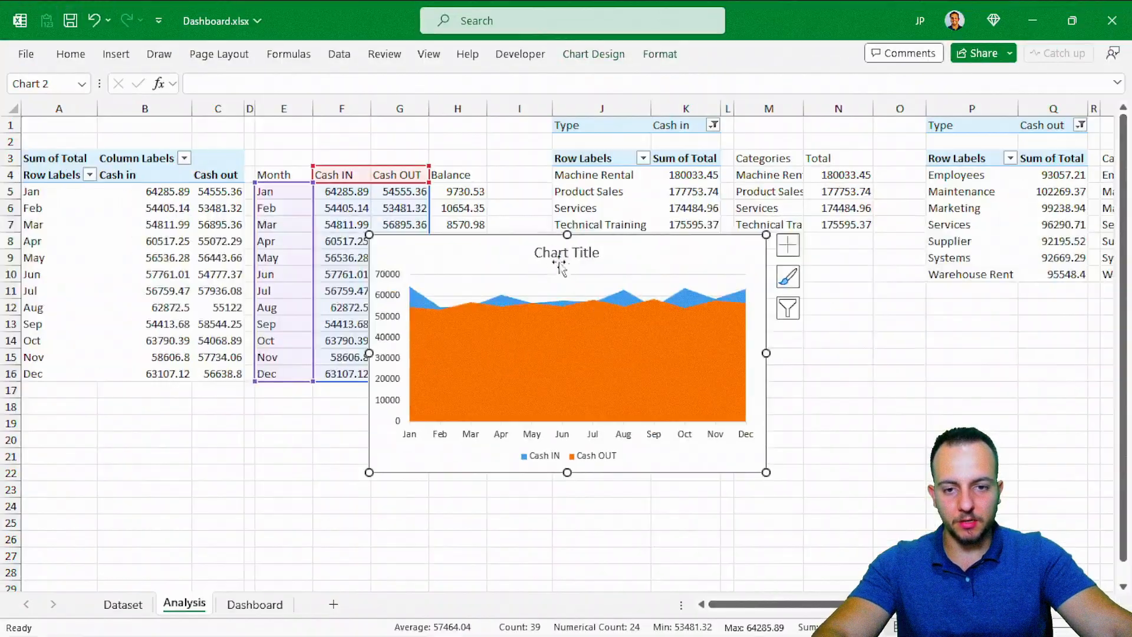
# Cut the area chart from the Analysis sheet and paste it into the Dashboard sheet at cell A13
pyautogui.click(787, 244)
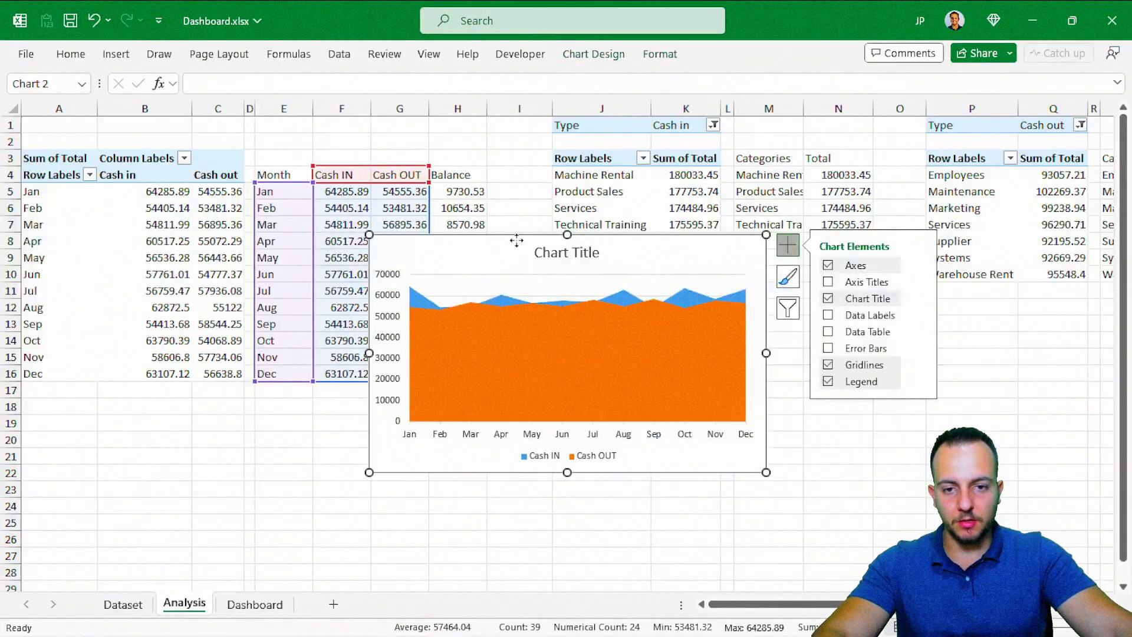
pyautogui.rightClick(517, 241)
pyautogui.press('Escape')
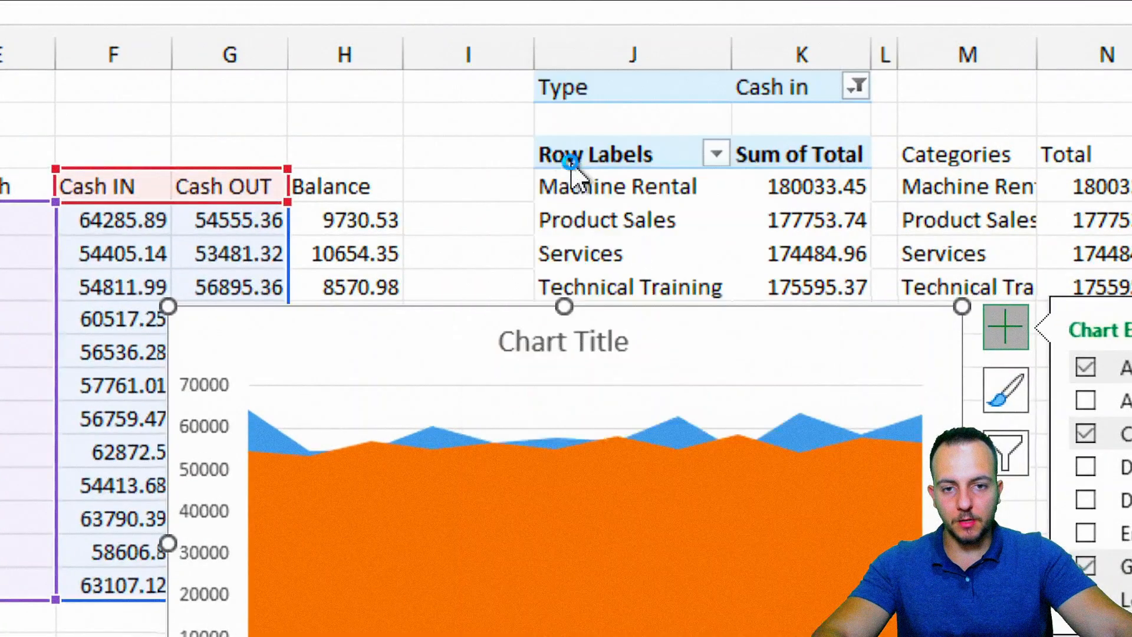
pyautogui.press('Delete')
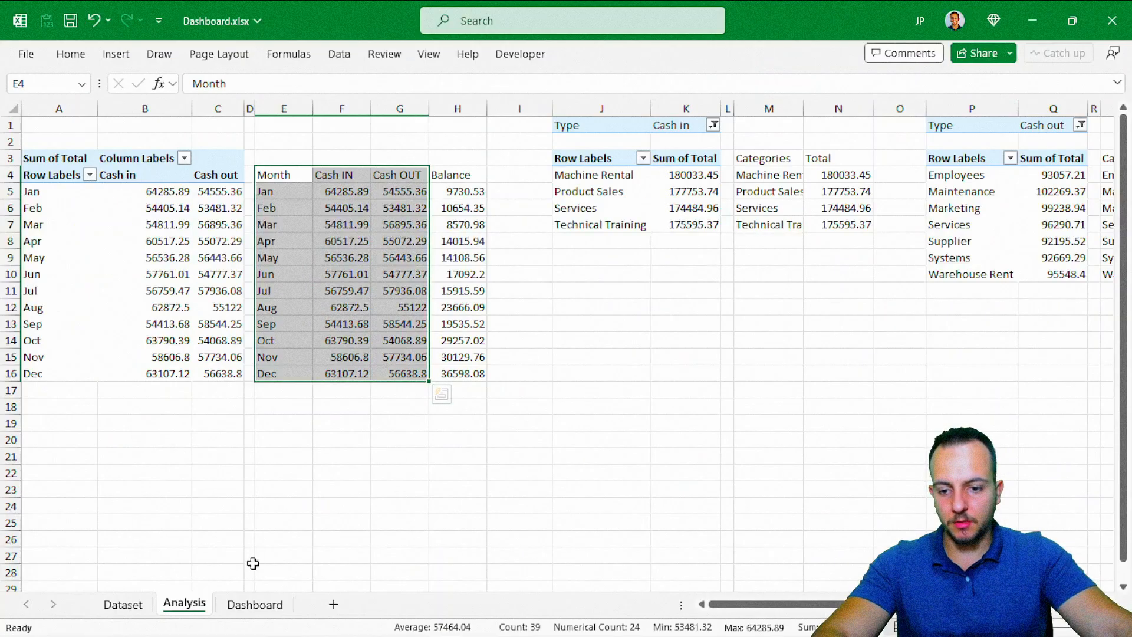
pyautogui.click(255, 604)
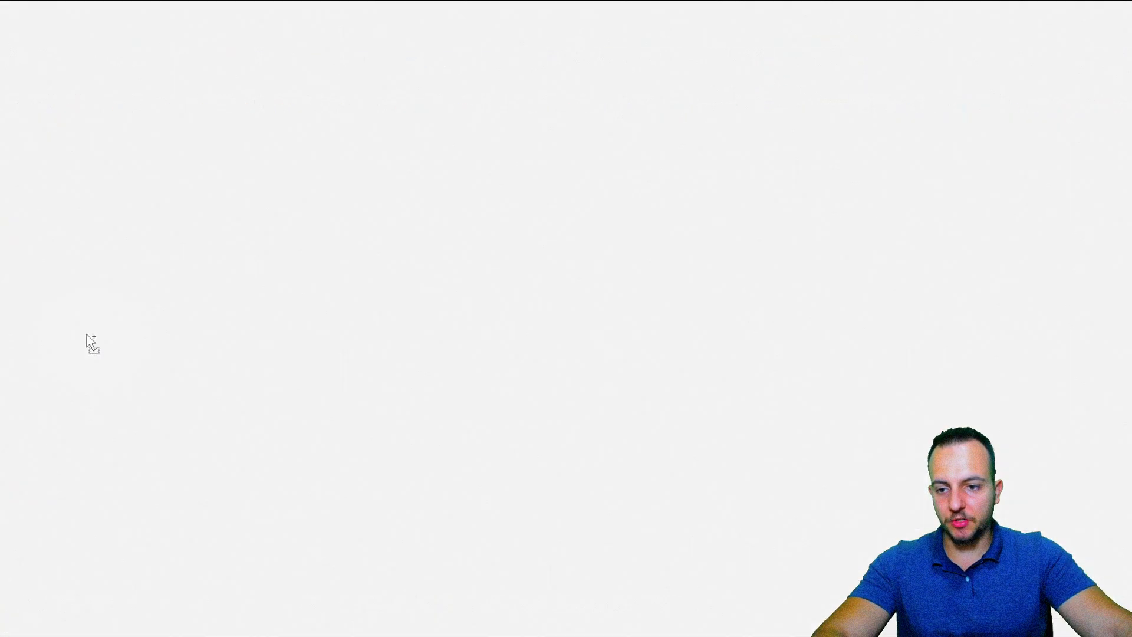
pyautogui.rightClick(35, 324)
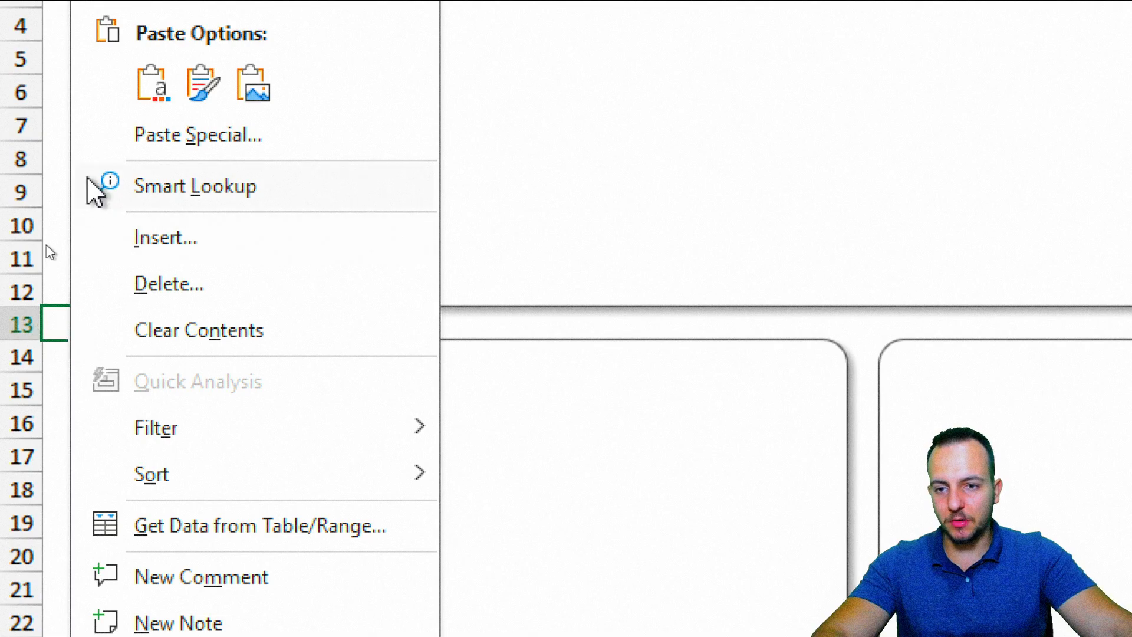
pyautogui.click(152, 82)
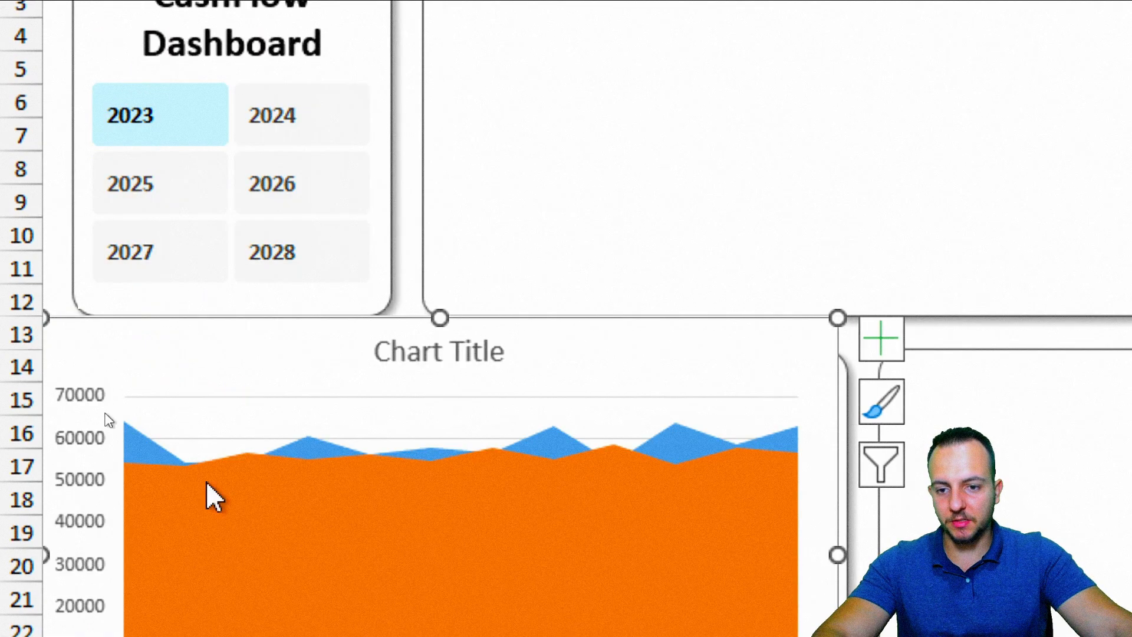
# Move and resize the area chart to cover the rounded panel below the year slicer, and deselect it
pyautogui.moveTo(141, 505); pyautogui.dragTo(164, 553)
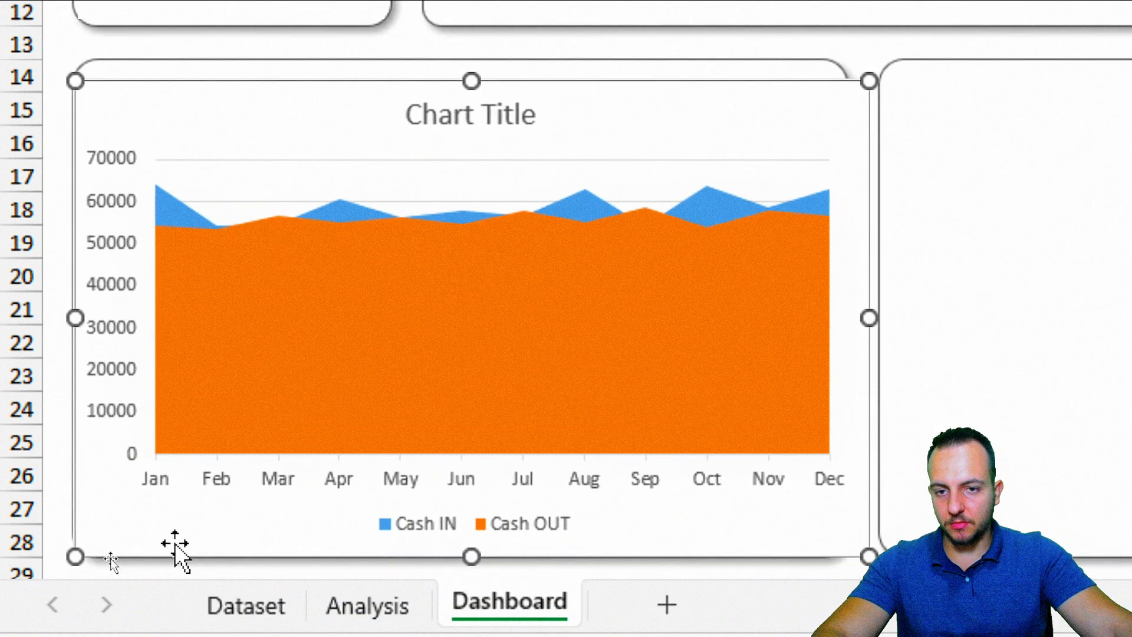
pyautogui.moveTo(833, 153); pyautogui.dragTo(814, 136)
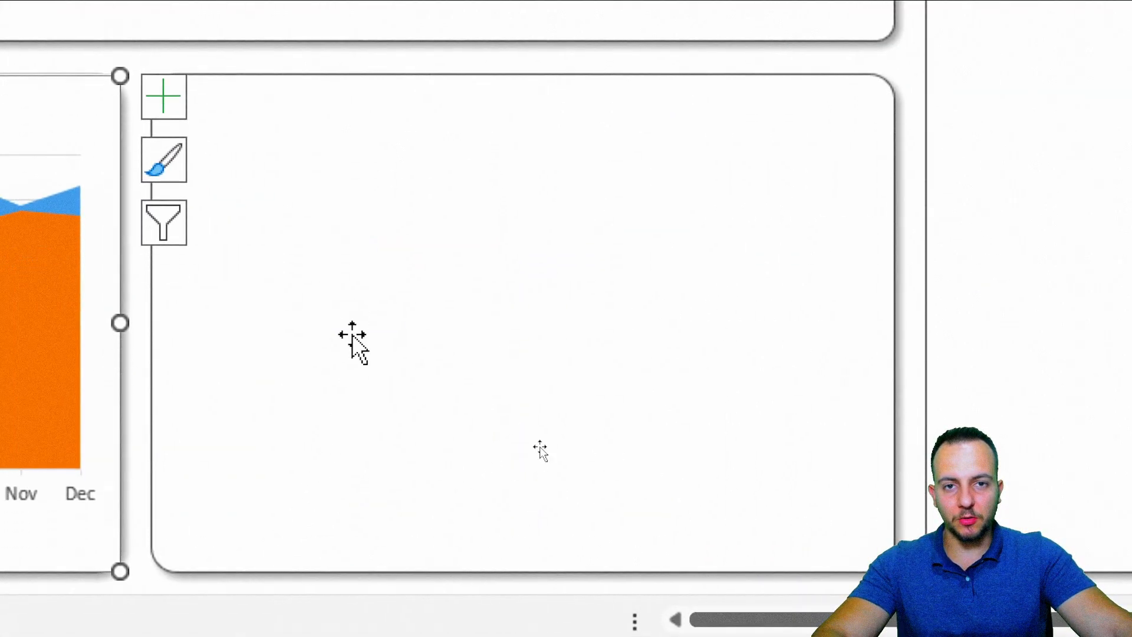
pyautogui.press('Escape')
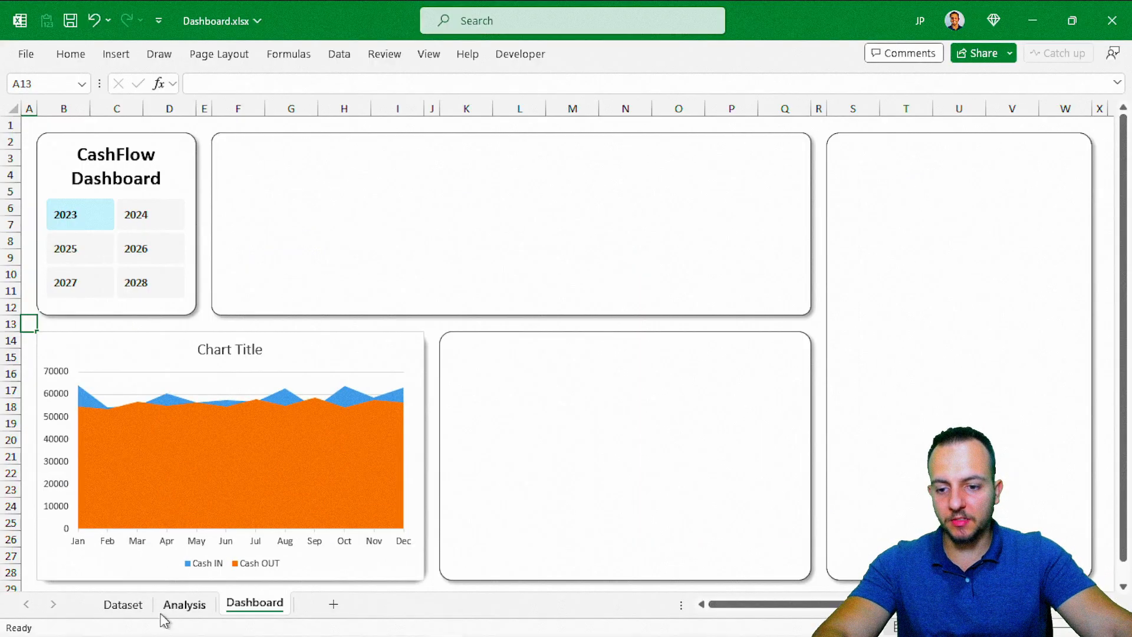
# On the Analysis sheet, insert a 2-D clustered column chart from only the Month and Balance columns
pyautogui.click(183, 602)
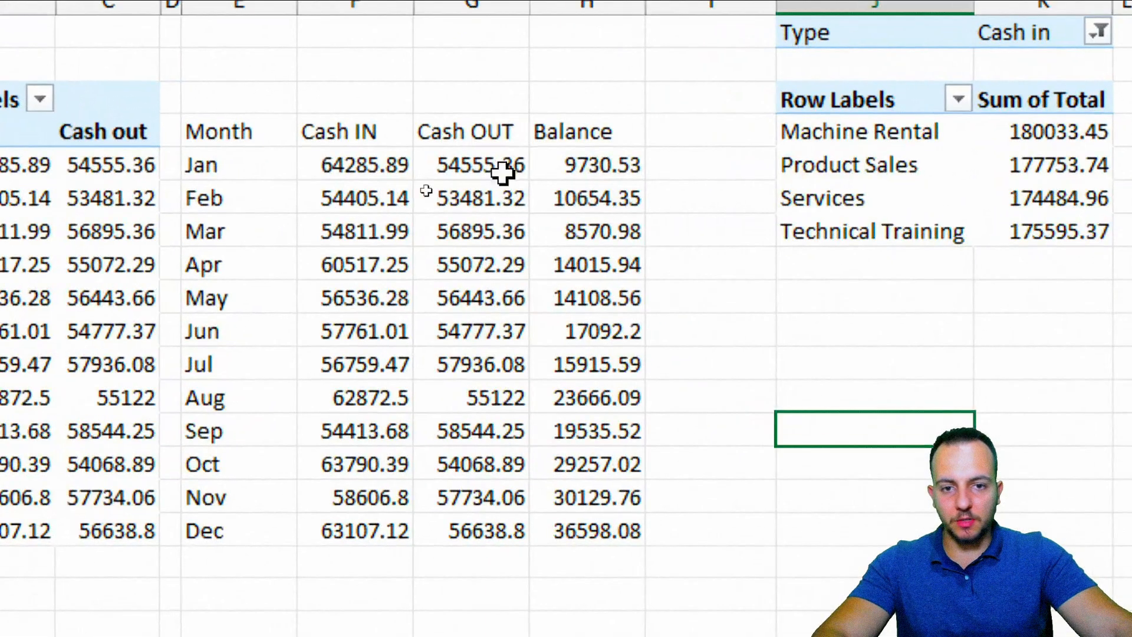
pyautogui.click(453, 178)
pyautogui.moveTo(578, 177); pyautogui.dragTo(589, 529)
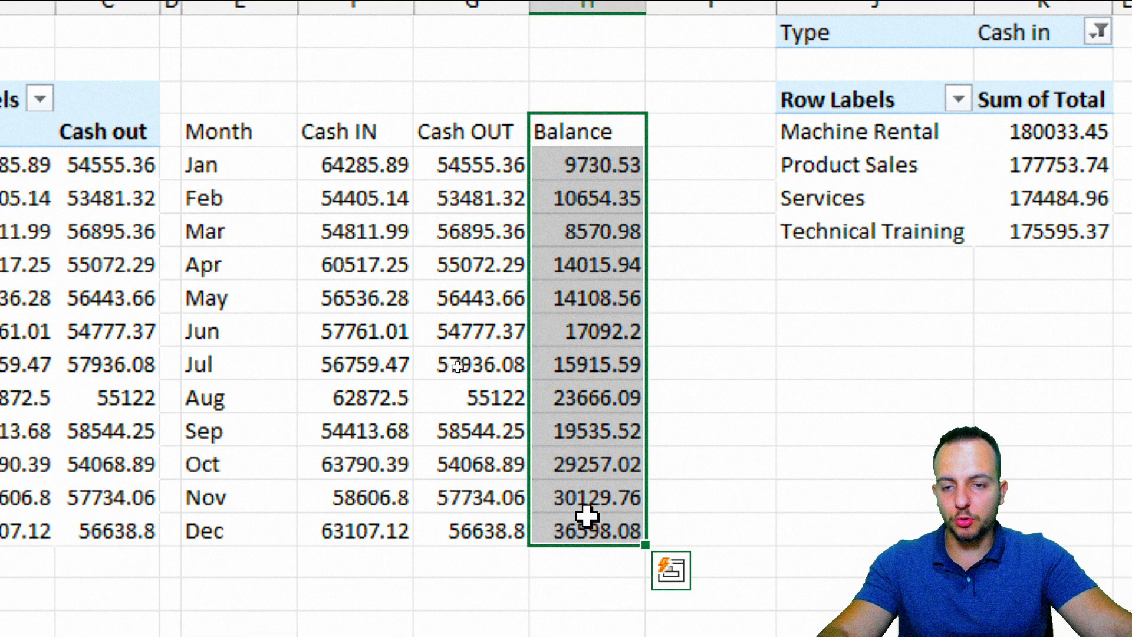
pyautogui.moveTo(235, 133); pyautogui.dragTo(236, 513)
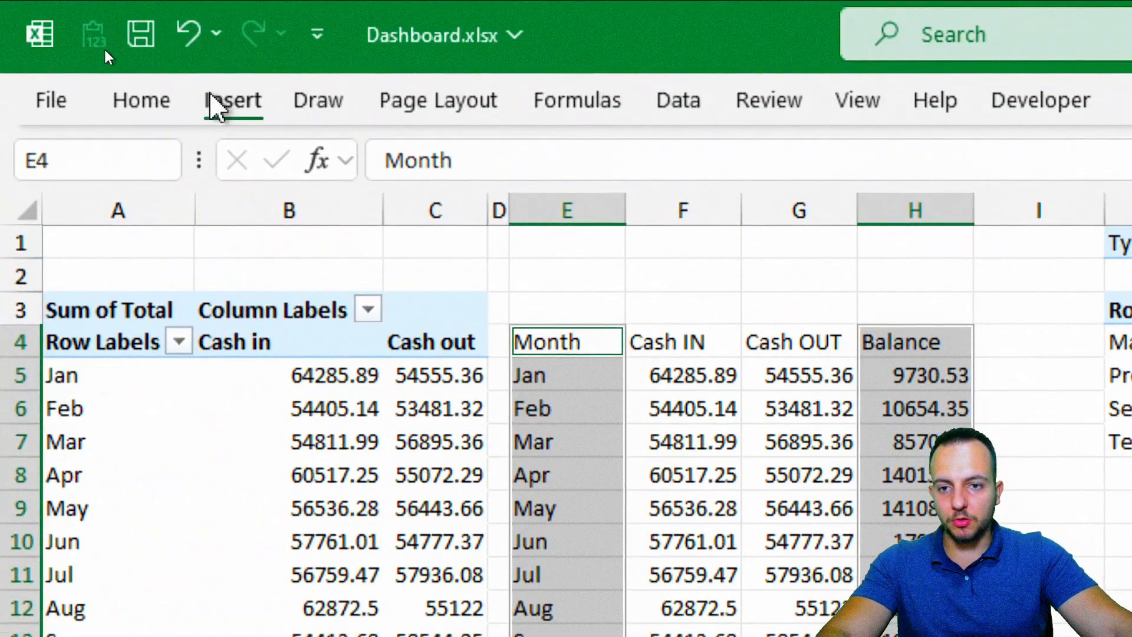
pyautogui.click(230, 101)
pyautogui.click(678, 154)
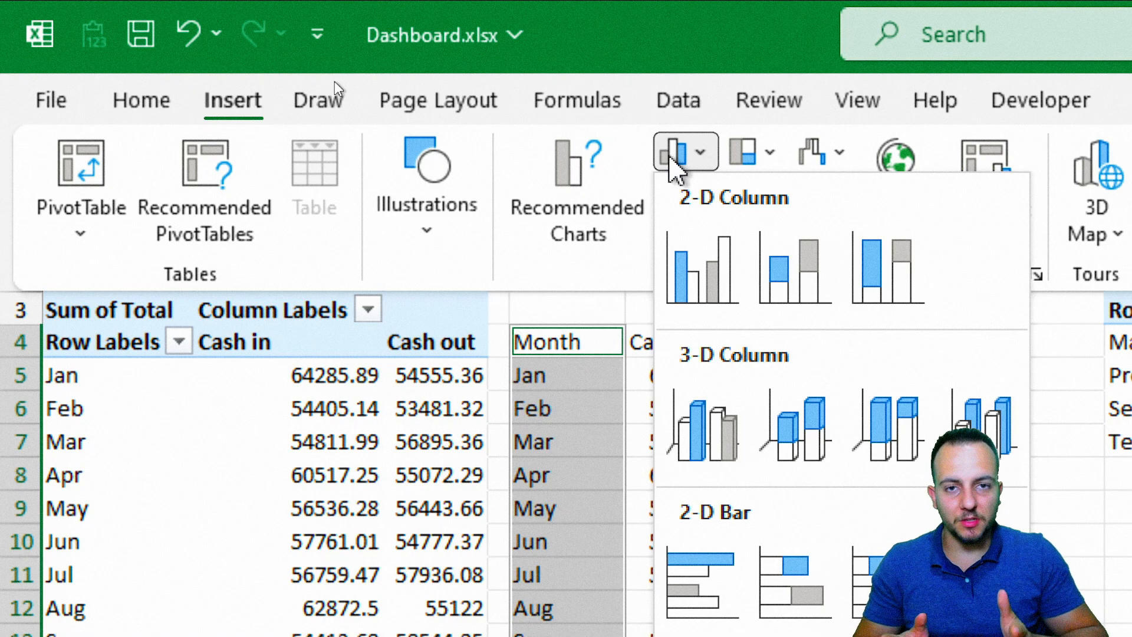
pyautogui.click(716, 298)
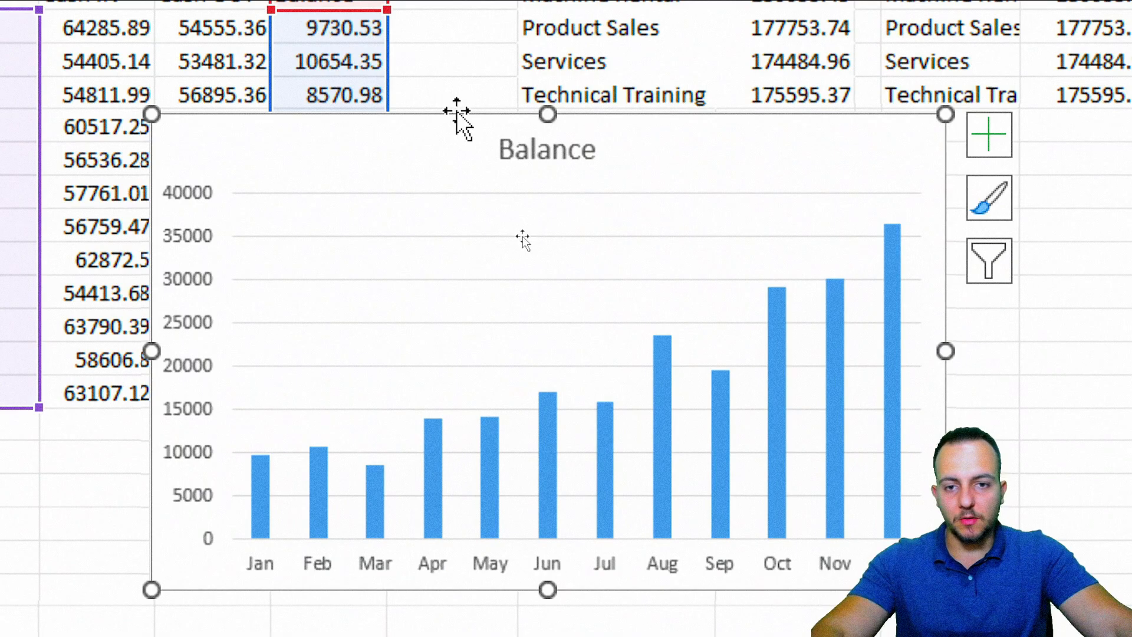
# Cut the Balance column chart and paste it into the Dashboard sheet at cell E1
pyautogui.rightClick(457, 112)
pyautogui.click(518, 94)
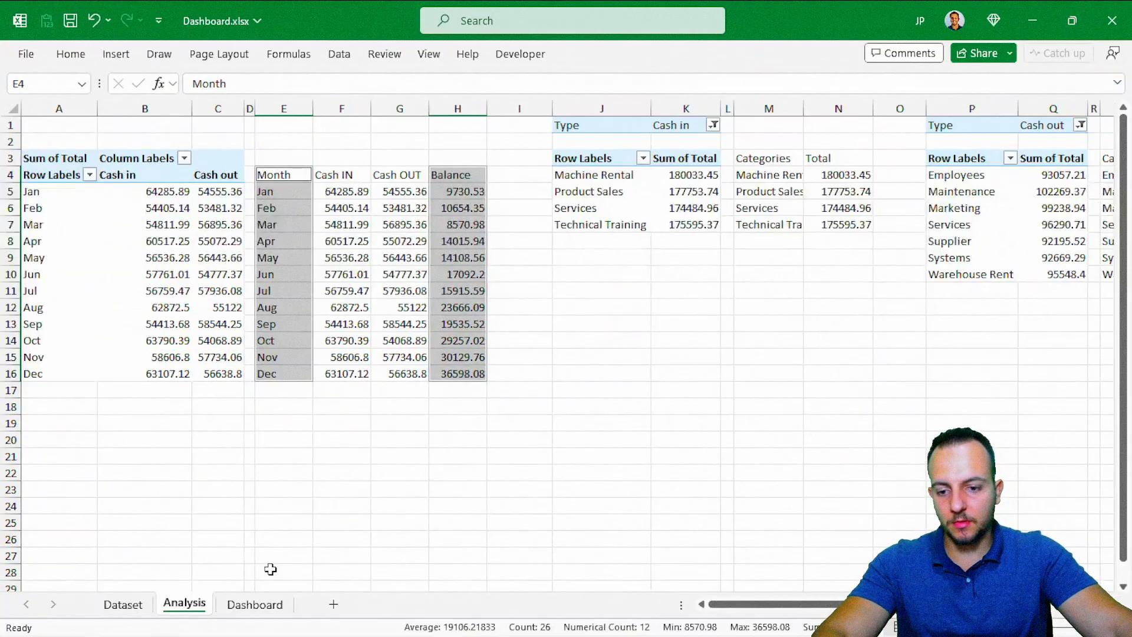
pyautogui.click(260, 604)
pyautogui.rightClick(203, 122)
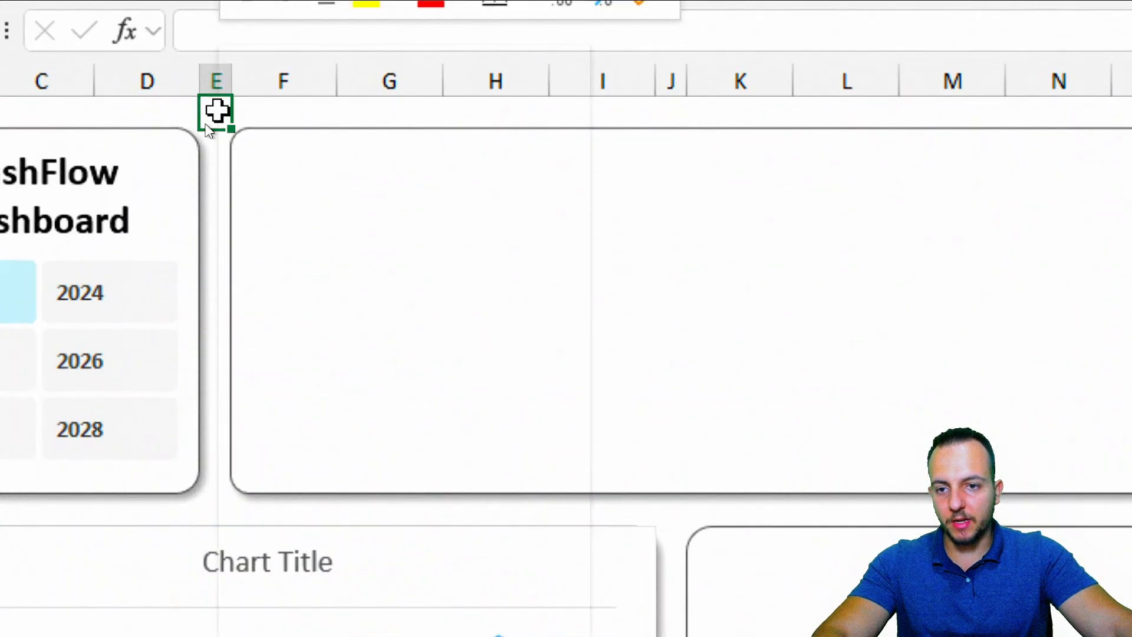
pyautogui.click(299, 277)
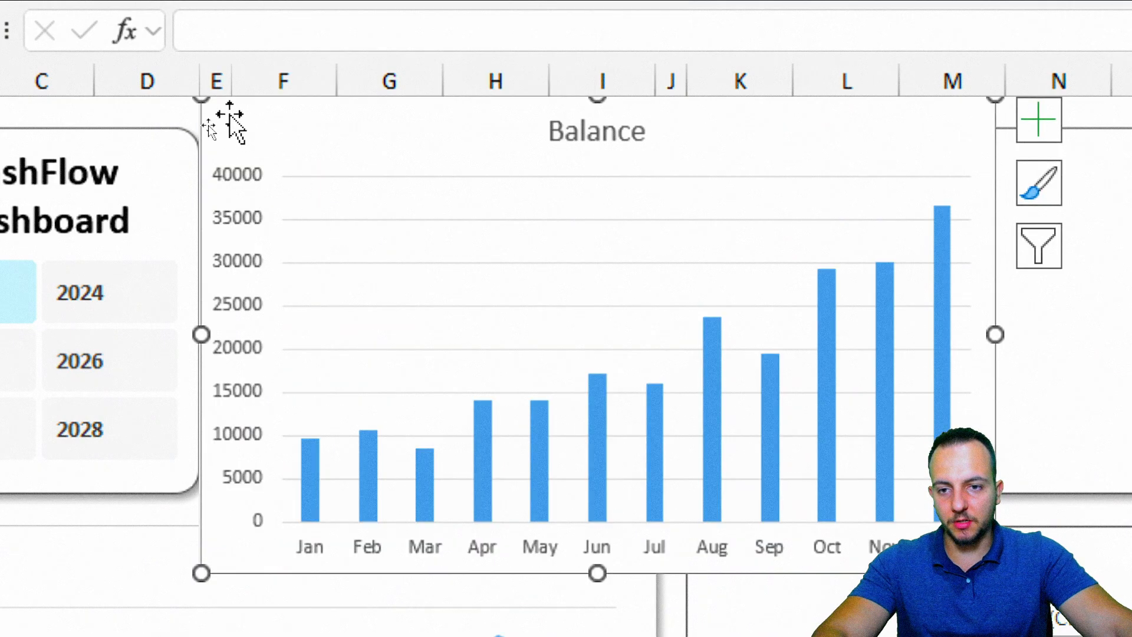
# Resize the Balance chart to fill the wide rounded panel beside the year slicer, and deselect it
pyautogui.moveTo(201, 96); pyautogui.dragTo(236, 129)
pyautogui.hscroll(2, 683, 308)
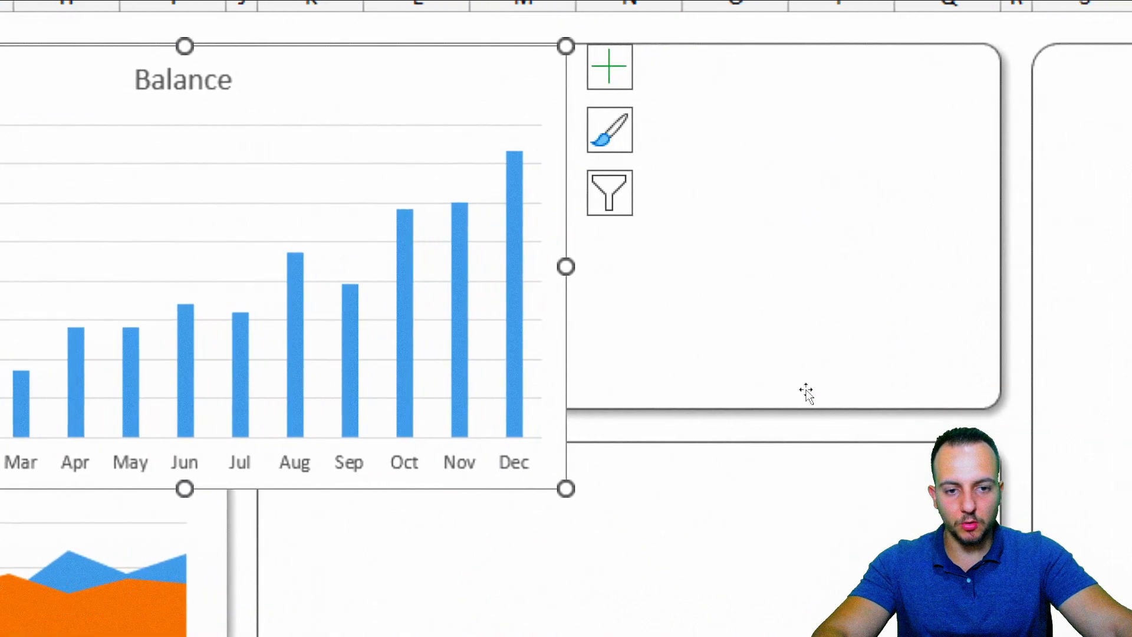
pyautogui.moveTo(561, 489); pyautogui.dragTo(862, 408)
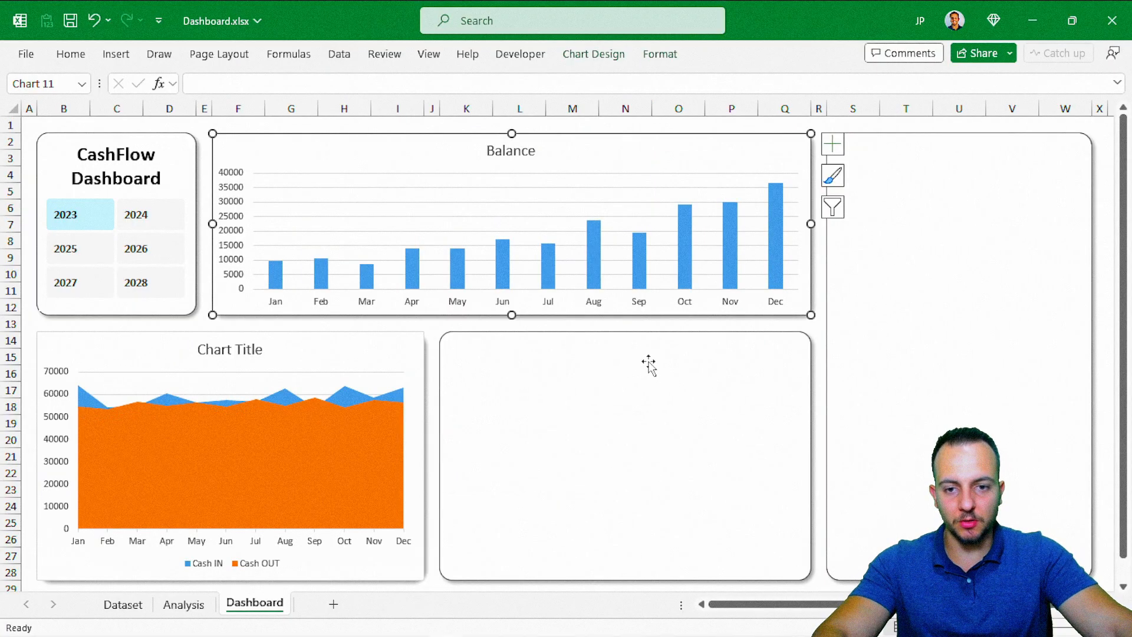
pyautogui.press('Escape')
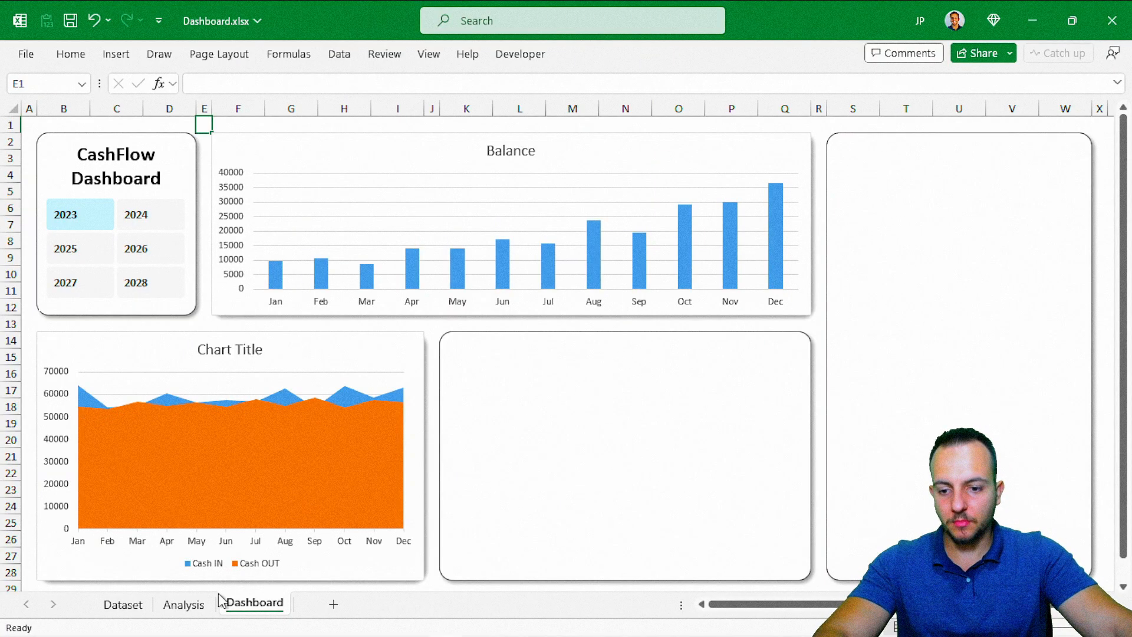
# On the Analysis sheet, insert a 2-D clustered bar chart from the Cash in Categories and Total table in M3:N7
pyautogui.click(184, 603)
pyautogui.click(507, 420)
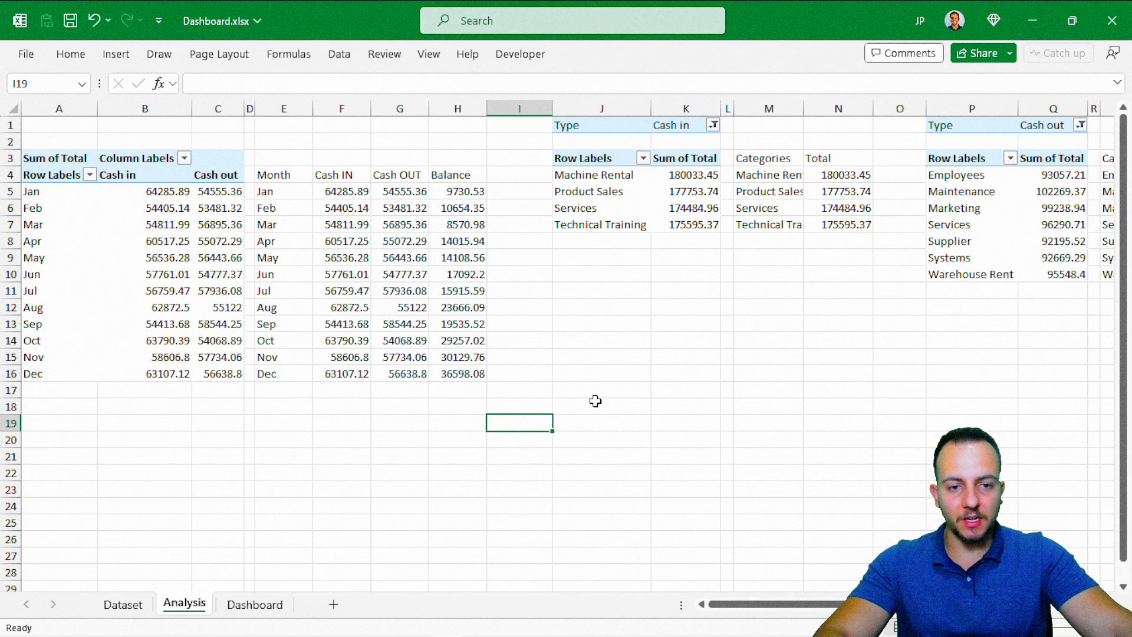
pyautogui.hscroll(5, 595, 401)
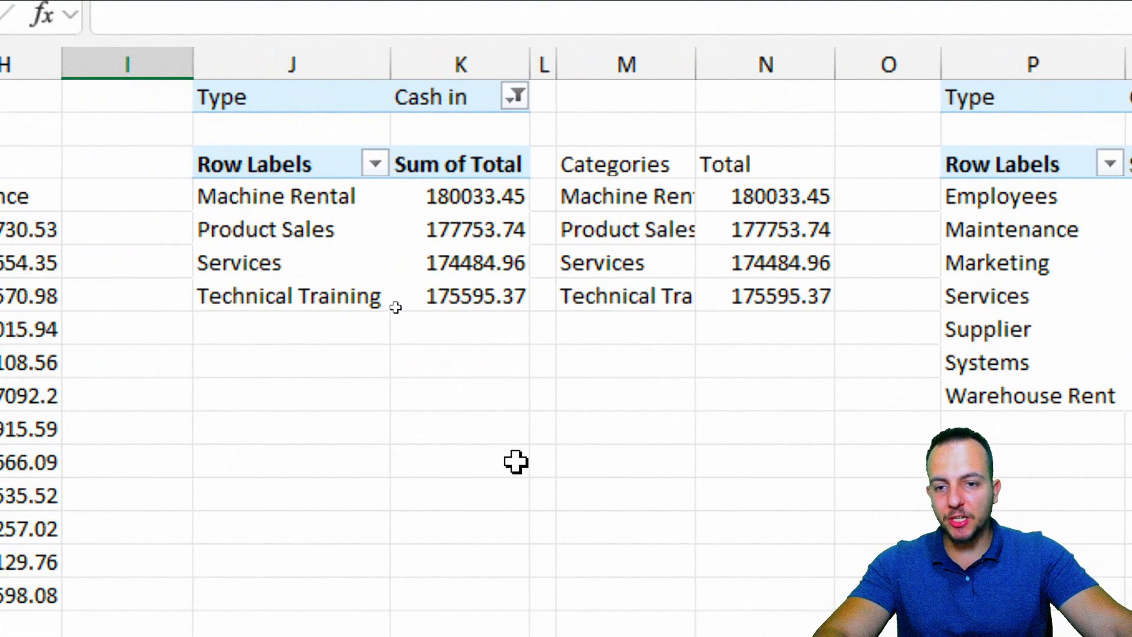
pyautogui.click(516, 461)
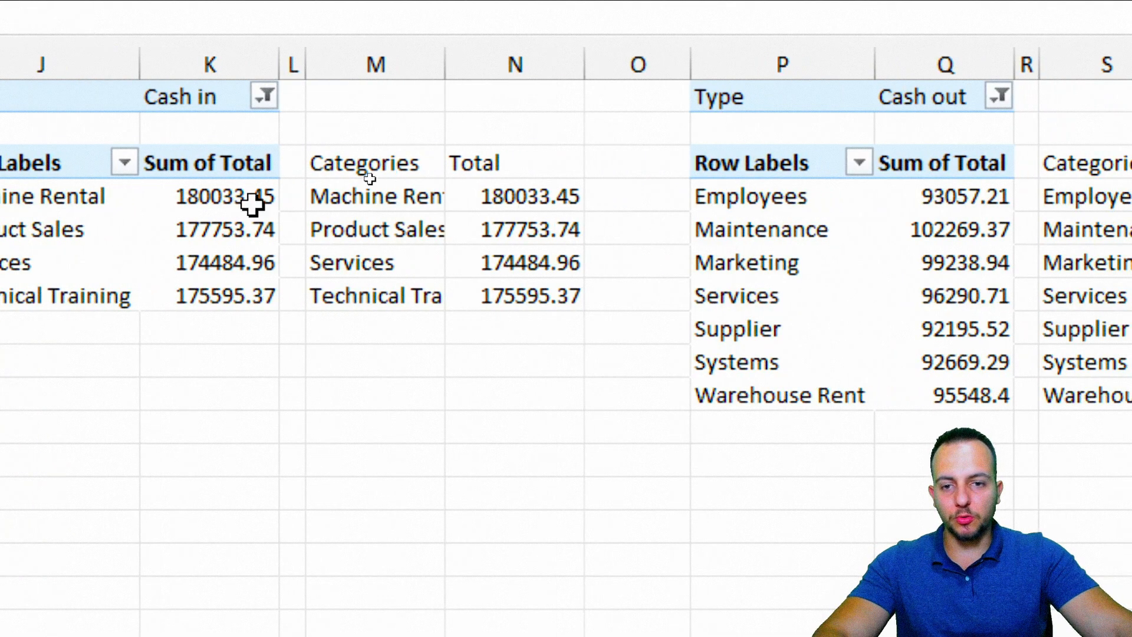
pyautogui.moveTo(585, 159); pyautogui.dragTo(768, 255)
pyautogui.moveTo(676, 255); pyautogui.dragTo(677, 285)
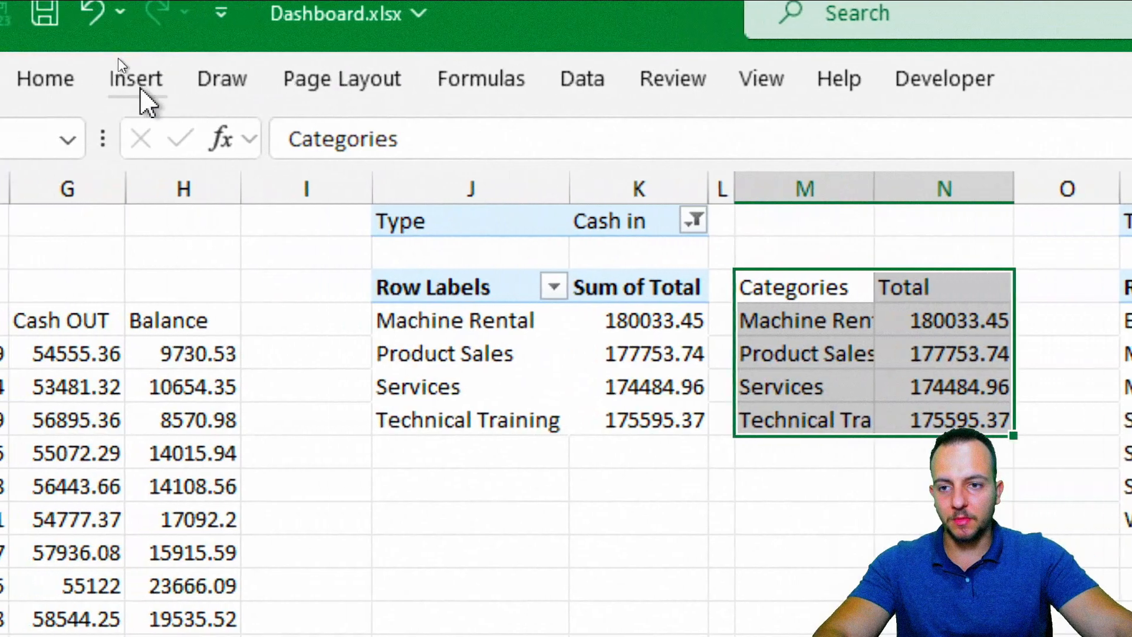
pyautogui.click(142, 83)
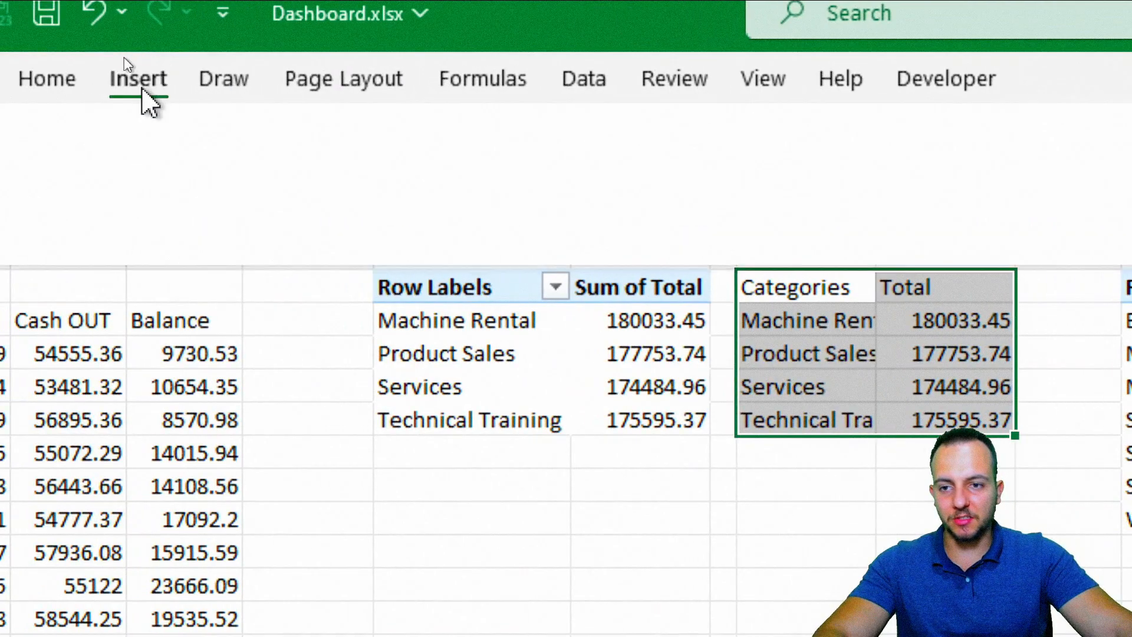
pyautogui.click(607, 133)
pyautogui.click(607, 545)
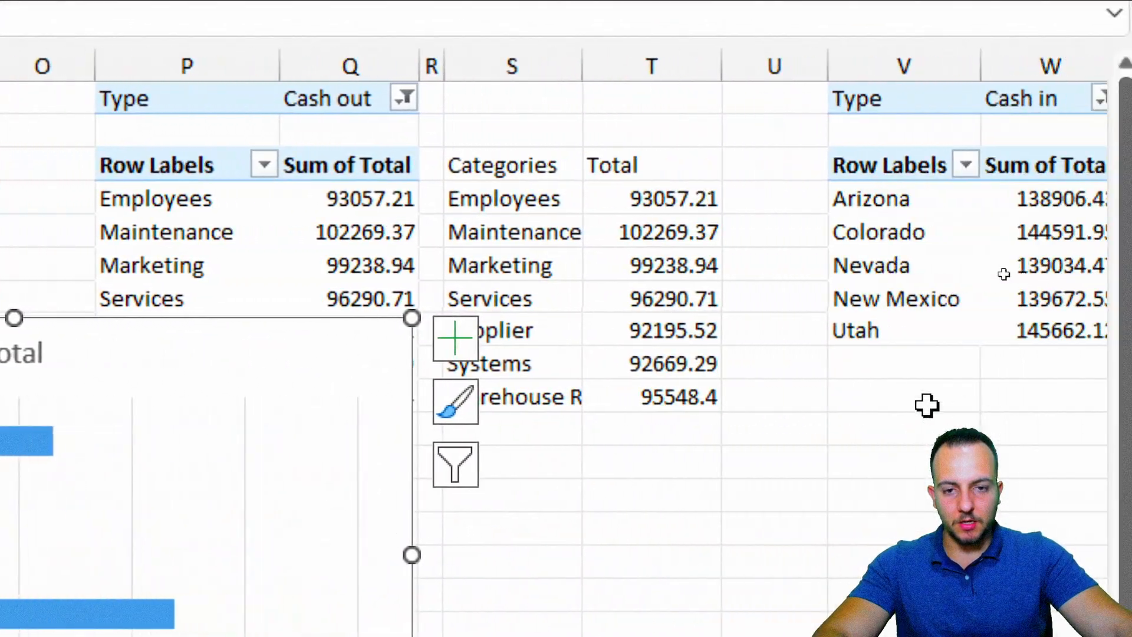
# Insert a 2-D clustered bar chart from the Cash out Categories and Total table in S3:T10
pyautogui.click(1041, 204)
pyautogui.moveTo(517, 175); pyautogui.dragTo(625, 396)
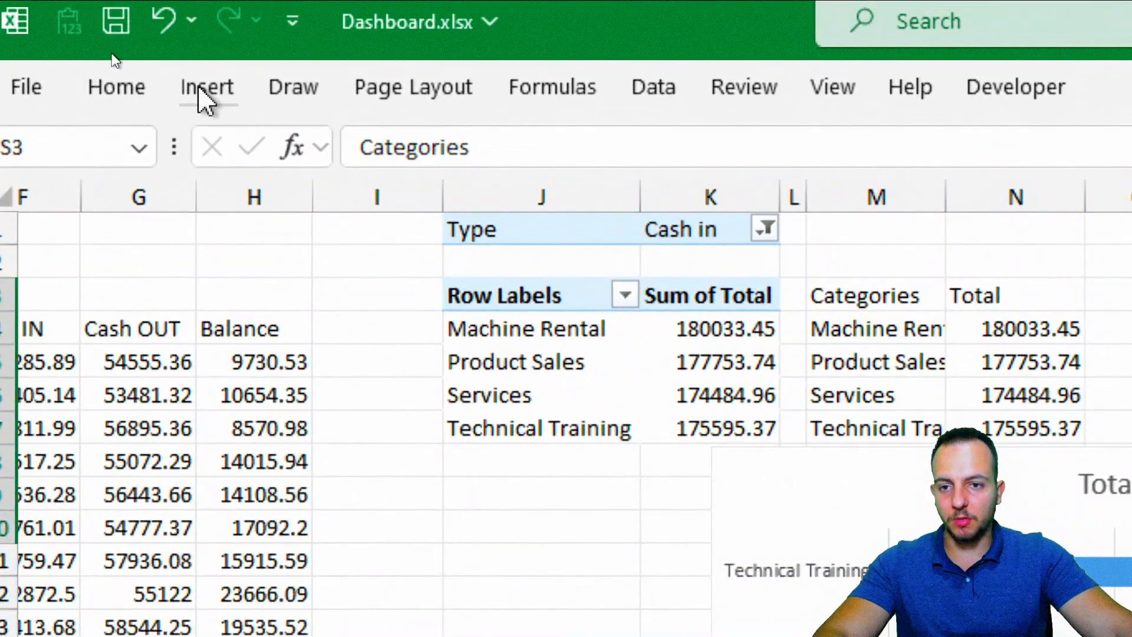
pyautogui.click(205, 89)
pyautogui.click(656, 139)
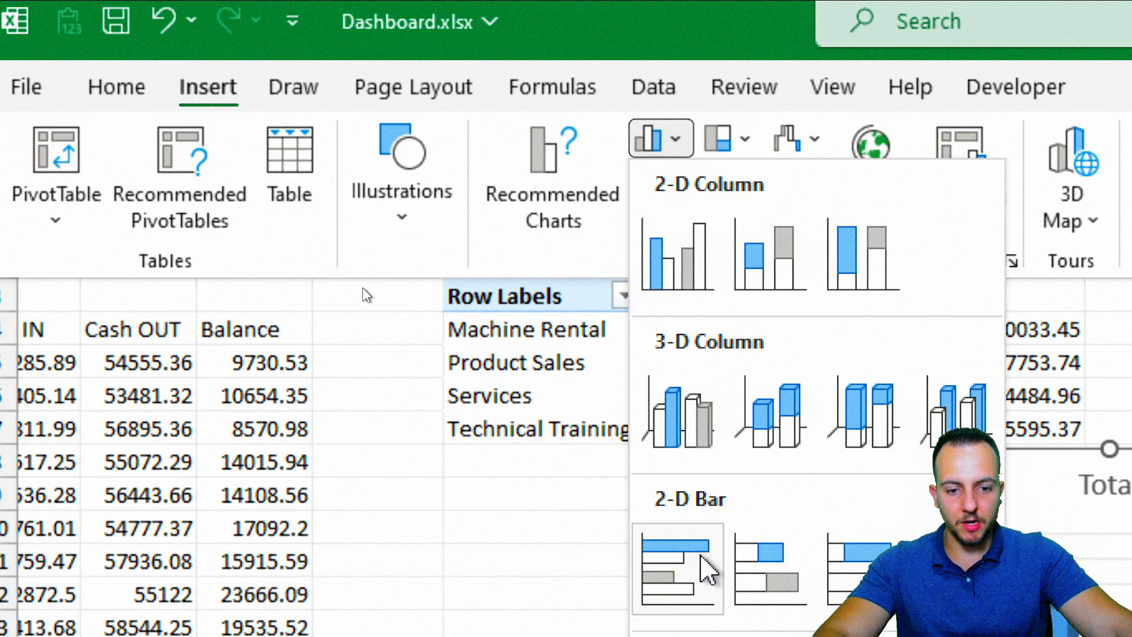
pyautogui.click(707, 570)
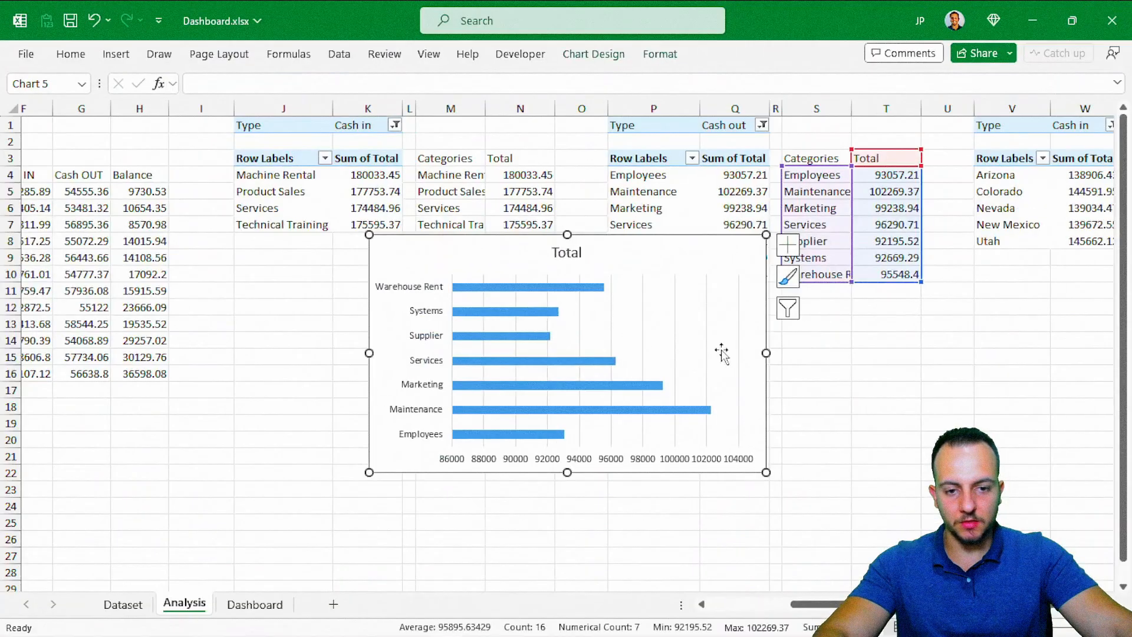
# Cut the Cash out categories bar chart and paste it into the Dashboard sheet at cell Q13
pyautogui.click(817, 389)
pyautogui.moveTo(624, 249); pyautogui.dragTo(389, 324)
pyautogui.rightClick(389, 322)
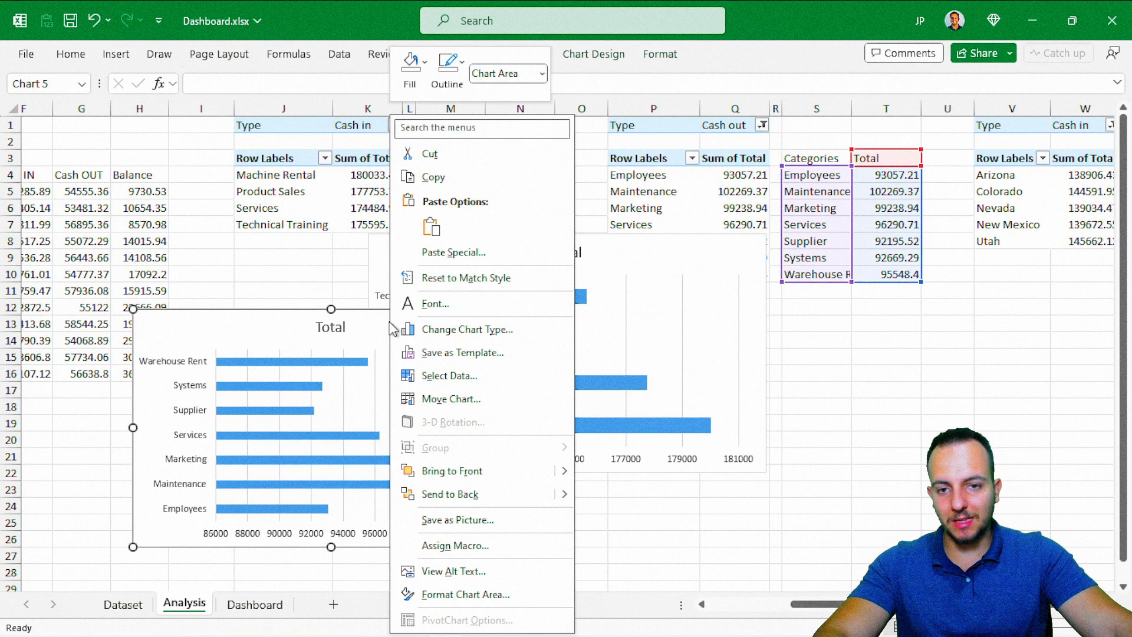
pyautogui.click(429, 154)
pyautogui.click(254, 603)
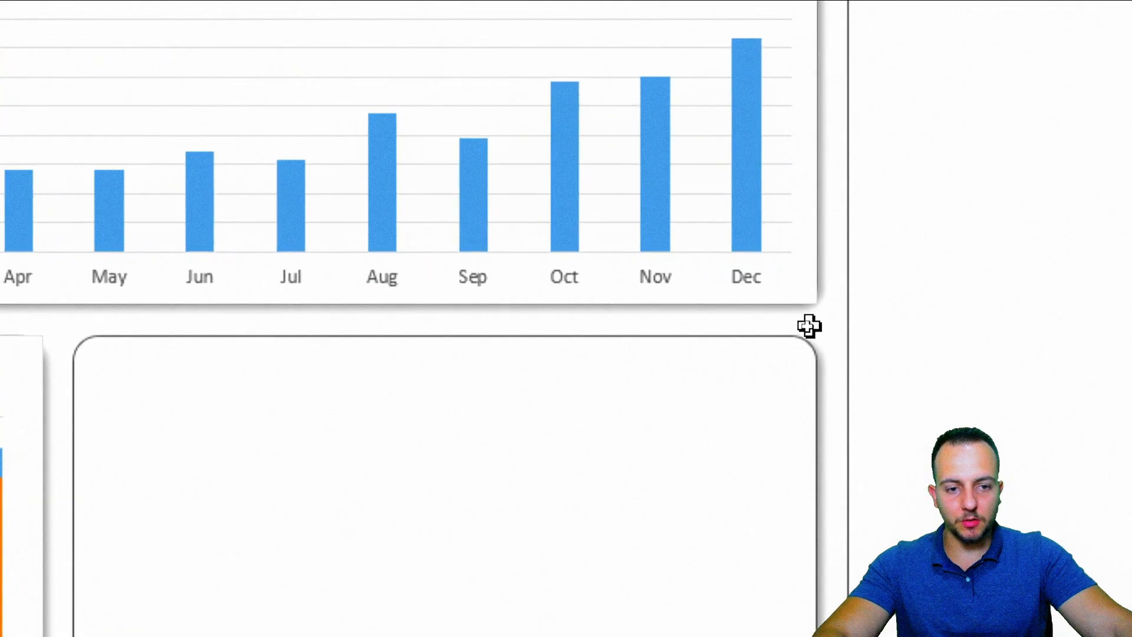
pyautogui.rightClick(809, 332)
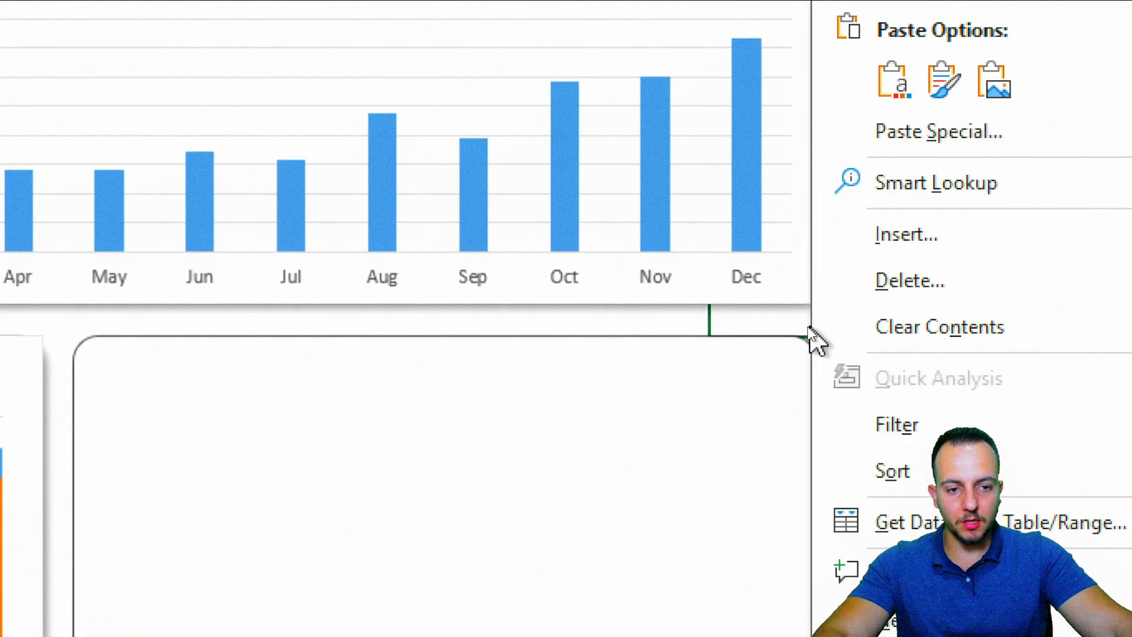
pyautogui.click(894, 95)
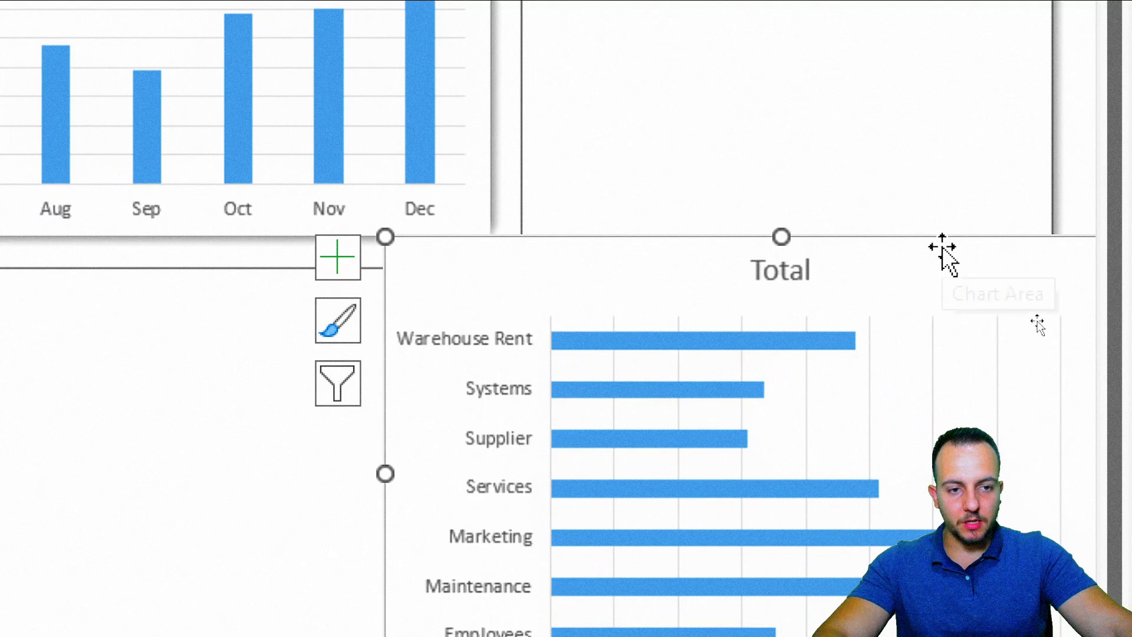
# Move and resize the Cash out categories chart to fill the lower half of the tall rounded panel
pyautogui.moveTo(938, 241); pyautogui.dragTo(723, 118)
pyautogui.moveTo(965, 386); pyautogui.dragTo(1050, 549)
pyautogui.moveTo(171, 433); pyautogui.dragTo(528, 412)
pyautogui.moveTo(781, 100); pyautogui.dragTo(757, 225)
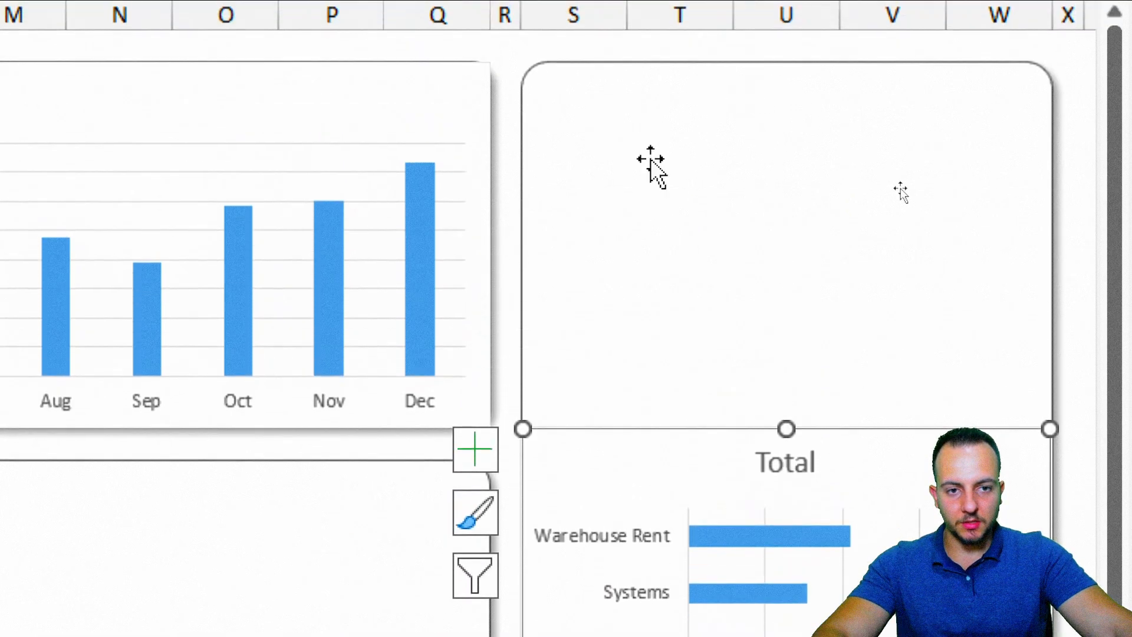
pyautogui.moveTo(786, 429); pyautogui.dragTo(777, 454)
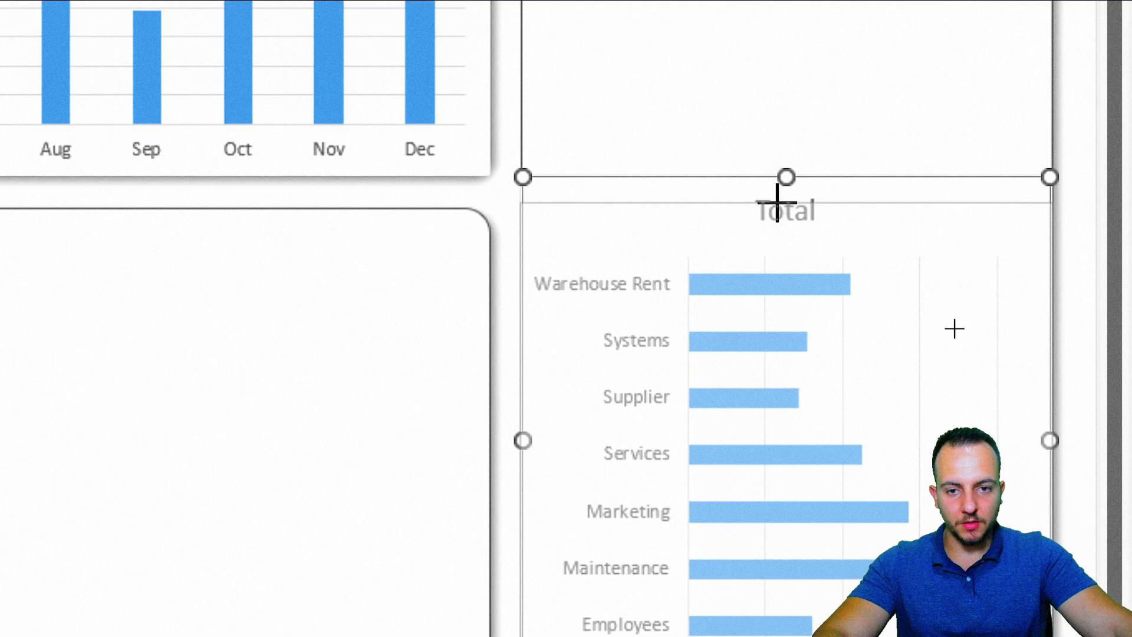
pyautogui.moveTo(776, 202); pyautogui.dragTo(765, 189)
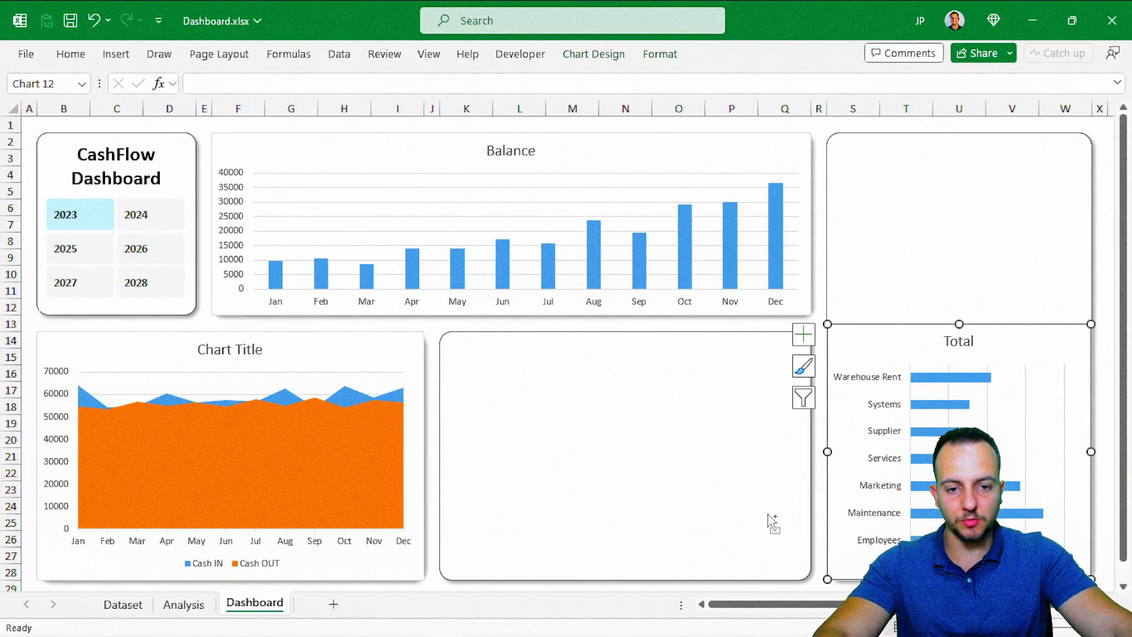
pyautogui.click(475, 510)
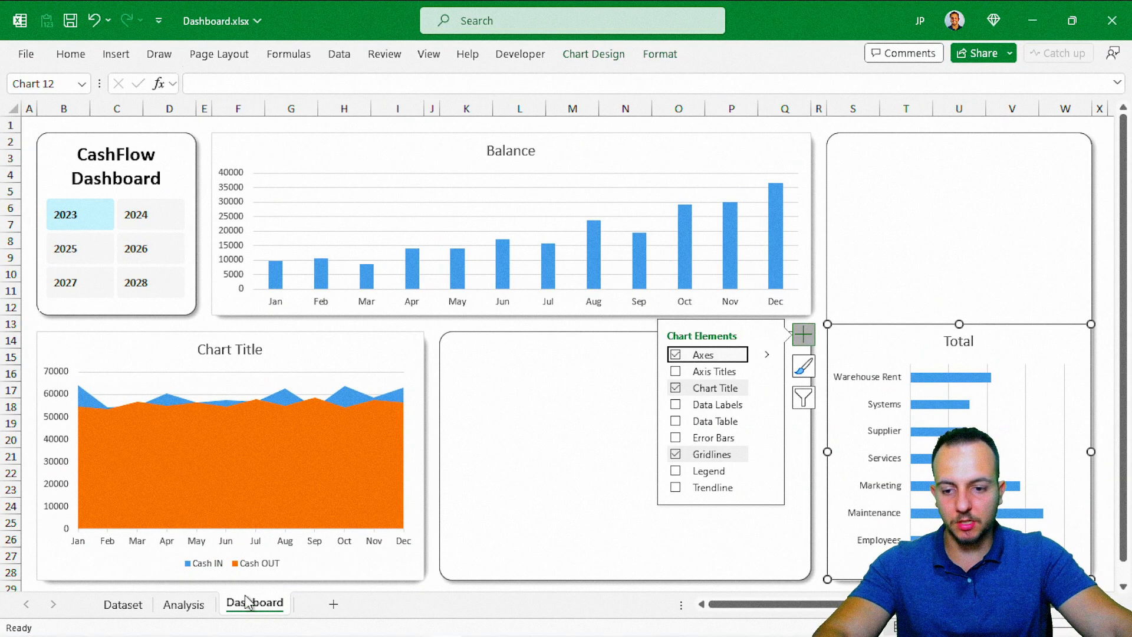
# Cut the Cash in categories bar chart from the Analysis sheet and paste it into the Dashboard sheet at cell R1
pyautogui.click(207, 613)
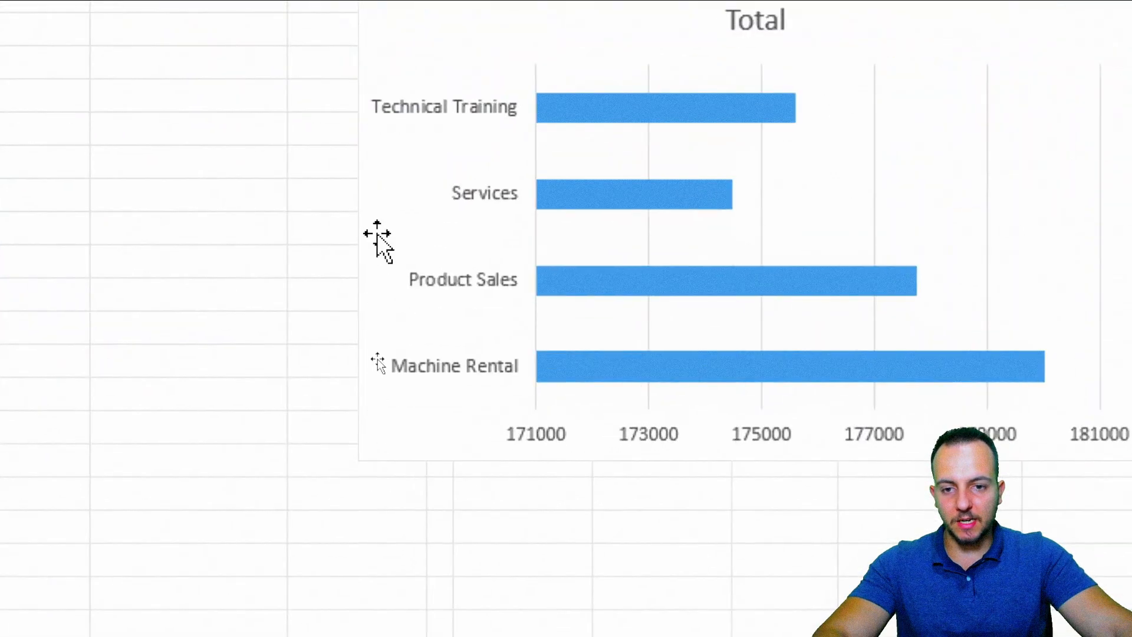
pyautogui.click(378, 234)
pyautogui.rightClick(379, 231)
pyautogui.click(492, 88)
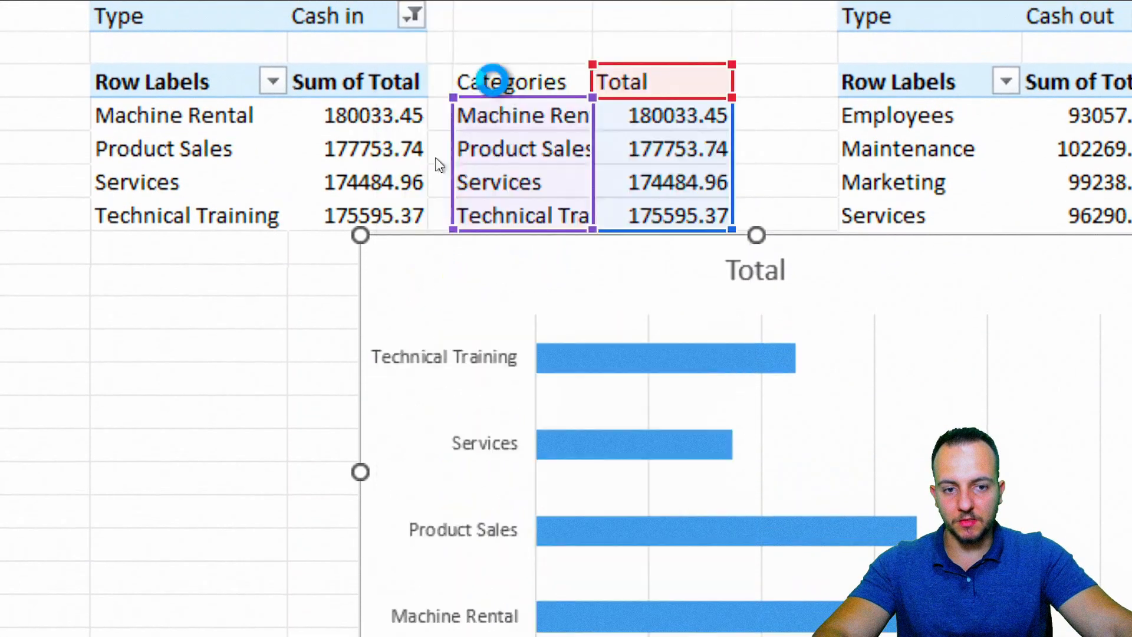
pyautogui.click(253, 604)
pyautogui.hotkey('ctrl', 'v')
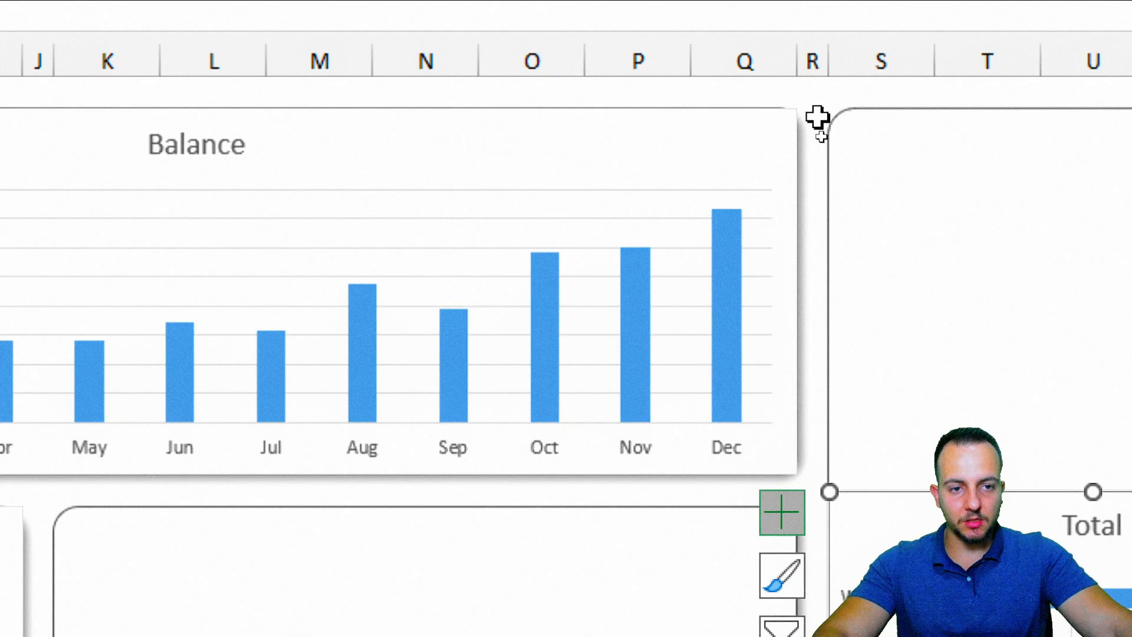
pyautogui.click(814, 93)
pyautogui.rightClick(814, 93)
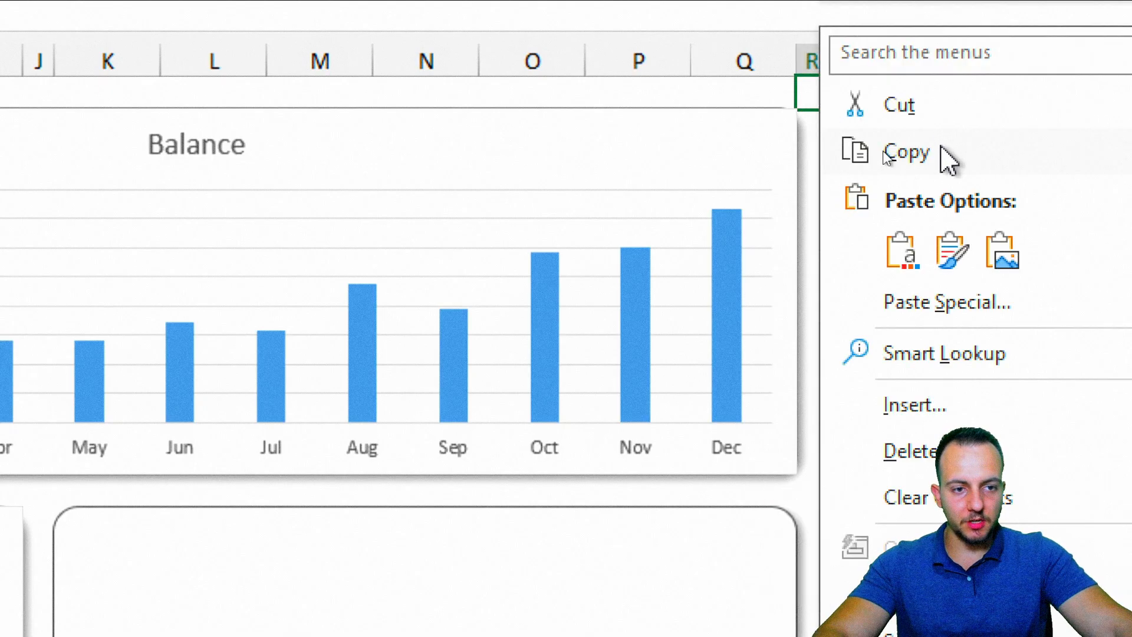
pyautogui.click(900, 251)
# Move and resize the Cash in categories chart to fill the upper half of the tall rounded panel, and deselect it
pyautogui.moveTo(504, 120); pyautogui.dragTo(234, 155)
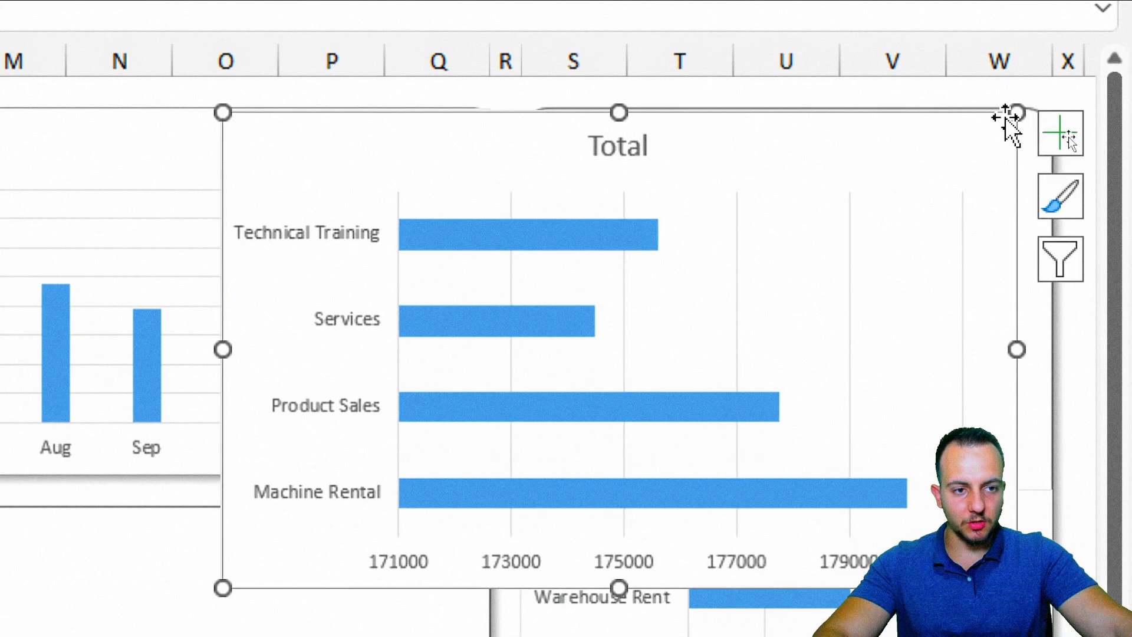
pyautogui.moveTo(1017, 112); pyautogui.dragTo(1051, 111)
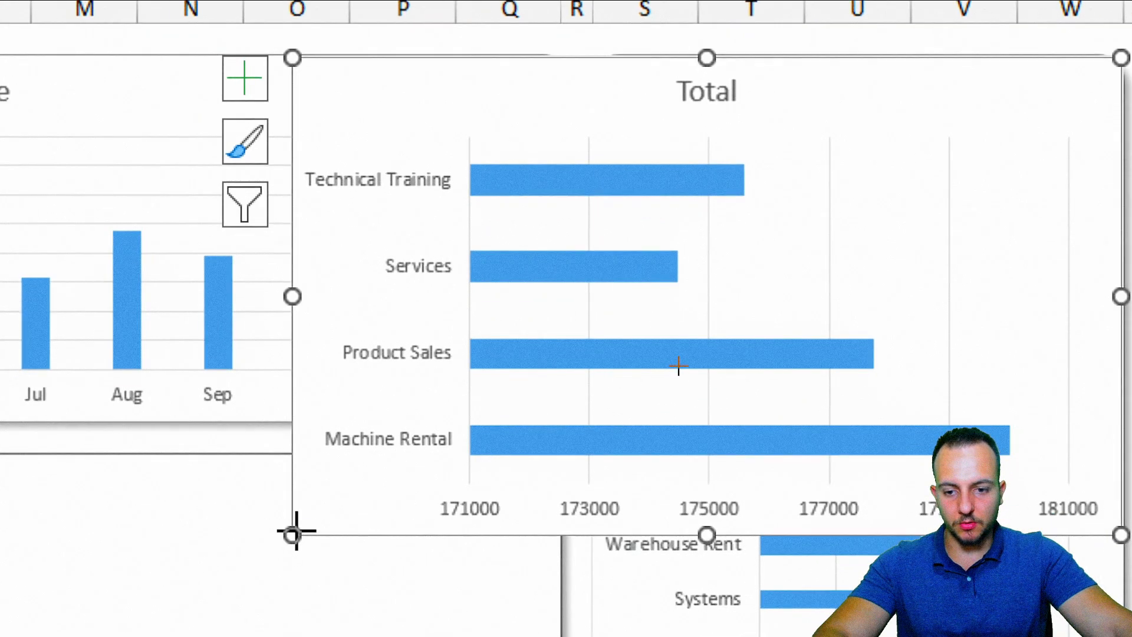
pyautogui.moveTo(295, 531); pyautogui.dragTo(594, 420)
pyautogui.moveTo(858, 421); pyautogui.dragTo(856, 430)
pyautogui.press('Escape')
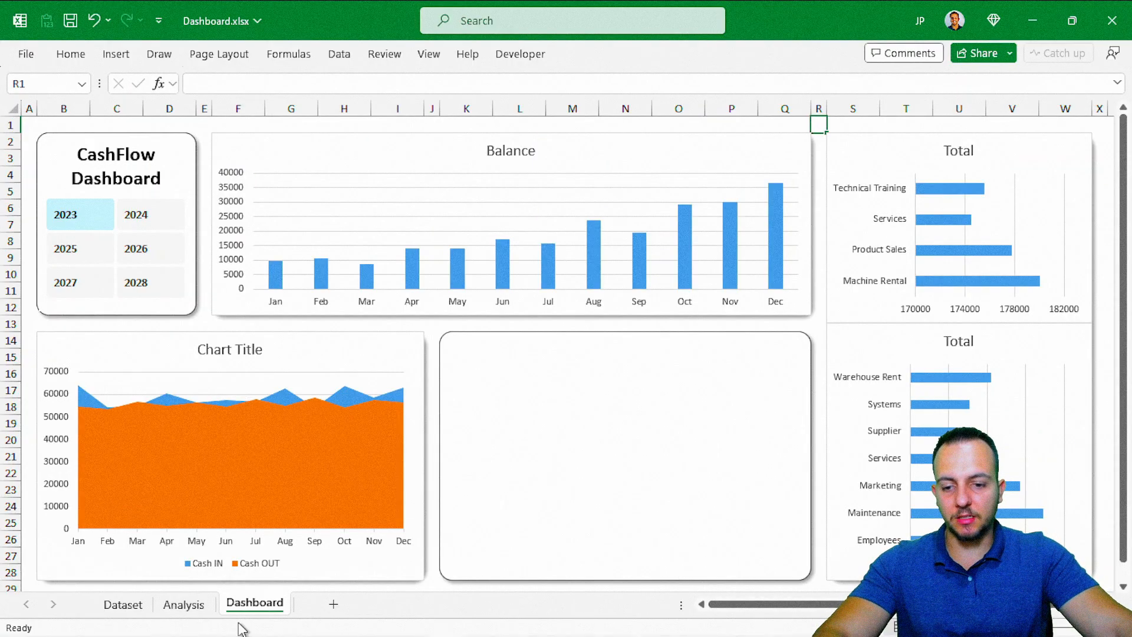
# On the Analysis sheet, widen the States and Total IN columns, Y and Z, to fit their contents
pyautogui.click(183, 604)
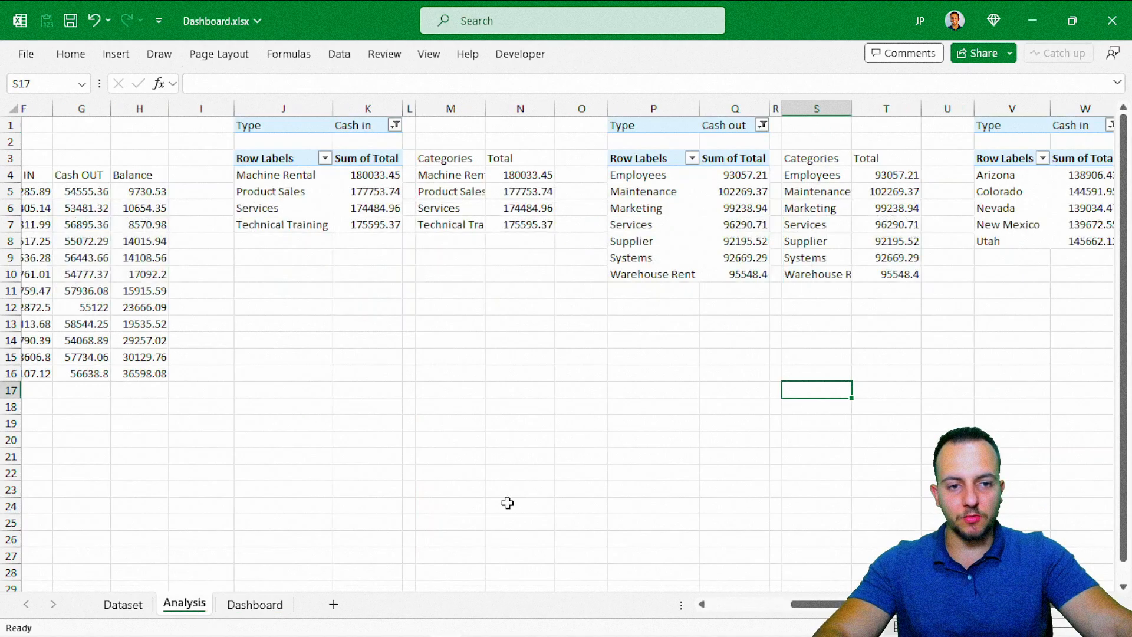
pyautogui.hscroll(6, 507, 502)
pyautogui.hscroll(-1, 322, 442)
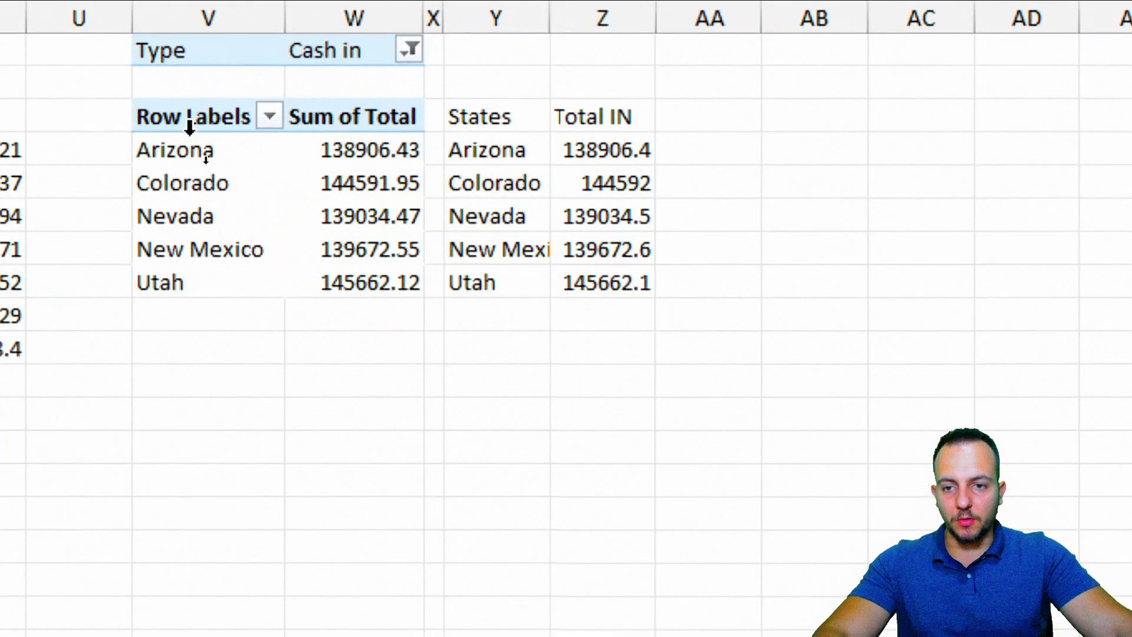
pyautogui.moveTo(207, 159); pyautogui.dragTo(313, 236)
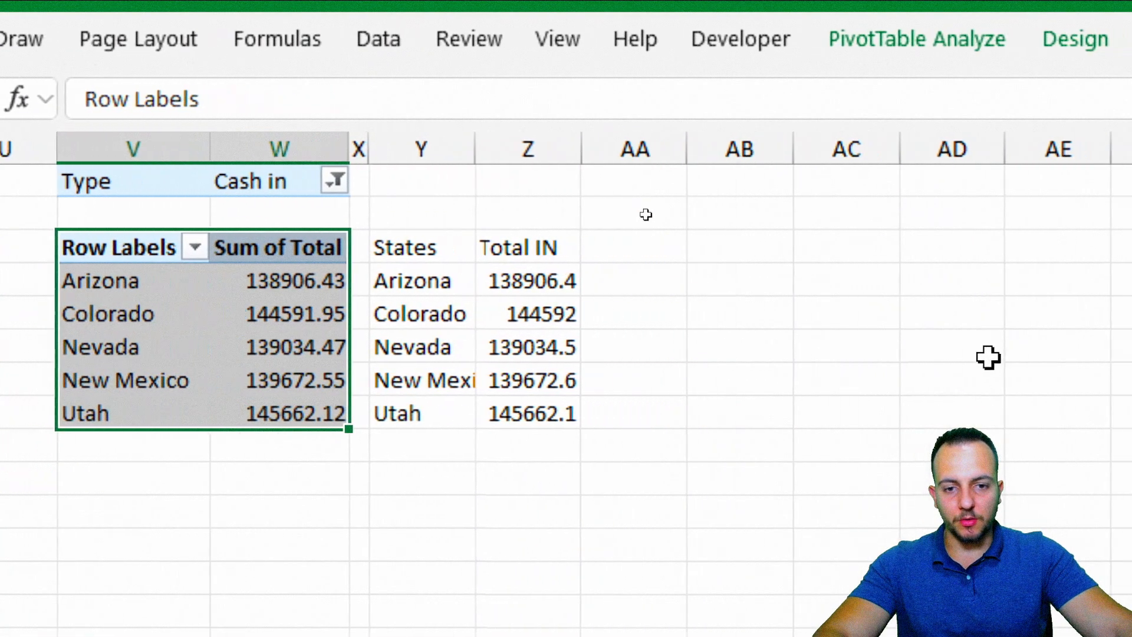
pyautogui.moveTo(417, 182); pyautogui.dragTo(488, 331)
pyautogui.moveTo(442, 81); pyautogui.dragTo(500, 81)
pyautogui.doubleClick(500, 85)
# Insert a filled map chart from the States and Total IN table in Y3:Z8
pyautogui.moveTo(442, 184); pyautogui.dragTo(510, 352)
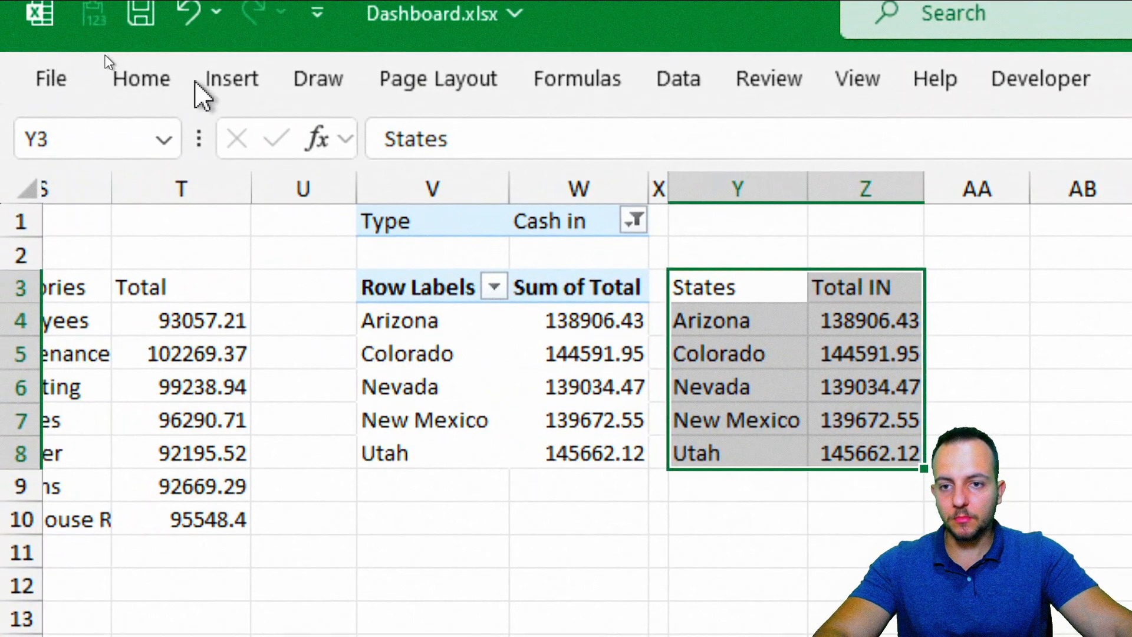
pyautogui.click(231, 54)
pyautogui.click(860, 201)
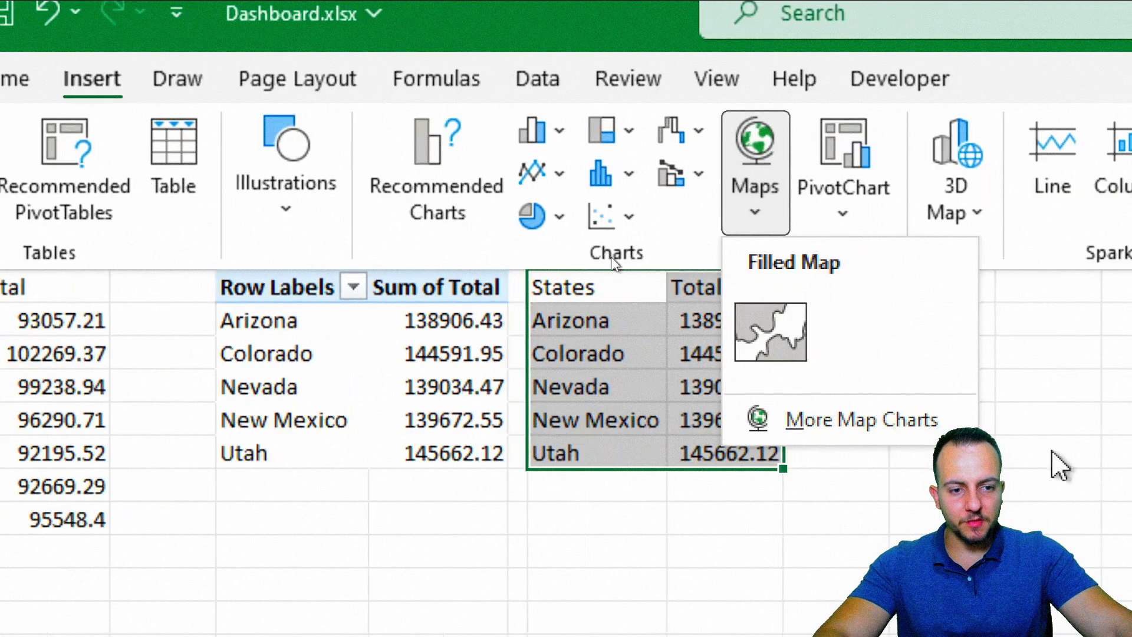
pyautogui.click(843, 333)
pyautogui.click(945, 263)
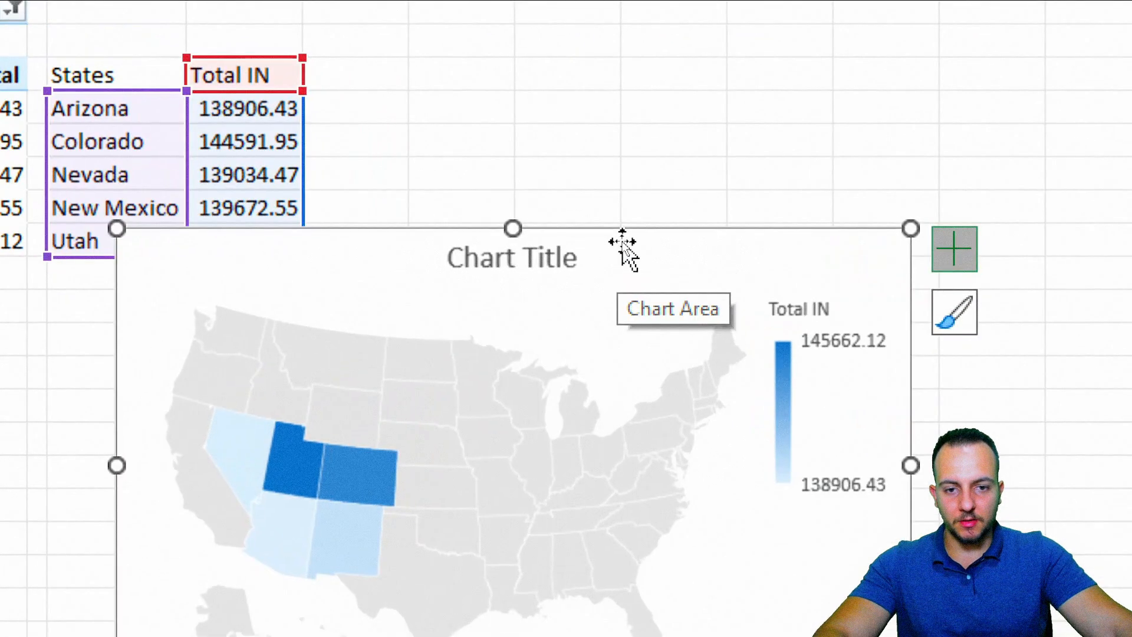
# Cut the filled map chart and paste it into the Dashboard sheet at cell J13
pyautogui.rightClick(622, 244)
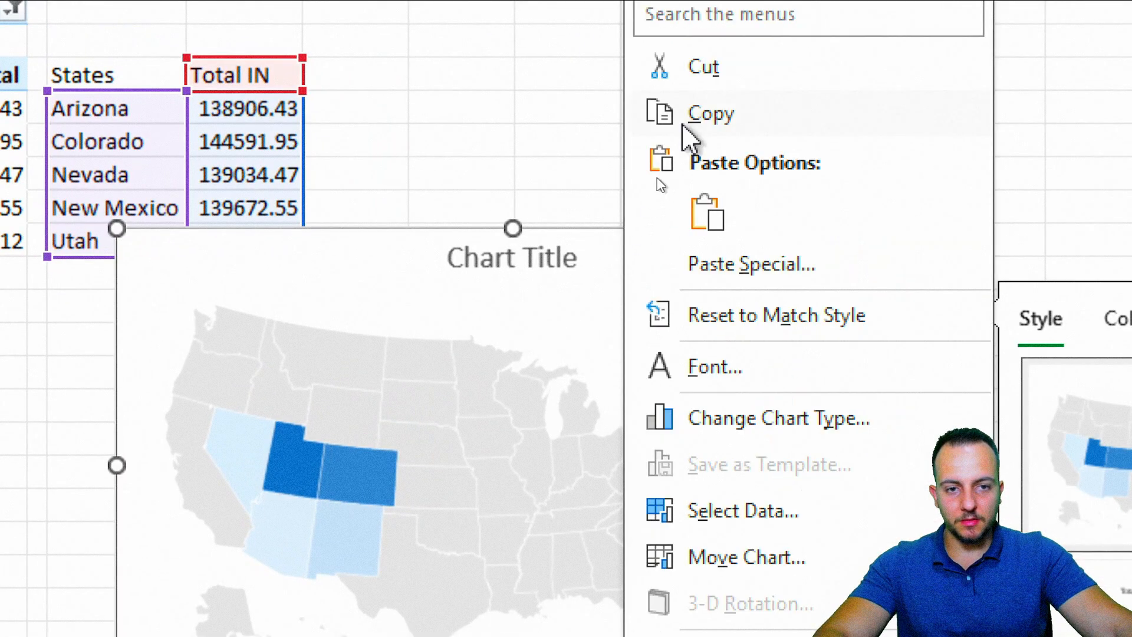
pyautogui.click(703, 66)
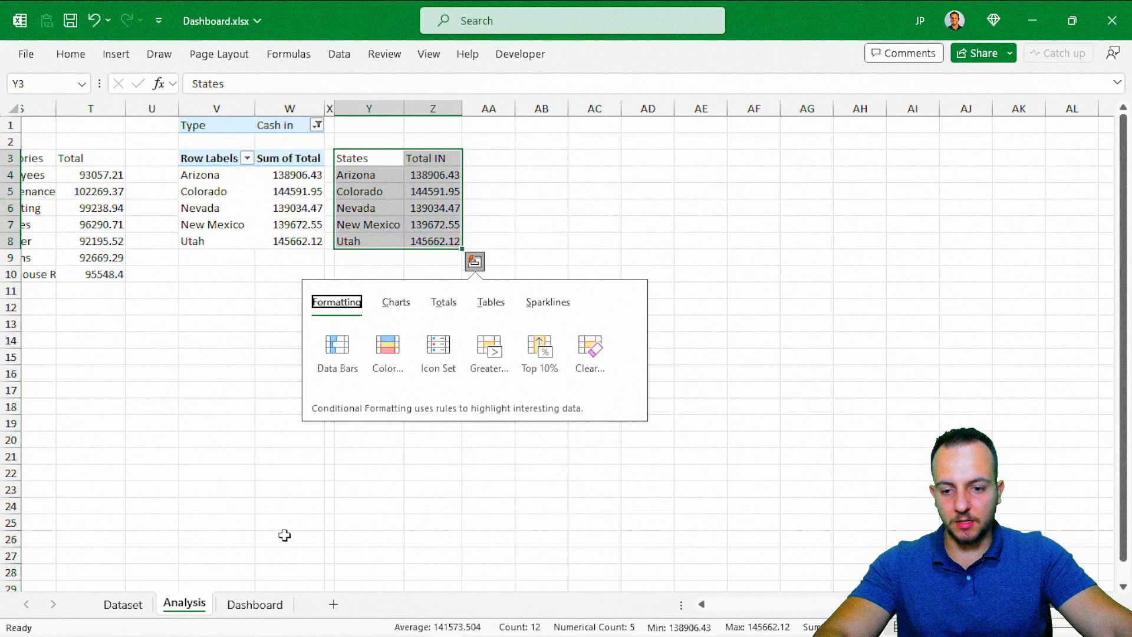
pyautogui.click(256, 609)
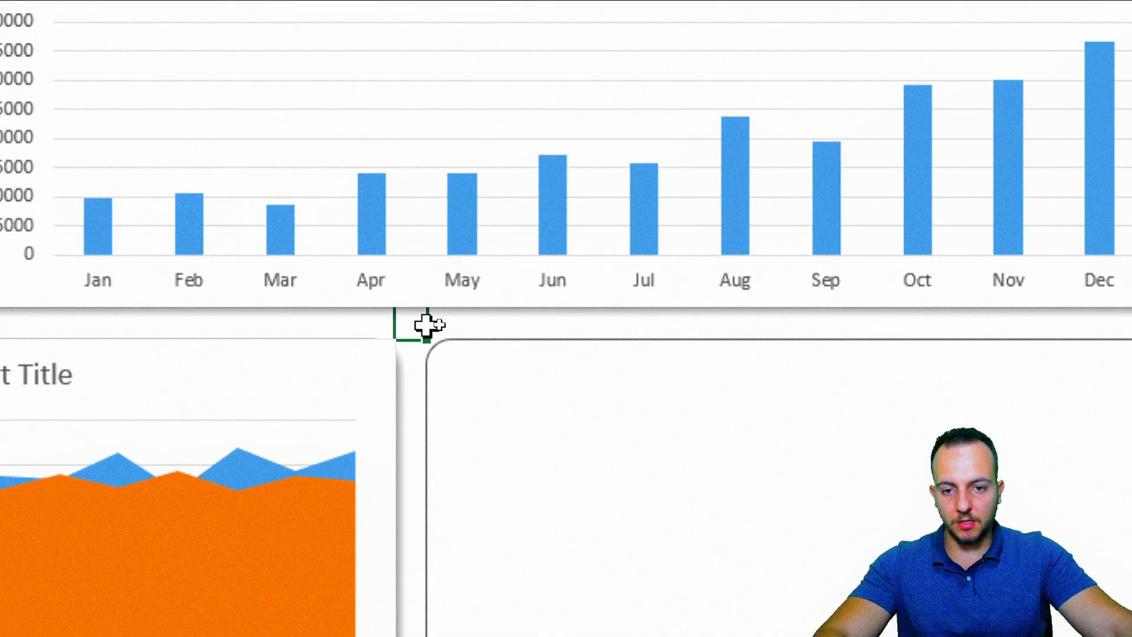
pyautogui.rightClick(429, 324)
pyautogui.click(510, 81)
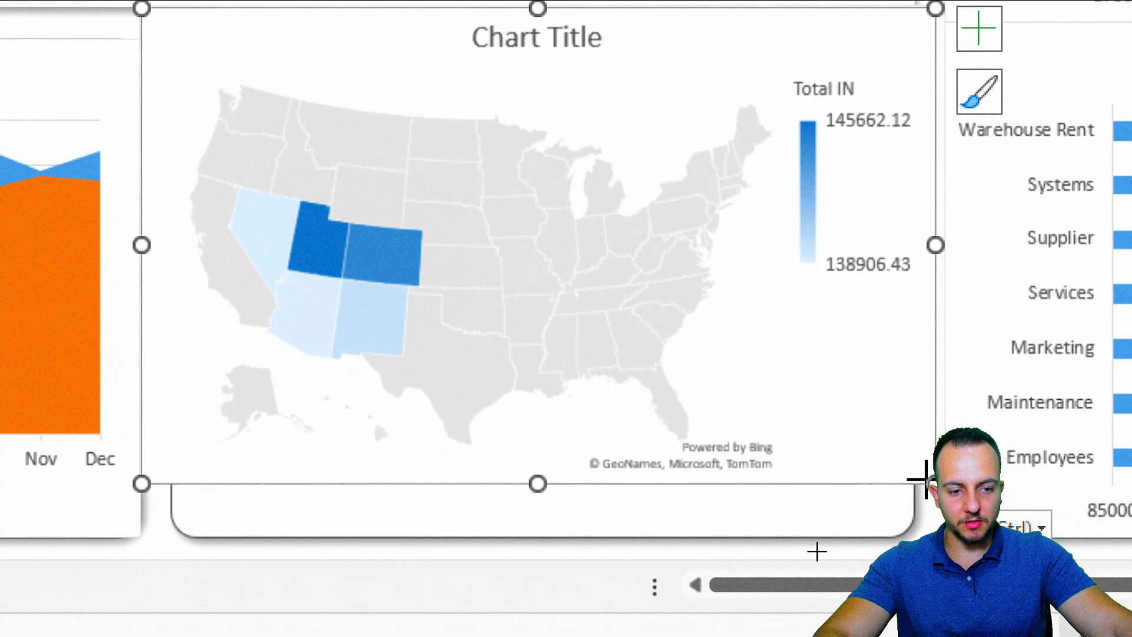
# Resize the map chart to fit inside the rounded panel below the Balance chart, deselect it, and save the workbook
pyautogui.moveTo(925, 479)
pyautogui.mouseDown()
pyautogui.moveTo(879, 543)
pyautogui.moveTo(910, 501)
pyautogui.moveTo(912, 463)
pyautogui.mouseUp()
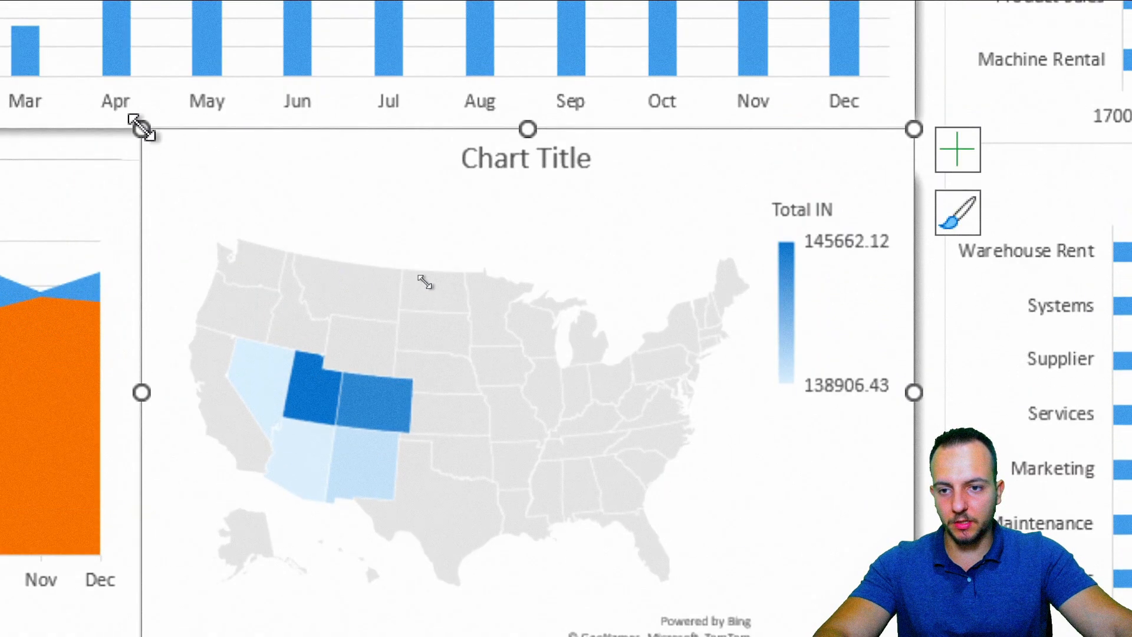
pyautogui.moveTo(142, 126); pyautogui.dragTo(173, 161)
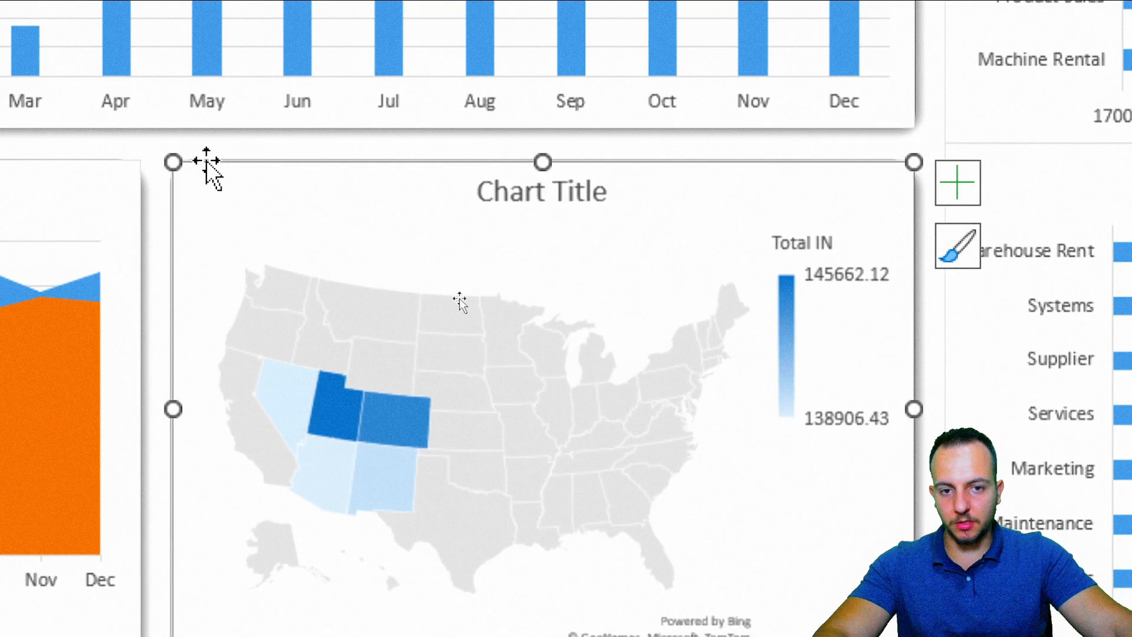
pyautogui.press('Escape')
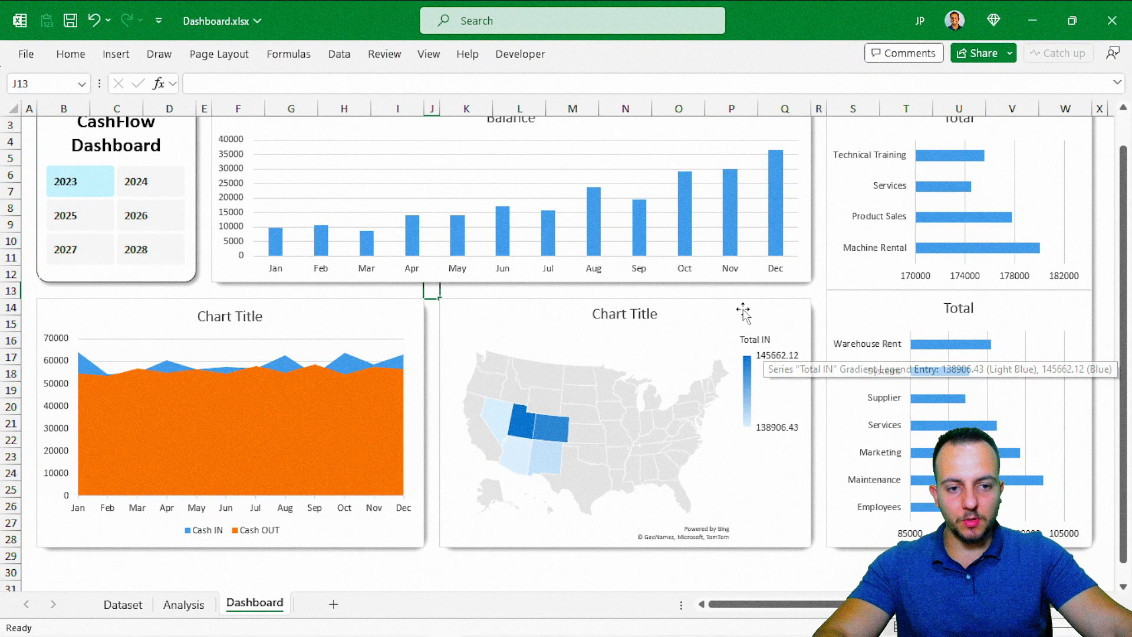
pyautogui.scroll(1, 715, 318)
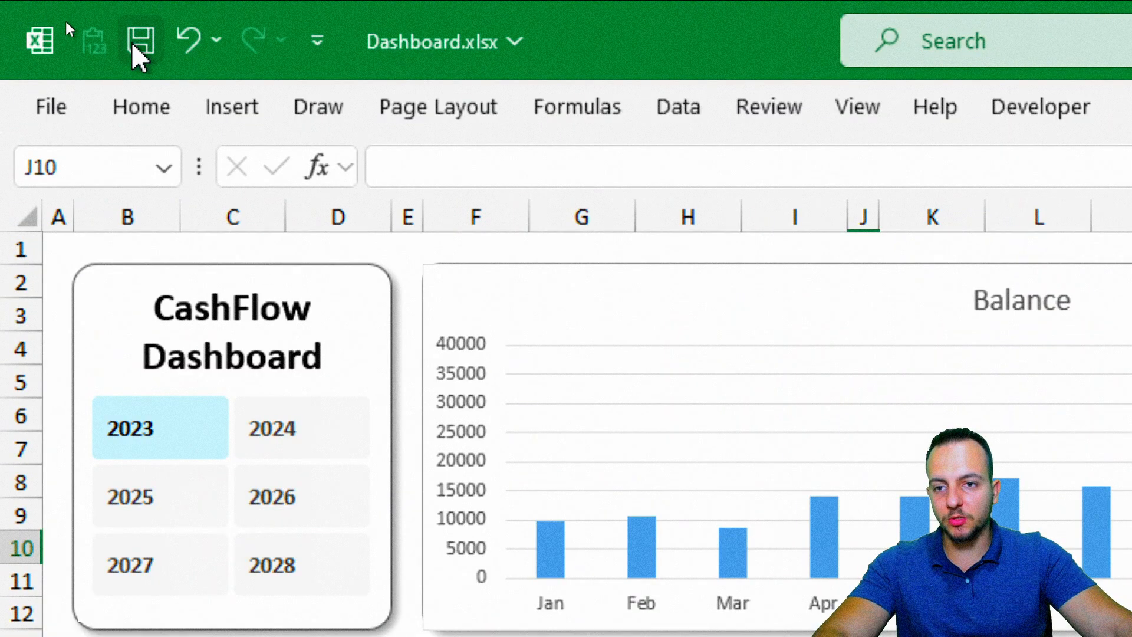
pyautogui.click(133, 43)
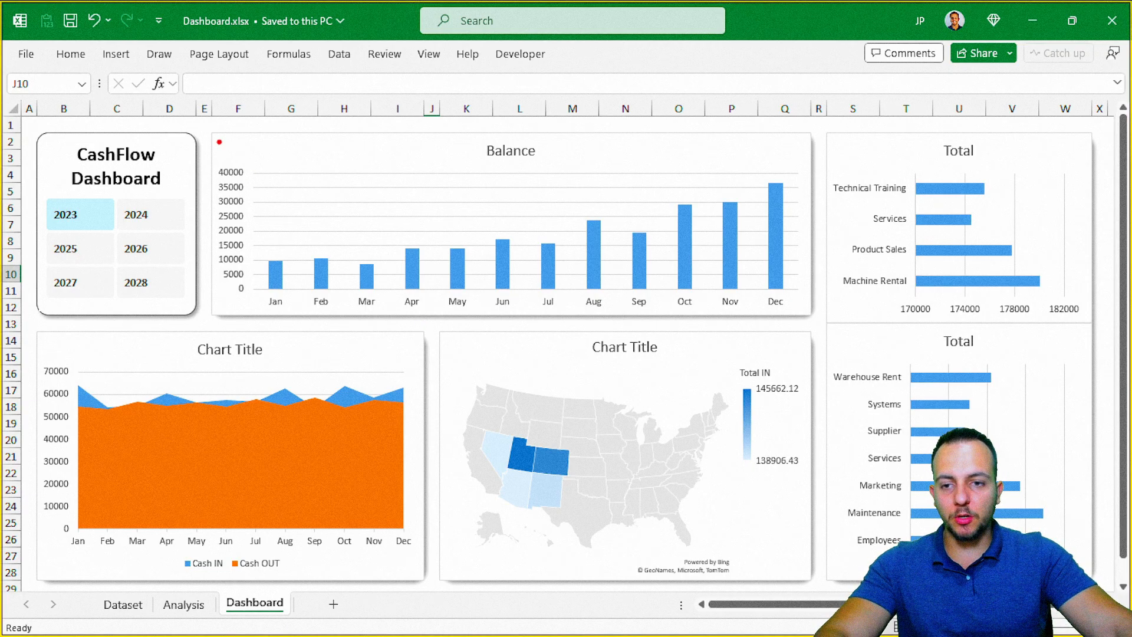
# Remove the outline and fill from the Balance chart so the rounded panel behind it shows, and deselect the chart
pyautogui.moveTo(238, 135); pyautogui.dragTo(812, 317)
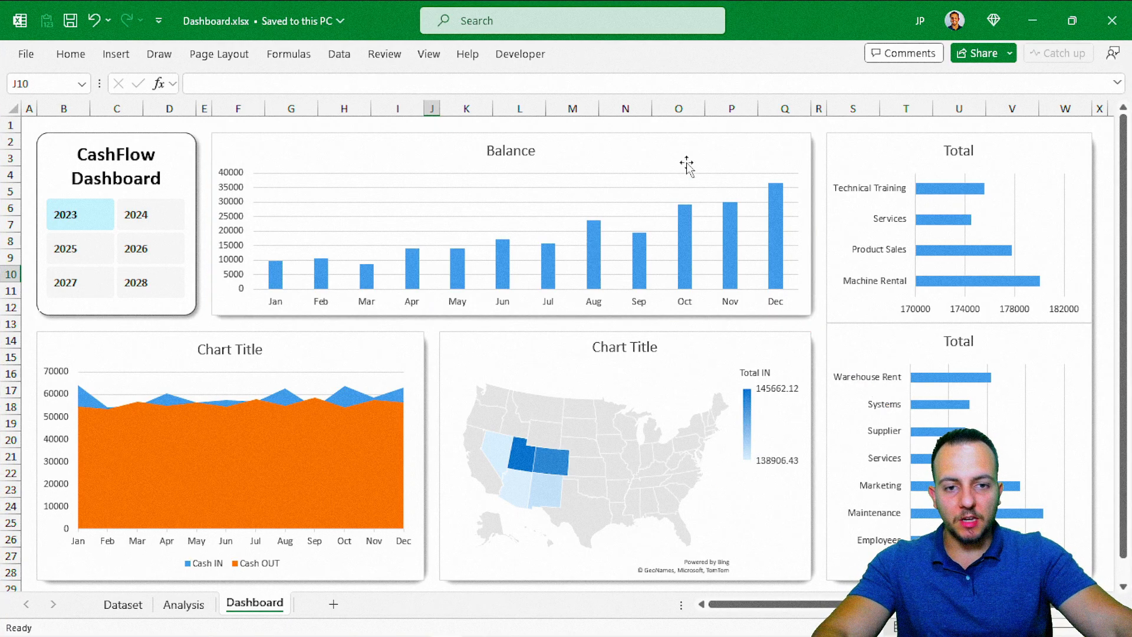
pyautogui.click(643, 148)
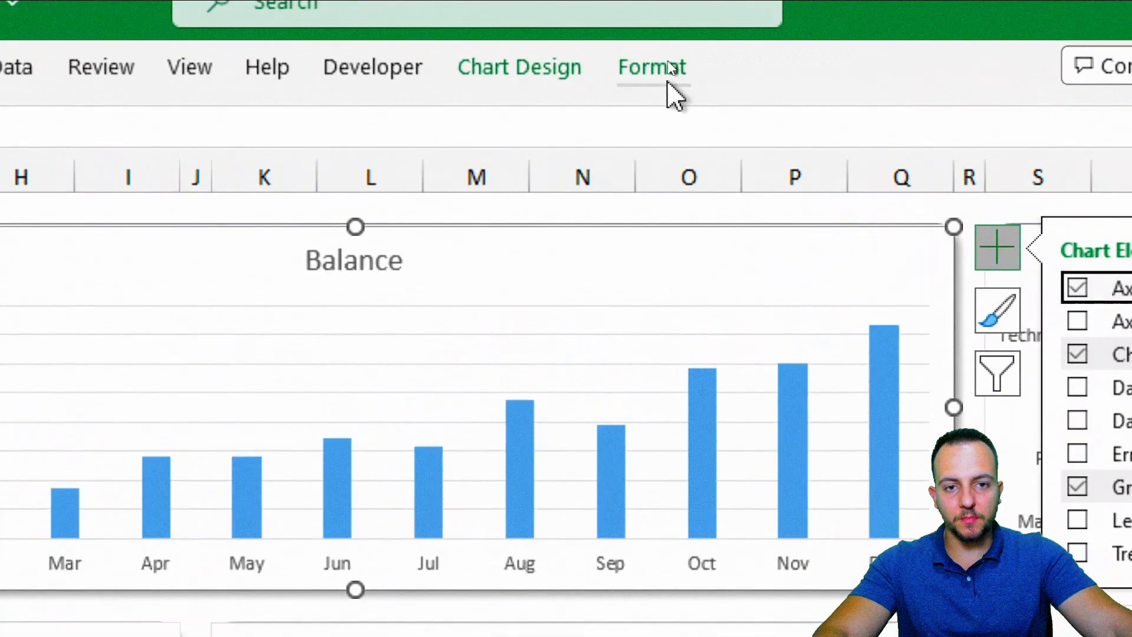
pyautogui.click(663, 57)
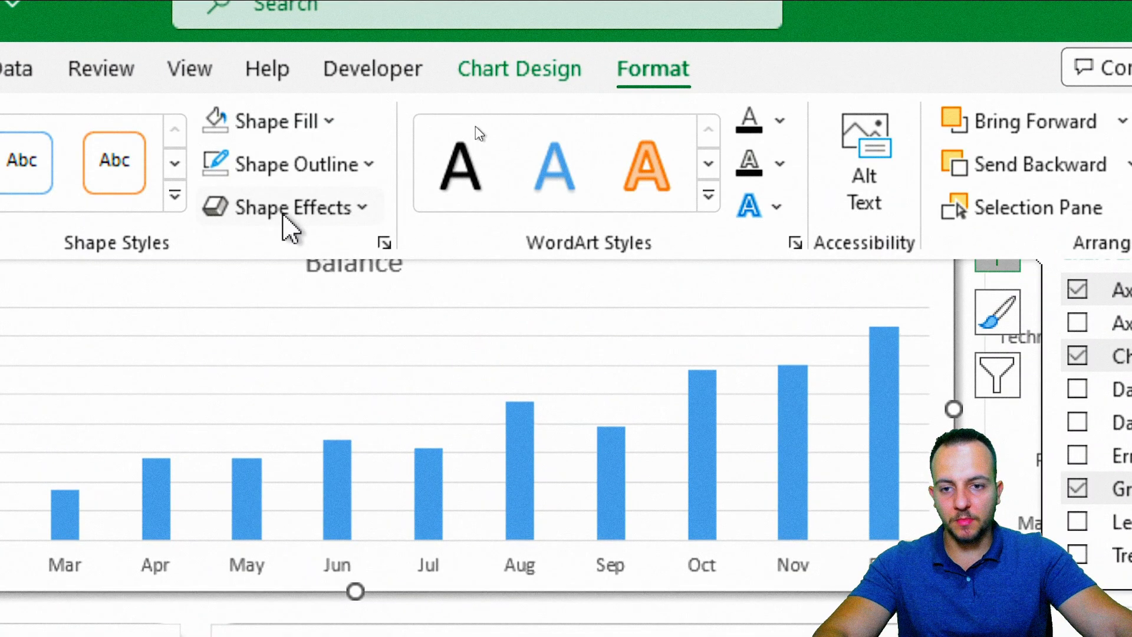
pyautogui.click(318, 168)
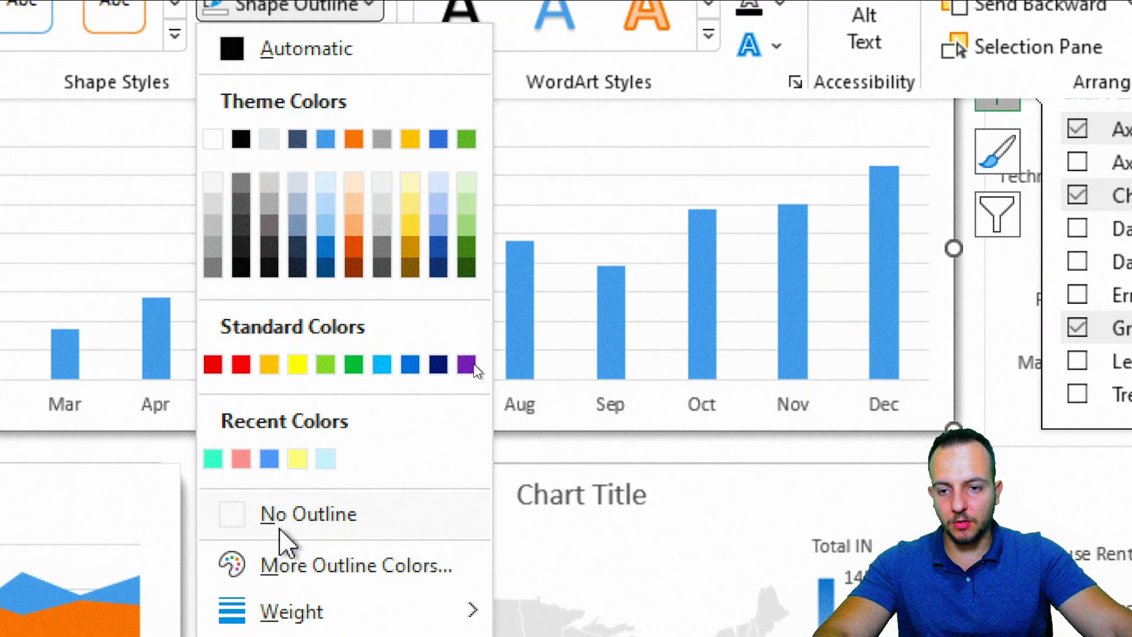
pyautogui.click(281, 530)
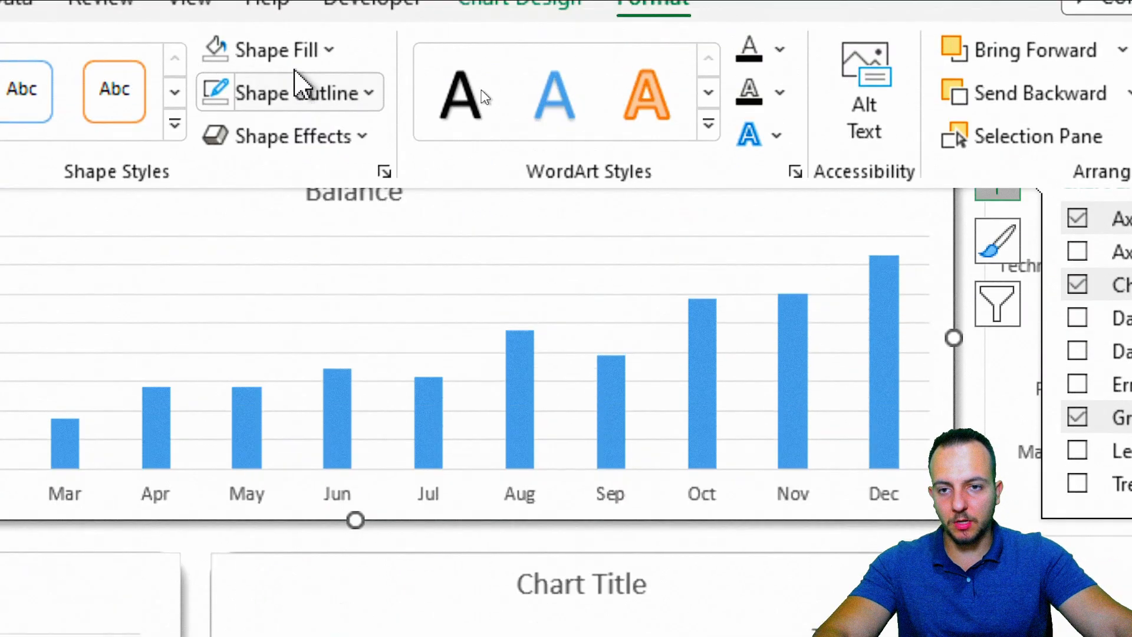
pyautogui.click(299, 96)
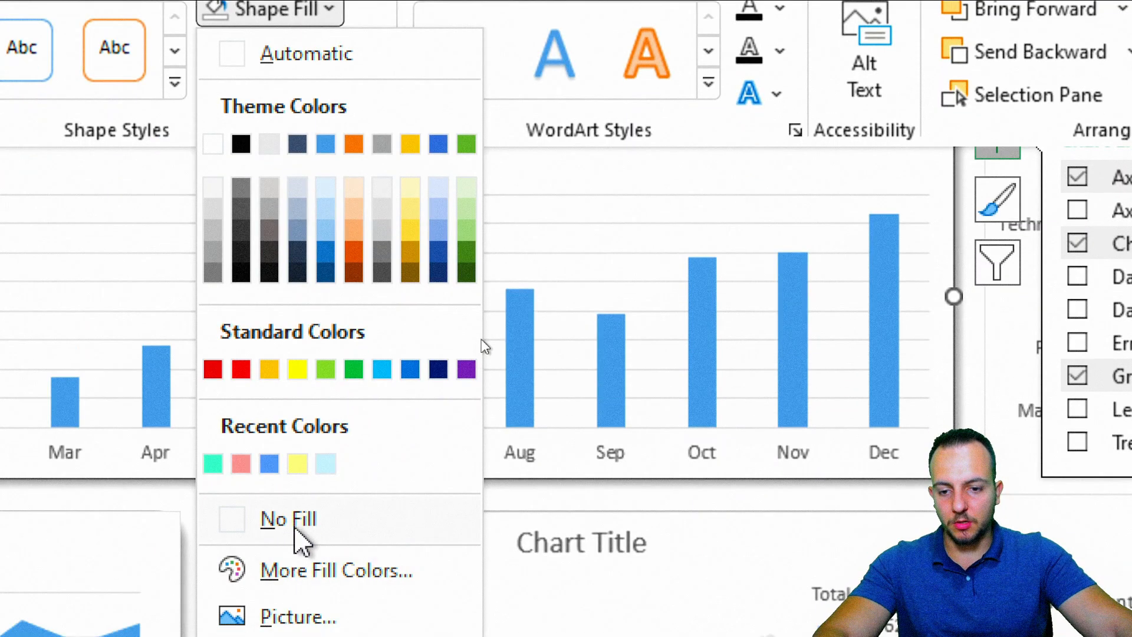
pyautogui.click(295, 528)
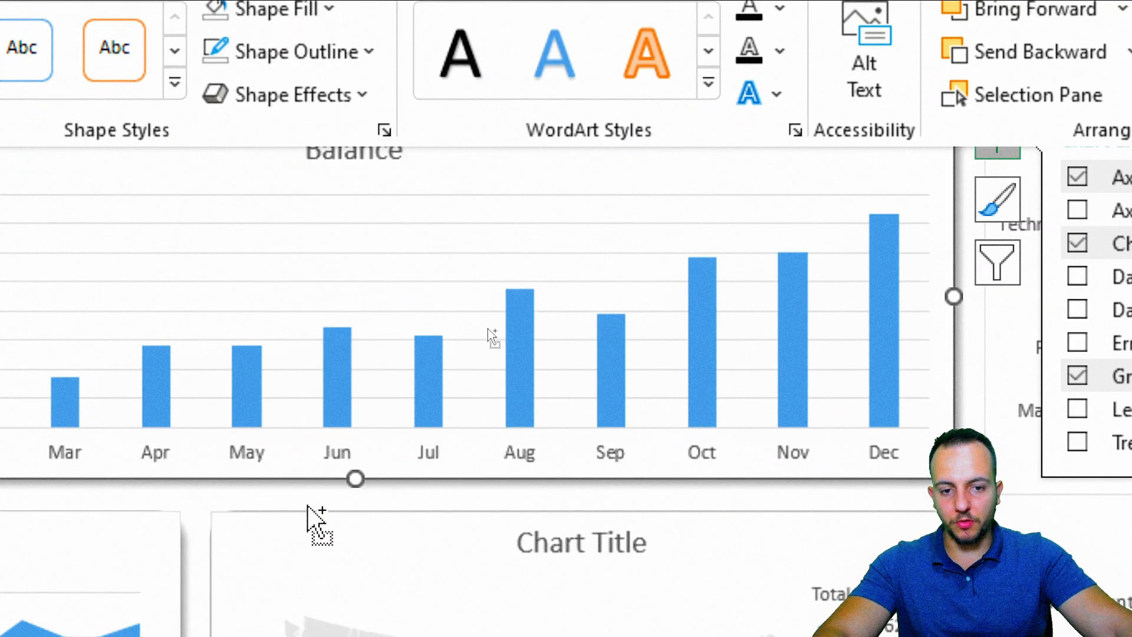
pyautogui.press('Escape')
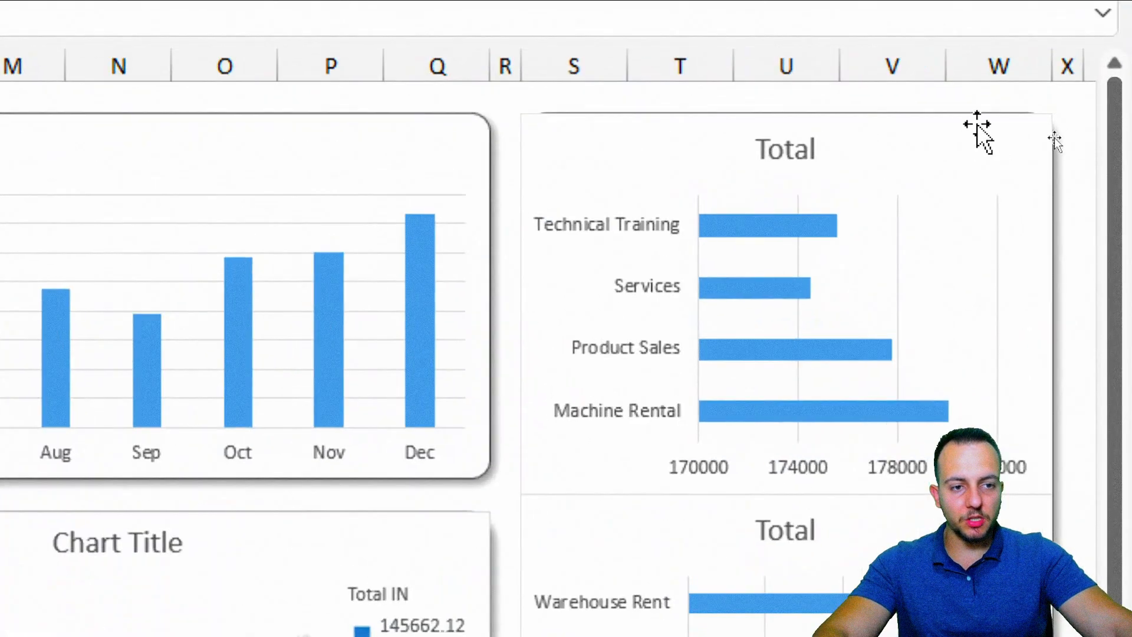
# Remove the outline and fill from the upper Total bar chart, and select the lower Total bar chart
pyautogui.click(1054, 140)
pyautogui.click(661, 53)
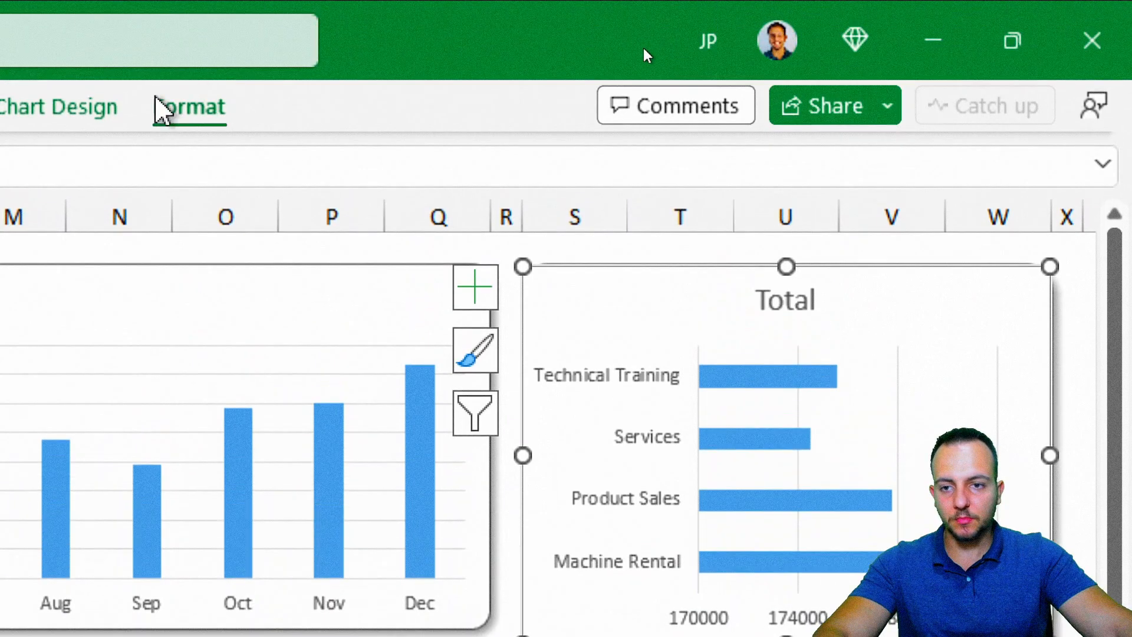
pyautogui.click(248, 200)
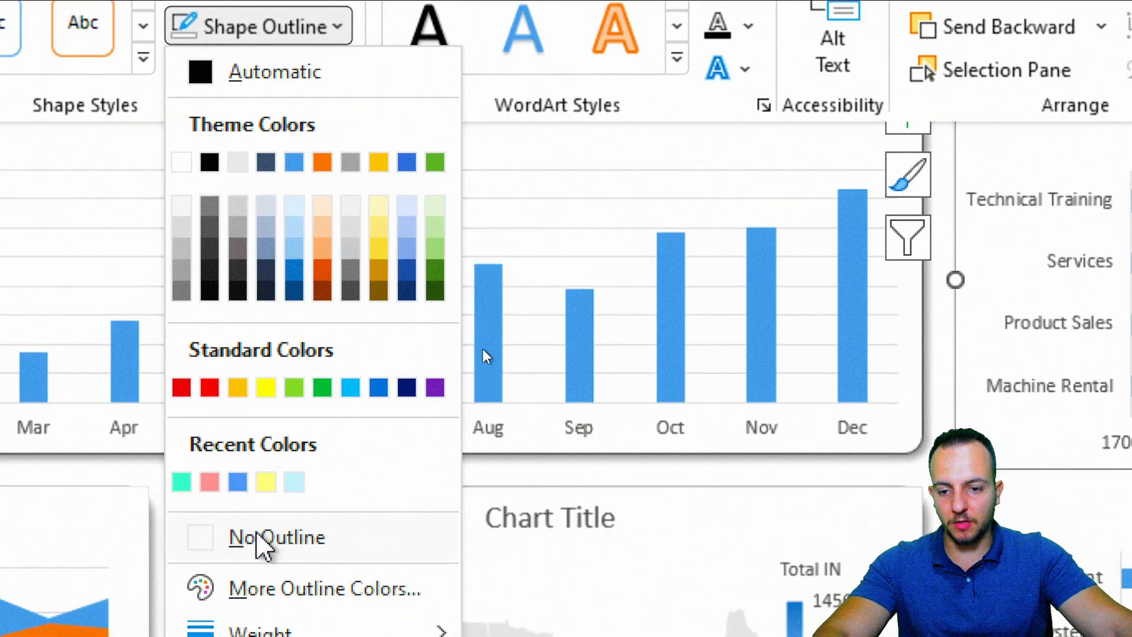
pyautogui.click(250, 557)
pyautogui.click(265, 76)
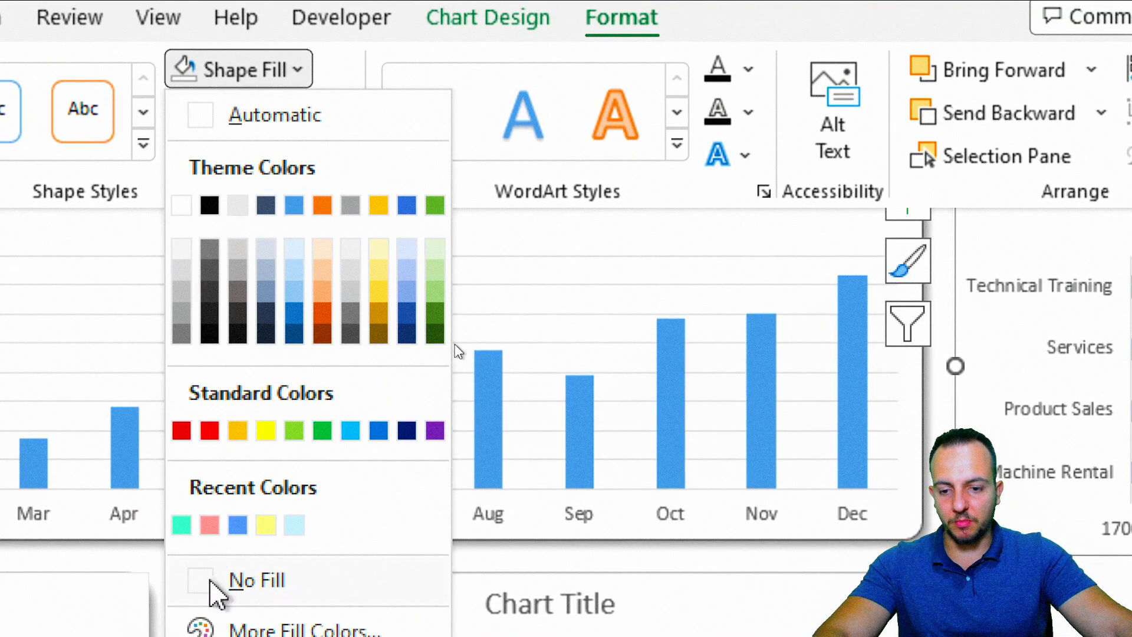
pyautogui.click(265, 581)
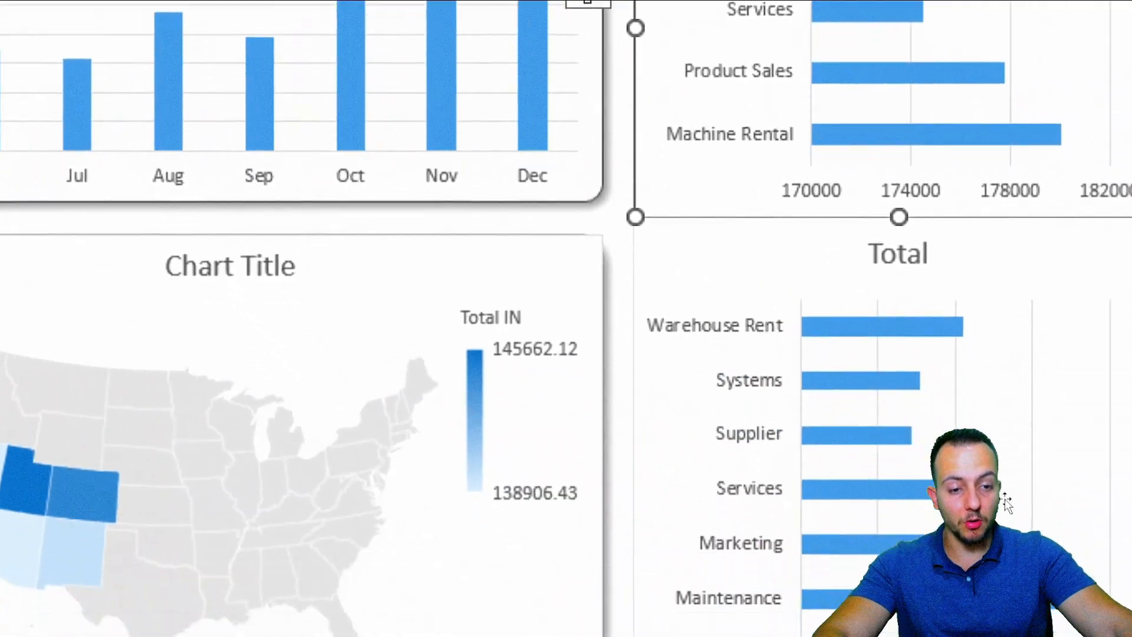
pyautogui.click(668, 233)
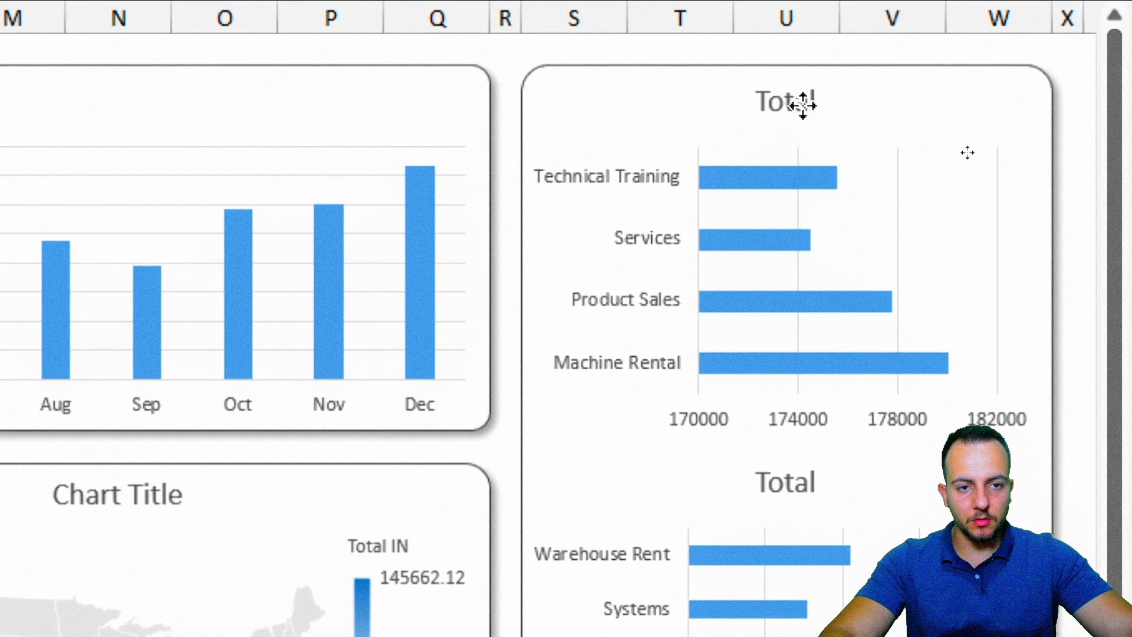
# Change the title of the upper category bar chart to "Cash In"
pyautogui.click(803, 106)
pyautogui.click(802, 106)
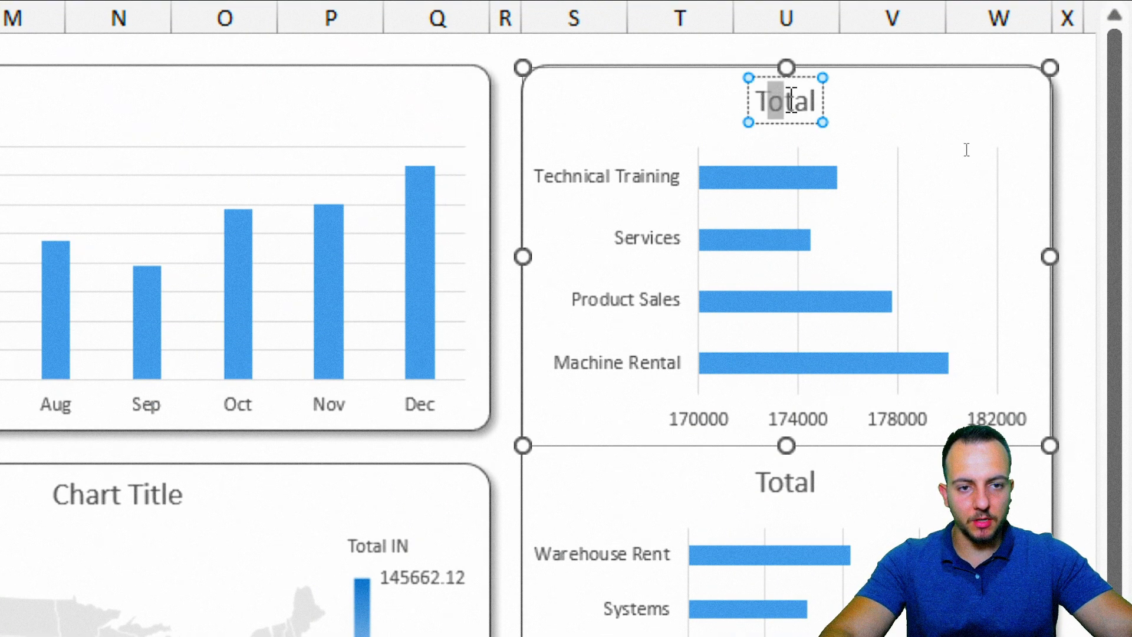
pyautogui.moveTo(967, 150); pyautogui.dragTo(994, 152)
pyautogui.press('BackSpace')
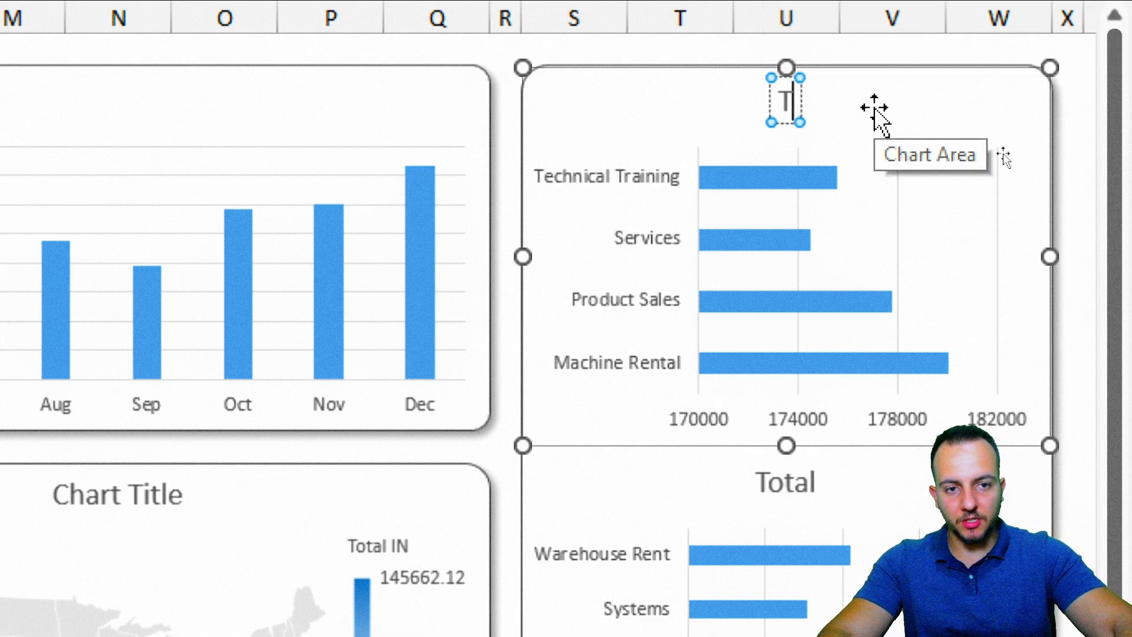
pyautogui.write('Cash')
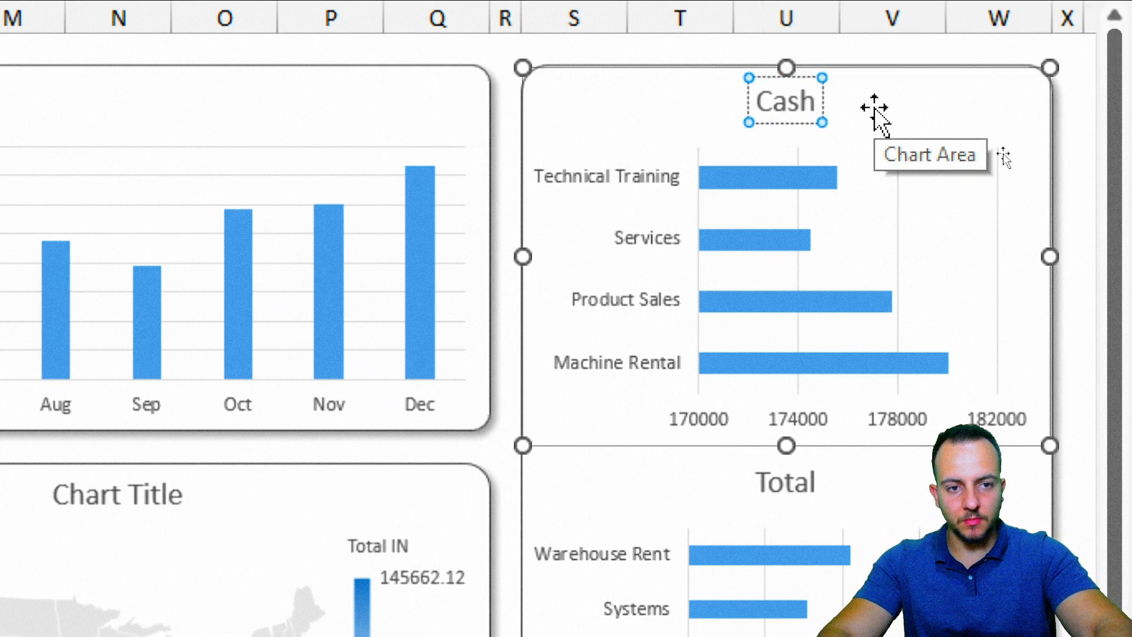
pyautogui.write(' In')
# Change the title of the lower category bar chart to "Cash Out"
pyautogui.scroll(-5, 808, 576)
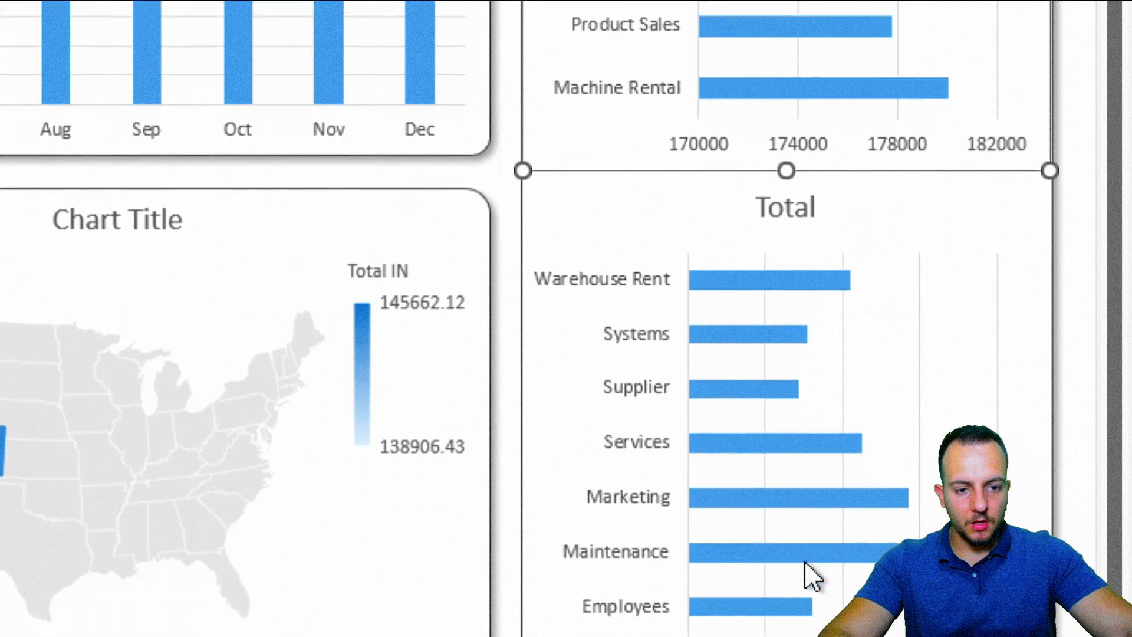
pyautogui.click(777, 118)
pyautogui.doubleClick(762, 118)
pyautogui.write('Cash Ou')
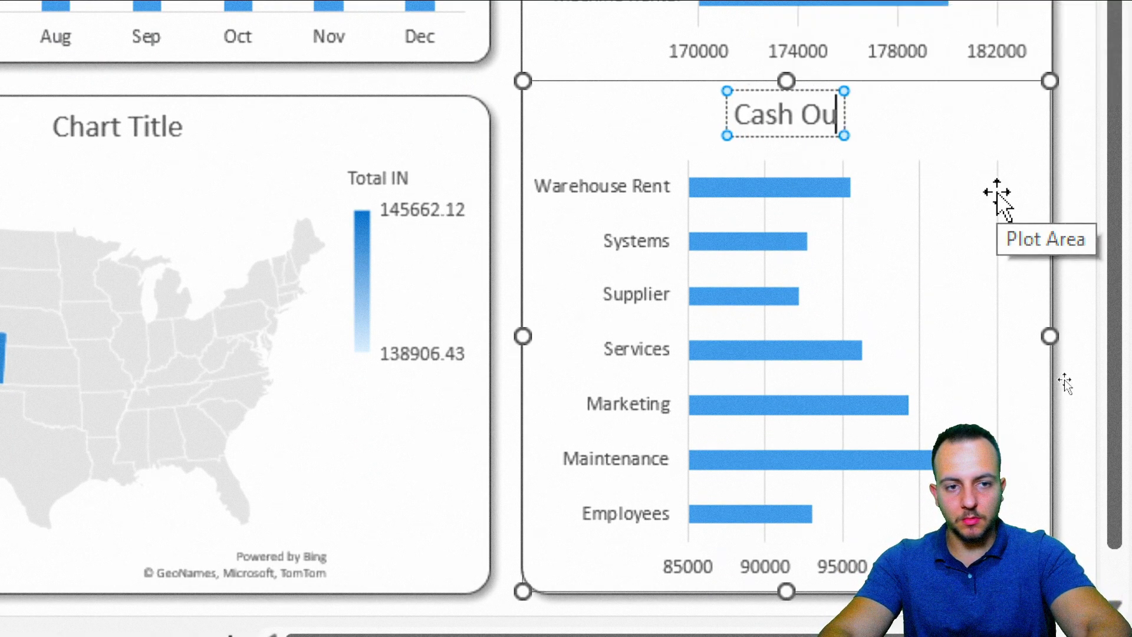
pyautogui.write('t')
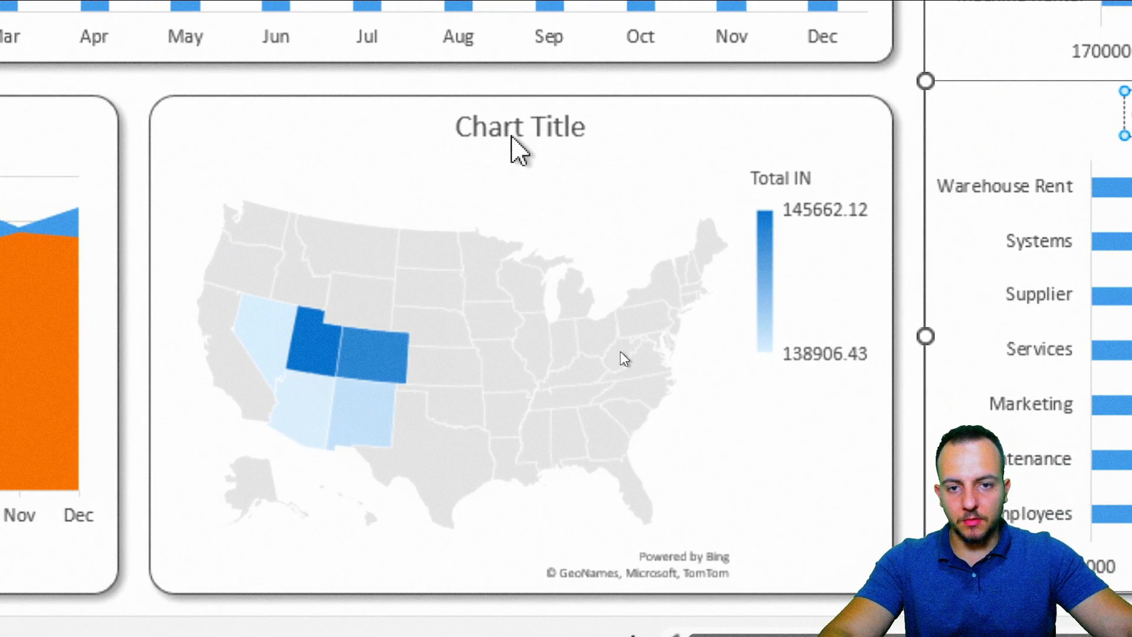
# Replace the map chart's placeholder title with "Cash In per State"
pyautogui.click(501, 132)
pyautogui.moveTo(463, 126); pyautogui.dragTo(587, 126)
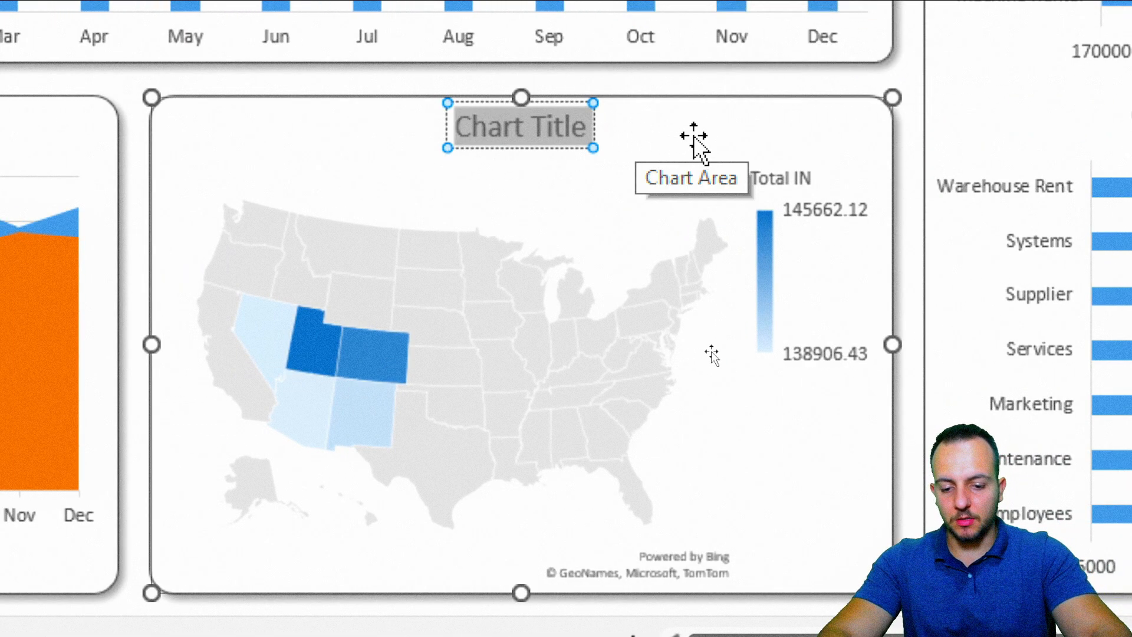
pyautogui.write('Cash in')
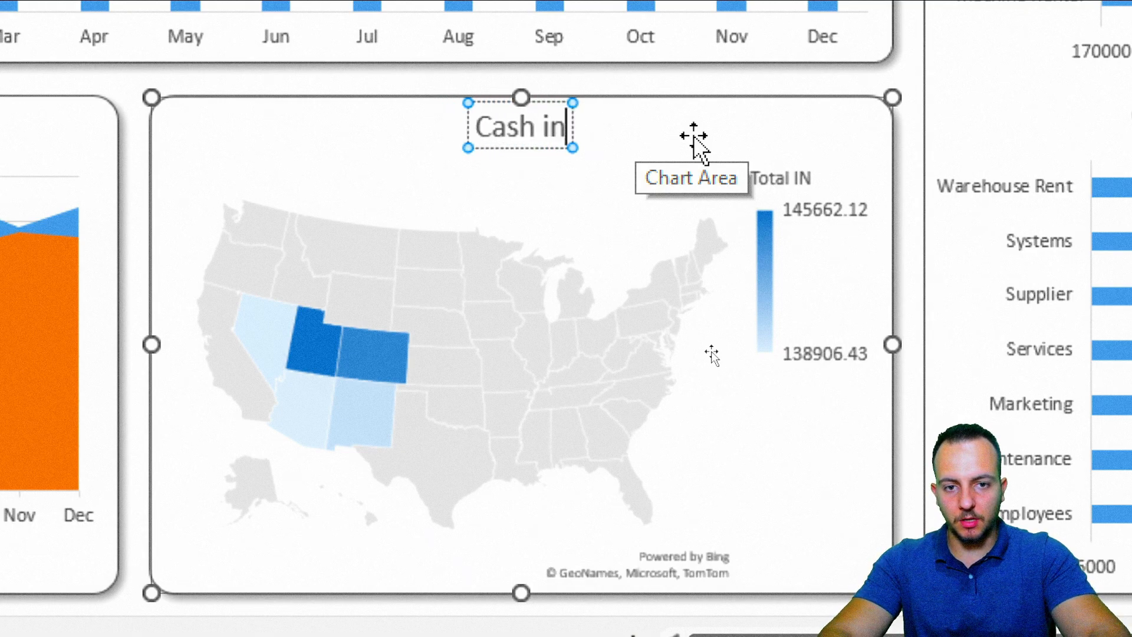
pyautogui.press('BackSpace')
pyautogui.press('BackSpace')
pyautogui.press('BackSpace')
pyautogui.write('In Per')
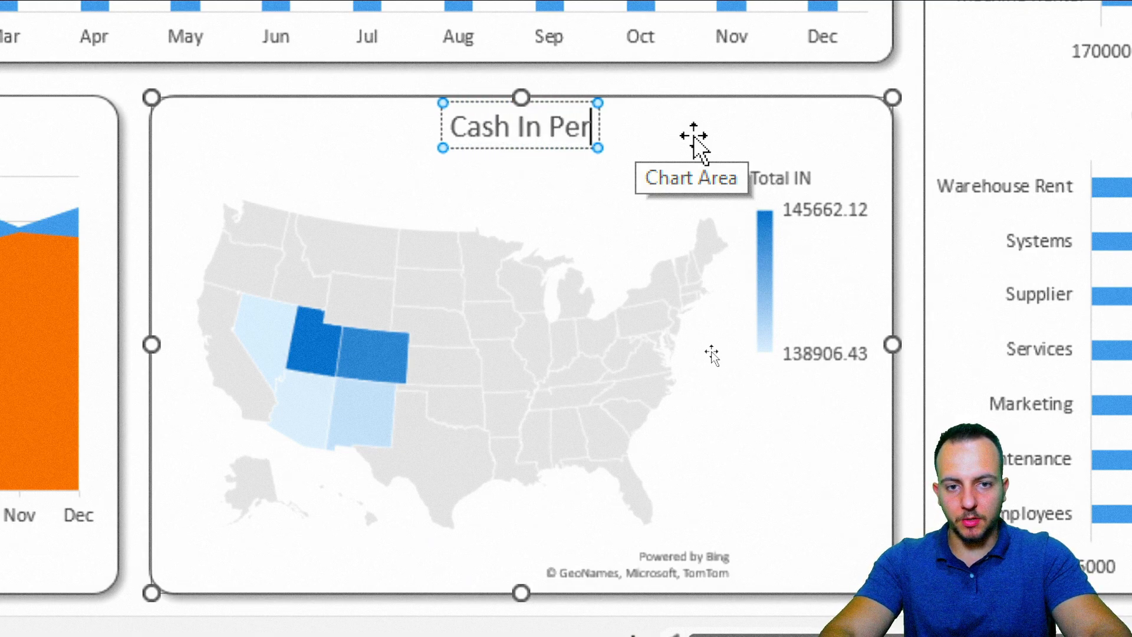
pyautogui.press('BackSpace')
pyautogui.press('BackSpace')
pyautogui.press('BackSpace')
pyautogui.write('per S')
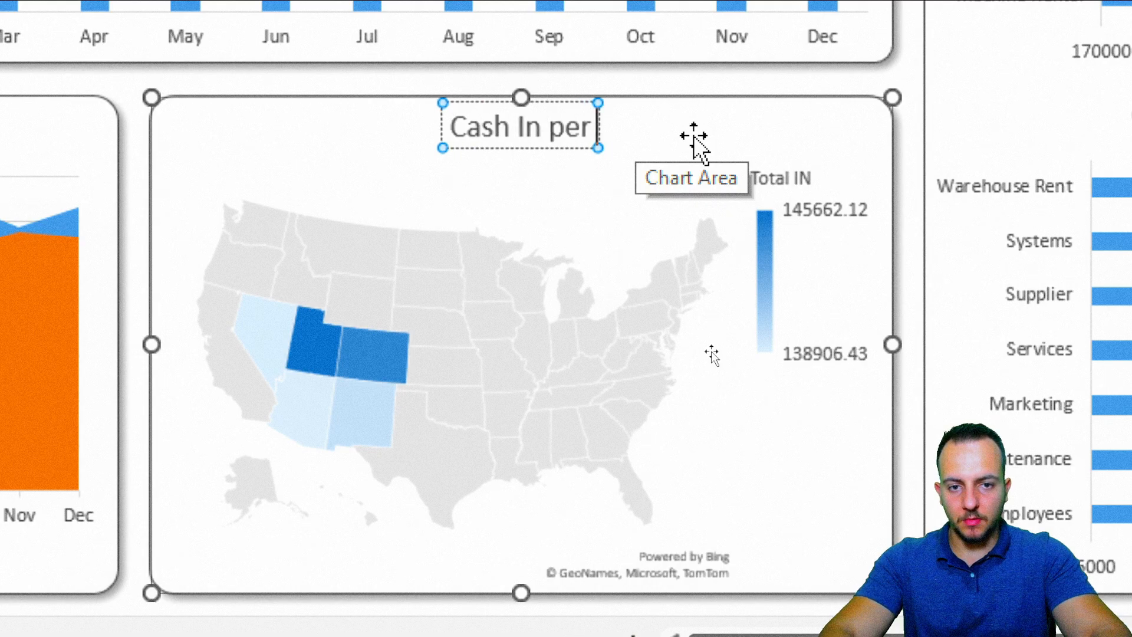
pyautogui.write('tate')
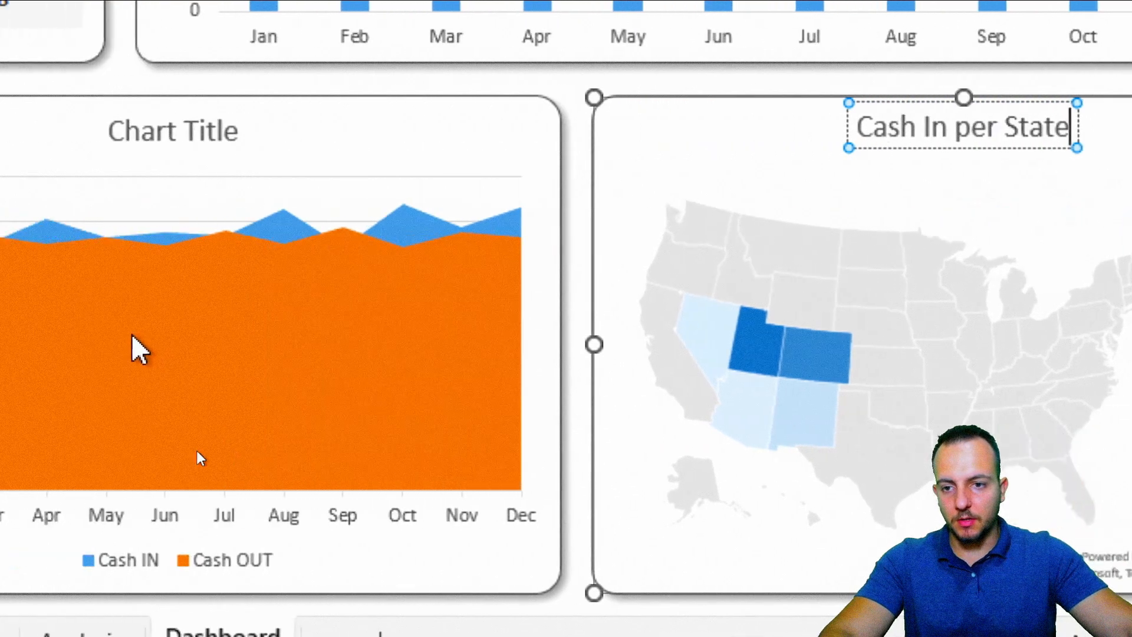
# Replace the area chart's placeholder title with "Cash In vs Cash Out"
pyautogui.click(373, 127)
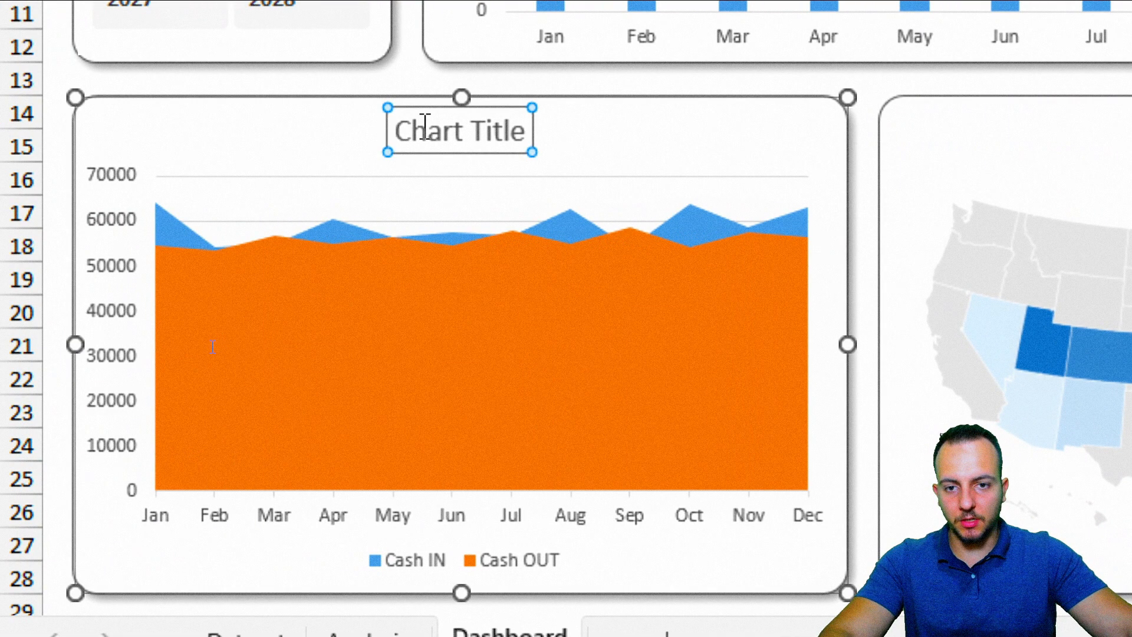
pyautogui.moveTo(396, 131); pyautogui.dragTo(526, 132)
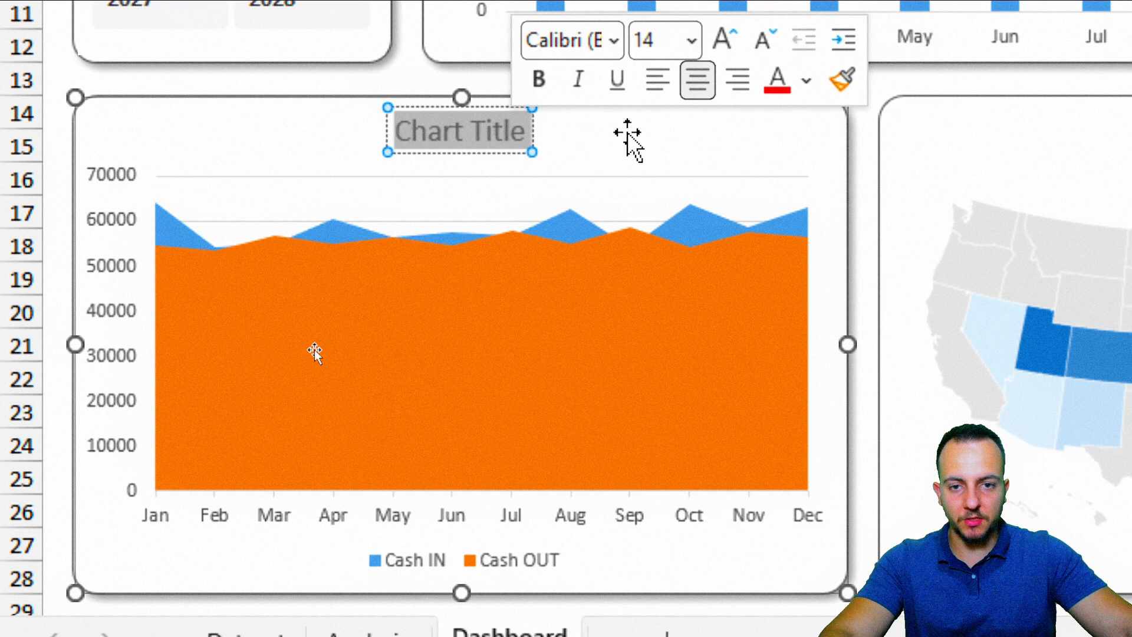
pyautogui.write('Chas')
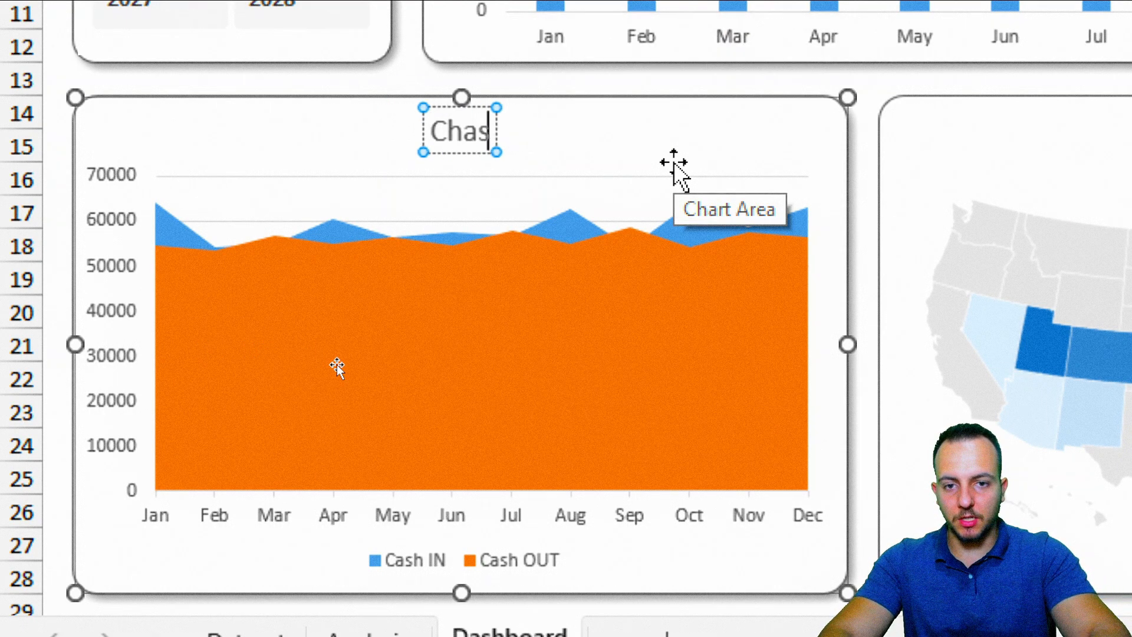
pyautogui.press('BackSpace')
pyautogui.press('BackSpace')
pyautogui.press('BackSpace')
pyautogui.write('ash')
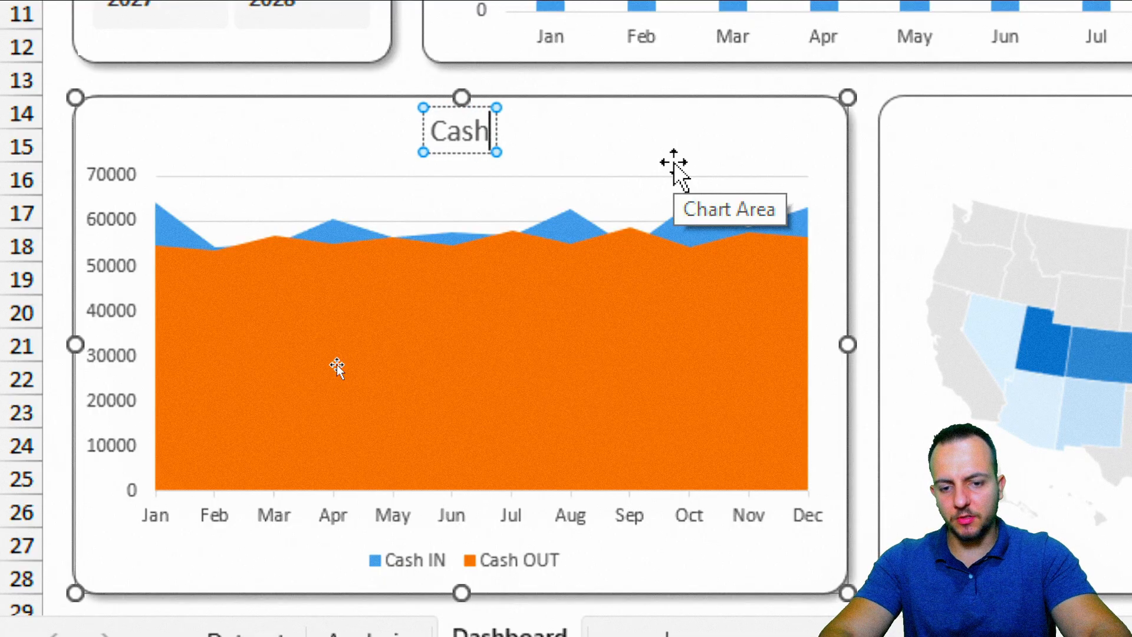
pyautogui.write(' In vs Chas')
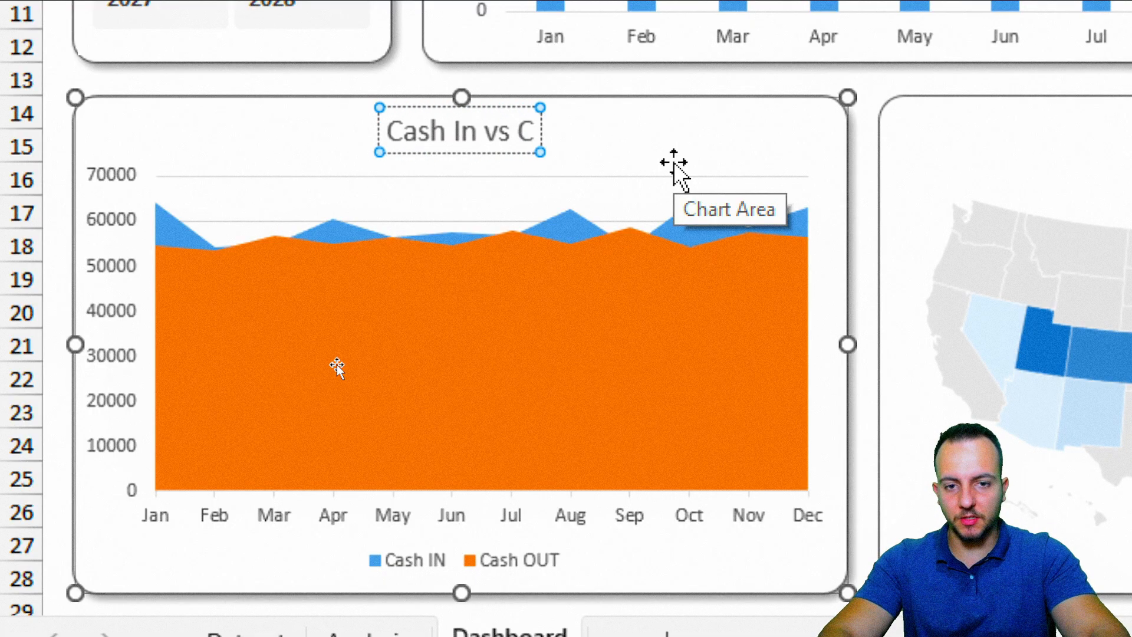
pyautogui.press('BackSpace')
pyautogui.press('BackSpace')
pyautogui.press('BackSpace')
pyautogui.write('ash Out')
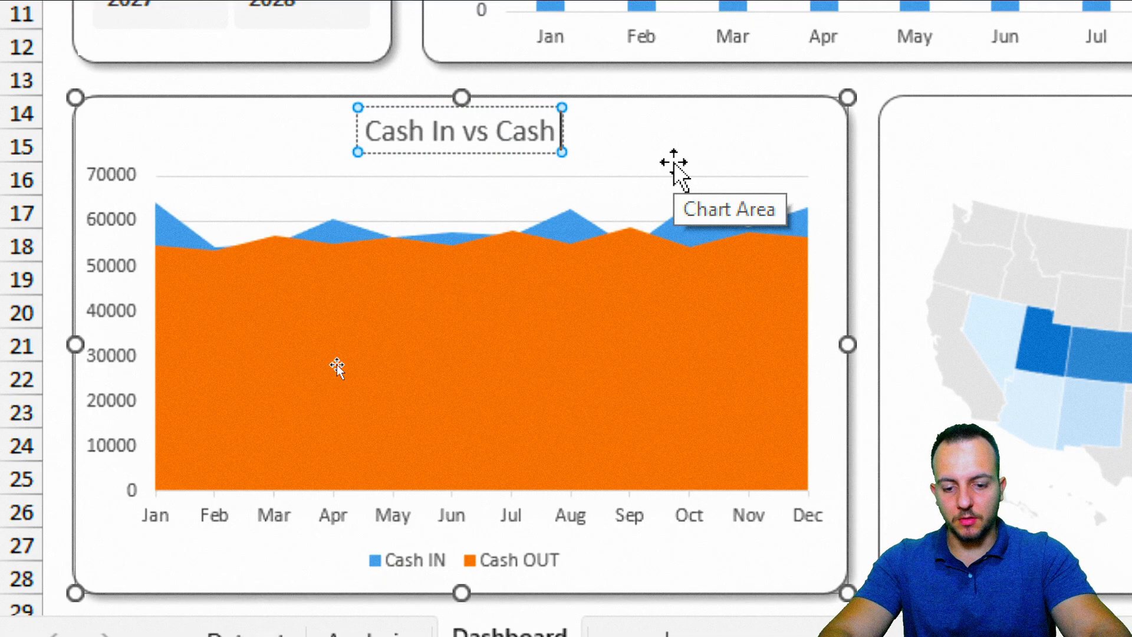
# Finish editing the area chart's title and delete the Total IN legend from the Cash In per State map chart
pyautogui.press('Escape')
pyautogui.press('Escape')
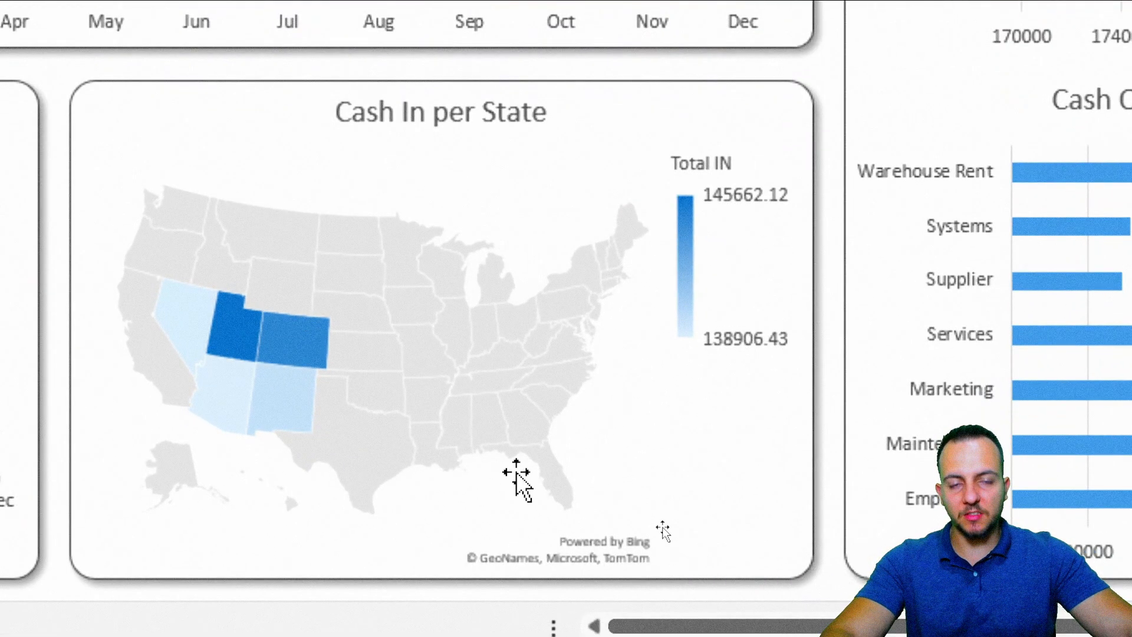
pyautogui.click(743, 197)
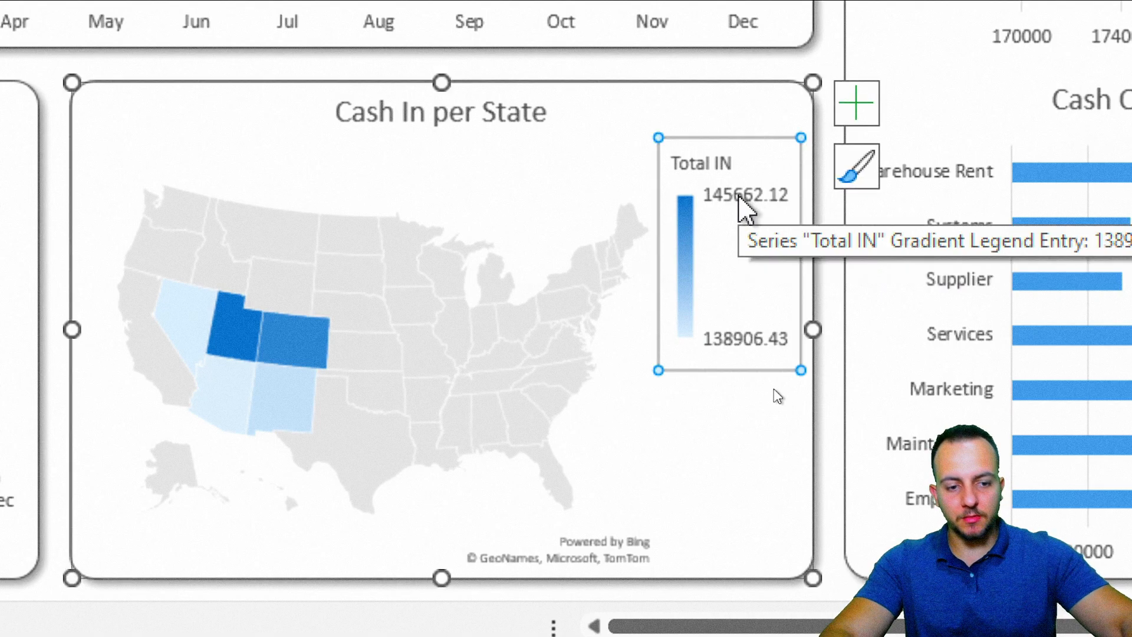
pyautogui.press('Delete')
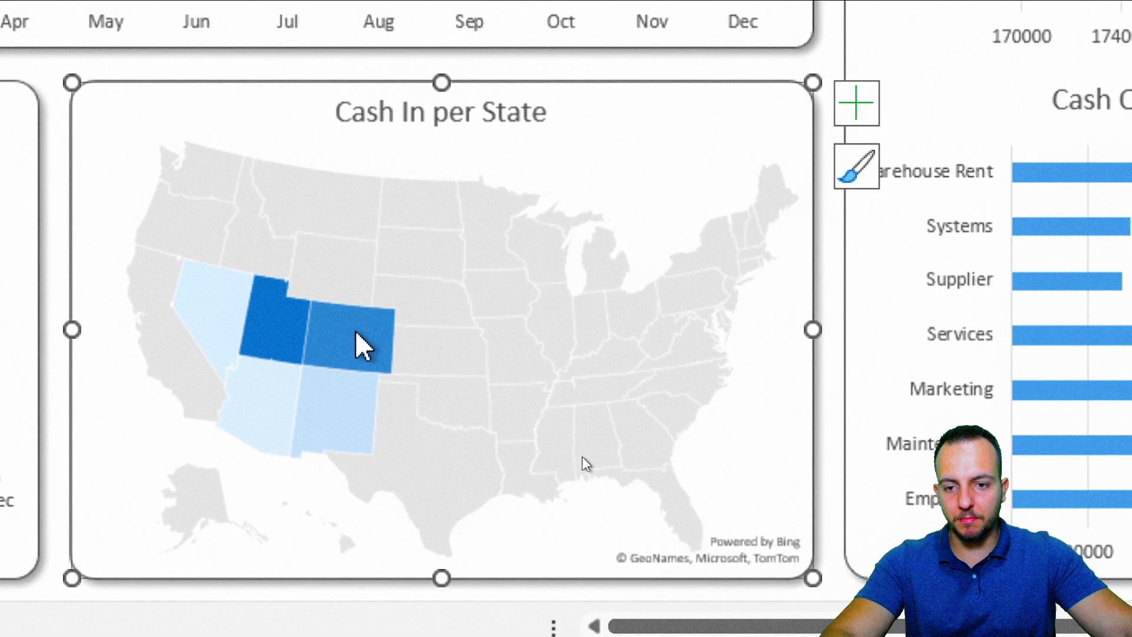
# Set the map area of the Cash In per State series to Only regions with data, widening the formatting pane
pyautogui.doubleClick(374, 462)
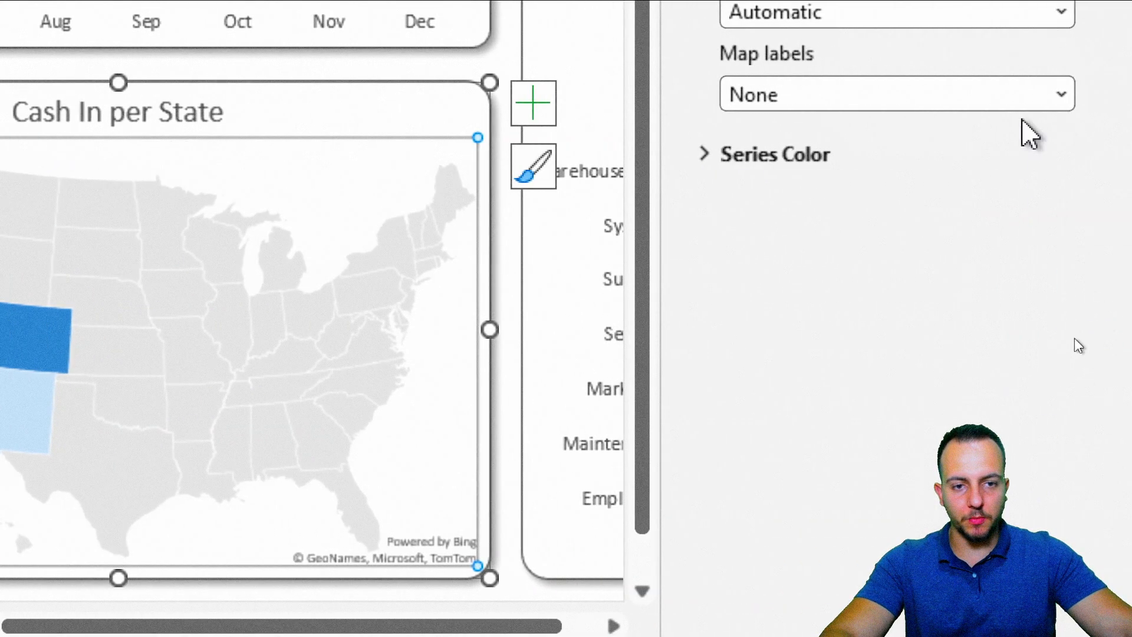
pyautogui.moveTo(672, 189); pyautogui.dragTo(554, 194)
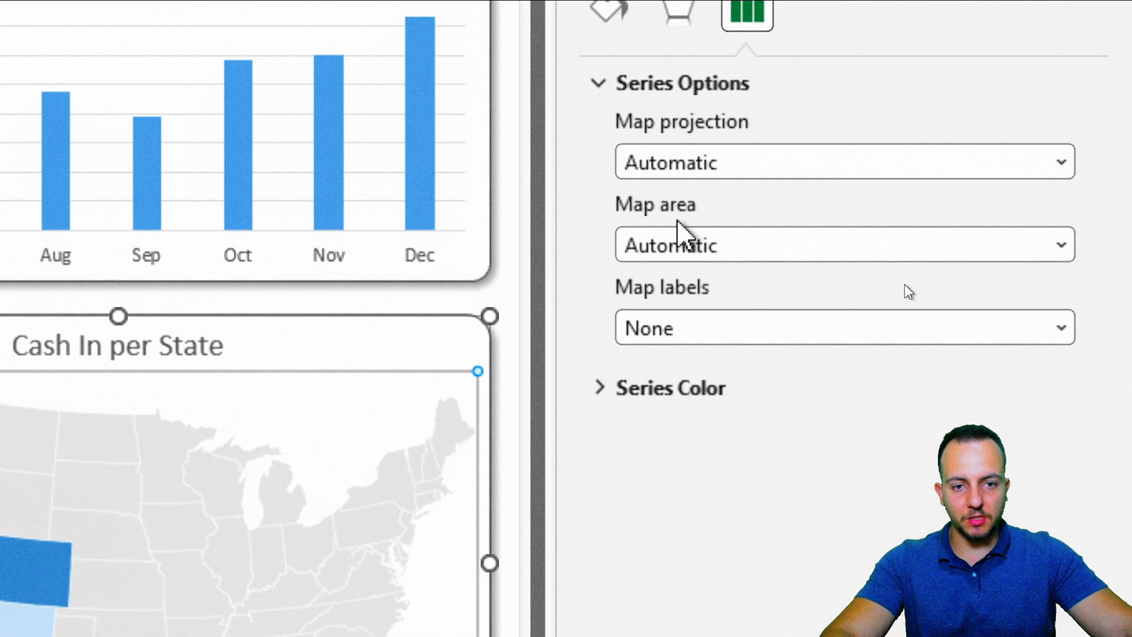
pyautogui.click(714, 250)
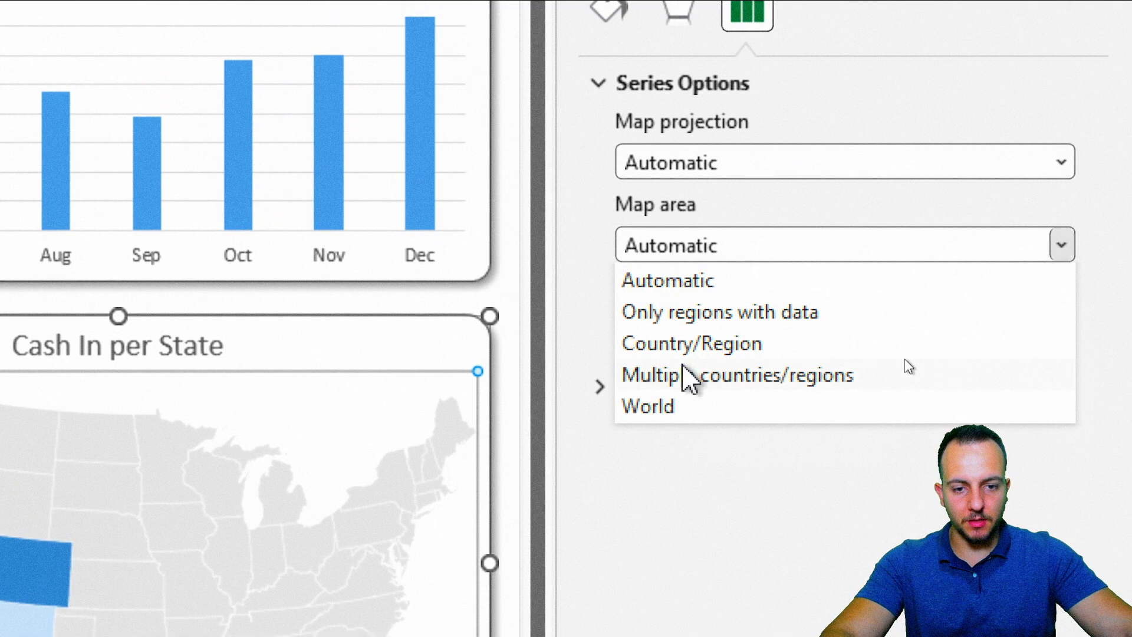
pyautogui.click(717, 316)
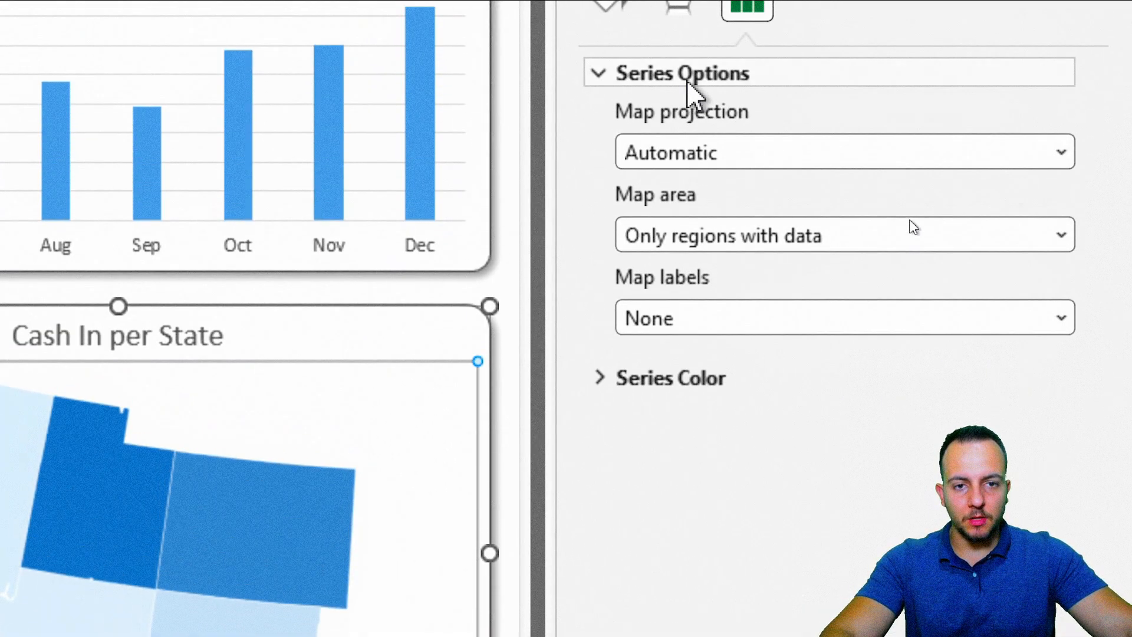
# Set the minimum (lowest value) color of the map series' two-color scale to standard red
pyautogui.click(688, 81)
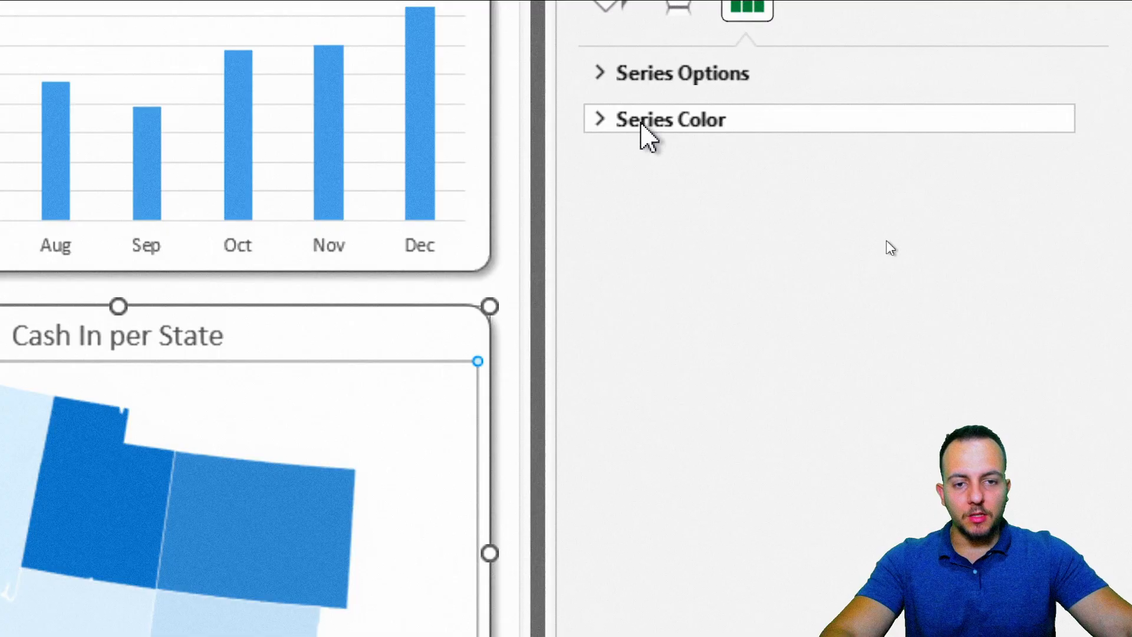
pyautogui.click(642, 121)
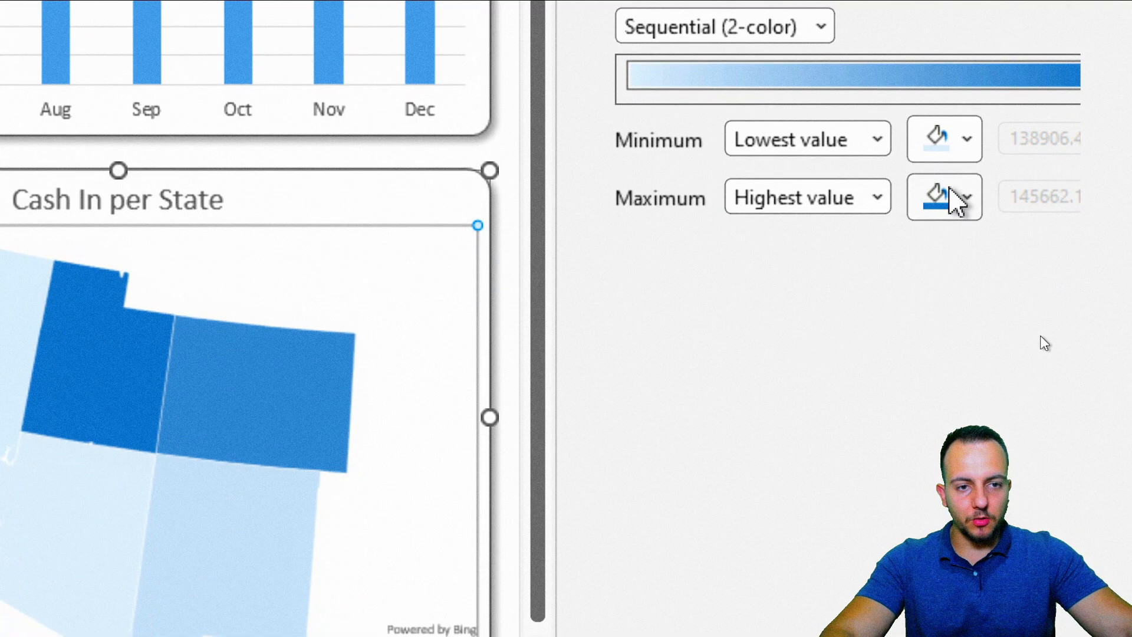
pyautogui.click(945, 147)
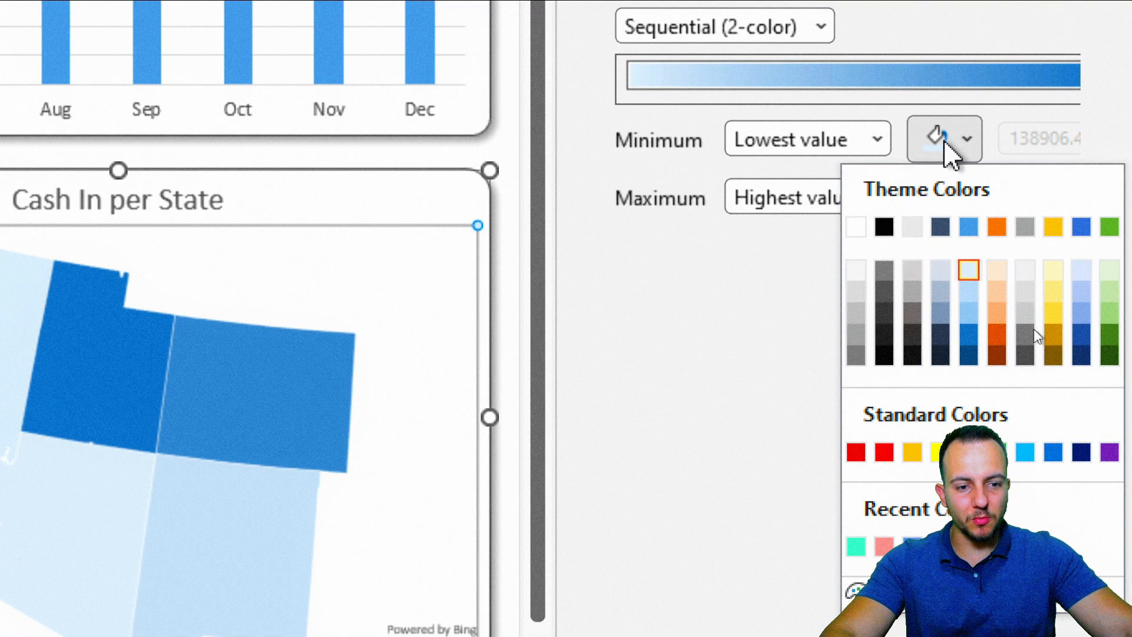
pyautogui.click(884, 452)
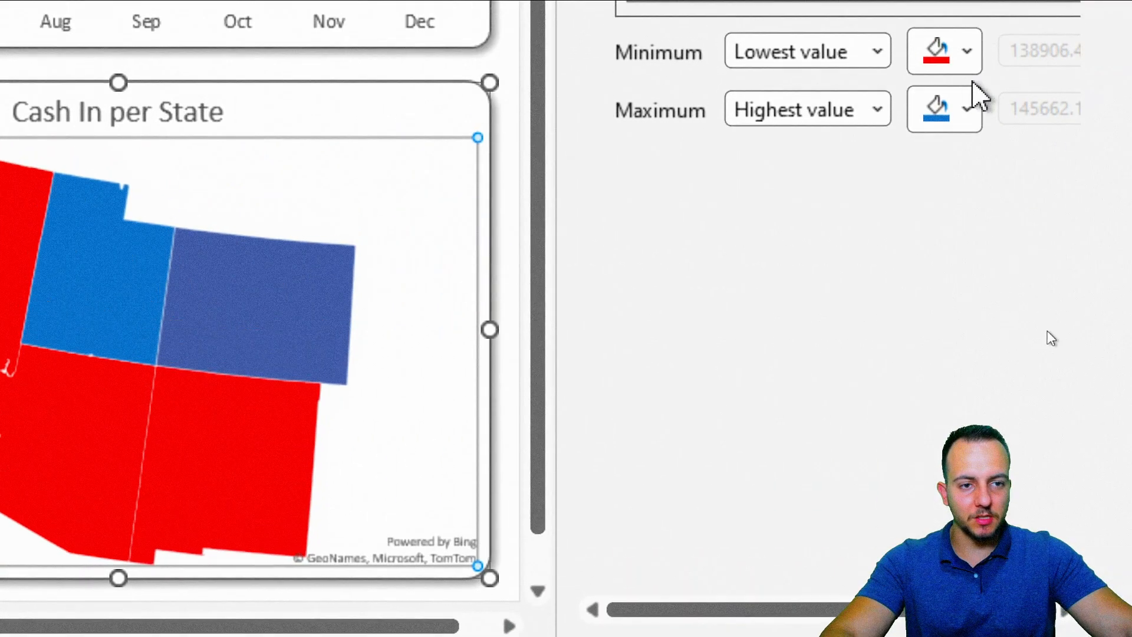
# Set the minimum colour of the Cash In per State map's series scale to light coral from the standard colour palette
pyautogui.click(964, 79)
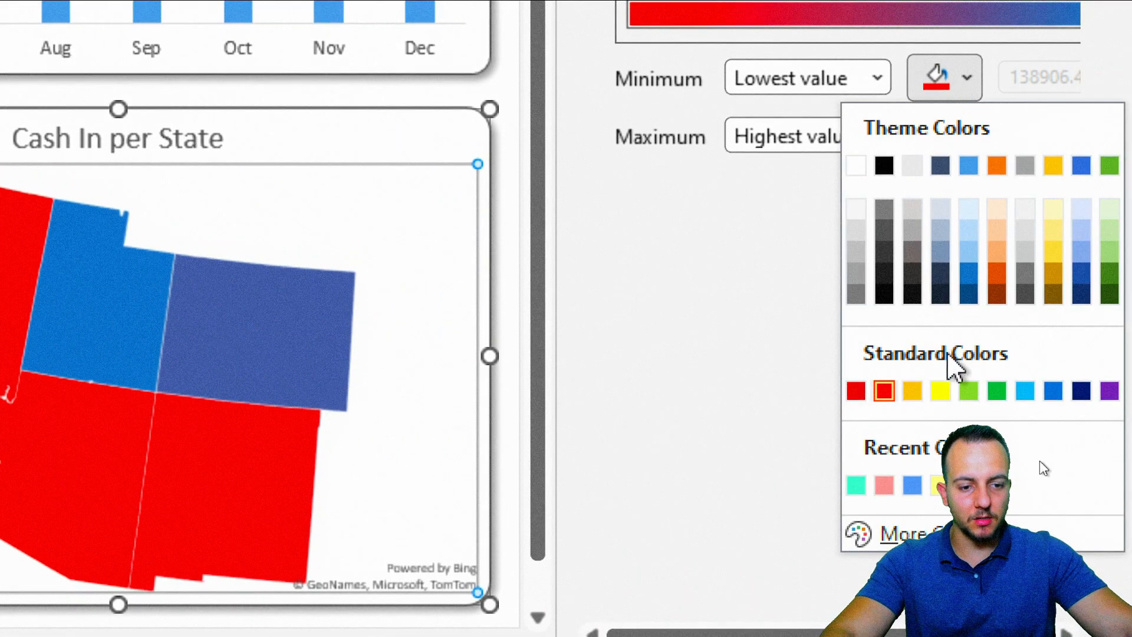
pyautogui.click(902, 533)
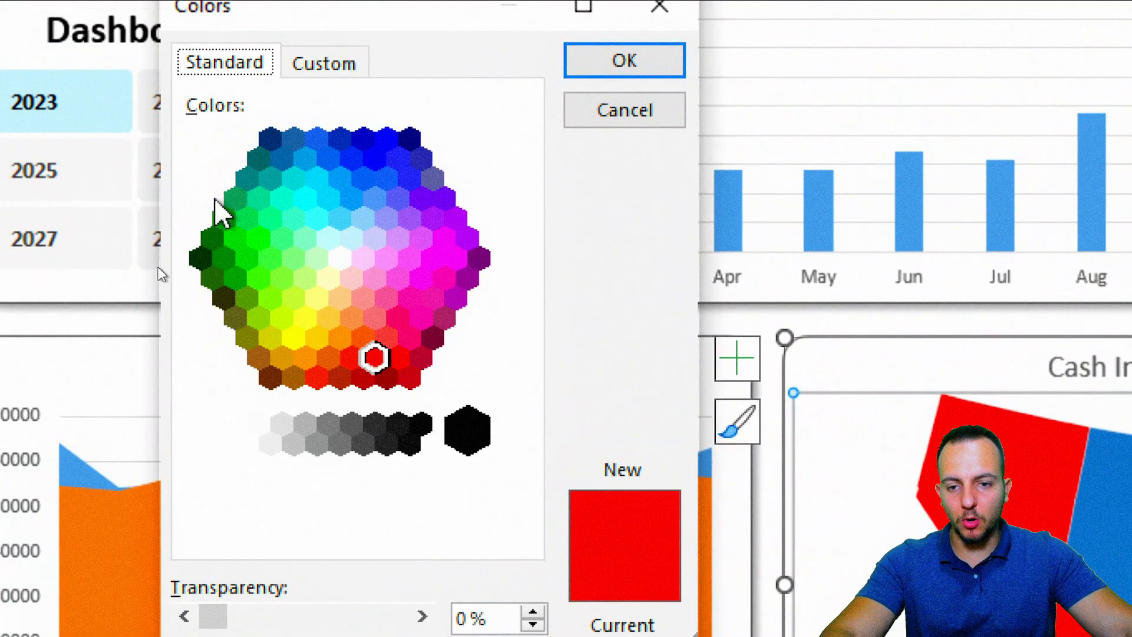
pyautogui.click(362, 257)
pyautogui.click(375, 277)
pyautogui.click(363, 299)
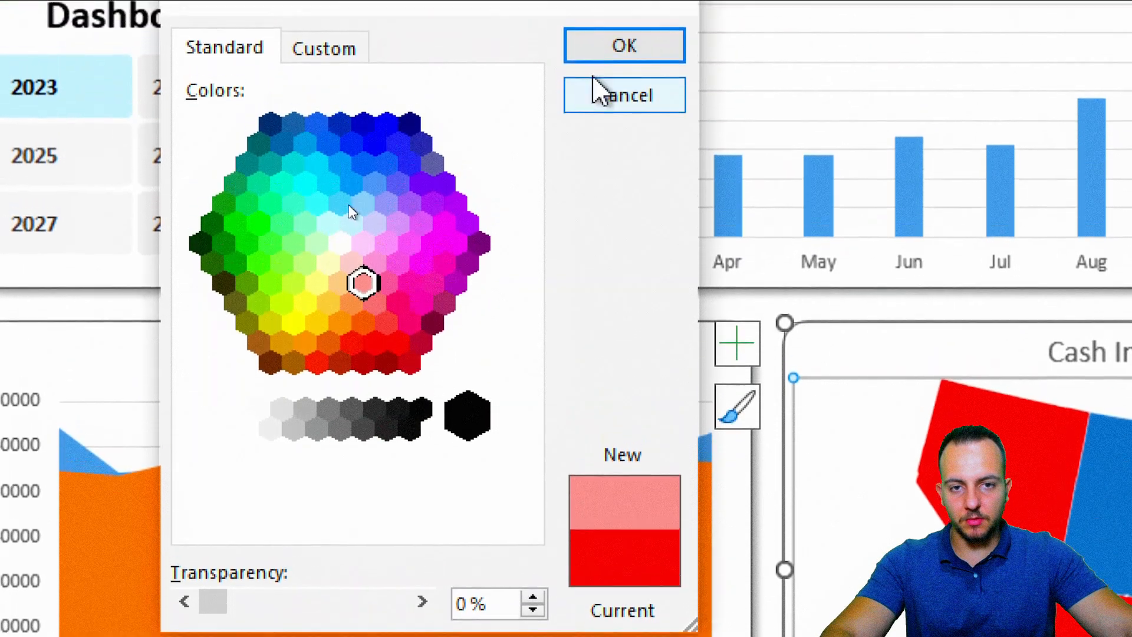
pyautogui.click(621, 46)
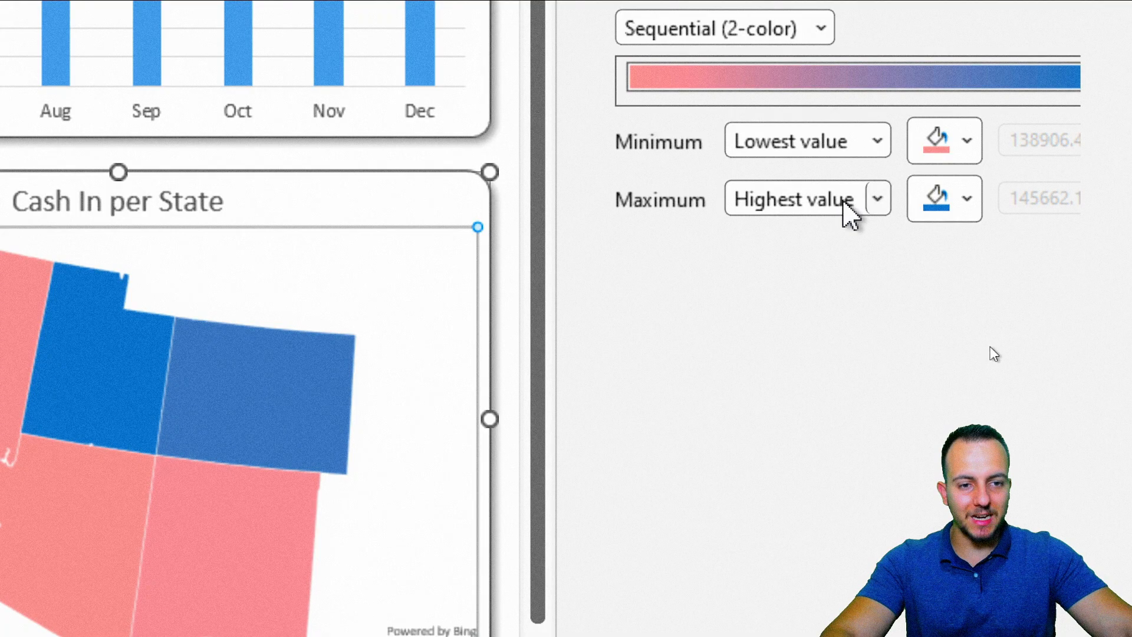
# Set the maximum colour of the map's series scale to bright sky blue from the standard colour palette
pyautogui.click(936, 206)
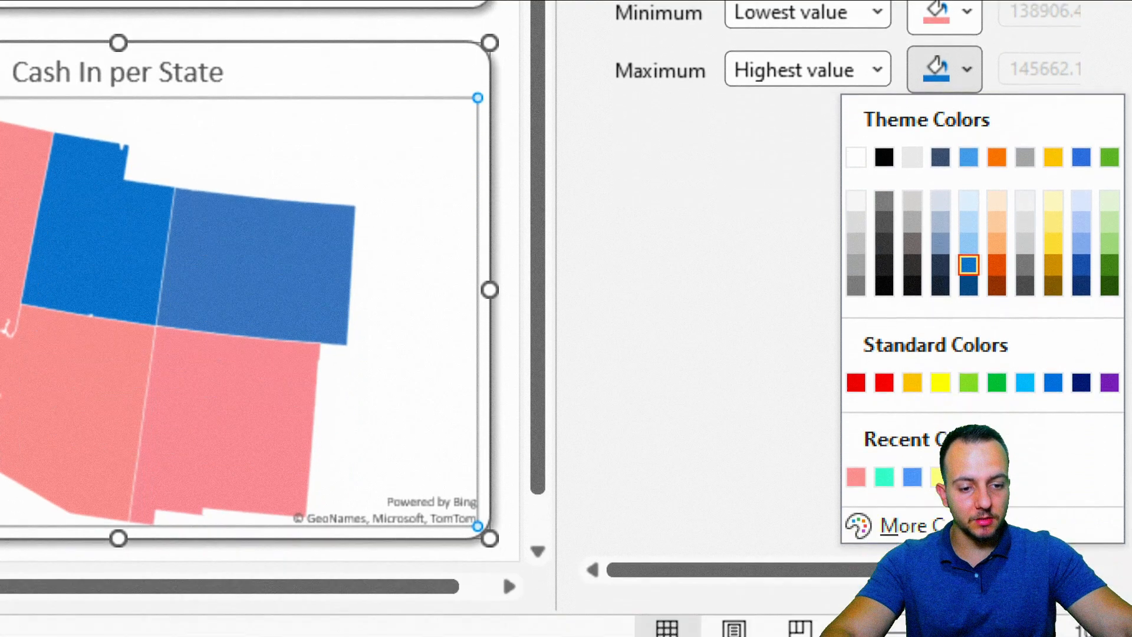
pyautogui.click(718, 584)
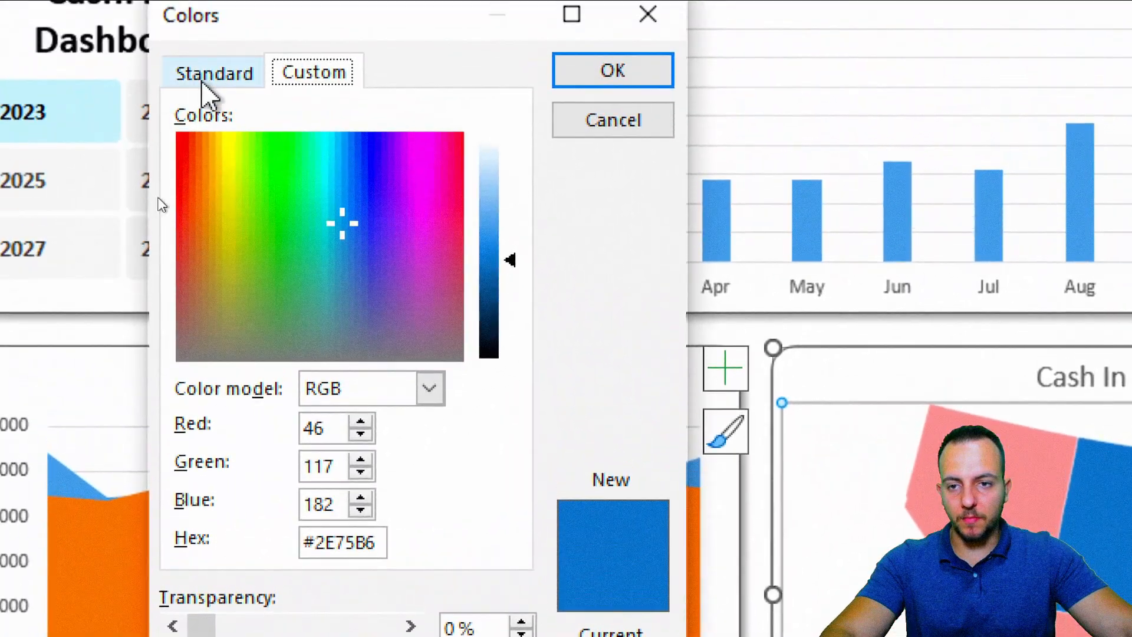
pyautogui.click(209, 85)
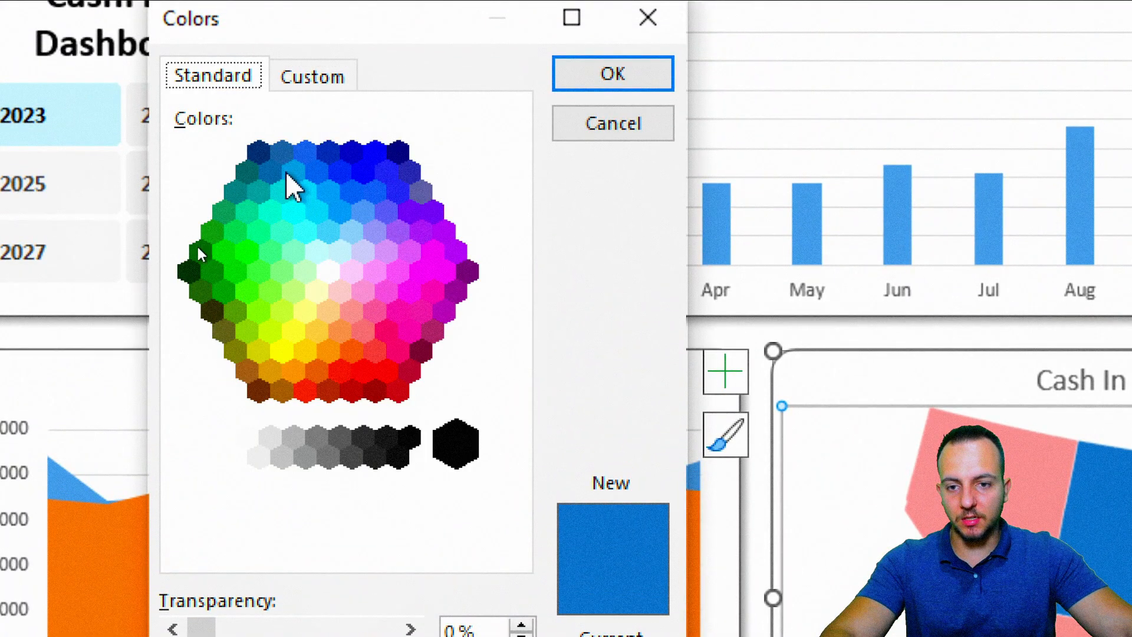
pyautogui.click(316, 211)
pyautogui.click(340, 213)
pyautogui.click(328, 231)
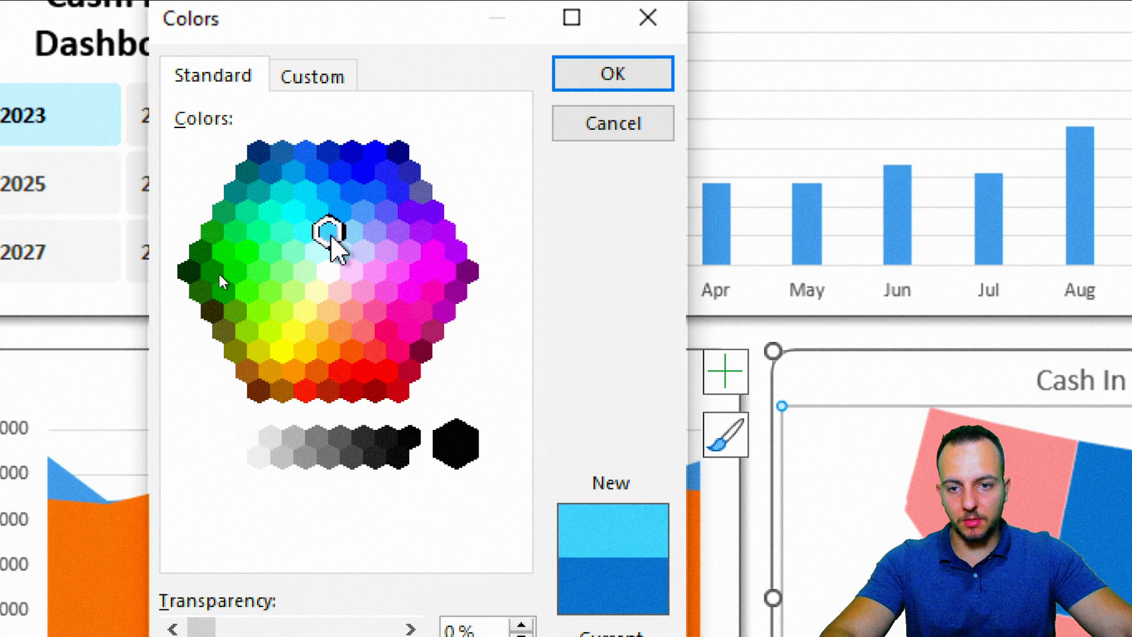
pyautogui.click(317, 212)
pyautogui.click(340, 211)
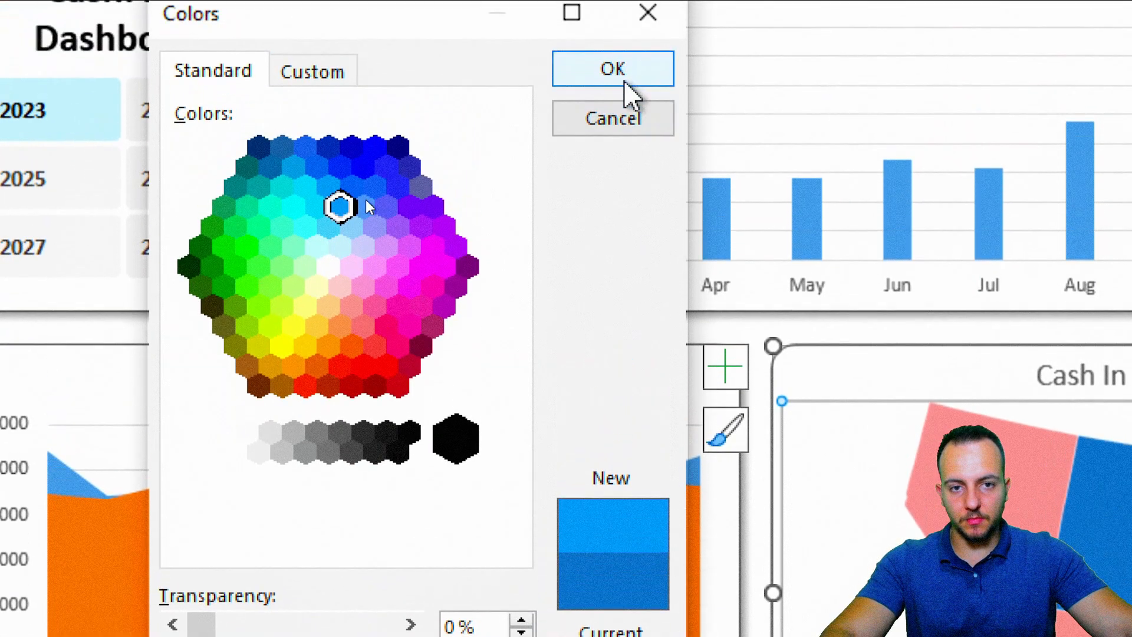
pyautogui.click(624, 84)
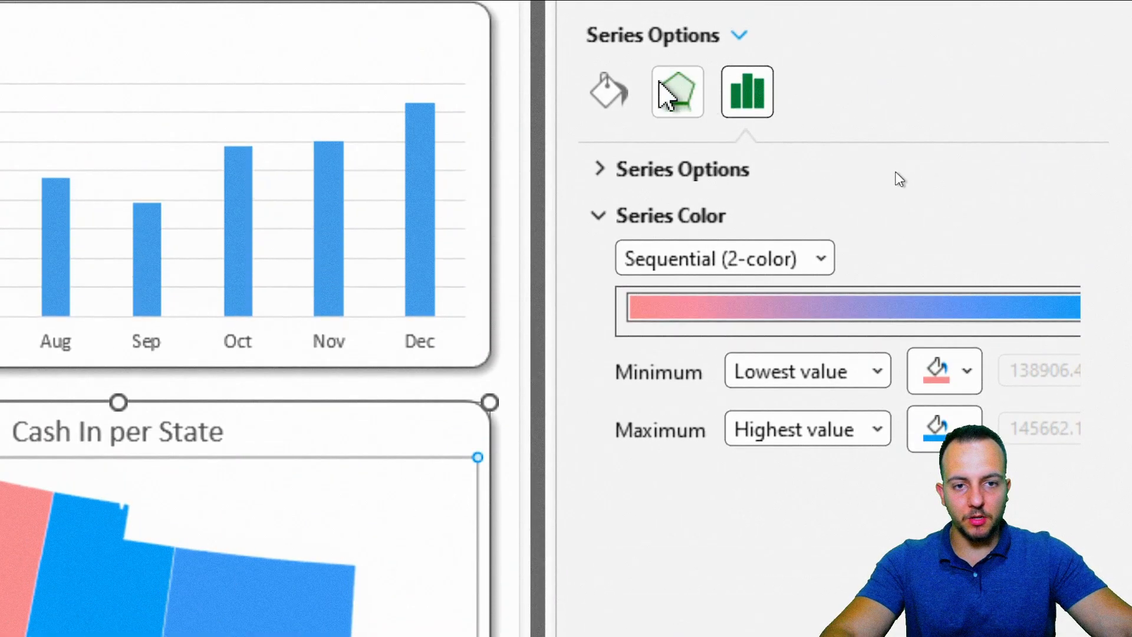
# Apply the first outer shadow preset to the map series and set the shadow's transparency to 30%
pyautogui.click(674, 93)
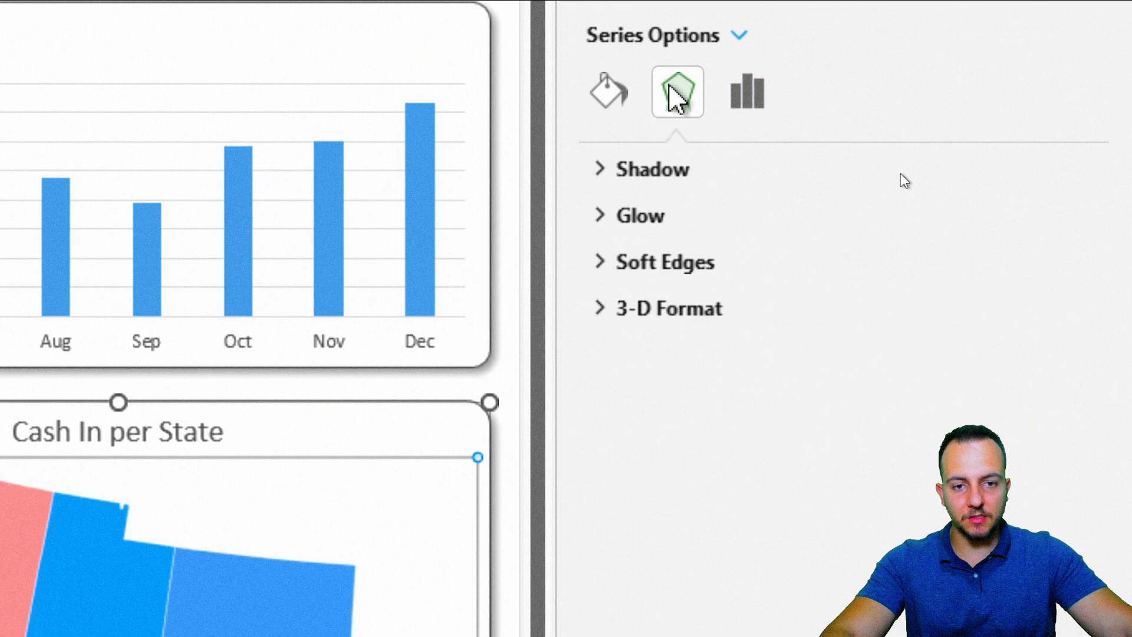
pyautogui.click(675, 170)
pyautogui.click(1037, 216)
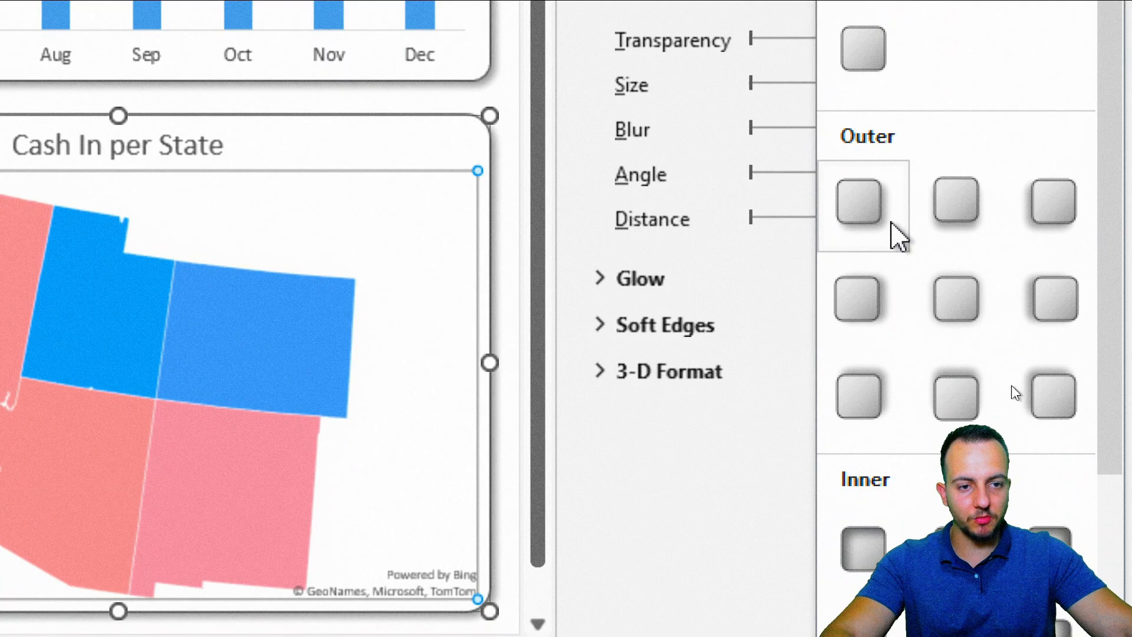
pyautogui.click(891, 224)
pyautogui.click(961, 44)
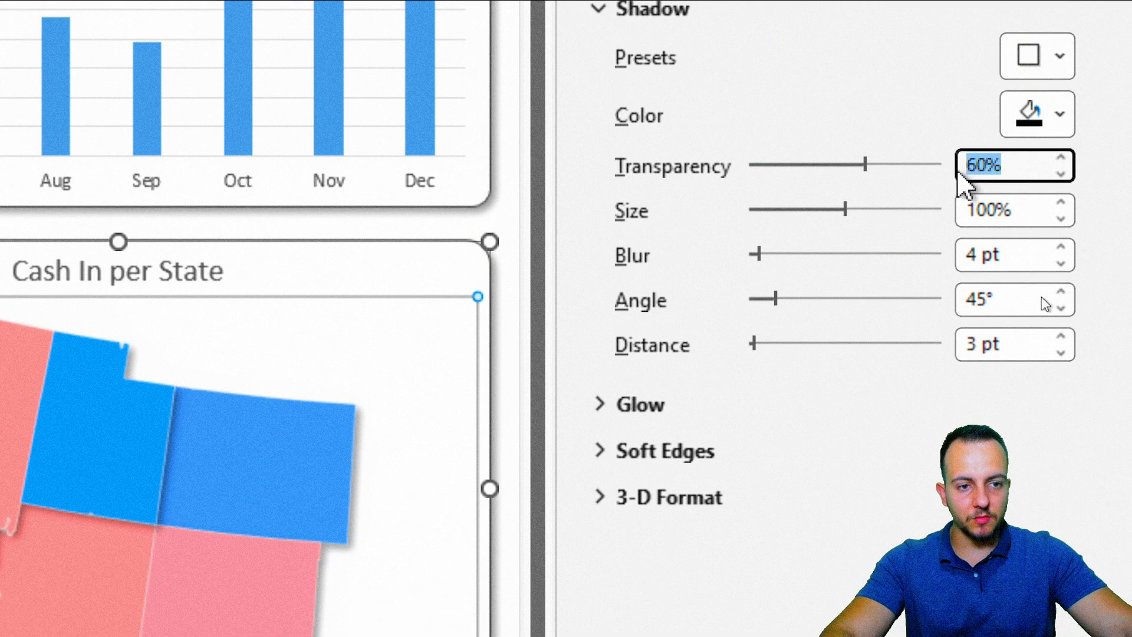
pyautogui.write('30')
pyautogui.press('Return')
# Set the map shadow's blur to 2 pt and try a shadow distance of 2 pt, raising it again by one increment
pyautogui.click(1062, 264)
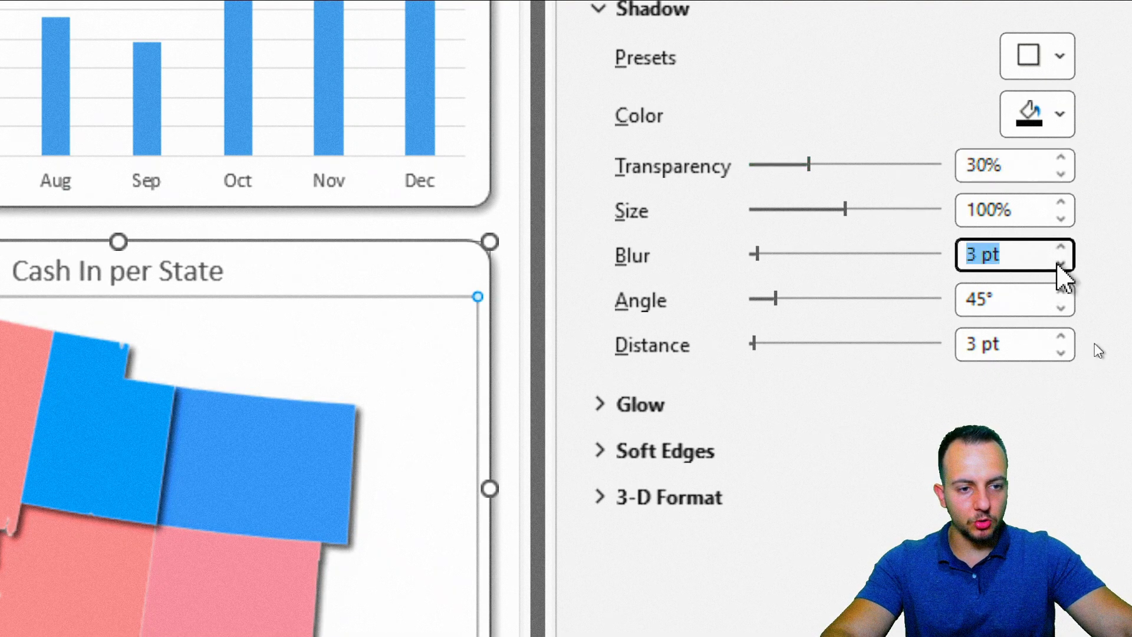
pyautogui.click(1061, 263)
pyautogui.click(1061, 302)
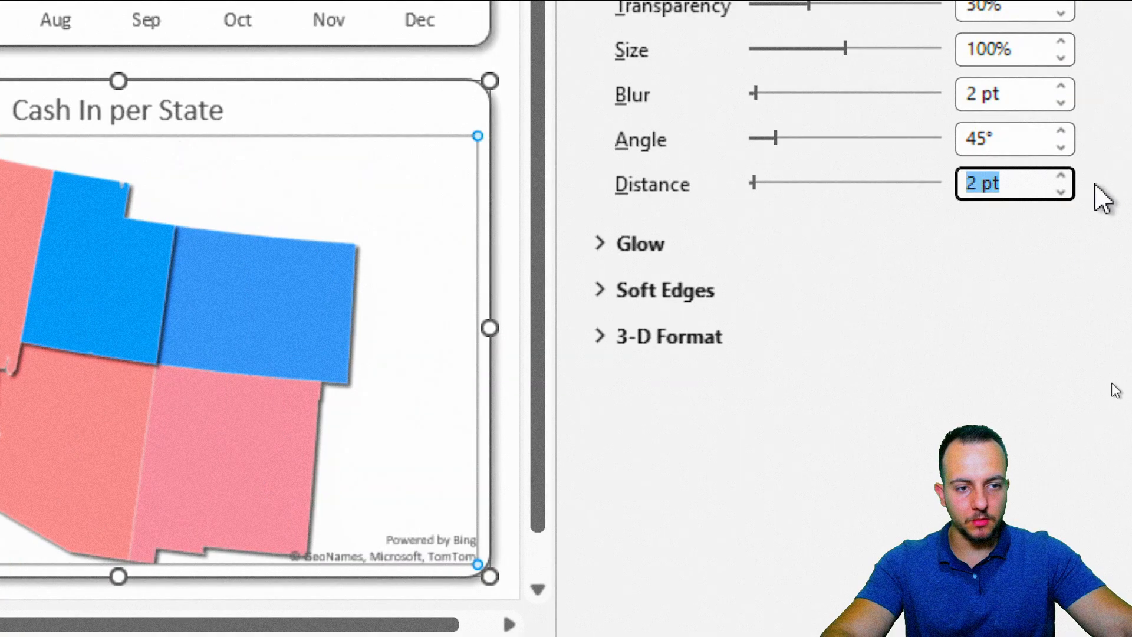
pyautogui.click(1061, 176)
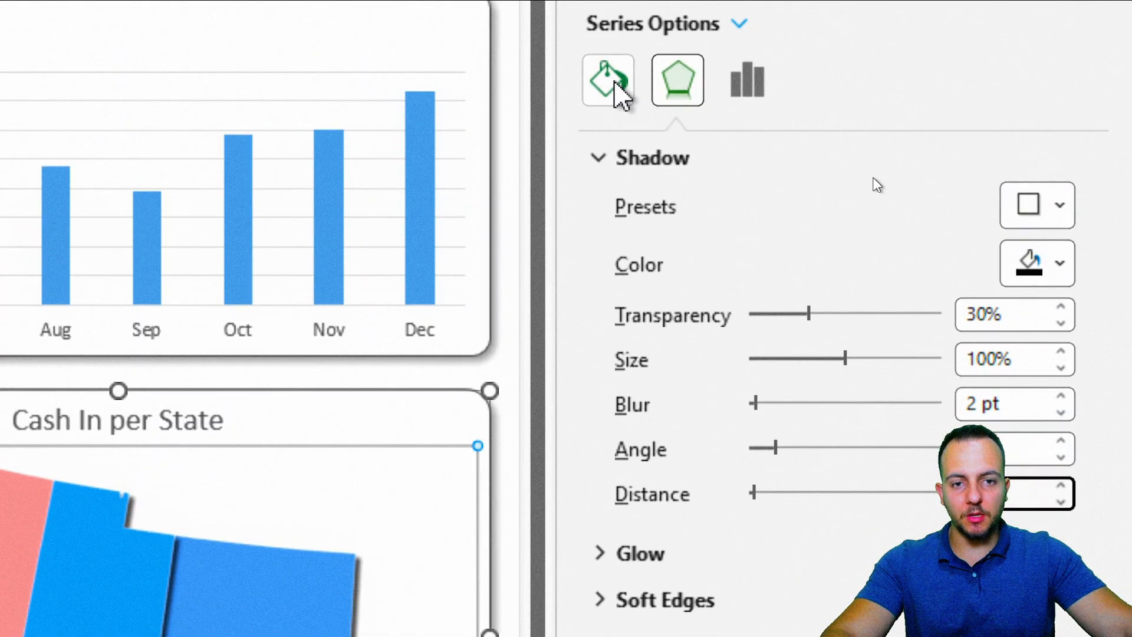
# Give the map series a solid white border 1 pt wide, close the formatting options and deselect the chart
pyautogui.click(616, 89)
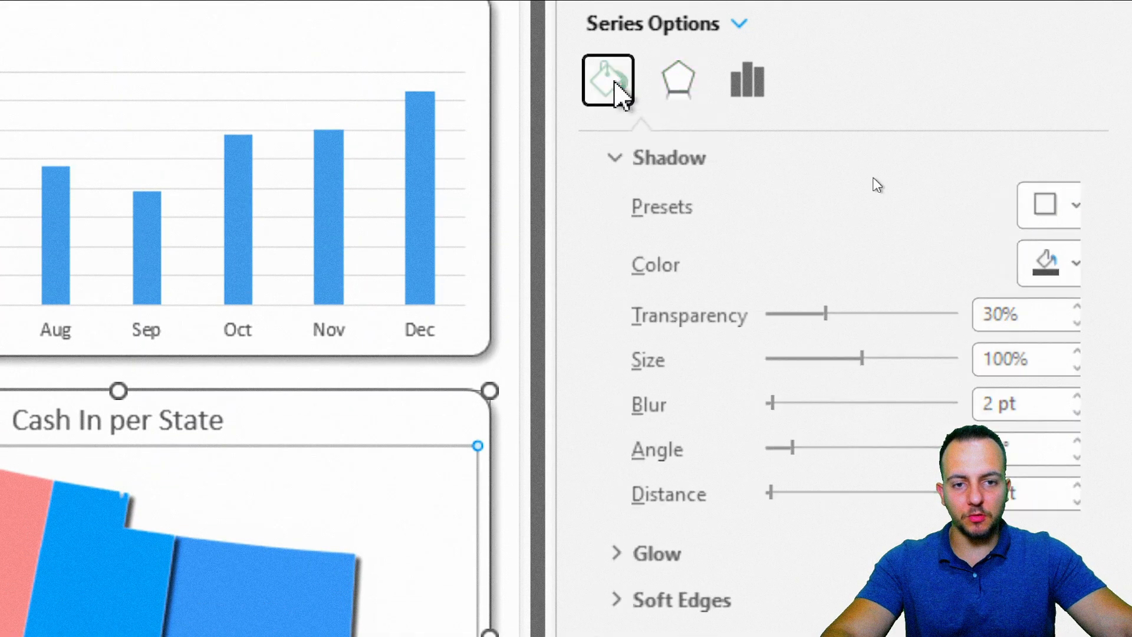
pyautogui.click(627, 203)
pyautogui.click(663, 291)
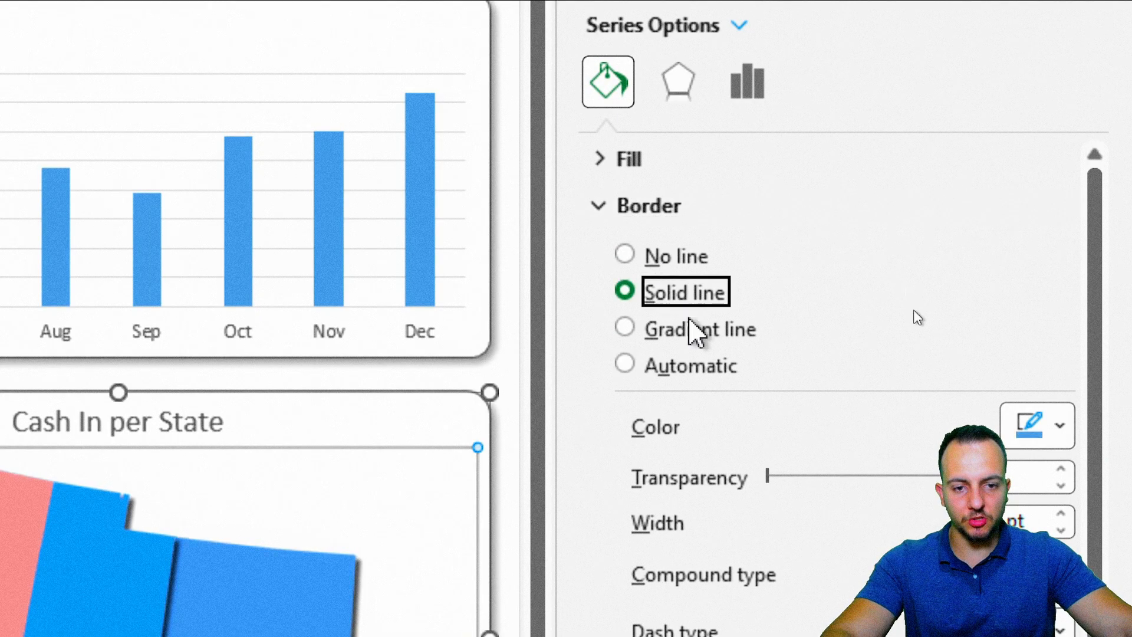
pyautogui.click(1055, 426)
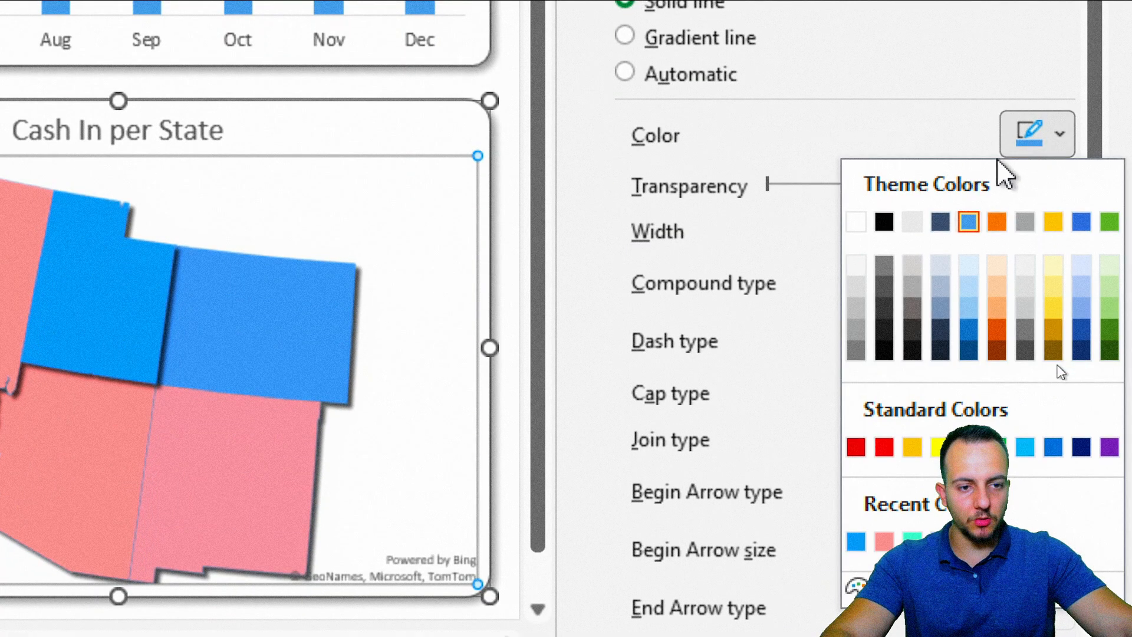
pyautogui.click(858, 223)
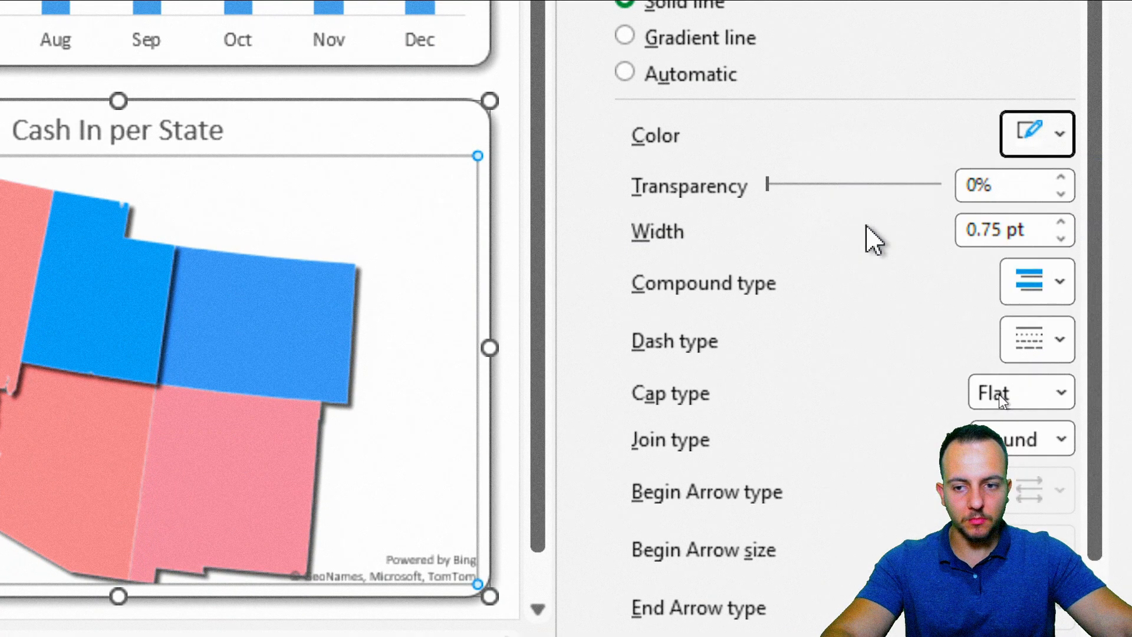
pyautogui.click(1061, 223)
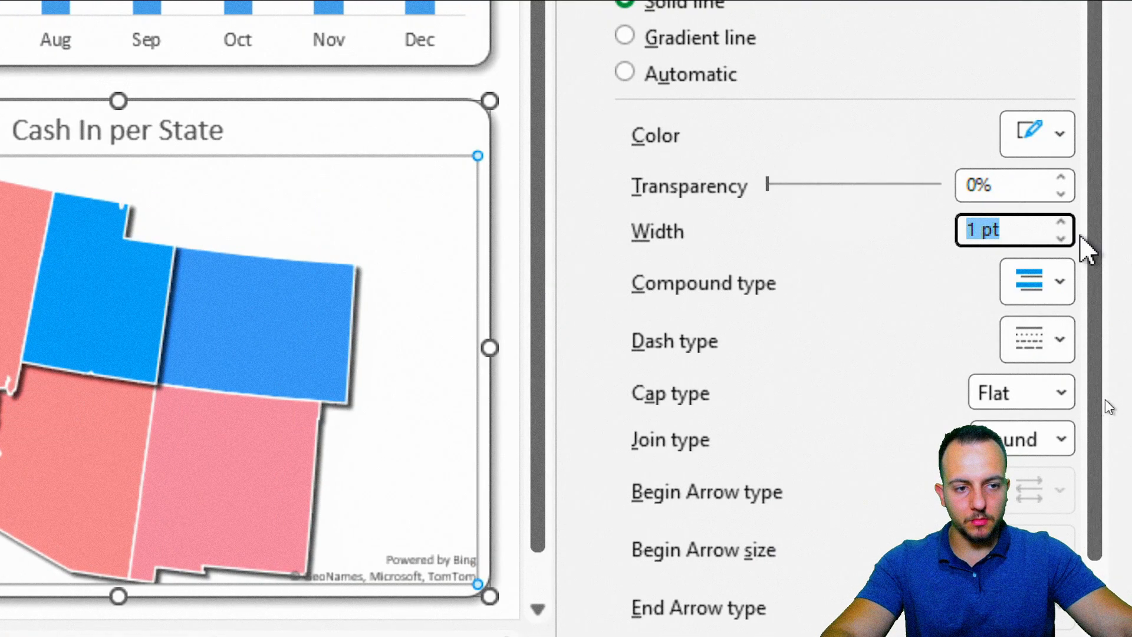
pyautogui.click(1070, 239)
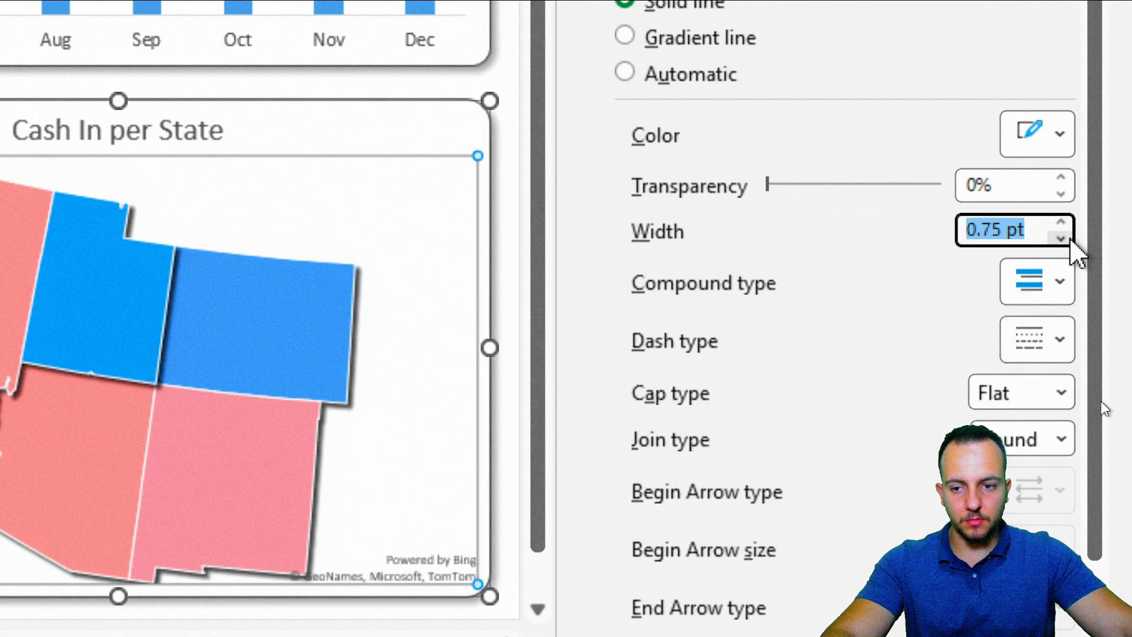
pyautogui.click(1061, 223)
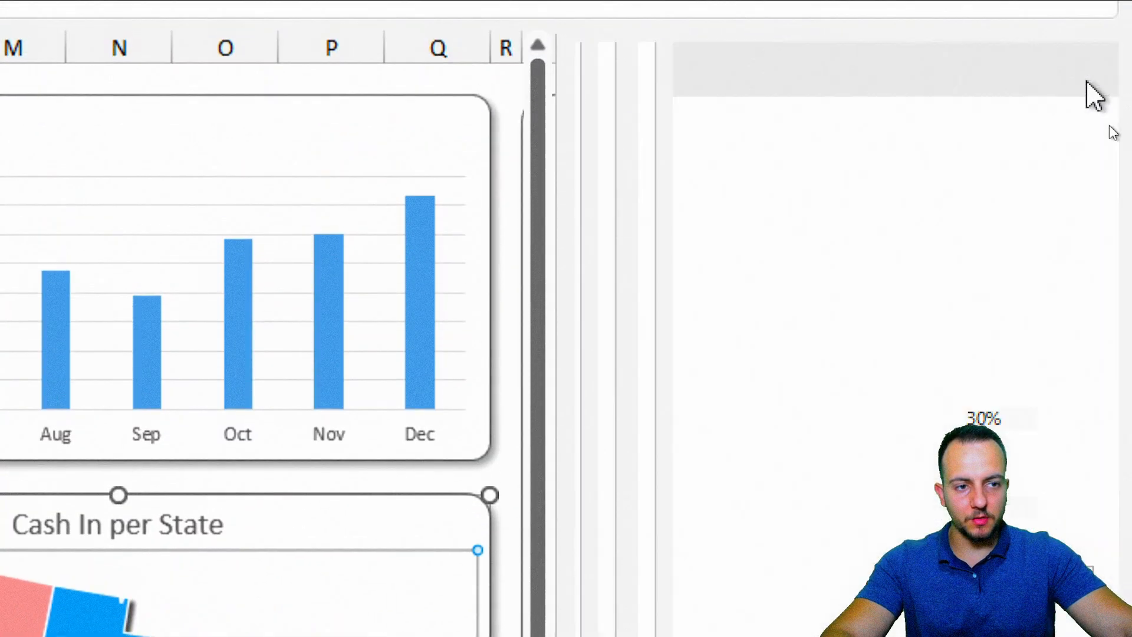
pyautogui.click(1094, 94)
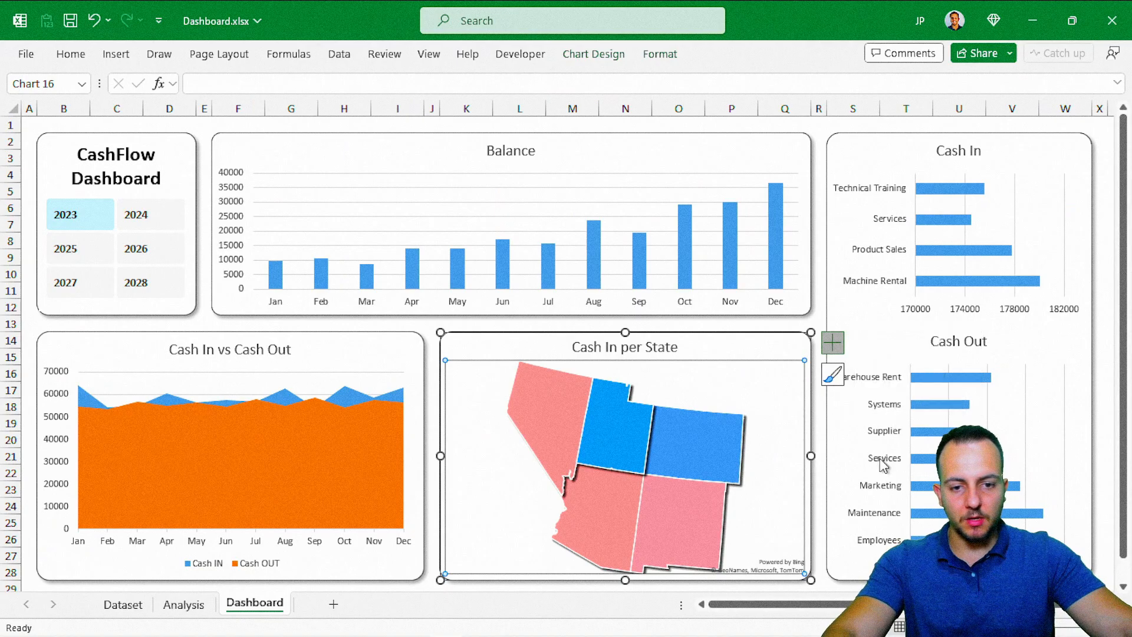
pyautogui.press('Escape')
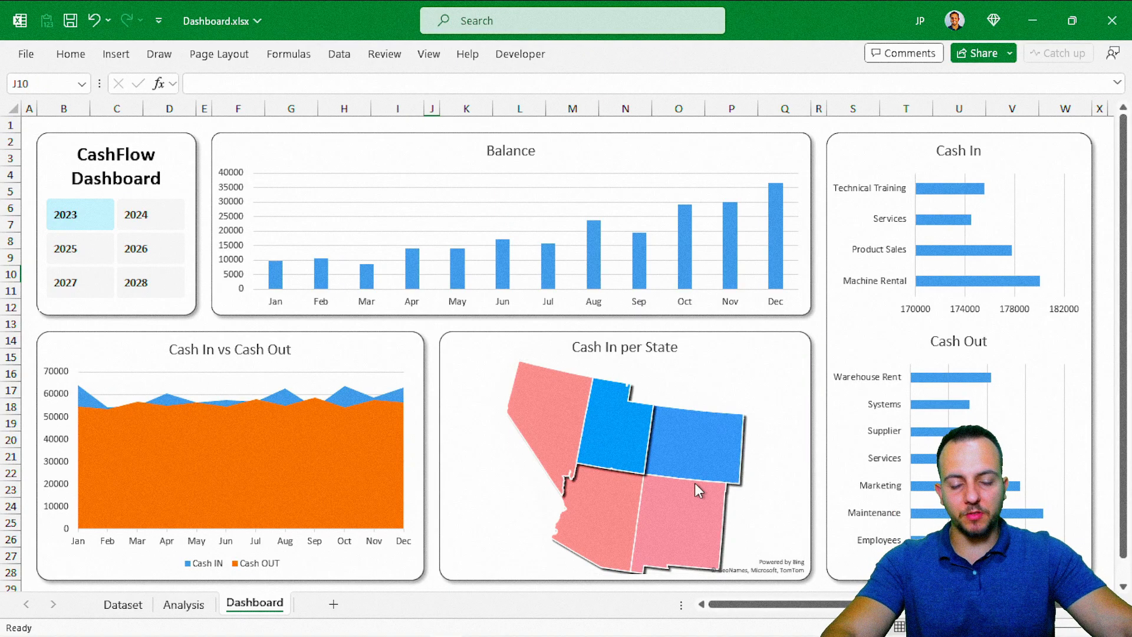
pyautogui.moveTo(695, 484)
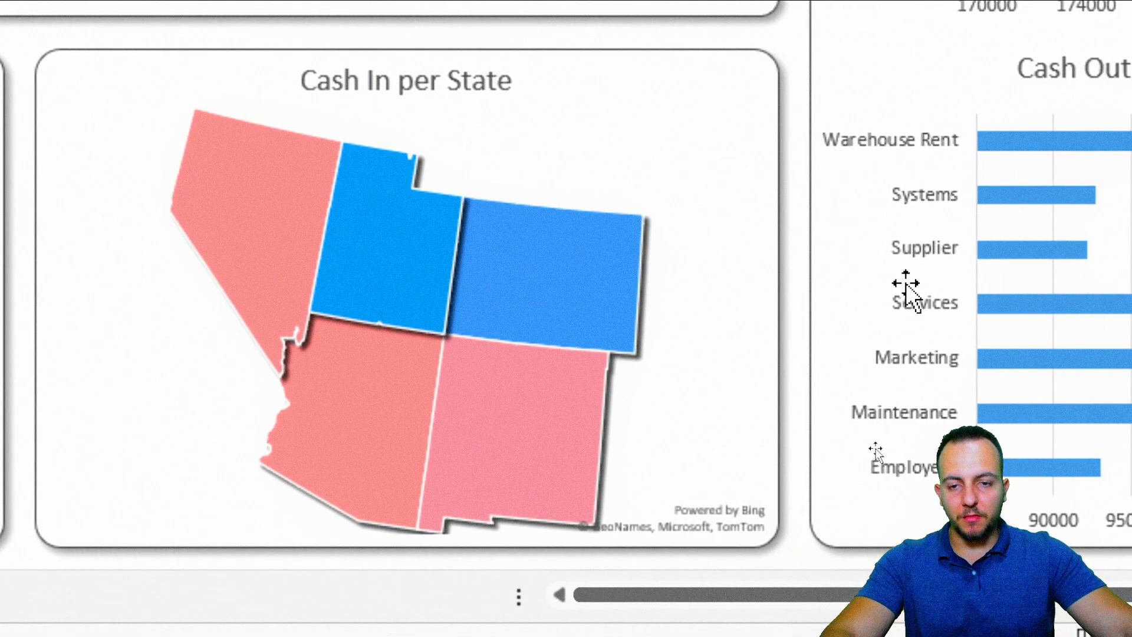
pyautogui.click(919, 326)
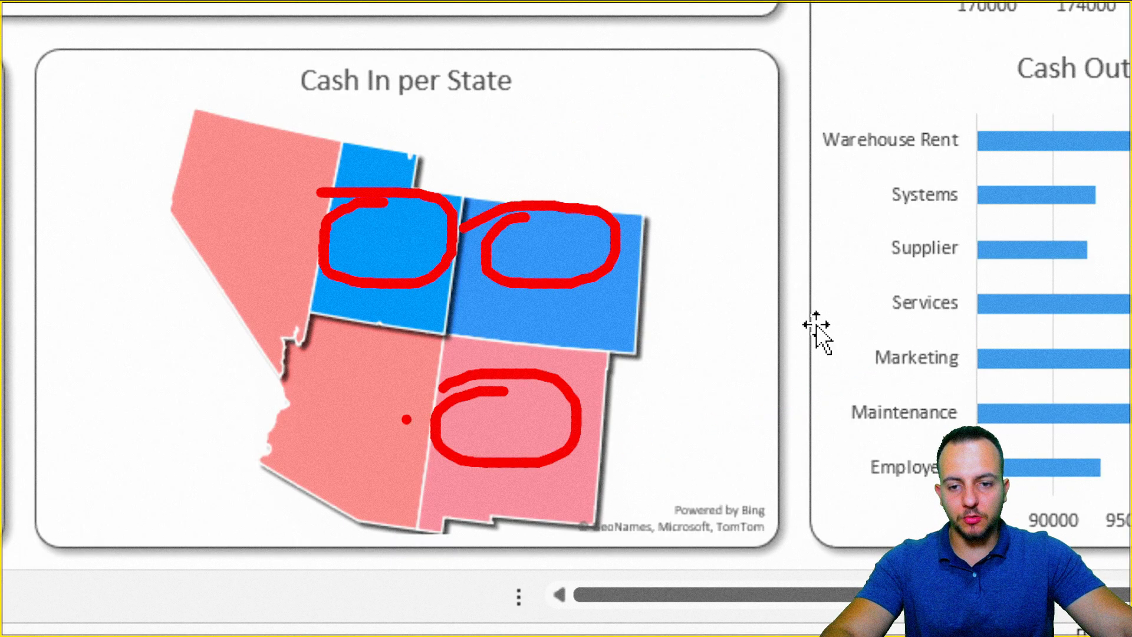
pyautogui.press('Escape')
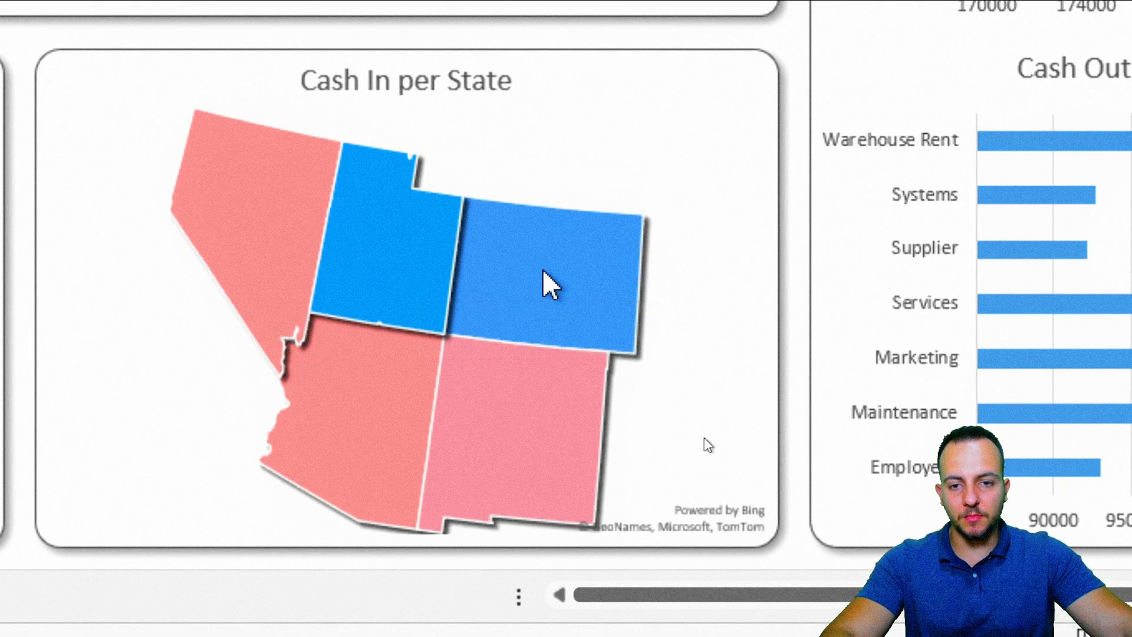
# Show data labels on the states of the Cash In per State map chart
pyautogui.click(744, 103)
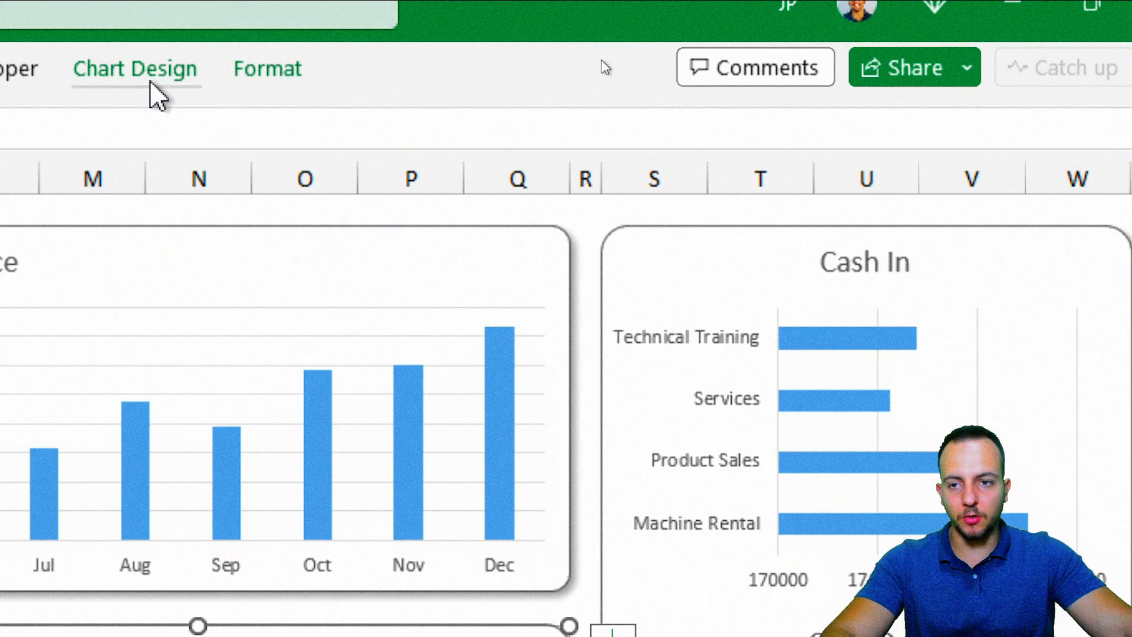
pyautogui.click(151, 84)
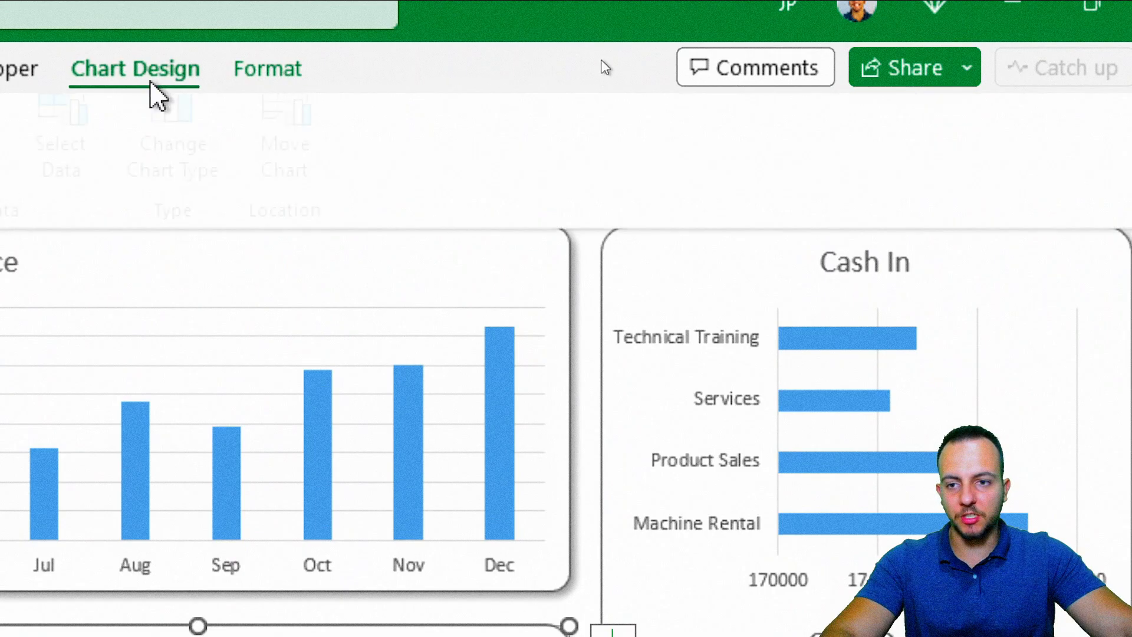
pyautogui.click(80, 176)
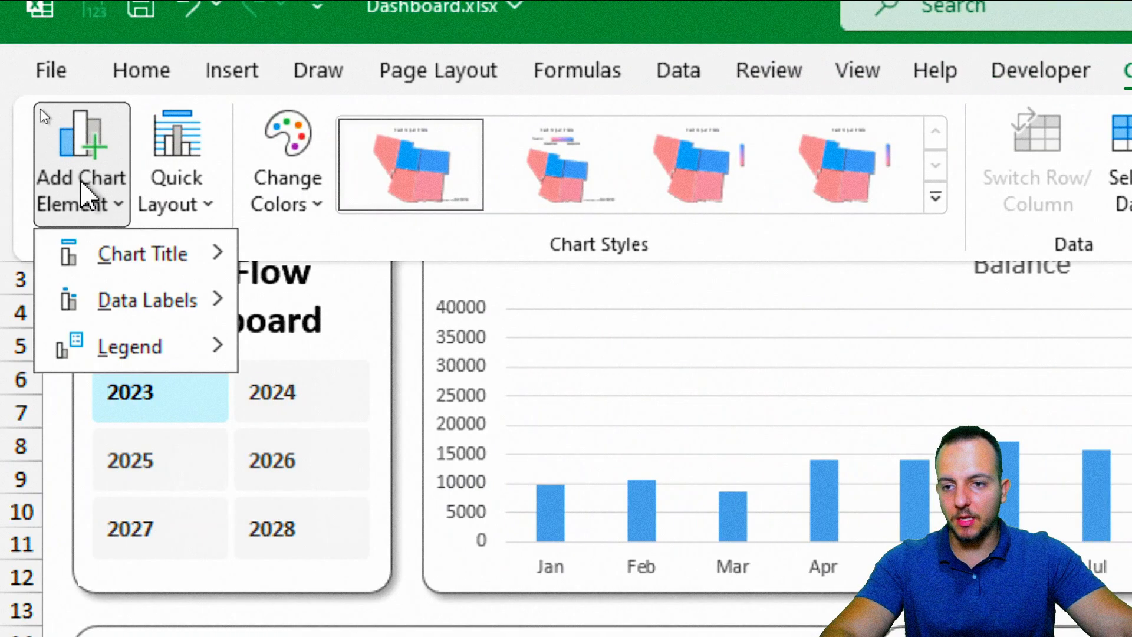
pyautogui.moveTo(184, 311)
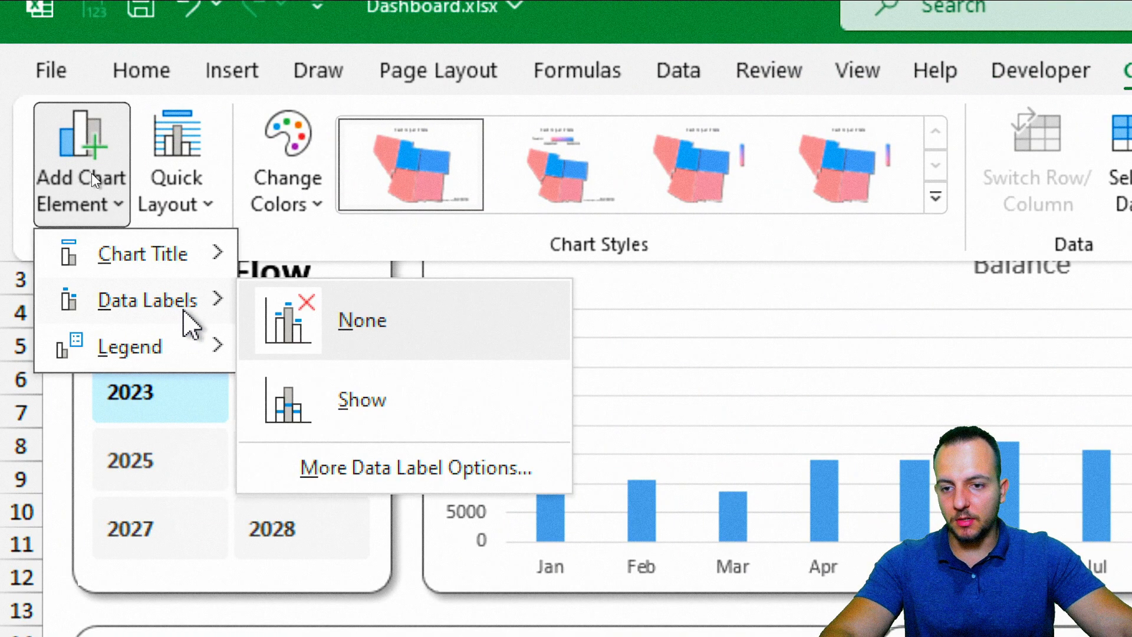
pyautogui.click(384, 427)
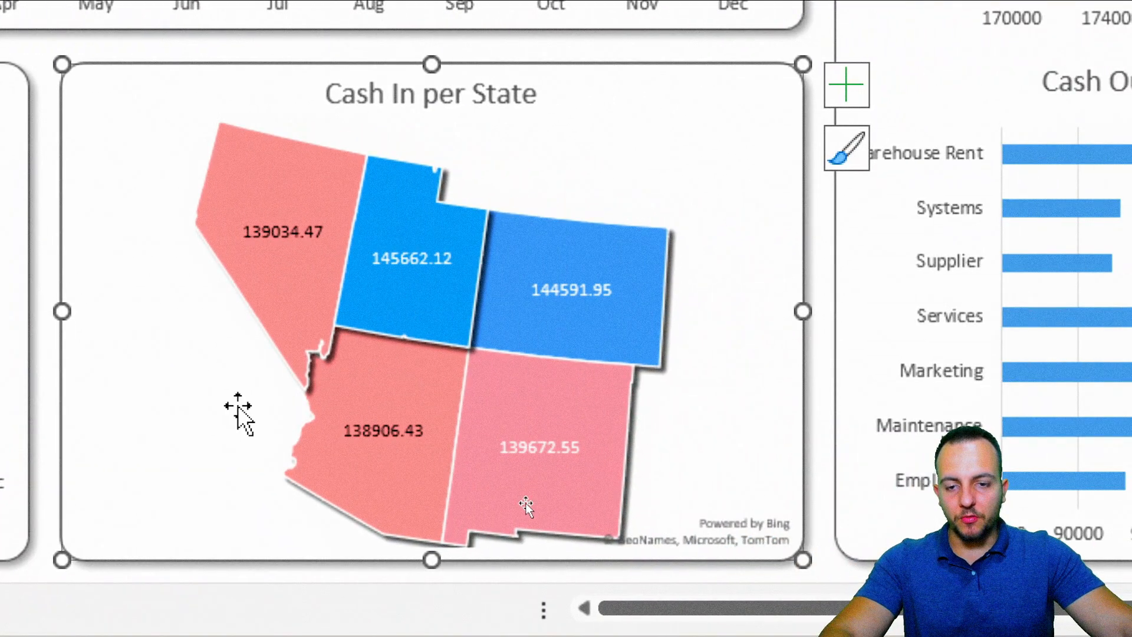
pyautogui.hotkey('ctrl', '2')
pyautogui.moveTo(218, 209); pyautogui.dragTo(338, 255)
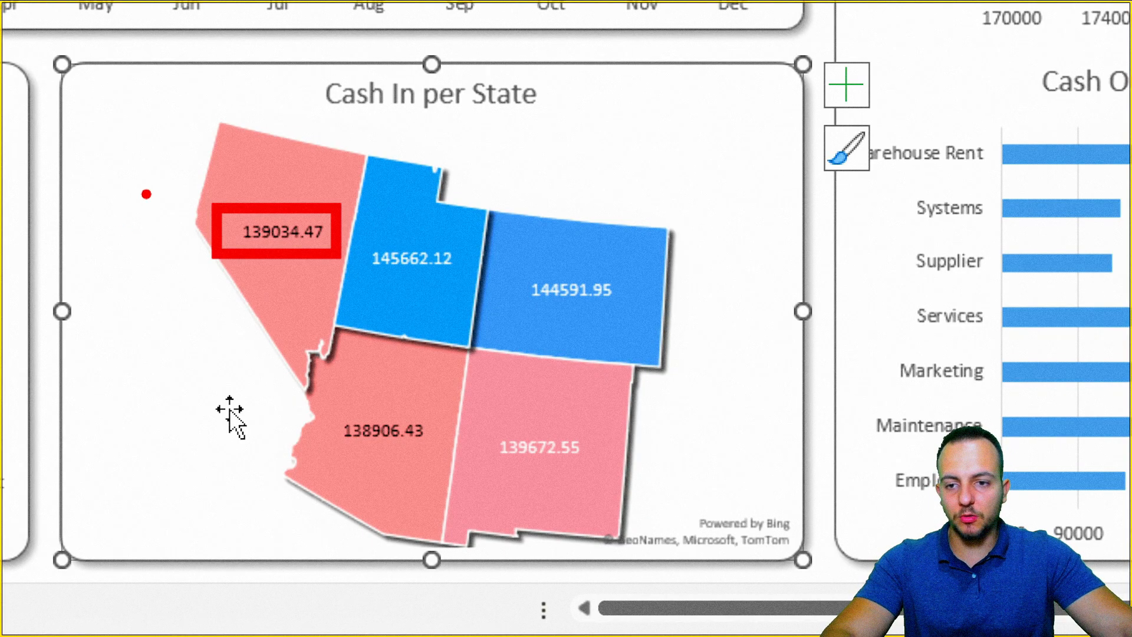
pyautogui.moveTo(152, 189); pyautogui.dragTo(68, 268)
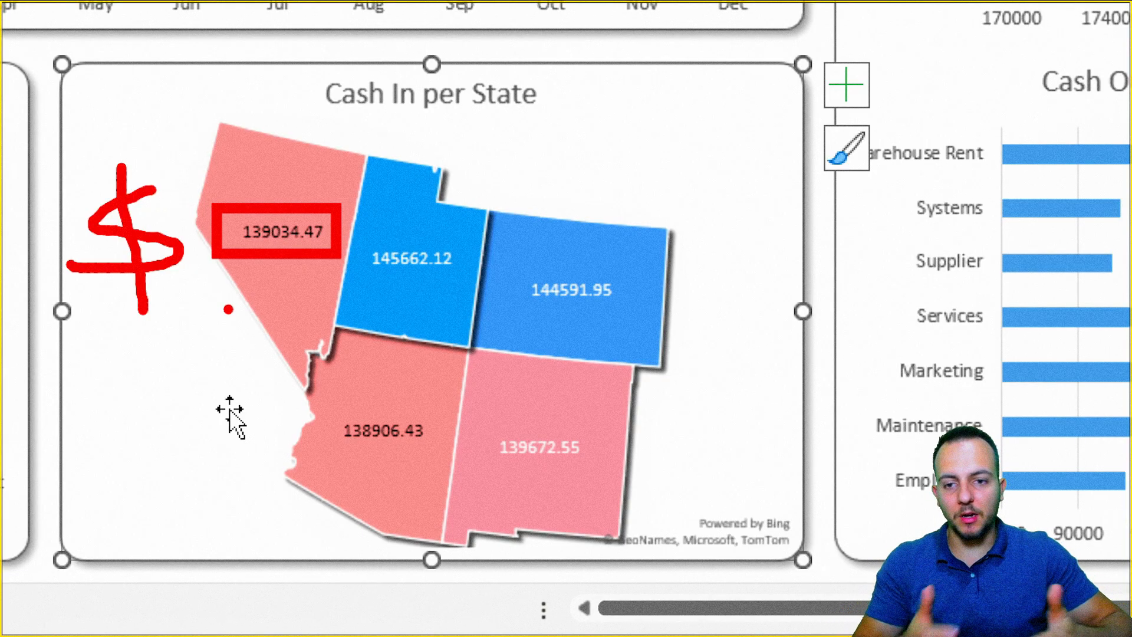
# Format the map's data labels as Currency with the $ symbol and 0 decimal places, and close the formatting options
pyautogui.press('Escape')
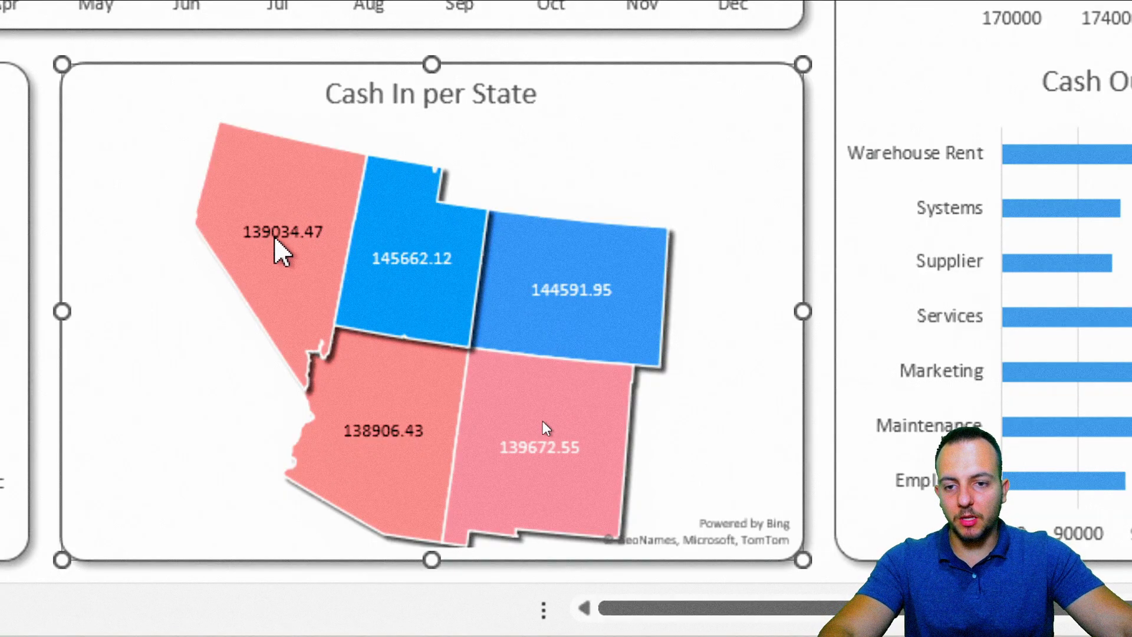
pyautogui.doubleClick(306, 242)
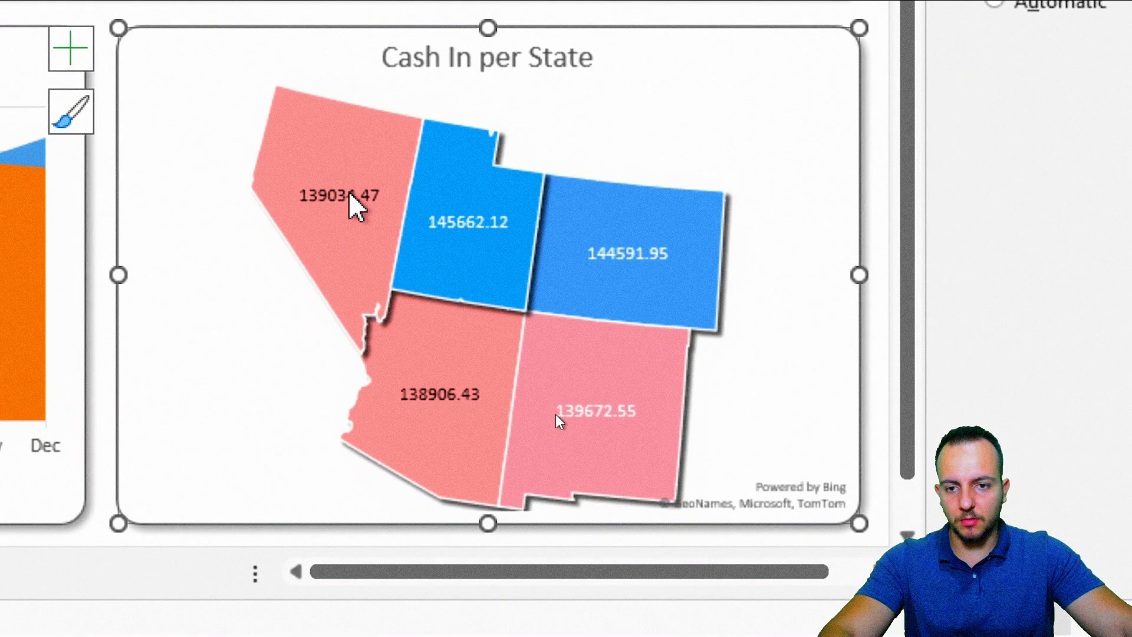
pyautogui.click(557, 413)
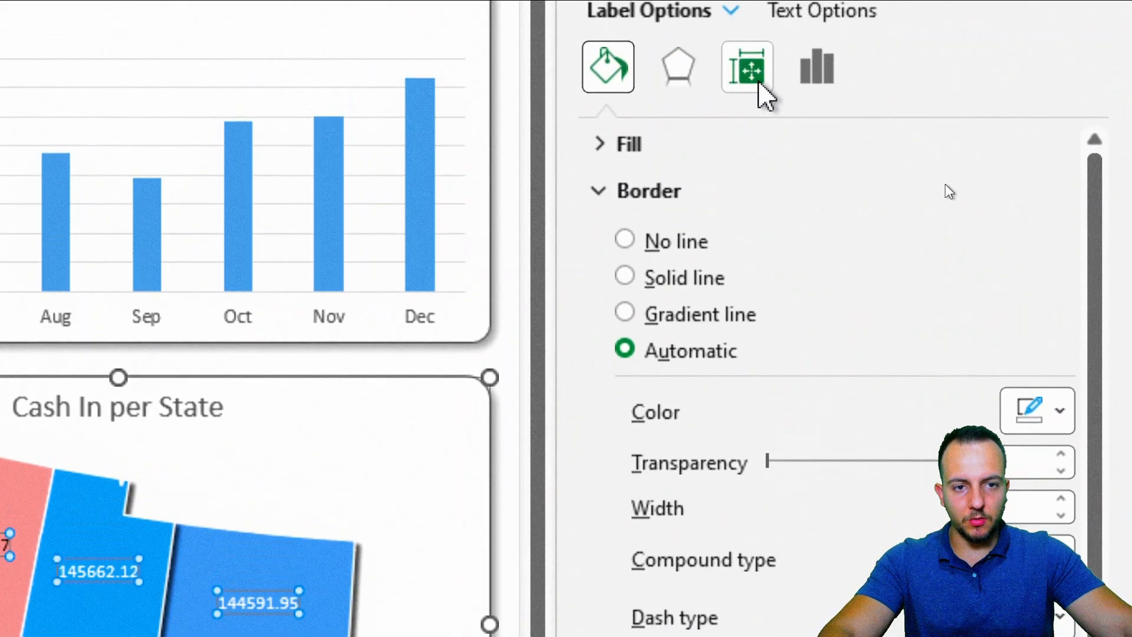
pyautogui.click(812, 89)
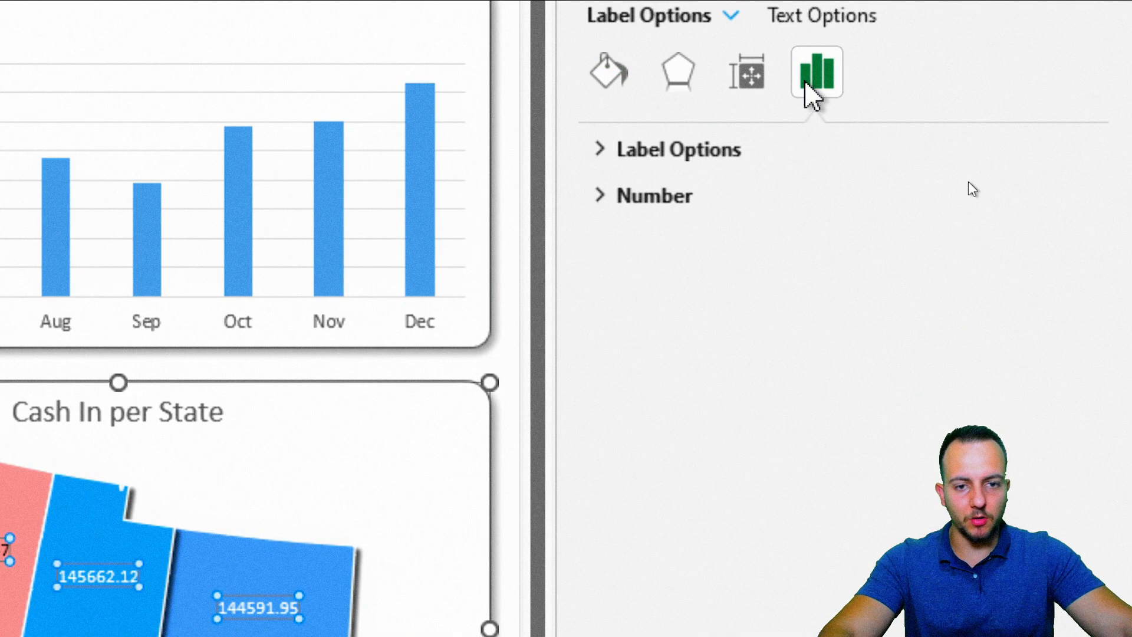
pyautogui.click(702, 201)
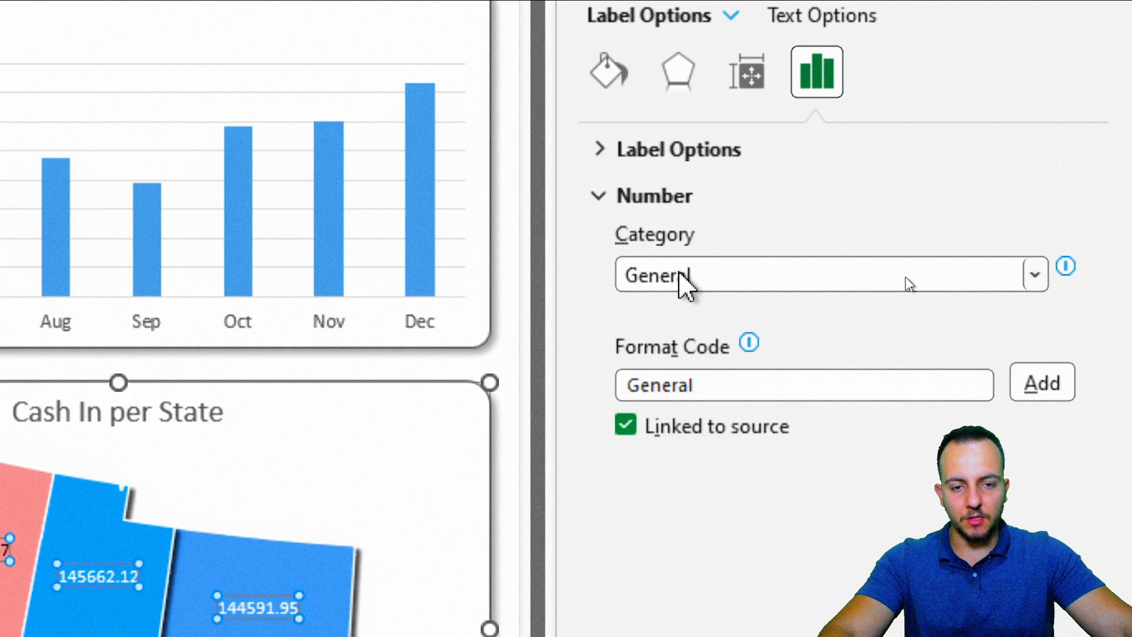
pyautogui.click(696, 277)
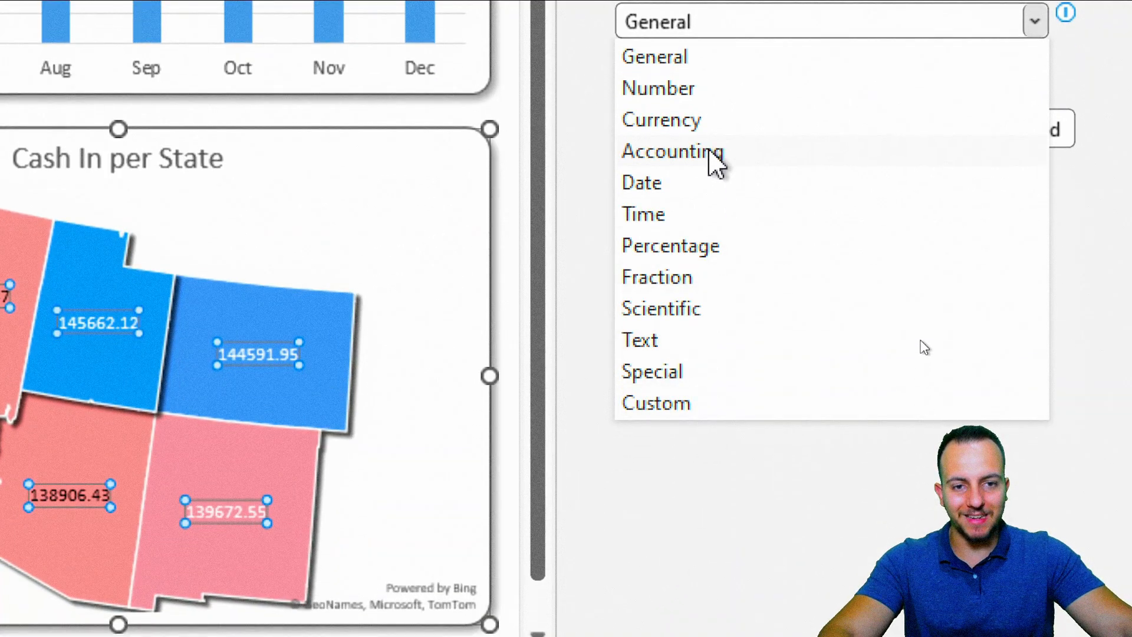
pyautogui.click(701, 124)
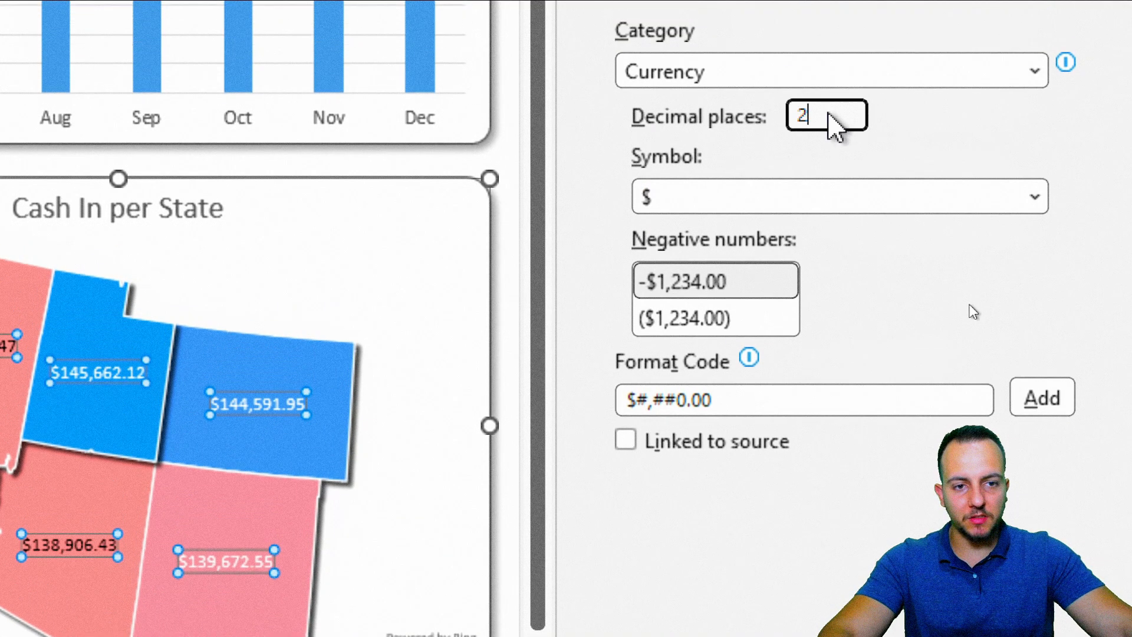
pyautogui.press('Return')
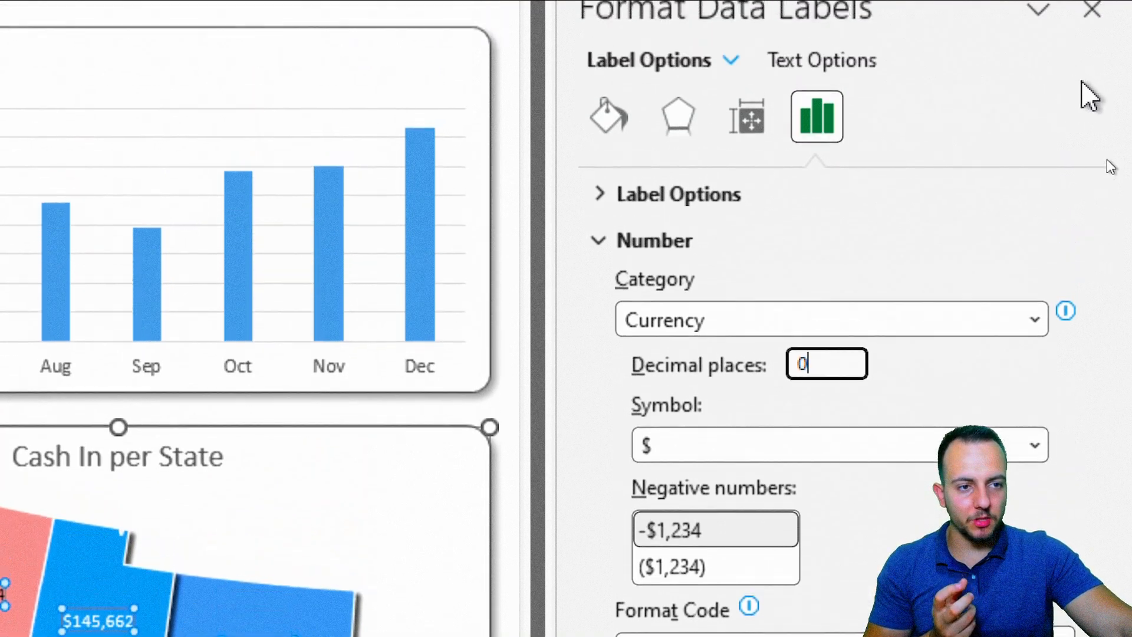
pyautogui.click(1091, 64)
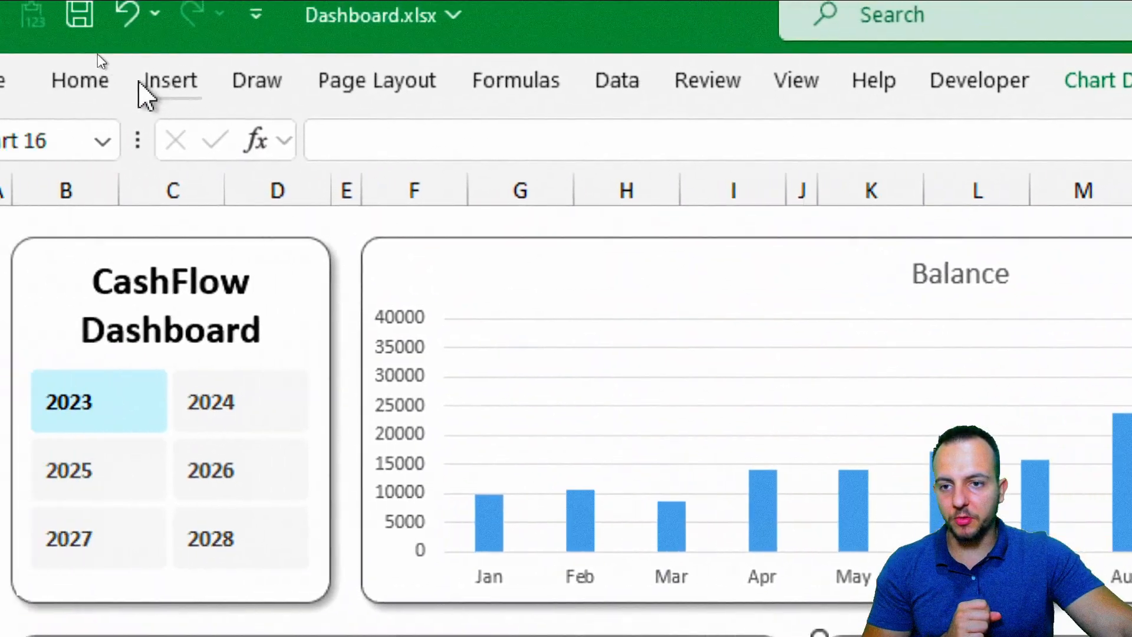
# Increase the font size of the map's data labels to 11
pyautogui.click(131, 81)
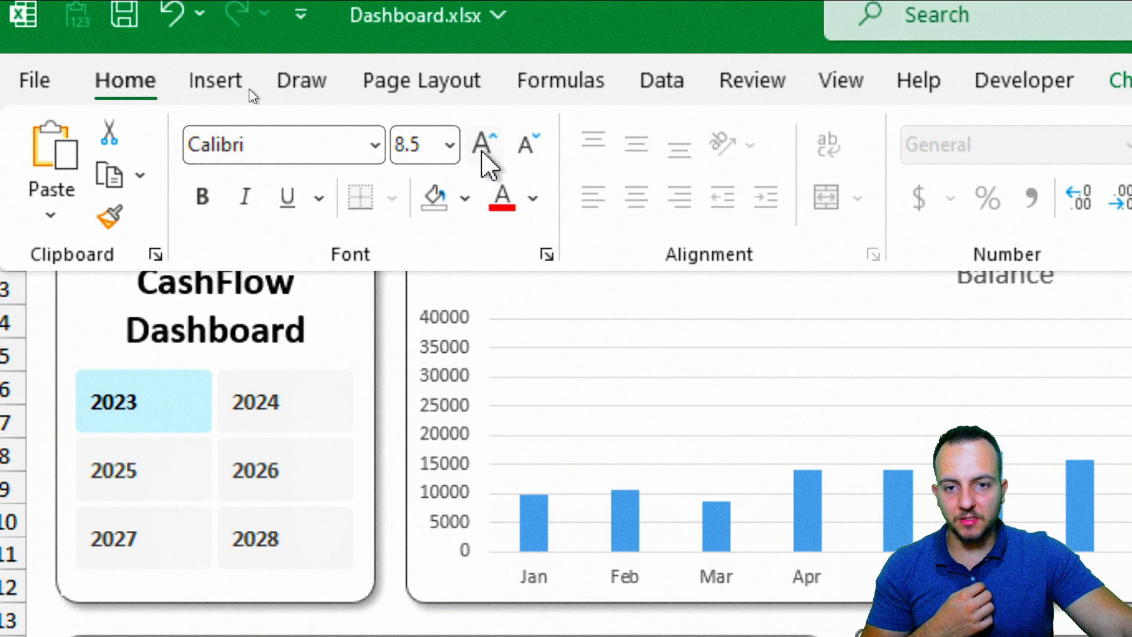
pyautogui.click(482, 147)
pyautogui.click(482, 146)
pyautogui.click(482, 146)
pyautogui.click(524, 144)
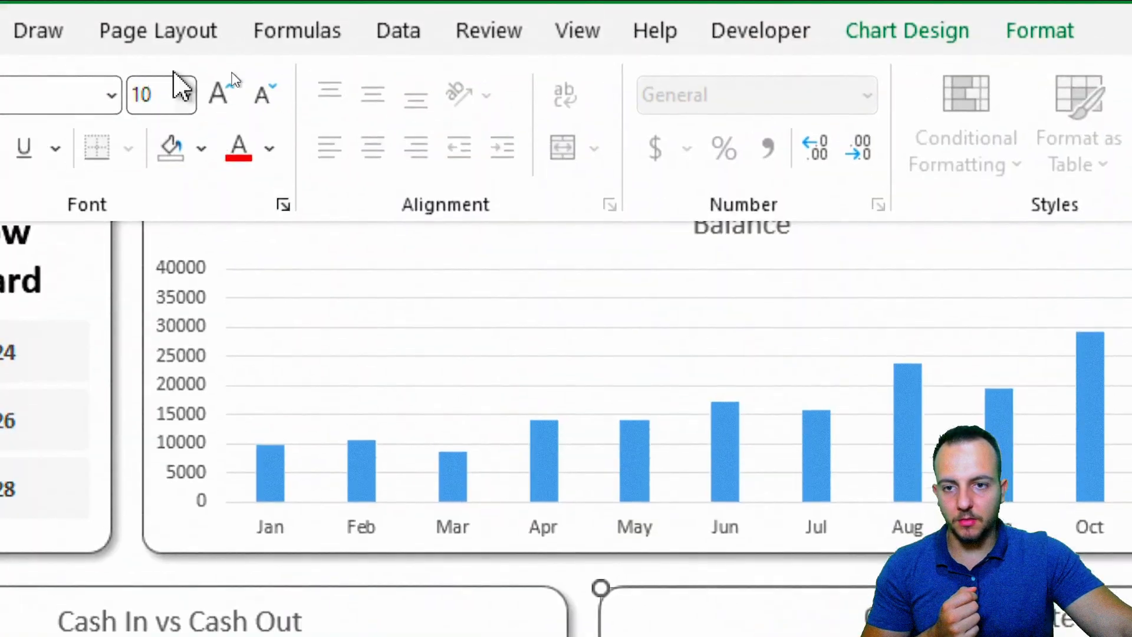
pyautogui.click(219, 93)
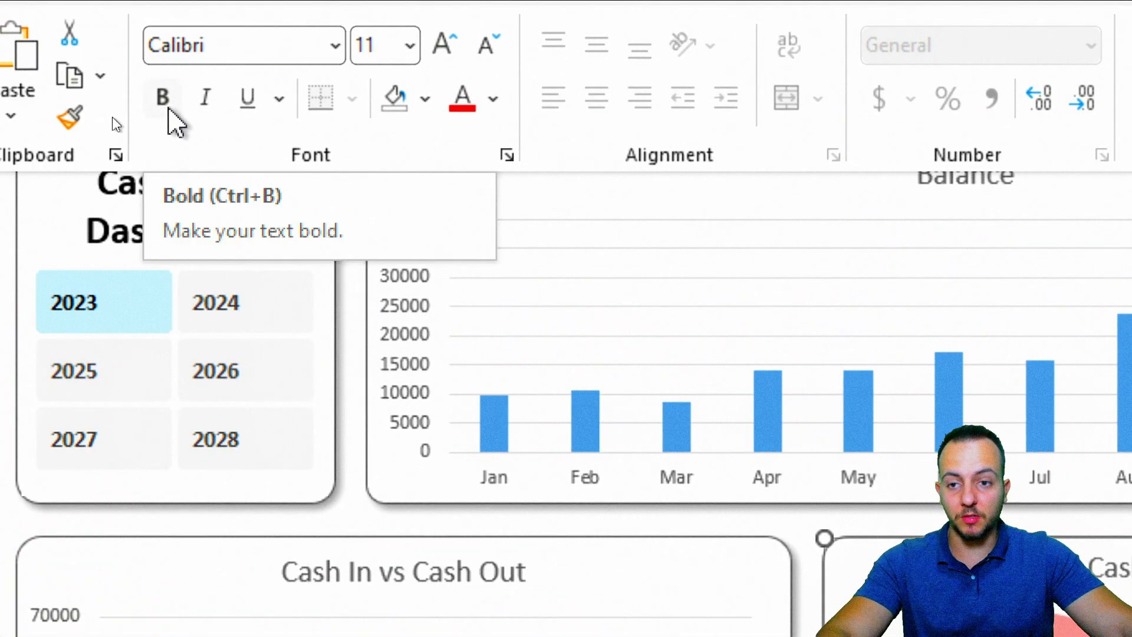
# Make the map's data labels bold and white, enlarge their font one more increment and deselect the chart
pyautogui.click(163, 98)
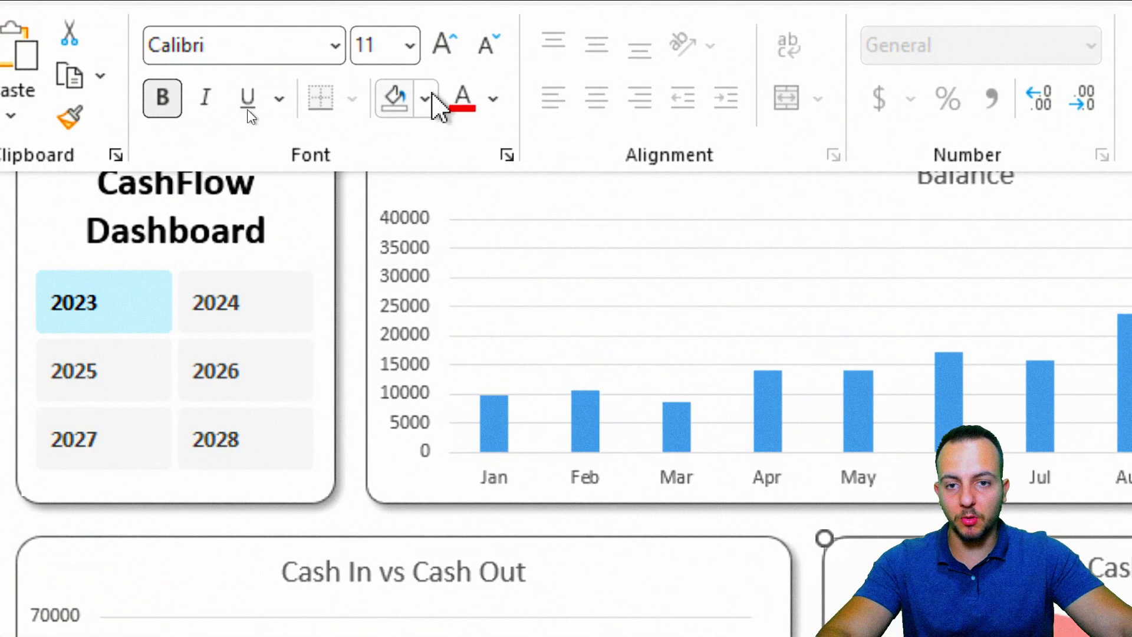
pyautogui.click(493, 99)
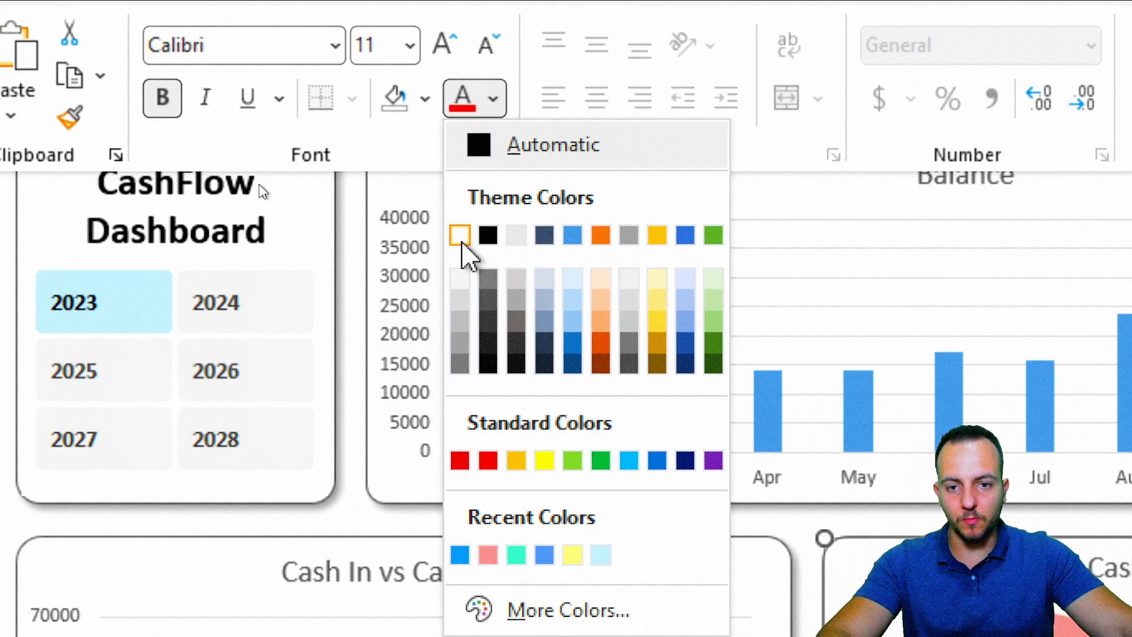
pyautogui.click(460, 236)
pyautogui.click(442, 56)
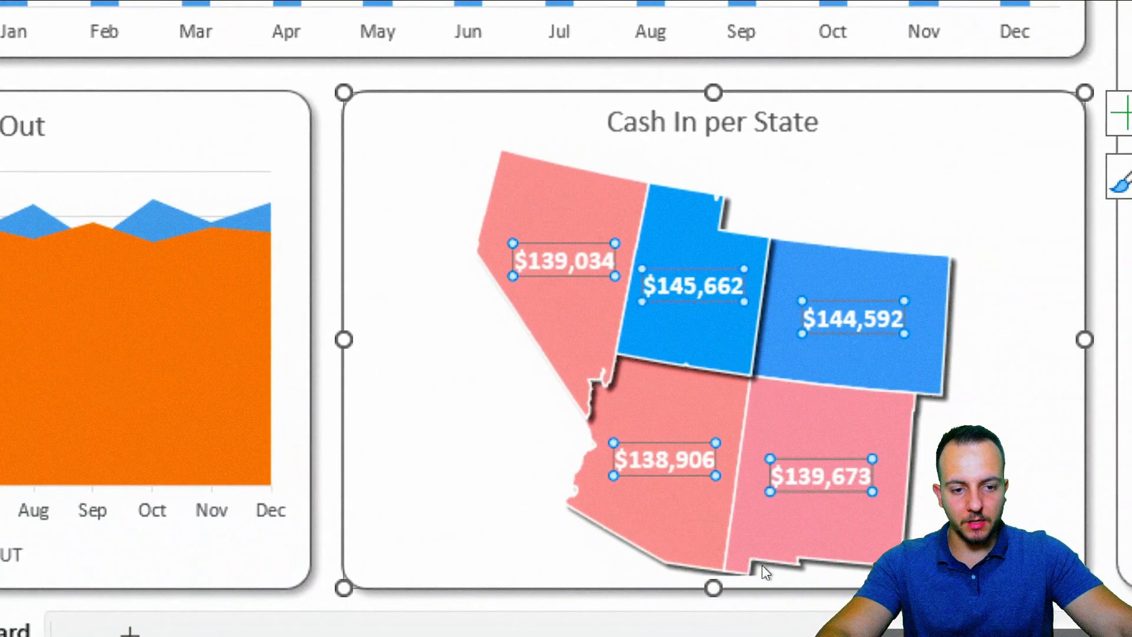
pyautogui.click(766, 567)
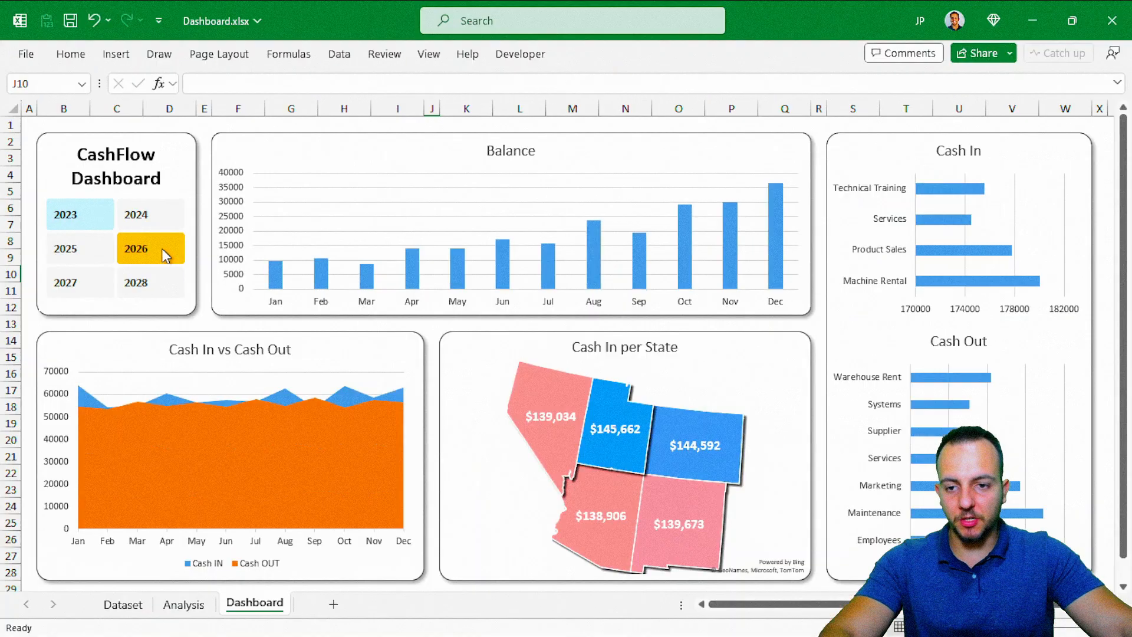
# Check the dashboard charts for several years with the year slicer, including 2024 and 2026, finishing on 2025
pyautogui.click(326, 304)
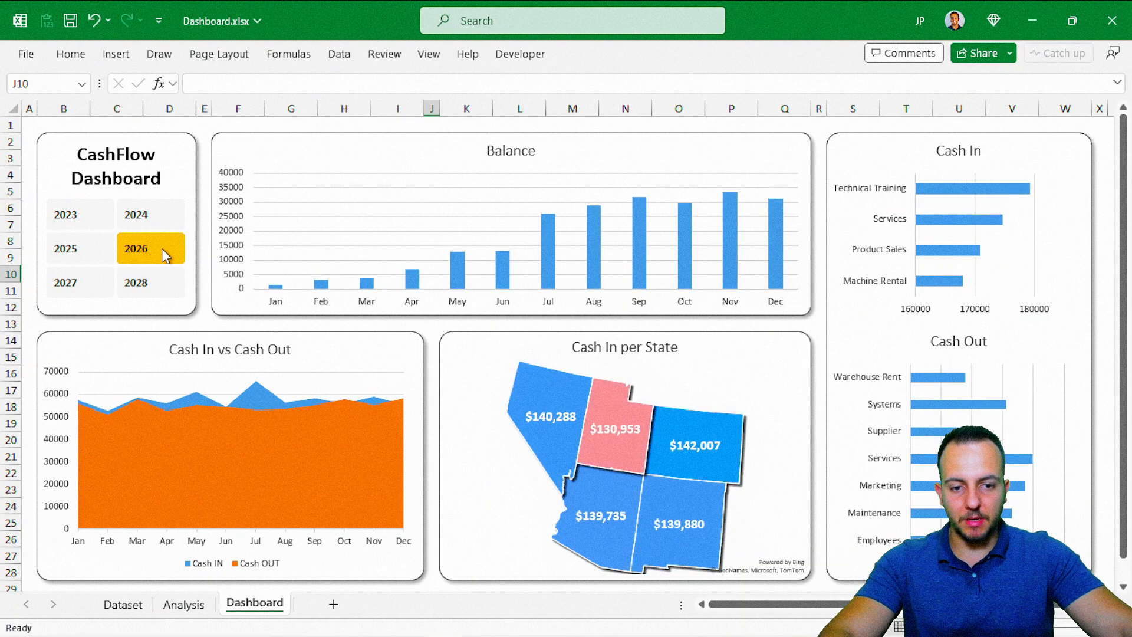
pyautogui.click(101, 247)
pyautogui.click(104, 283)
pyautogui.click(155, 248)
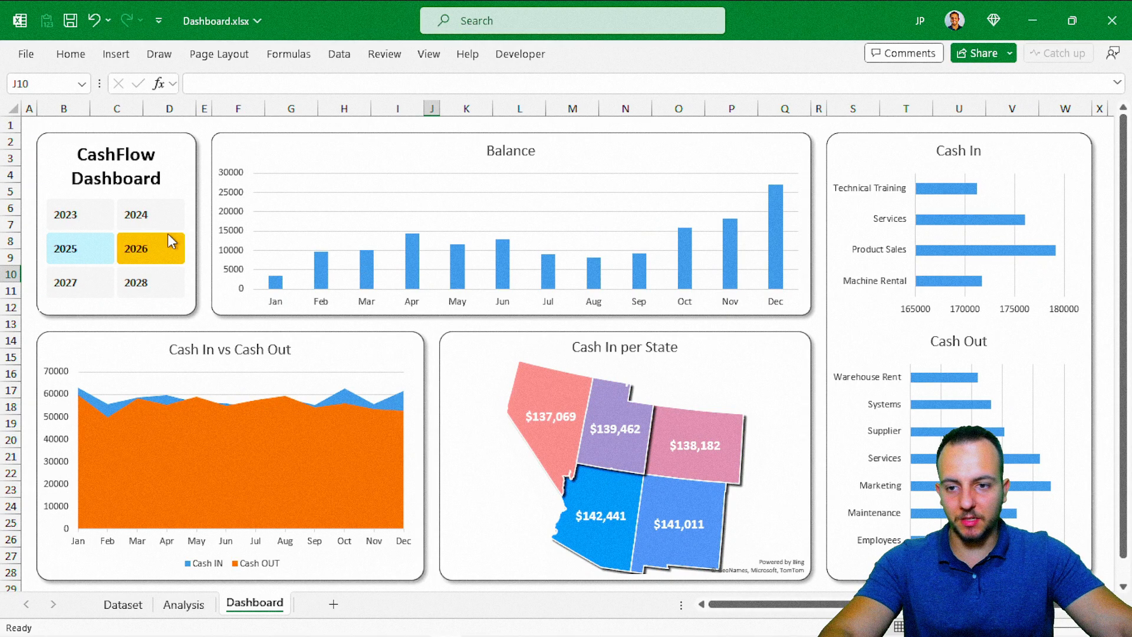
pyautogui.click(168, 215)
pyautogui.click(150, 254)
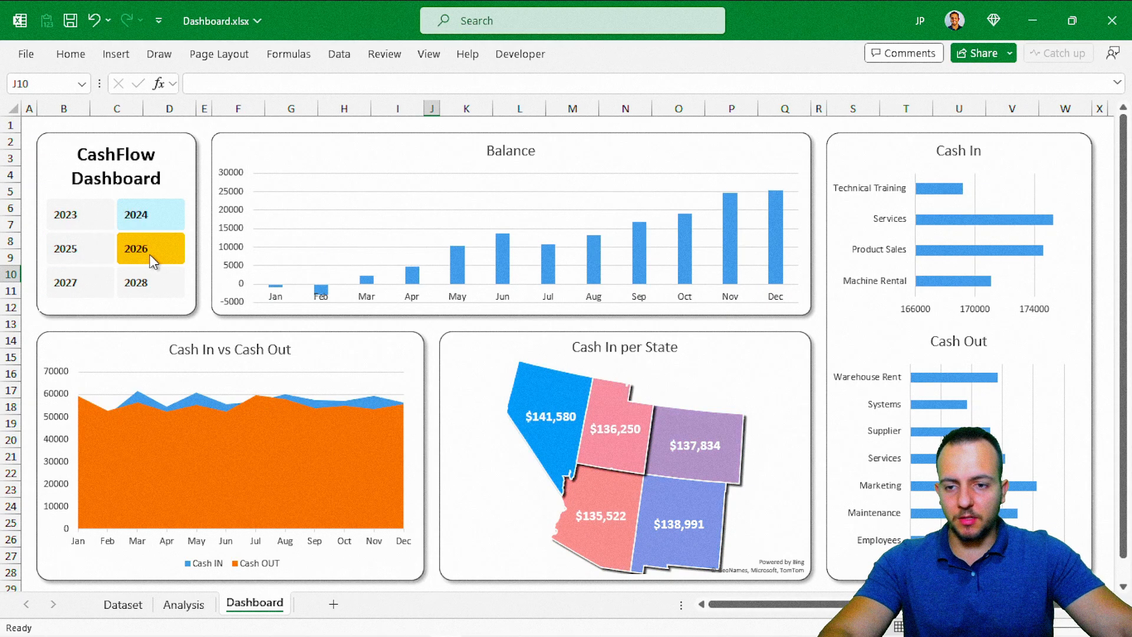
pyautogui.click(106, 259)
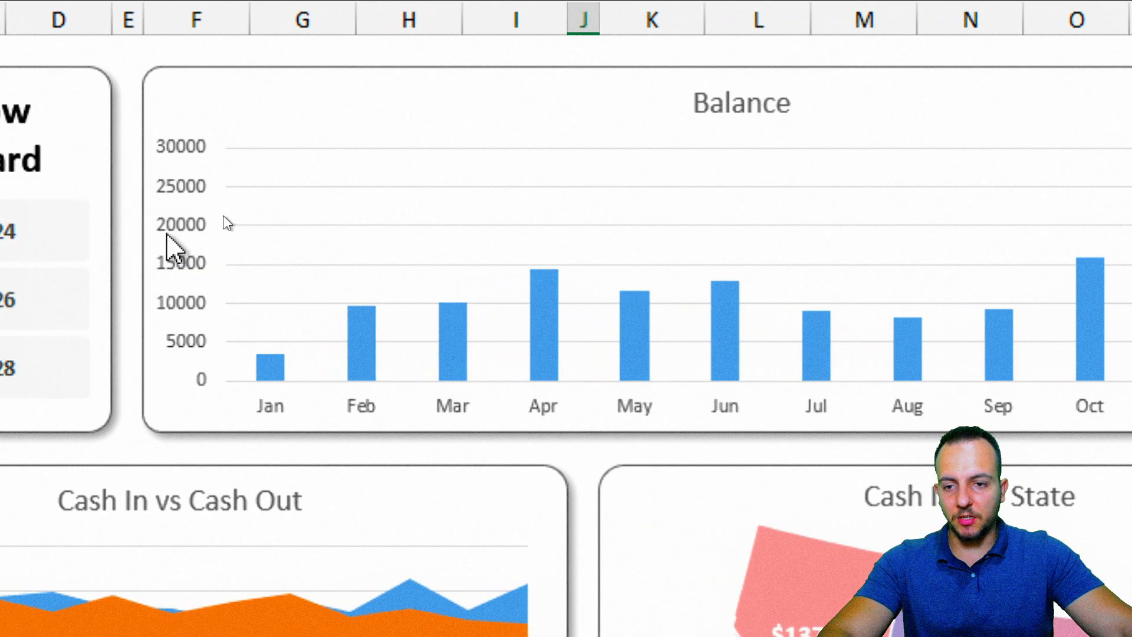
# Delete the vertical axis and the horizontal gridlines from the Balance chart
pyautogui.click(212, 233)
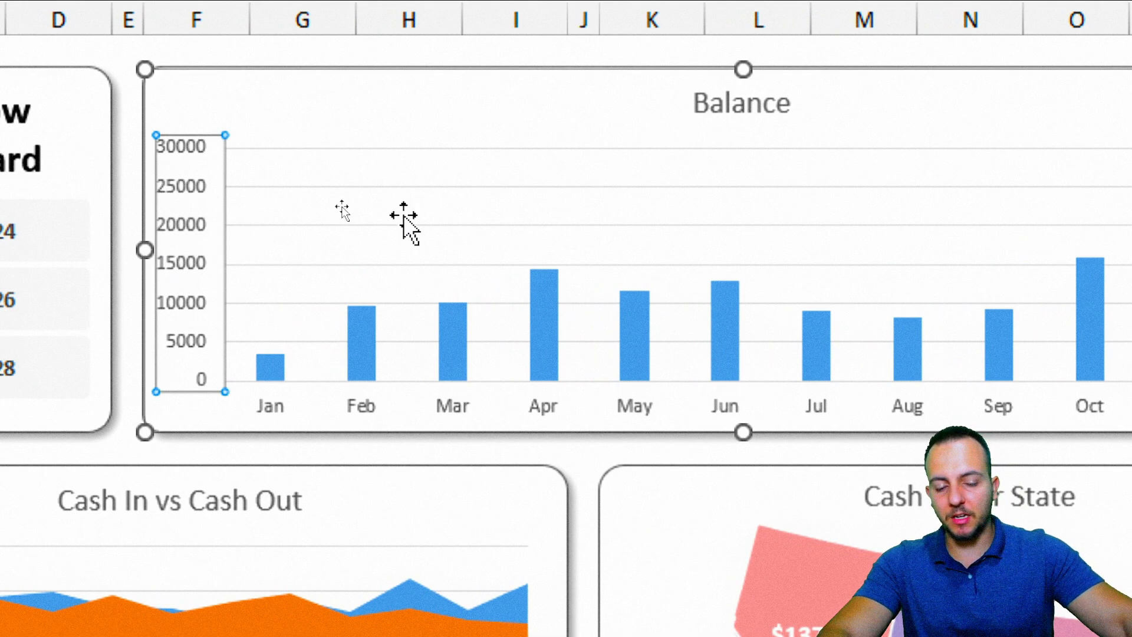
pyautogui.press('Delete')
pyautogui.click(442, 188)
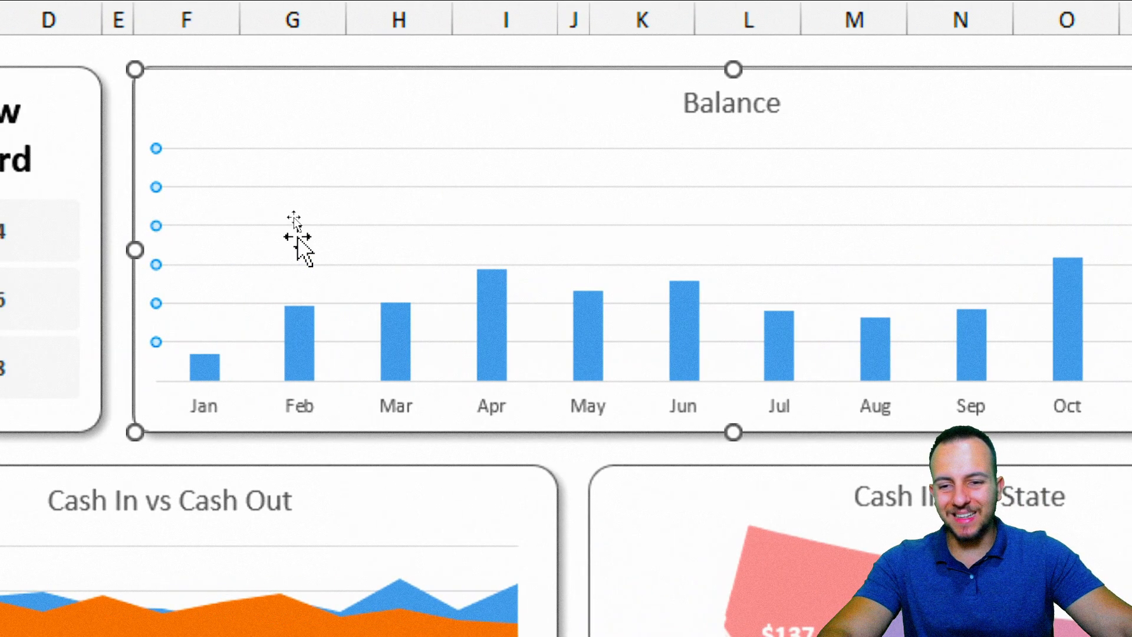
pyautogui.press('Delete')
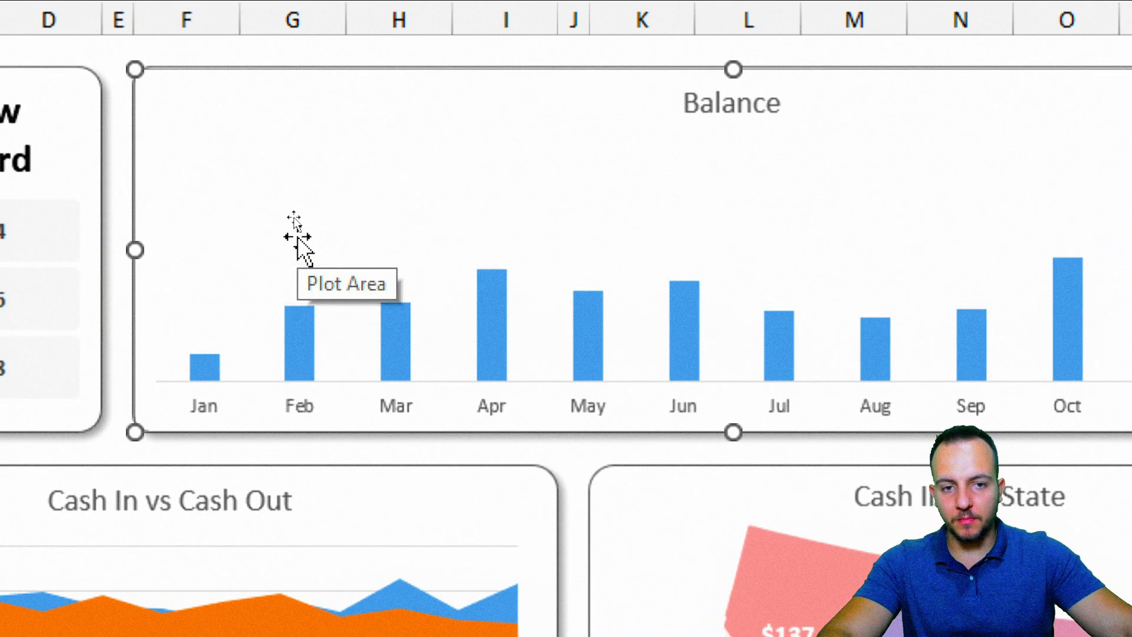
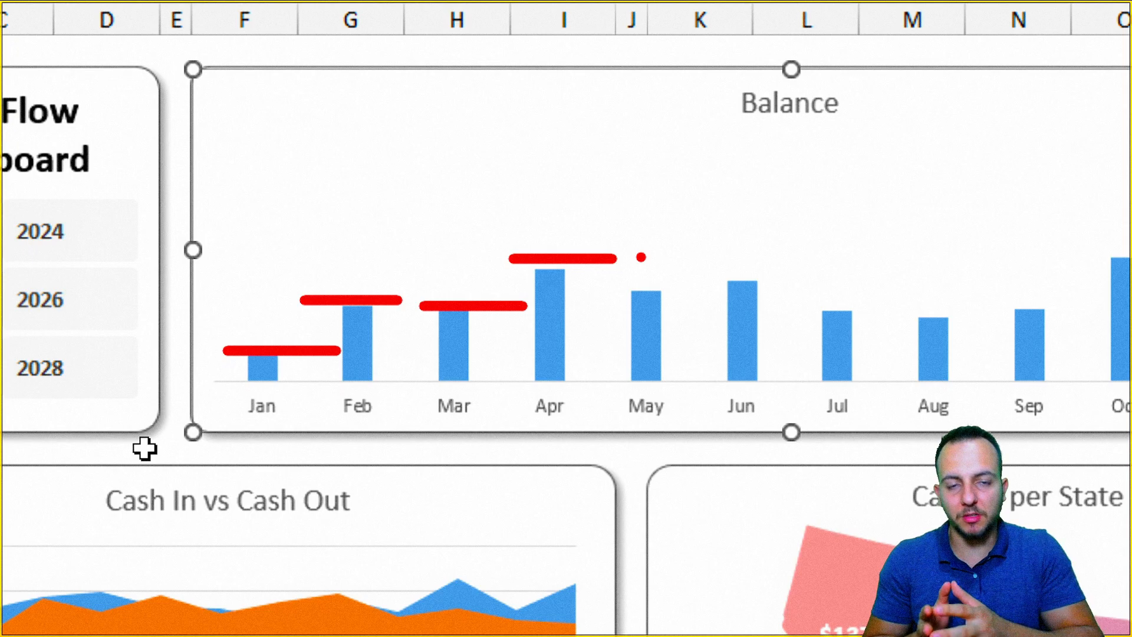
# Add data labels to the Balance chart in the Outside End position
pyautogui.moveTo(365, 295); pyautogui.dragTo(377, 236)
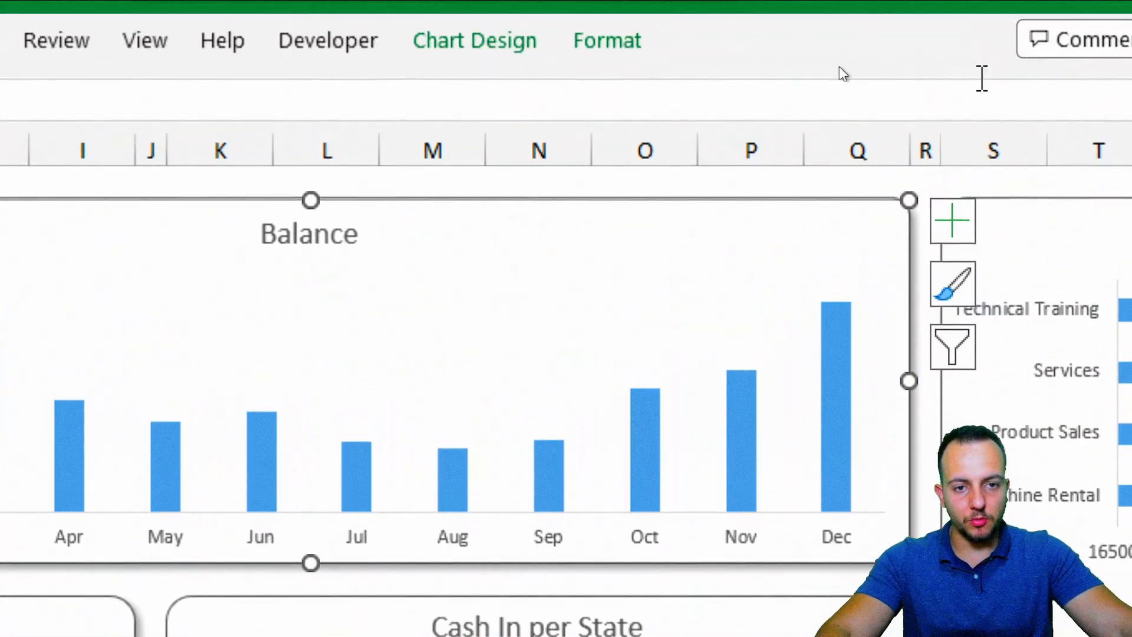
pyautogui.click(475, 47)
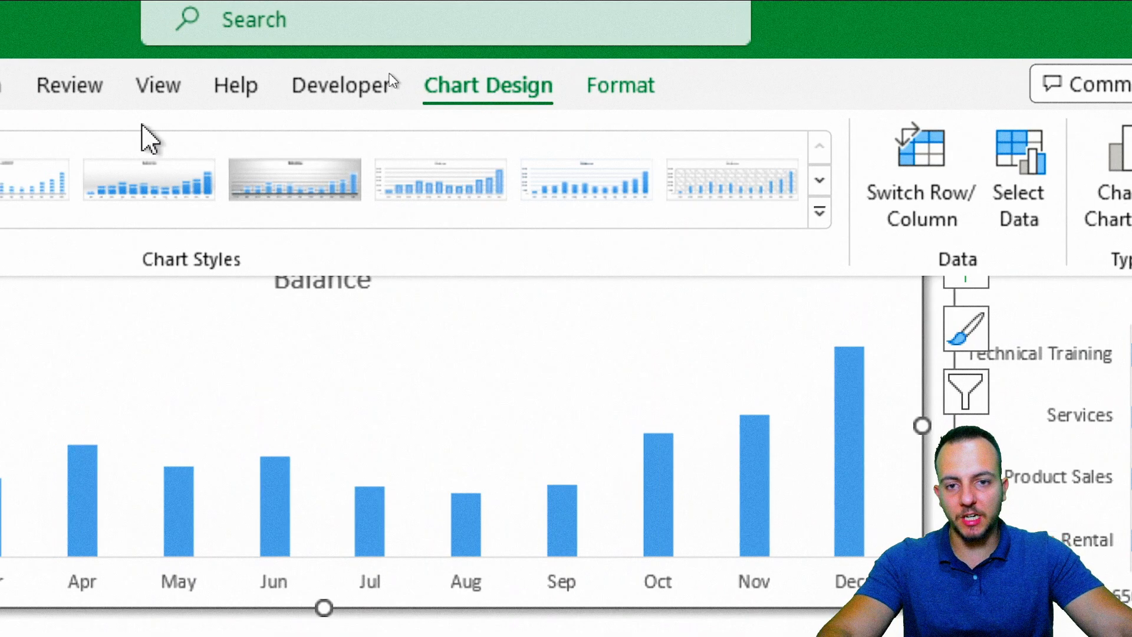
pyautogui.click(75, 207)
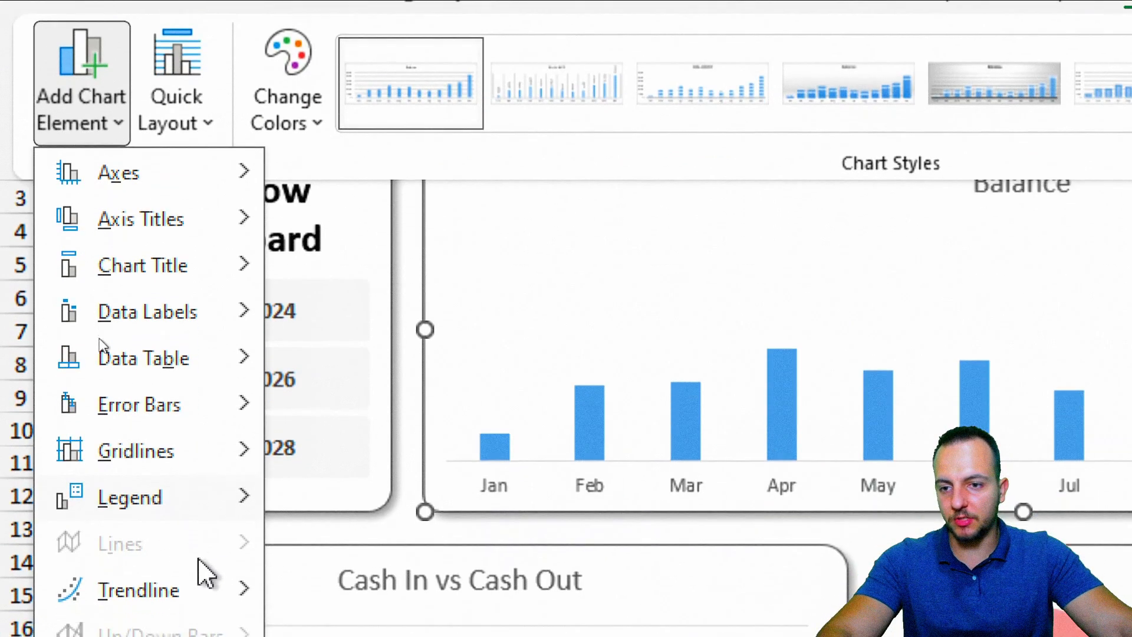
pyautogui.moveTo(194, 317)
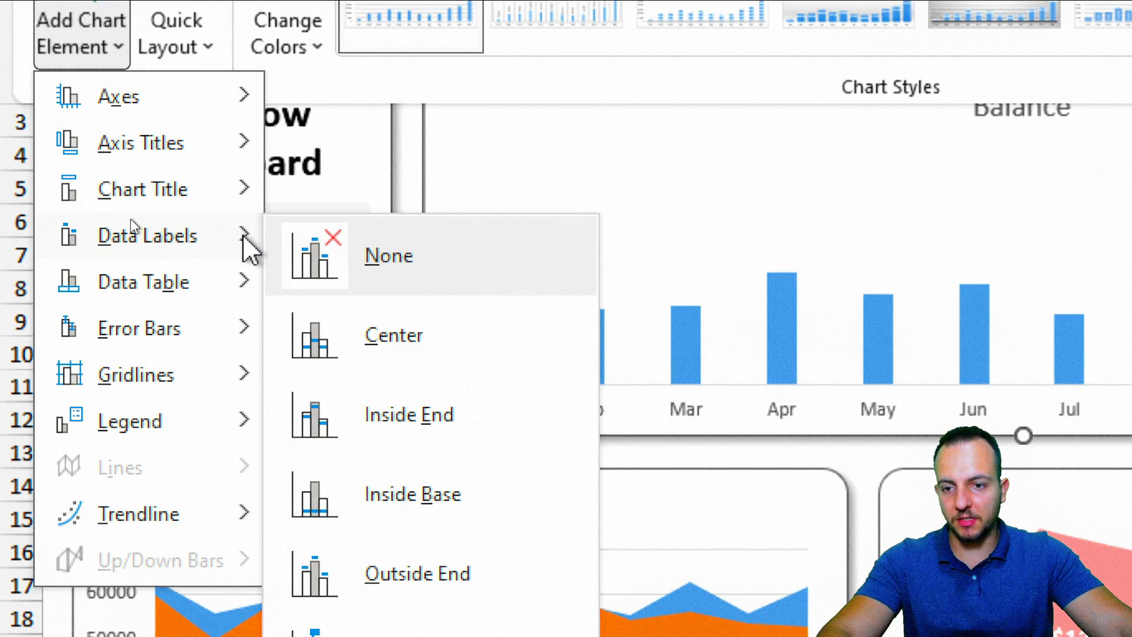
pyautogui.click(460, 584)
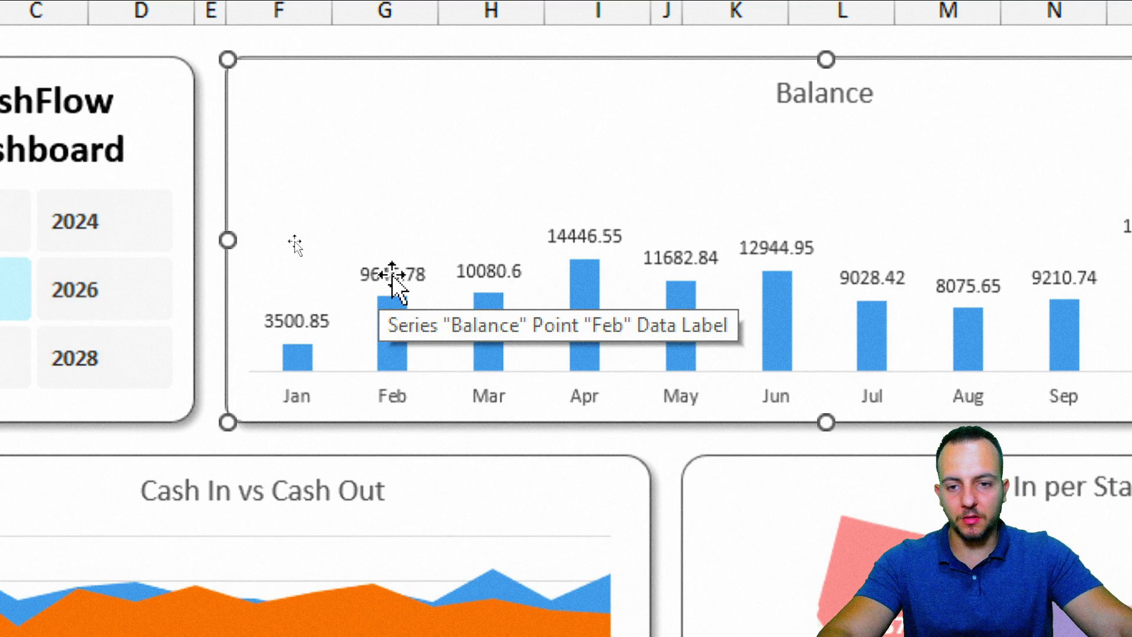
# Format the Balance chart's data labels as Currency with the $ symbol and 0 decimal places
pyautogui.click(382, 277)
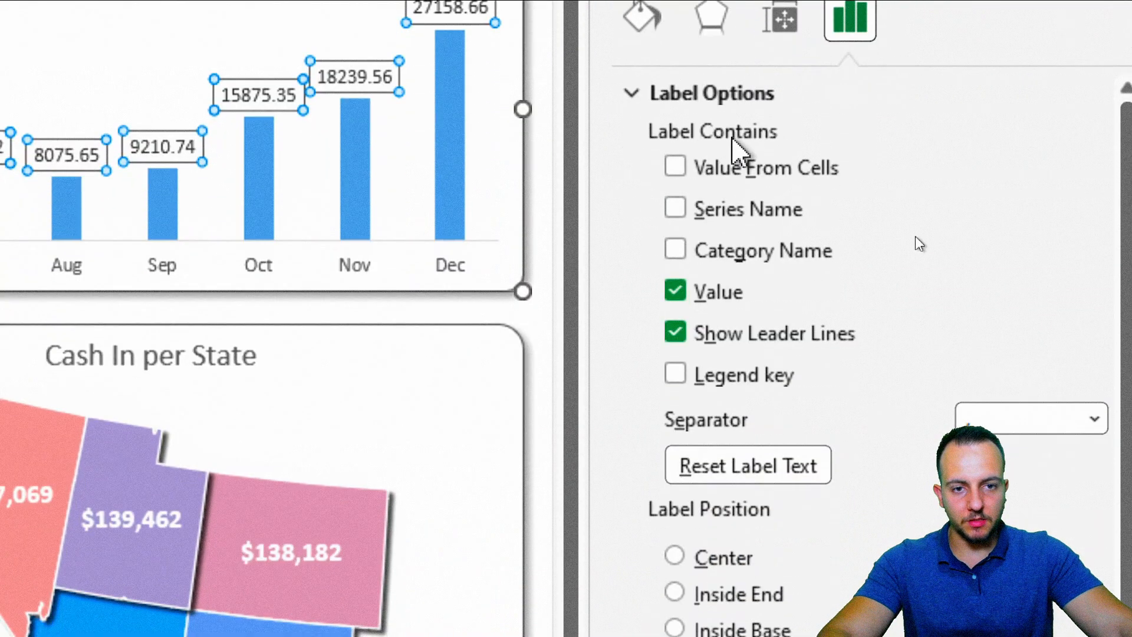
pyautogui.click(960, 228)
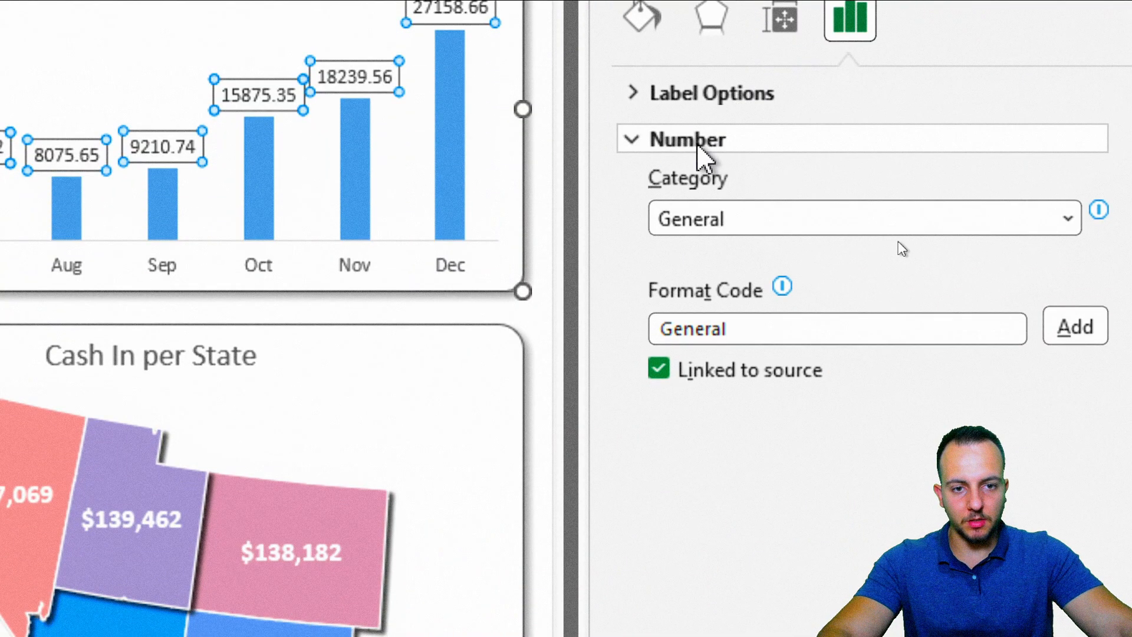
pyautogui.click(710, 220)
pyautogui.click(704, 318)
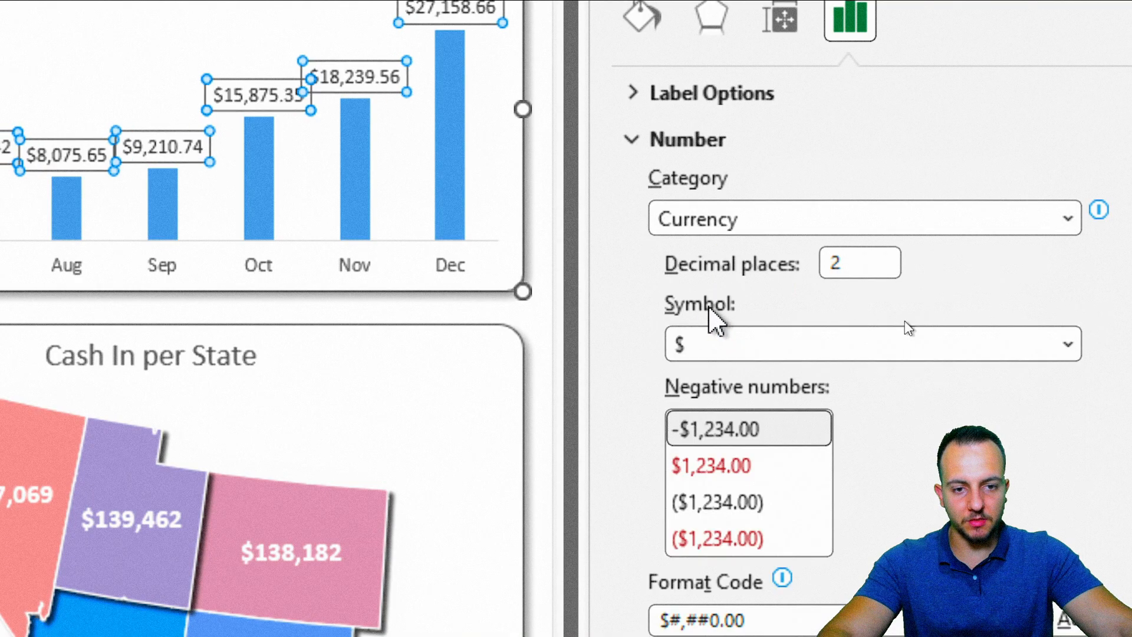
pyautogui.doubleClick(862, 261)
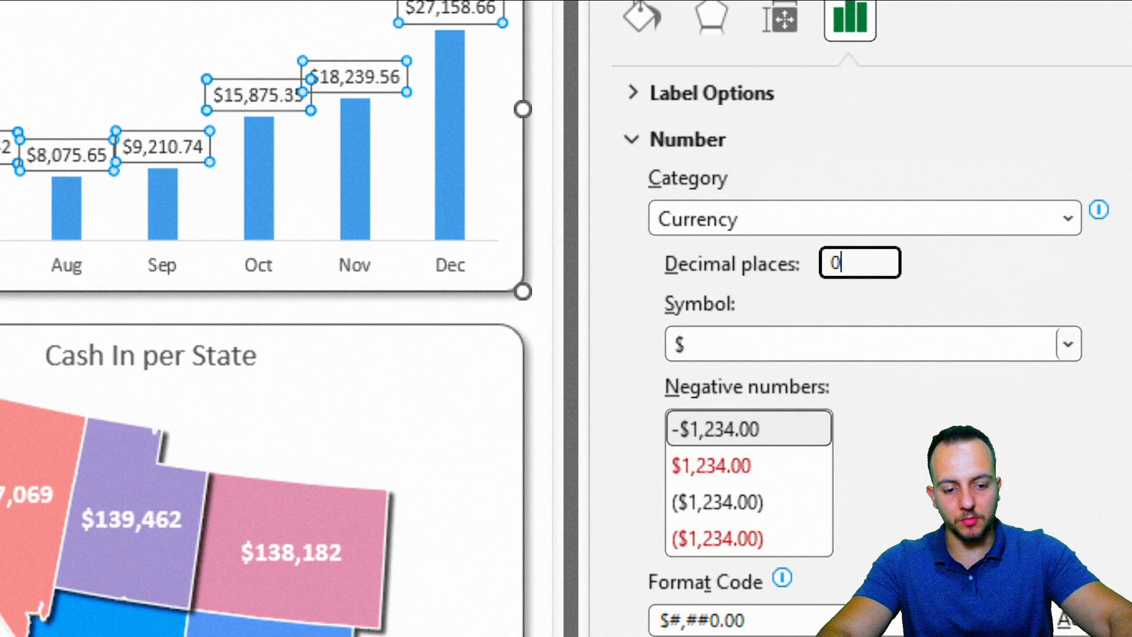
pyautogui.press('Return')
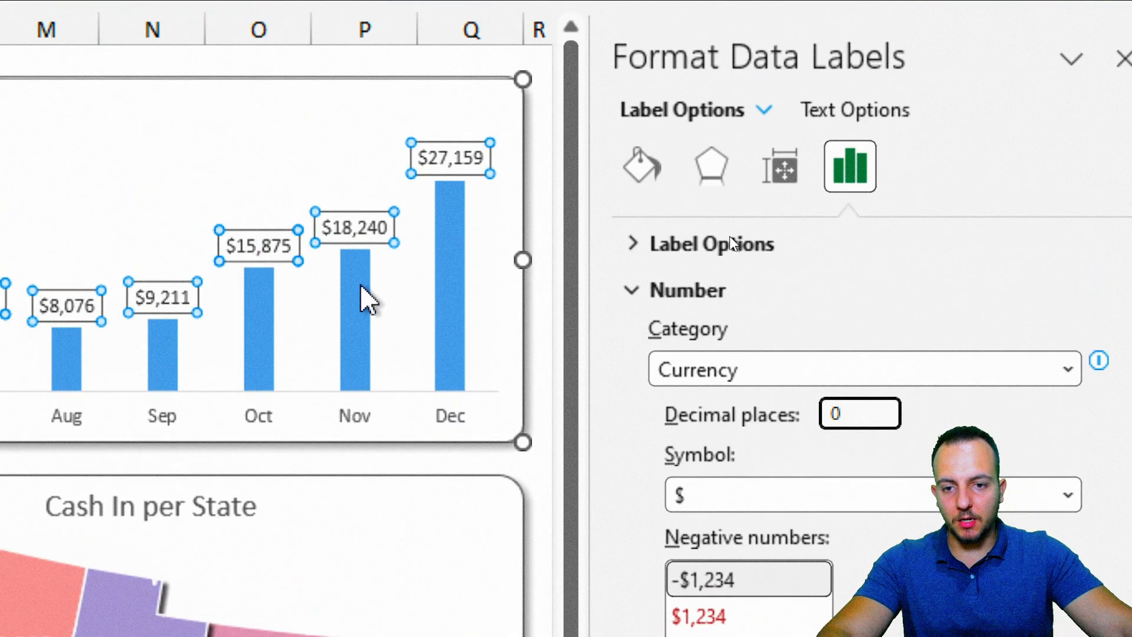
# Set the gap width of the Balance chart's columns to 100%, after trying 150%
pyautogui.click(361, 289)
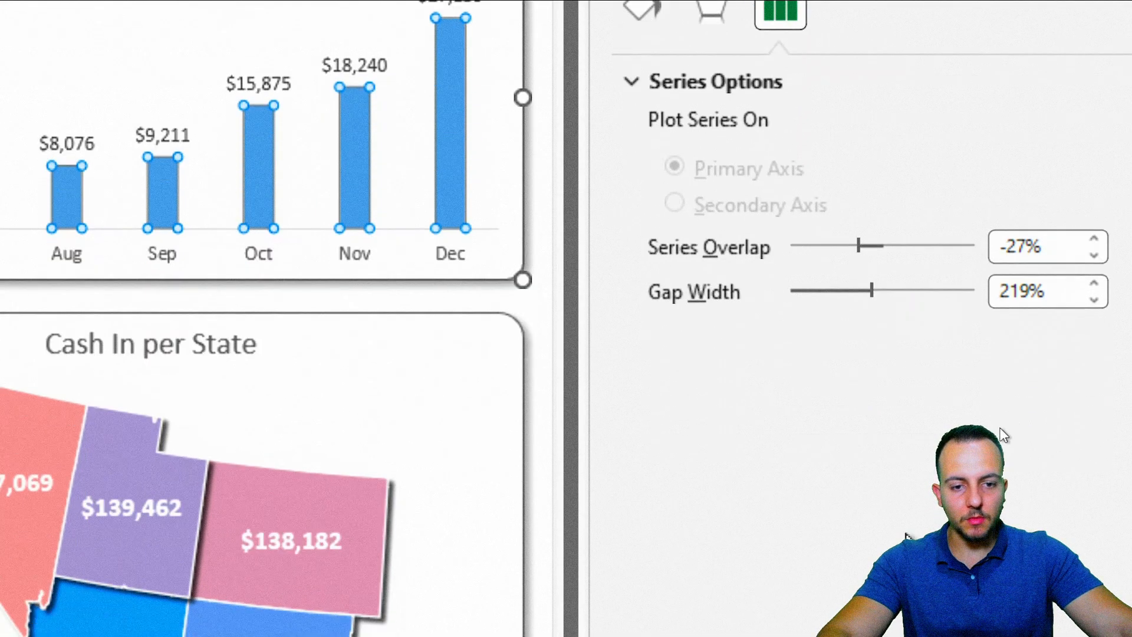
pyautogui.doubleClick(1037, 294)
pyautogui.write('150')
pyautogui.press('Return')
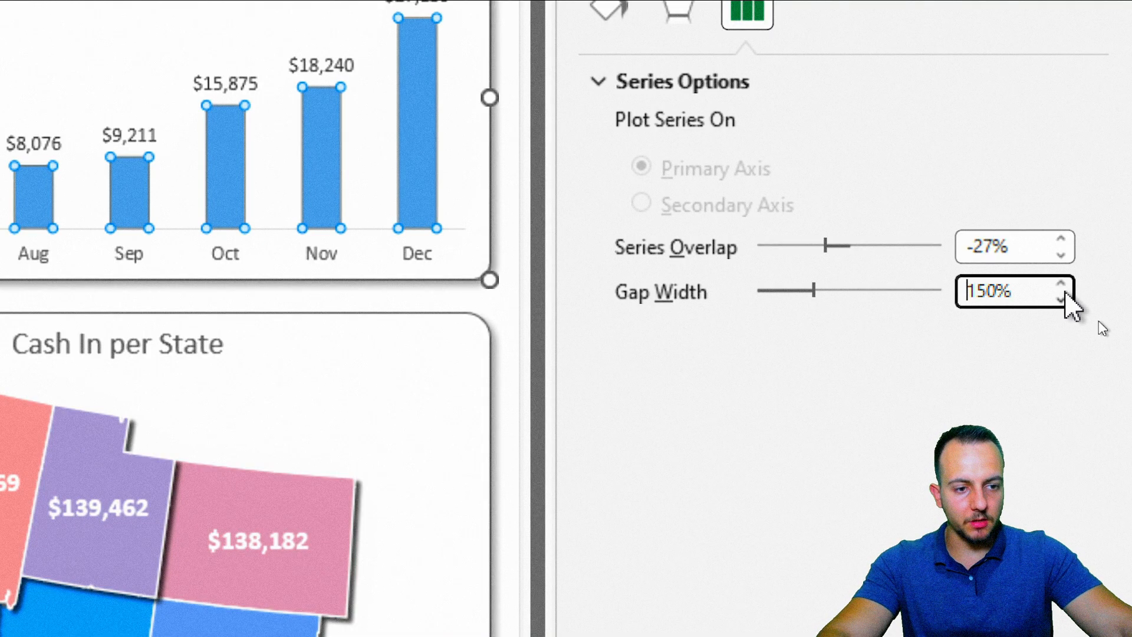
pyautogui.doubleClick(1001, 290)
pyautogui.write('100')
pyautogui.press('Return')
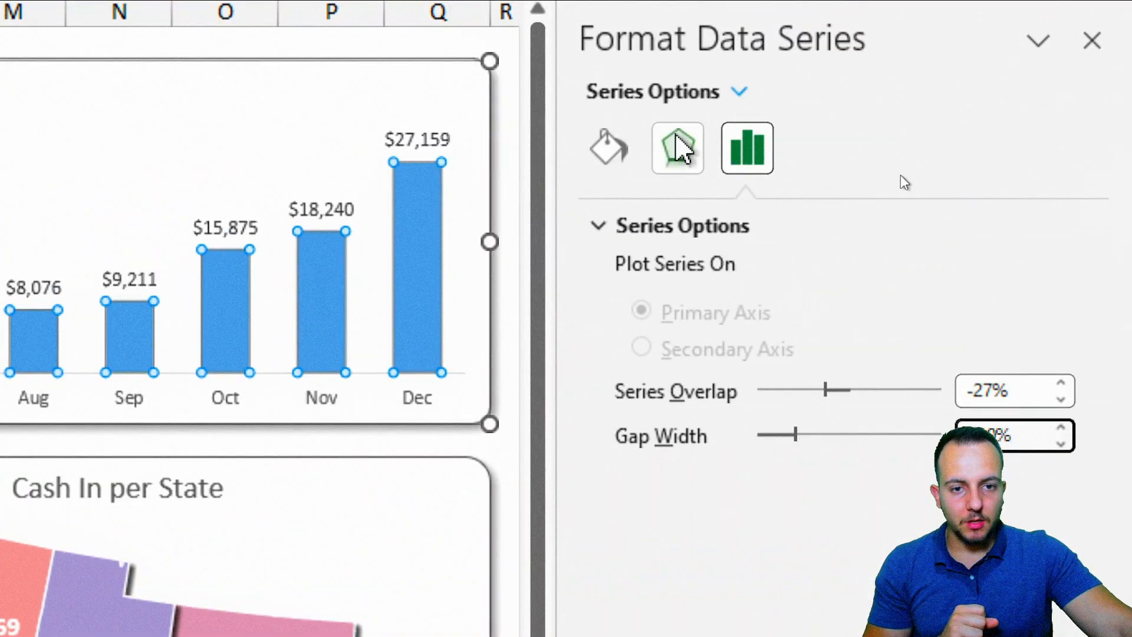
# Add a bottom-right outer shadow to the Balance chart's columns with 30% transparency and 2 pt blur
pyautogui.click(681, 150)
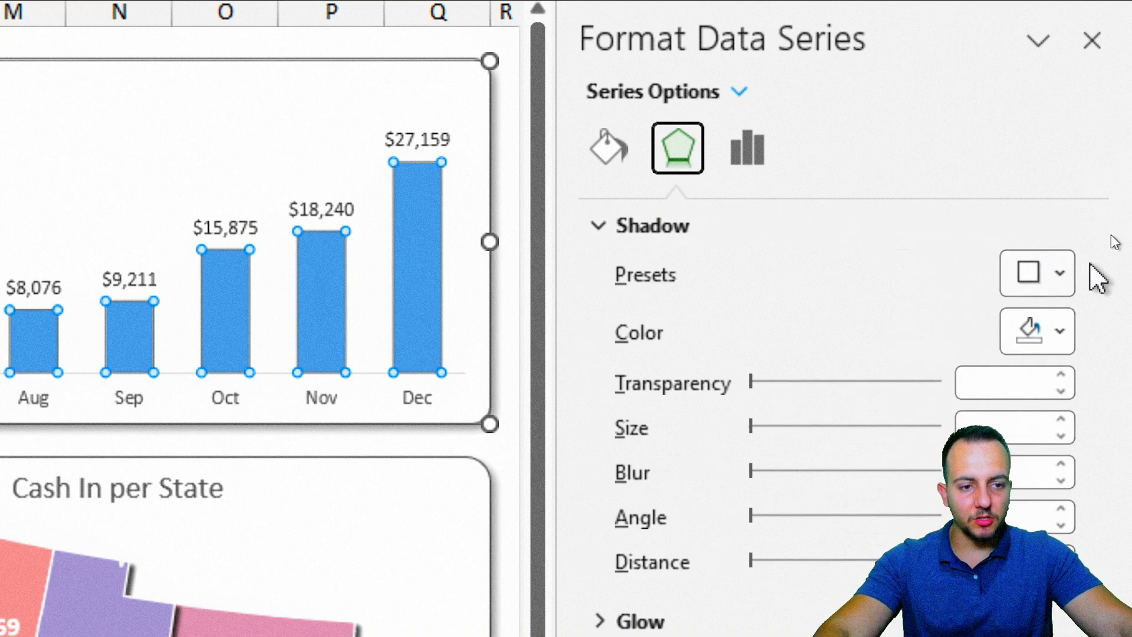
pyautogui.click(1060, 275)
pyautogui.click(859, 538)
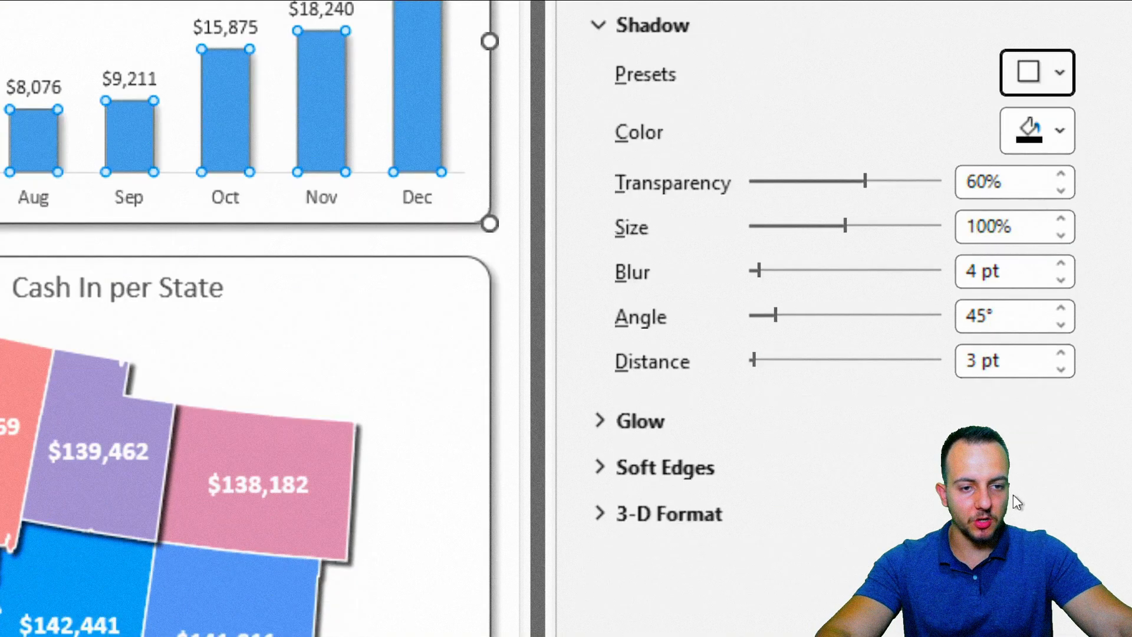
pyautogui.click(1029, 182)
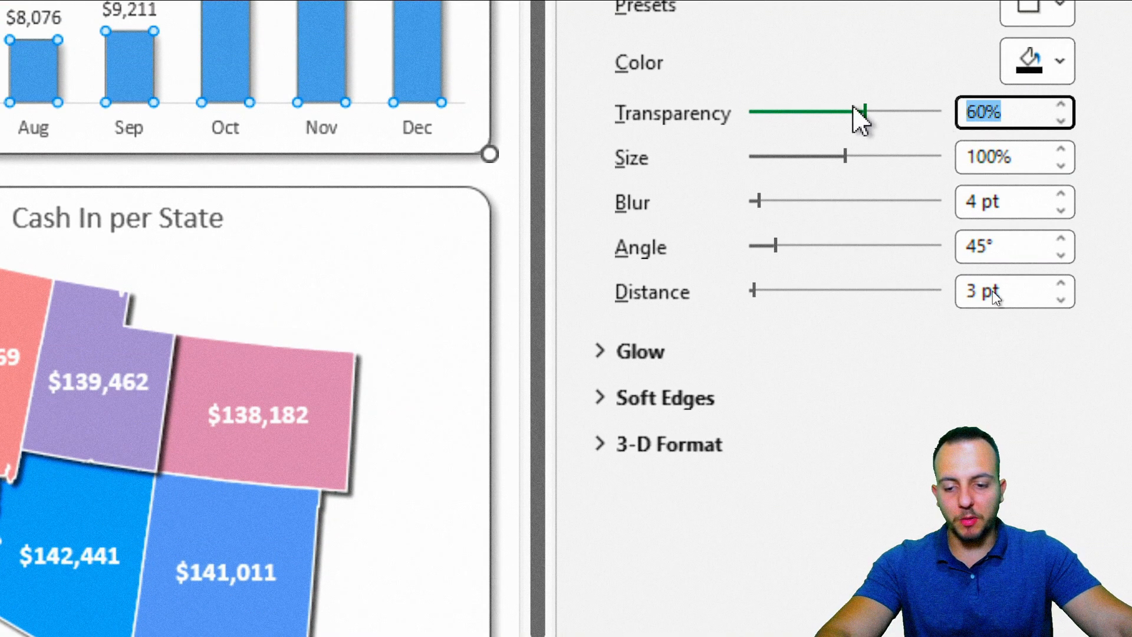
pyautogui.write('30')
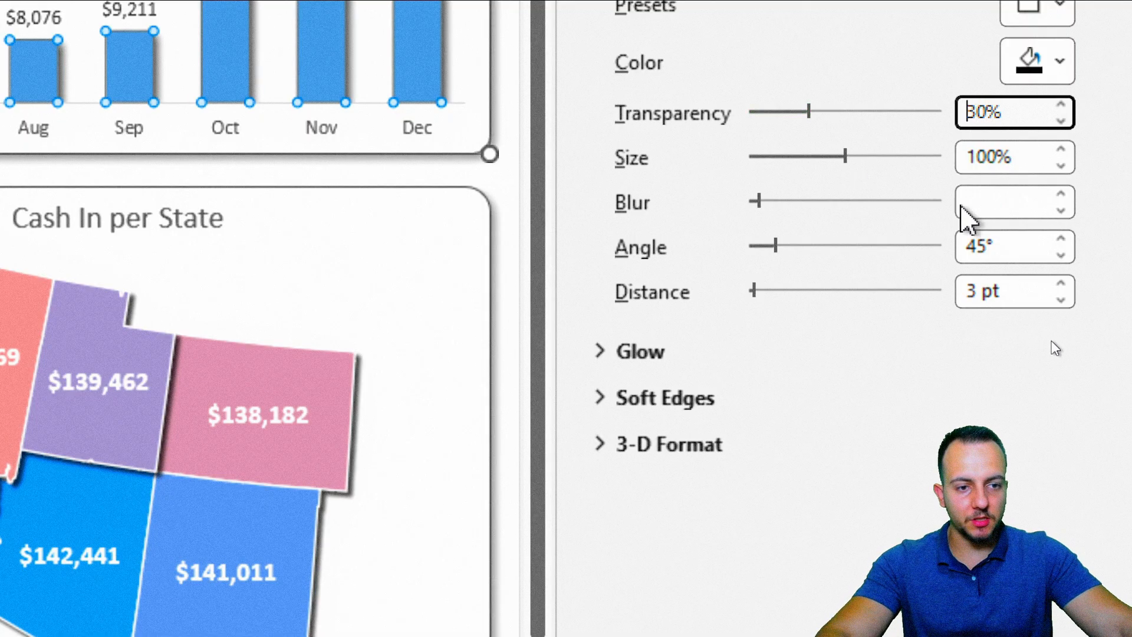
pyautogui.press('Tab')
pyautogui.write('2')
pyautogui.press('Tab')
pyautogui.write('2')
pyautogui.click(1012, 245)
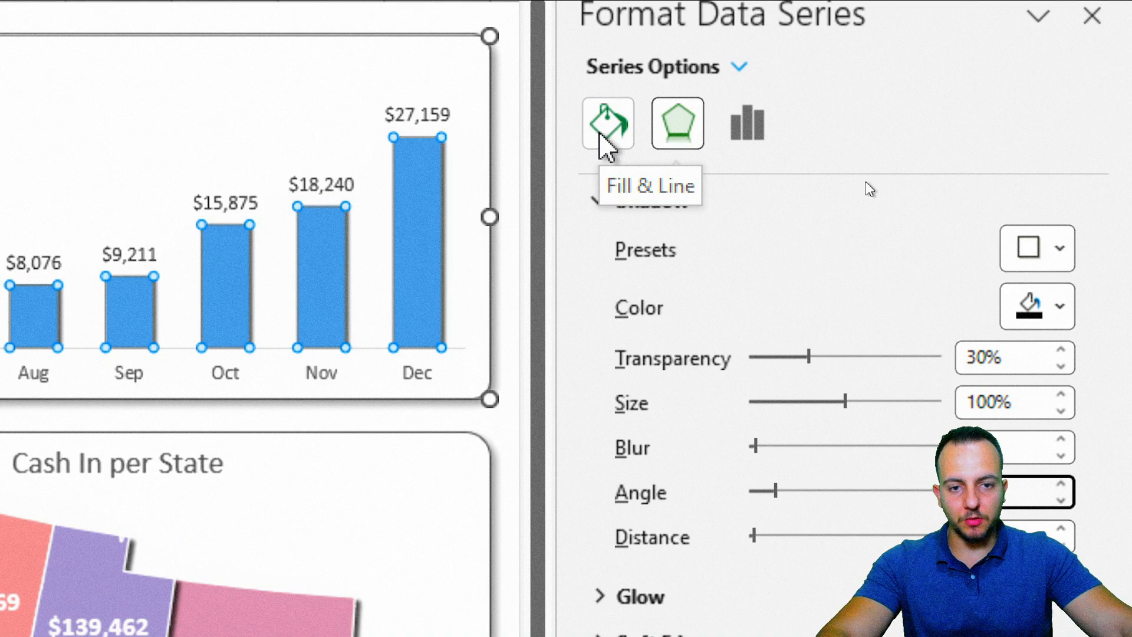
# Try a solid black border on the Balance chart's columns
pyautogui.click(601, 136)
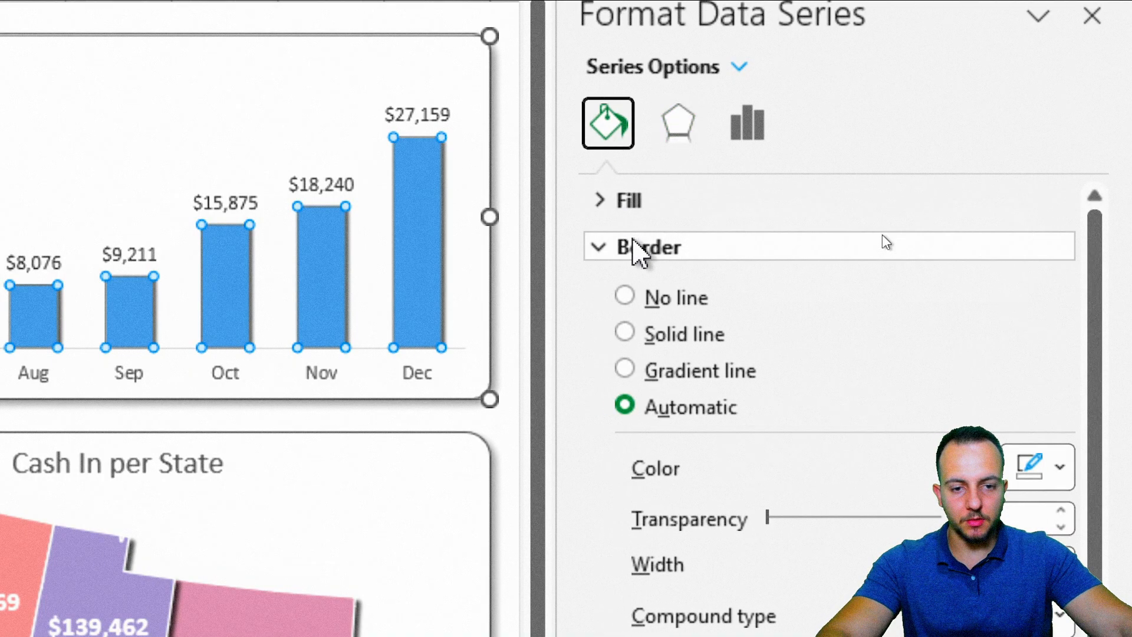
pyautogui.click(654, 334)
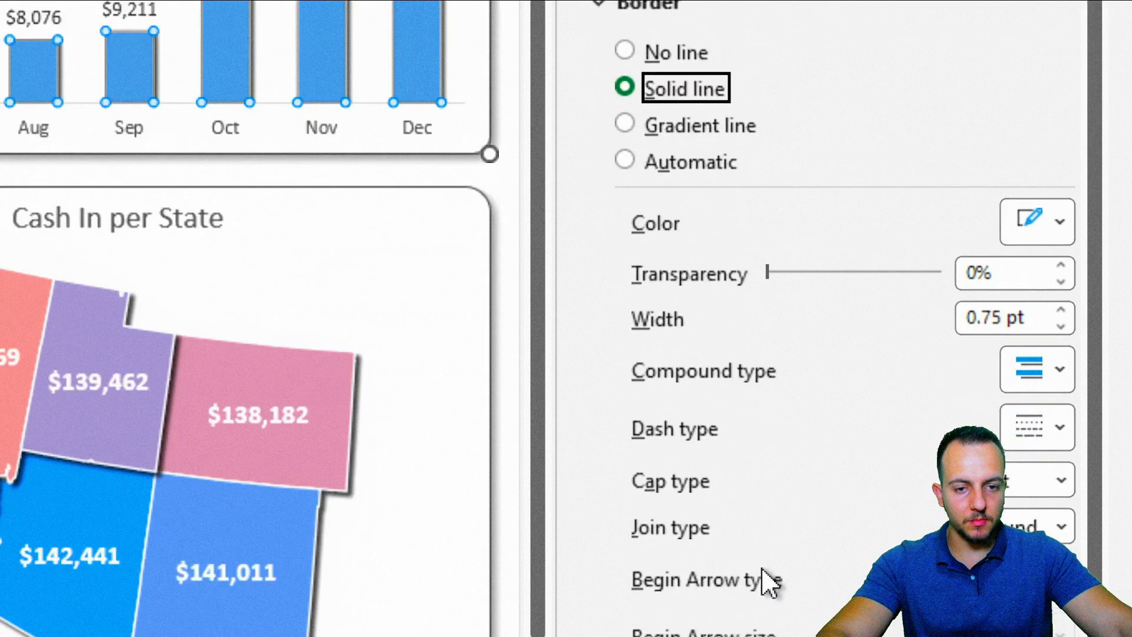
pyautogui.click(1055, 223)
pyautogui.click(894, 315)
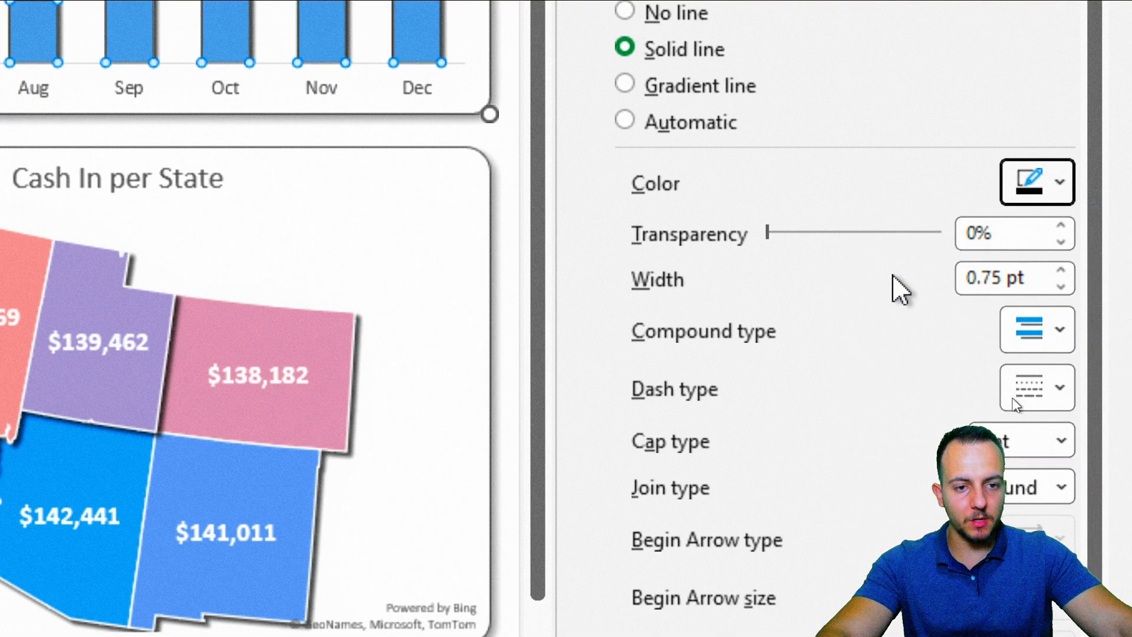
pyautogui.scroll(-2, 892, 276)
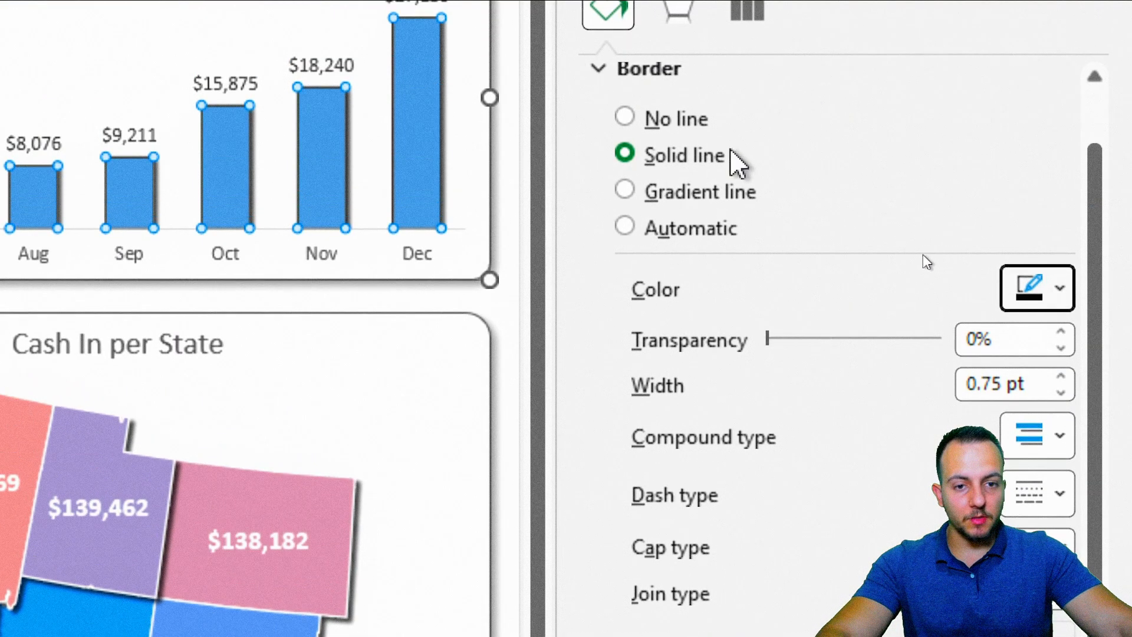
# Give the Balance chart's columns a gradient line border and reduce it to two gradient stops, at 0% and 100%
pyautogui.click(682, 196)
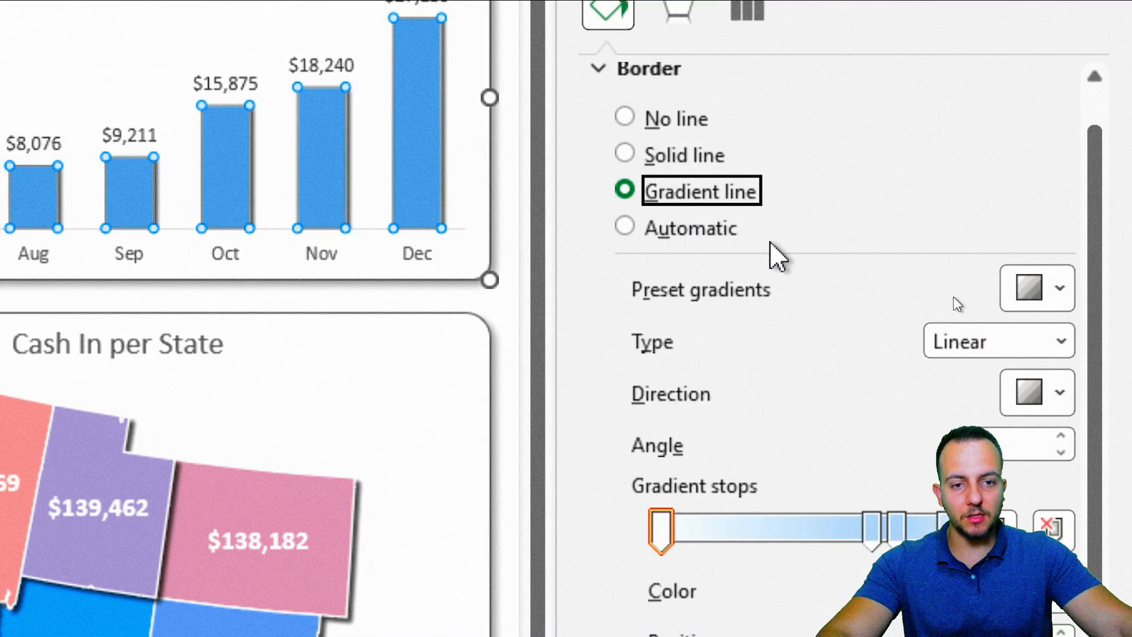
pyautogui.scroll(-8, 813, 283)
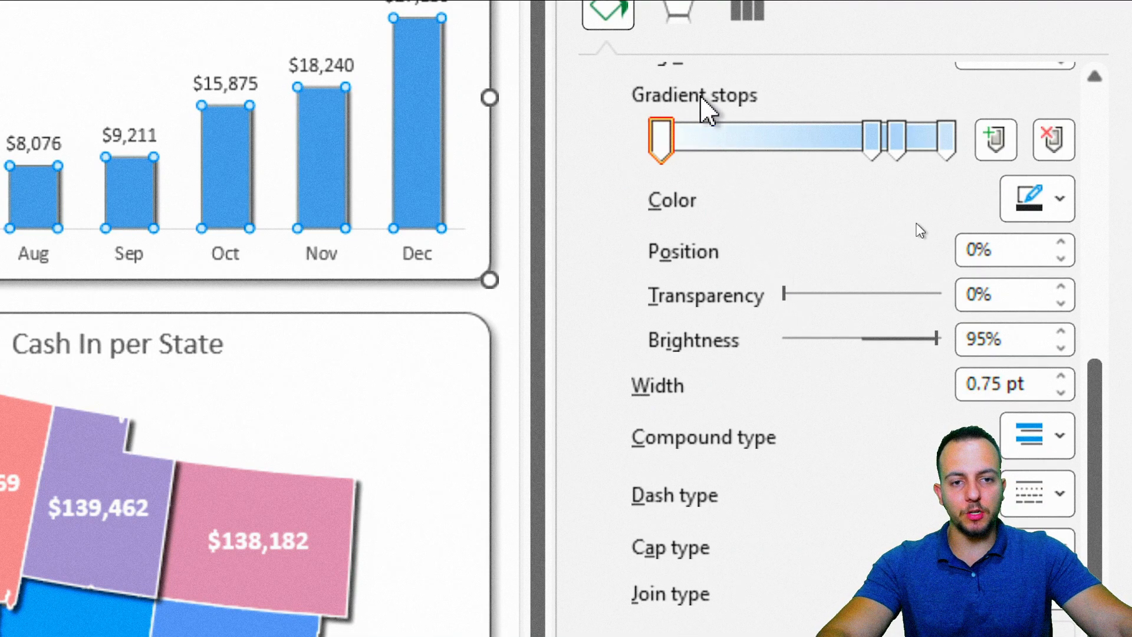
pyautogui.click(1054, 140)
pyautogui.click(1054, 140)
pyautogui.moveTo(902, 157); pyautogui.dragTo(586, 134)
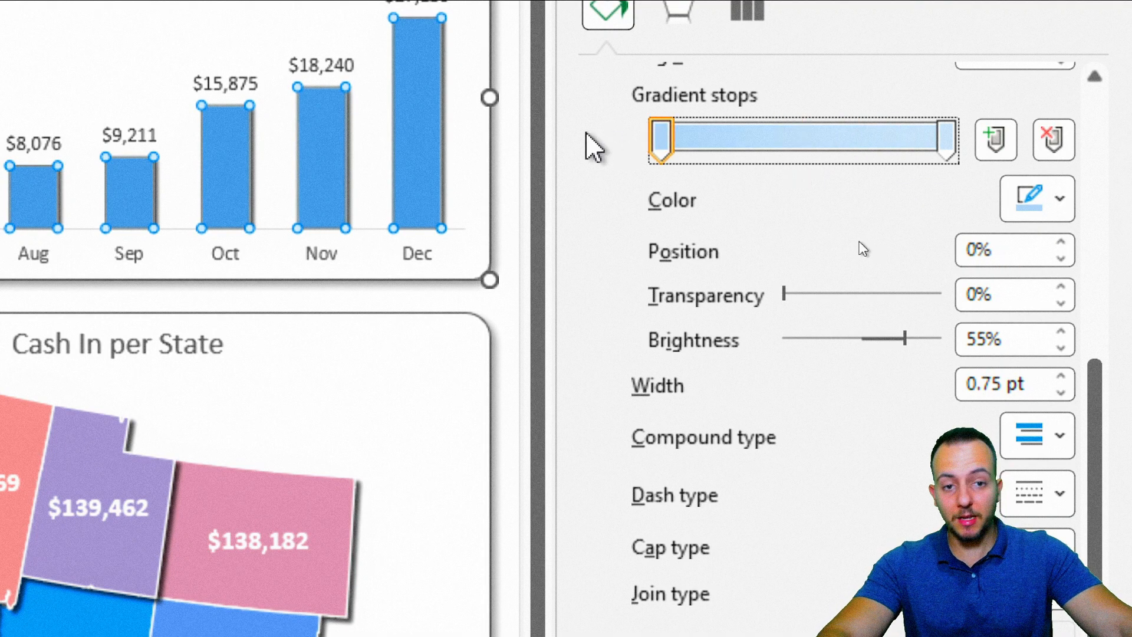
# Color both border gradient stops black and set the 100% stop's transparency to 100%
pyautogui.moveTo(950, 162)
pyautogui.mouseDown()
pyautogui.moveTo(917, 167)
pyautogui.moveTo(947, 159)
pyautogui.mouseUp()
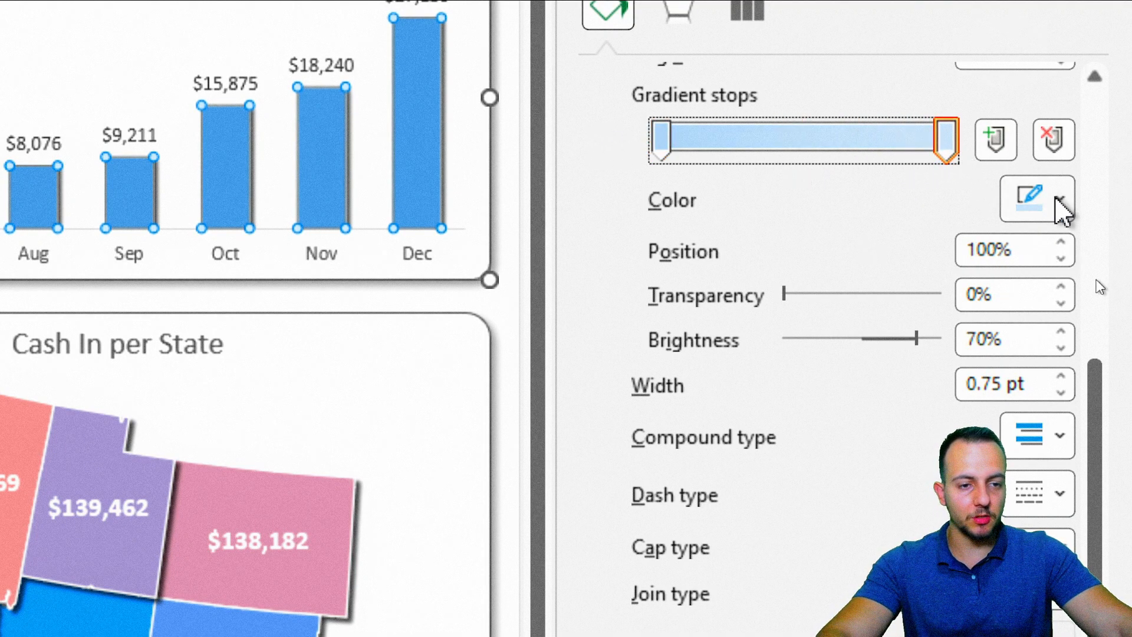
pyautogui.click(1035, 204)
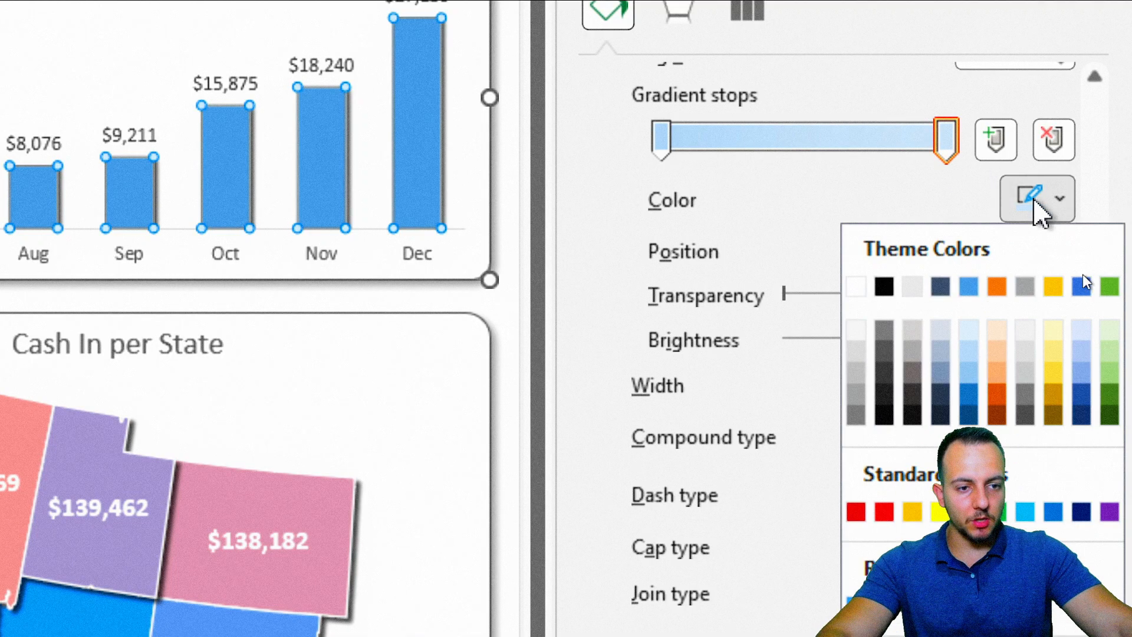
pyautogui.click(883, 286)
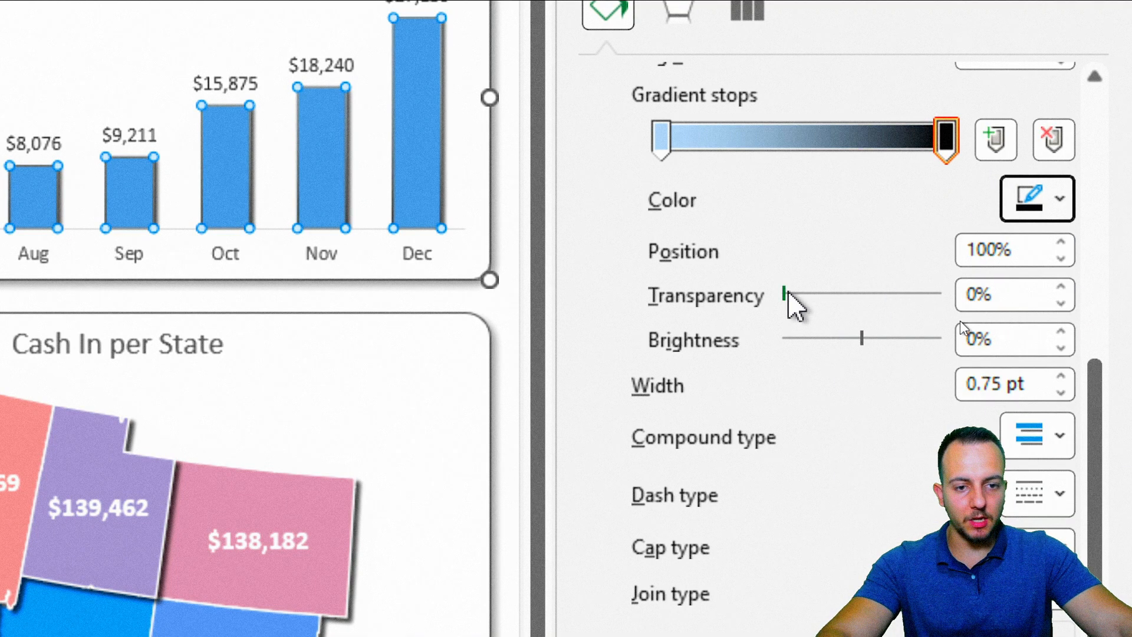
pyautogui.moveTo(787, 295); pyautogui.dragTo(975, 295)
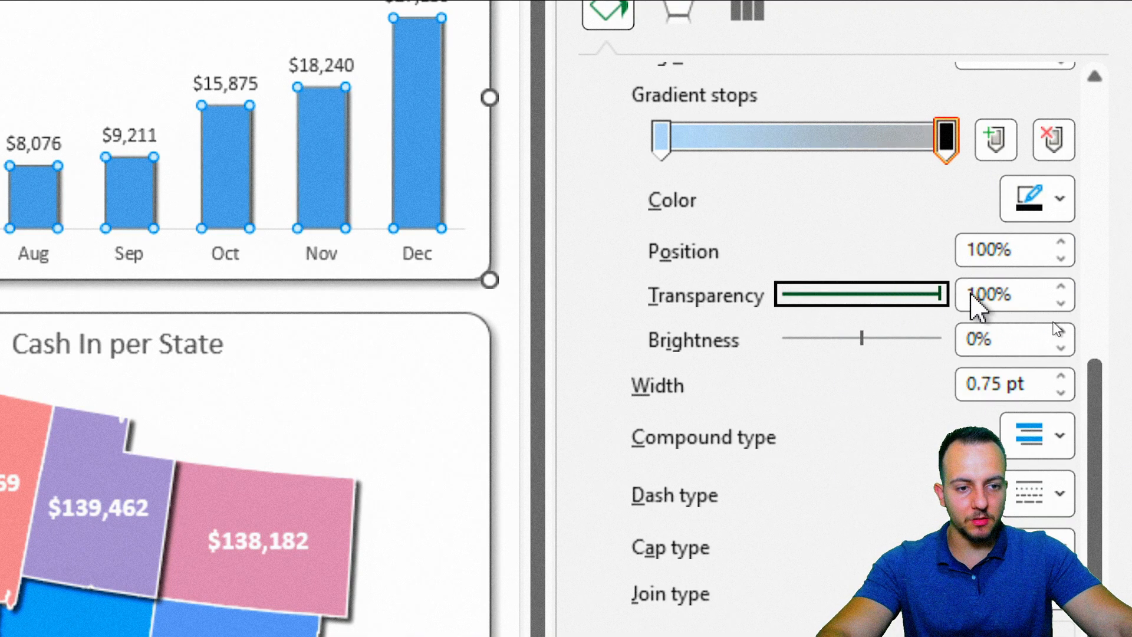
pyautogui.click(662, 152)
pyautogui.click(1037, 204)
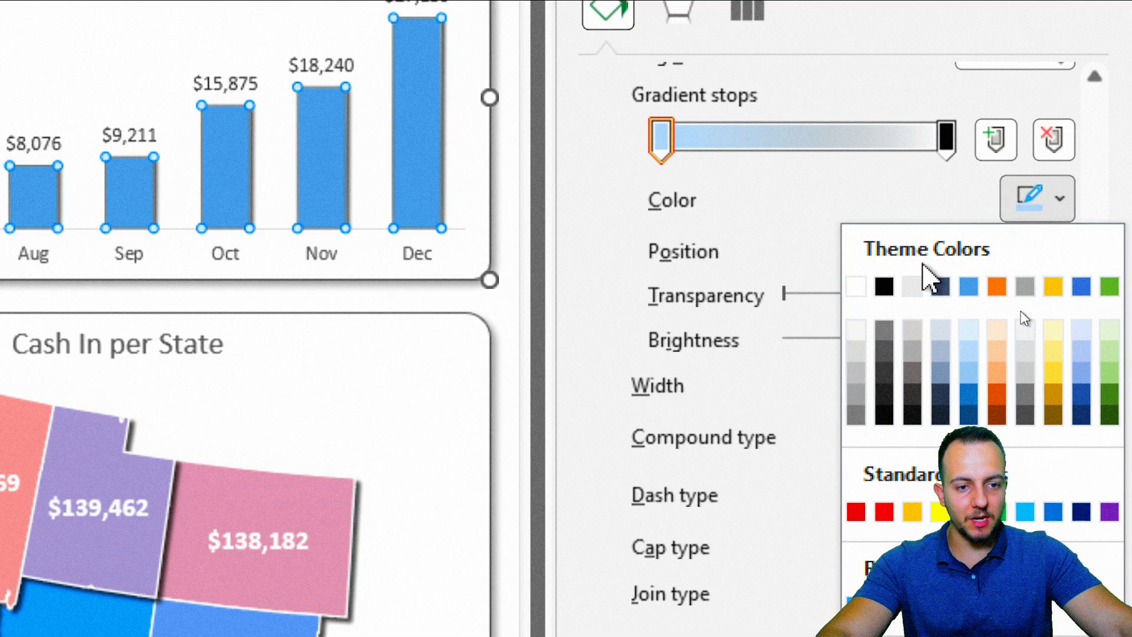
pyautogui.click(887, 286)
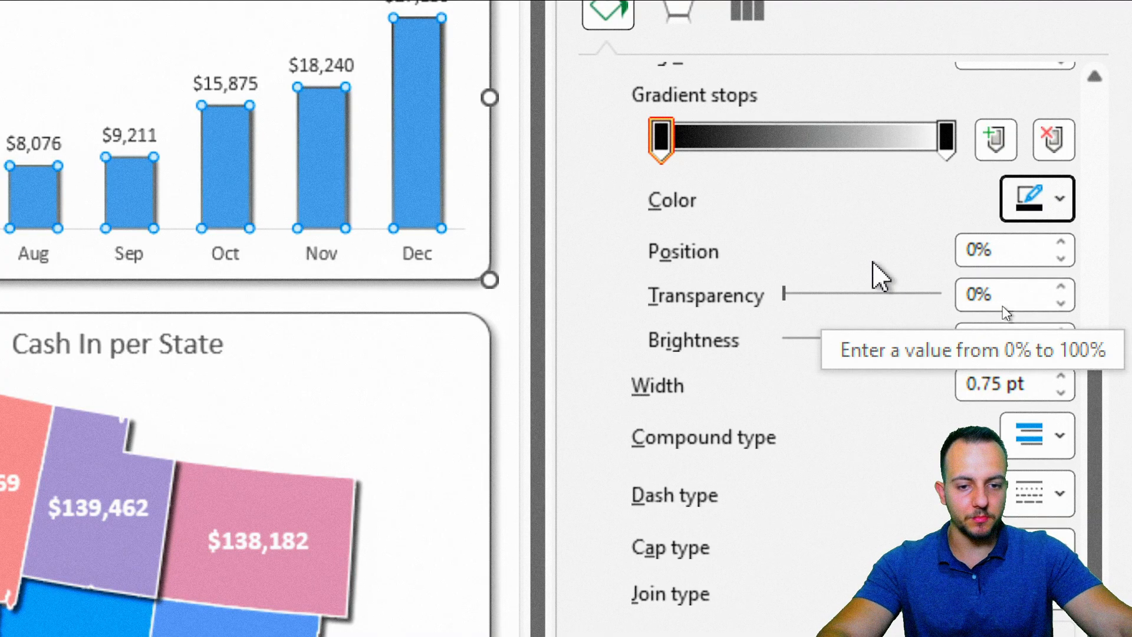
# Increase the column border's width by one increment and set its gradient to Linear, running downward at 90°
pyautogui.click(1060, 376)
pyautogui.scroll(1, 927, 405)
pyautogui.scroll(1, 722, 460)
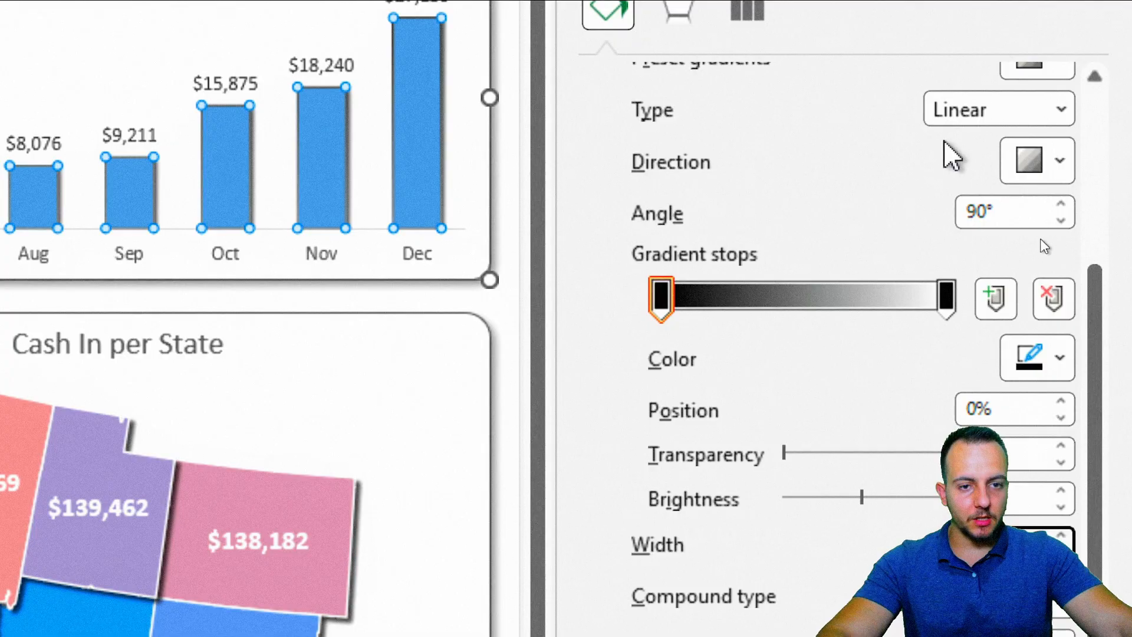
pyautogui.click(963, 115)
pyautogui.click(967, 145)
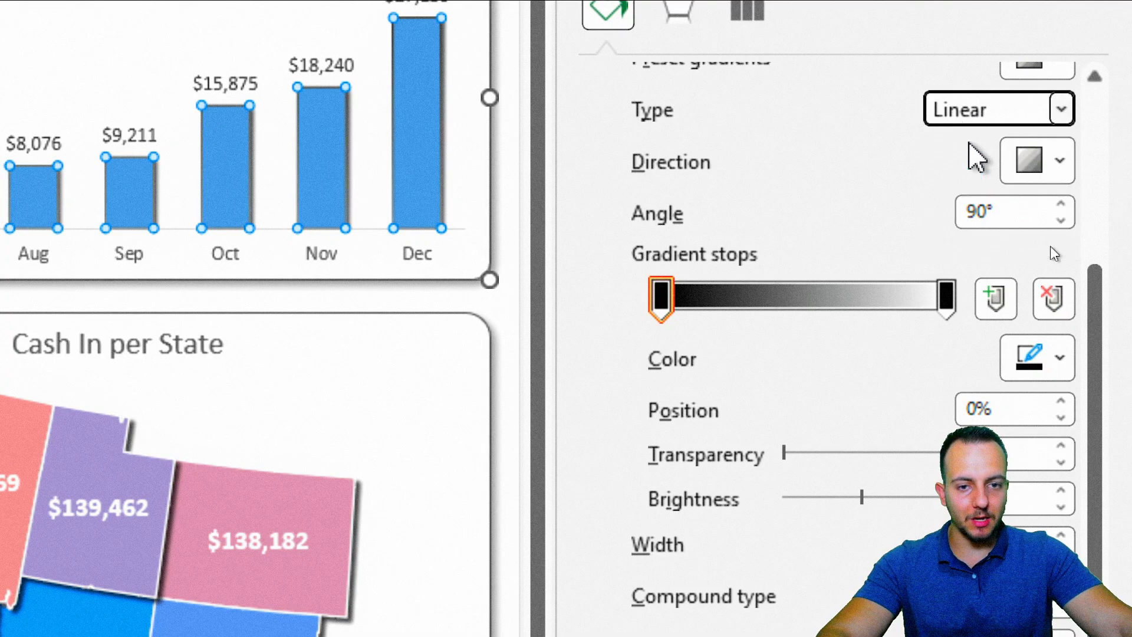
pyautogui.click(1032, 168)
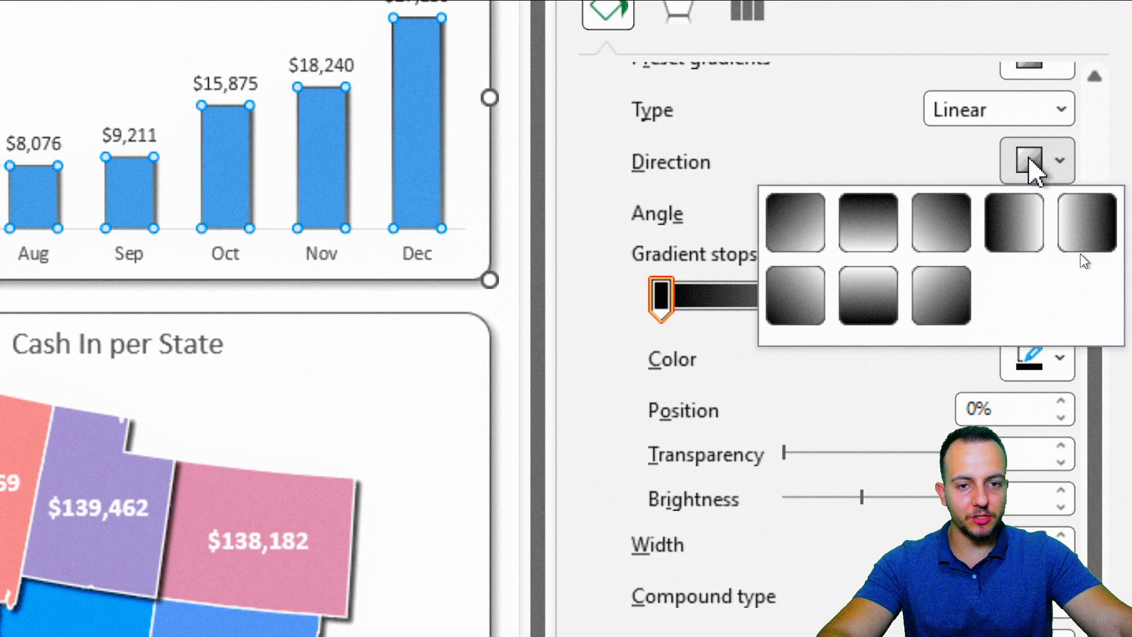
pyautogui.click(868, 223)
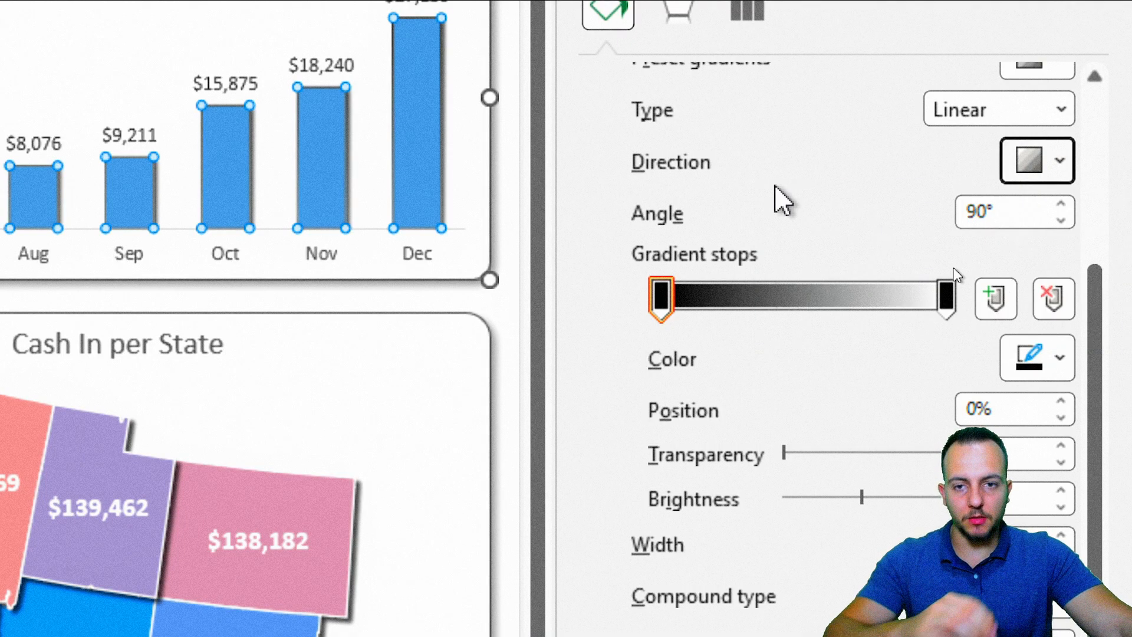
pyautogui.scroll(5, 772, 194)
pyautogui.click(597, 129)
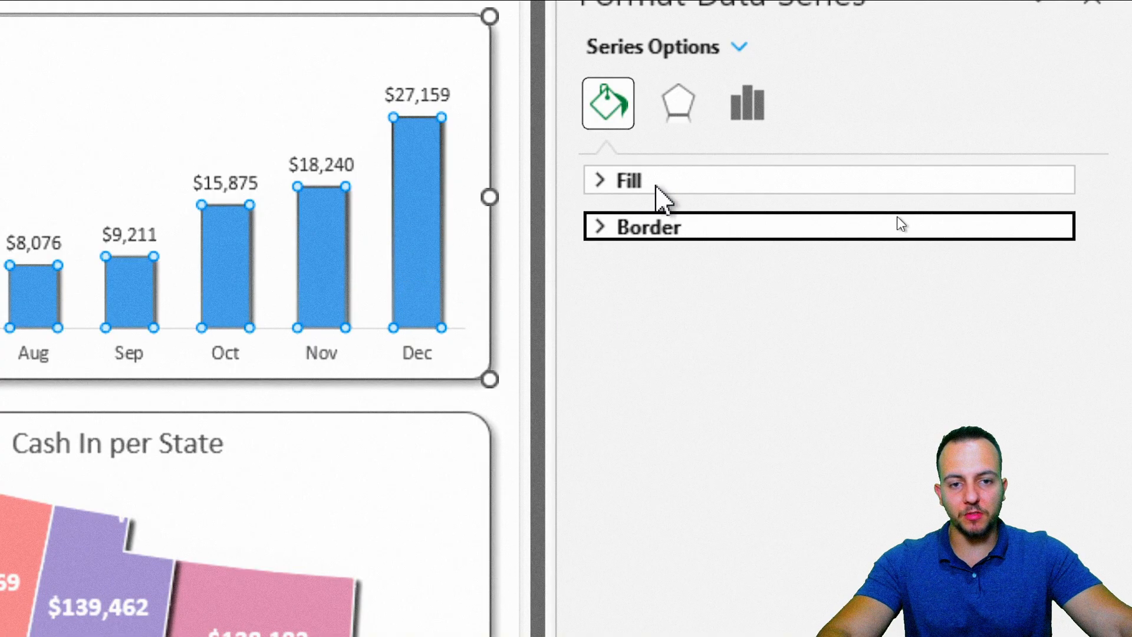
# Fill the Balance chart's columns with a solid light yellow from the standard color palette
pyautogui.click(669, 190)
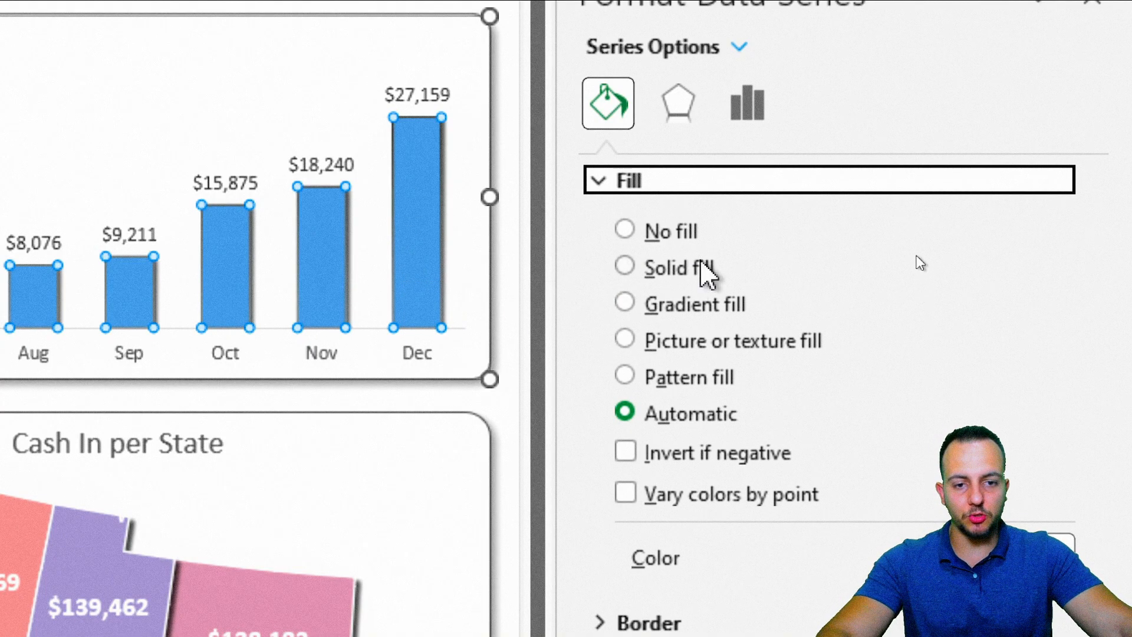
pyautogui.click(702, 268)
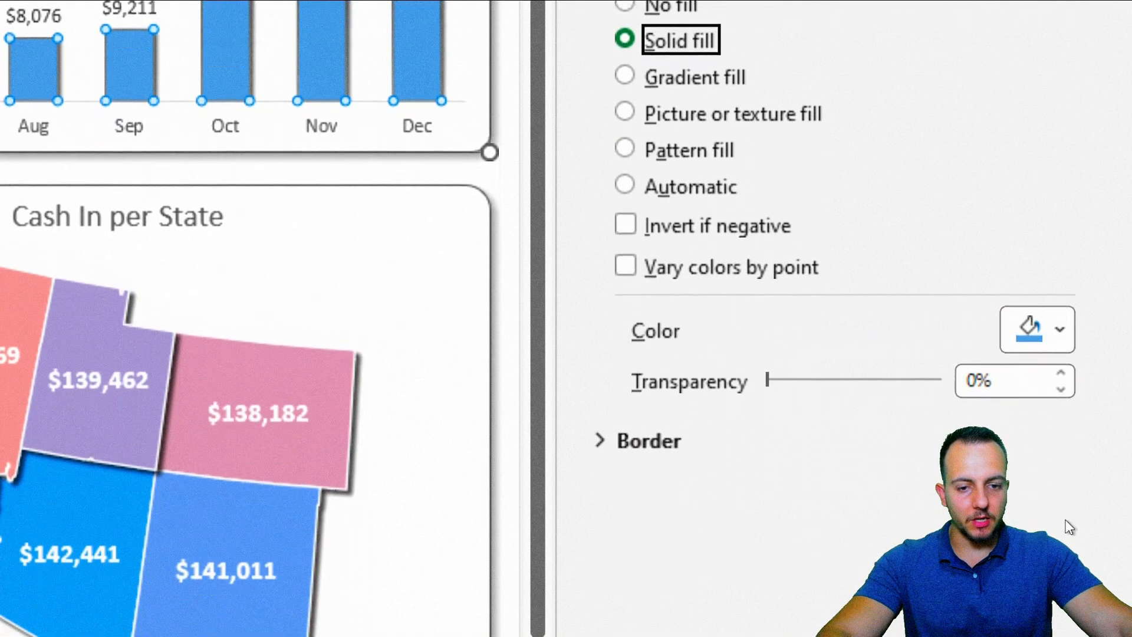
pyautogui.click(1031, 328)
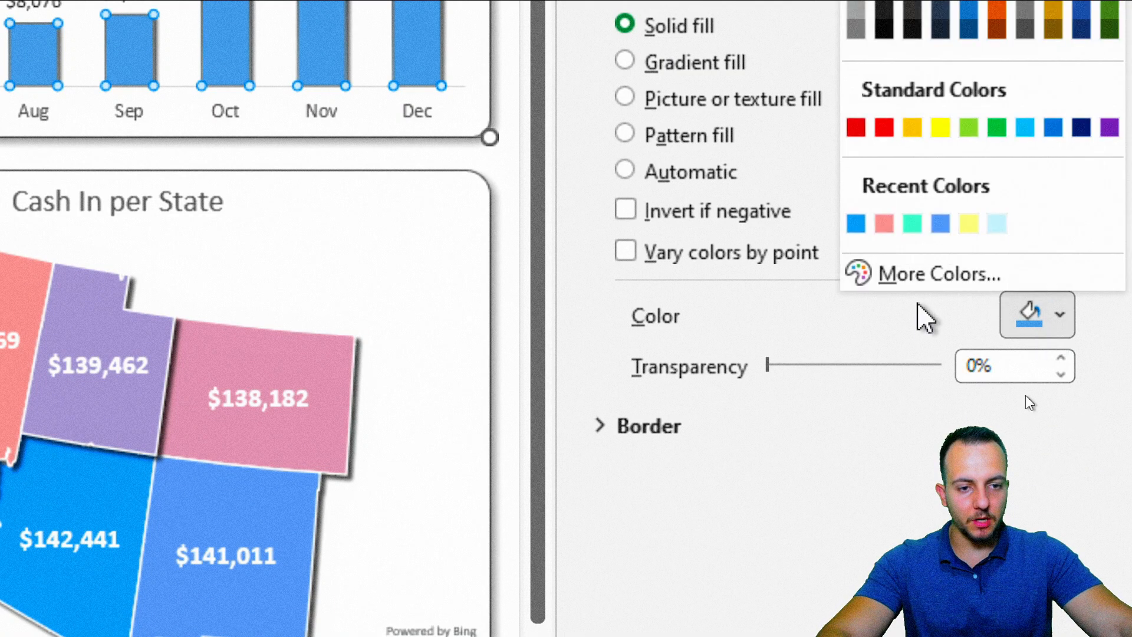
pyautogui.click(939, 282)
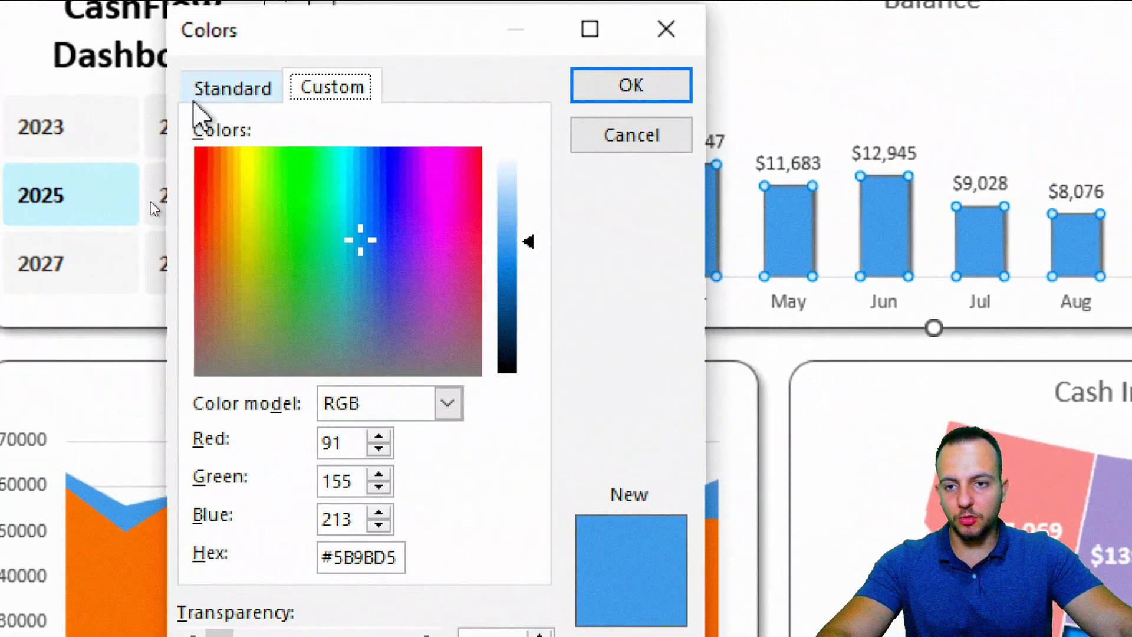
pyautogui.click(254, 93)
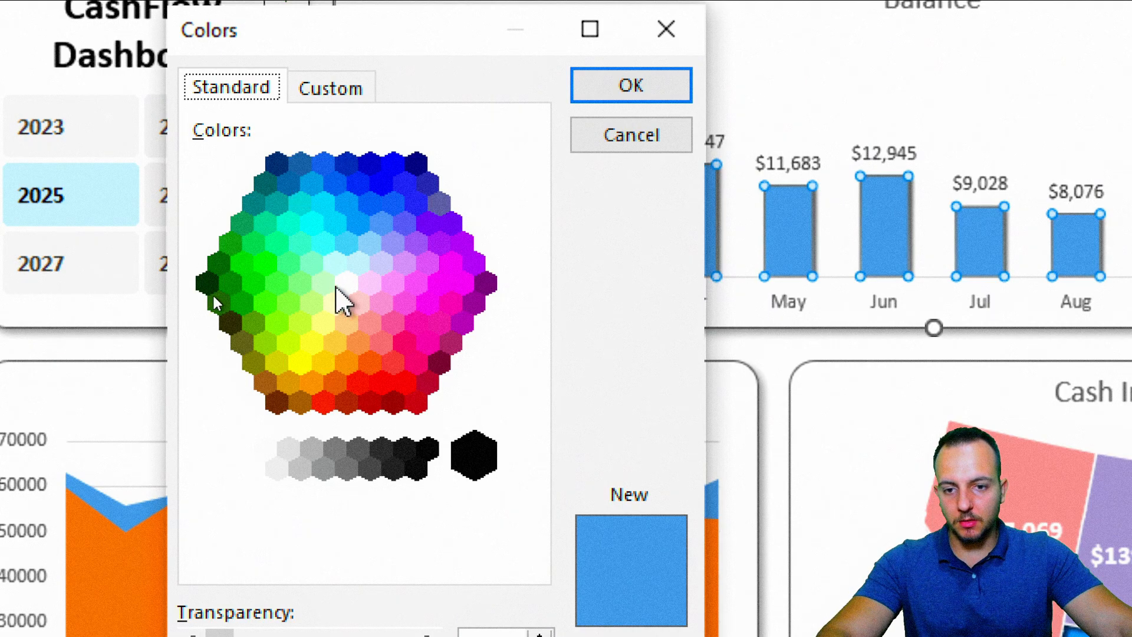
pyautogui.click(334, 301)
pyautogui.click(323, 322)
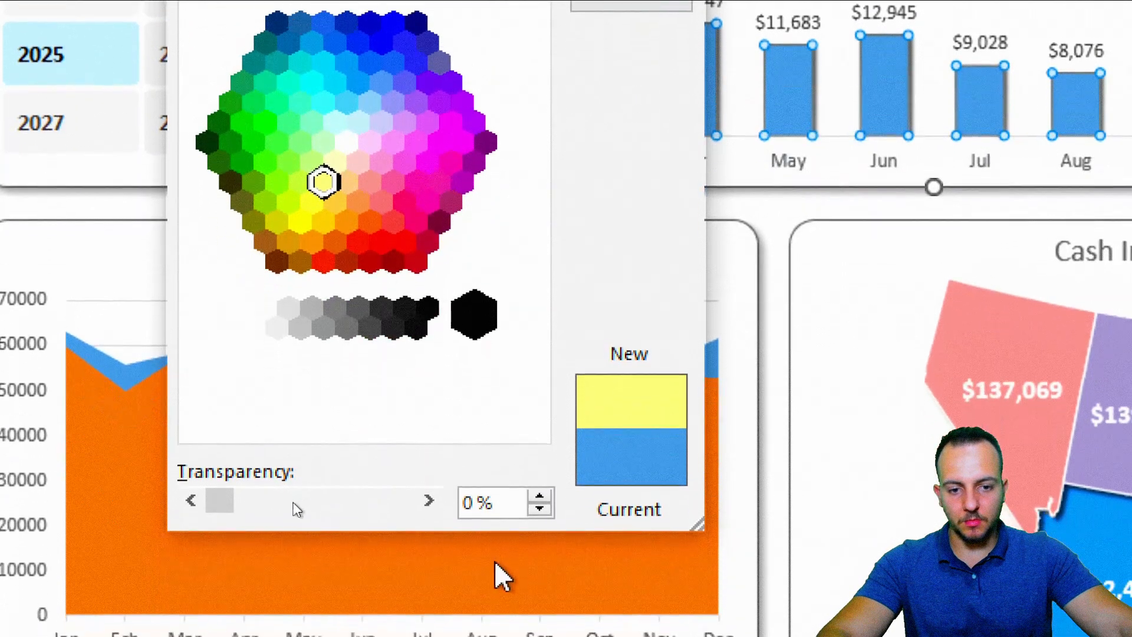
pyautogui.click(334, 160)
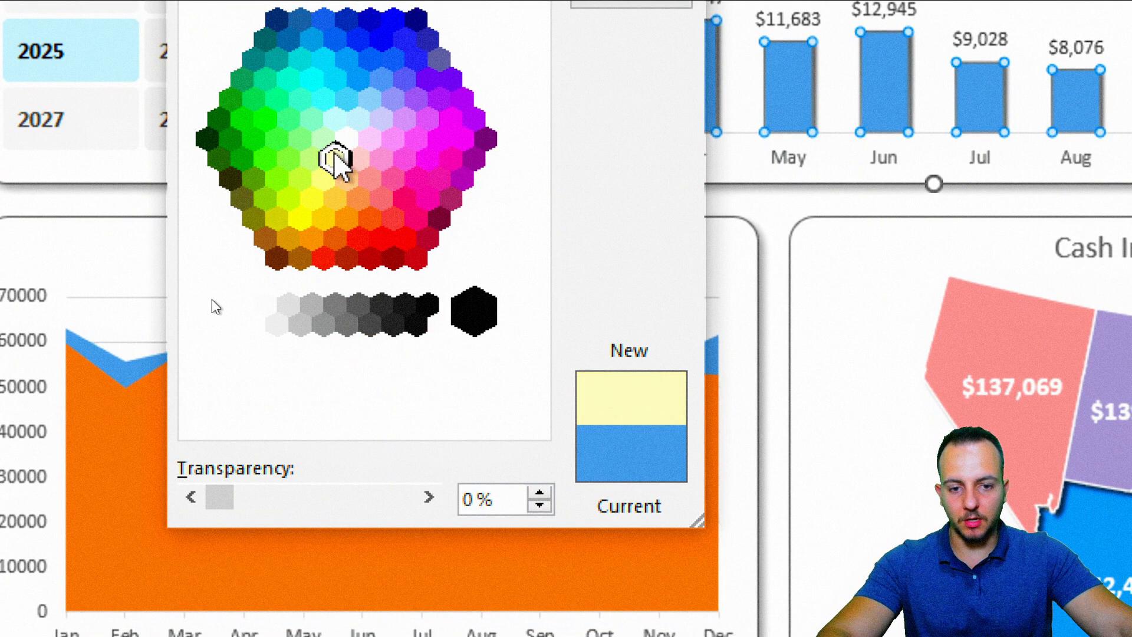
pyautogui.click(324, 176)
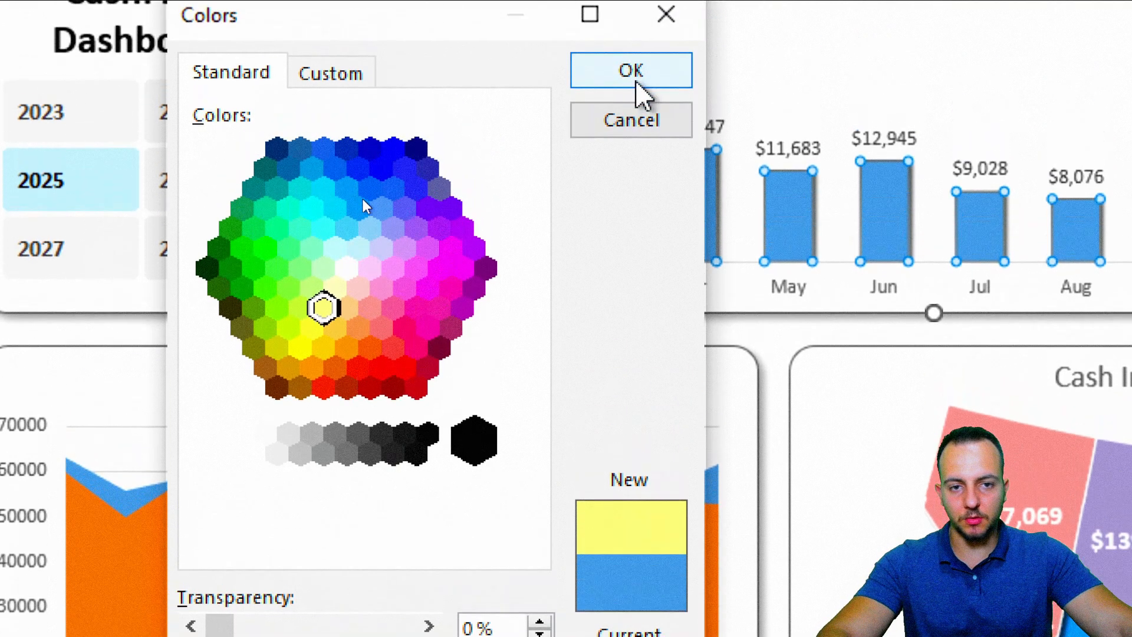
pyautogui.click(637, 83)
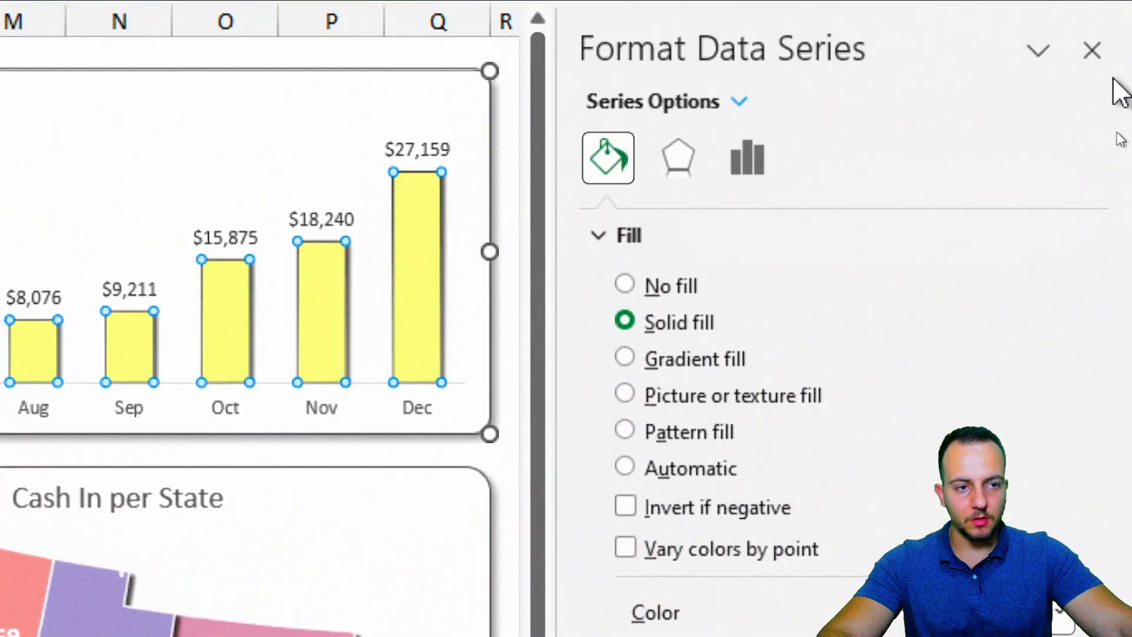
# Close the data series formatting and deselect the Balance chart
pyautogui.click(1091, 49)
pyautogui.click(454, 71)
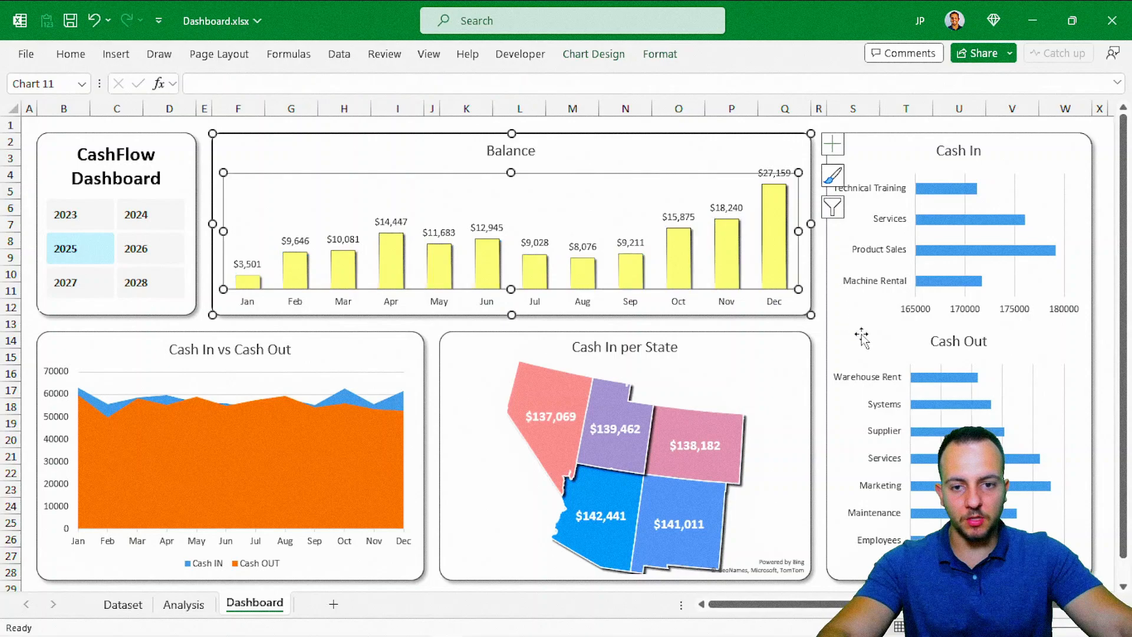
pyautogui.press('Escape')
pyautogui.press('Escape')
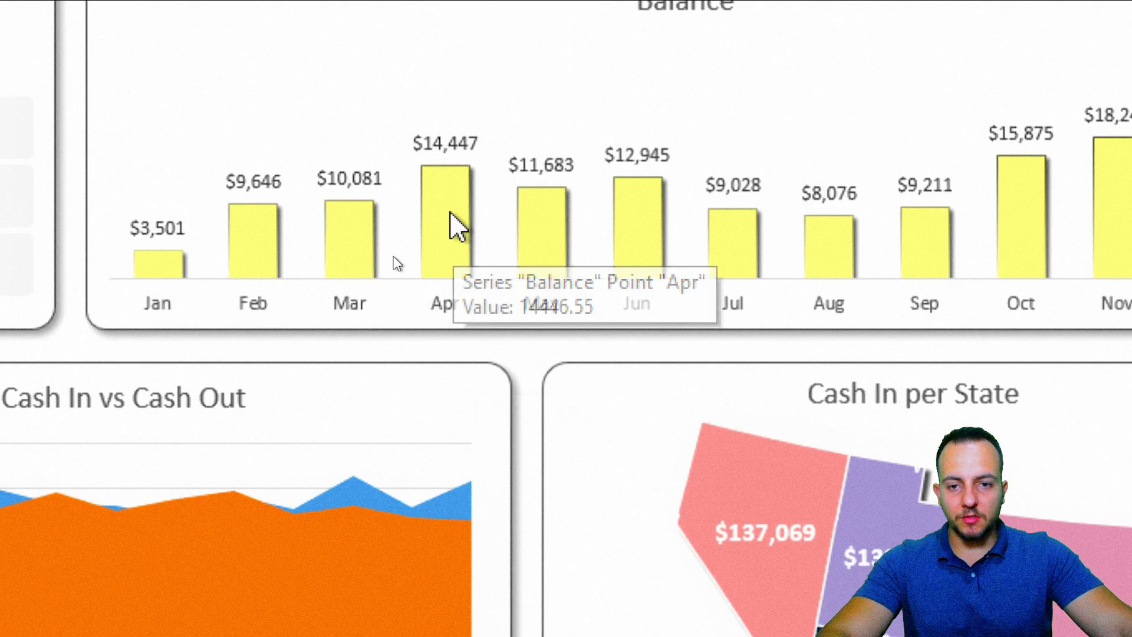
# Thicken the gradient border of the Balance chart's columns to about 1.5 pt, then close the formatting pane and deselect the chart
pyautogui.click(438, 230)
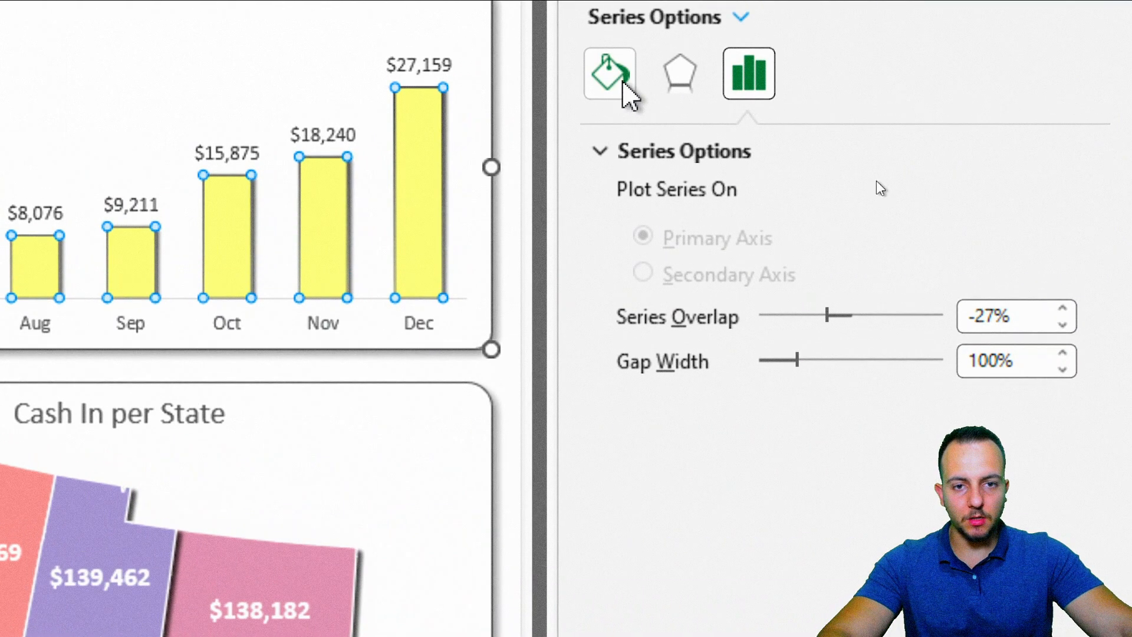
pyautogui.click(623, 83)
pyautogui.click(627, 152)
pyautogui.click(648, 196)
pyautogui.scroll(-6, 849, 436)
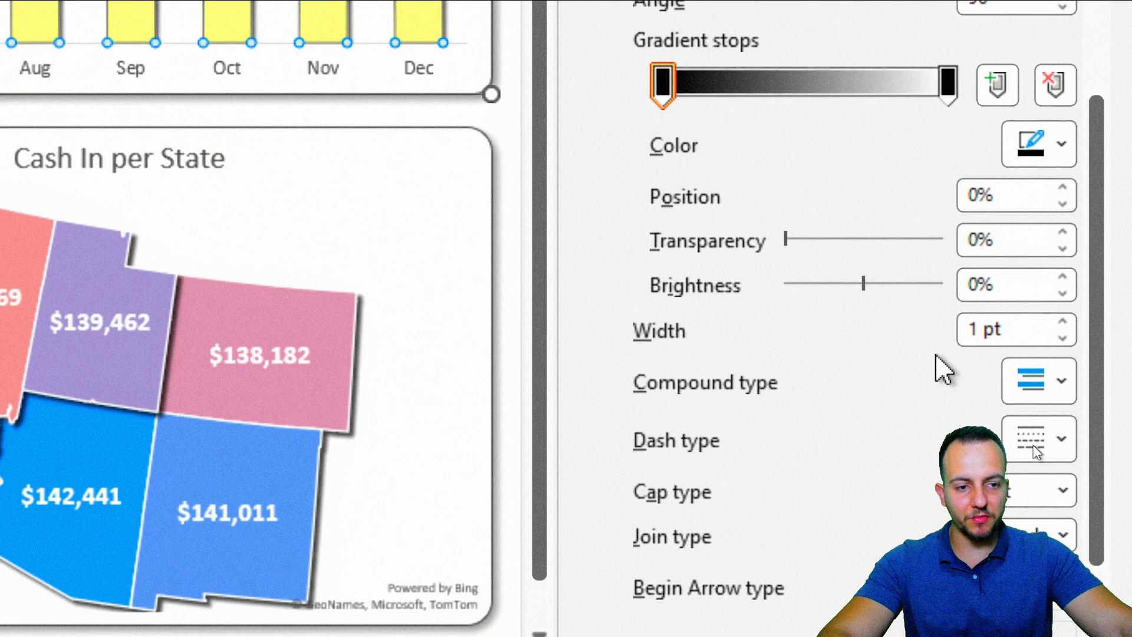
pyautogui.scroll(-3, 896, 472)
pyautogui.click(1061, 194)
pyautogui.click(1061, 194)
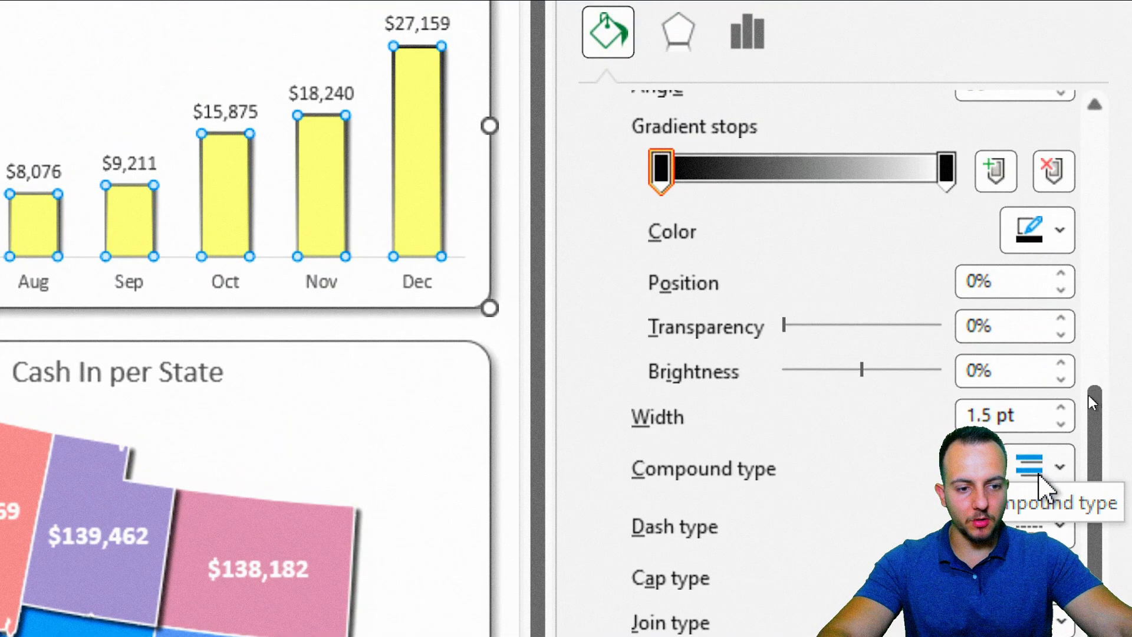
pyautogui.click(1060, 423)
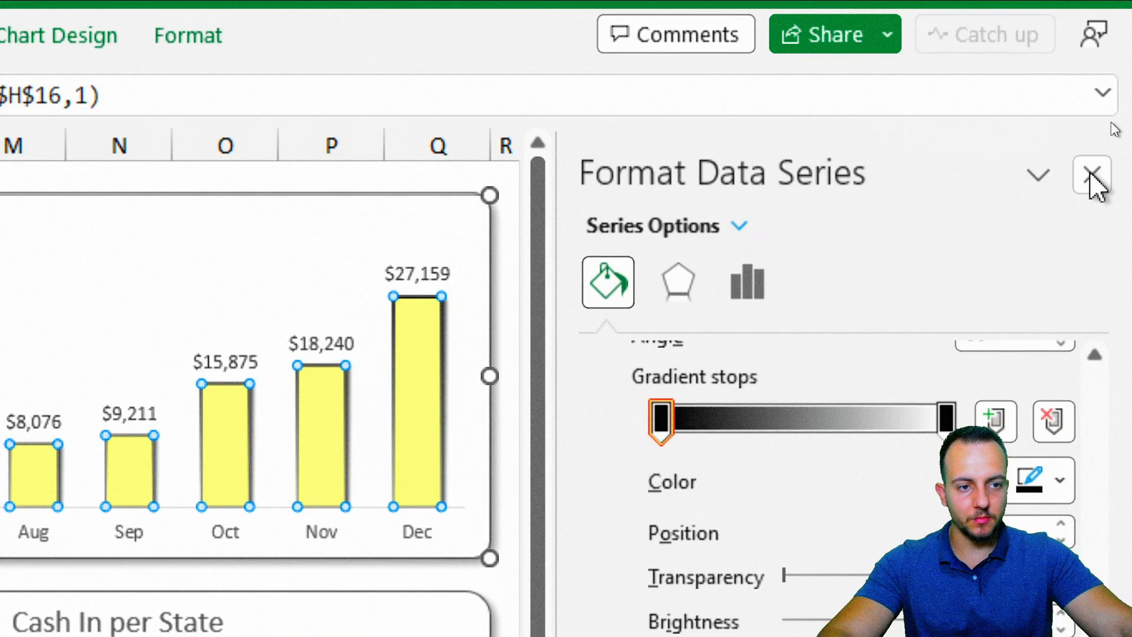
pyautogui.click(1091, 59)
pyautogui.click(303, 447)
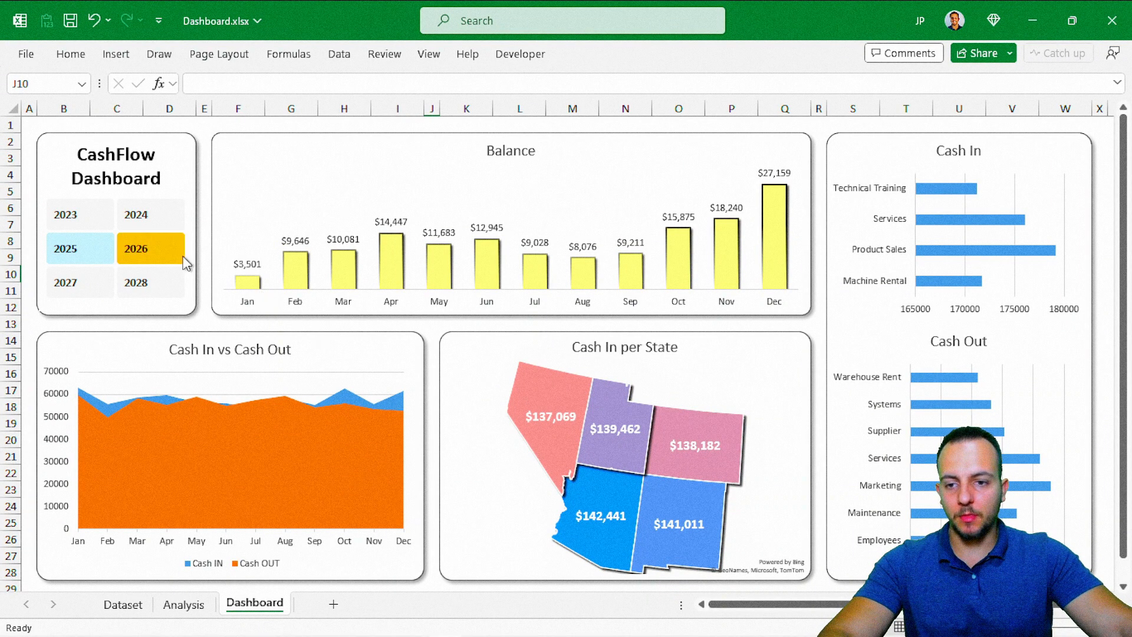
# Check the dashboard's charts by filtering to 2024, then switch the year filter back to 2025
pyautogui.click(153, 218)
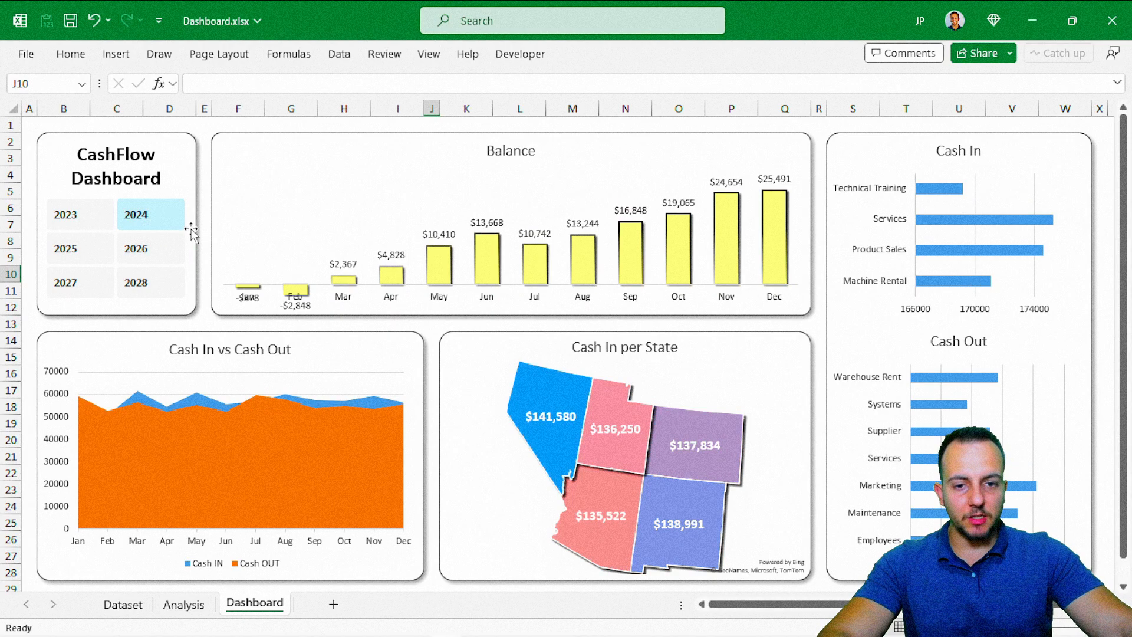
pyautogui.click(97, 250)
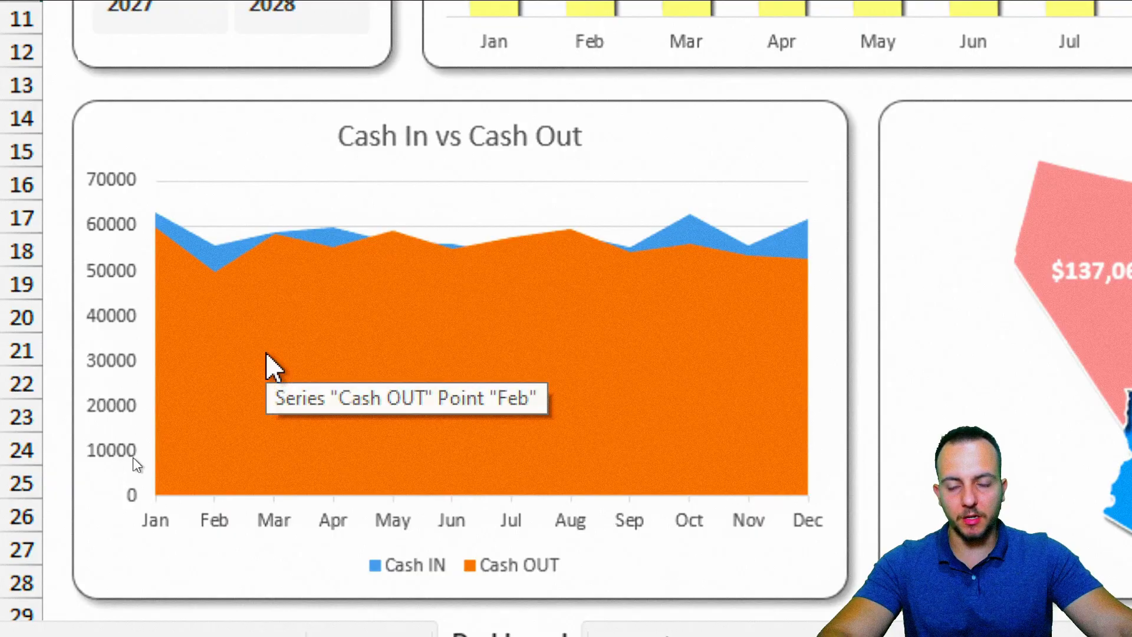
# Remove the horizontal gridlines and the legend from the Cash In vs Cash Out chart
pyautogui.click(239, 558)
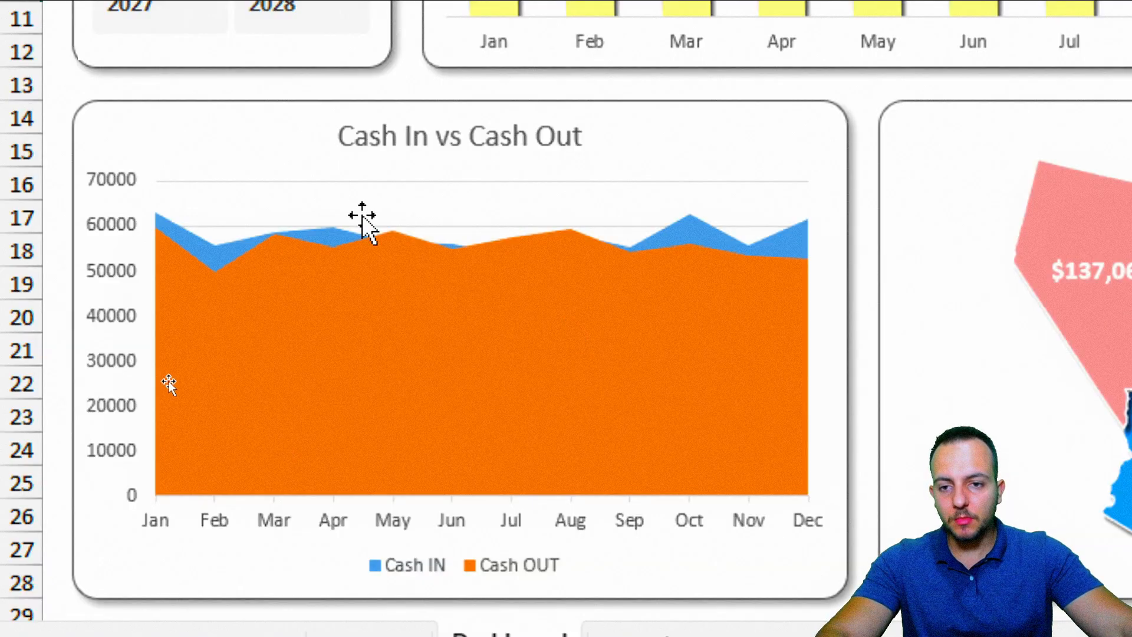
pyautogui.click(244, 183)
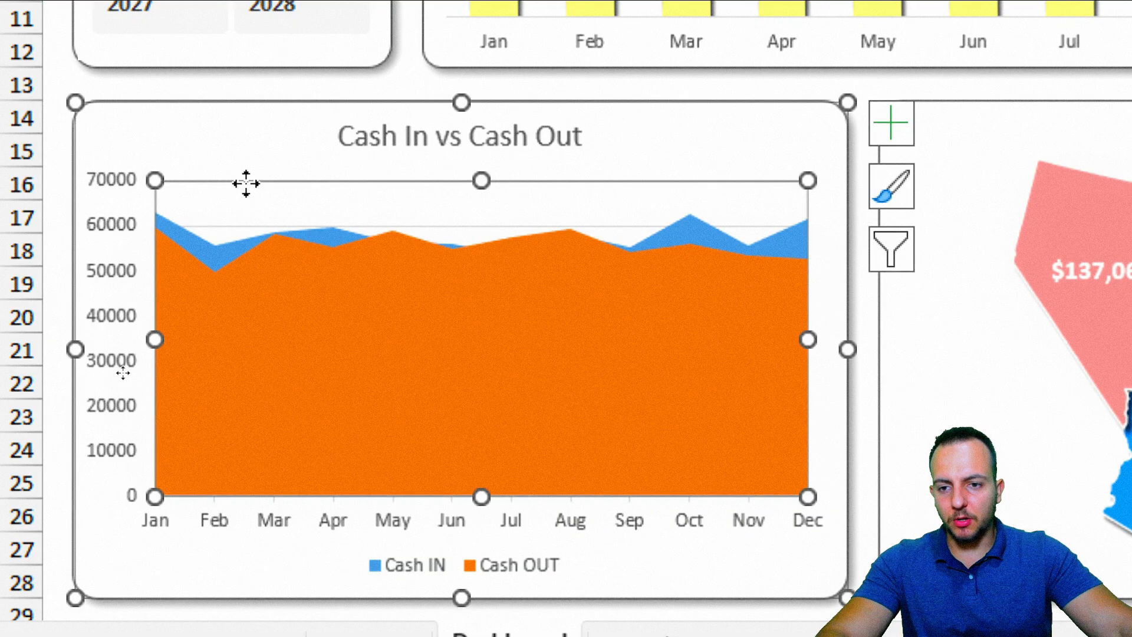
pyautogui.click(227, 235)
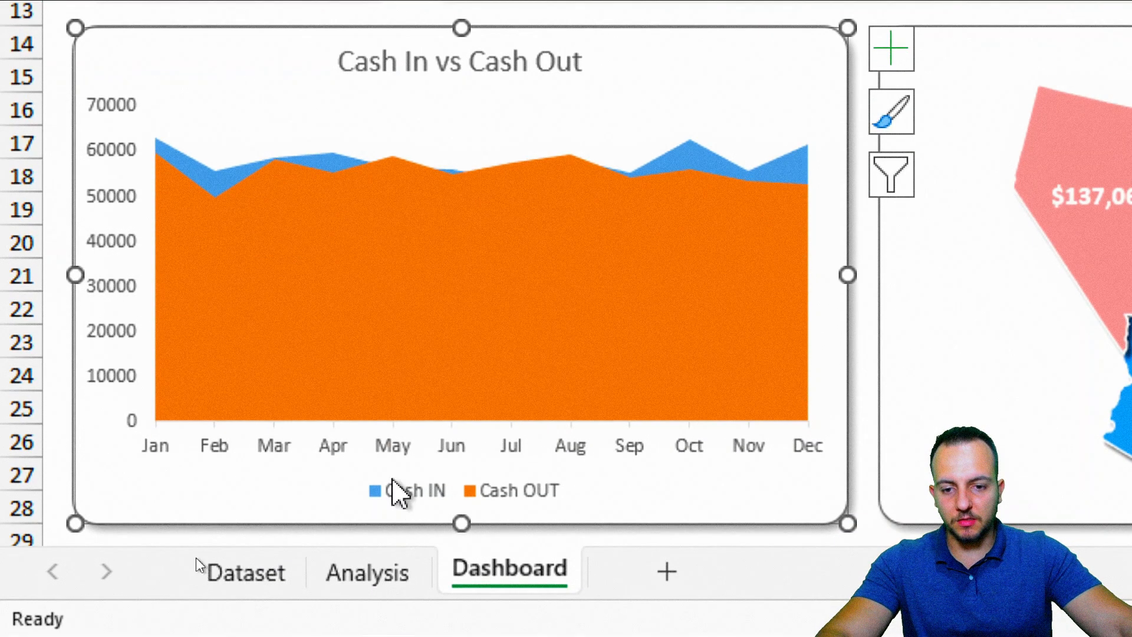
pyautogui.click(401, 490)
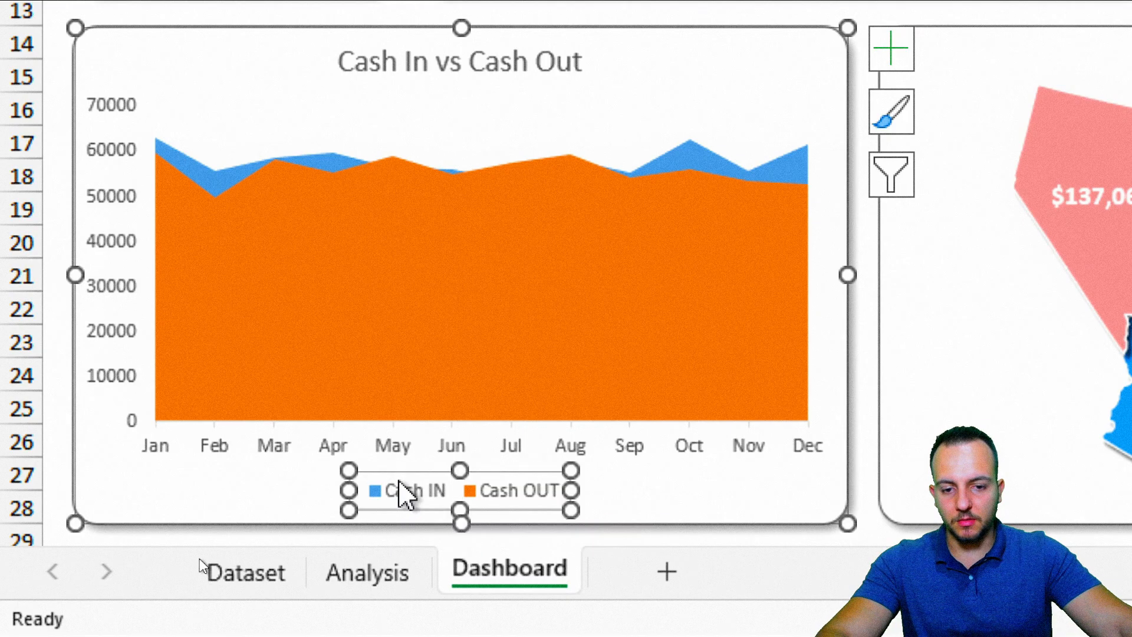
pyautogui.press('Delete')
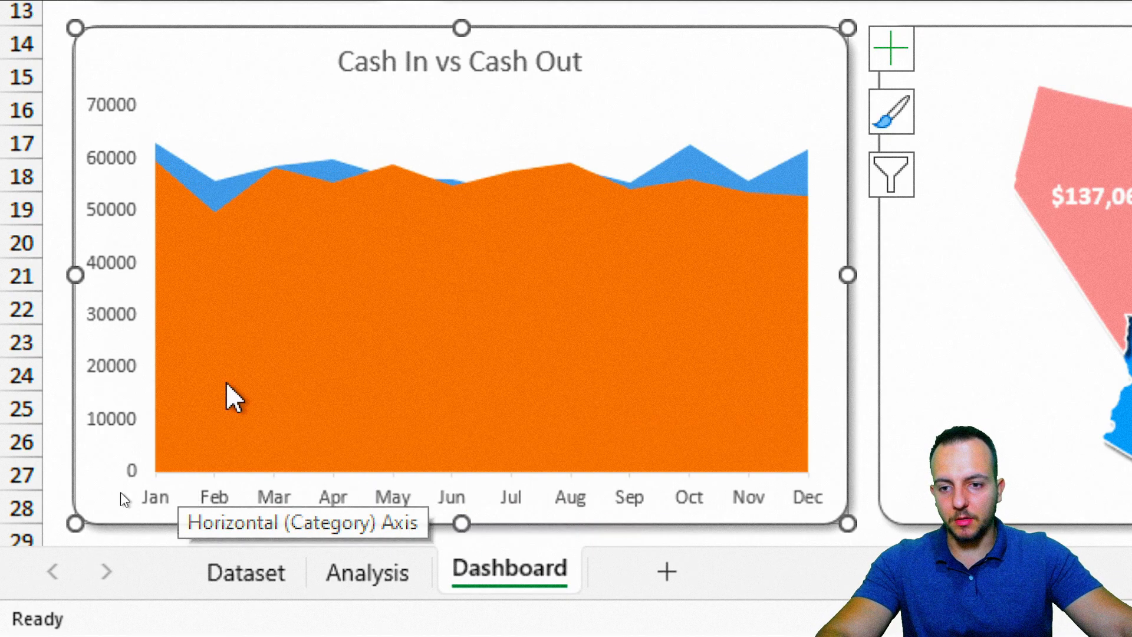
# Change the Cash In vs Cash Out chart to a Combo chart with Cash IN as Area and Cash OUT as Line
pyautogui.rightClick(166, 99)
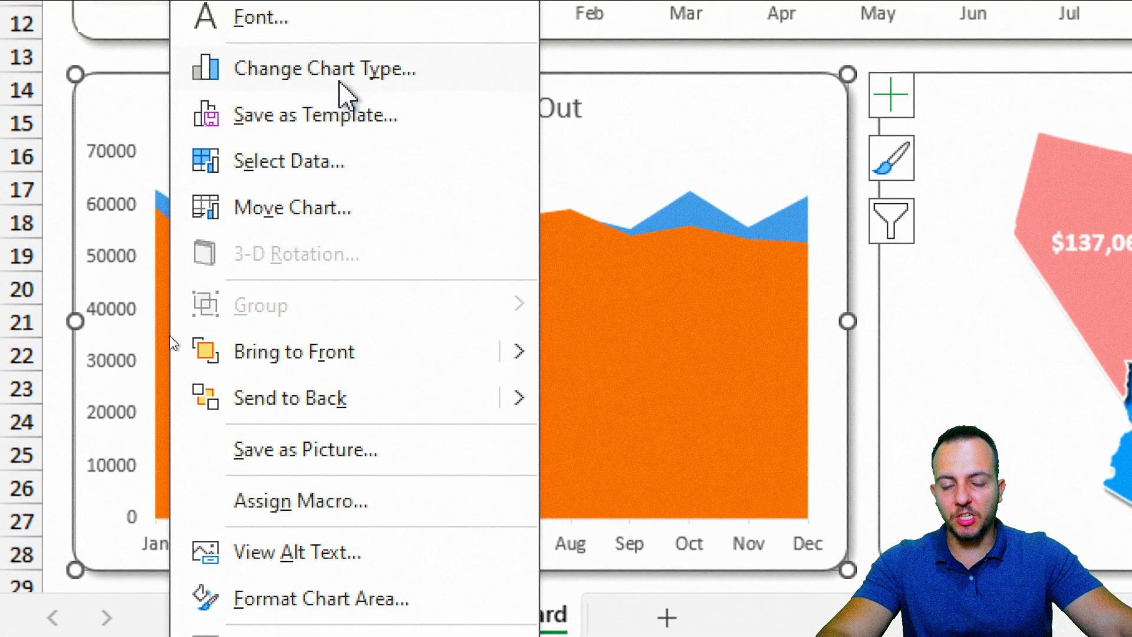
pyautogui.click(339, 32)
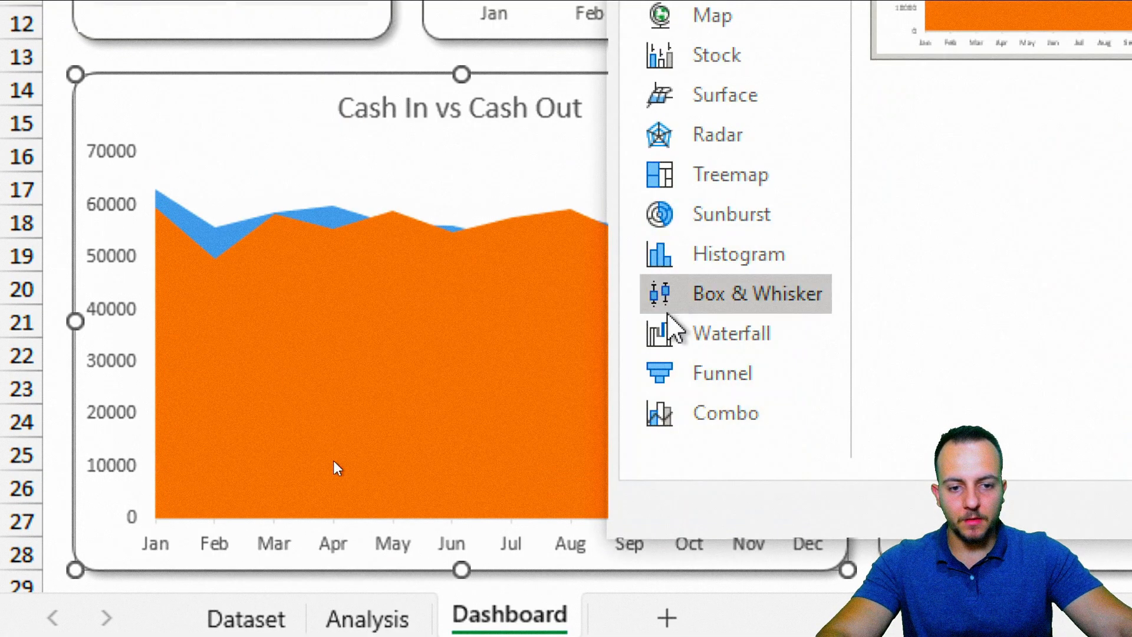
pyautogui.click(703, 418)
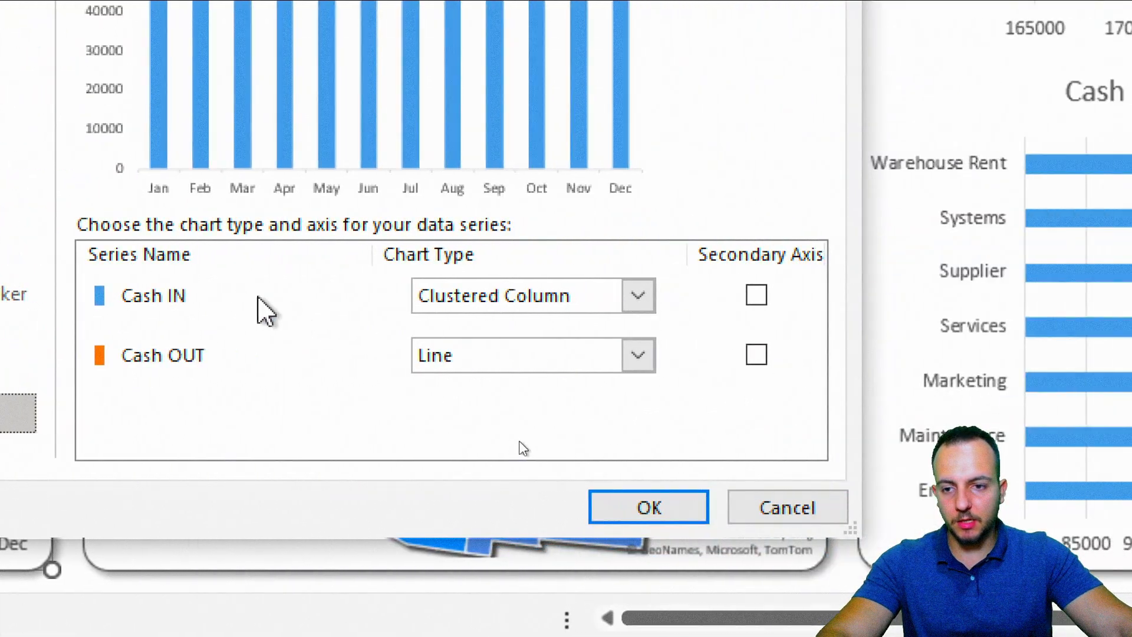
pyautogui.click(513, 296)
pyautogui.click(474, 245)
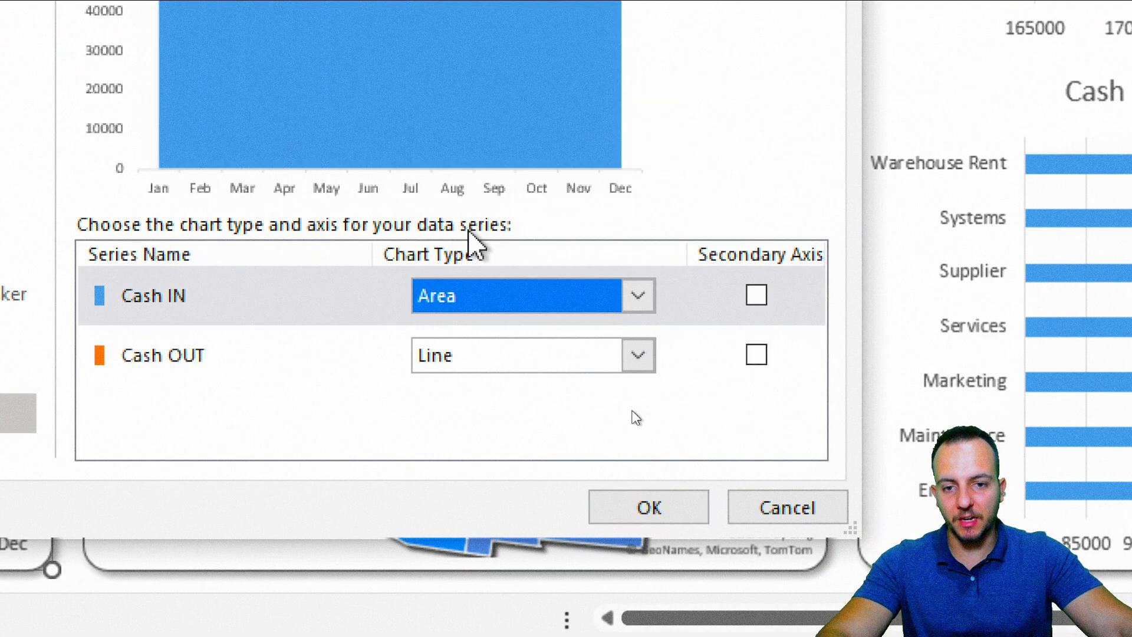
pyautogui.click(440, 357)
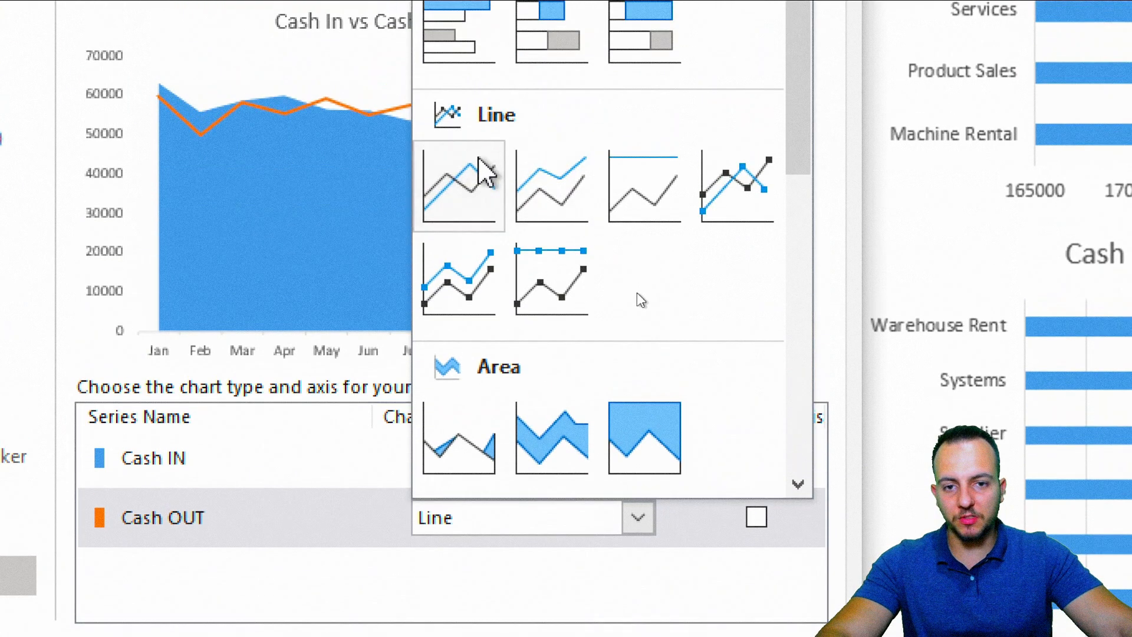
pyautogui.click(477, 141)
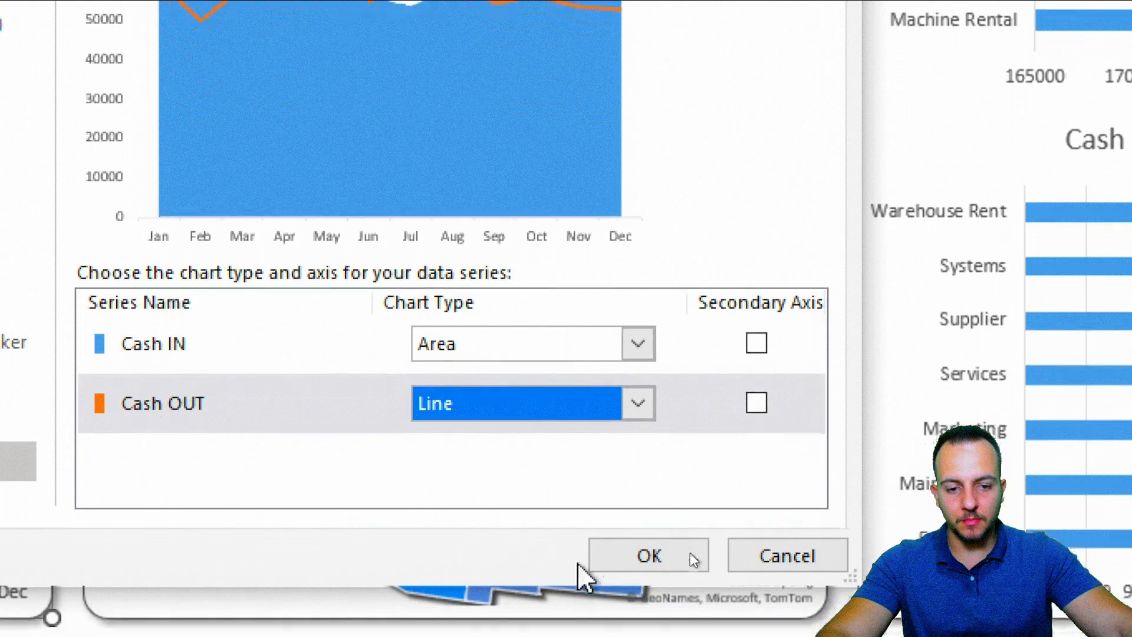
pyautogui.click(689, 553)
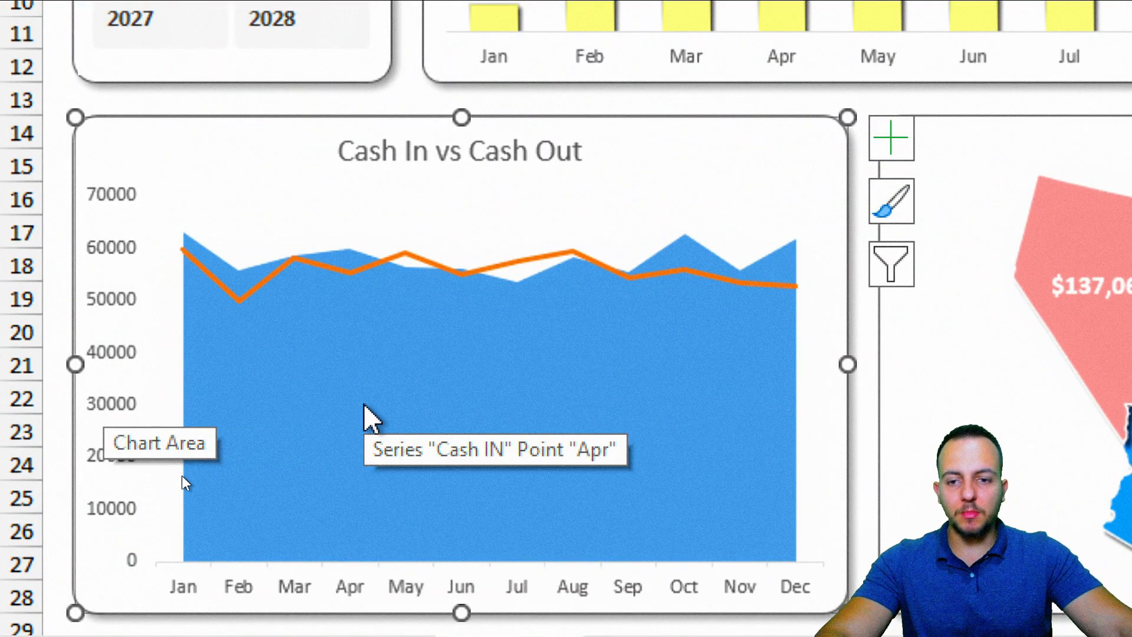
# Give the Cash IN area series a gradient line border and reduce it to two gradient stops, at 0% and 100%
pyautogui.doubleClick(366, 408)
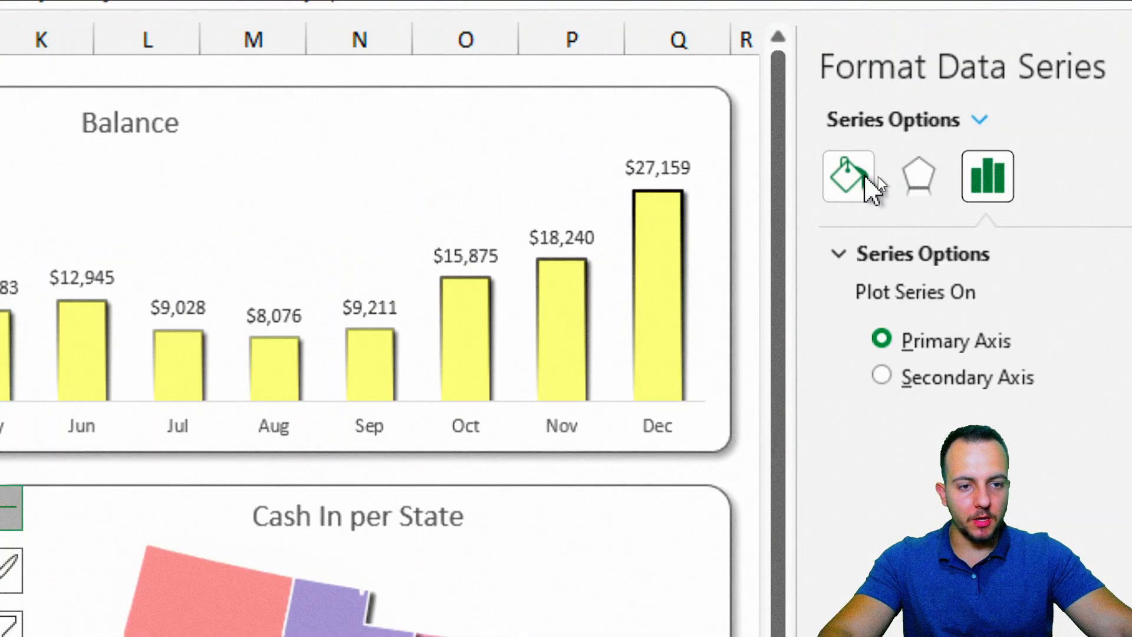
pyautogui.click(865, 177)
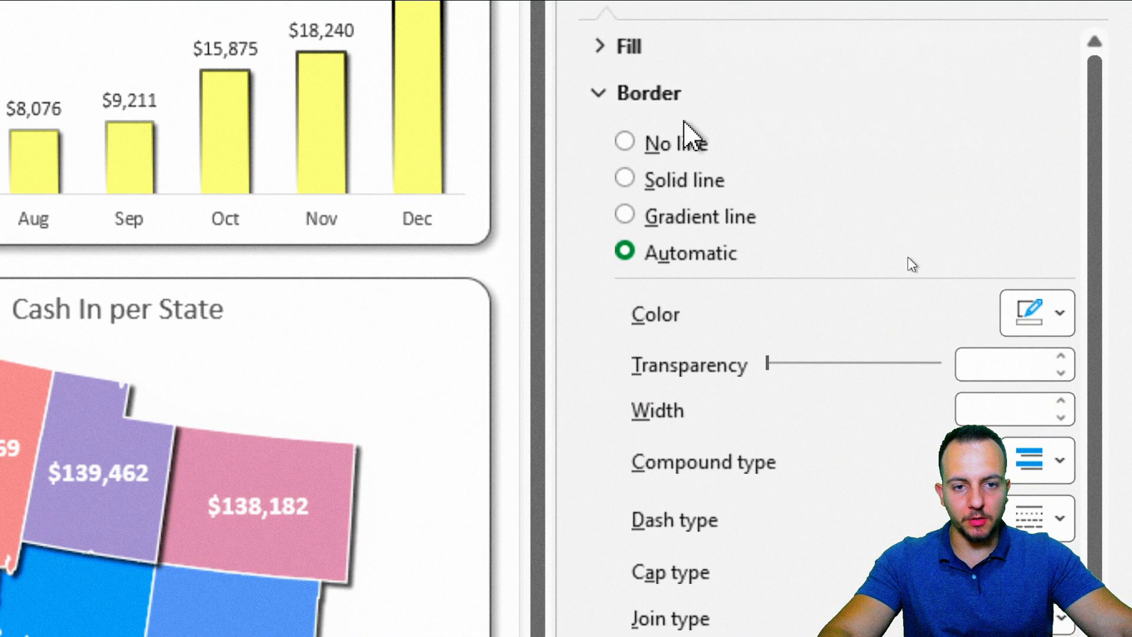
pyautogui.click(691, 176)
pyautogui.click(699, 223)
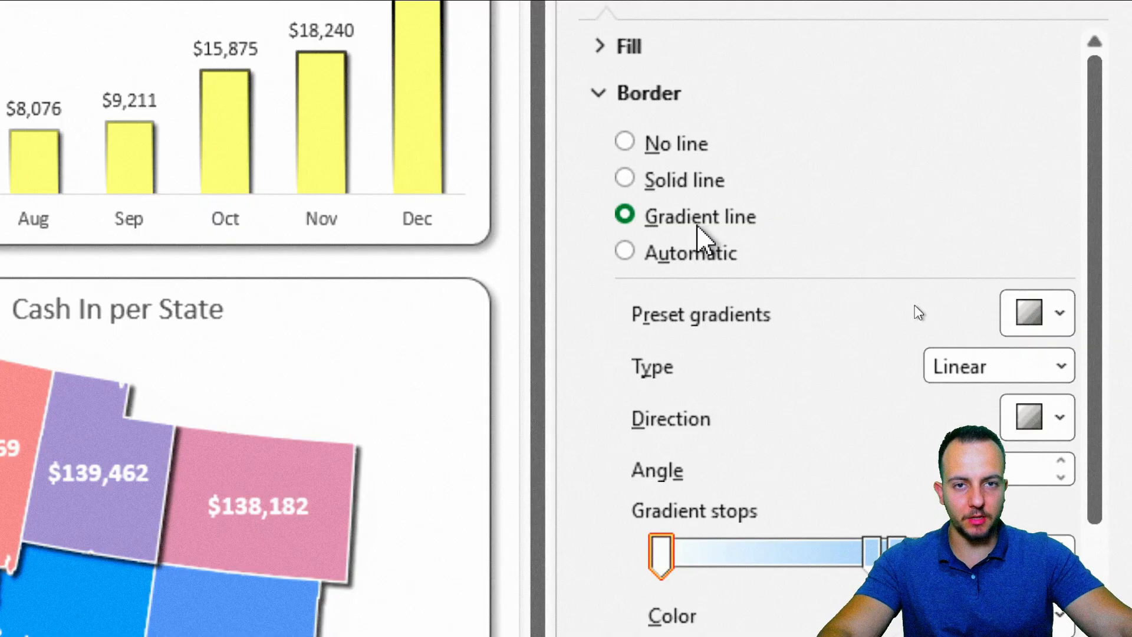
pyautogui.scroll(-3, 884, 354)
pyautogui.scroll(-3, 884, 235)
pyautogui.scroll(-2, 967, 283)
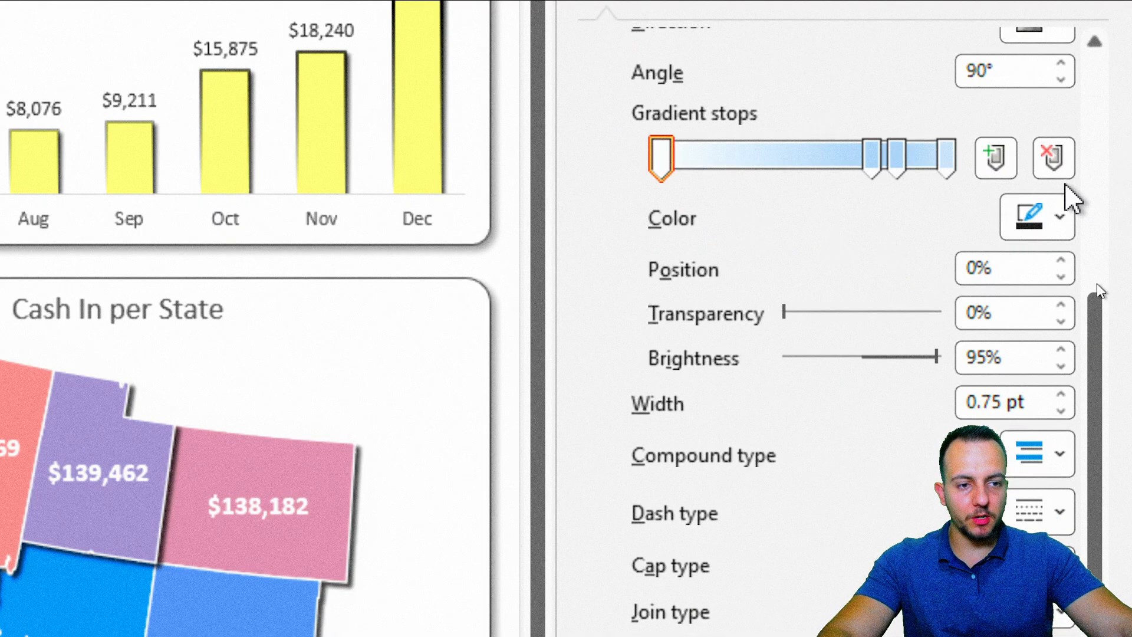
pyautogui.click(1058, 165)
pyautogui.click(1058, 165)
pyautogui.moveTo(897, 170); pyautogui.dragTo(576, 220)
# Color both border gradient stops standard green and set the 100% stop's transparency to 100%
pyautogui.click(1035, 214)
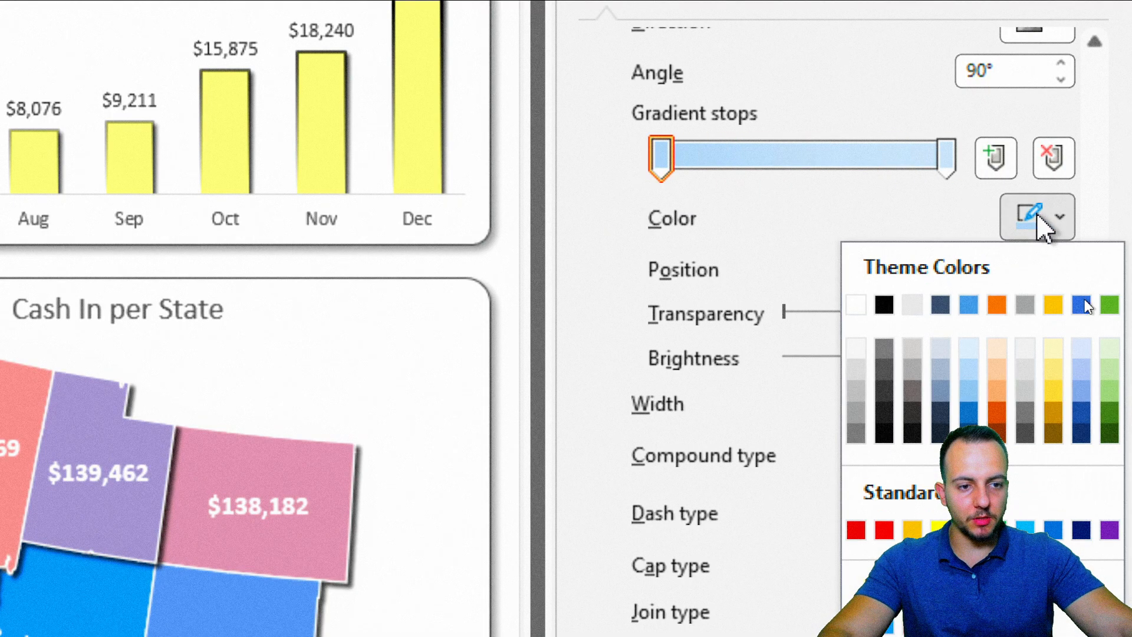
pyautogui.click(994, 529)
pyautogui.click(945, 158)
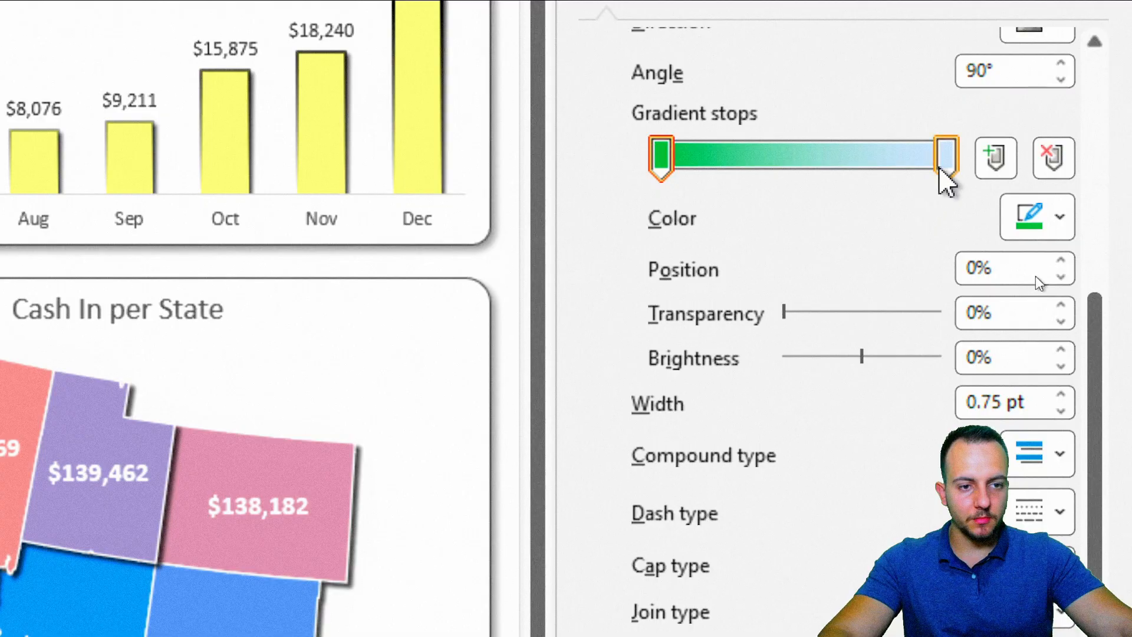
pyautogui.click(1036, 216)
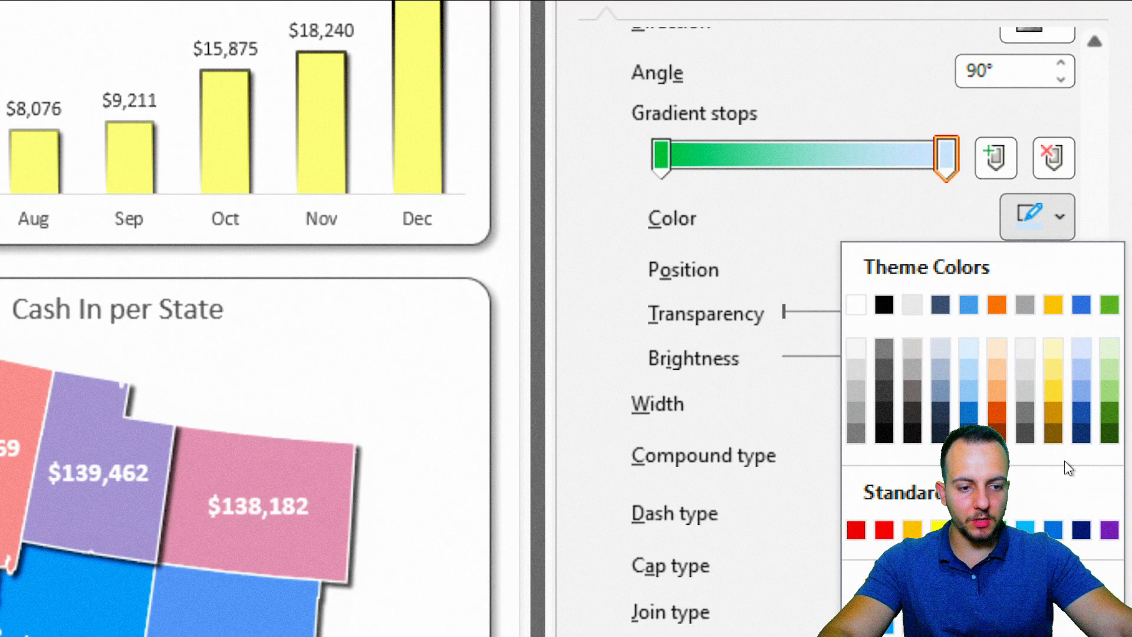
pyautogui.click(994, 529)
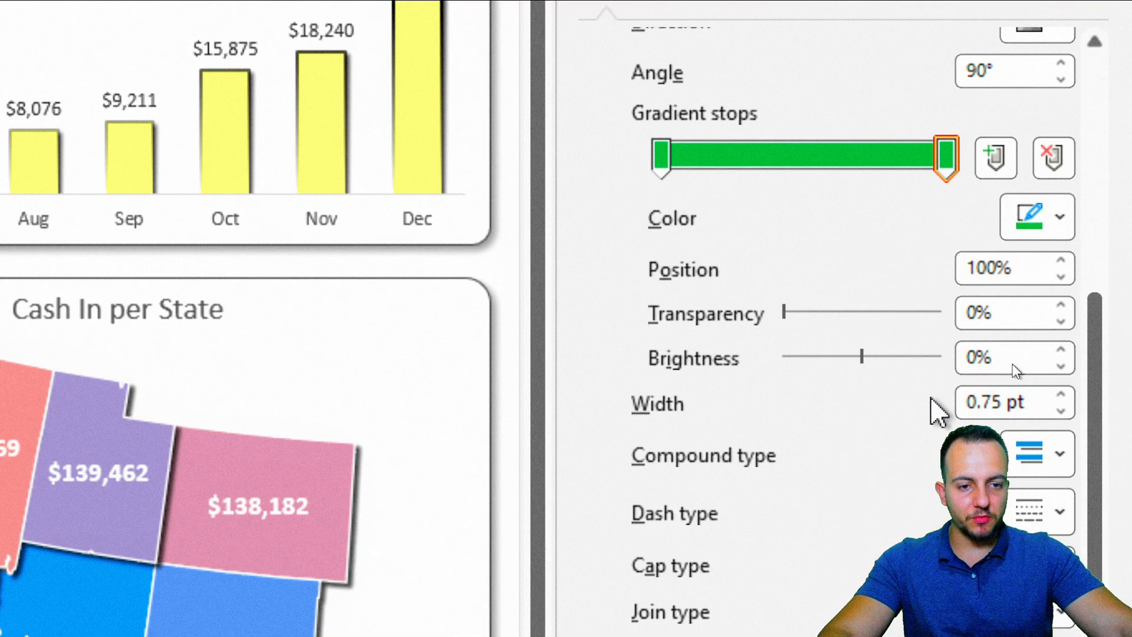
pyautogui.moveTo(785, 312); pyautogui.dragTo(955, 313)
# Set the Cash IN border gradient to Linear with the Linear Down direction and increase the border width by two increments
pyautogui.scroll(3, 859, 289)
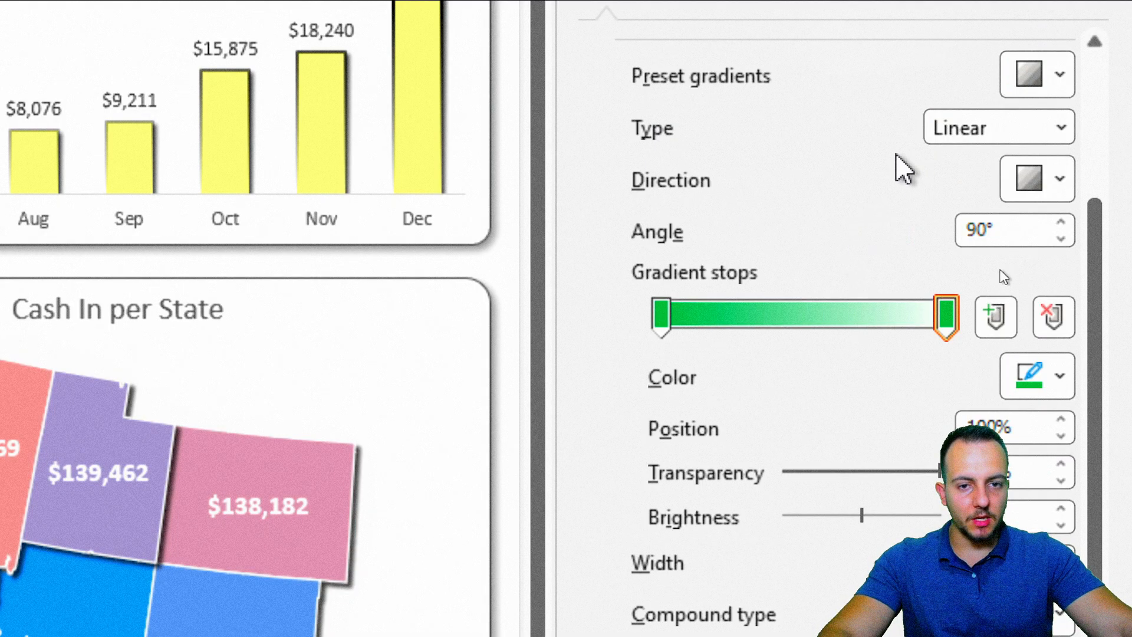
pyautogui.click(989, 129)
pyautogui.click(992, 166)
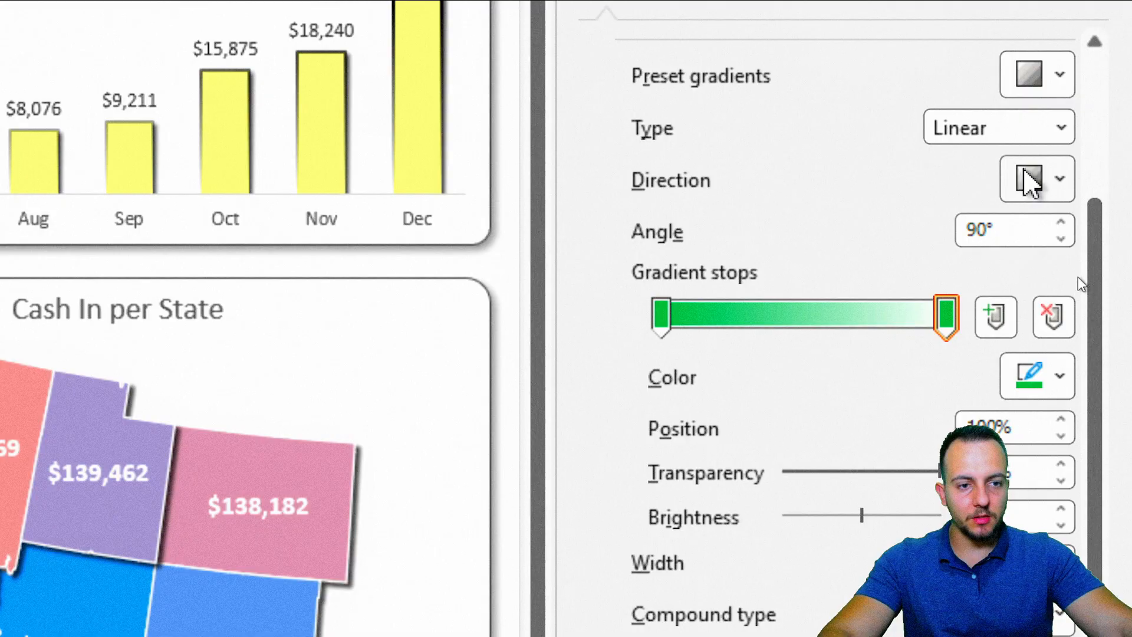
pyautogui.click(1032, 178)
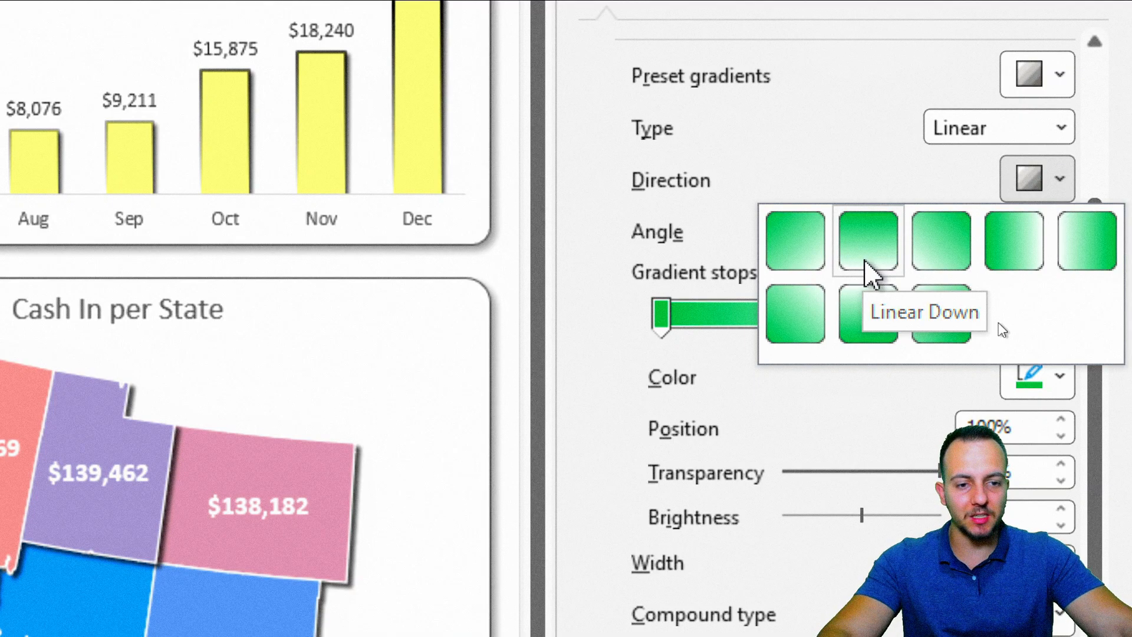
pyautogui.click(867, 242)
pyautogui.scroll(-4, 717, 395)
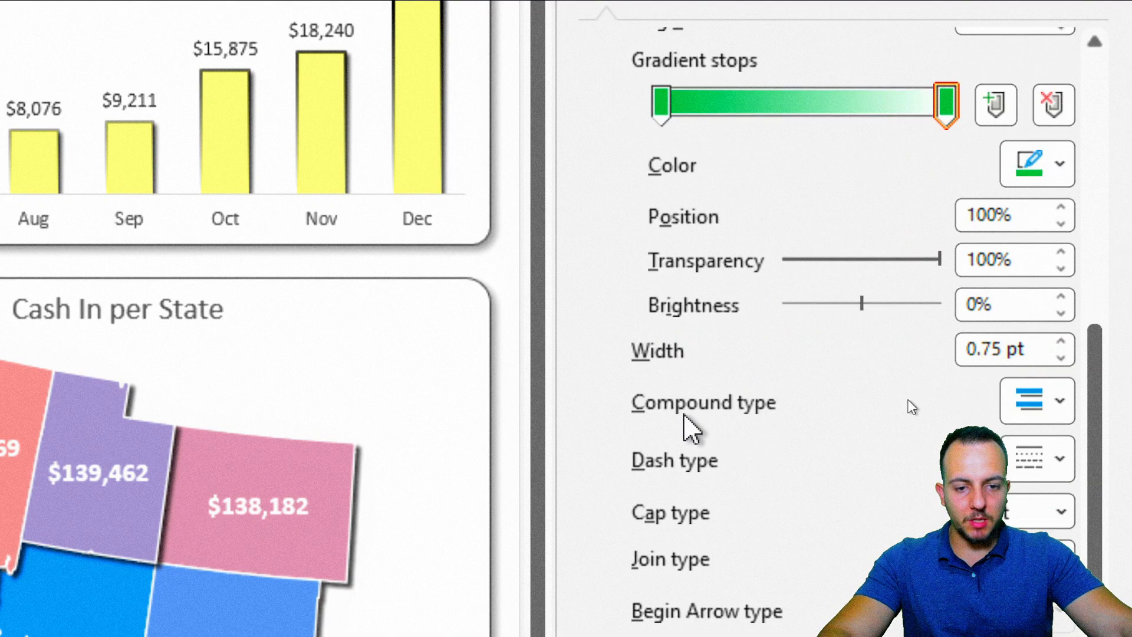
pyautogui.click(1060, 342)
pyautogui.click(1060, 342)
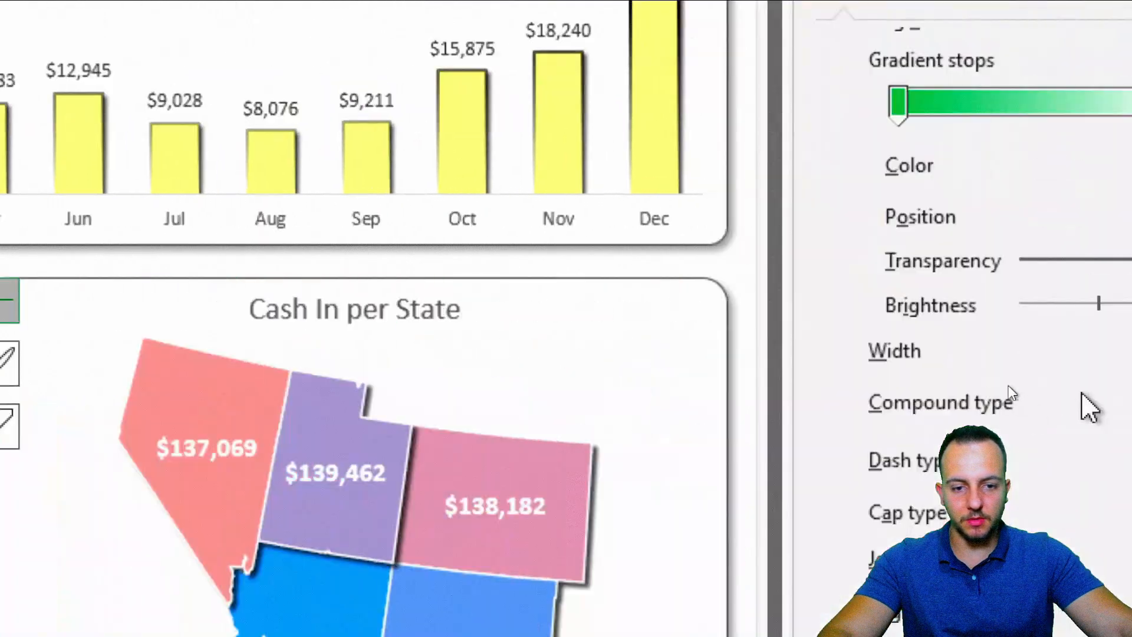
pyautogui.scroll(6, 644, 396)
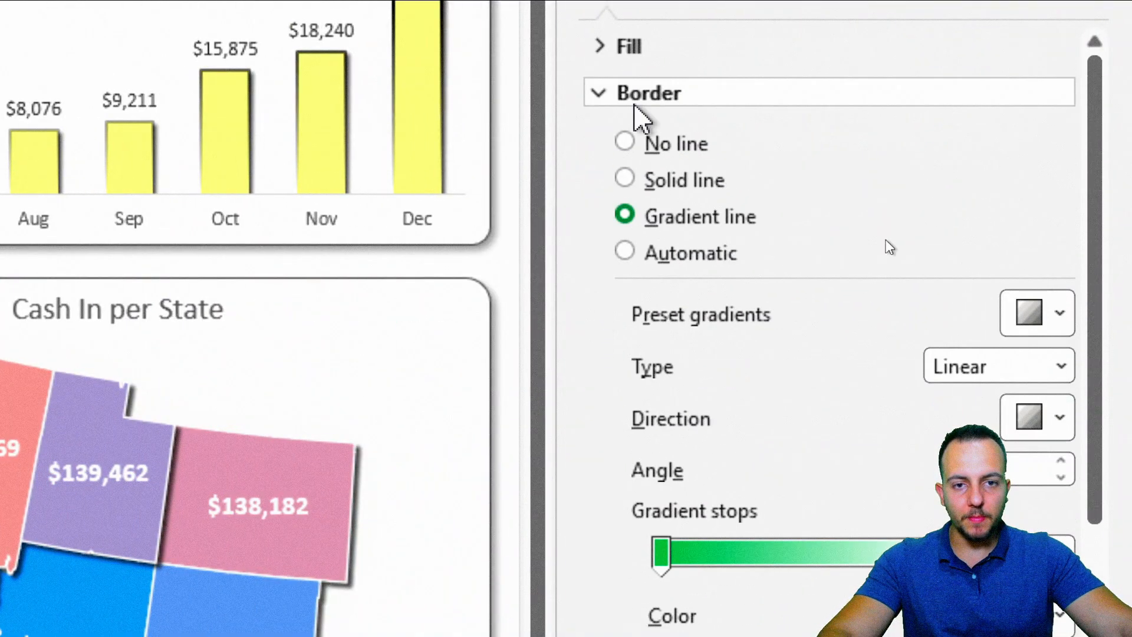
# Give the Cash IN area series a gradient fill
pyautogui.click(666, 76)
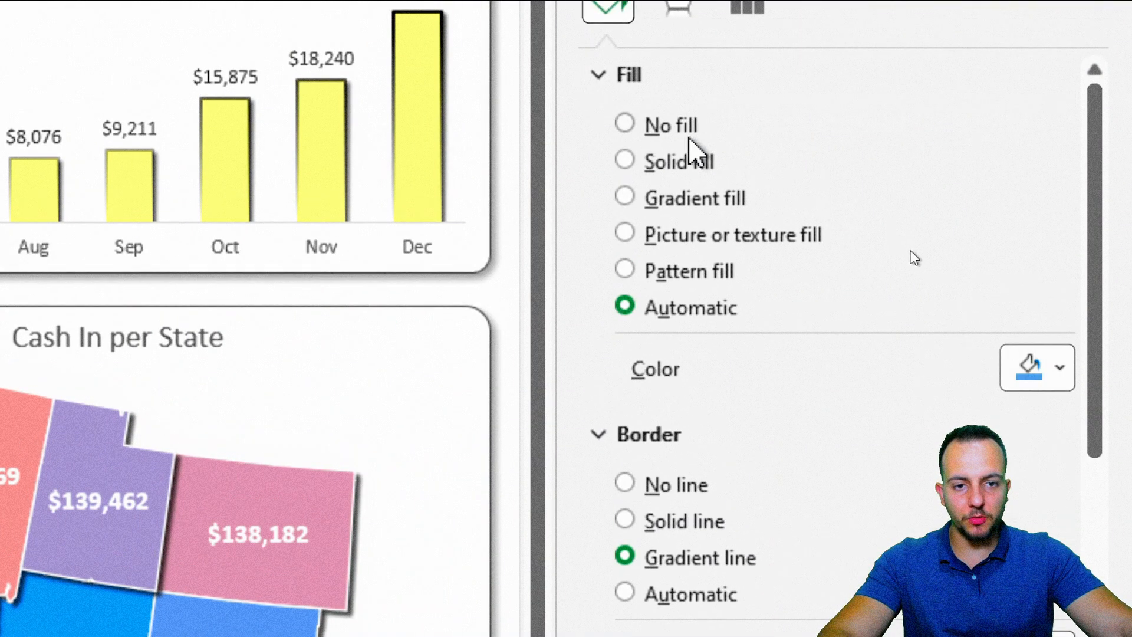
pyautogui.click(688, 200)
pyautogui.scroll(-5, 836, 392)
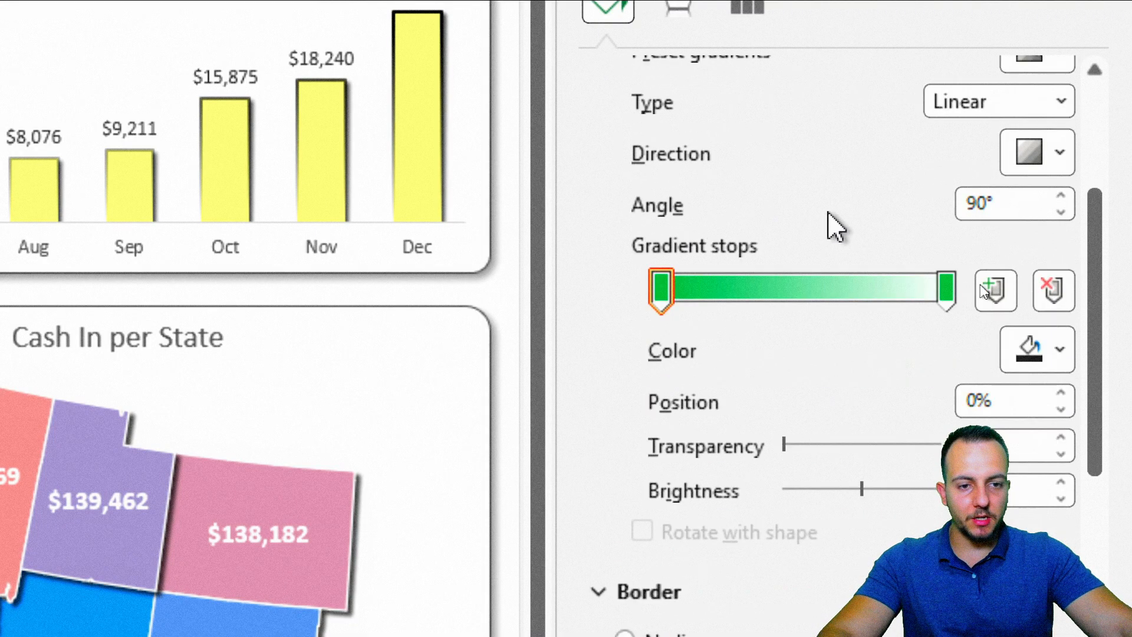
pyautogui.scroll(-2, 828, 124)
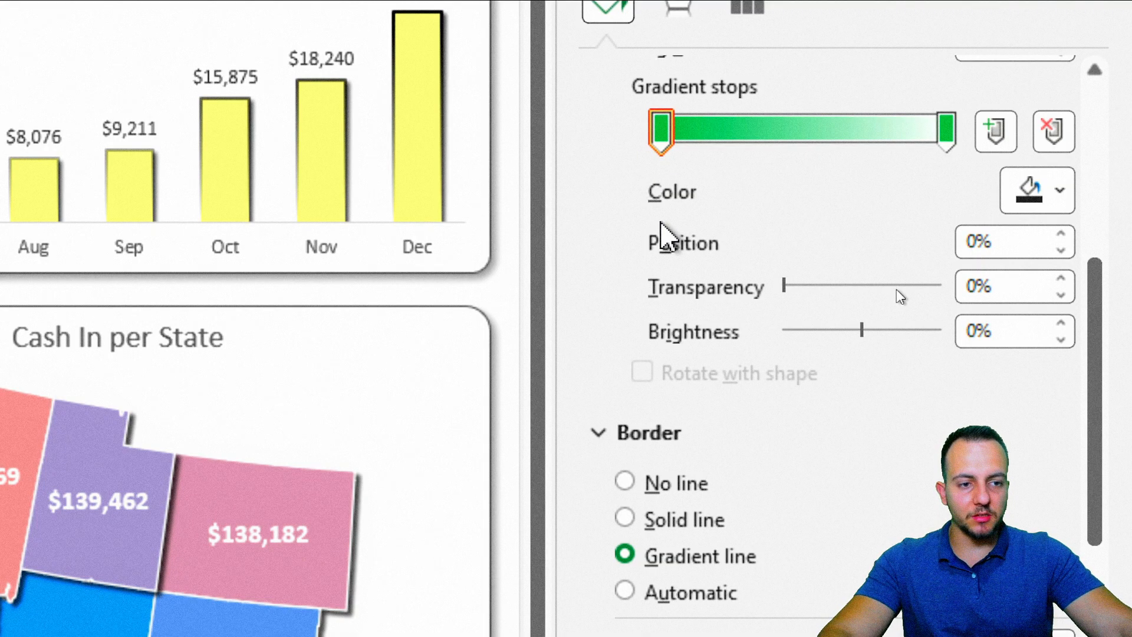
# Color the 0% stop of the Cash IN fill gradient light mint green from the standard color palette
pyautogui.click(1027, 196)
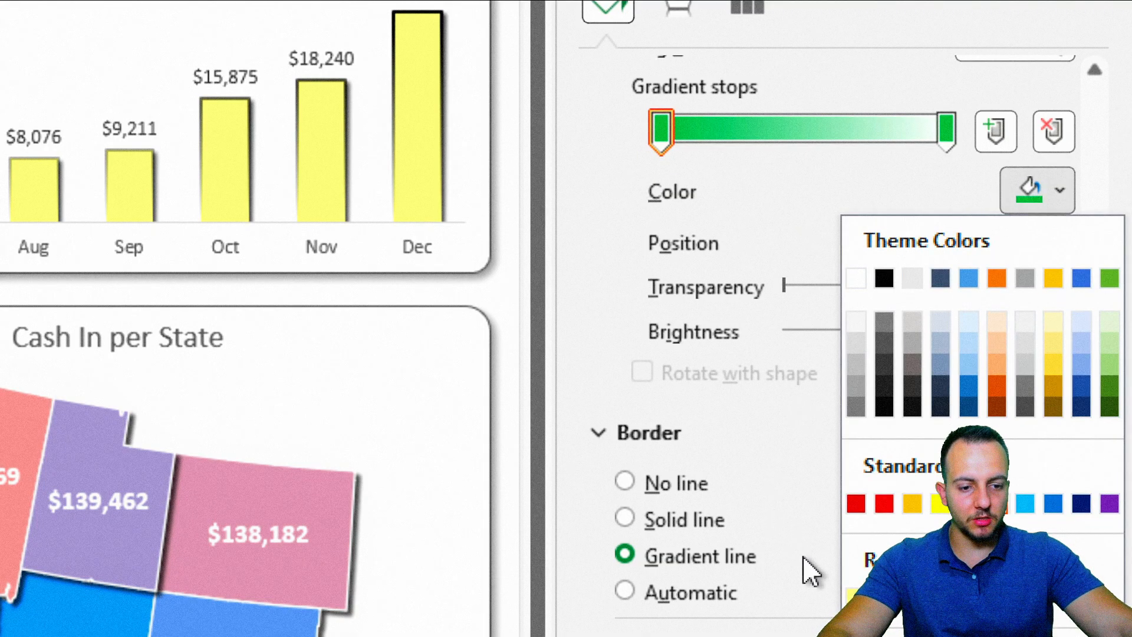
pyautogui.click(912, 506)
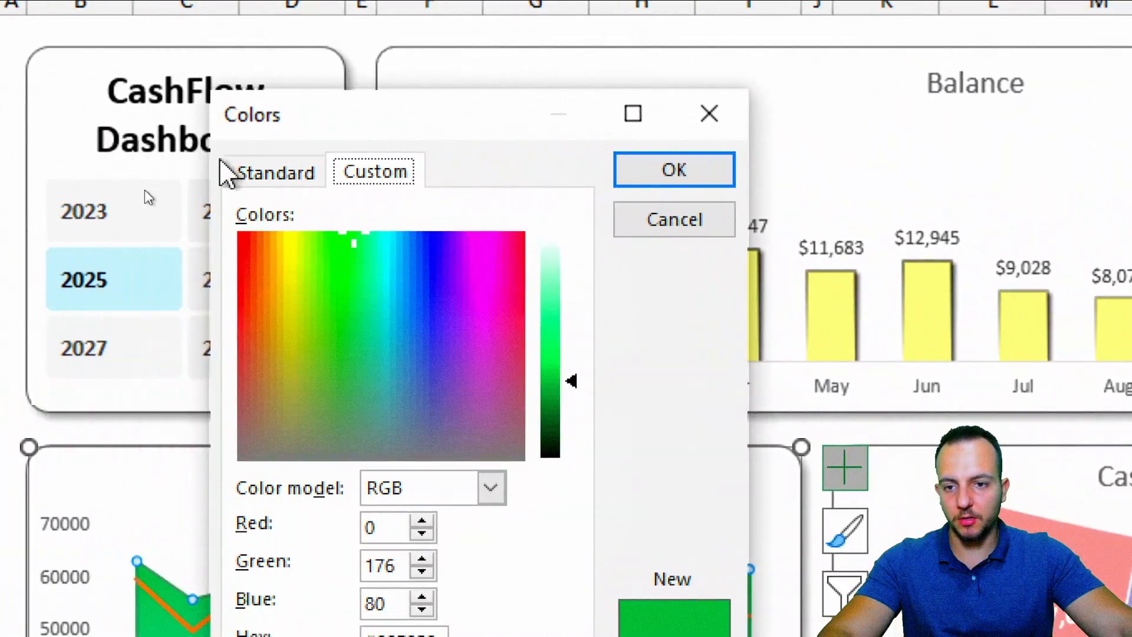
pyautogui.click(273, 171)
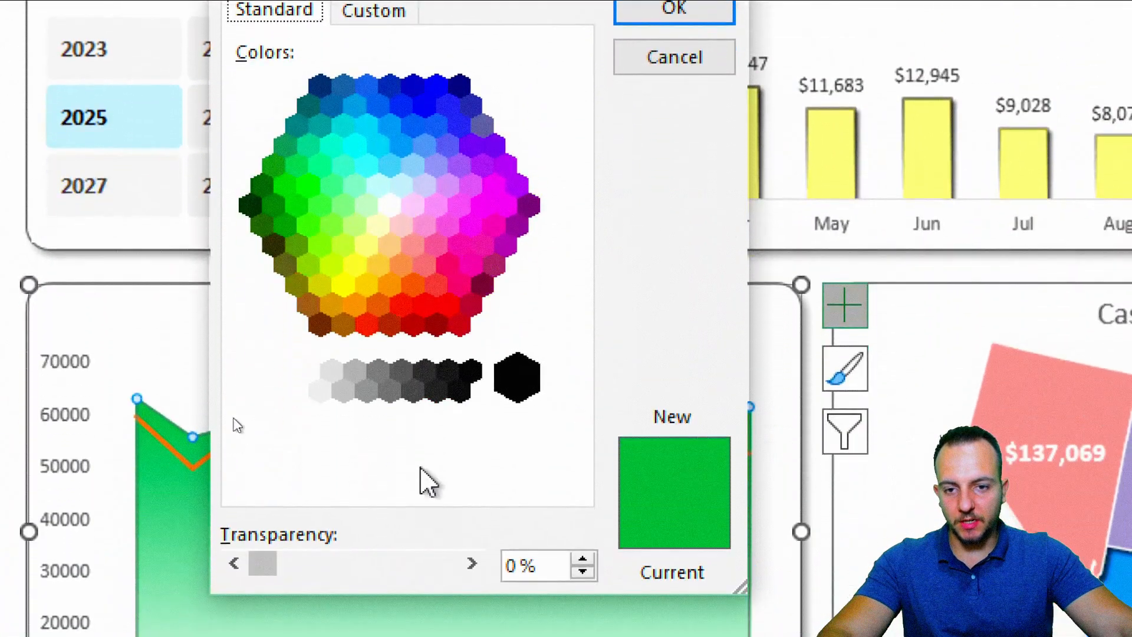
pyautogui.click(343, 367)
pyautogui.click(354, 185)
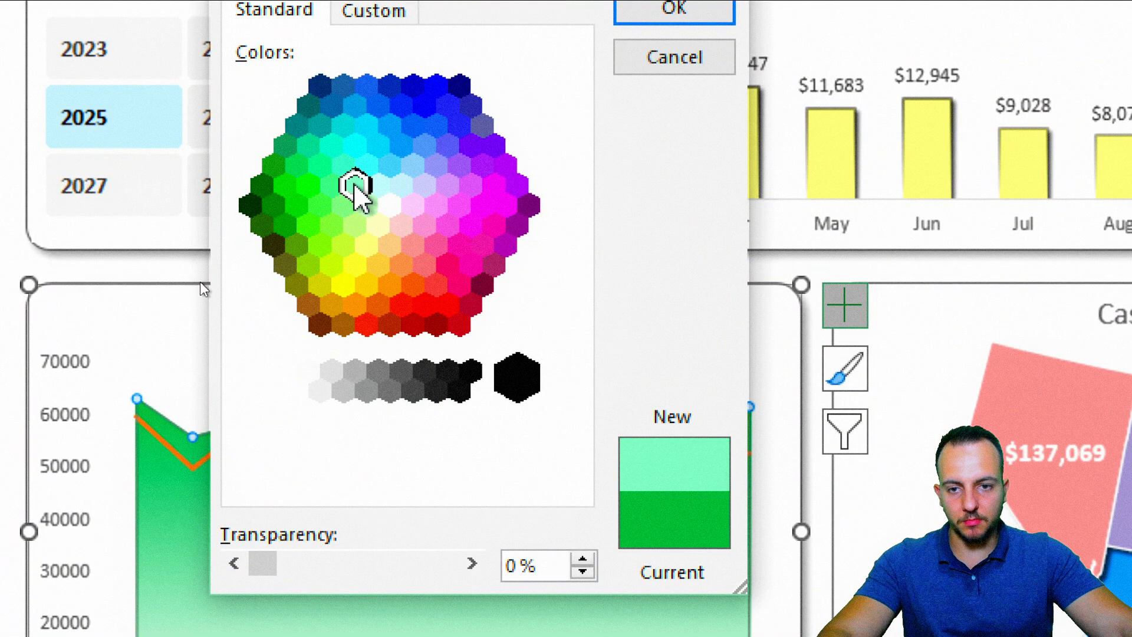
pyautogui.click(343, 165)
pyautogui.click(331, 183)
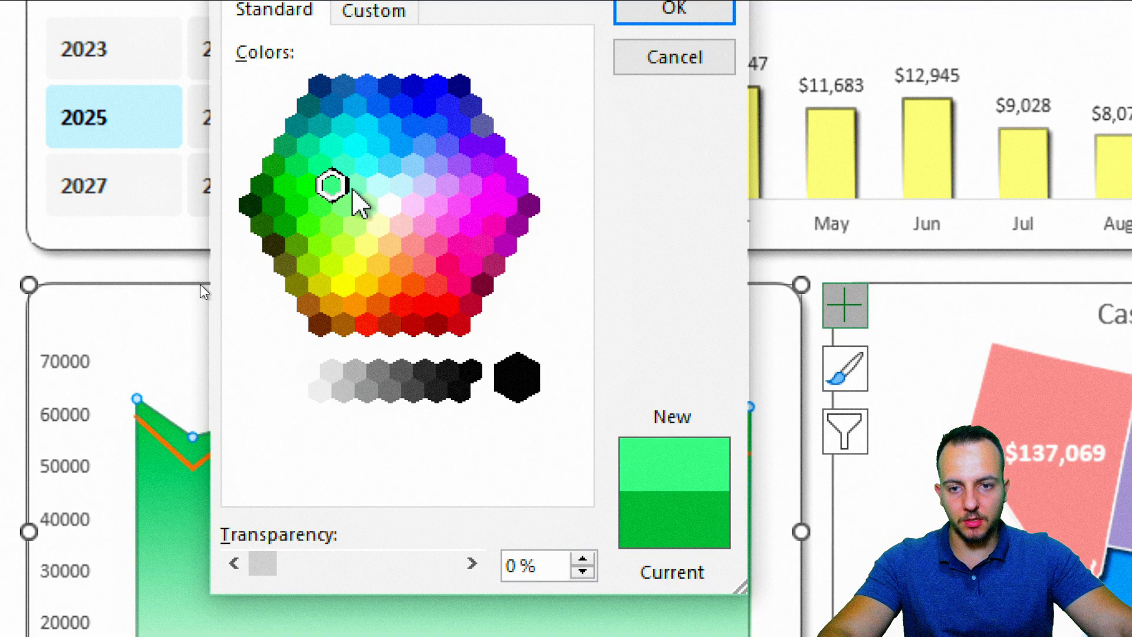
pyautogui.click(377, 184)
pyautogui.click(355, 182)
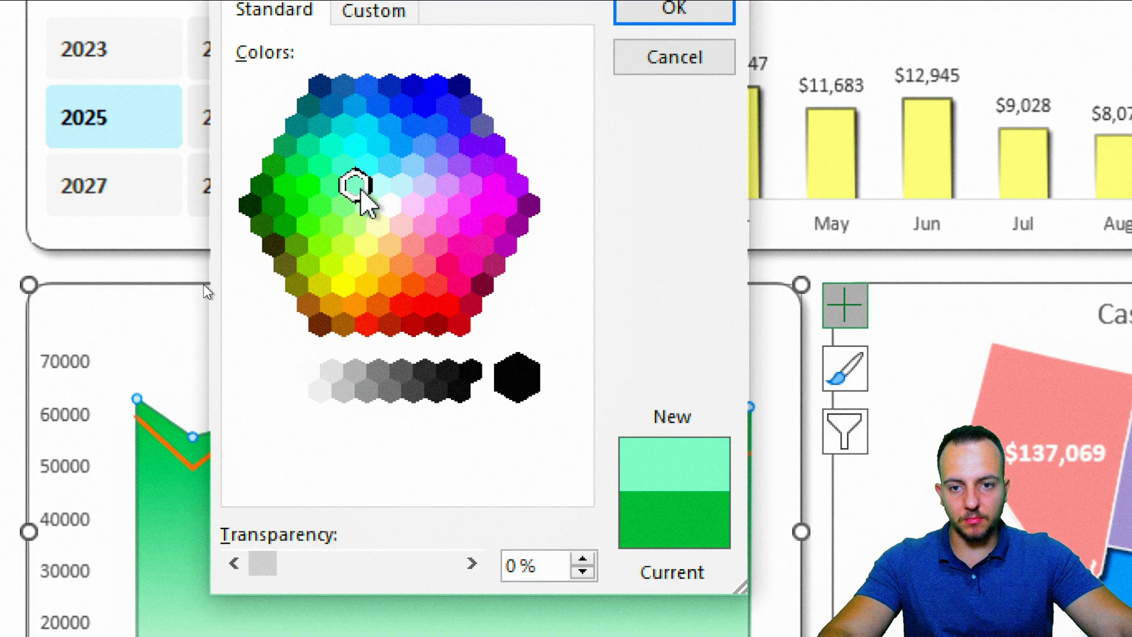
pyautogui.click(367, 205)
pyautogui.click(345, 203)
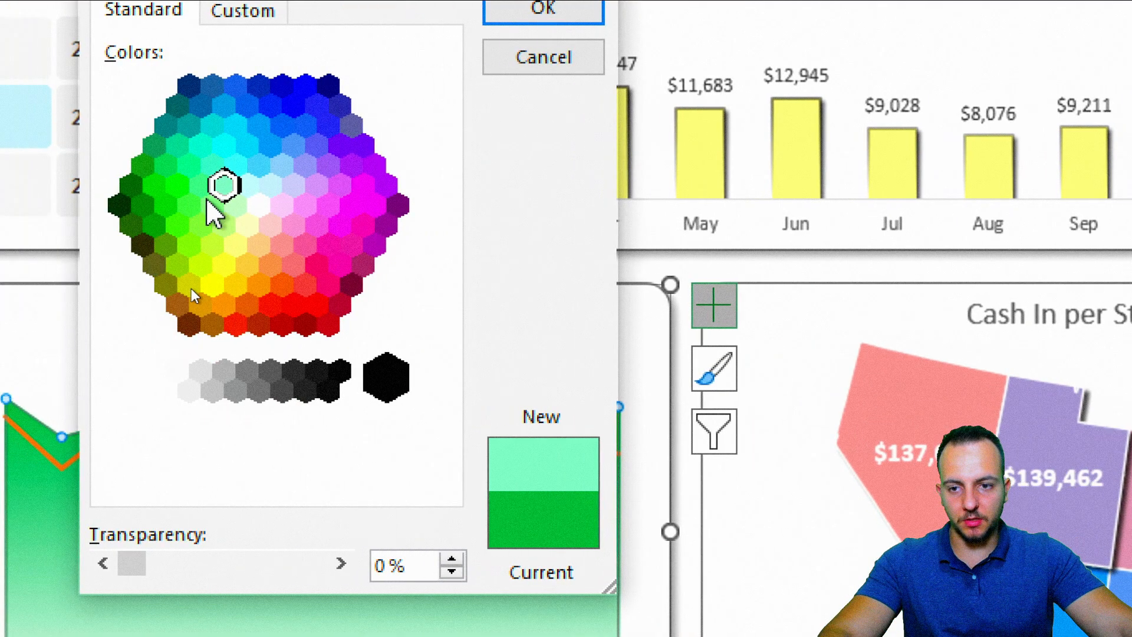
pyautogui.click(201, 187)
pyautogui.click(224, 186)
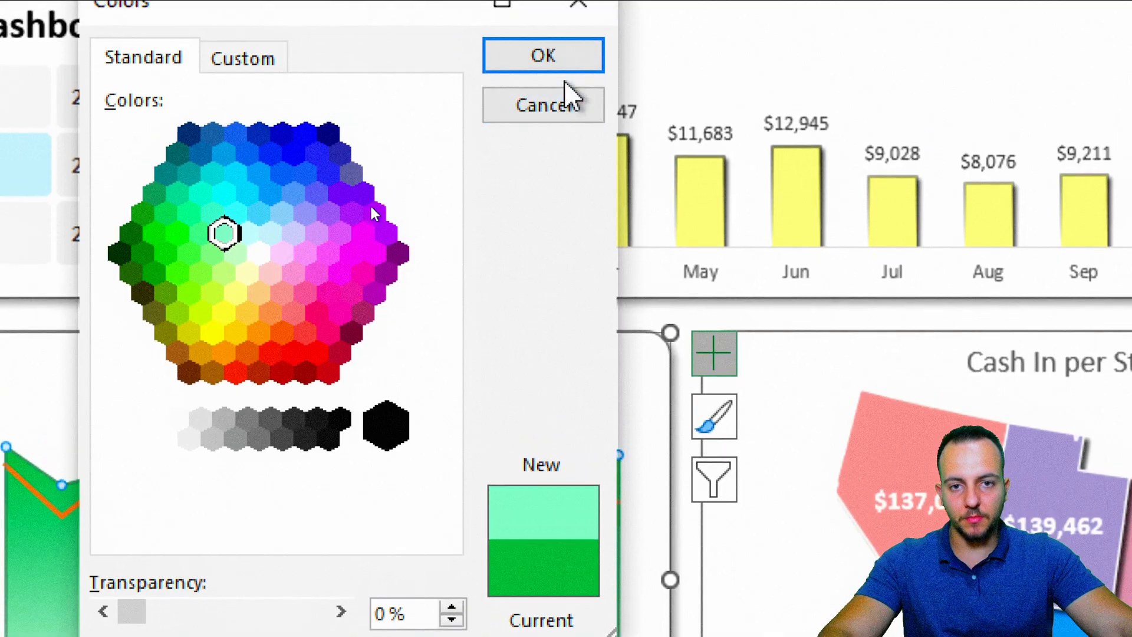
pyautogui.click(560, 66)
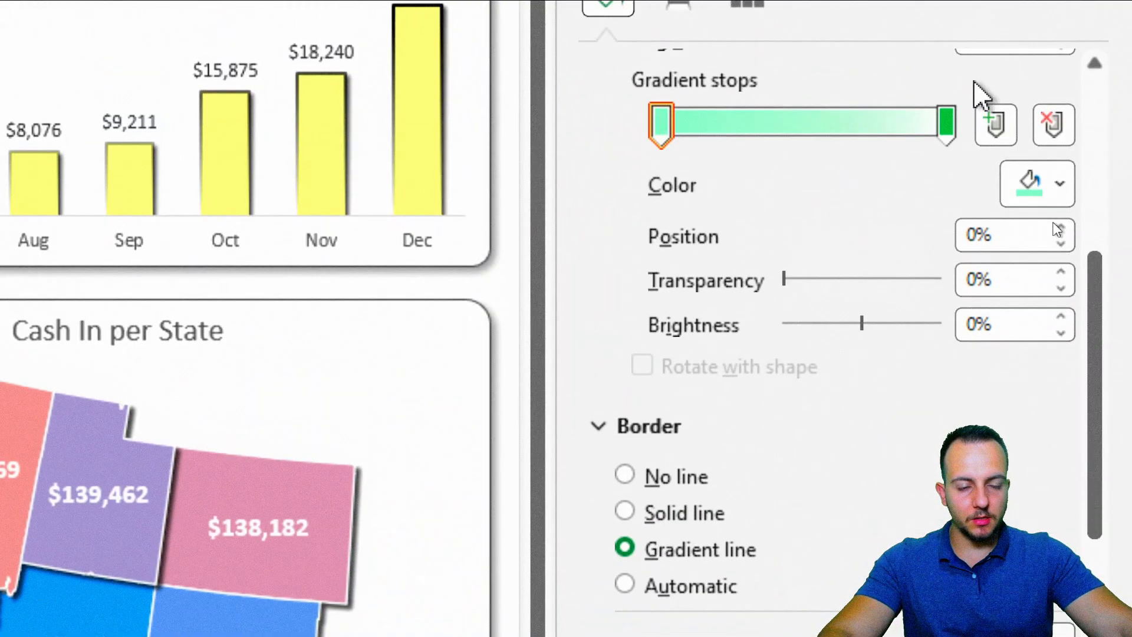
# Color the 100% stop of the fill gradient the same mint green and set its transparency to 100%
pyautogui.click(948, 122)
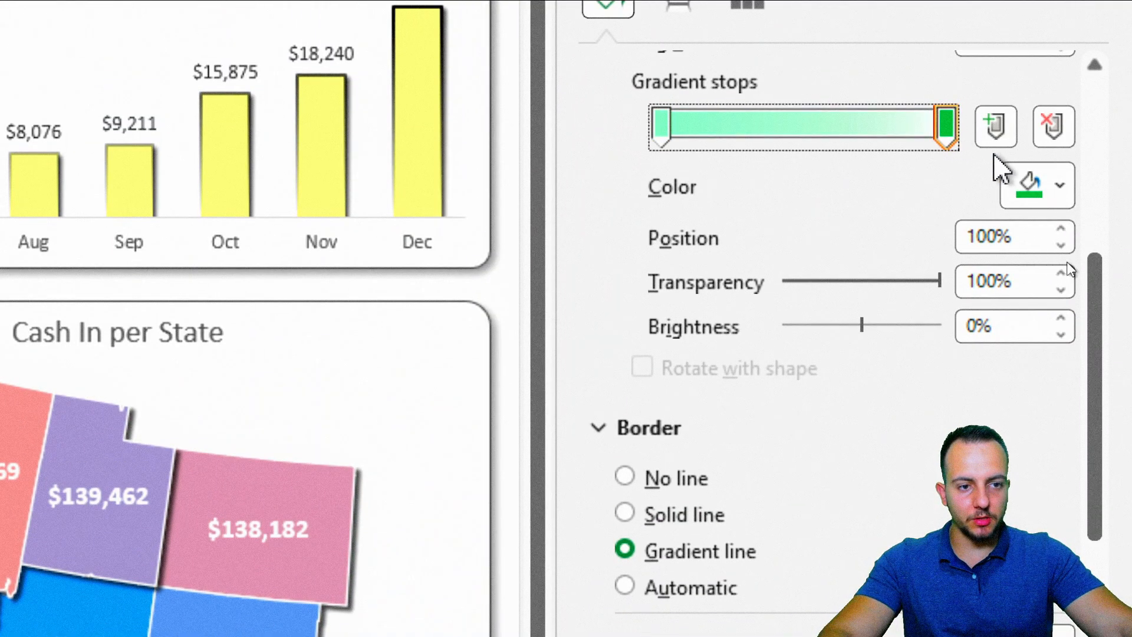
pyautogui.click(1034, 181)
pyautogui.click(856, 455)
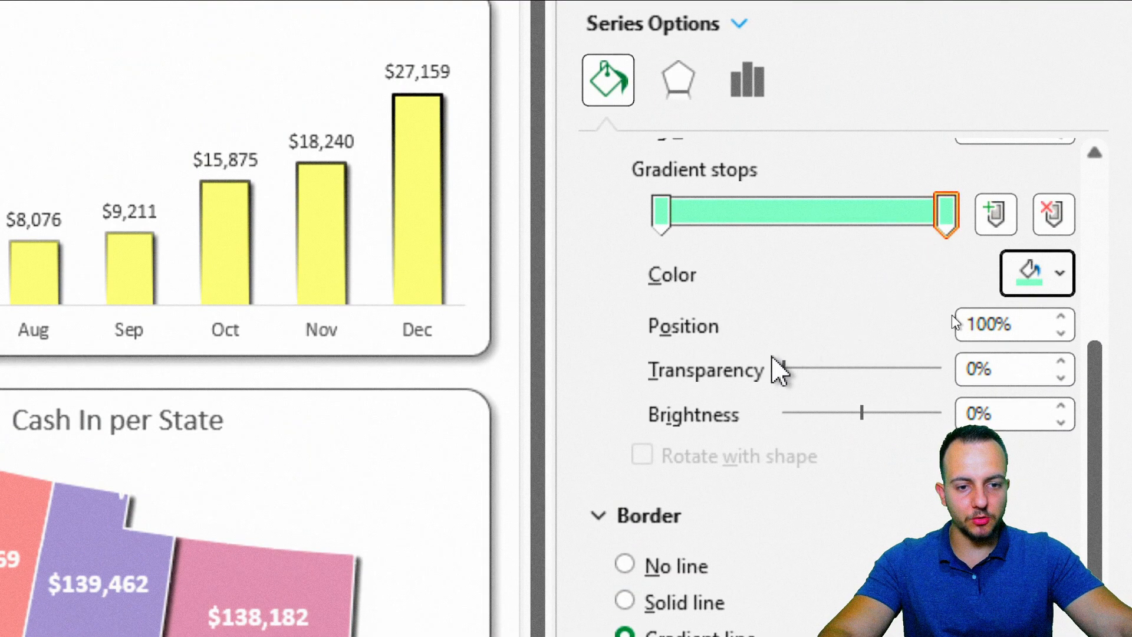
pyautogui.moveTo(784, 368); pyautogui.dragTo(1002, 410)
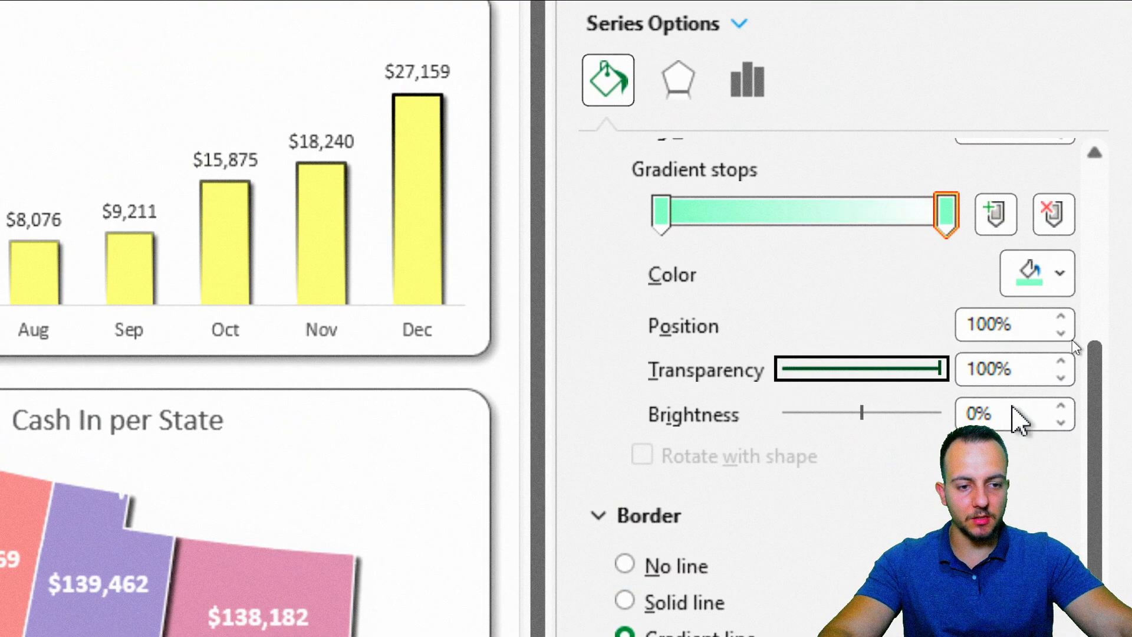
# Set the Cash IN fill gradient to Linear with the Linear Down direction and close the series formatting
pyautogui.scroll(3, 854, 285)
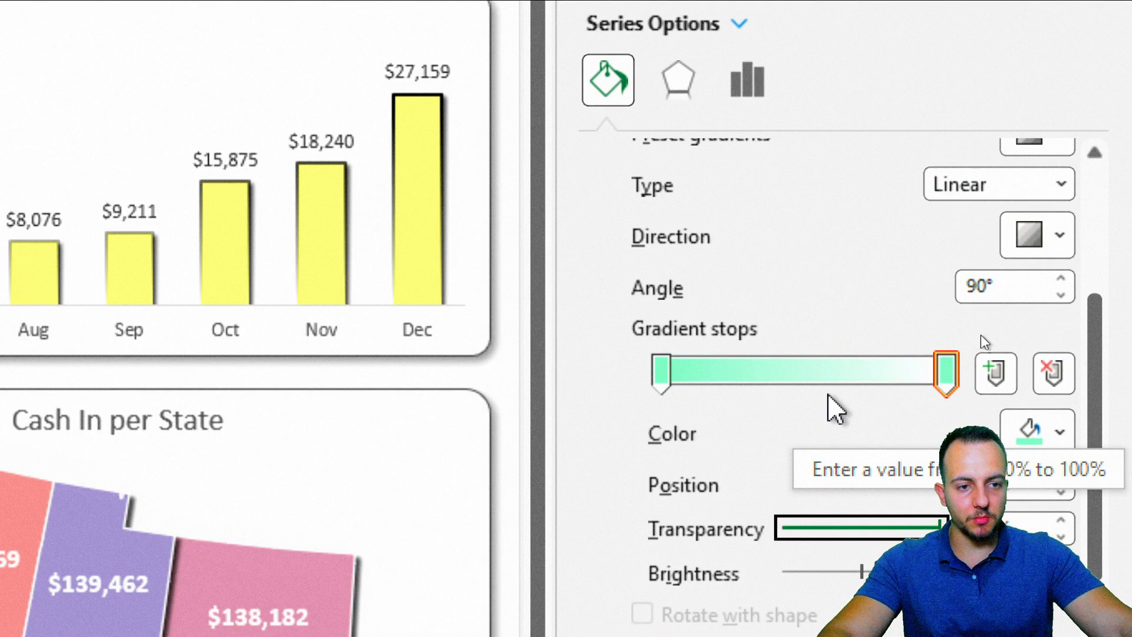
pyautogui.click(1003, 183)
pyautogui.click(962, 220)
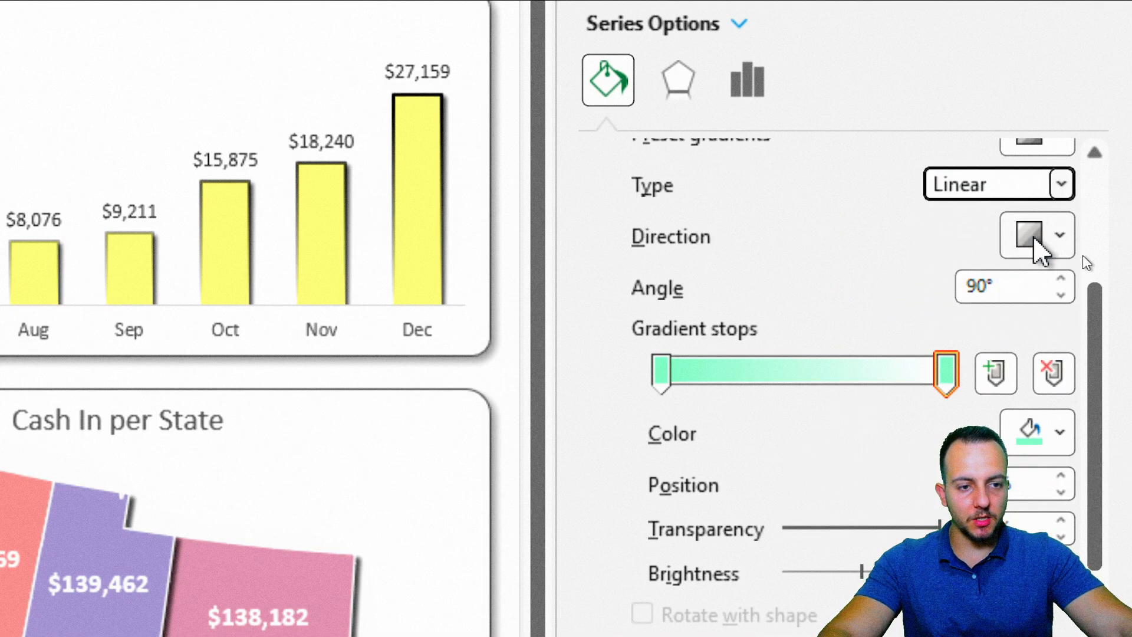
pyautogui.click(1032, 236)
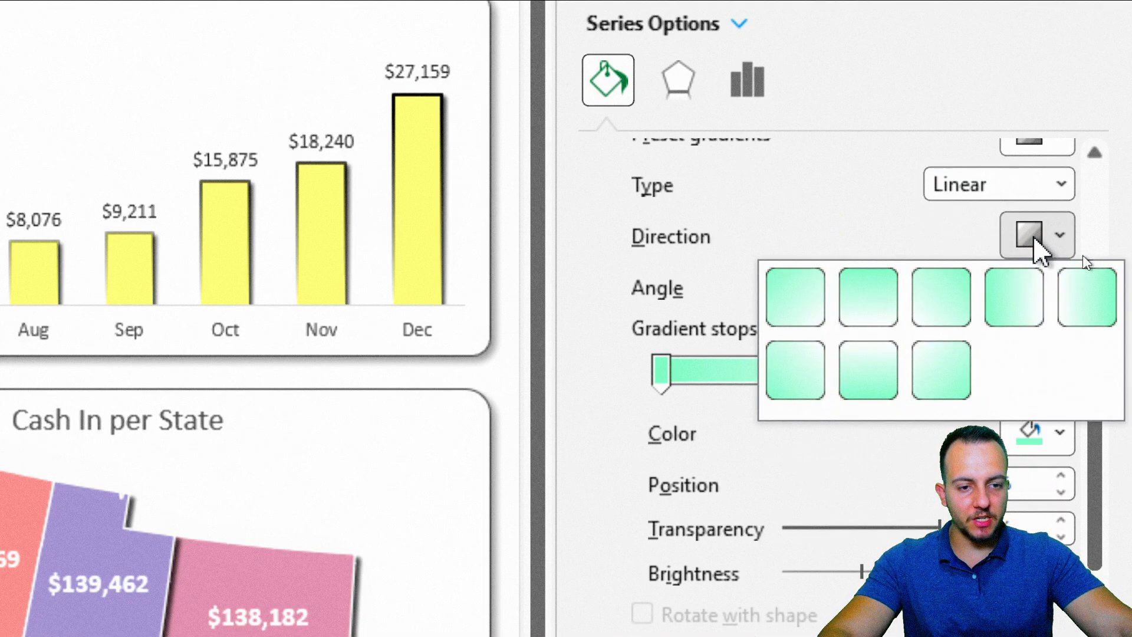
pyautogui.click(867, 306)
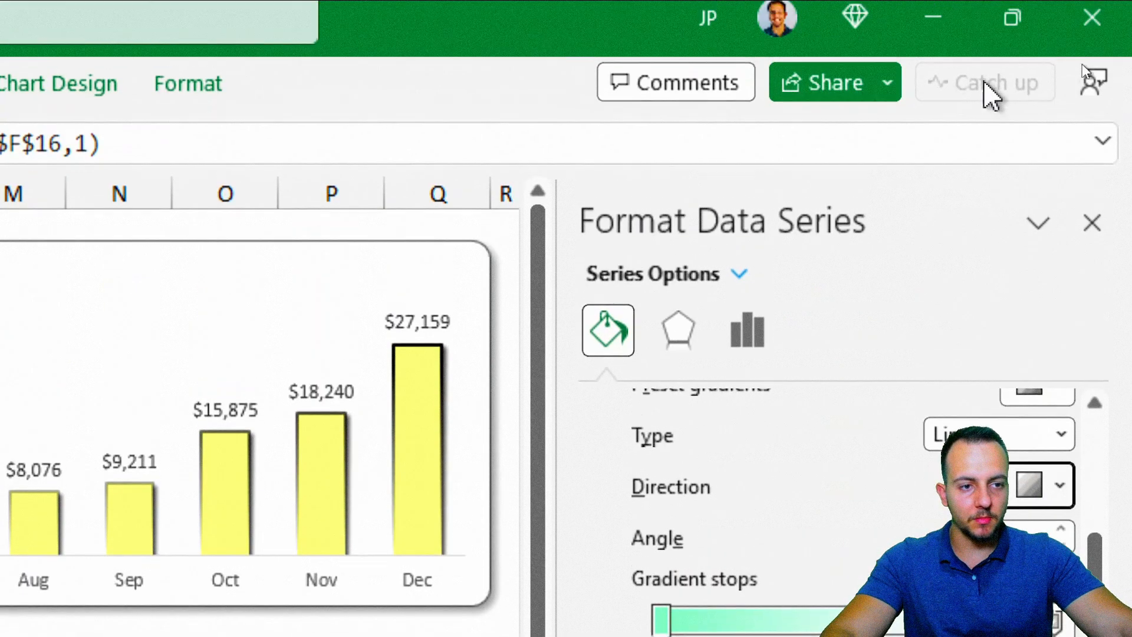
pyautogui.click(1087, 224)
pyautogui.press('Escape')
pyautogui.press('Escape')
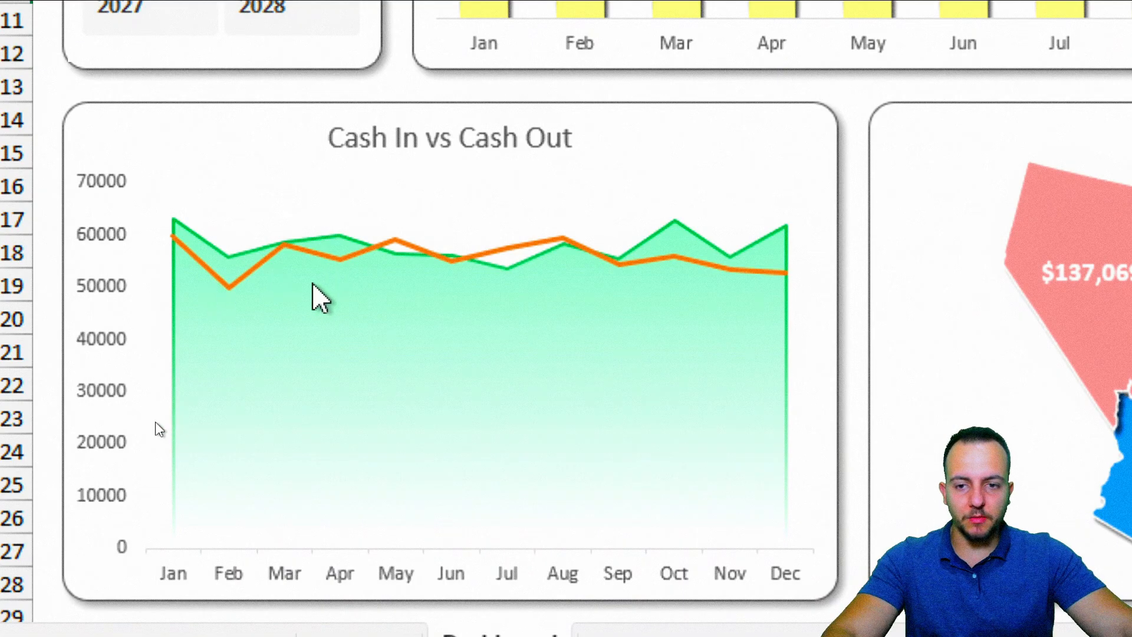
# Add a 45° preset shadow to the Cash OUT line with 30% transparency and 2 pt blur
pyautogui.click(356, 254)
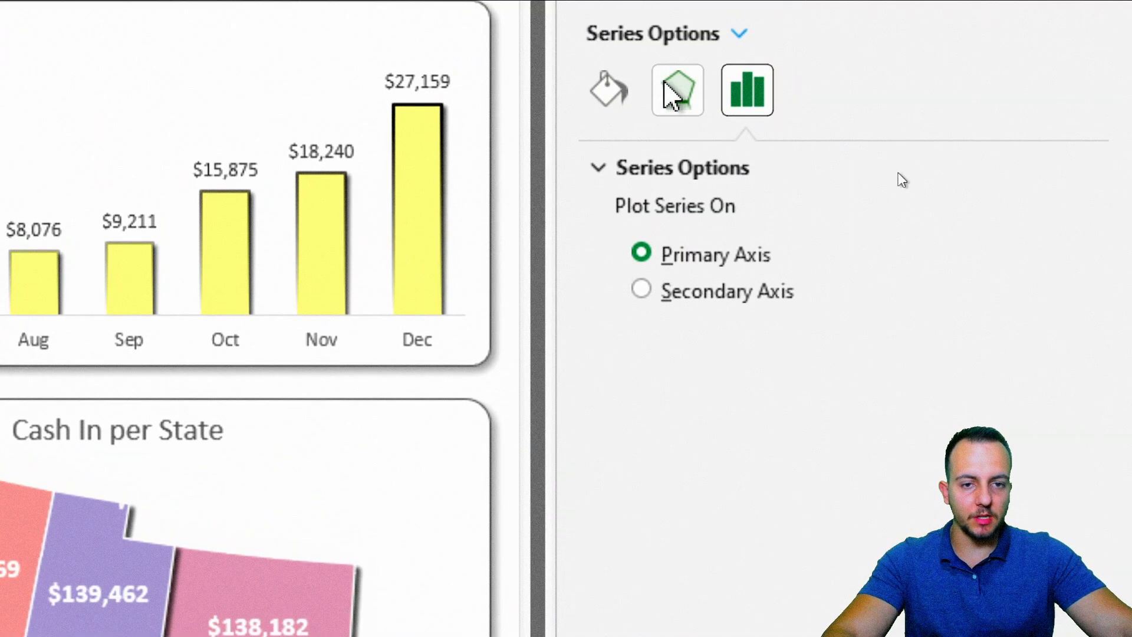
pyautogui.click(671, 92)
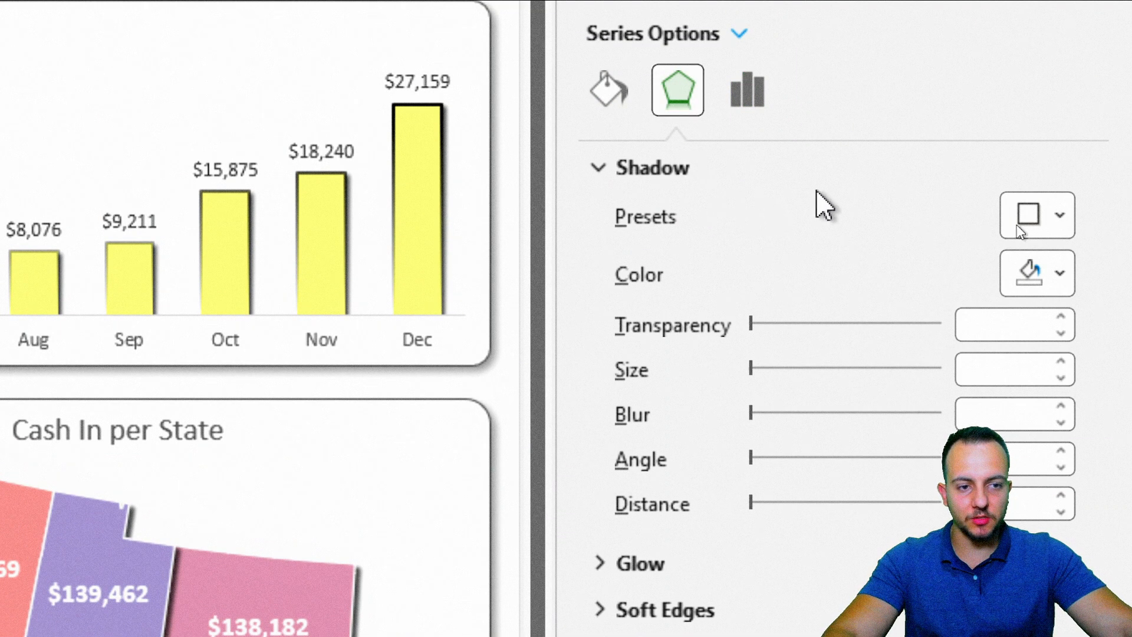
pyautogui.click(1055, 224)
pyautogui.click(861, 489)
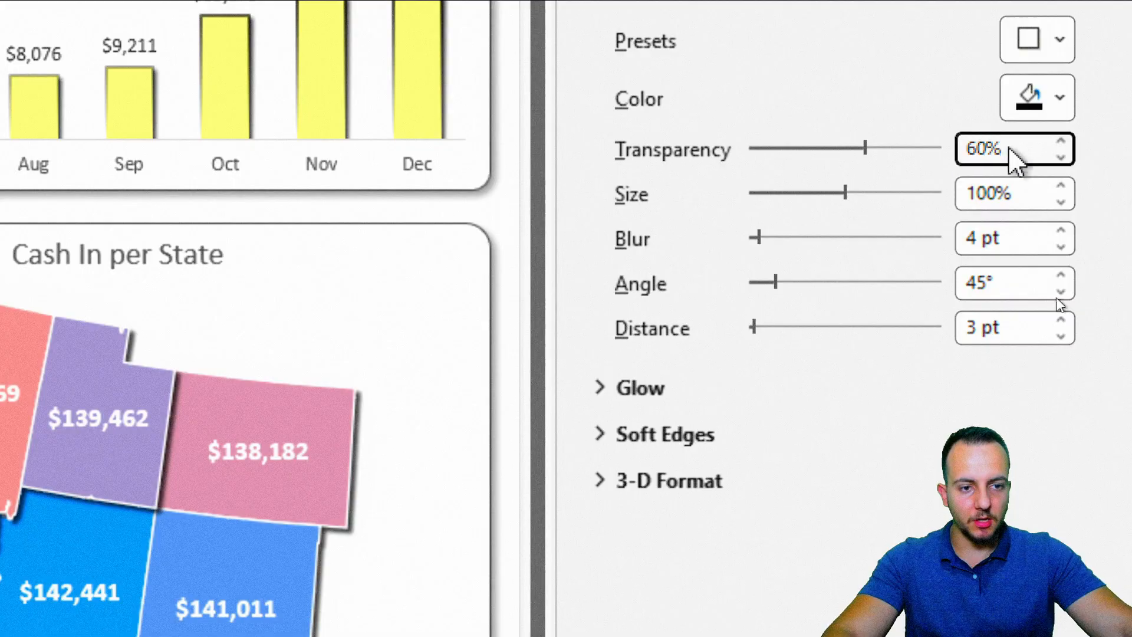
pyautogui.write('30')
pyautogui.press('Return')
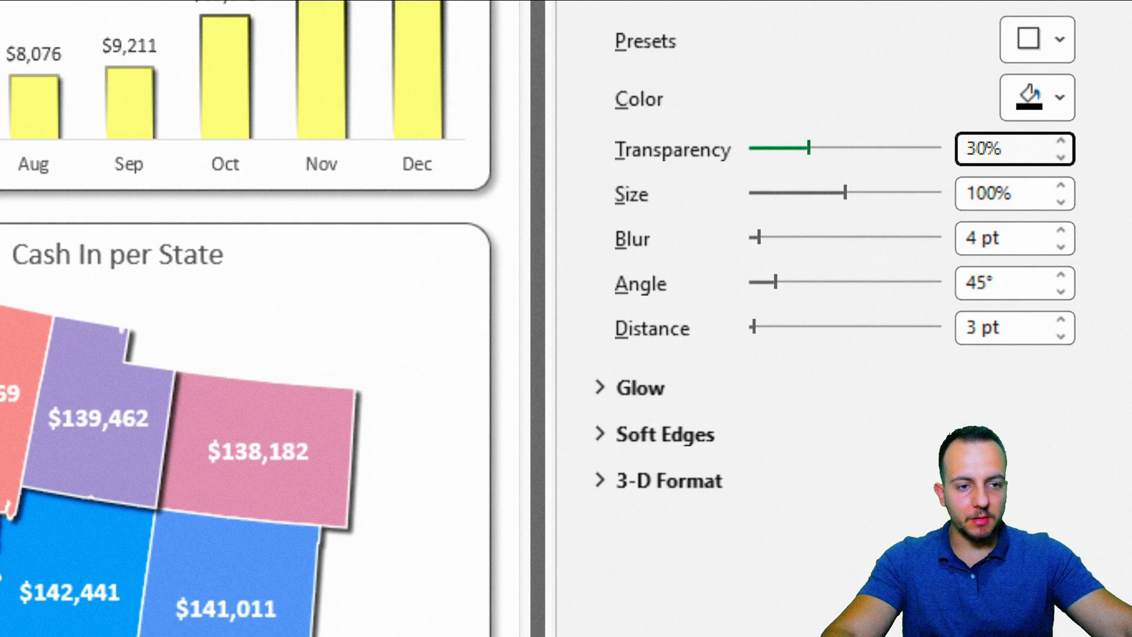
pyautogui.click(1025, 248)
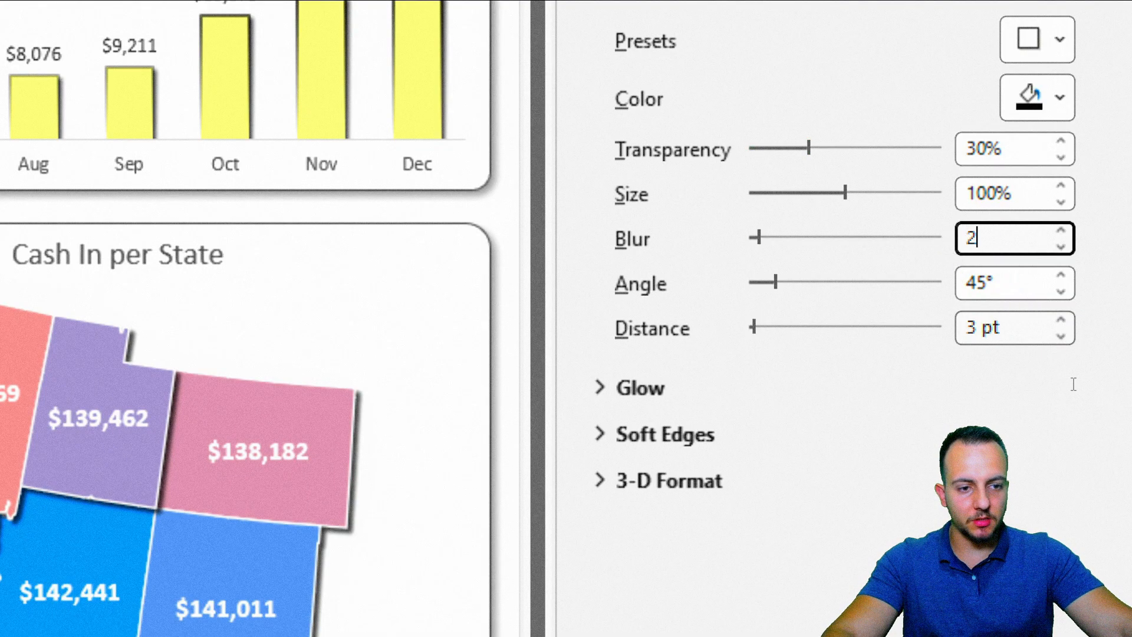
pyautogui.click(1032, 239)
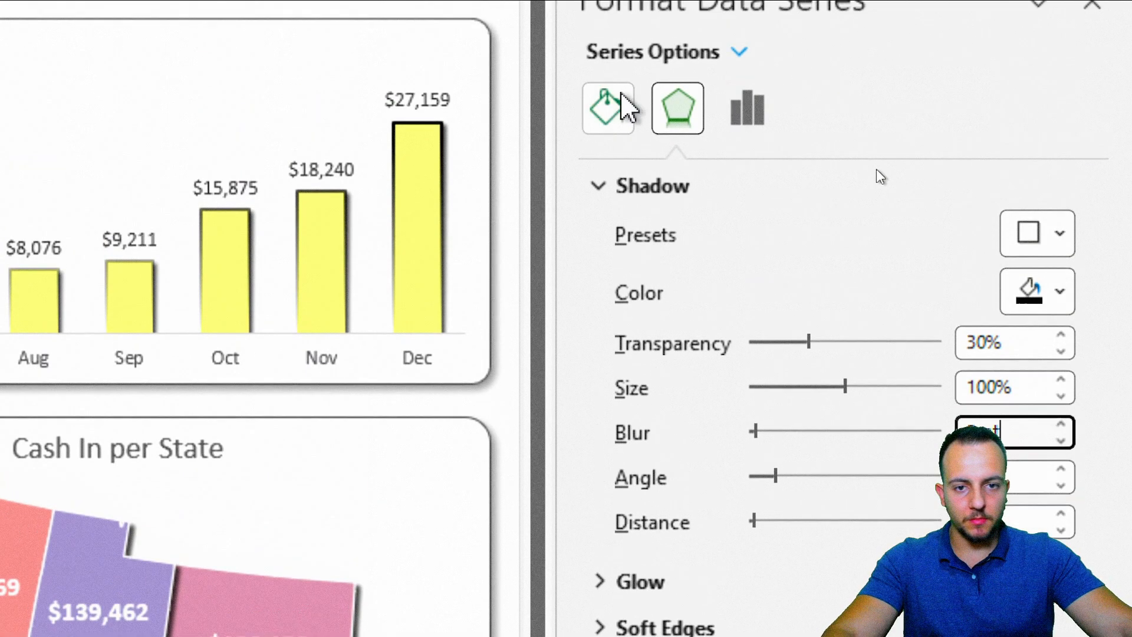
# Make the Cash OUT line a solid red, smoothed line and close the series formatting
pyautogui.click(620, 101)
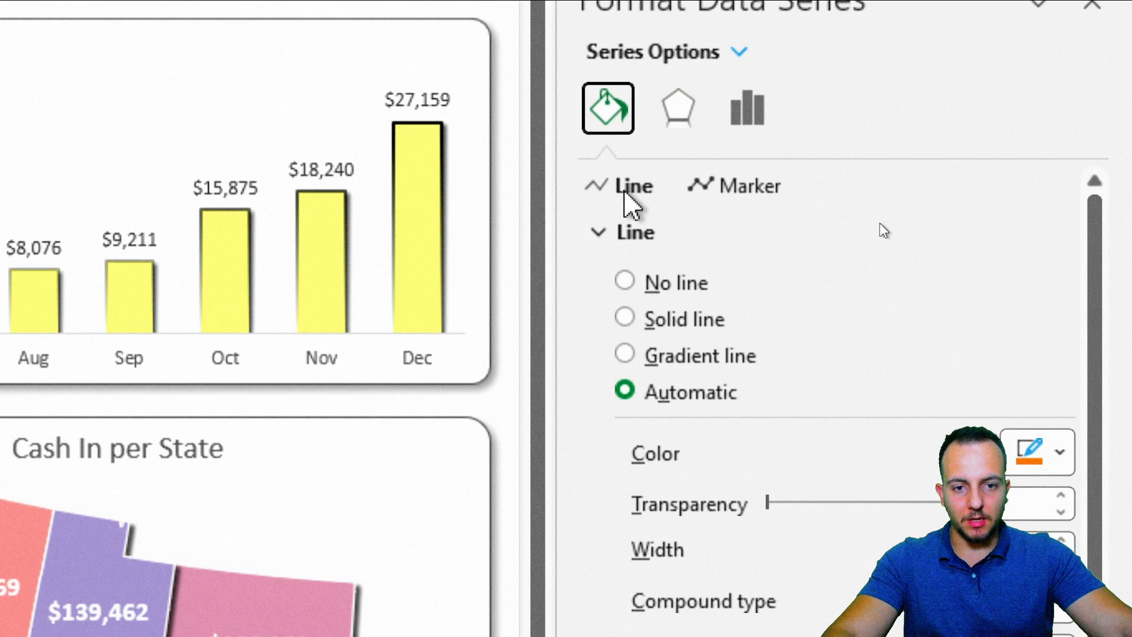
pyautogui.click(671, 323)
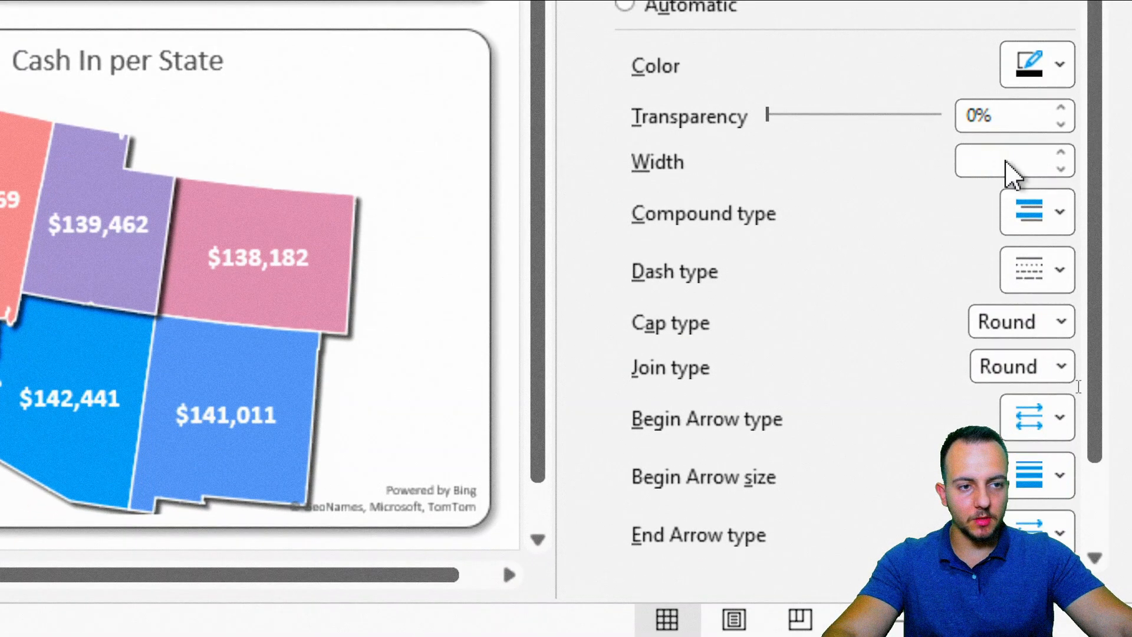
pyautogui.click(1059, 80)
pyautogui.click(884, 382)
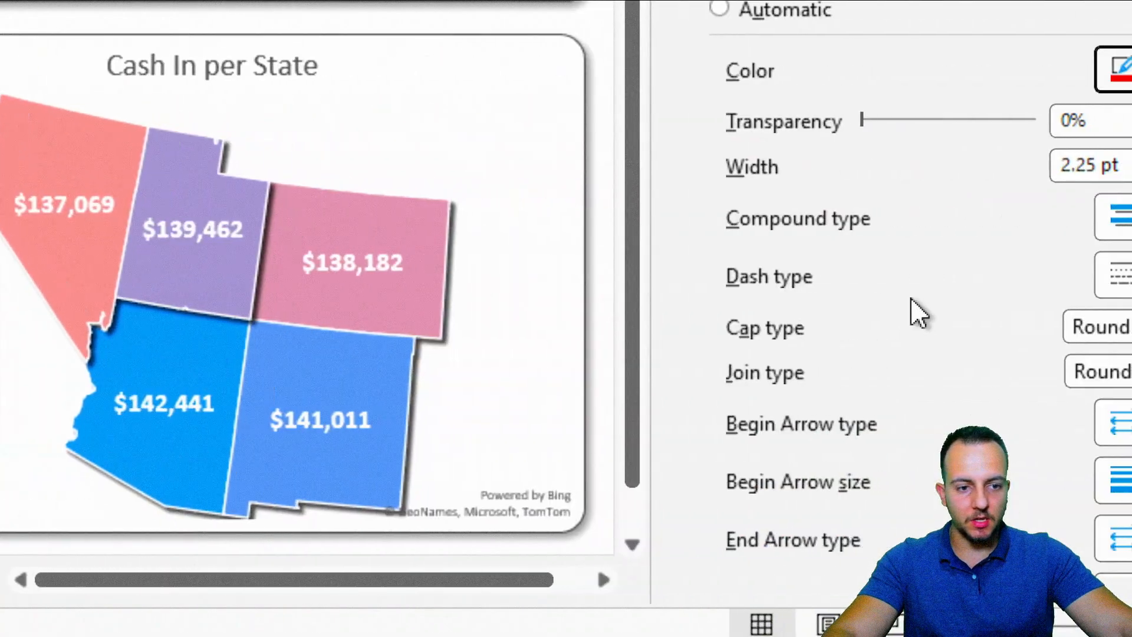
pyautogui.scroll(-3, 918, 307)
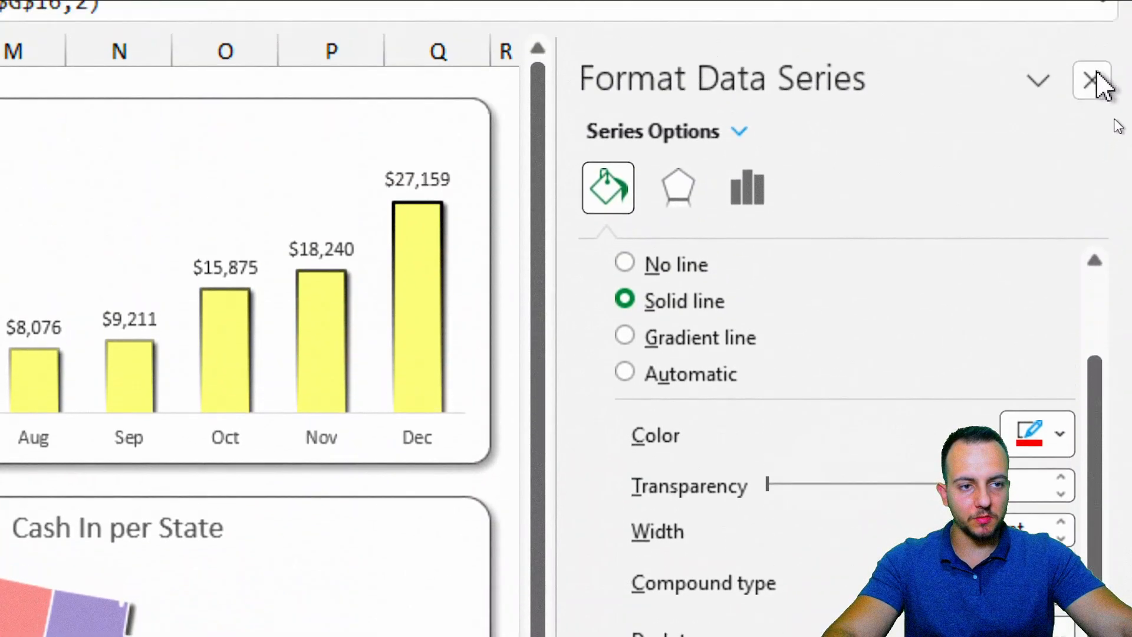
pyautogui.click(1097, 76)
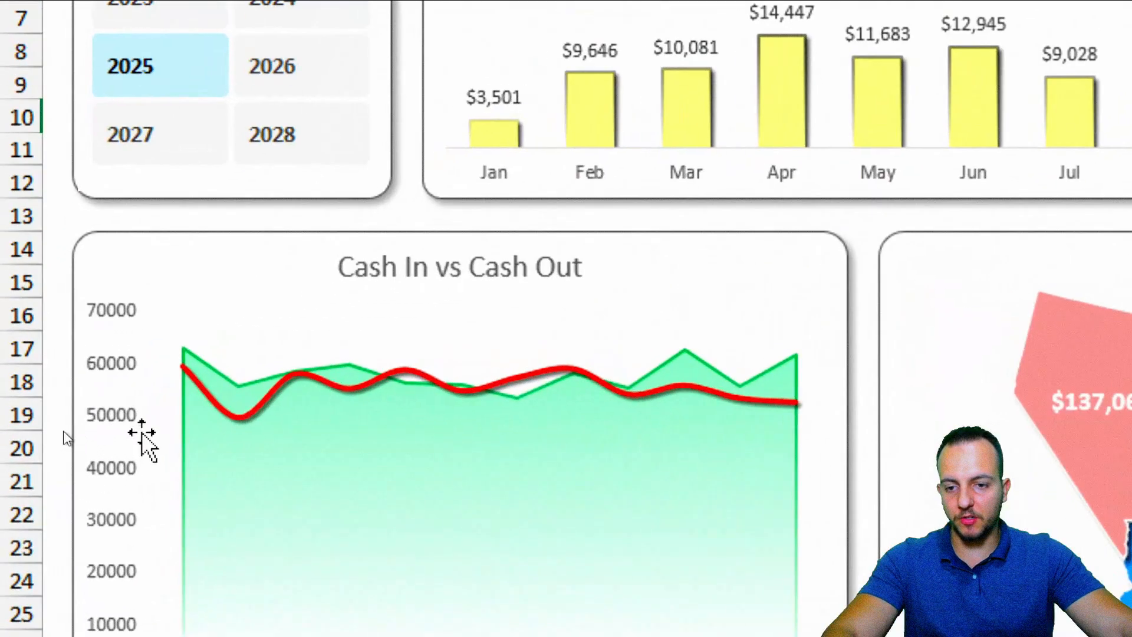
# Switch the dashboard's year slicer between several years to review the charts, finishing on 2026
pyautogui.click(136, 249)
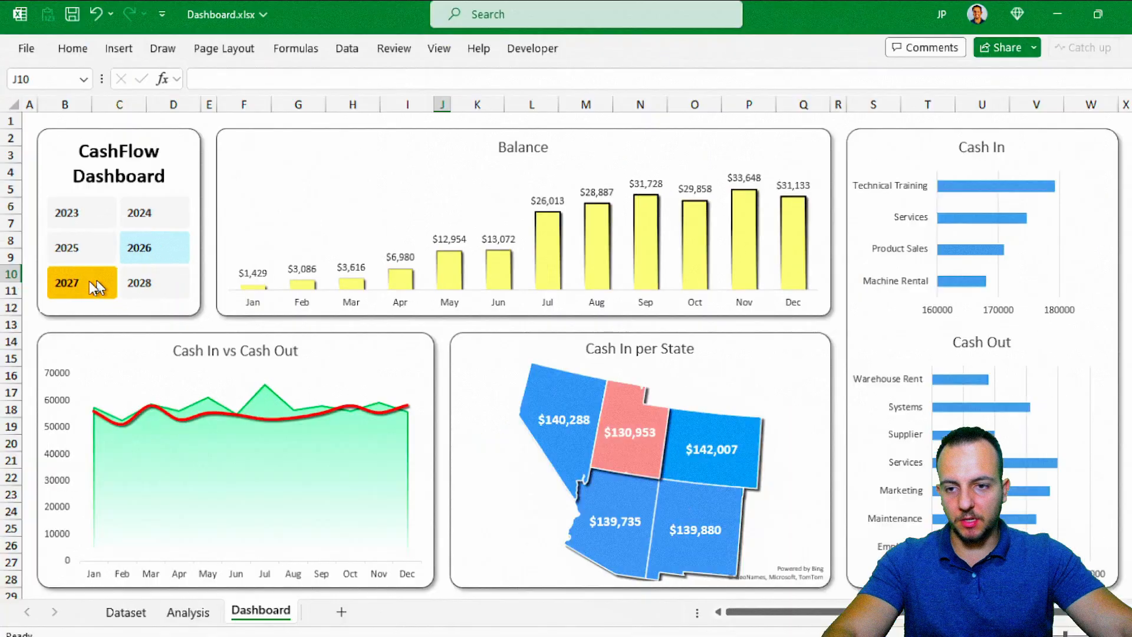
pyautogui.click(178, 218)
pyautogui.click(137, 285)
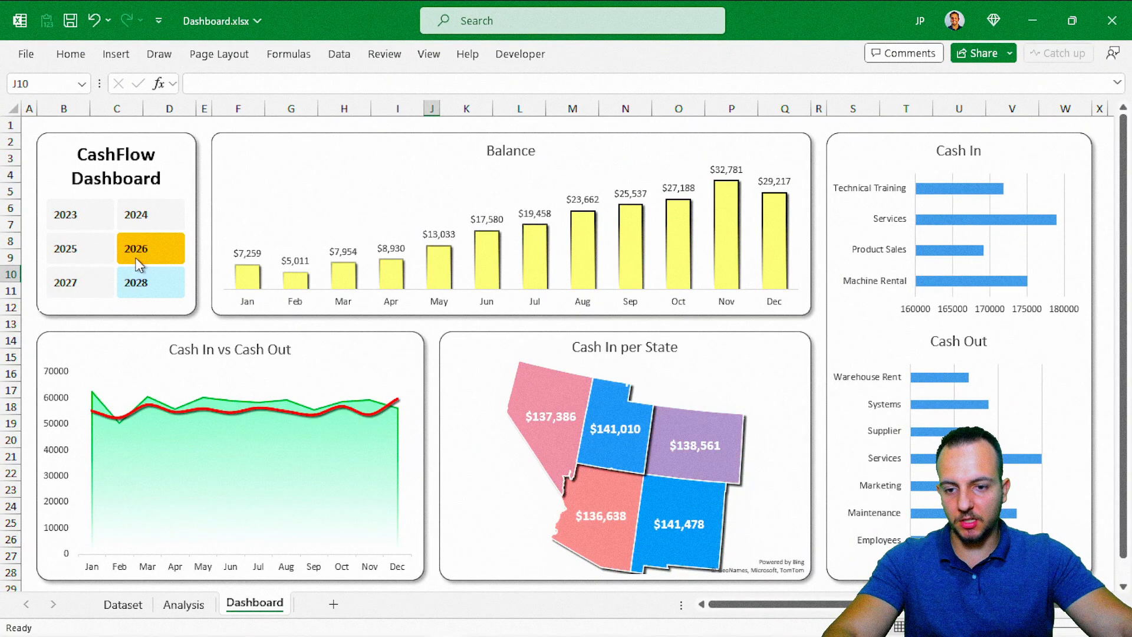
pyautogui.click(84, 243)
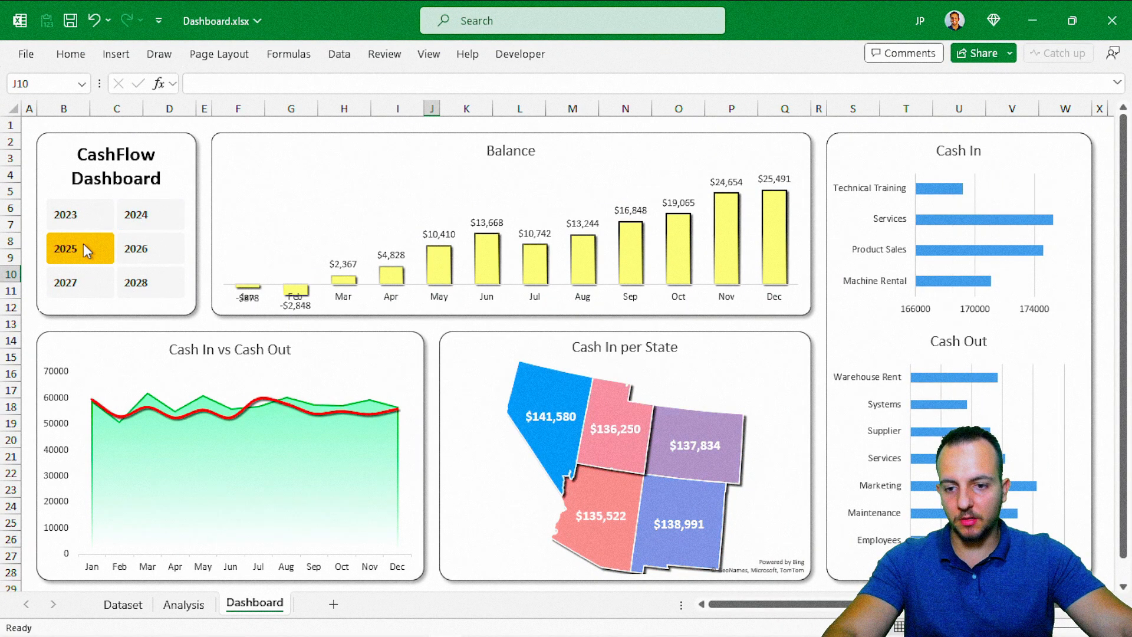
pyautogui.click(133, 242)
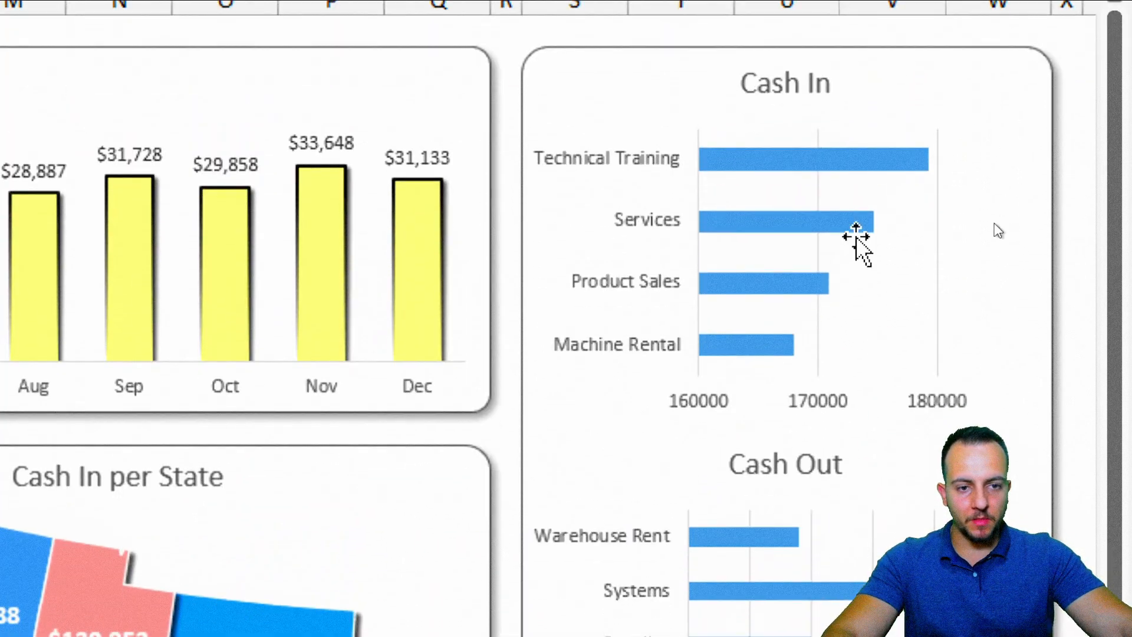
# Delete the vertical gridlines and the horizontal value axis from the Cash In bar chart
pyautogui.click(813, 188)
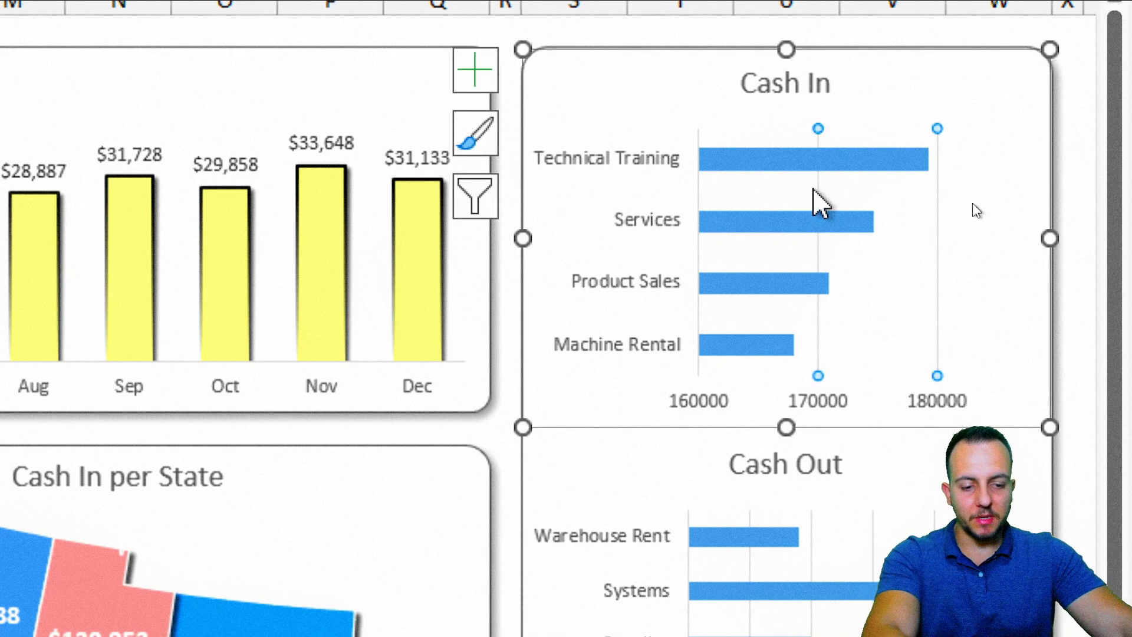
pyautogui.click(825, 404)
pyautogui.press('Delete')
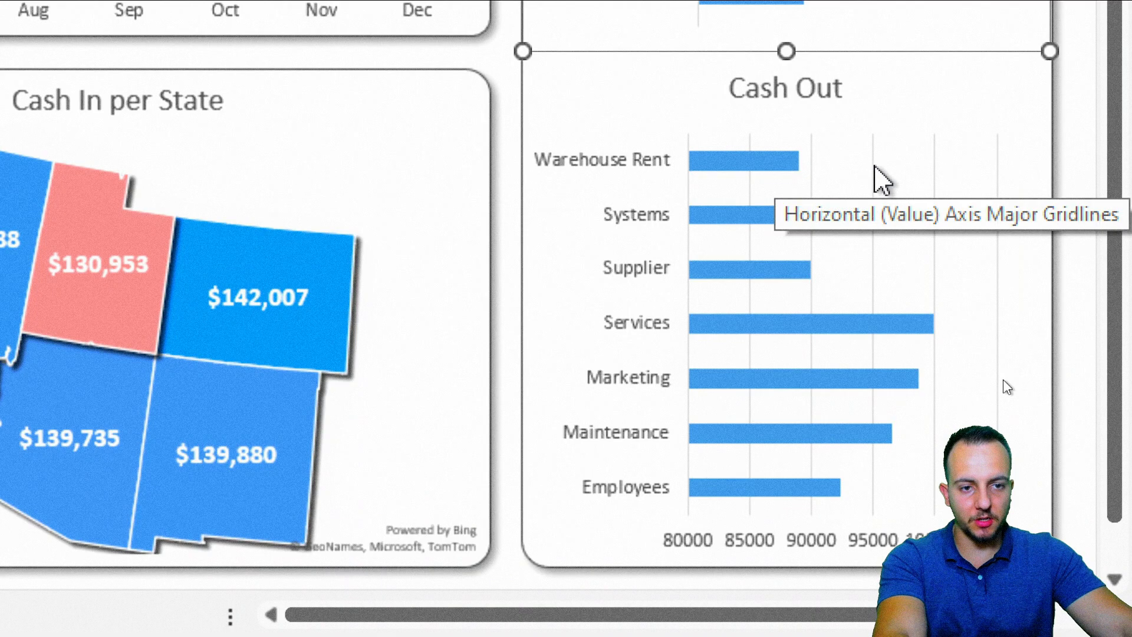
# Delete the vertical gridlines and the horizontal value axis from the Cash Out bar chart
pyautogui.click(874, 177)
pyautogui.press('Delete')
pyautogui.click(737, 537)
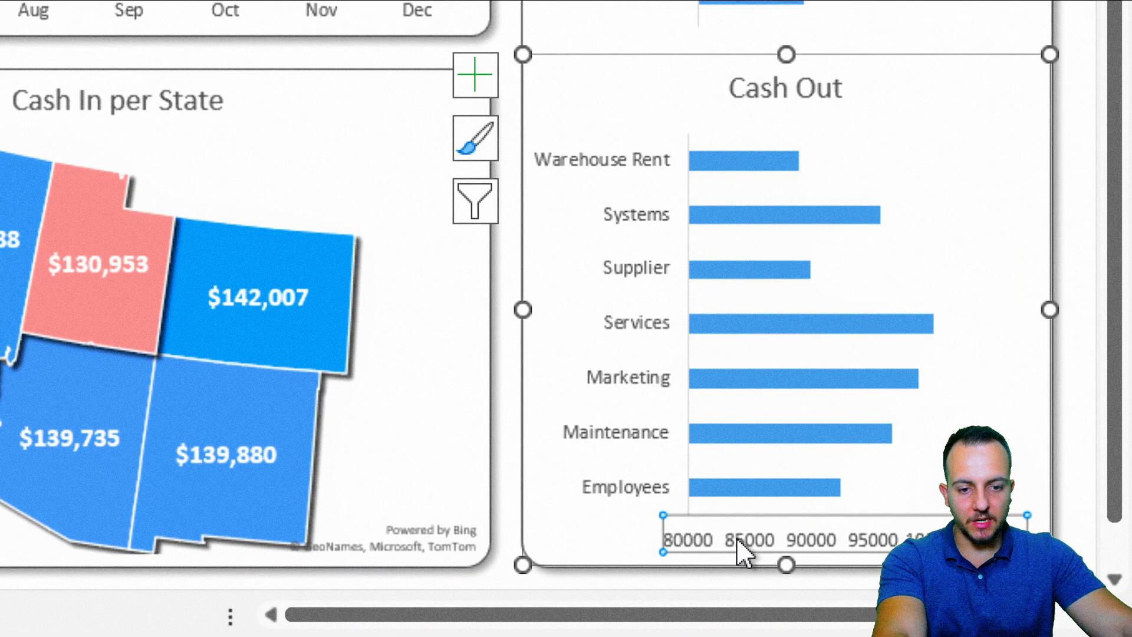
pyautogui.press('Delete')
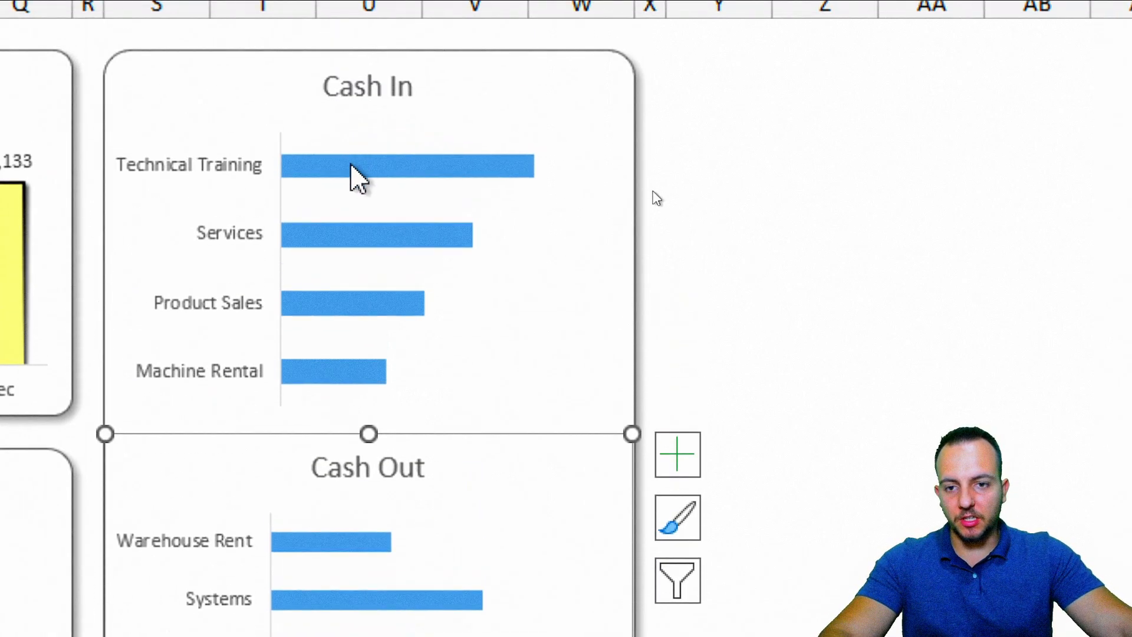
# Try a 75% gap width on the Cash In bars and settle on 100%
pyautogui.doubleClick(332, 165)
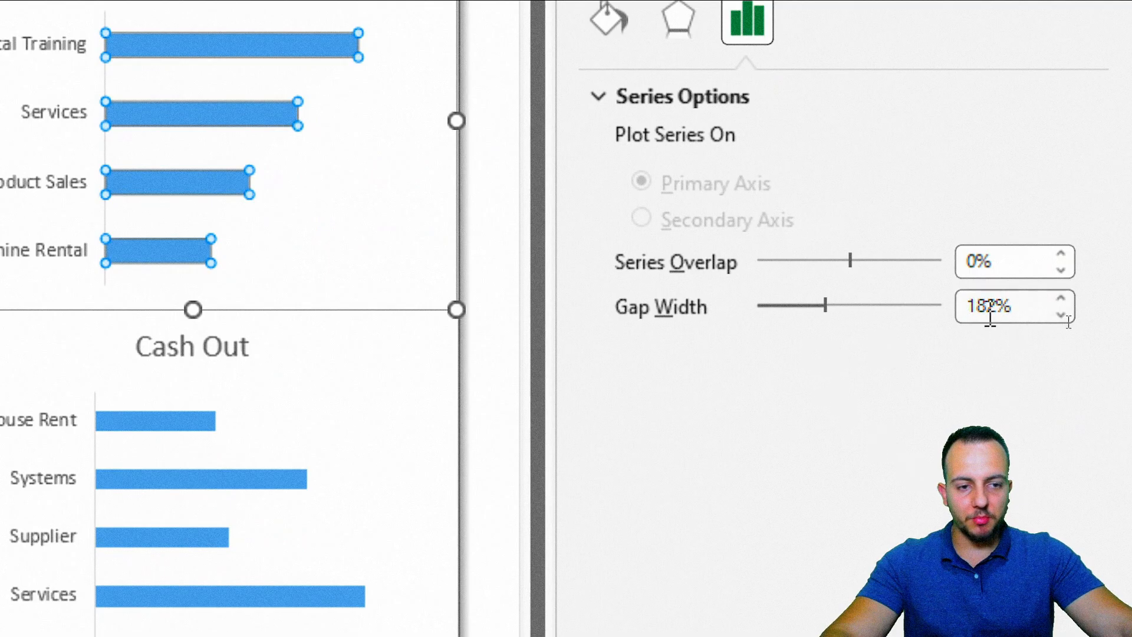
pyautogui.write('75')
pyautogui.press('Return')
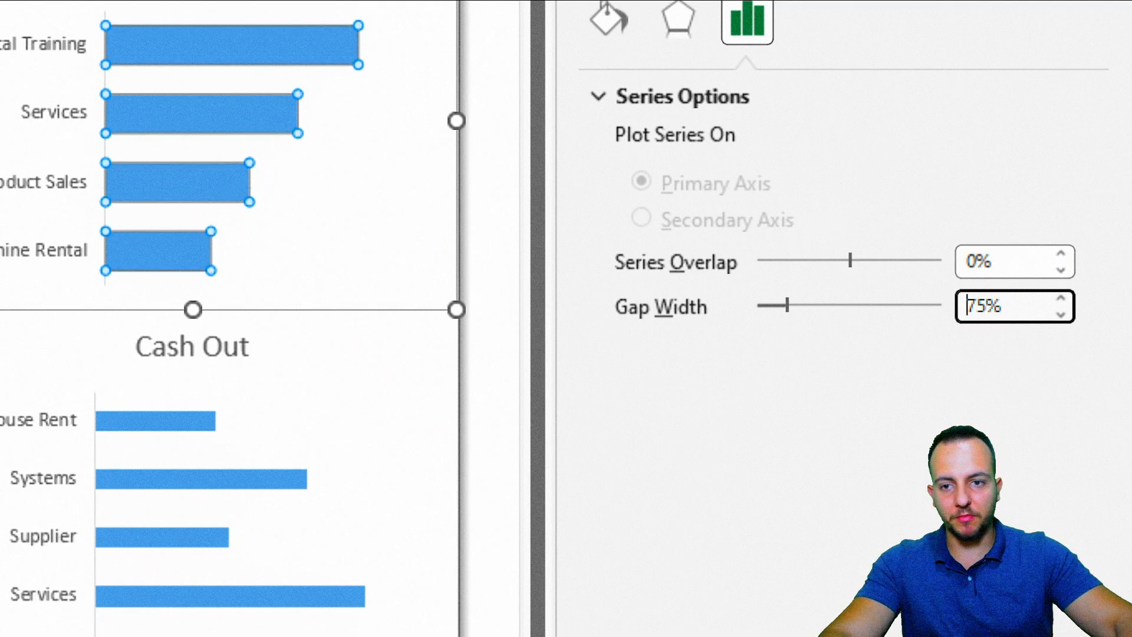
pyautogui.doubleClick(1022, 305)
pyautogui.write('100')
pyautogui.press('Return')
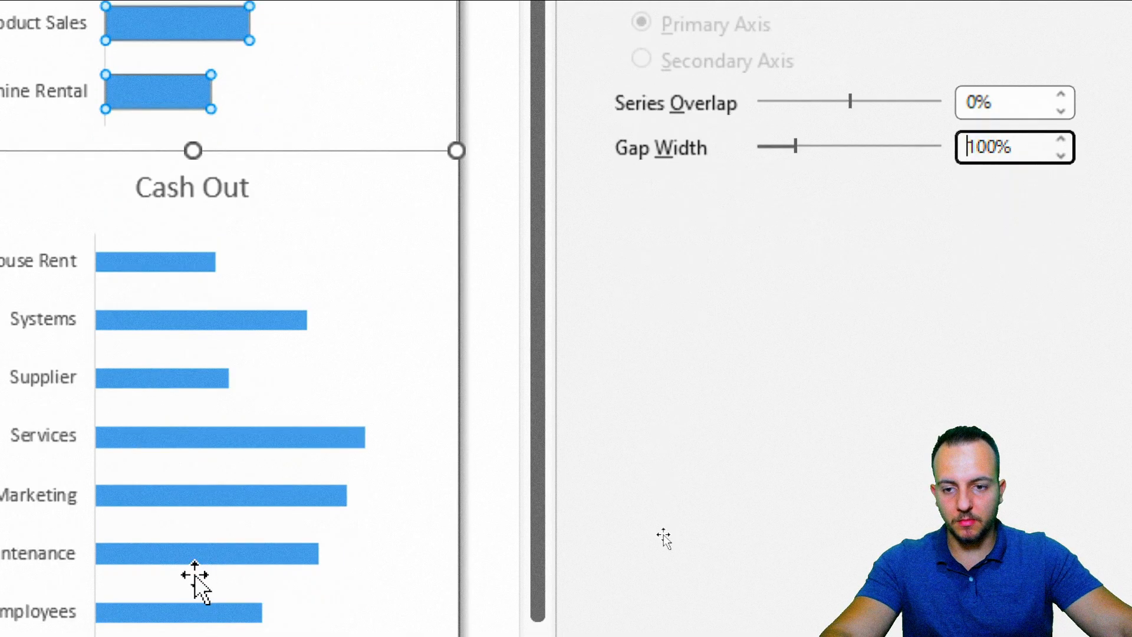
# Set the gap width of the Cash Out bars to 70%
pyautogui.click(245, 479)
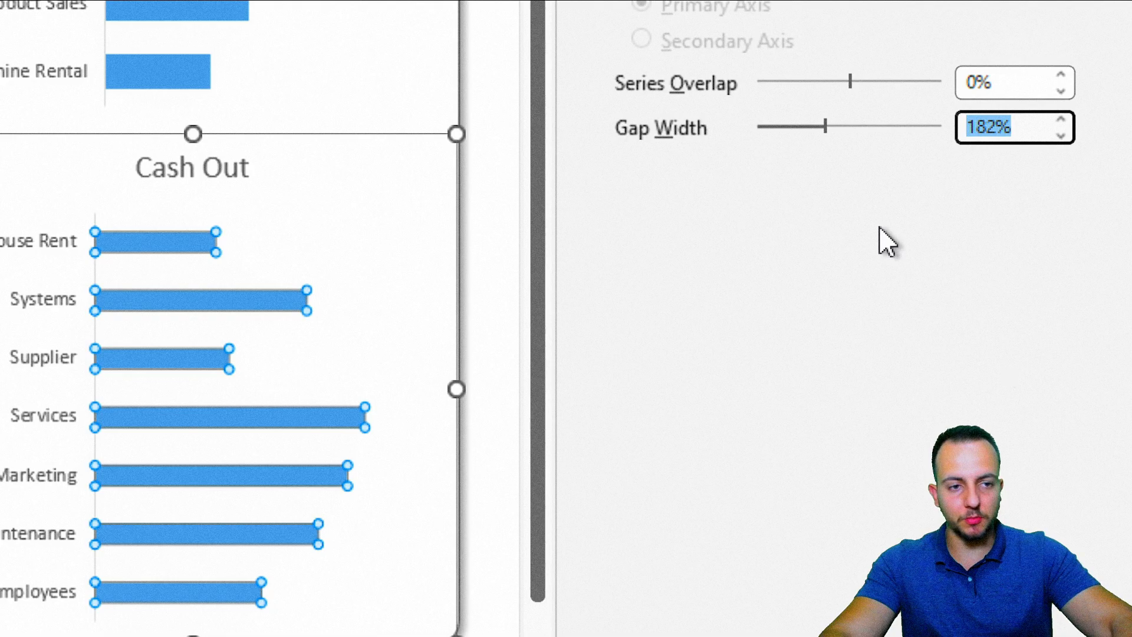
pyautogui.write('70')
pyautogui.press('Return')
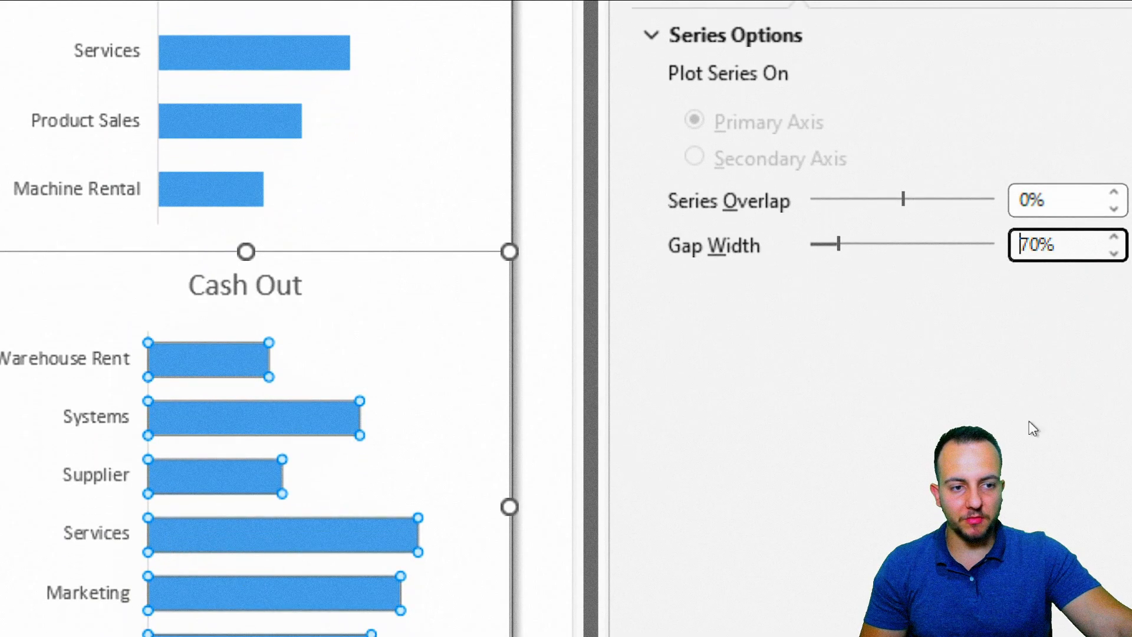
# Add a 45° outer preset shadow to the Cash Out bars with 30% transparency, 2 pt blur and 2 pt distance
pyautogui.click(678, 68)
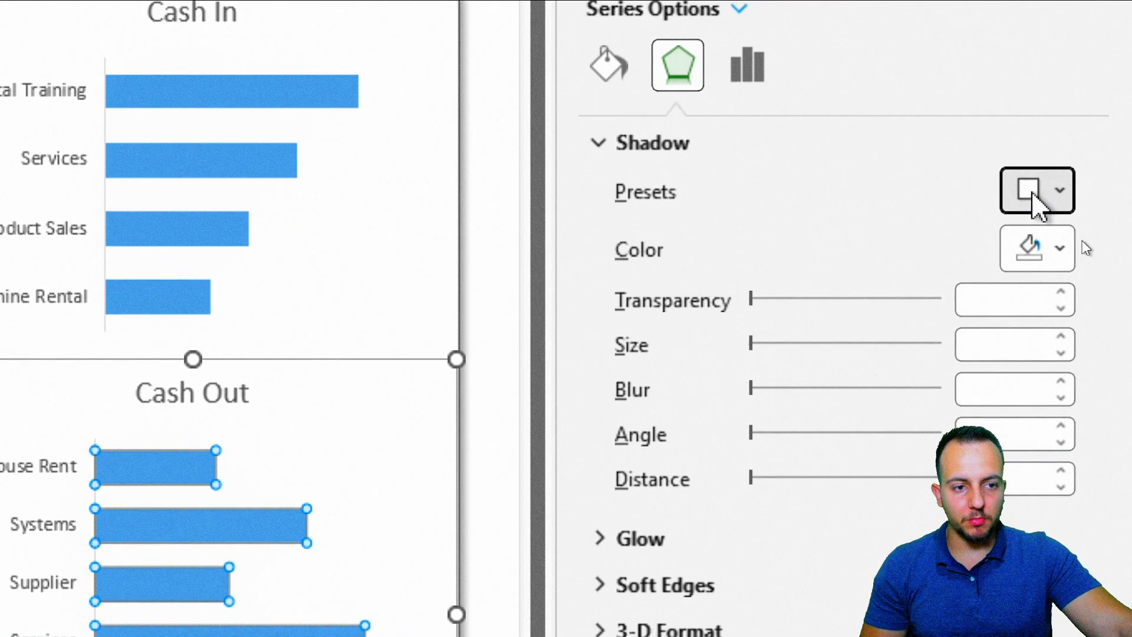
pyautogui.click(1035, 192)
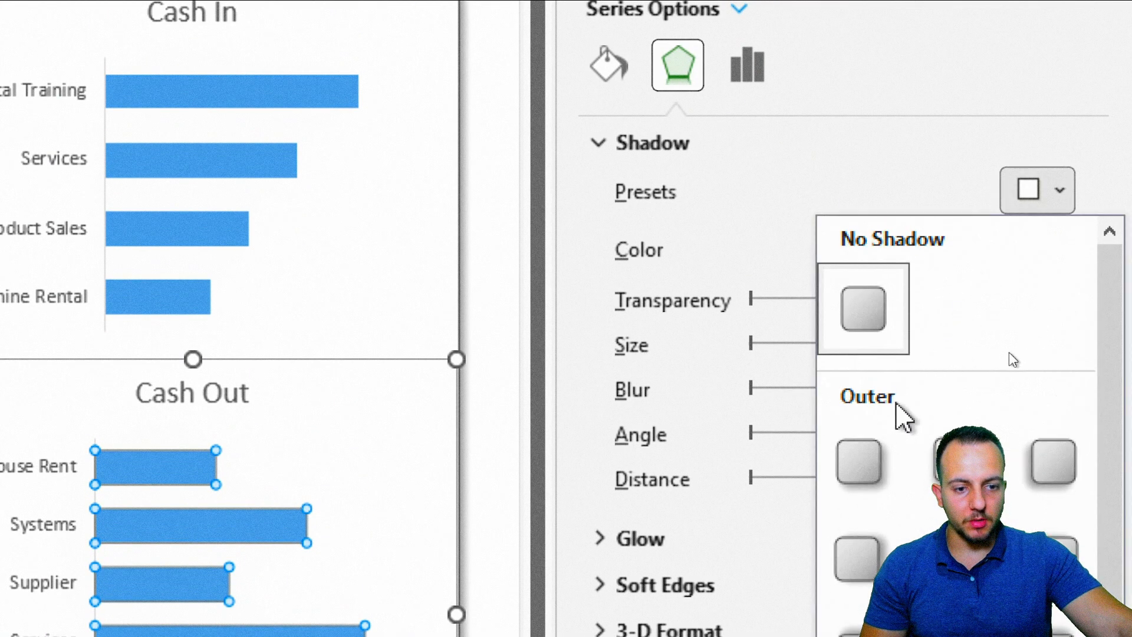
pyautogui.click(869, 461)
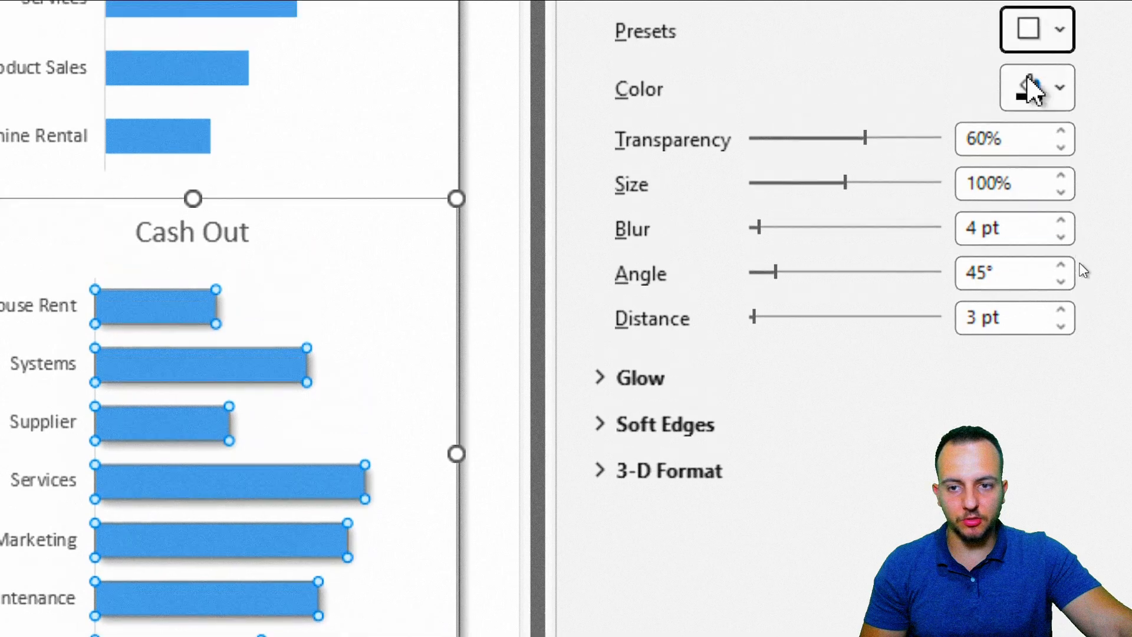
pyautogui.doubleClick(1021, 39)
pyautogui.write('30')
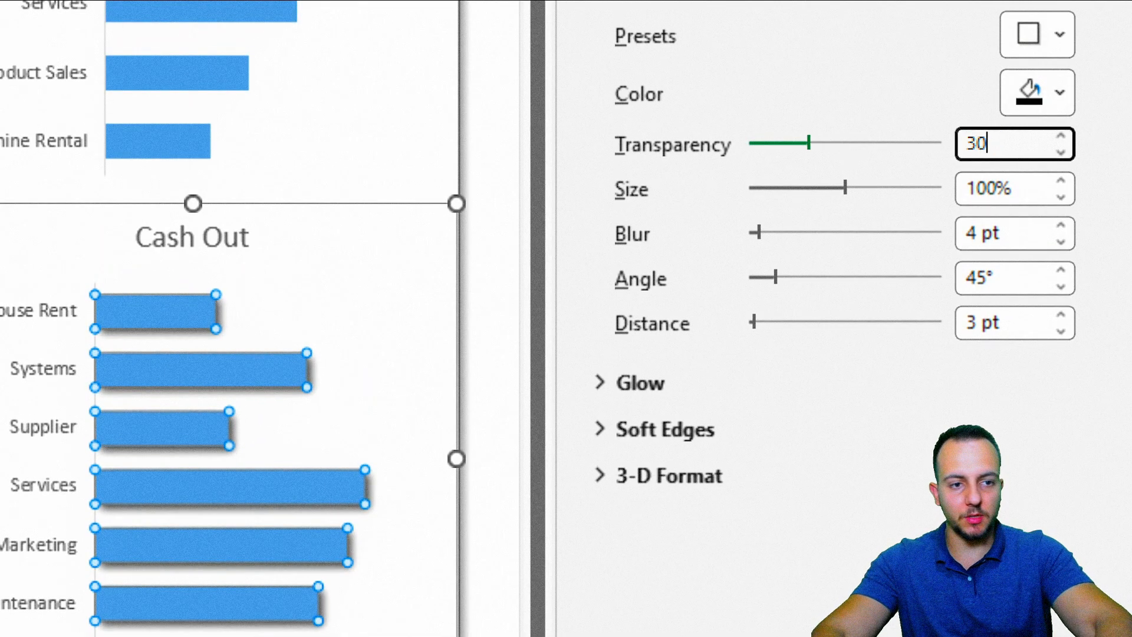
pyautogui.press('Return')
pyautogui.click(947, 238)
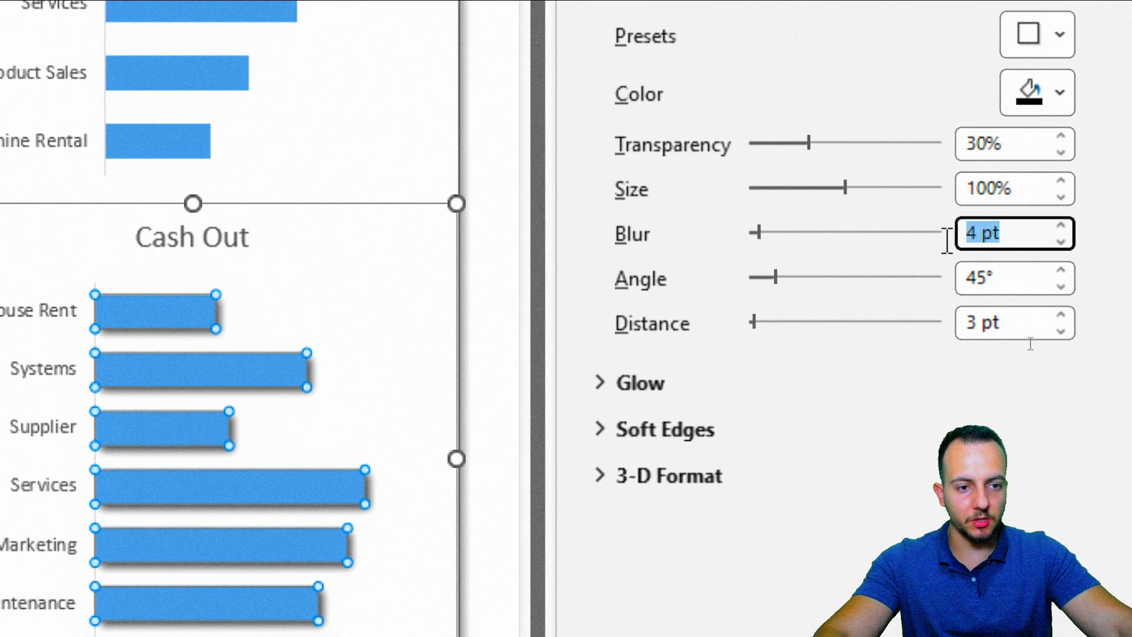
pyautogui.write('2')
pyautogui.click(1020, 322)
pyautogui.write('2')
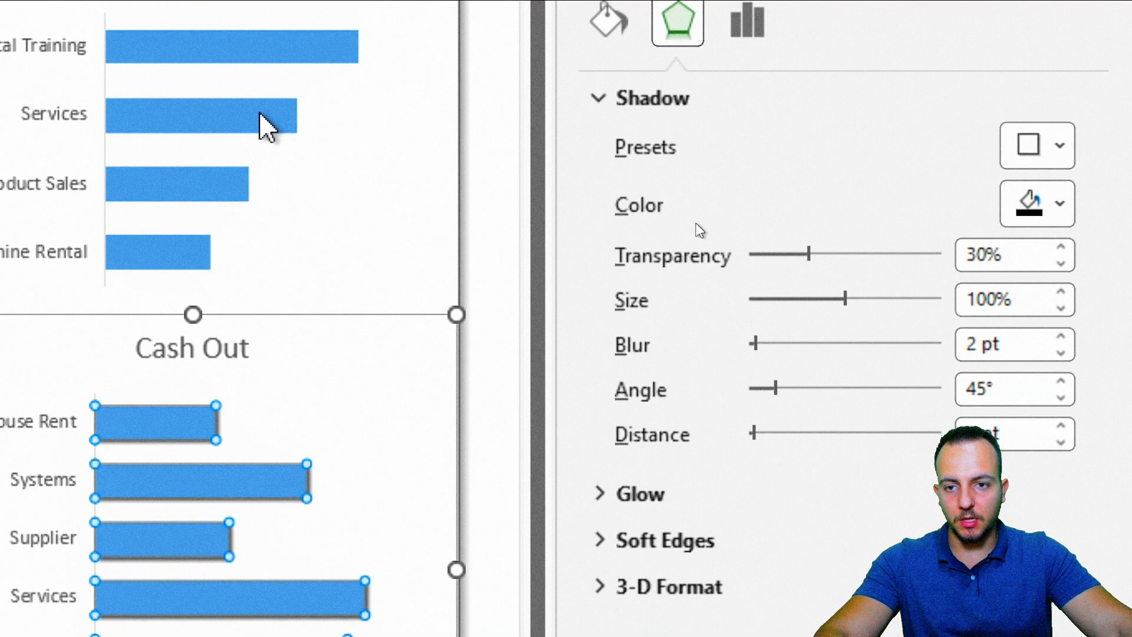
# Add a 45° outer preset shadow to the Cash In bars with 2 pt blur, 2 pt distance and 30% transparency
pyautogui.click(264, 124)
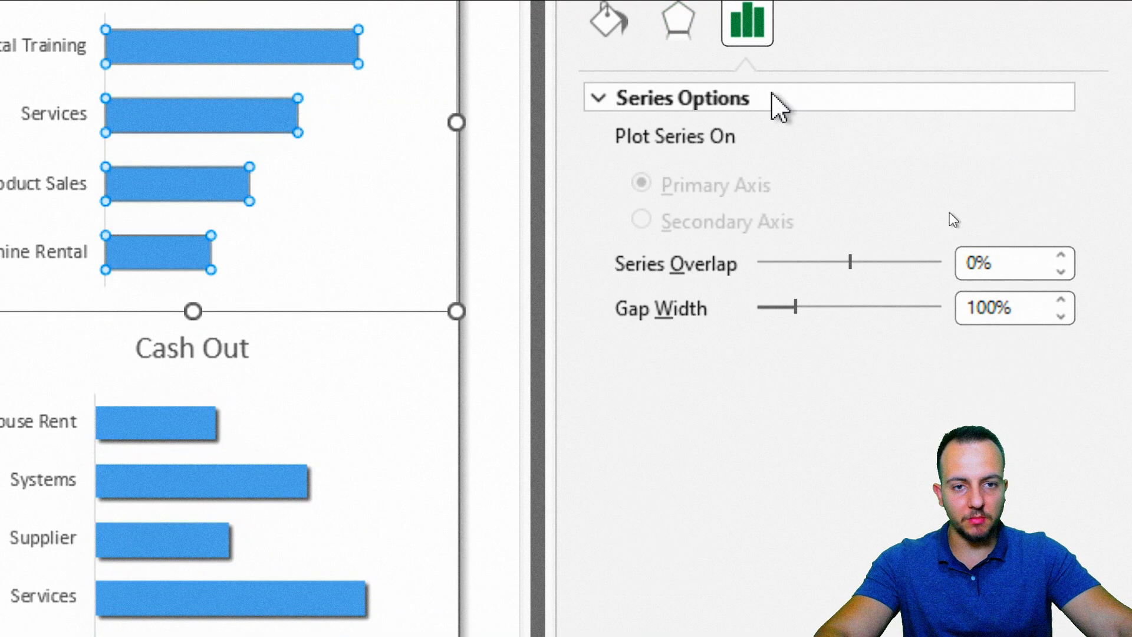
pyautogui.click(678, 24)
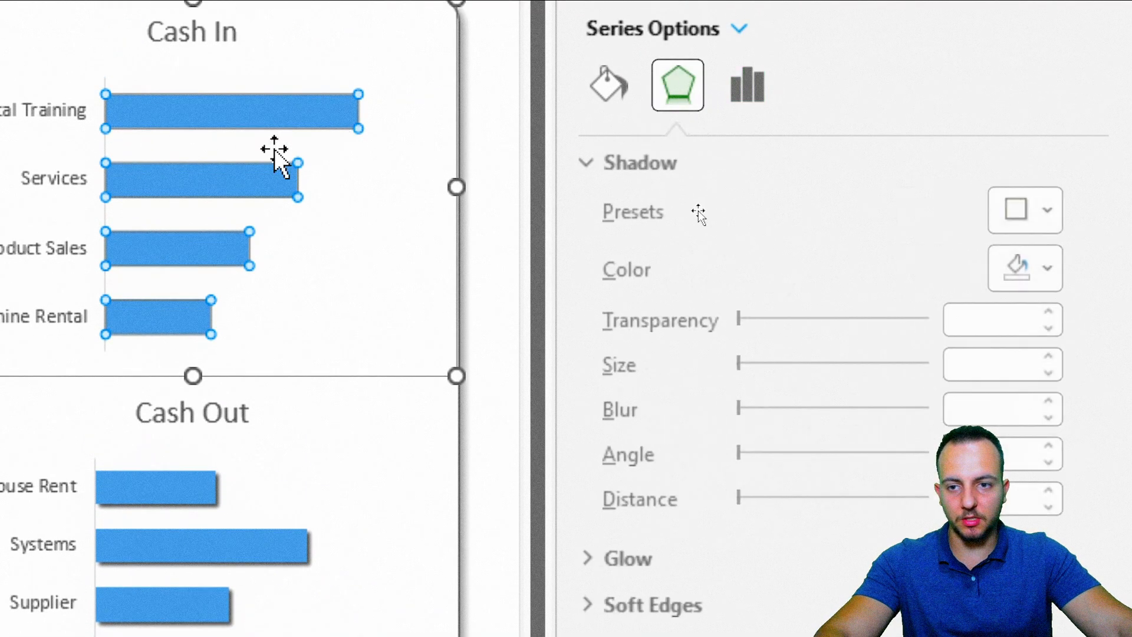
pyautogui.click(1005, 221)
pyautogui.click(859, 475)
pyautogui.click(1014, 168)
pyautogui.write('2')
pyautogui.click(986, 257)
pyautogui.write('2')
pyautogui.click(1005, 81)
pyautogui.click(1000, 260)
pyautogui.write('2')
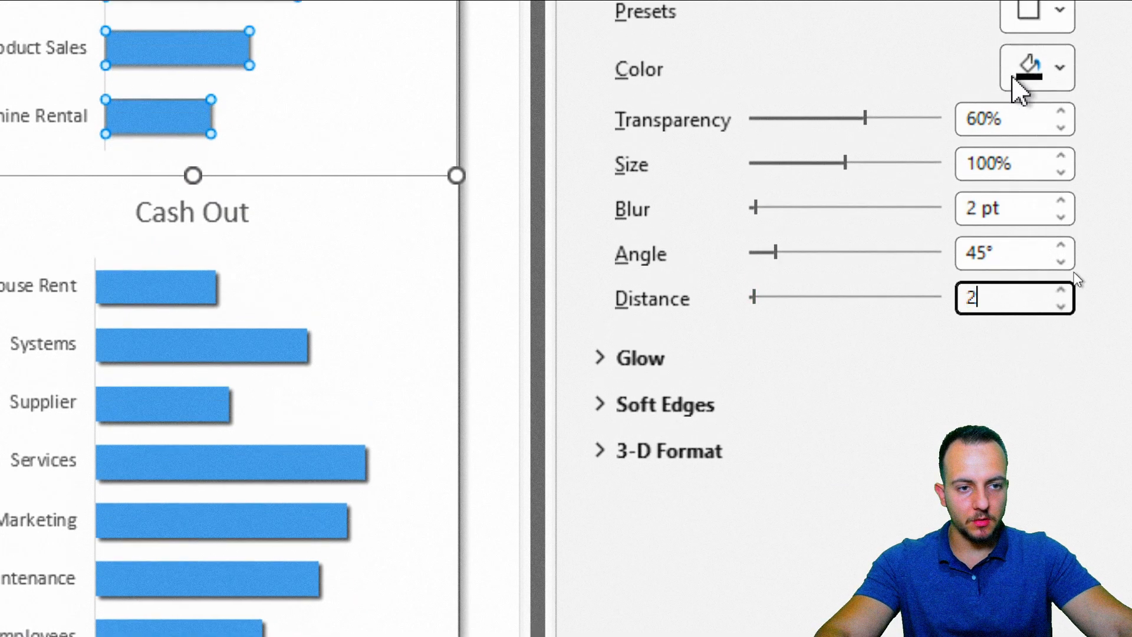
pyautogui.click(1000, 118)
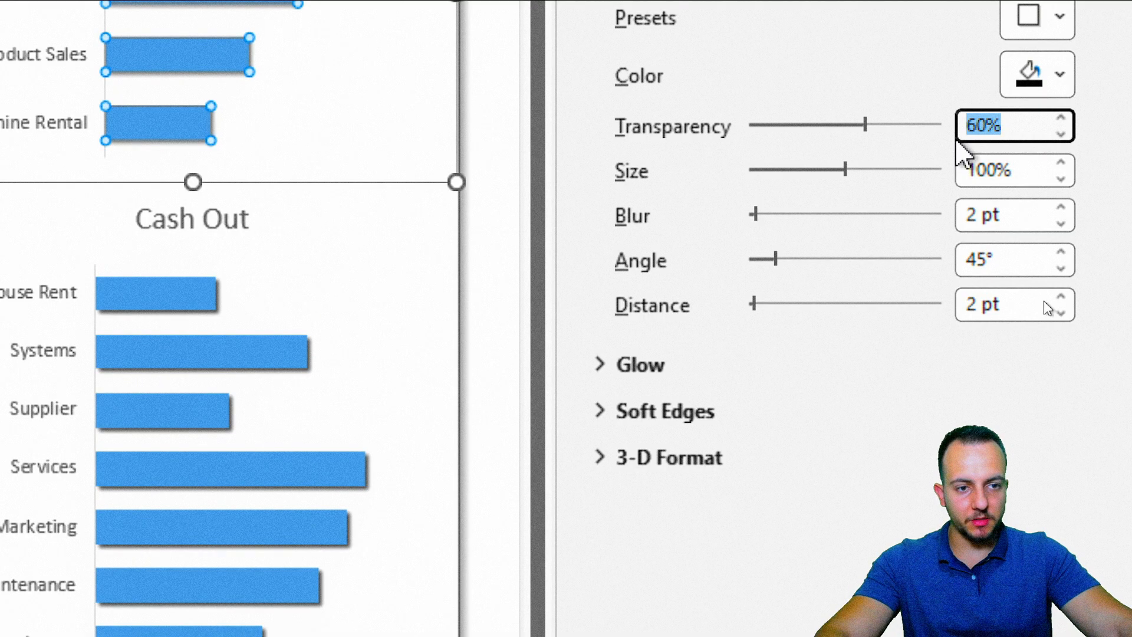
pyautogui.write('30')
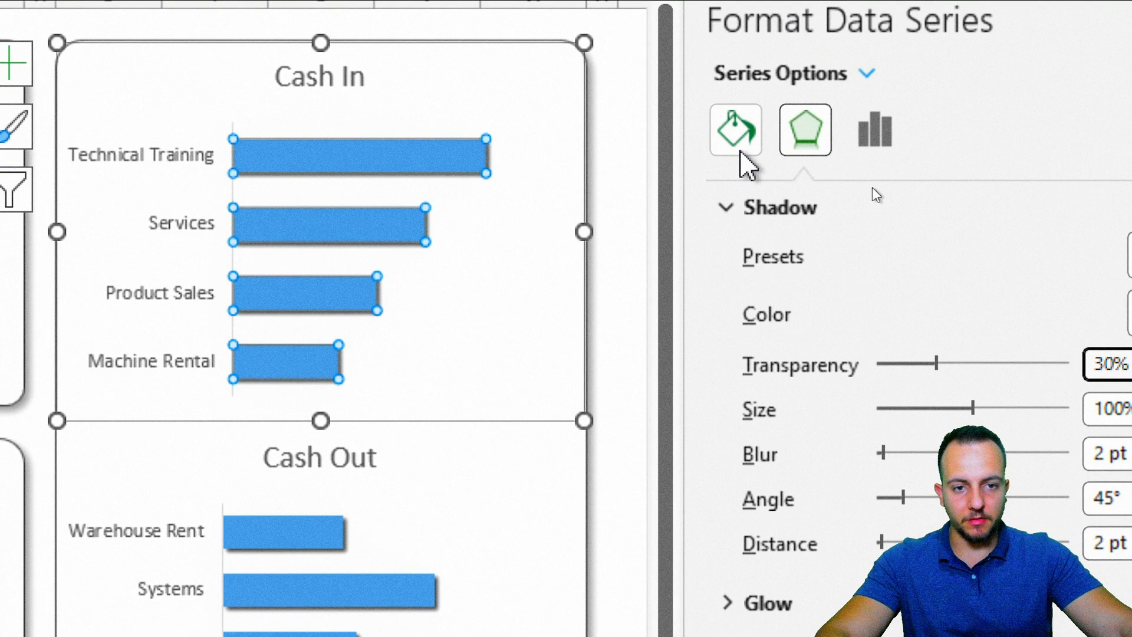
# Give the Cash In bars a gradient line border with only two gradient stops, at 0% and 100%
pyautogui.click(744, 152)
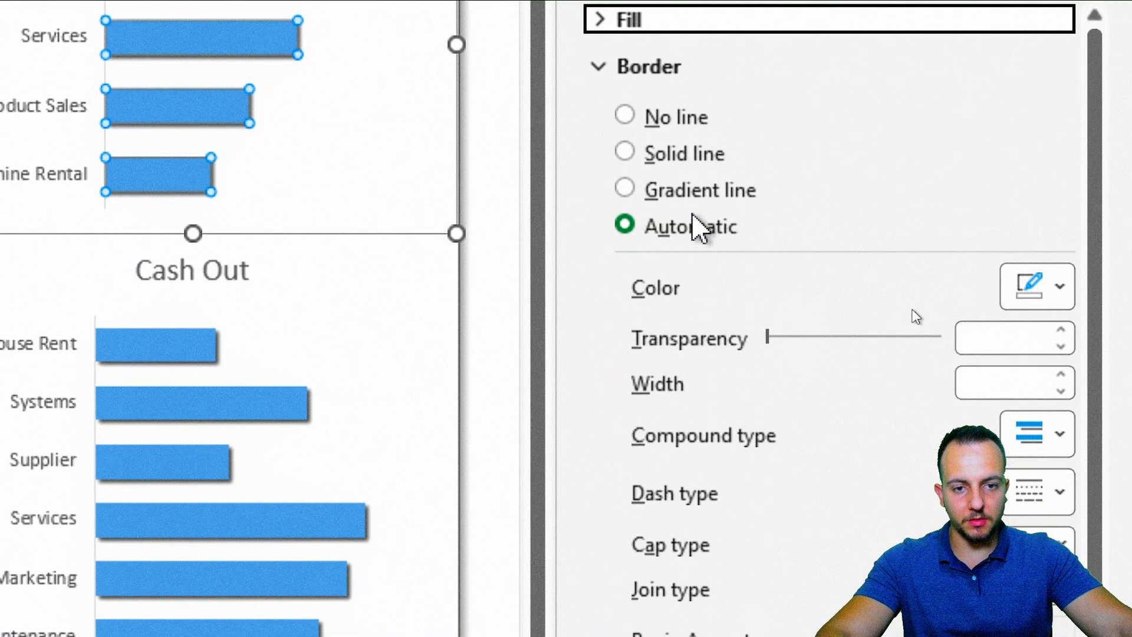
pyautogui.click(834, 379)
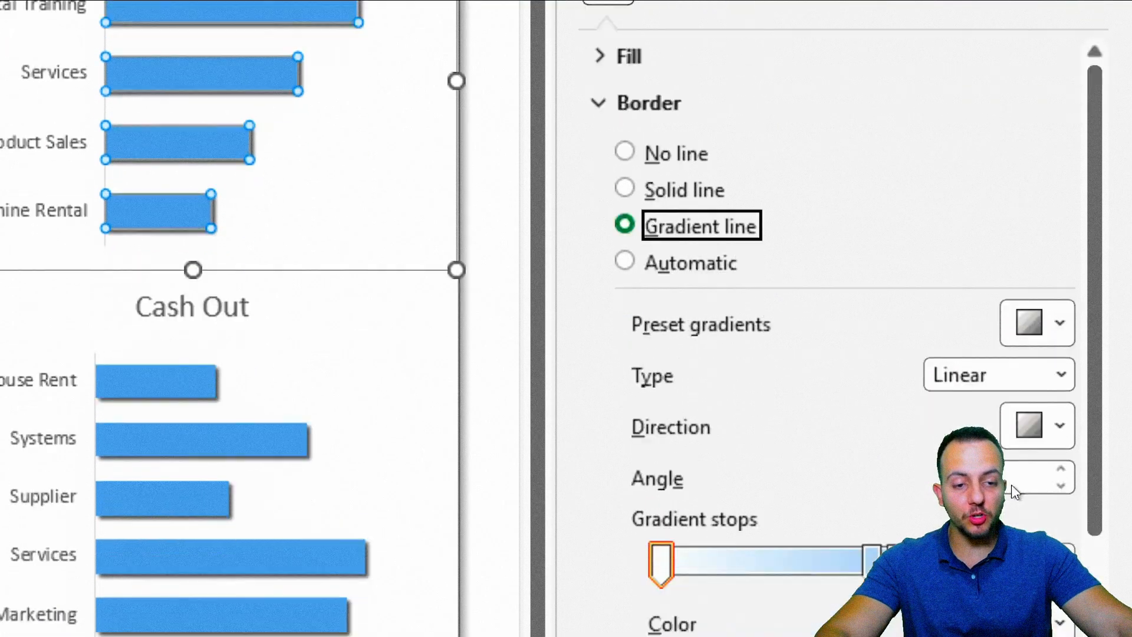
pyautogui.scroll(-5, 1085, 162)
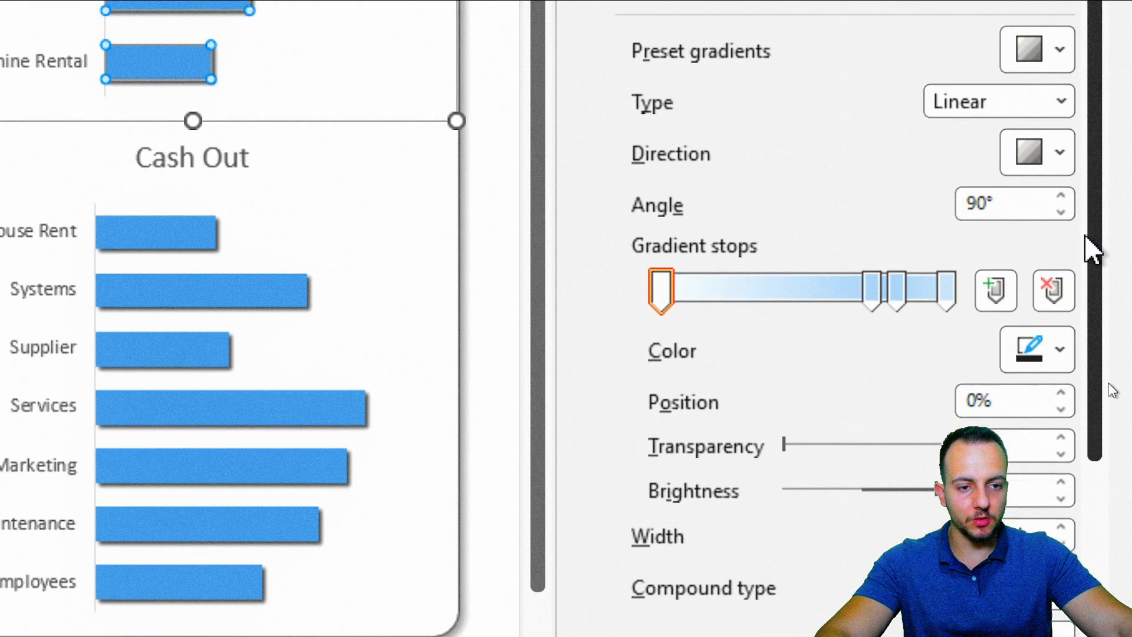
pyautogui.click(1055, 151)
pyautogui.click(1055, 150)
pyautogui.moveTo(908, 168); pyautogui.dragTo(658, 189)
# Color both gradient stops of the Cash In border green and make the end stop 100% transparent
pyautogui.click(1025, 215)
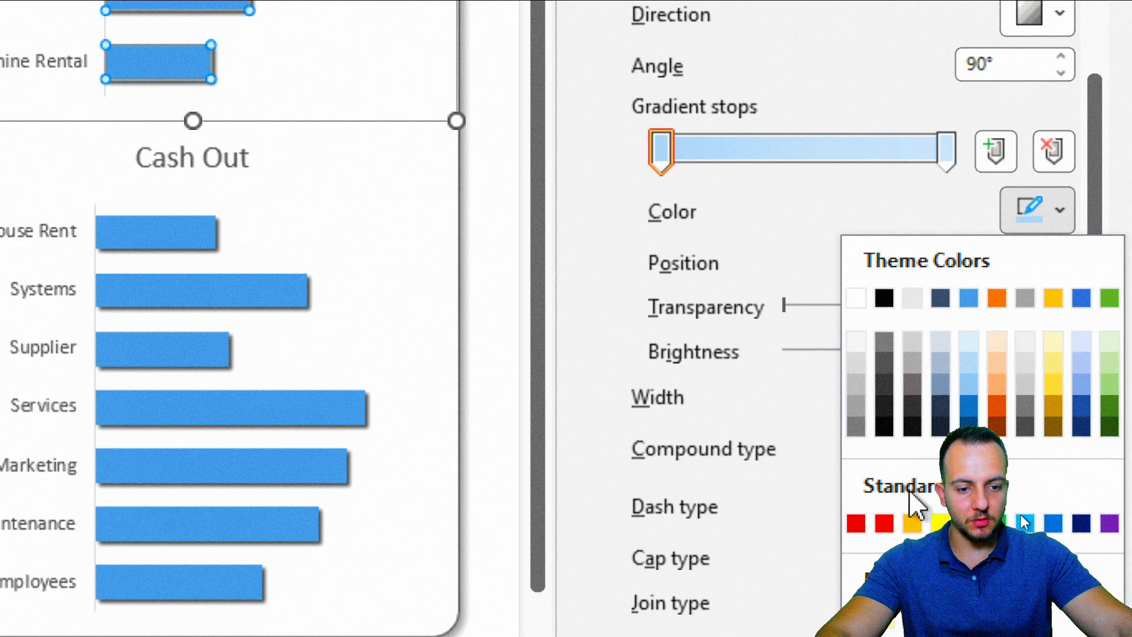
pyautogui.click(996, 467)
pyautogui.click(946, 93)
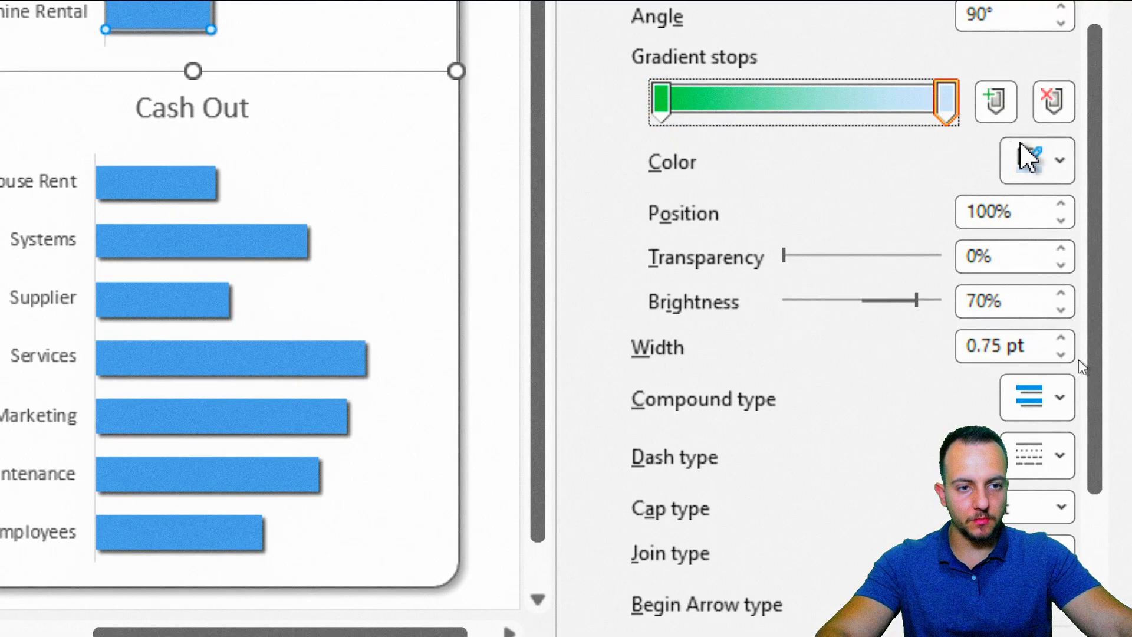
pyautogui.click(1029, 153)
pyautogui.click(996, 473)
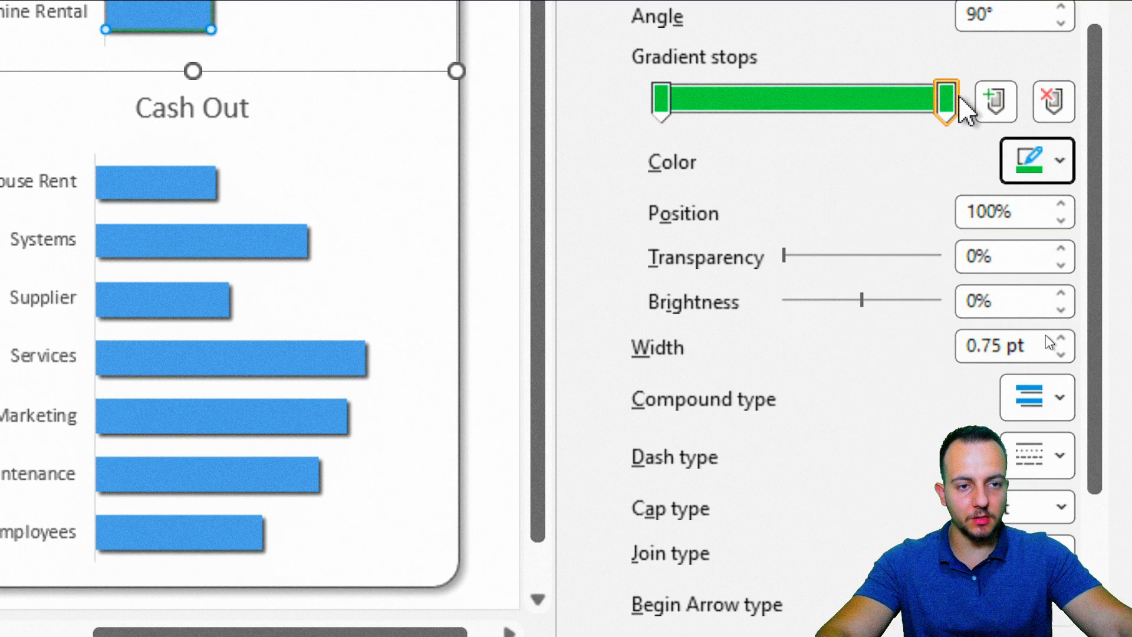
pyautogui.moveTo(784, 258); pyautogui.dragTo(916, 227)
# Set the Cash In border gradient to Linear with a 180° direction and the border width to 1.25 pt
pyautogui.moveTo(1098, 227); pyautogui.dragTo(1096, 134)
pyautogui.click(1040, 62)
pyautogui.click(990, 93)
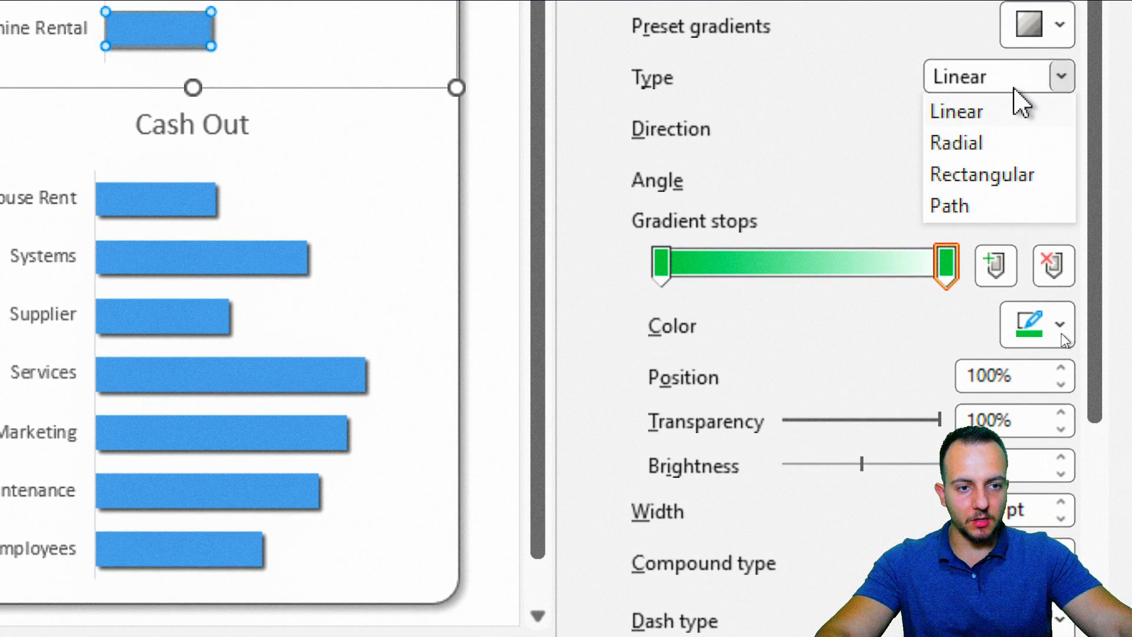
pyautogui.click(1047, 128)
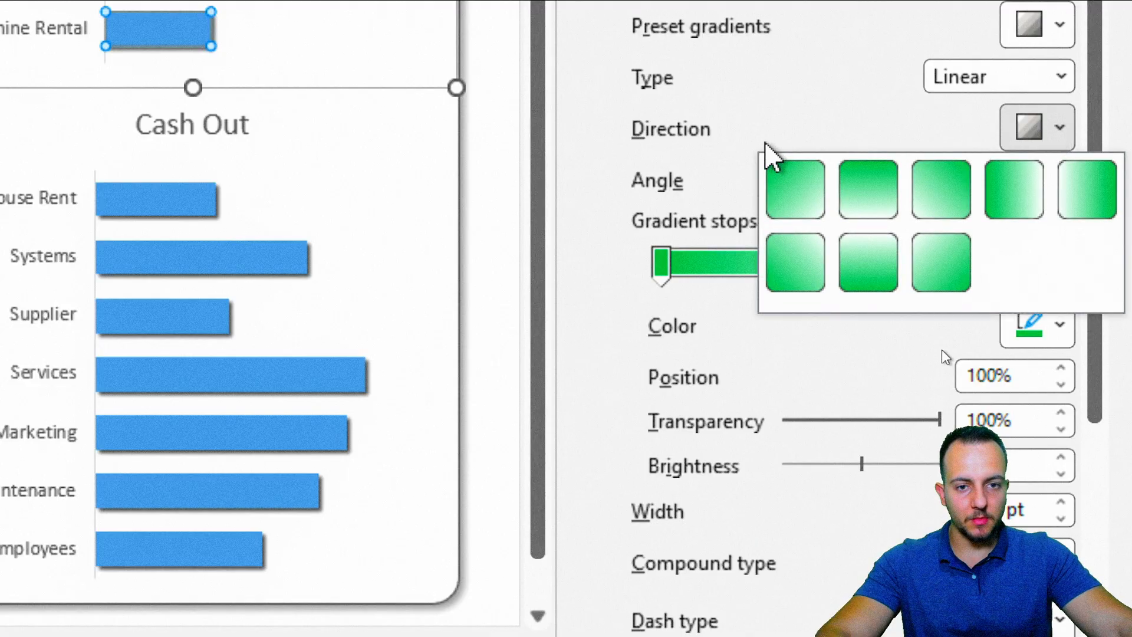
pyautogui.click(1071, 186)
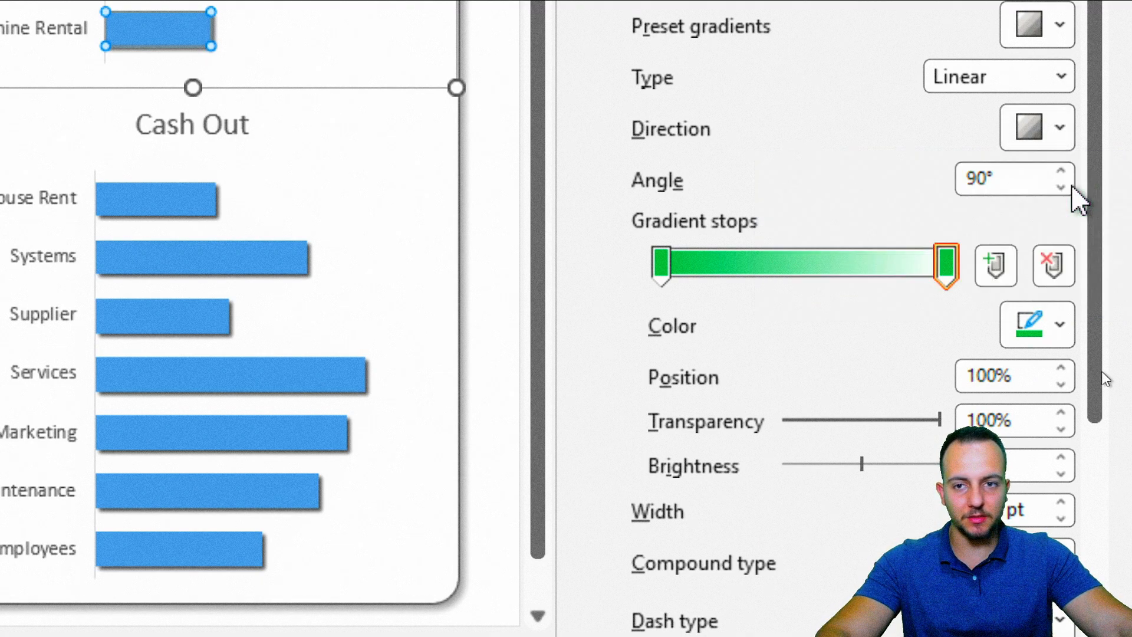
pyautogui.scroll(-3, 918, 462)
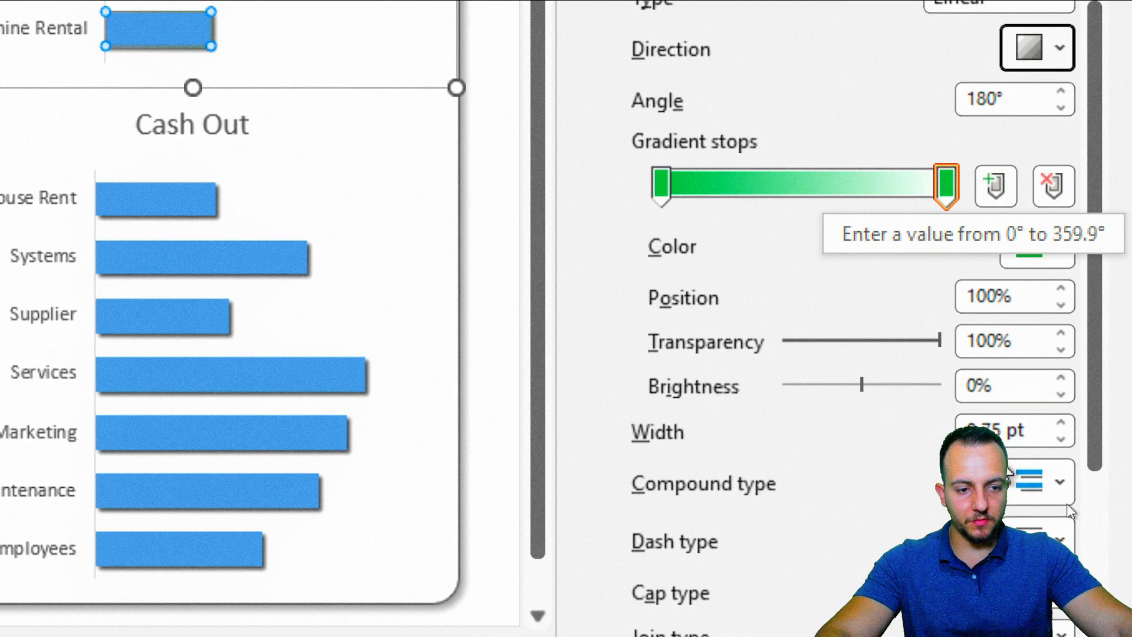
pyautogui.click(1061, 424)
pyautogui.click(1060, 424)
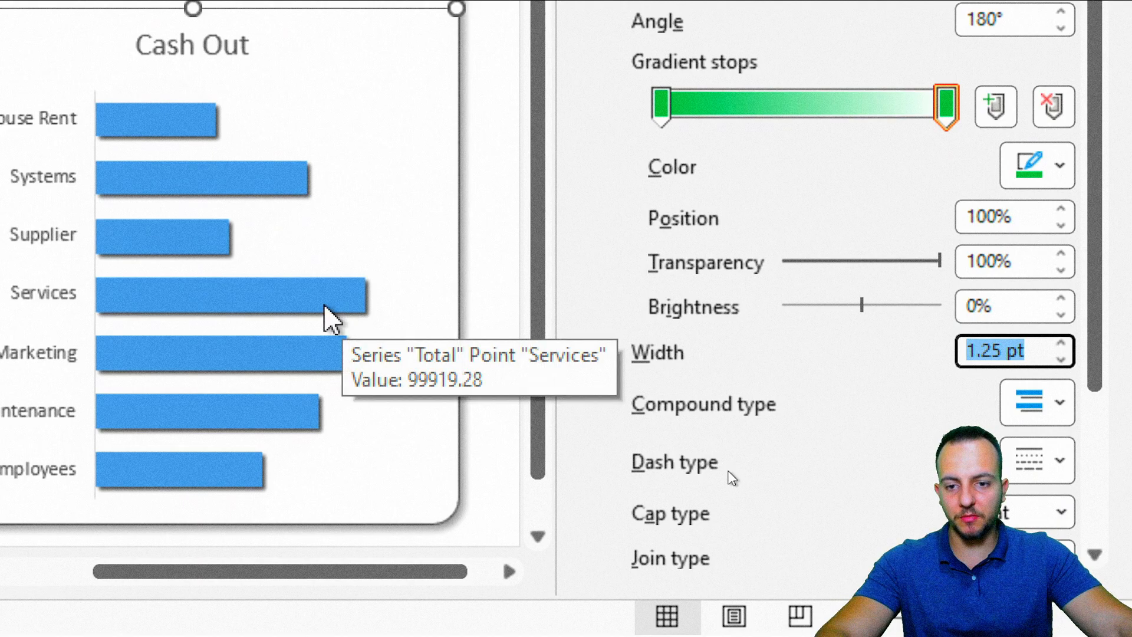
# Give the Cash Out bars a gradient line border with only two gradient stops, at 0% and 100%
pyautogui.click(323, 303)
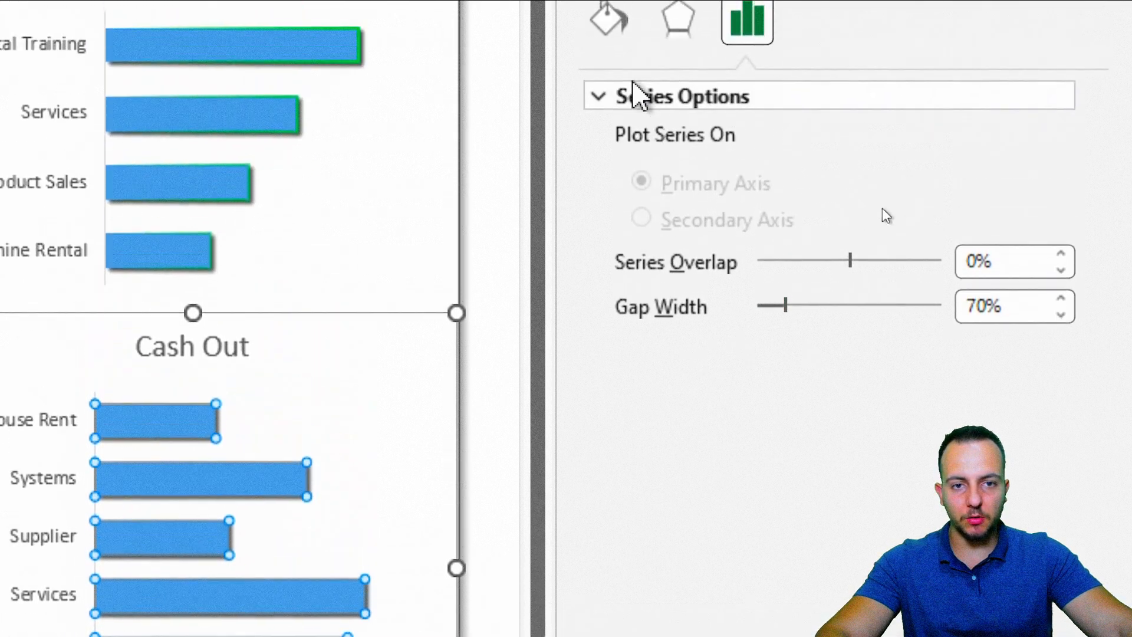
pyautogui.click(610, 70)
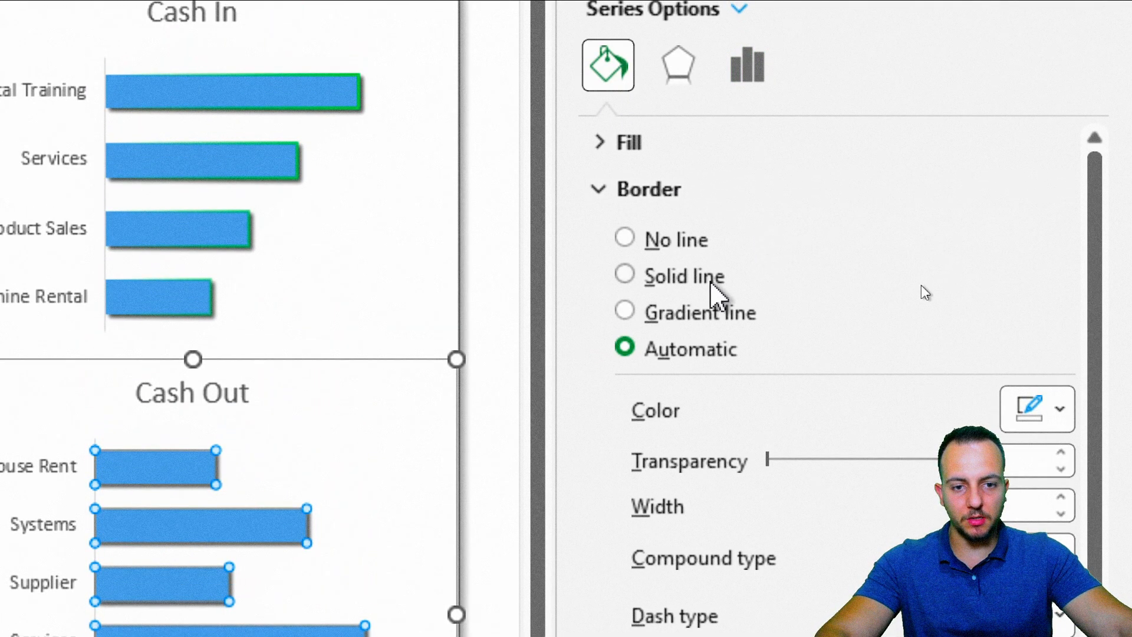
pyautogui.click(687, 315)
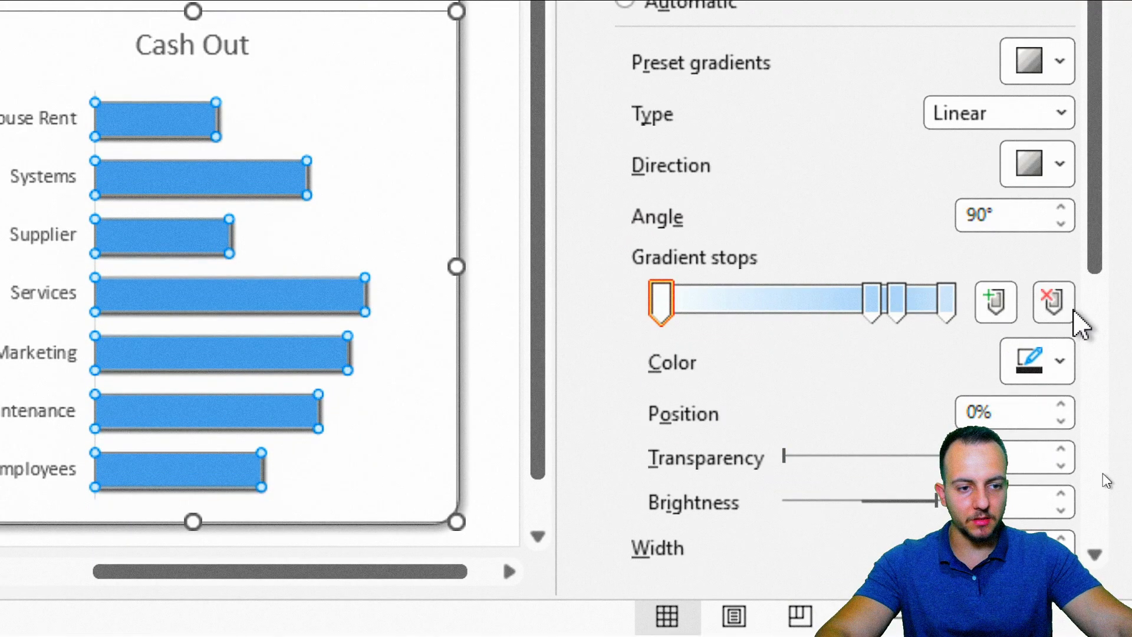
pyautogui.click(1065, 309)
pyautogui.click(1065, 309)
pyautogui.moveTo(871, 309); pyautogui.dragTo(660, 307)
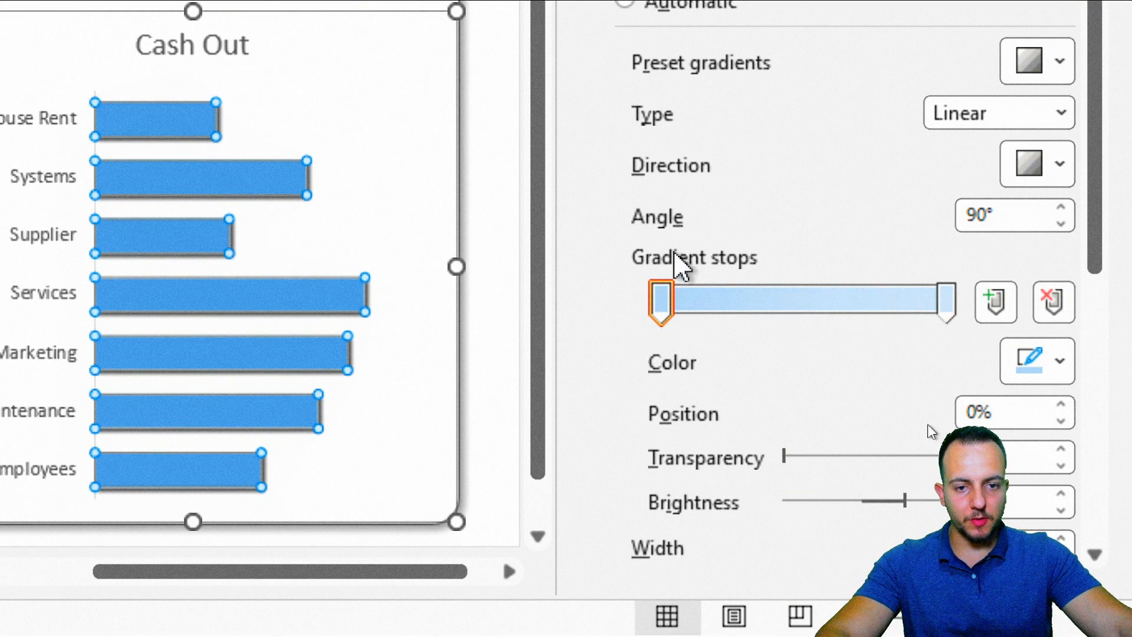
# Color both gradient stops of the Cash Out bars' border red and make the end stop 100% transparent
pyautogui.scroll(-5, 855, 114)
pyautogui.click(1018, 167)
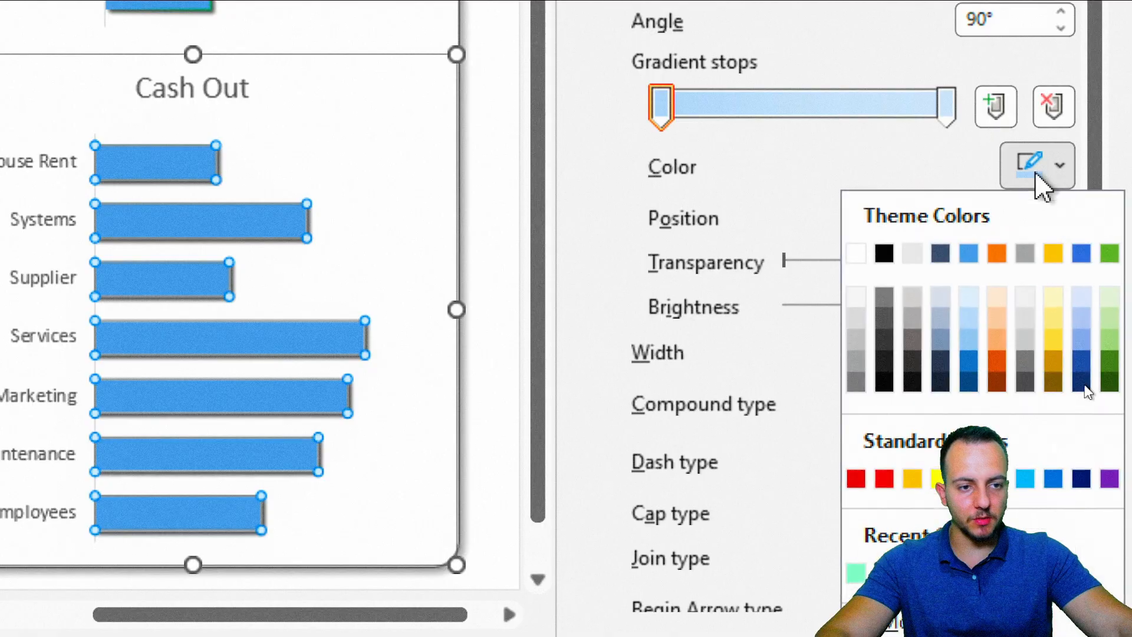
pyautogui.click(885, 479)
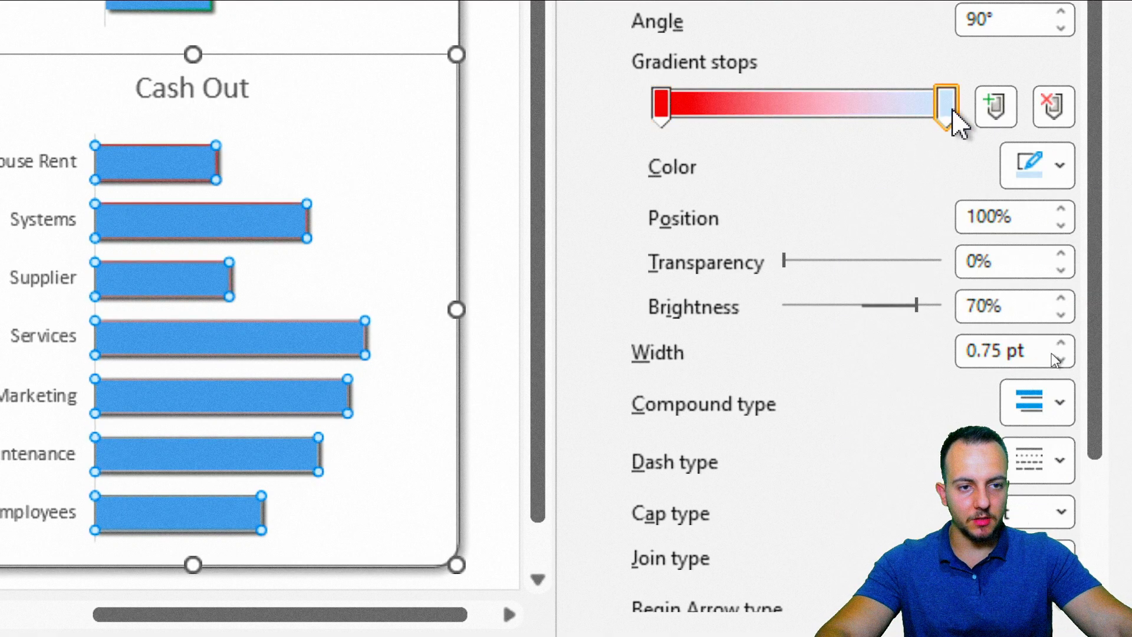
pyautogui.click(1044, 171)
pyautogui.click(884, 479)
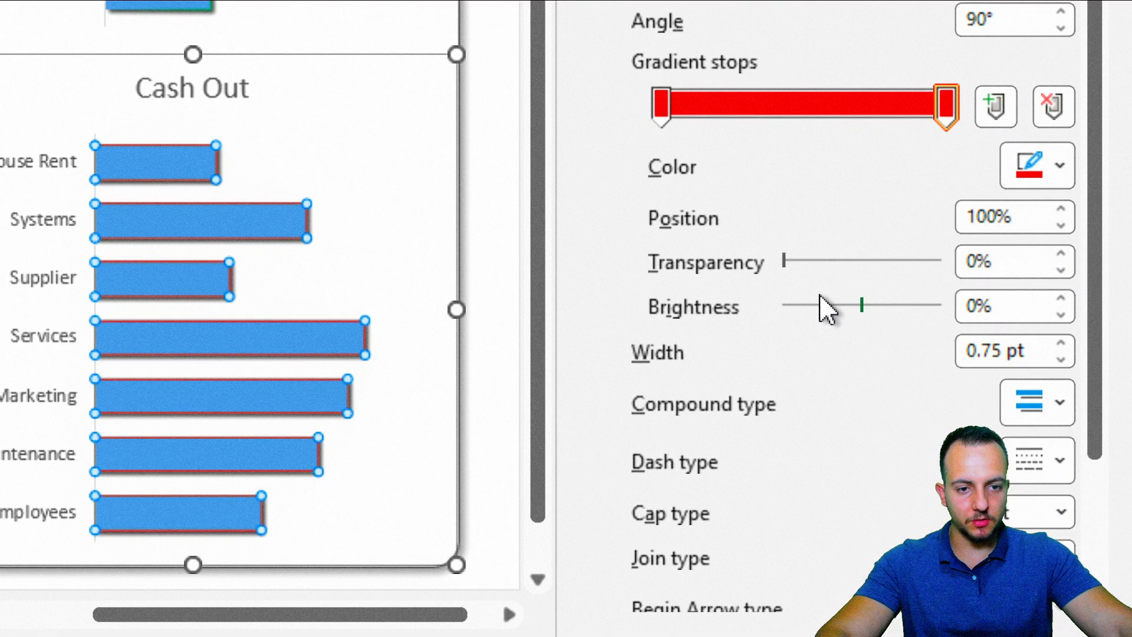
pyautogui.moveTo(783, 264); pyautogui.dragTo(1028, 278)
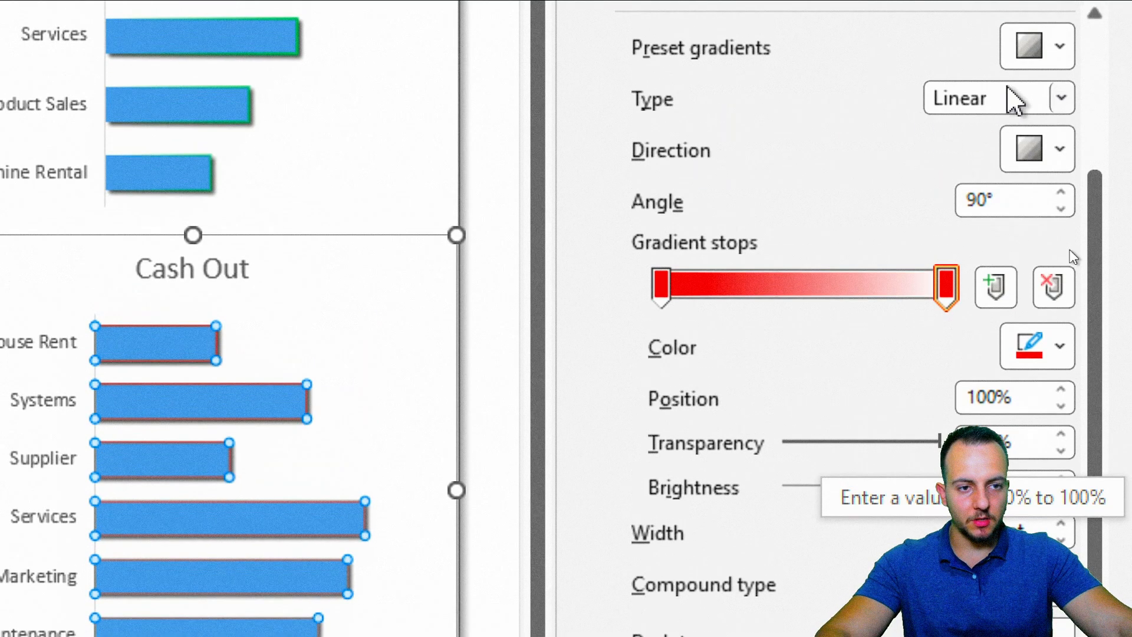
# Set the Cash Out border gradient to Linear with a 180° direction and increase the border width by two increments
pyautogui.click(1014, 100)
pyautogui.click(991, 135)
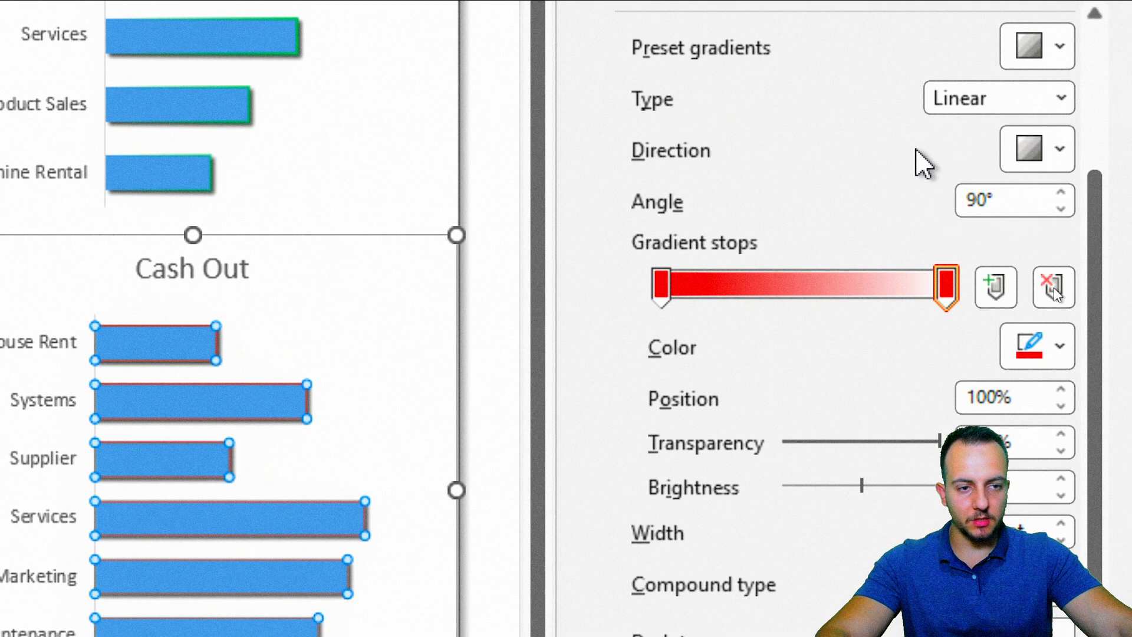
pyautogui.click(1061, 156)
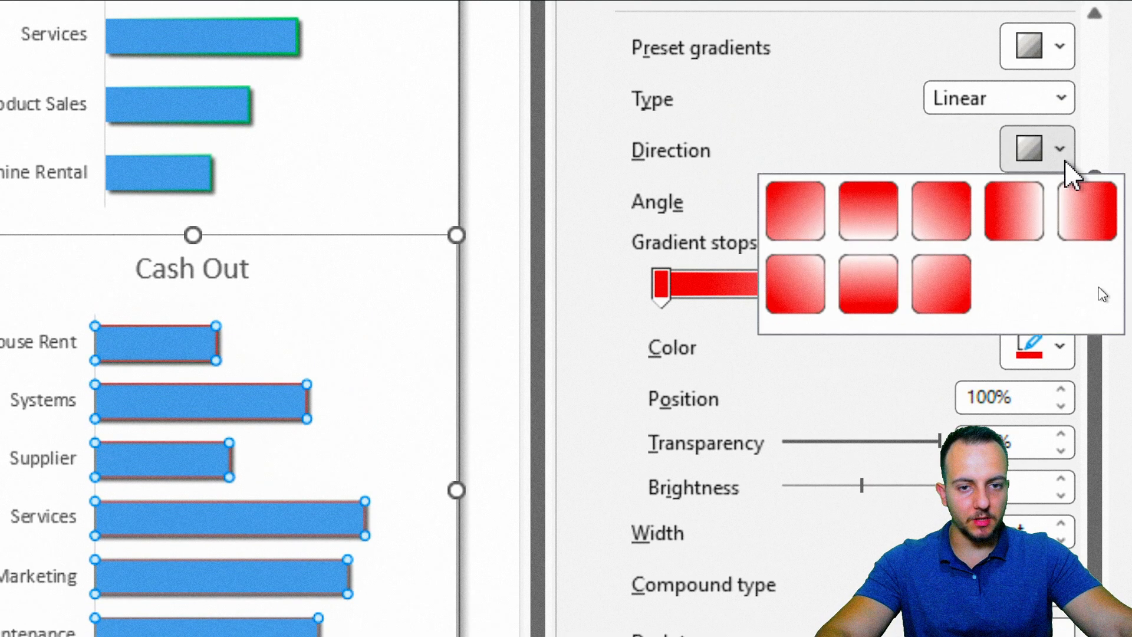
pyautogui.click(1072, 211)
pyautogui.scroll(-4, 873, 227)
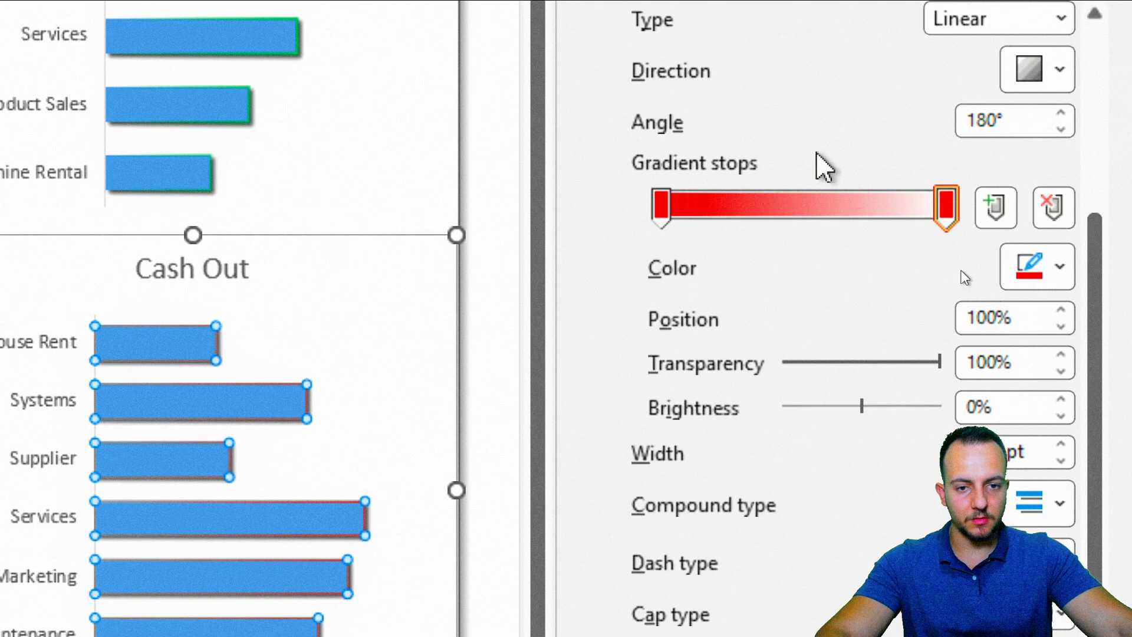
pyautogui.click(1061, 318)
pyautogui.click(1060, 318)
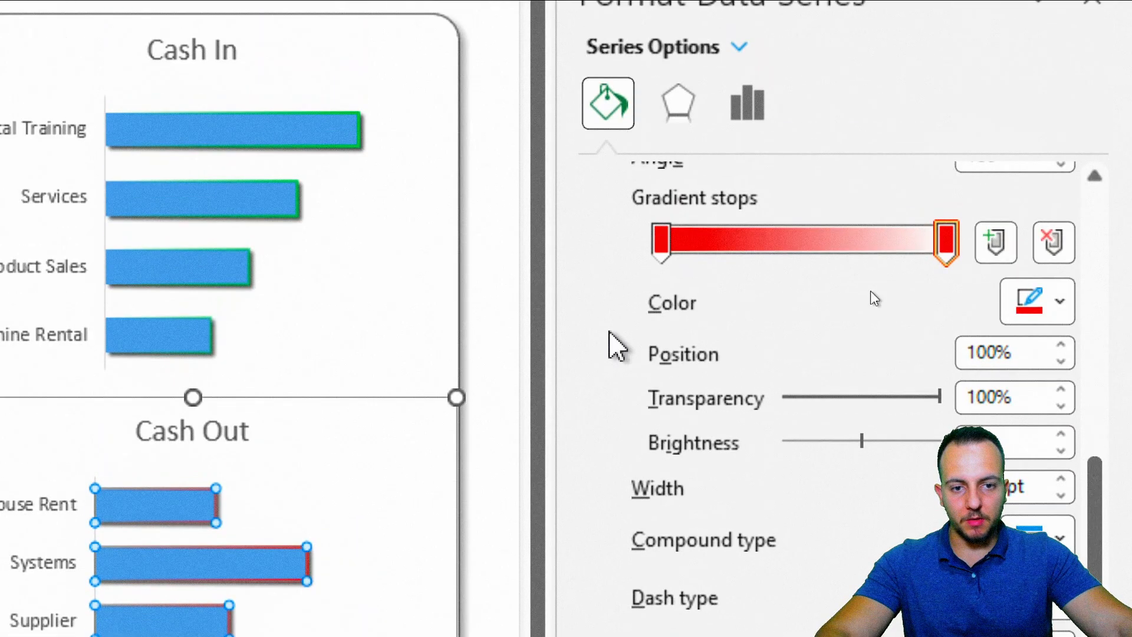
# Give the Cash Out bars a solid fill in the light red from the recent colors
pyautogui.scroll(8, 610, 344)
pyautogui.click(642, 230)
pyautogui.click(640, 189)
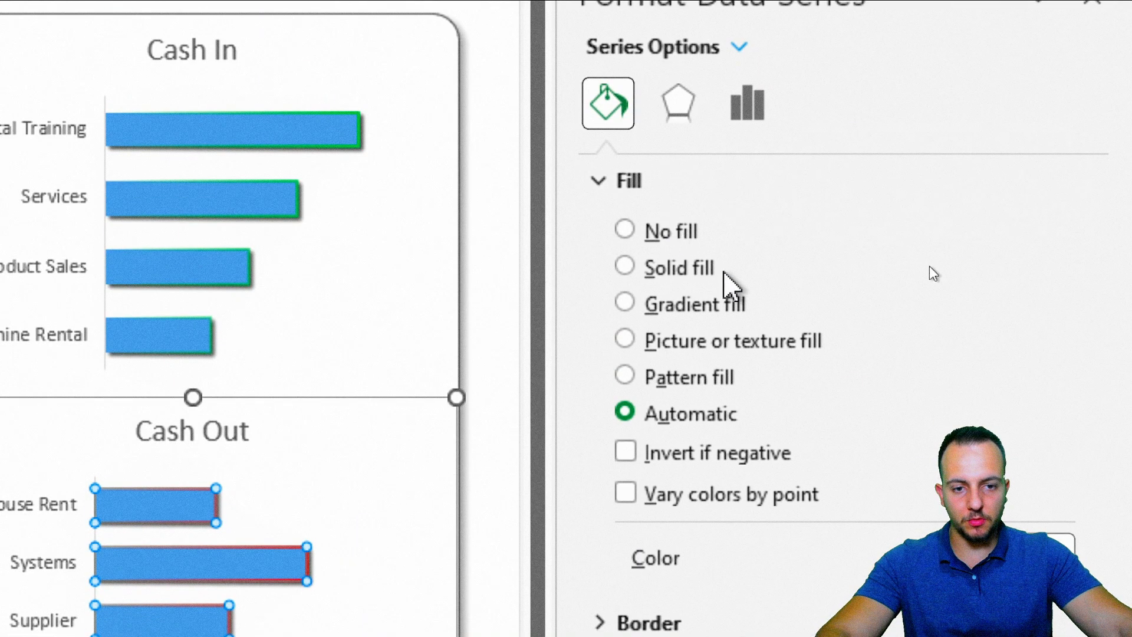
pyautogui.click(678, 270)
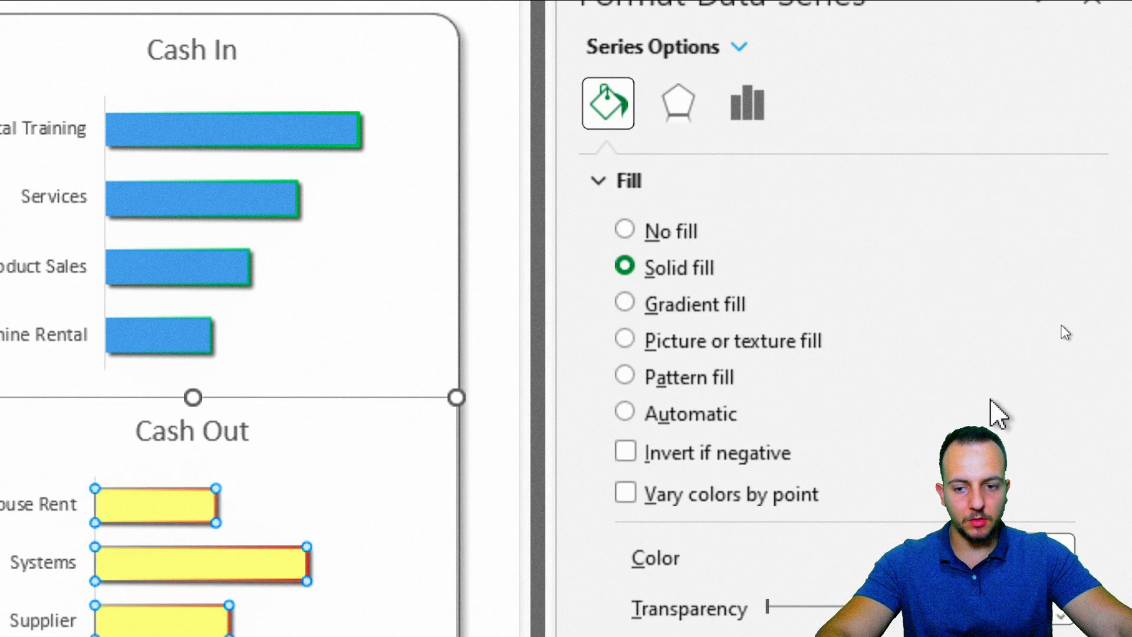
pyautogui.click(1050, 322)
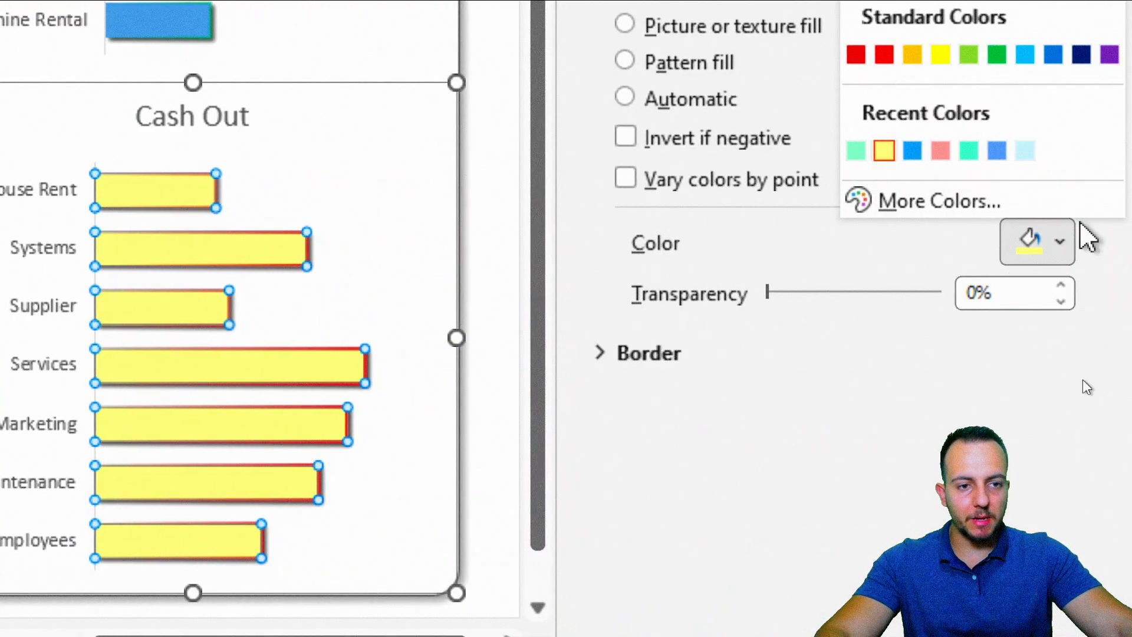
pyautogui.click(940, 150)
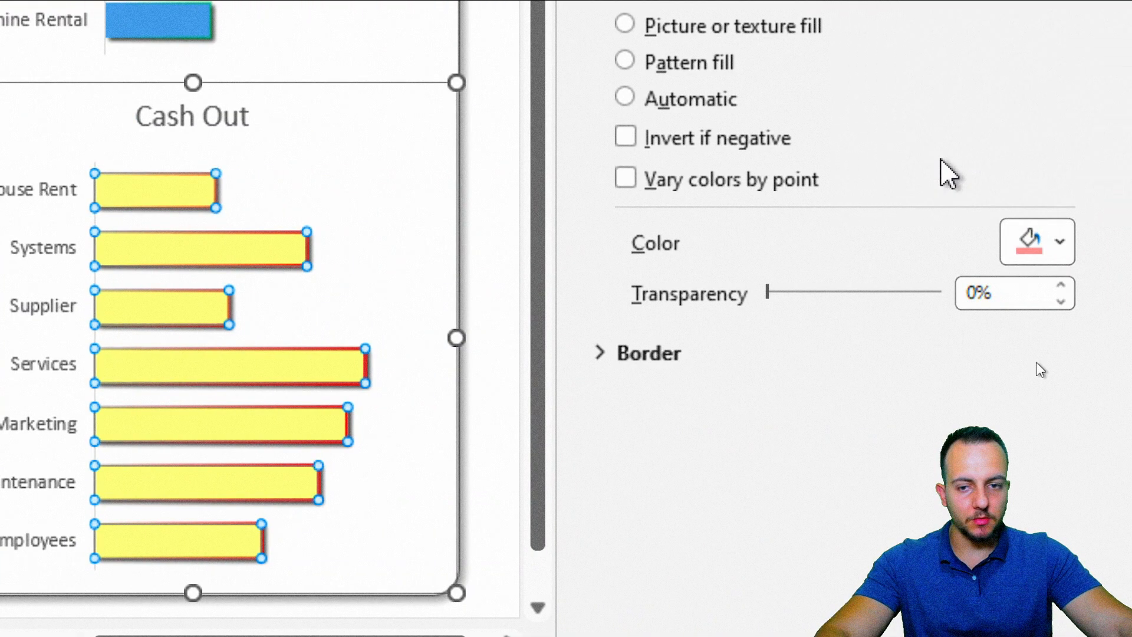
# Give the Cash In bars a solid fill in the recent light green and close the series formatting
pyautogui.click(200, 97)
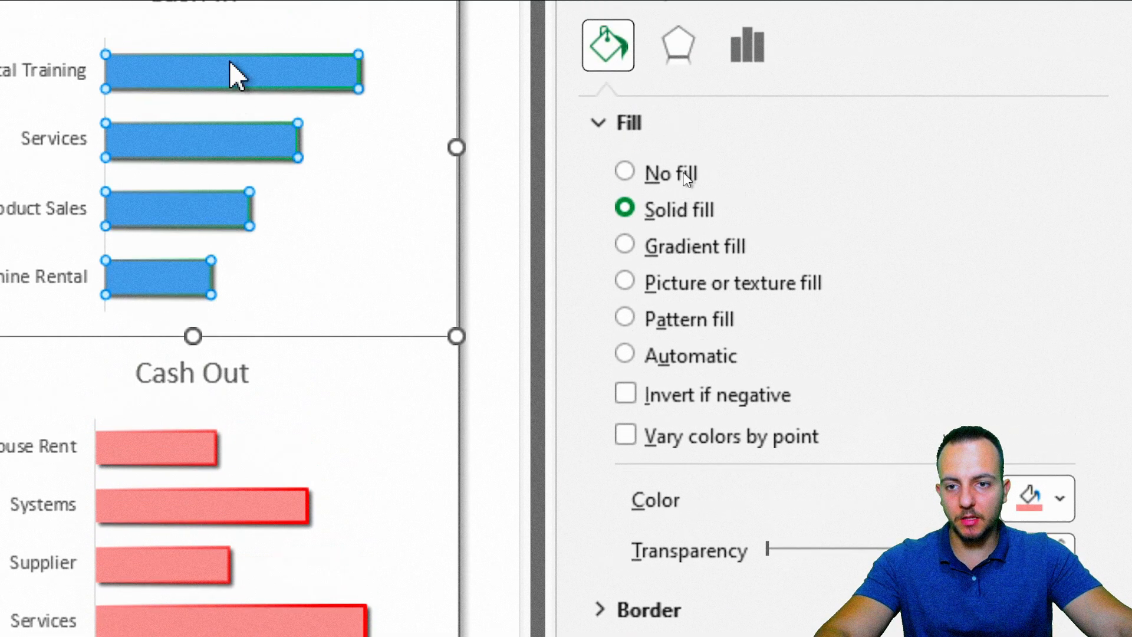
pyautogui.click(608, 145)
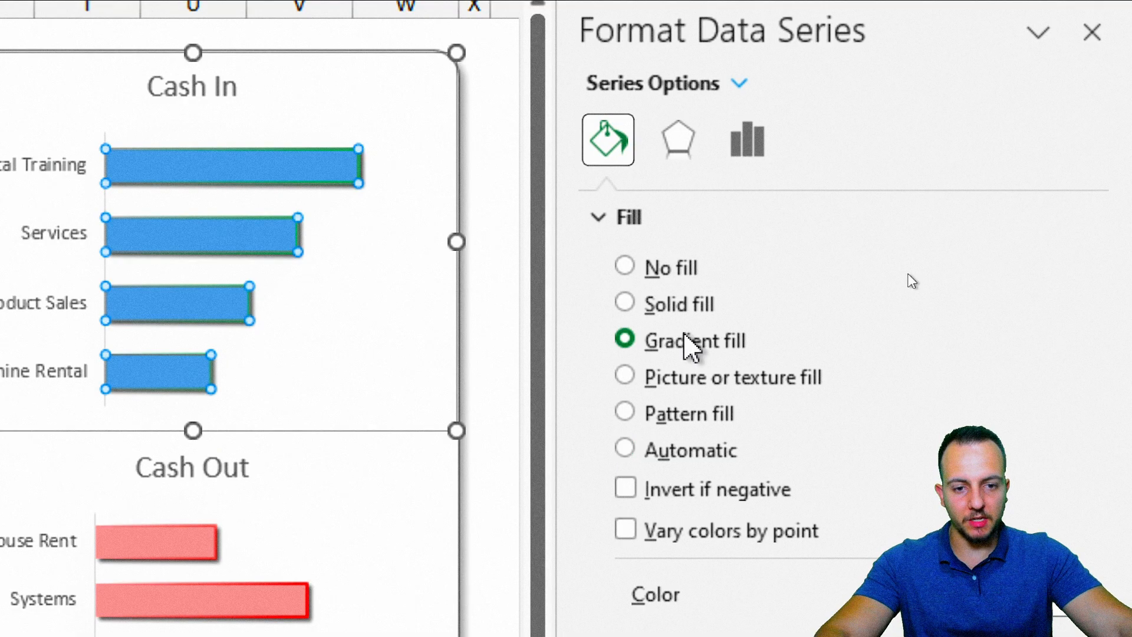
pyautogui.click(690, 307)
pyautogui.click(1061, 204)
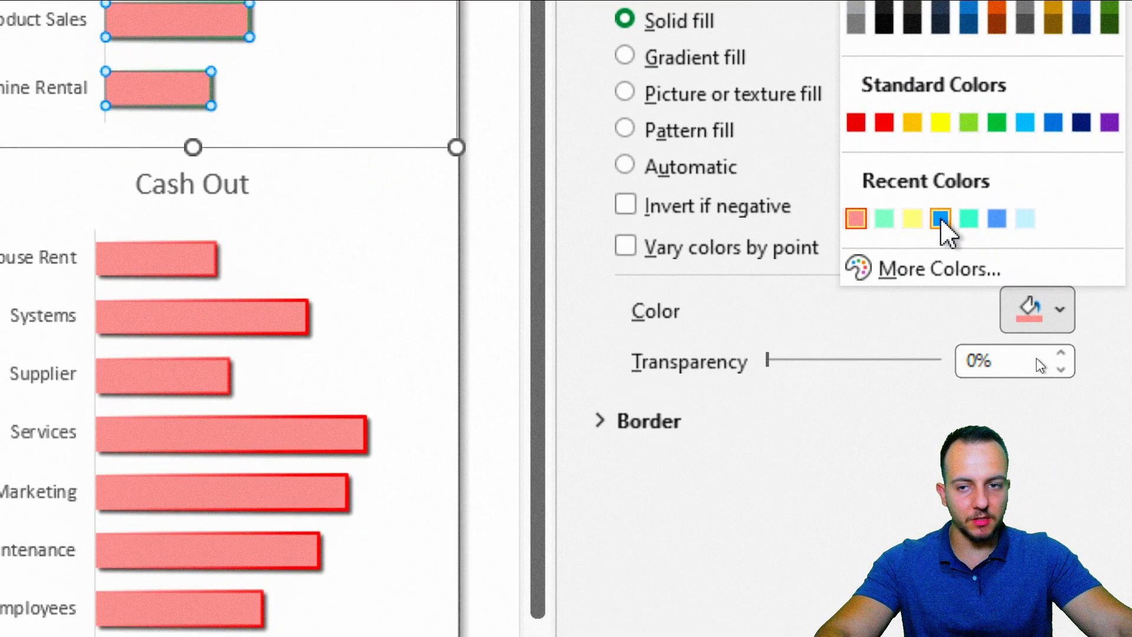
pyautogui.click(940, 219)
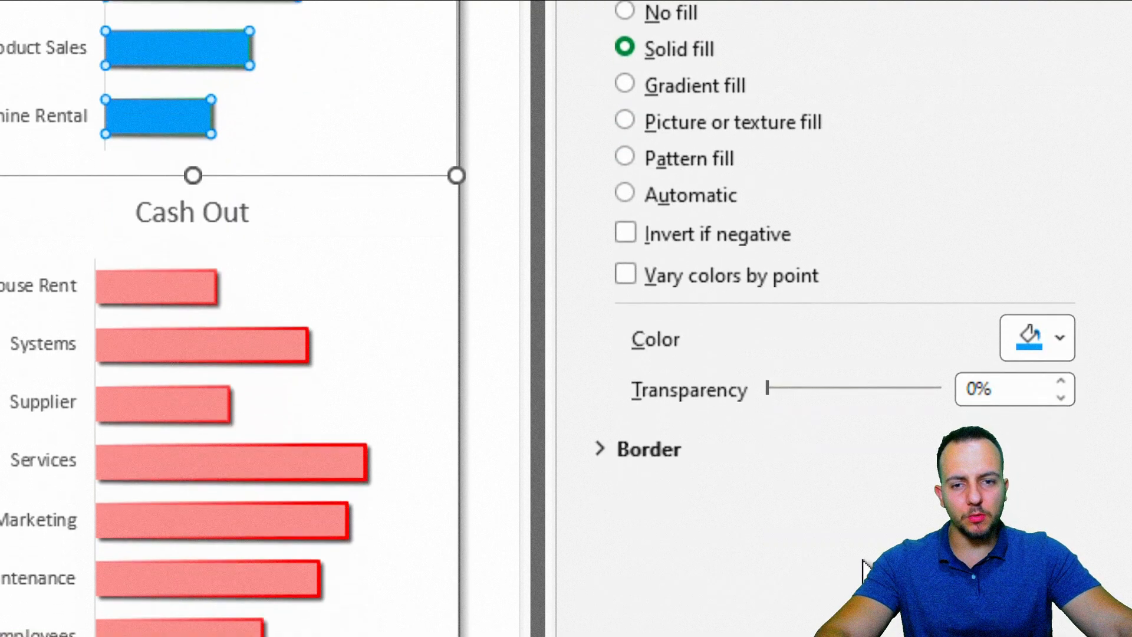
pyautogui.click(1061, 337)
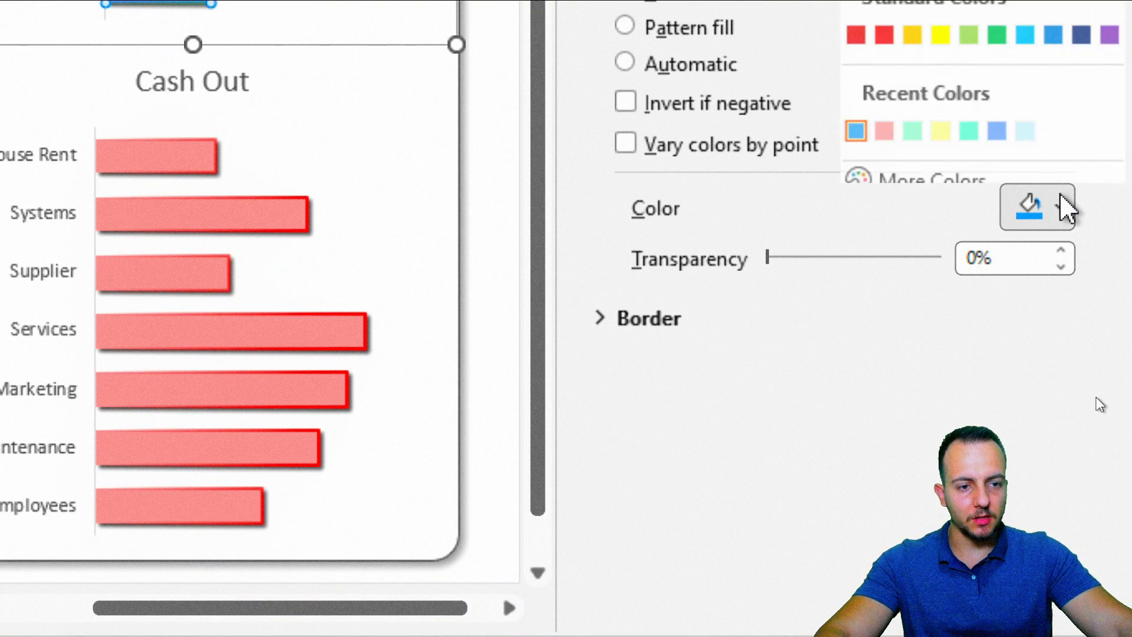
pyautogui.click(919, 118)
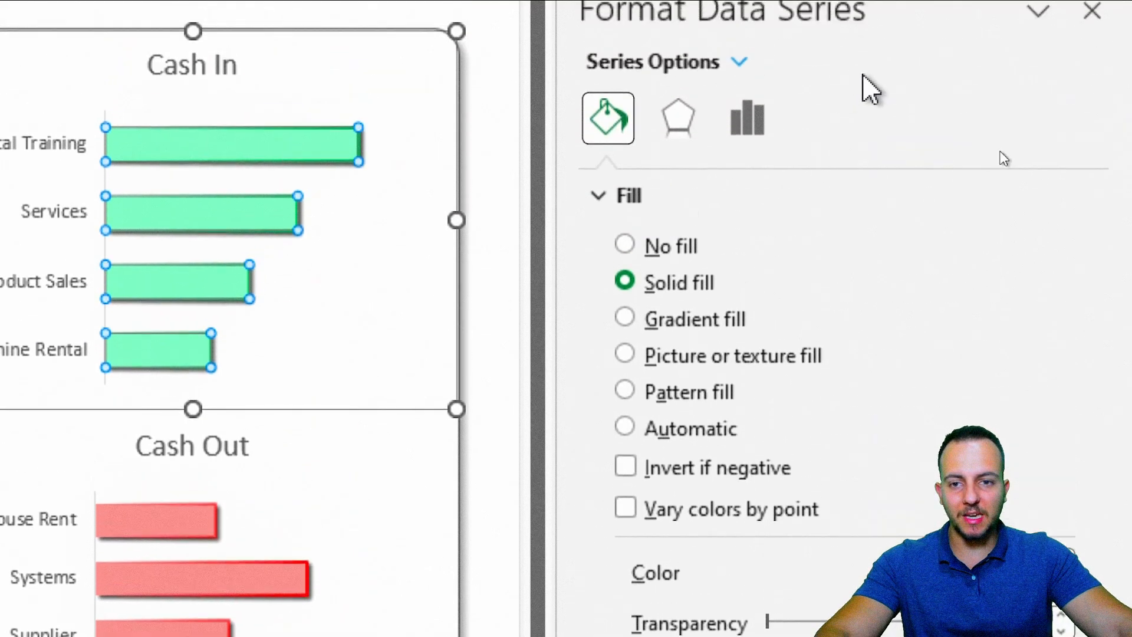
pyautogui.click(1085, 87)
pyautogui.click(508, 374)
pyautogui.click(755, 418)
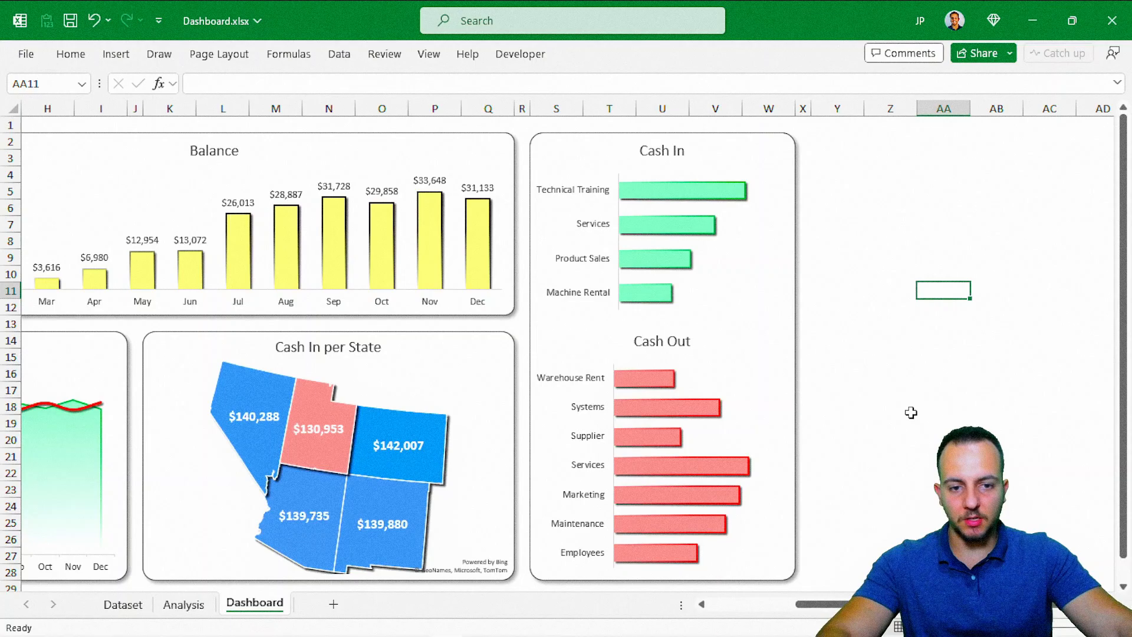
# Reduce the Balance columns' gradient border width to 0.75 pt and close the series formatting
pyautogui.hscroll(-3, 911, 413)
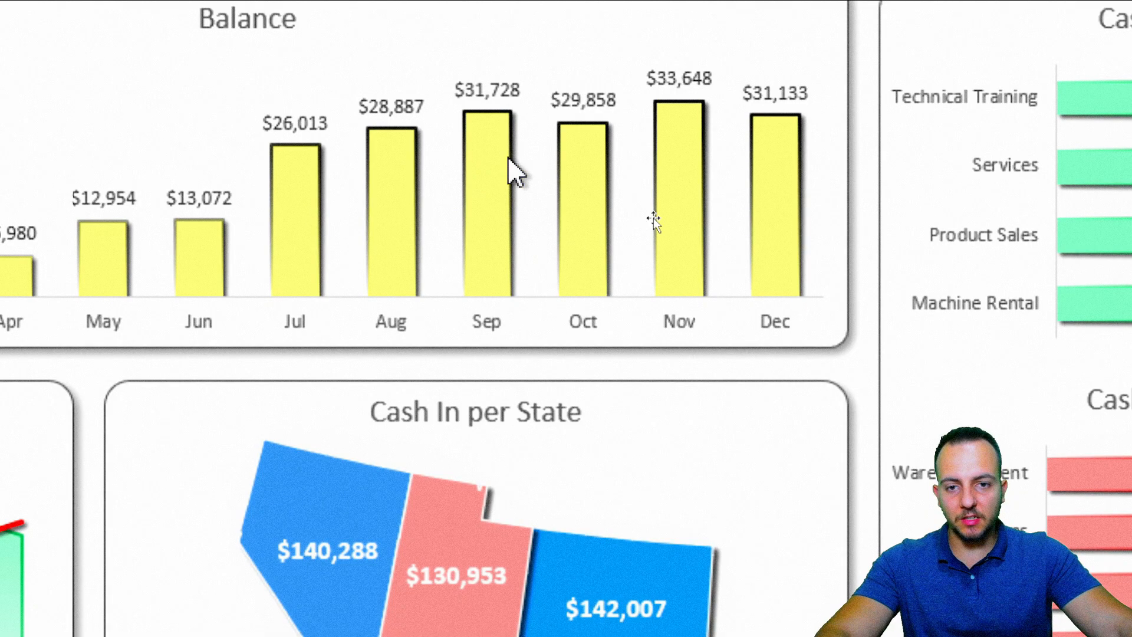
pyautogui.moveTo(493, 154)
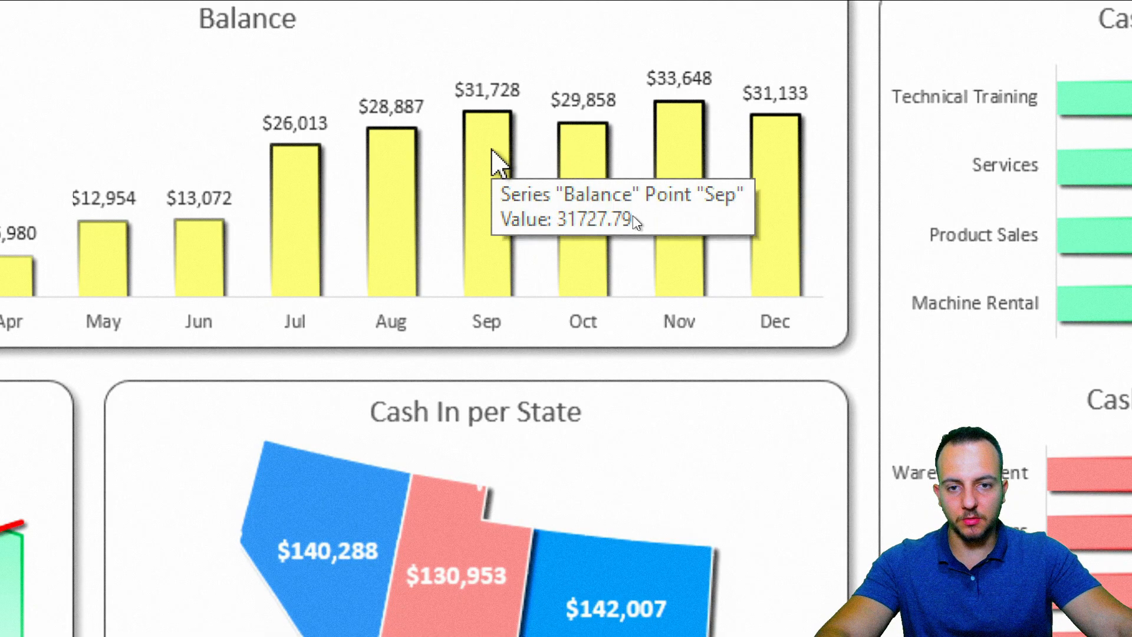
pyautogui.doubleClick(494, 158)
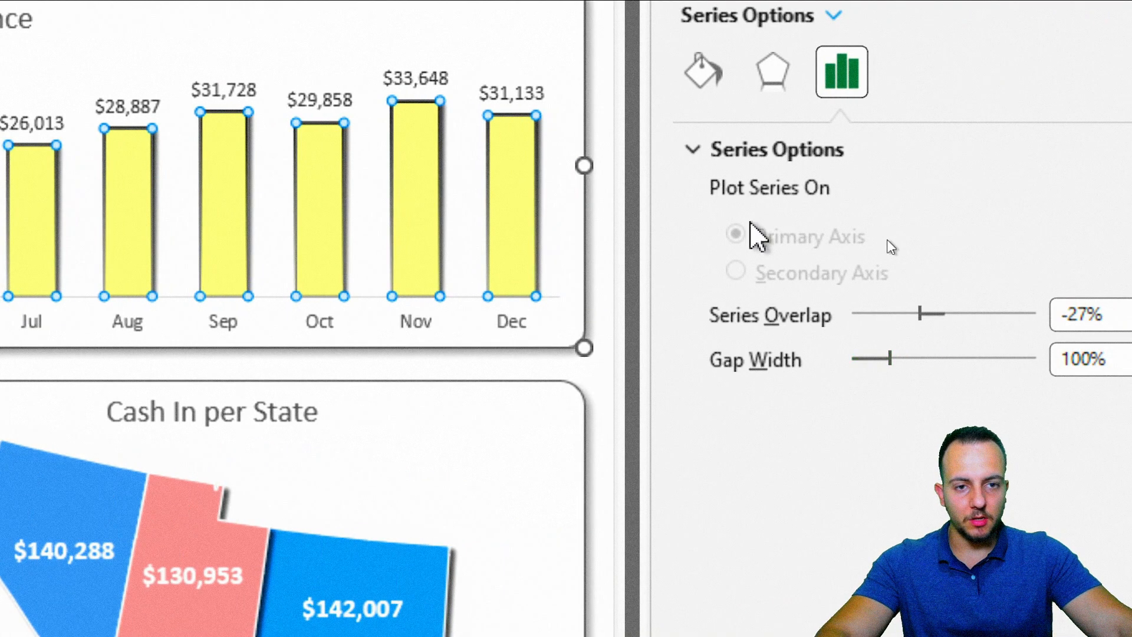
pyautogui.click(707, 82)
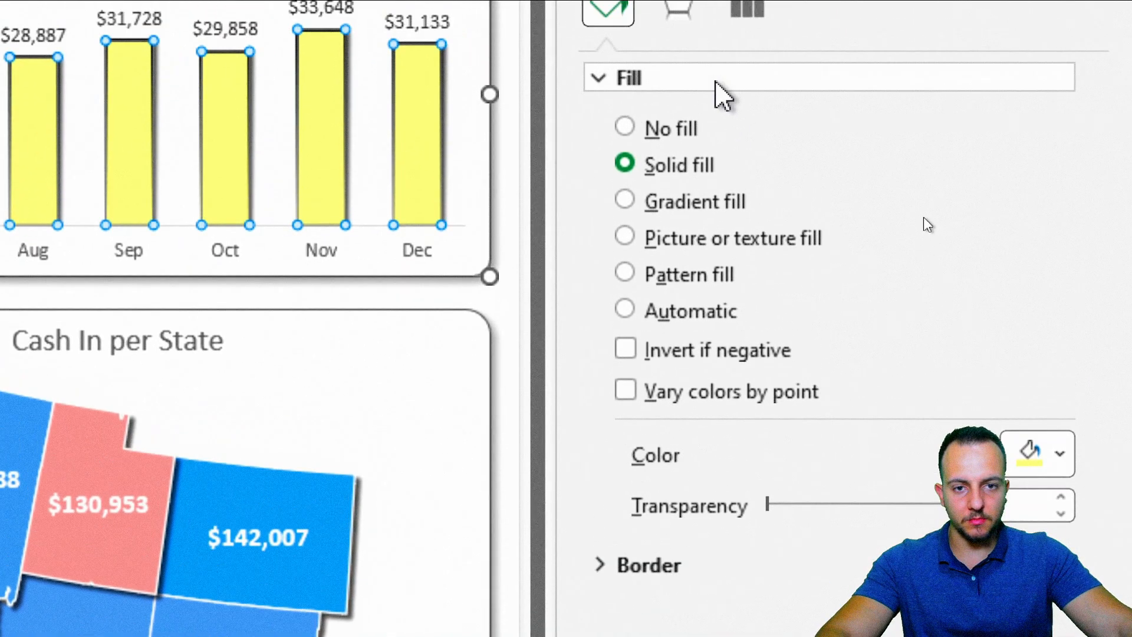
pyautogui.click(715, 83)
pyautogui.click(646, 133)
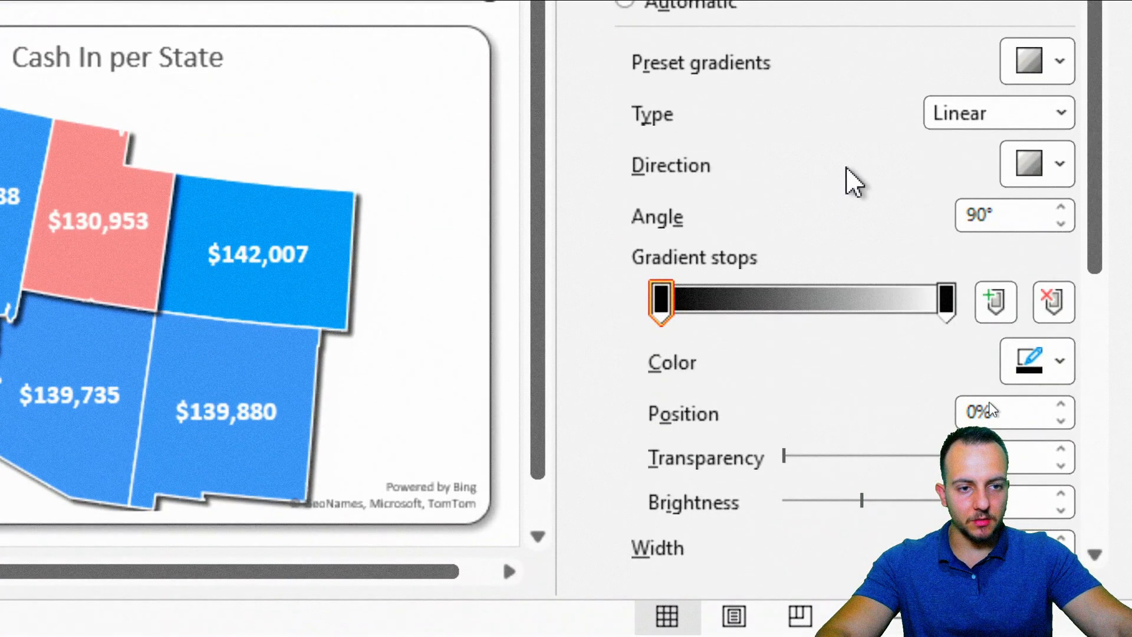
pyautogui.scroll(-3, 843, 100)
pyautogui.scroll(-2, 743, 283)
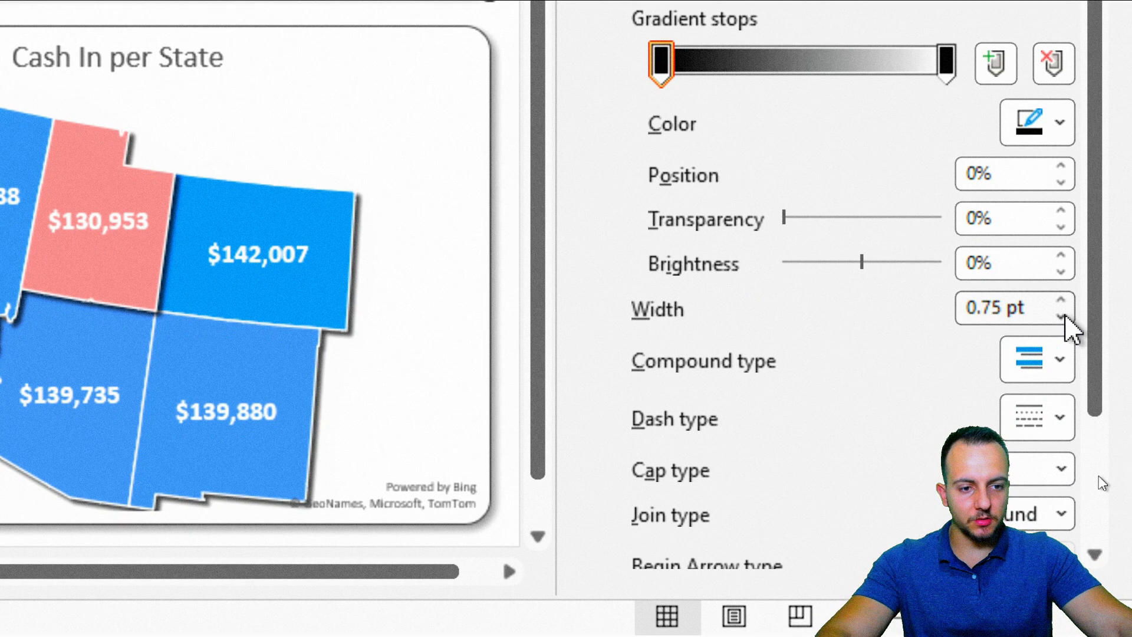
pyautogui.click(1063, 316)
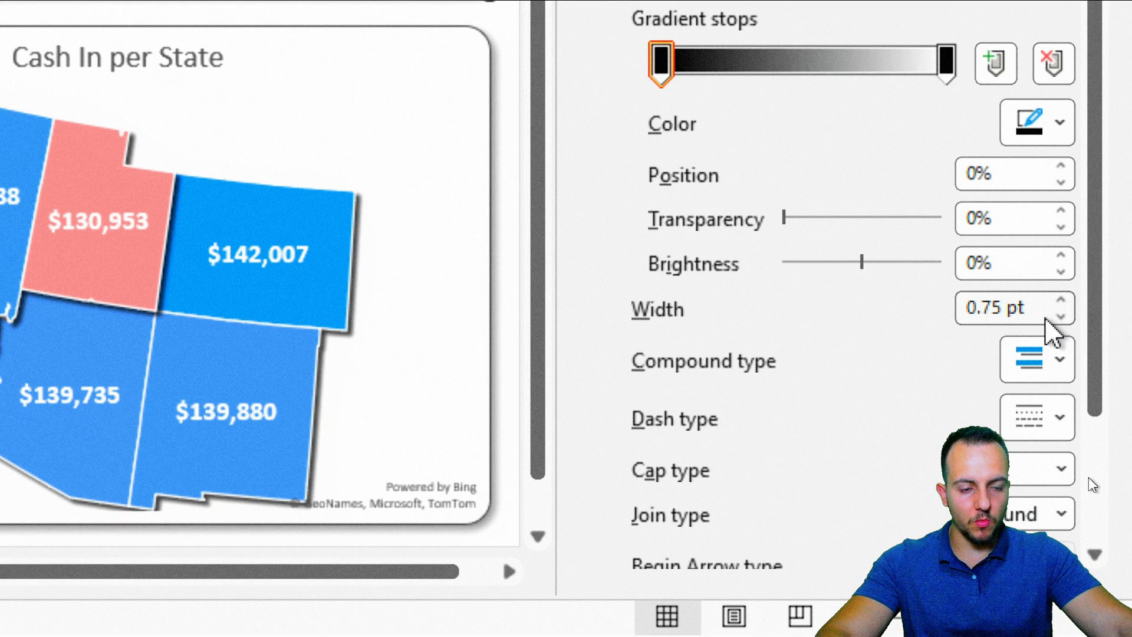
pyautogui.click(1090, 89)
pyautogui.press('Escape')
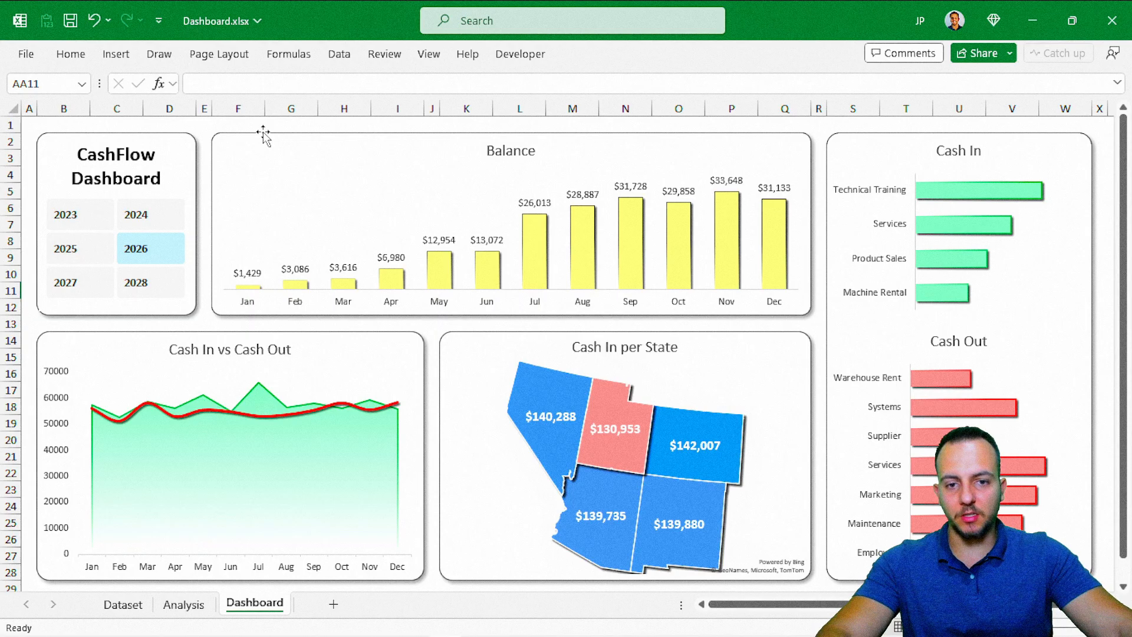
# Review the source table on the Dataset sheet and the pivot tables on the Analysis sheet
pyautogui.click(125, 602)
pyautogui.scroll(-1, 159, 433)
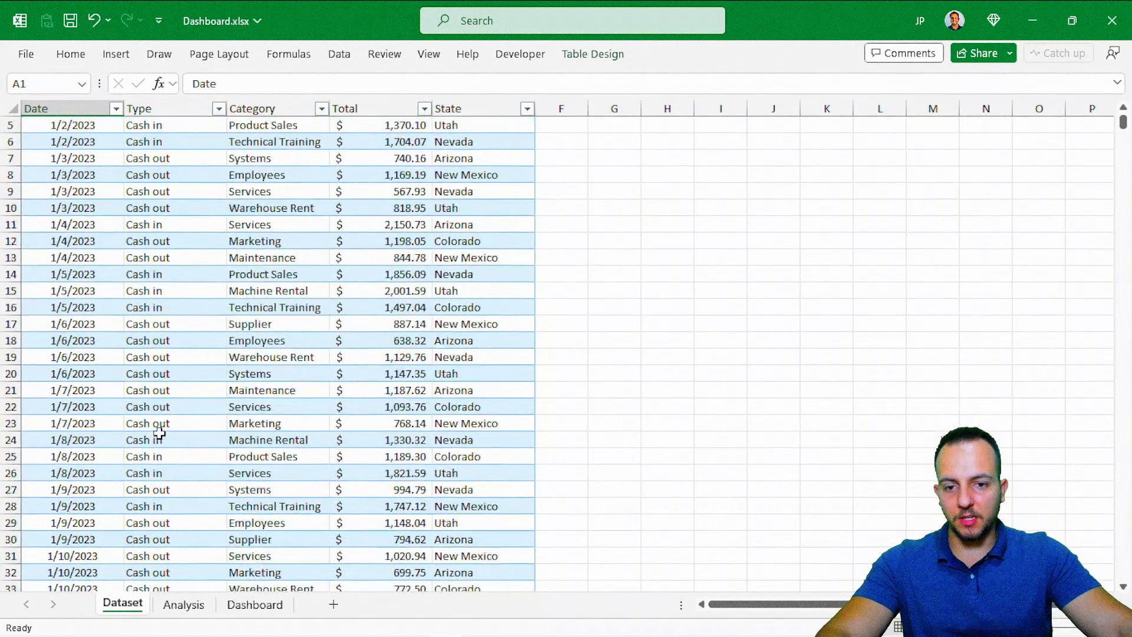
pyautogui.scroll(2, 159, 433)
pyautogui.click(183, 604)
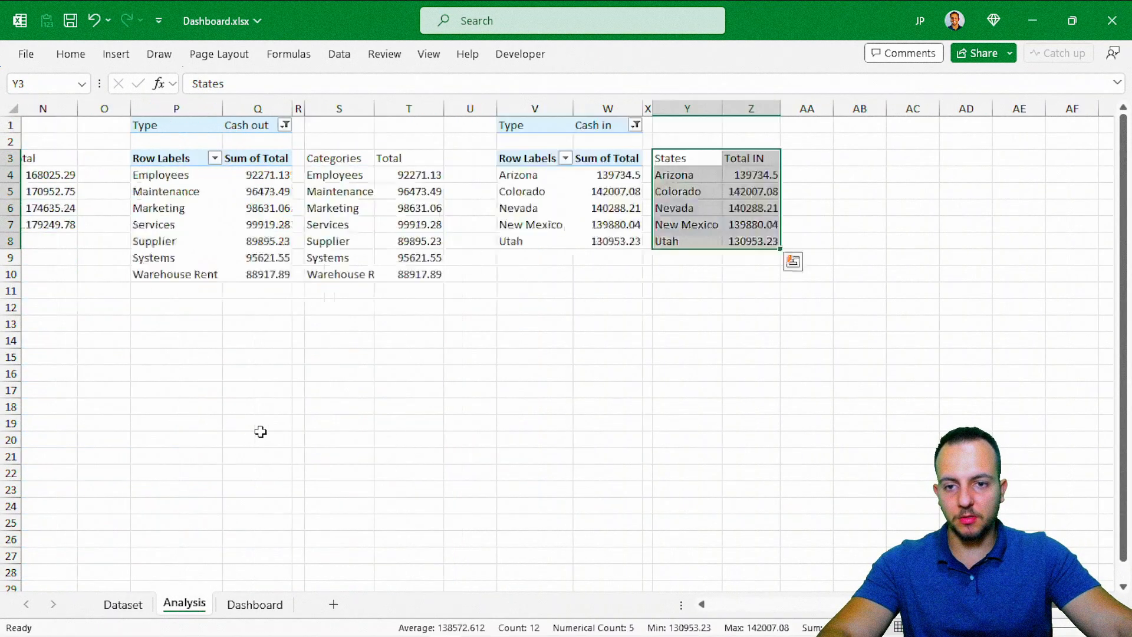
pyautogui.hscroll(-10, 260, 431)
pyautogui.click(239, 458)
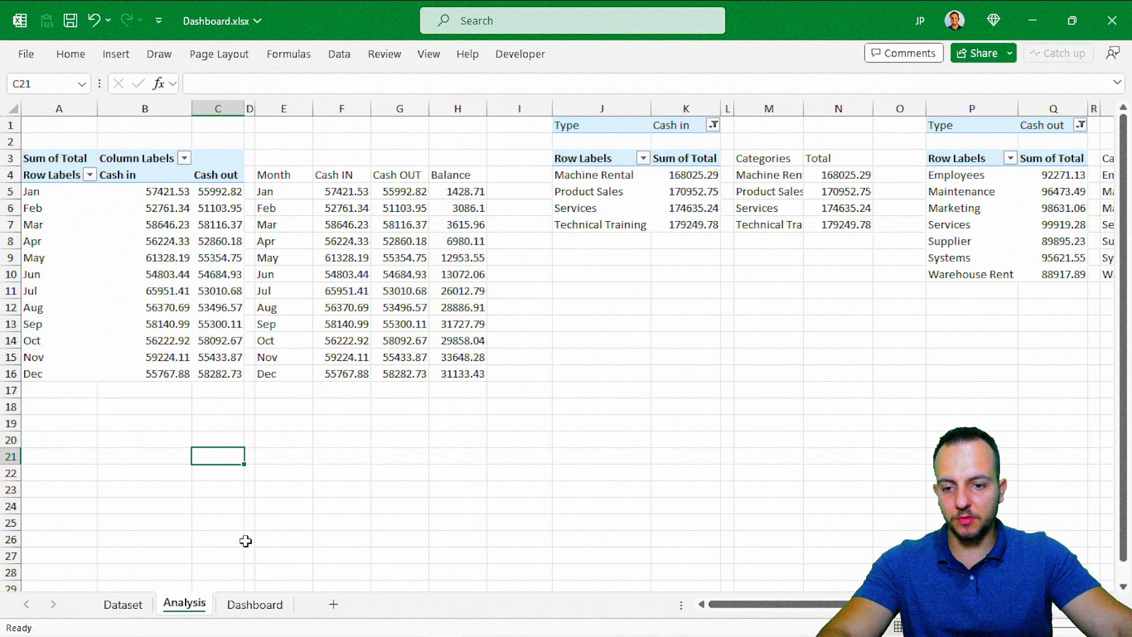
# Return to the Dashboard sheet and test the year slicer with 2024, 2026, 2028 and 2025, ending on 2026
pyautogui.click(263, 606)
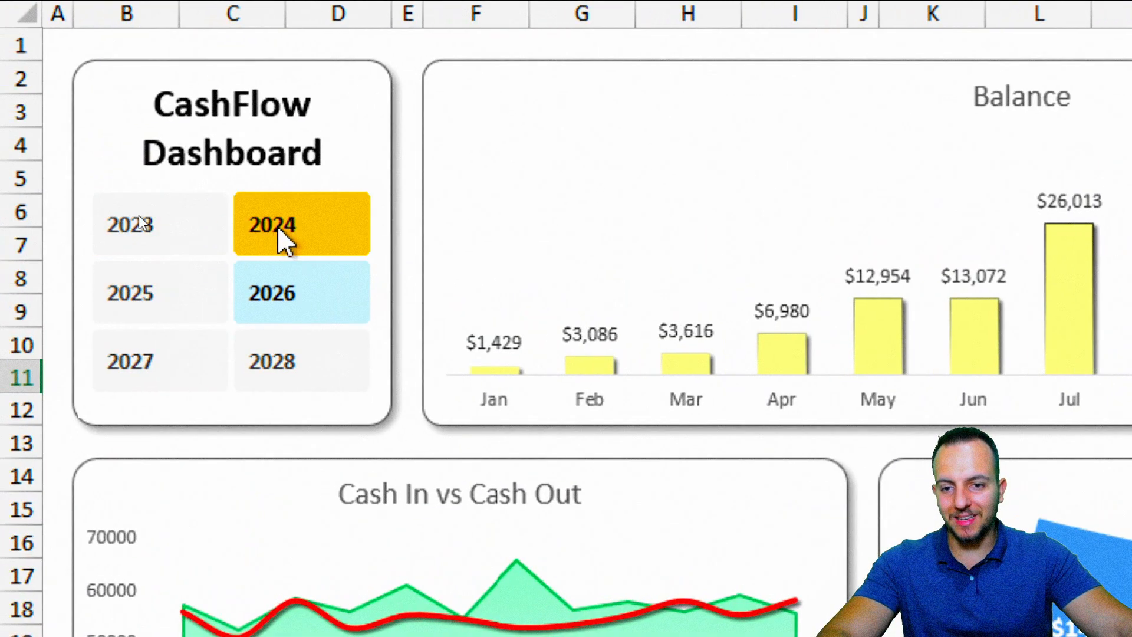
pyautogui.click(278, 233)
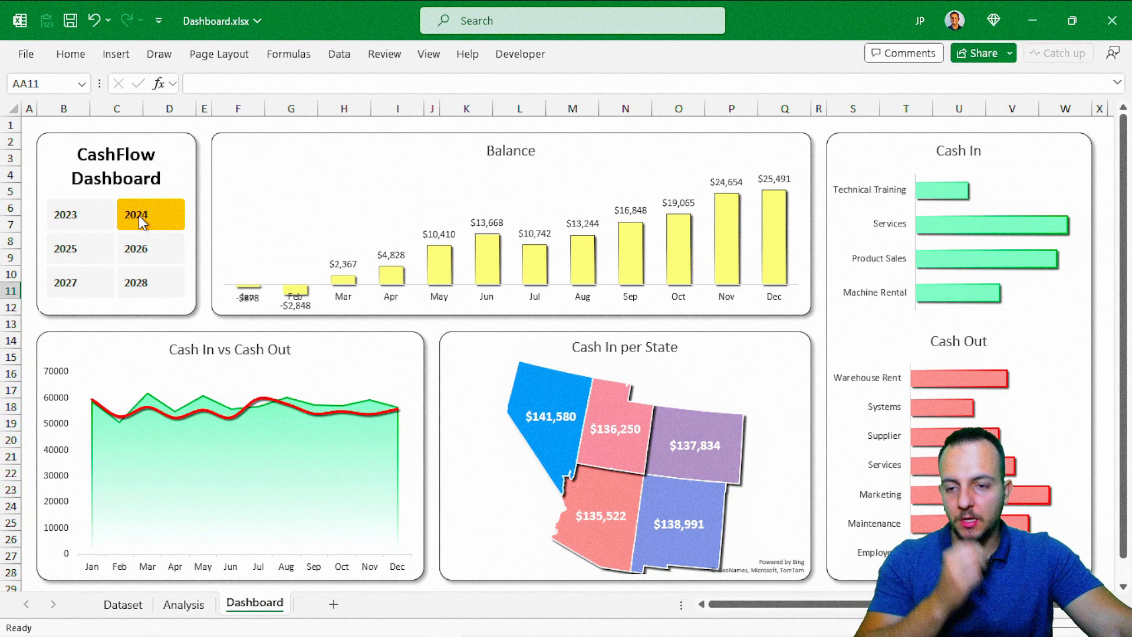
pyautogui.click(149, 246)
pyautogui.click(153, 283)
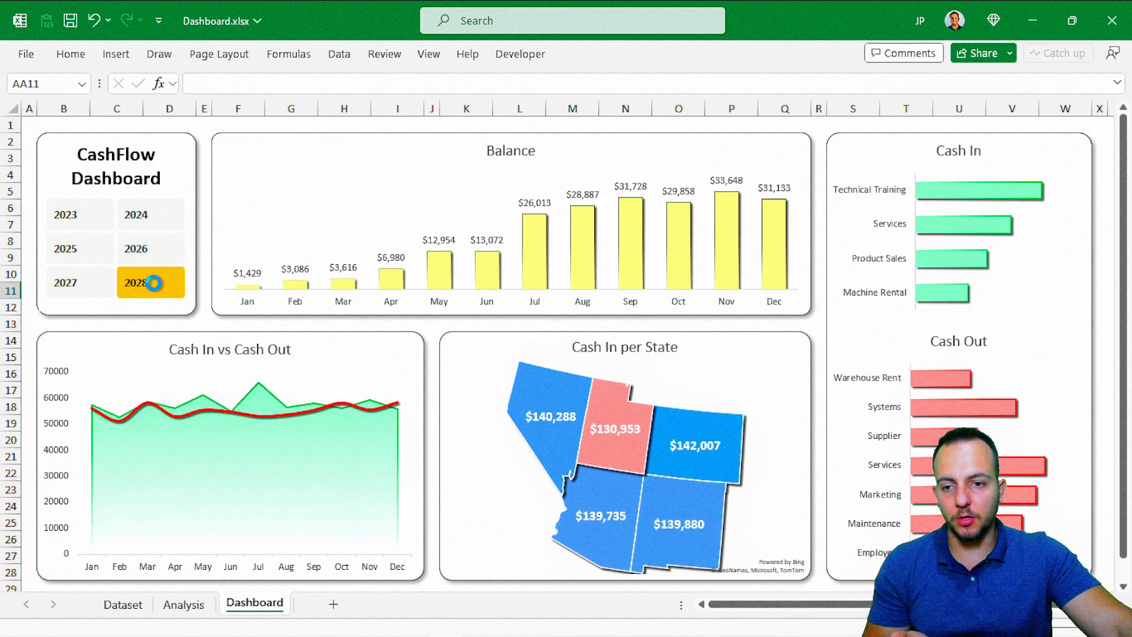
pyautogui.click(89, 271)
pyautogui.click(90, 260)
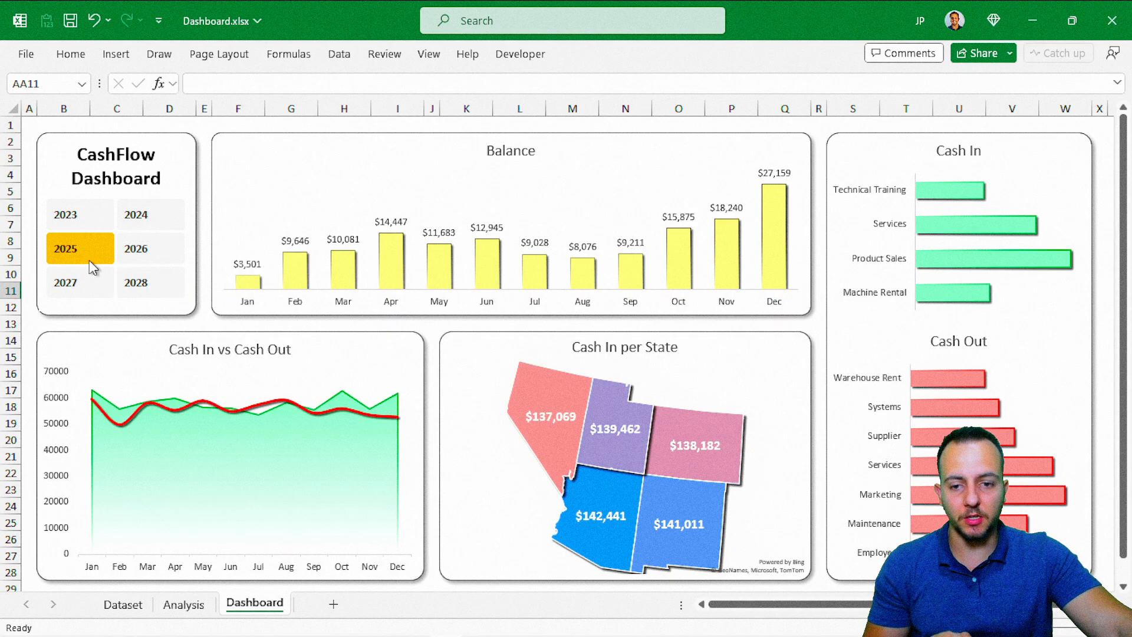
pyautogui.click(123, 255)
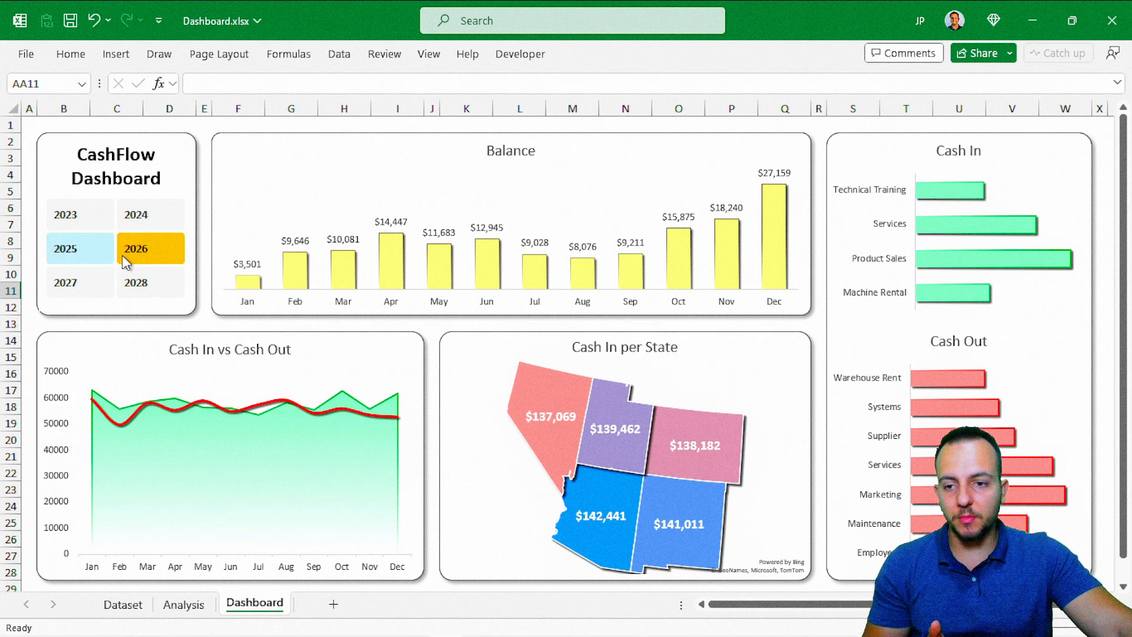
# Test the year slicer by filtering the dashboard to 2024 and returning it to 2025
pyautogui.click(138, 222)
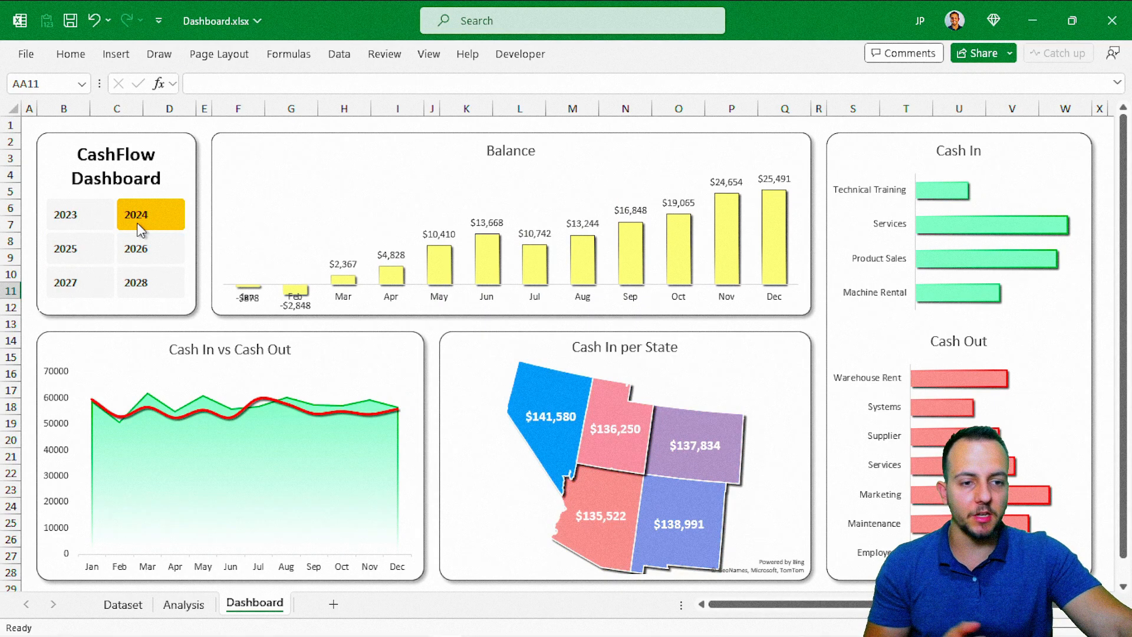
pyautogui.click(102, 255)
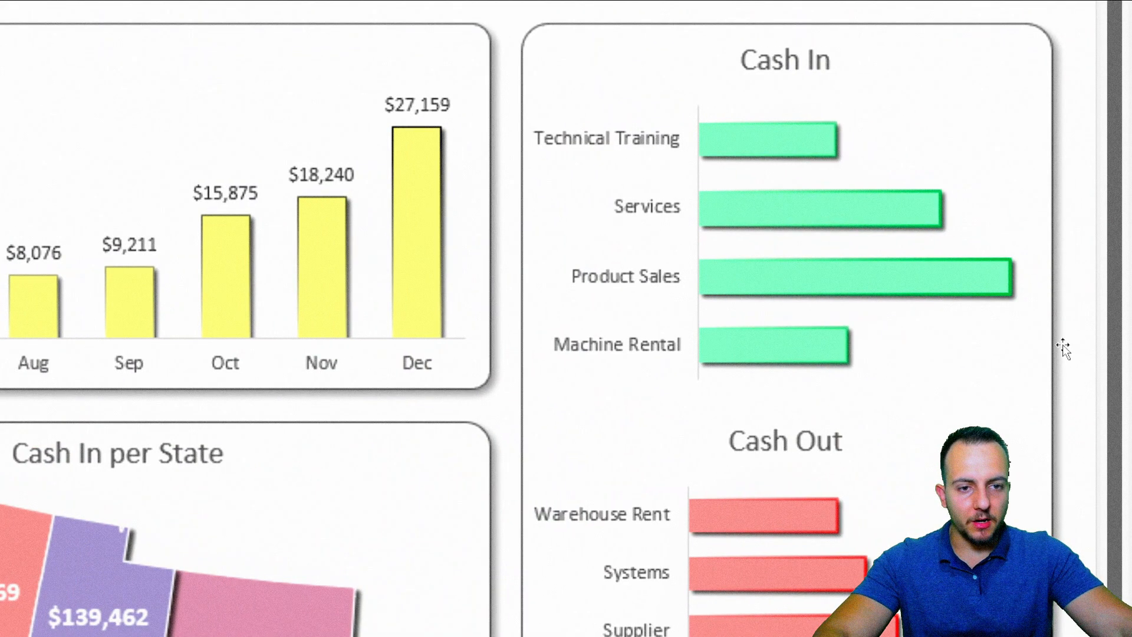
pyautogui.hotkey('ctrl', '2')
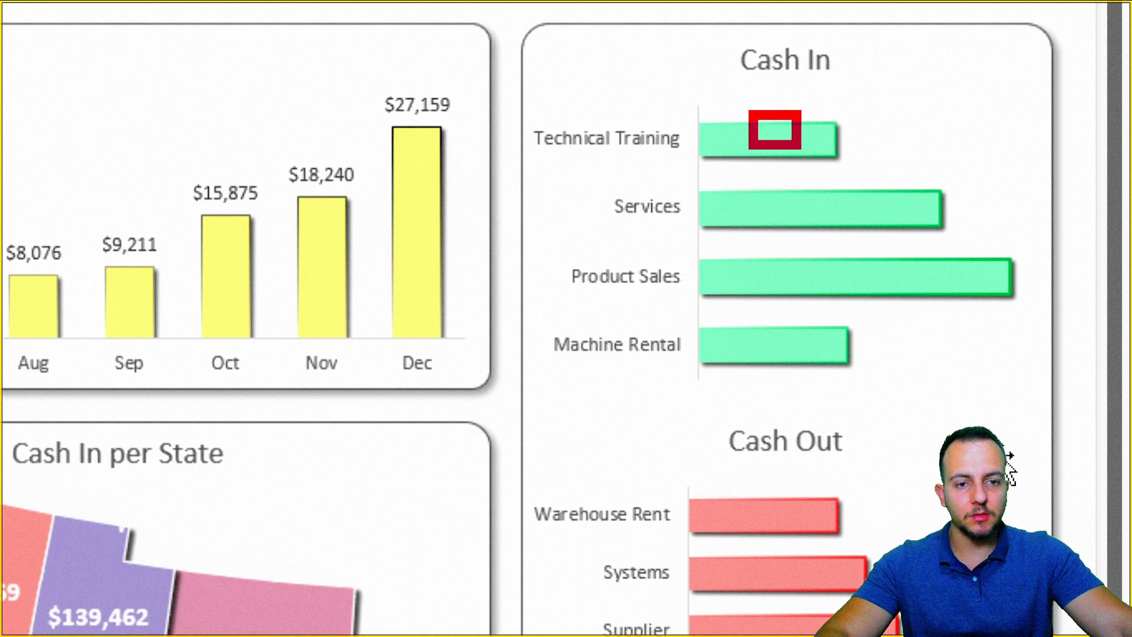
pyautogui.moveTo(800, 148); pyautogui.dragTo(853, 170)
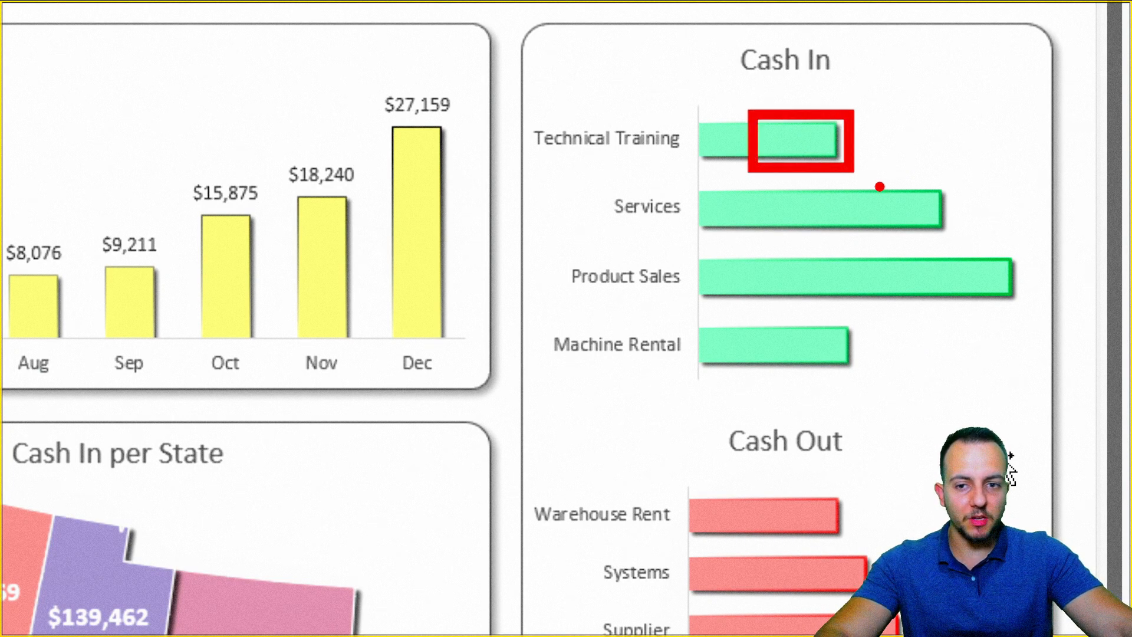
pyautogui.press('Escape')
# Add data labels to the Cash In chart's bars in the Inside Base position
pyautogui.click(928, 142)
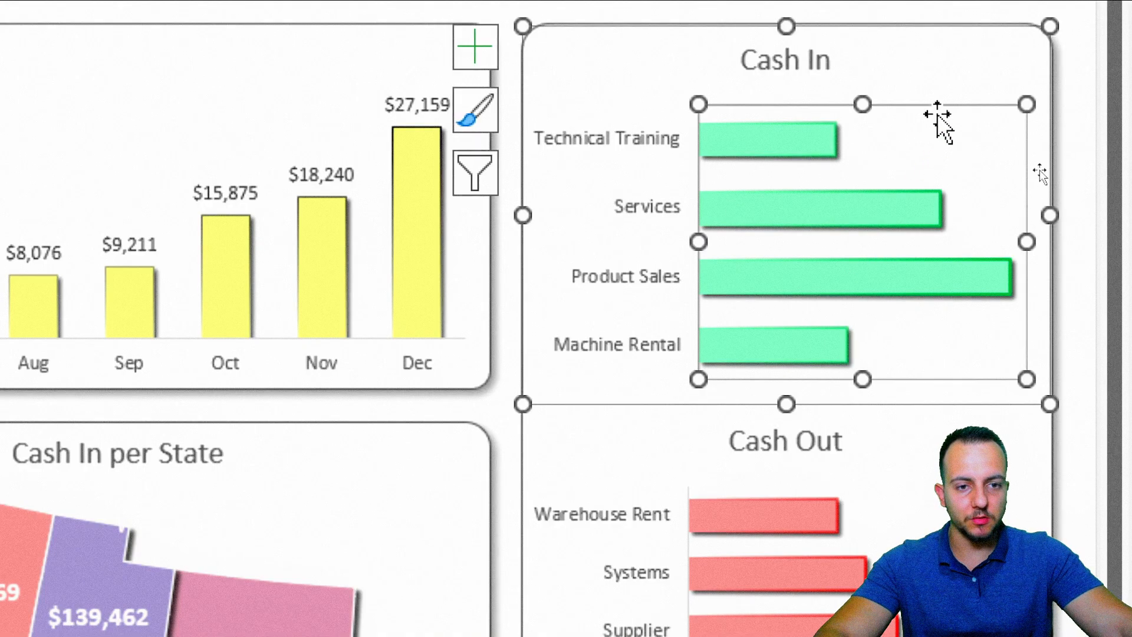
pyautogui.click(879, 73)
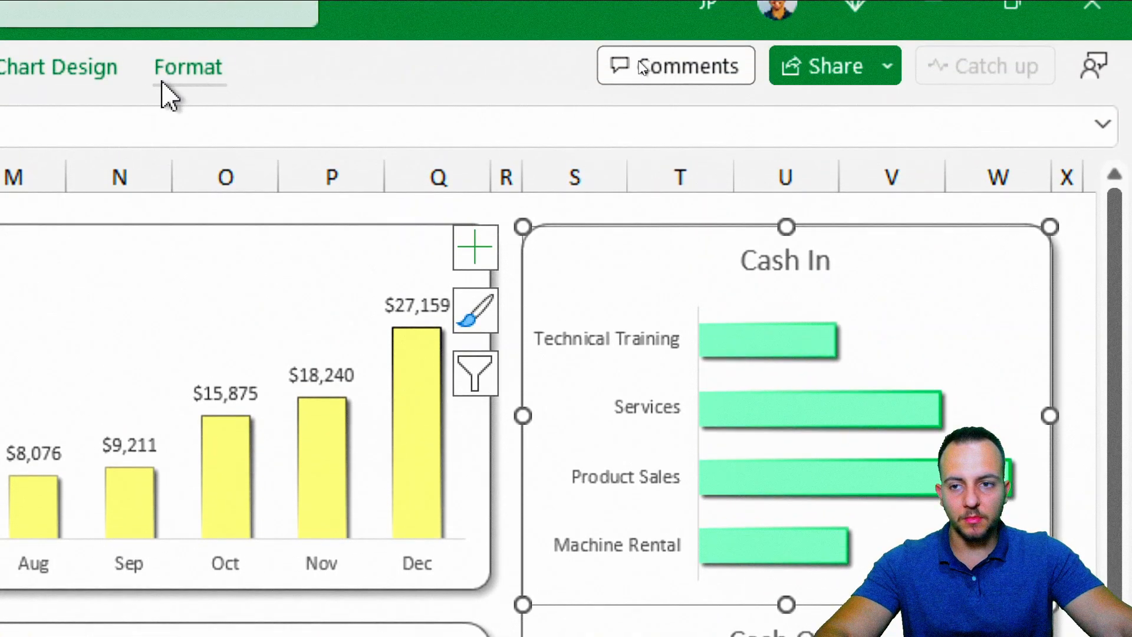
pyautogui.click(58, 7)
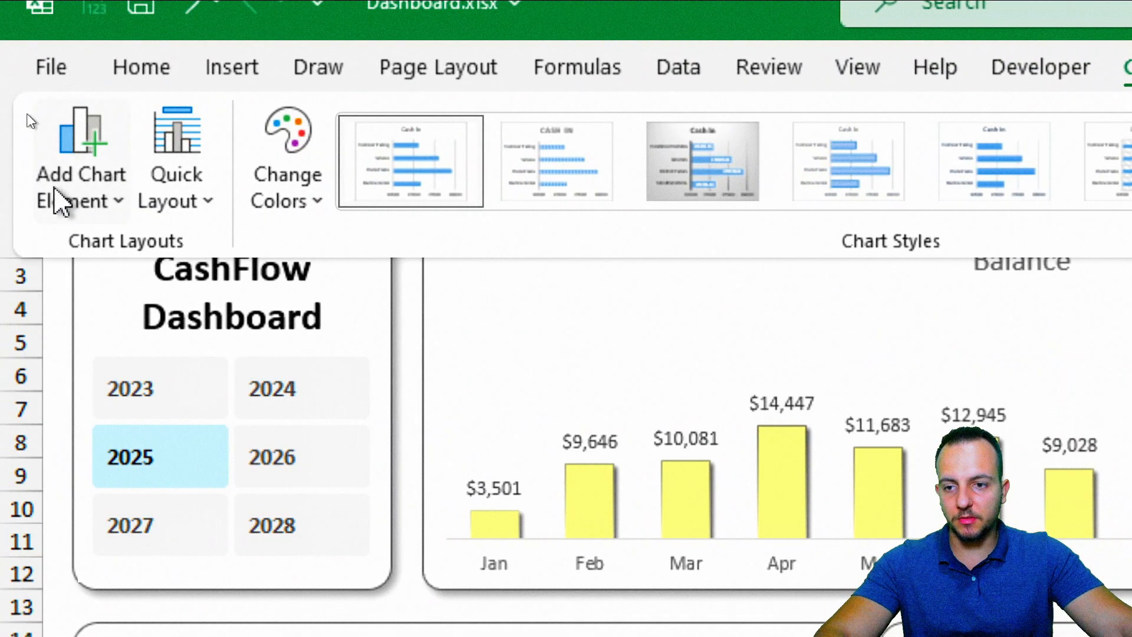
pyautogui.click(62, 190)
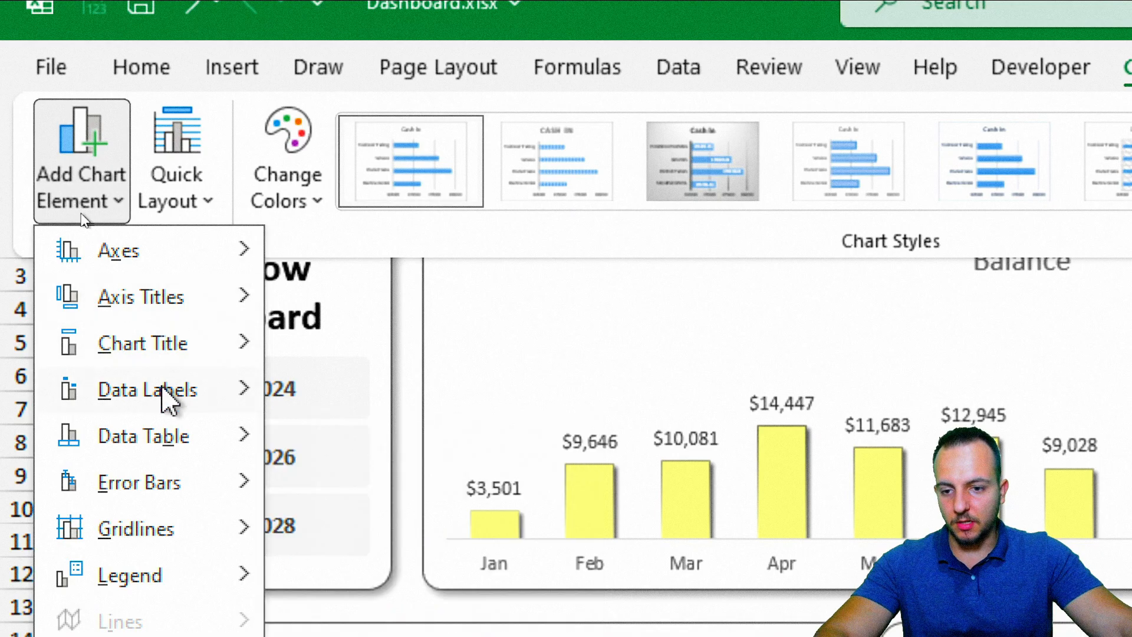
pyautogui.moveTo(171, 390)
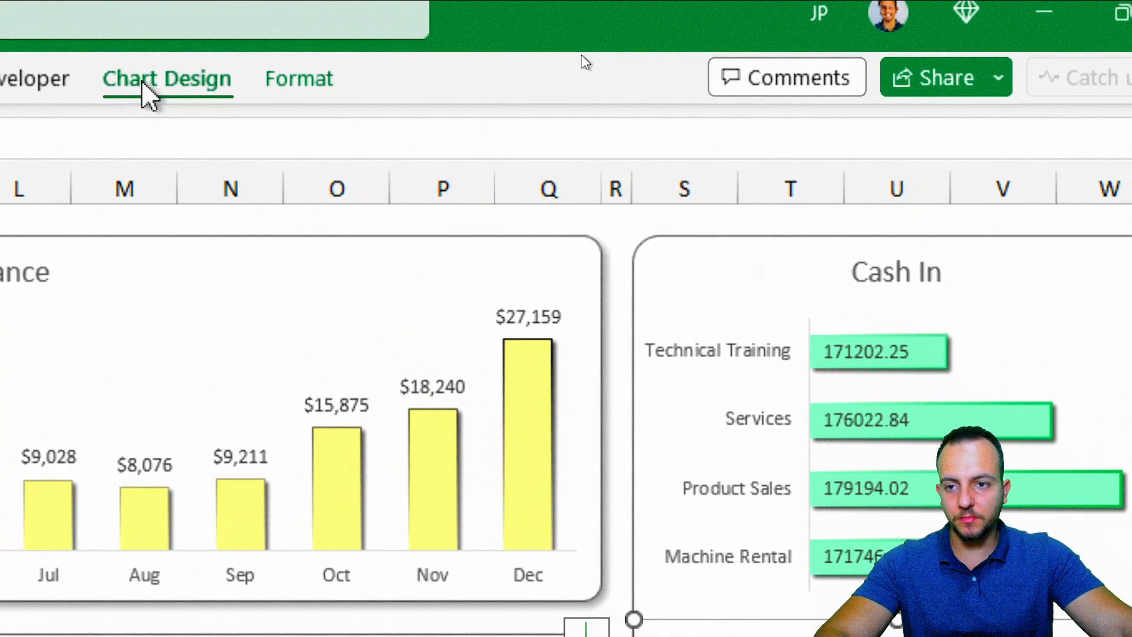
# Add data labels to the Cash Out chart's bars in the Inside Base position
pyautogui.click(147, 95)
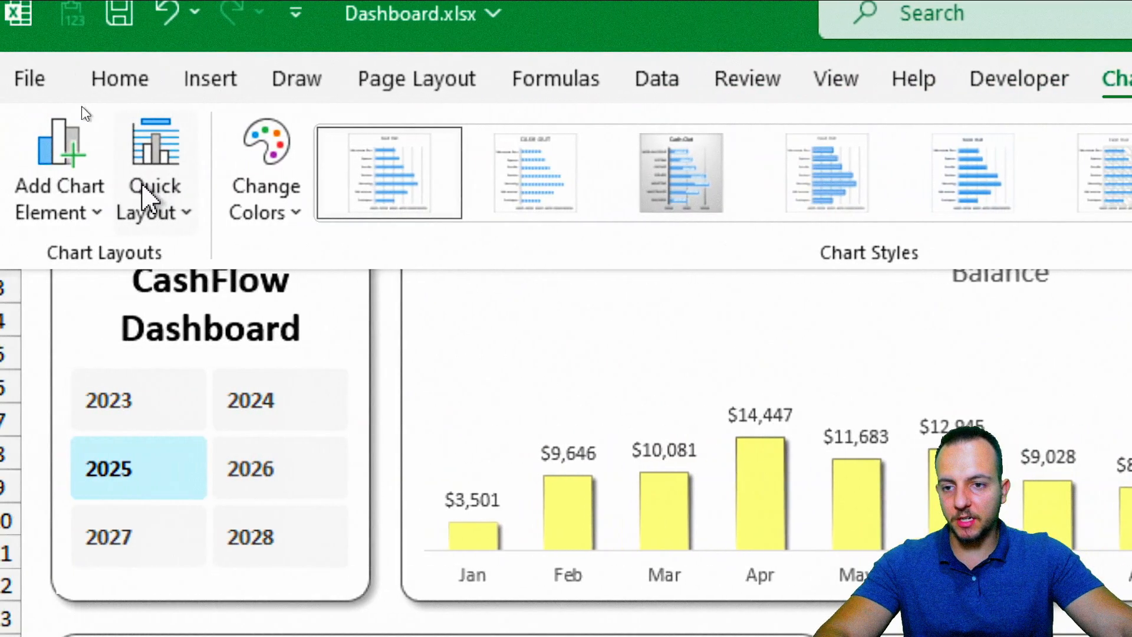
pyautogui.click(82, 177)
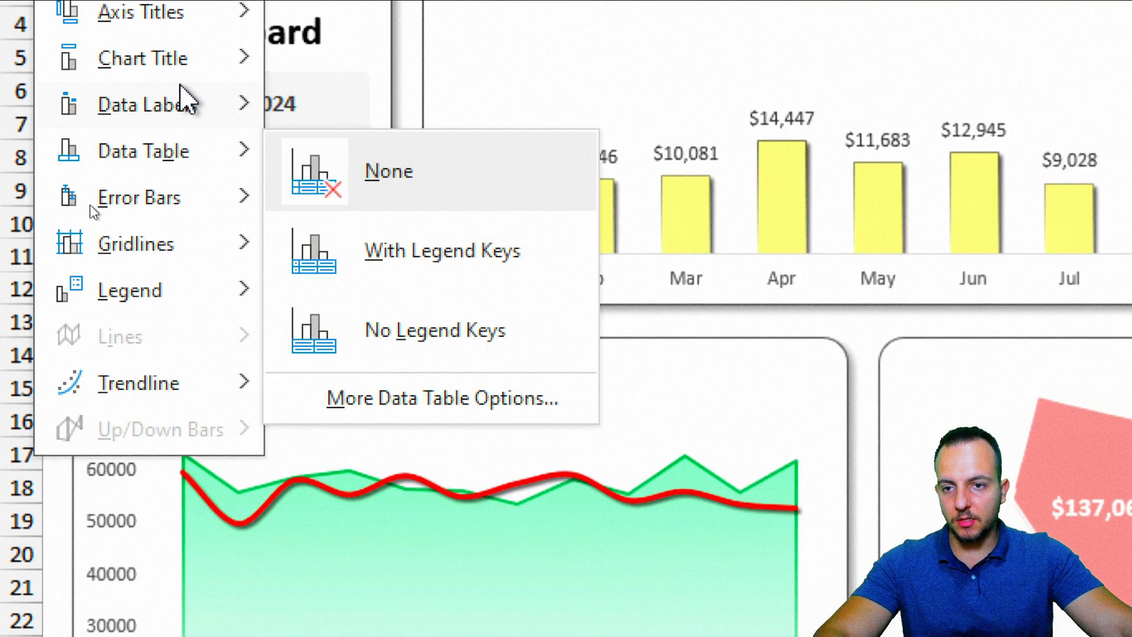
pyautogui.moveTo(182, 394)
pyautogui.click(434, 365)
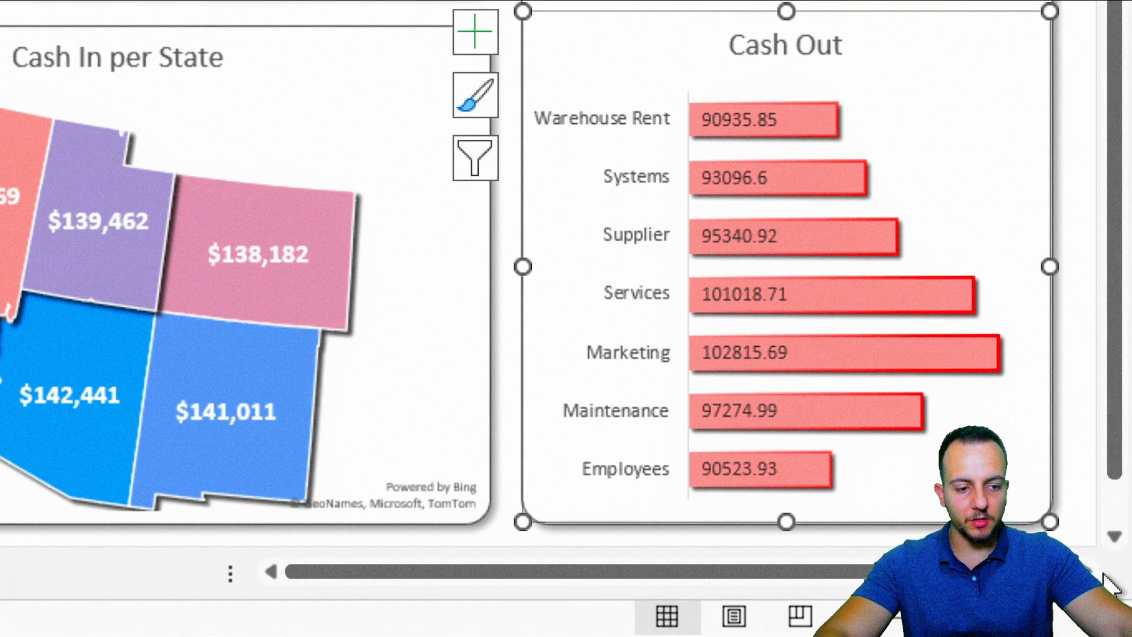
# Format the Cash Out chart's data labels as Currency with the $ symbol and 0 decimal places
pyautogui.hscroll(5, 566, 265)
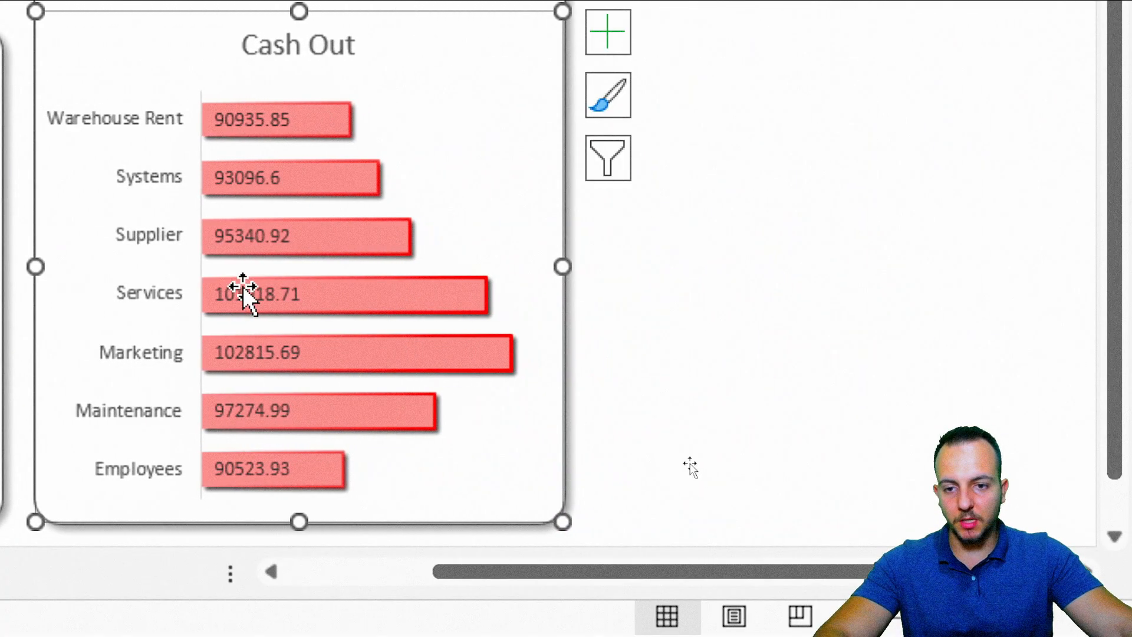
pyautogui.doubleClick(246, 290)
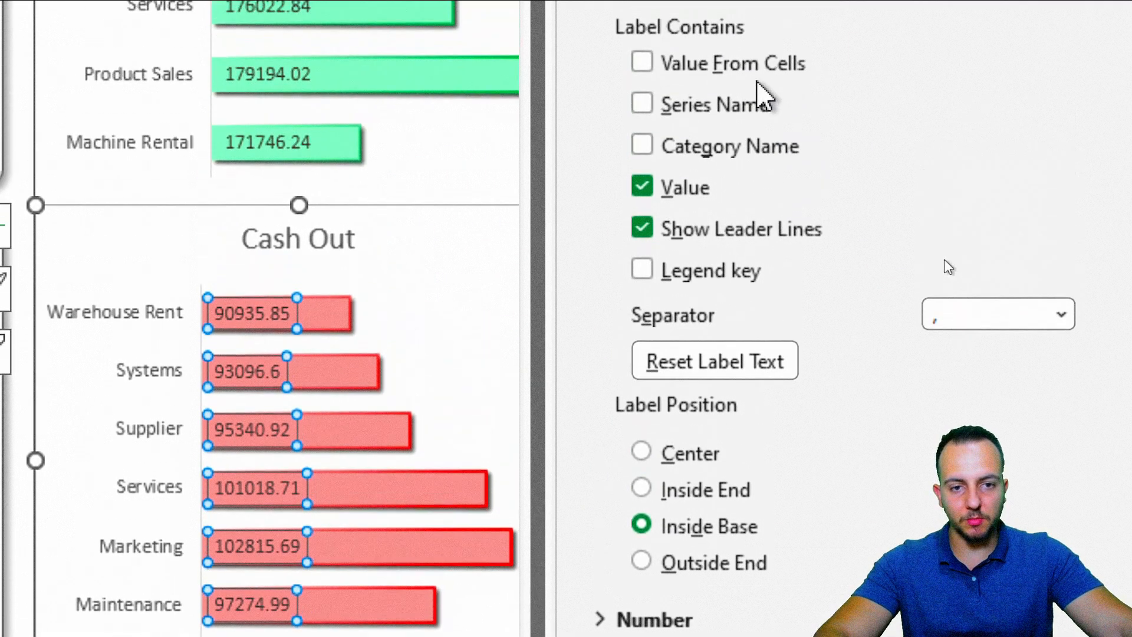
pyautogui.click(699, 81)
pyautogui.click(687, 123)
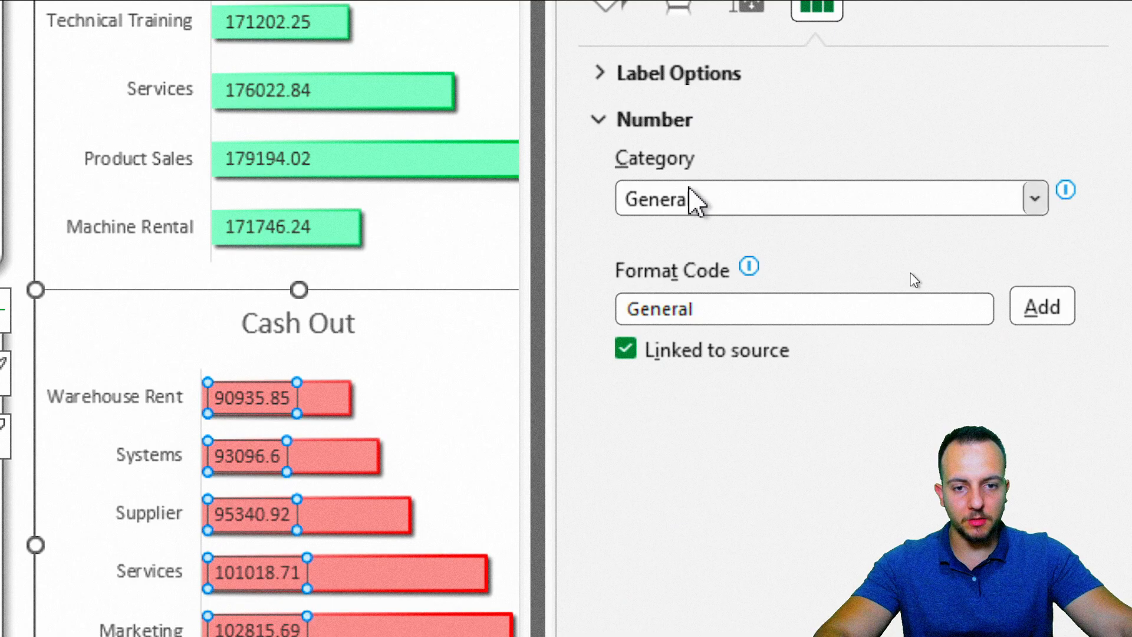
pyautogui.click(694, 202)
pyautogui.click(690, 295)
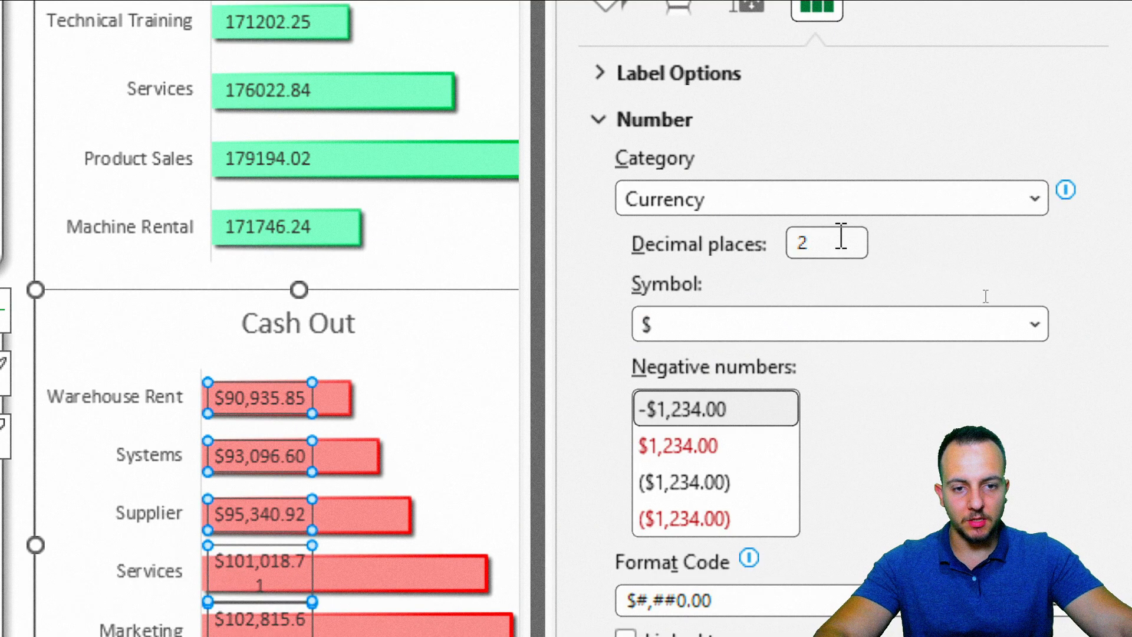
pyautogui.write('0')
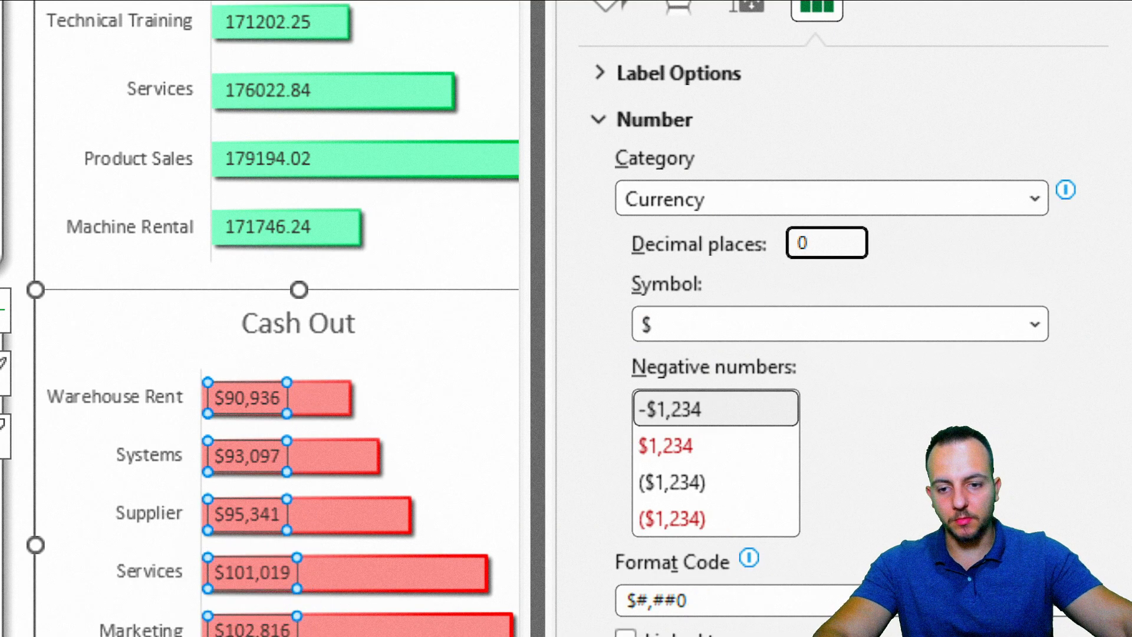
# Format the Cash In chart's data labels as $ Currency with 0 decimal places and close the label formatting
pyautogui.click(287, 152)
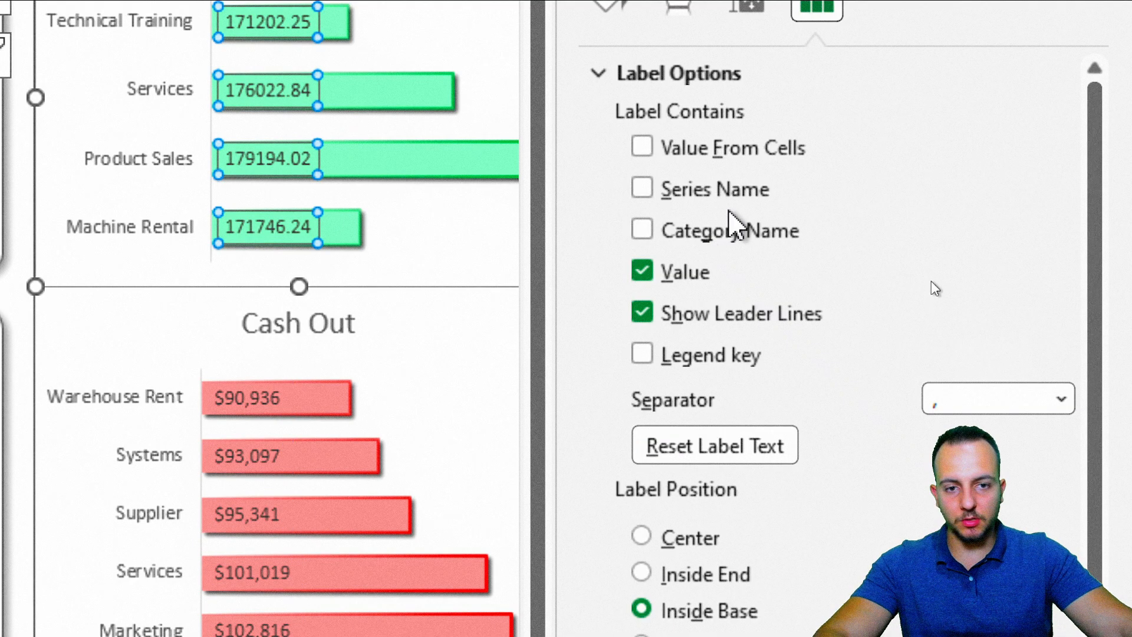
pyautogui.click(666, 79)
pyautogui.click(688, 204)
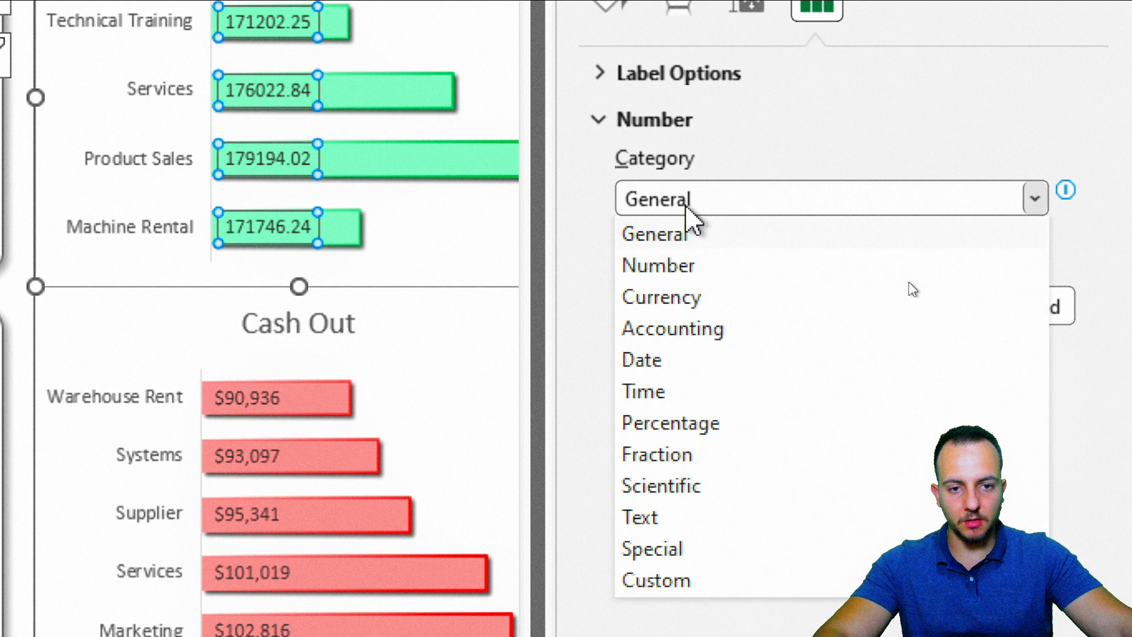
pyautogui.click(687, 307)
pyautogui.click(821, 242)
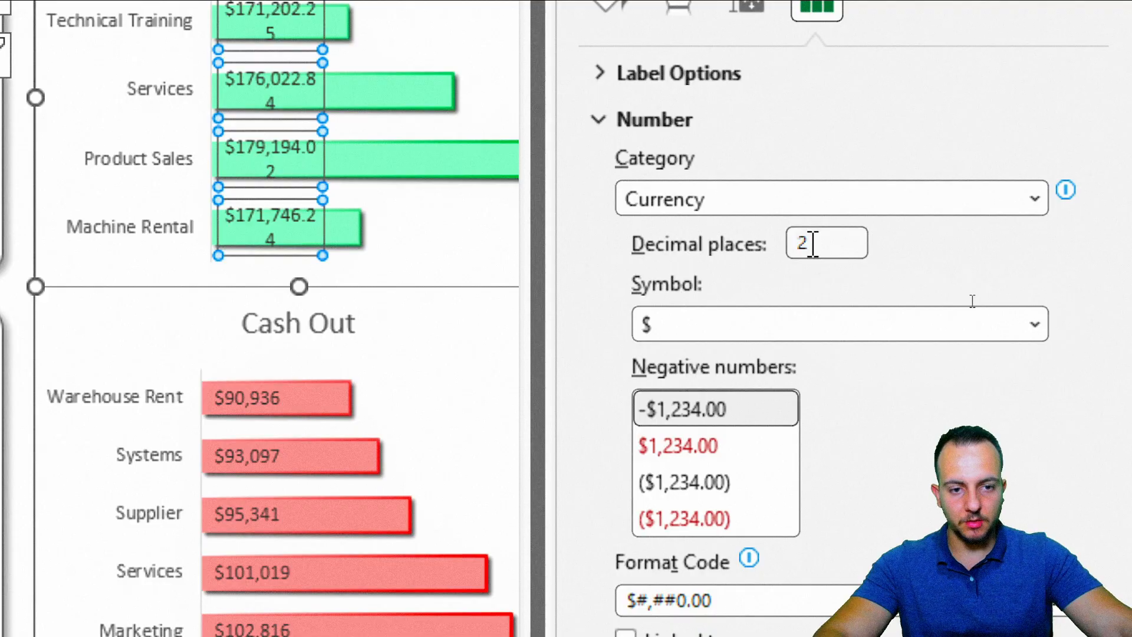
pyautogui.moveTo(821, 242); pyautogui.dragTo(778, 271)
pyautogui.write('0')
pyautogui.press('Return')
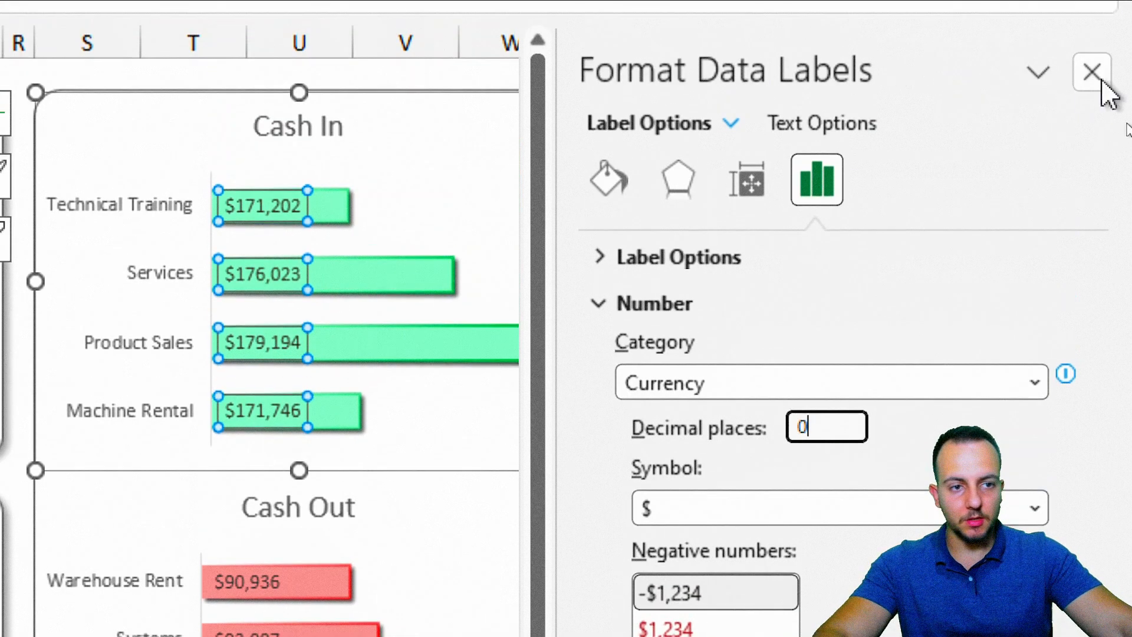
pyautogui.click(1092, 79)
pyautogui.click(852, 416)
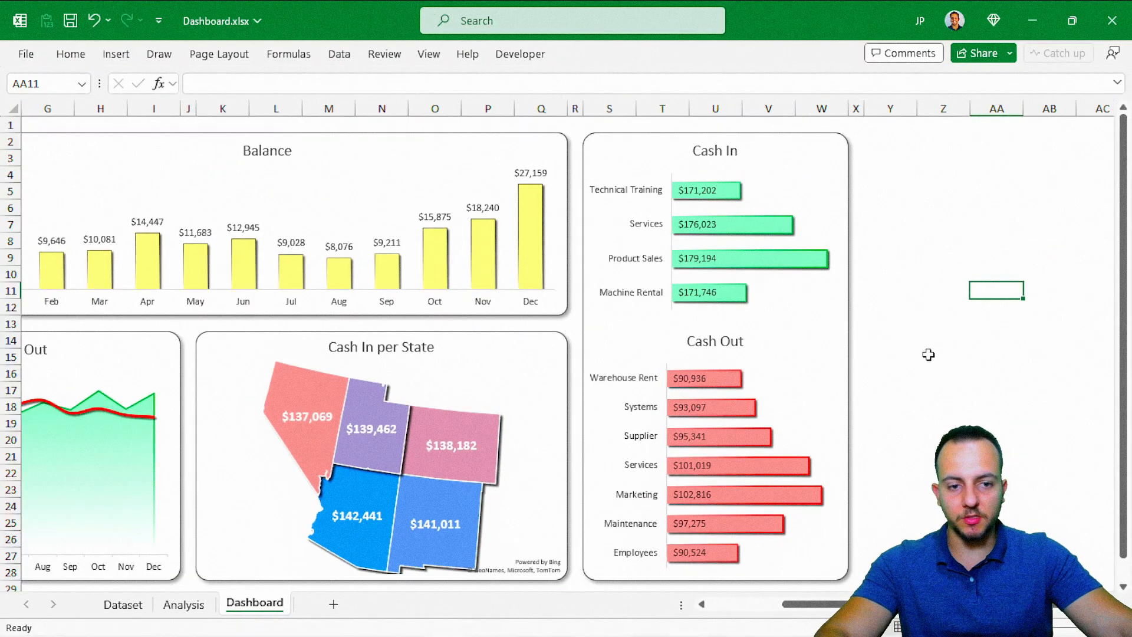
# Save the finished dashboard workbook under its existing file name
pyautogui.hscroll(-2, 725, 613)
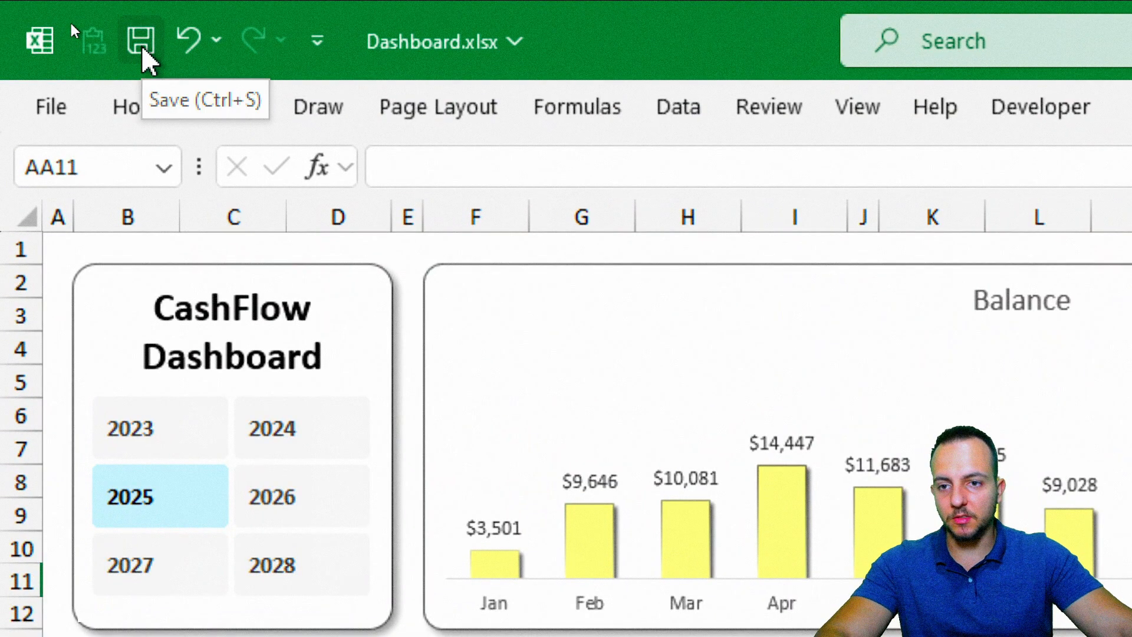
pyautogui.click(141, 43)
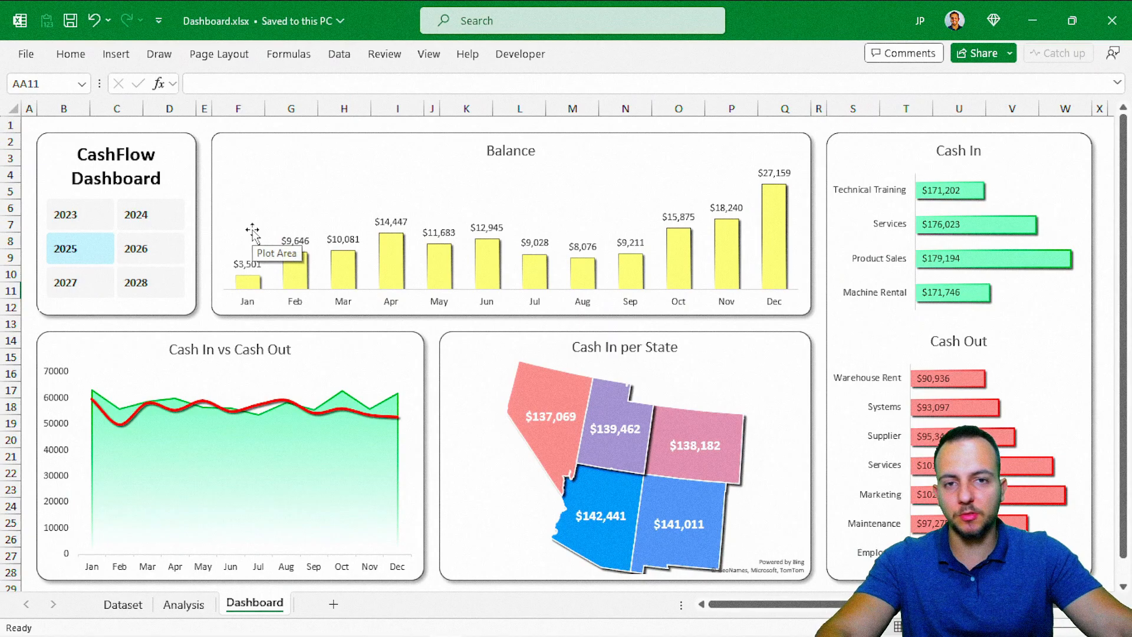